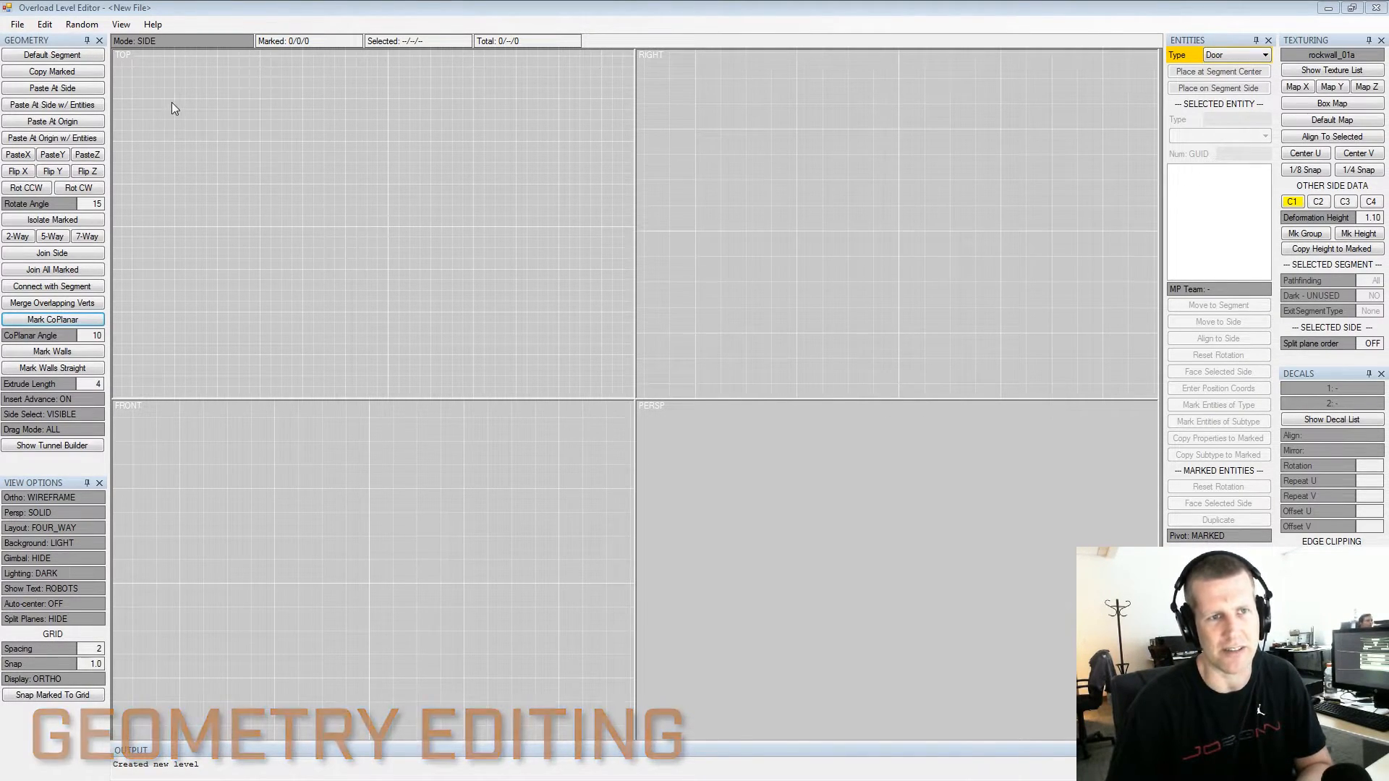
Create a default segment and set the perspective view's display mode to WIRE_TEXTURE
click(85, 57)
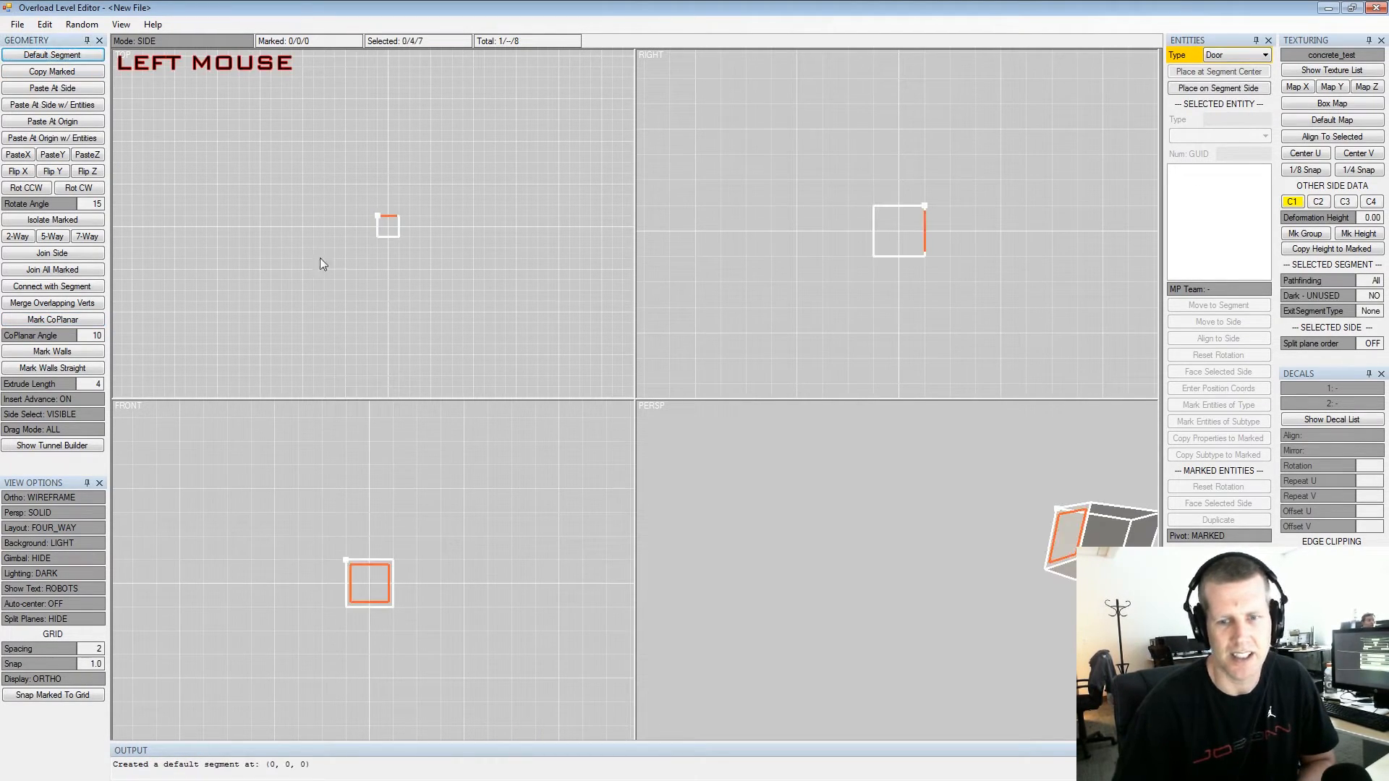
key(shift)
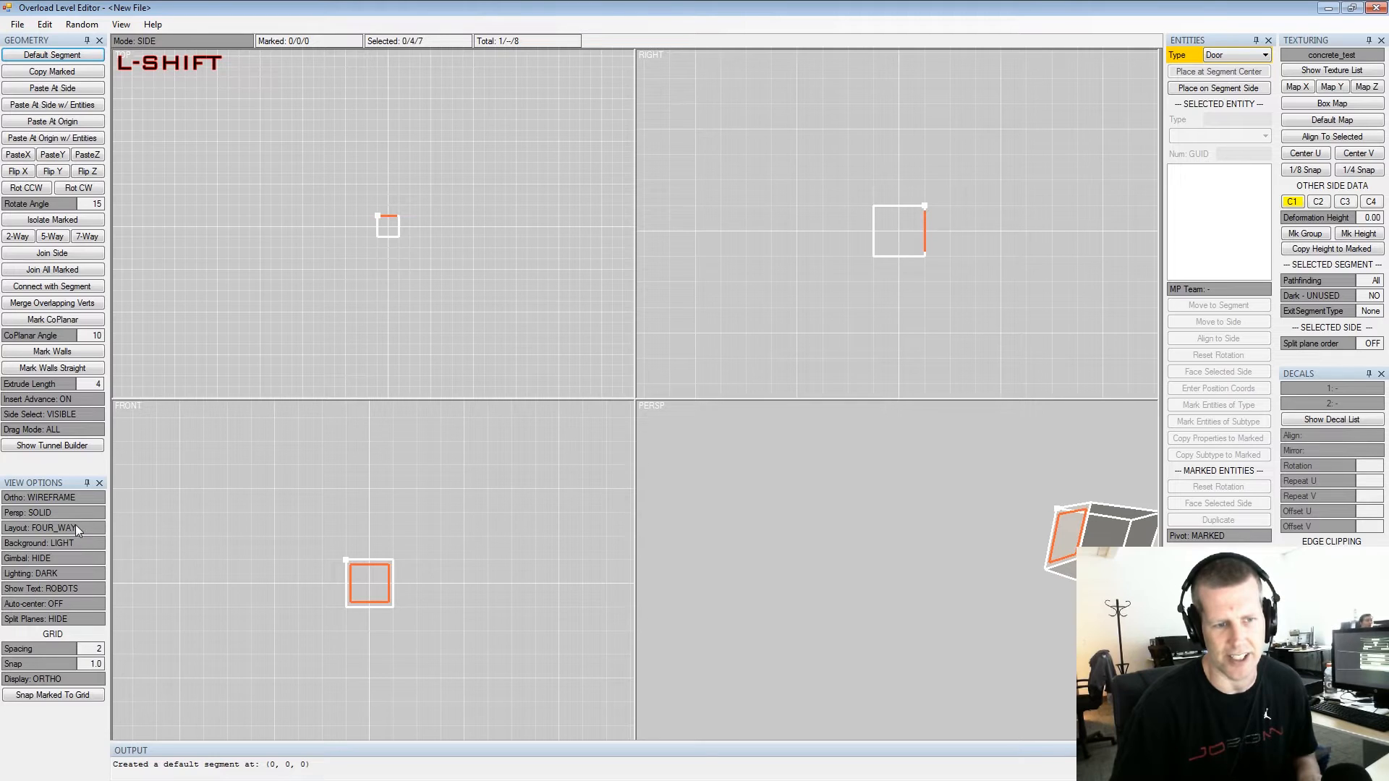
click(65, 511)
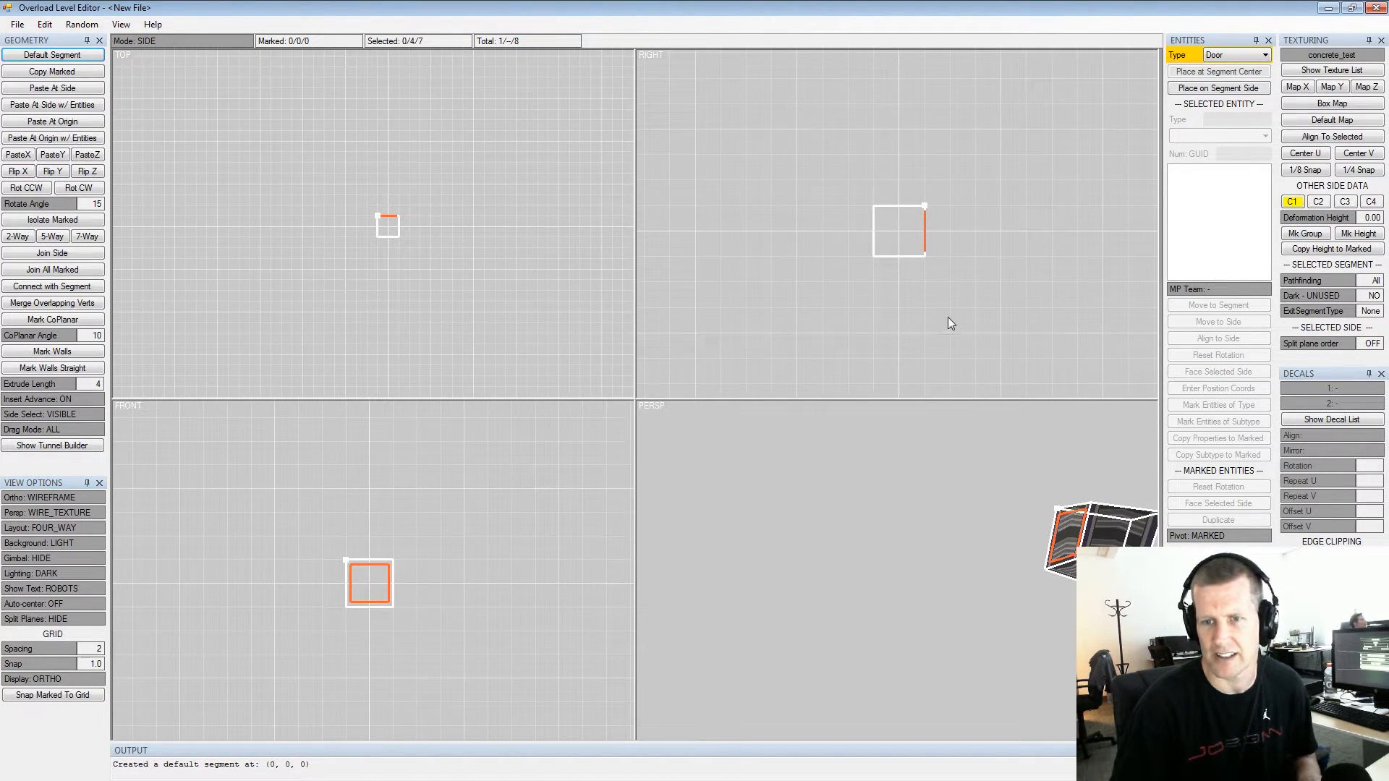
Mark all six sides of the segment and apply the om_floor_03c texture to them
key(shift+space)
click(1311, 71)
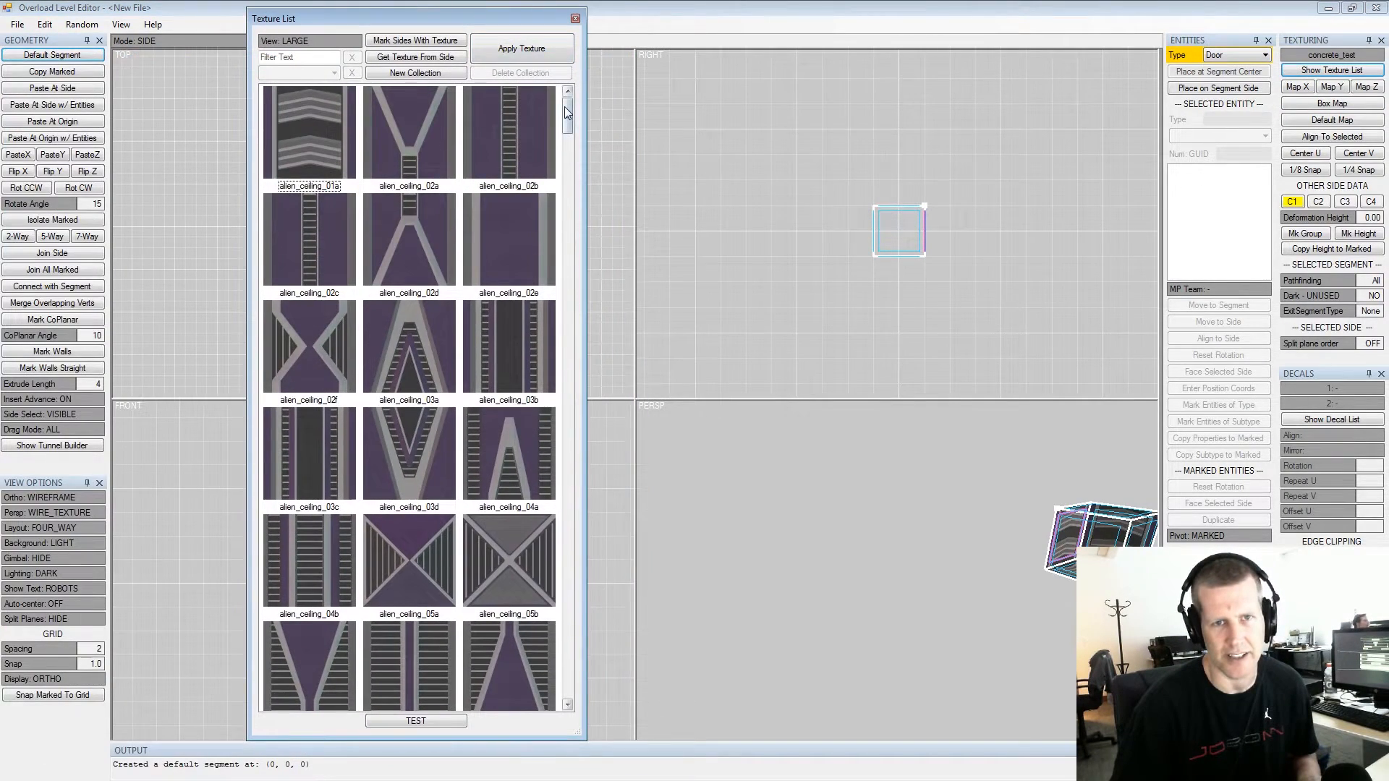
drag(566, 112, 589, 570)
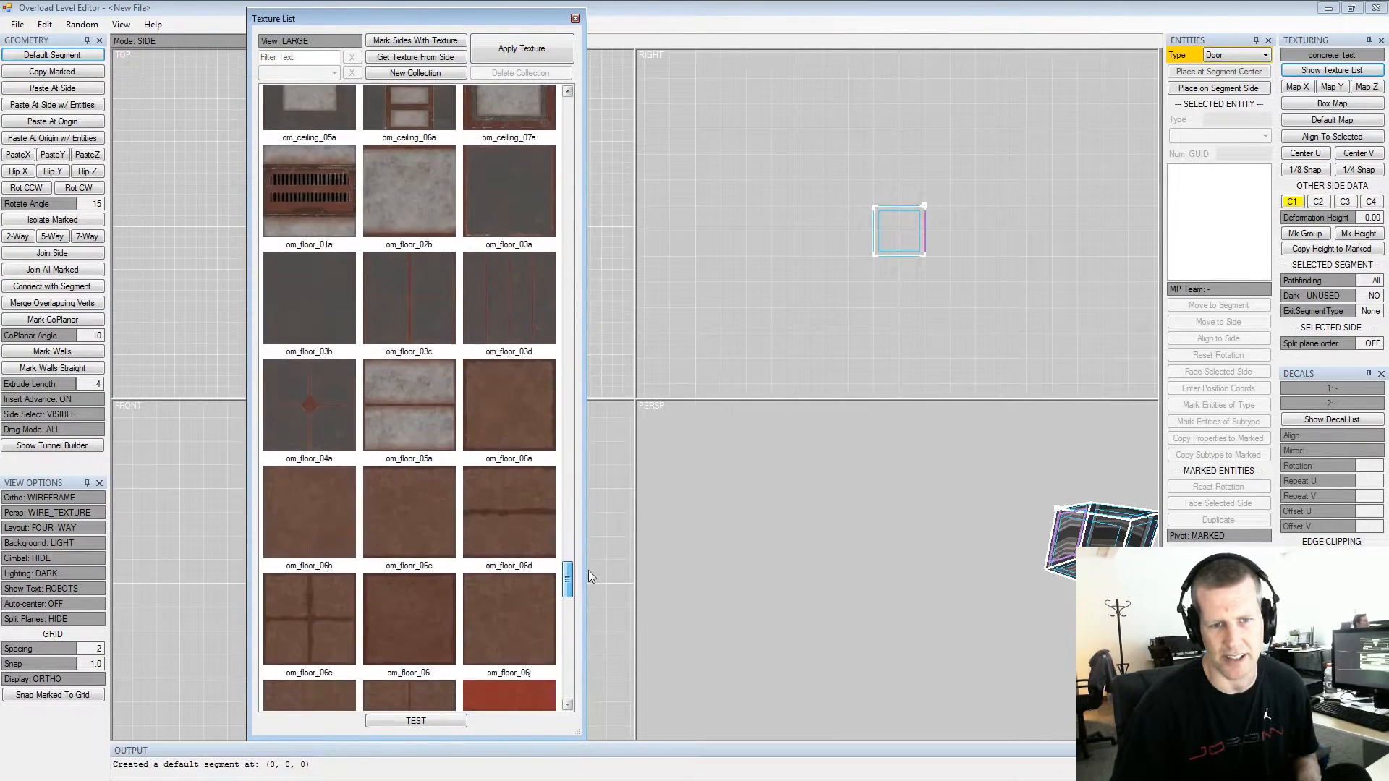
click(408, 298)
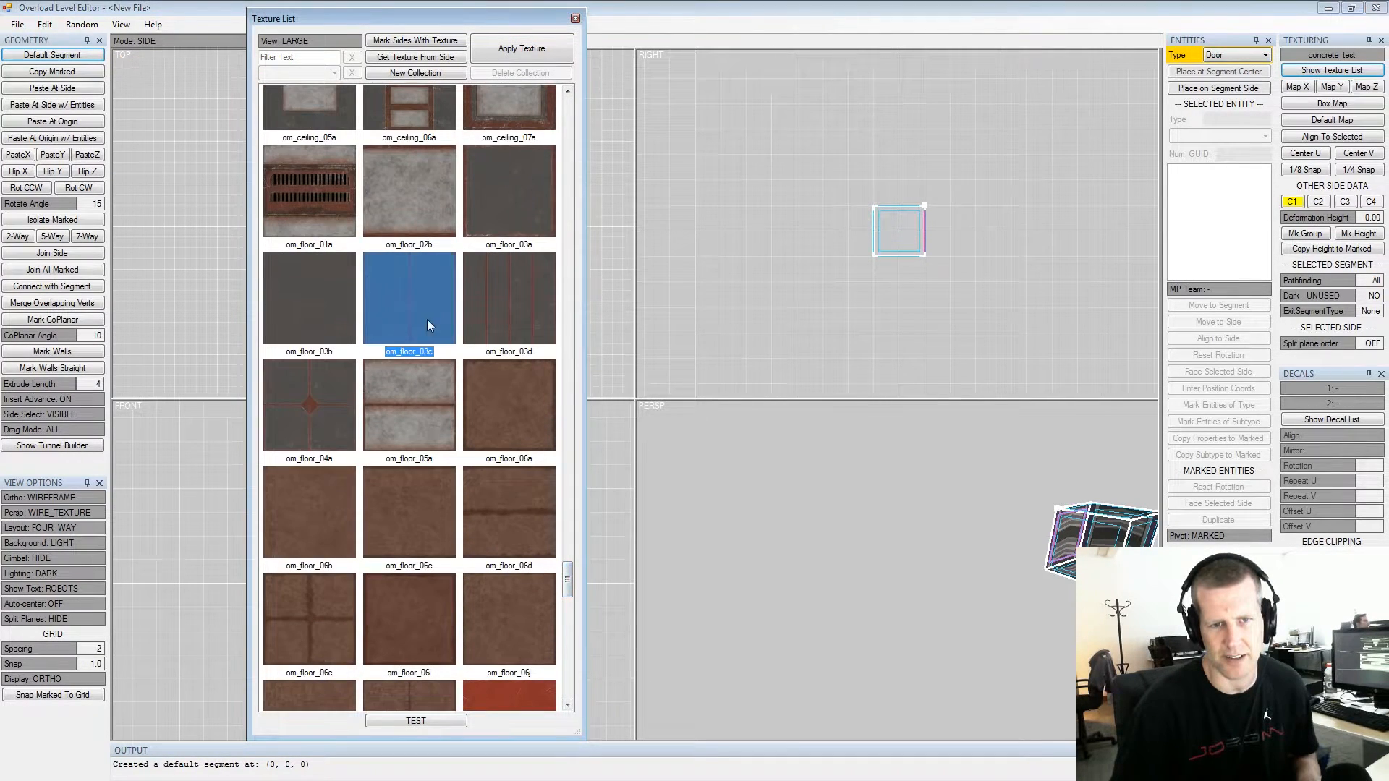
click(538, 46)
click(575, 19)
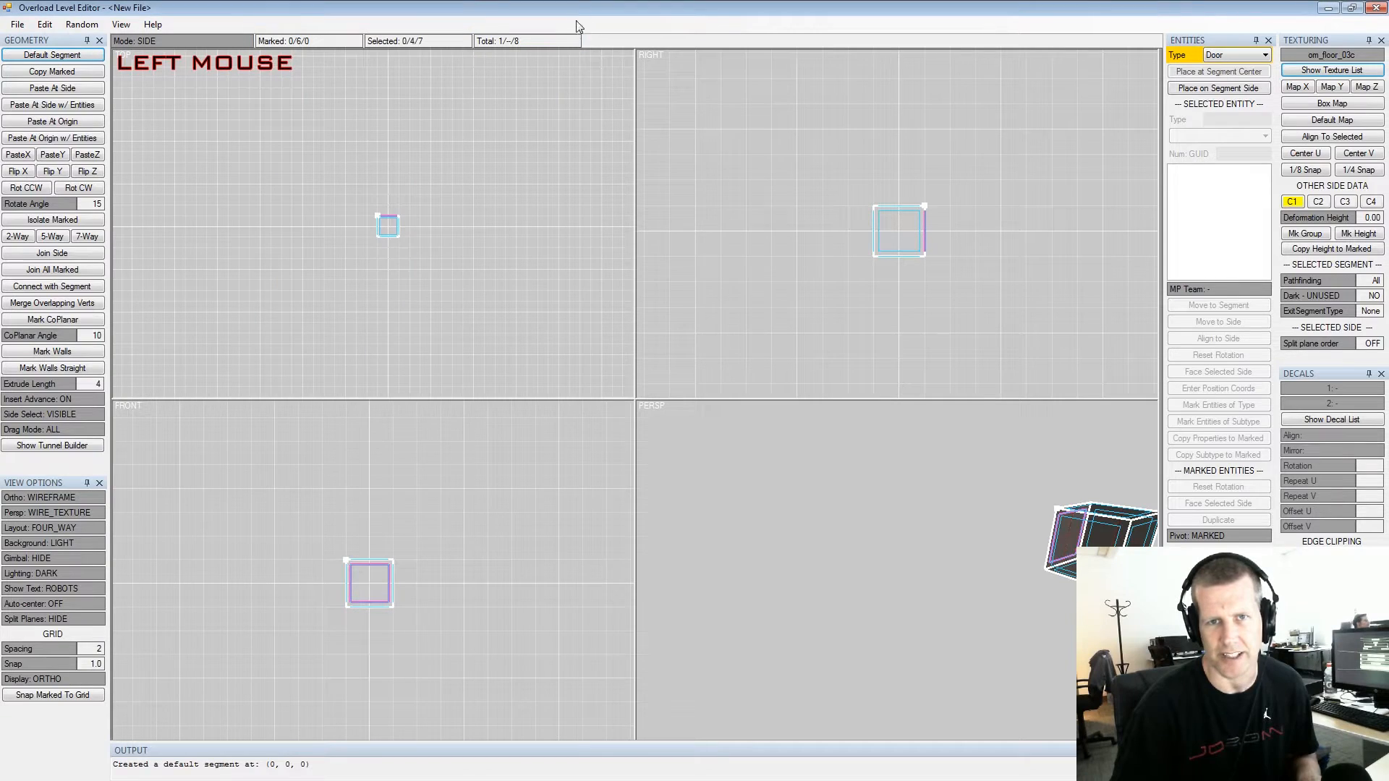
Clear the marked sides and examine the textured segment from several angles in the perspective view
click(770, 284)
middle_drag(1018, 485, 857, 543)
scroll(1004, 507, up, 3)
scroll(856, 543, up, 2)
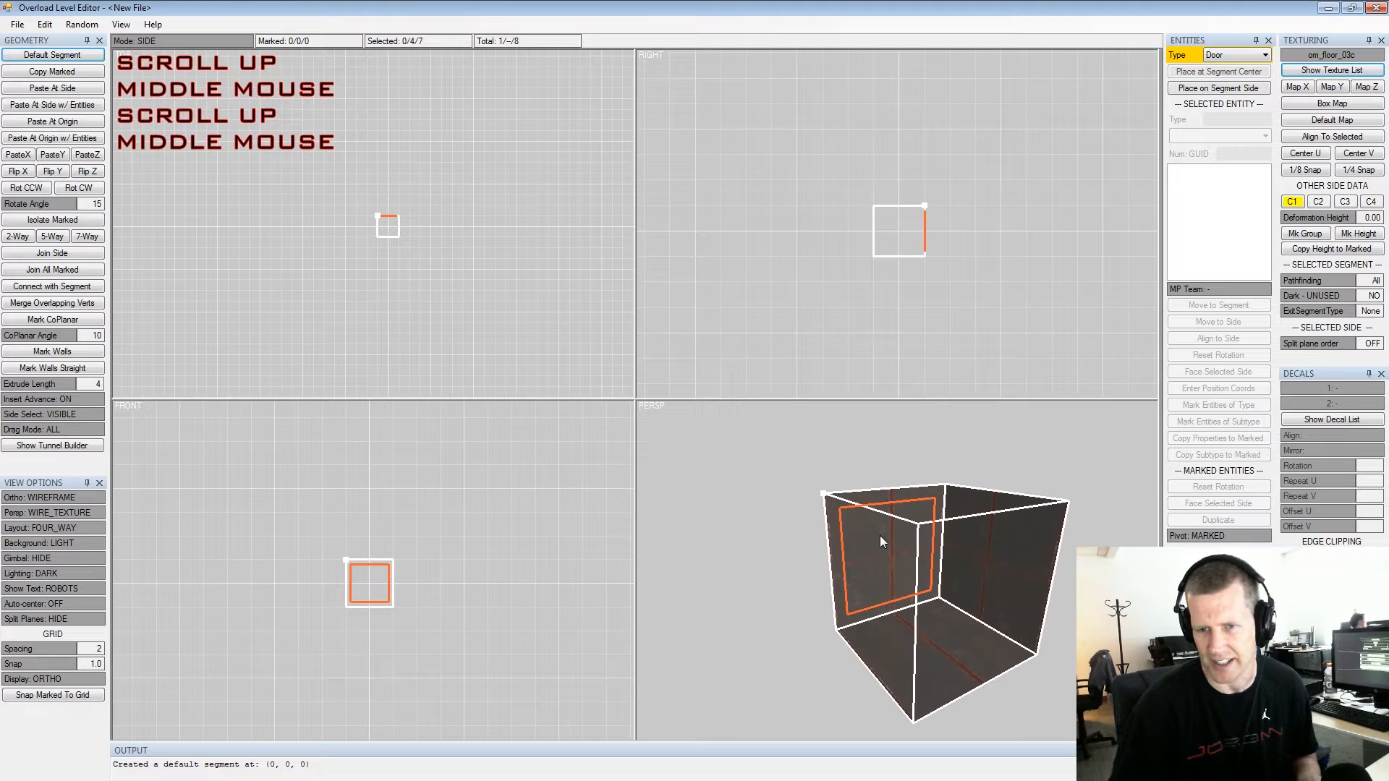
alt+drag(917, 576, 925, 555)
middle_drag(924, 555, 944, 549)
alt+drag(945, 551, 824, 586)
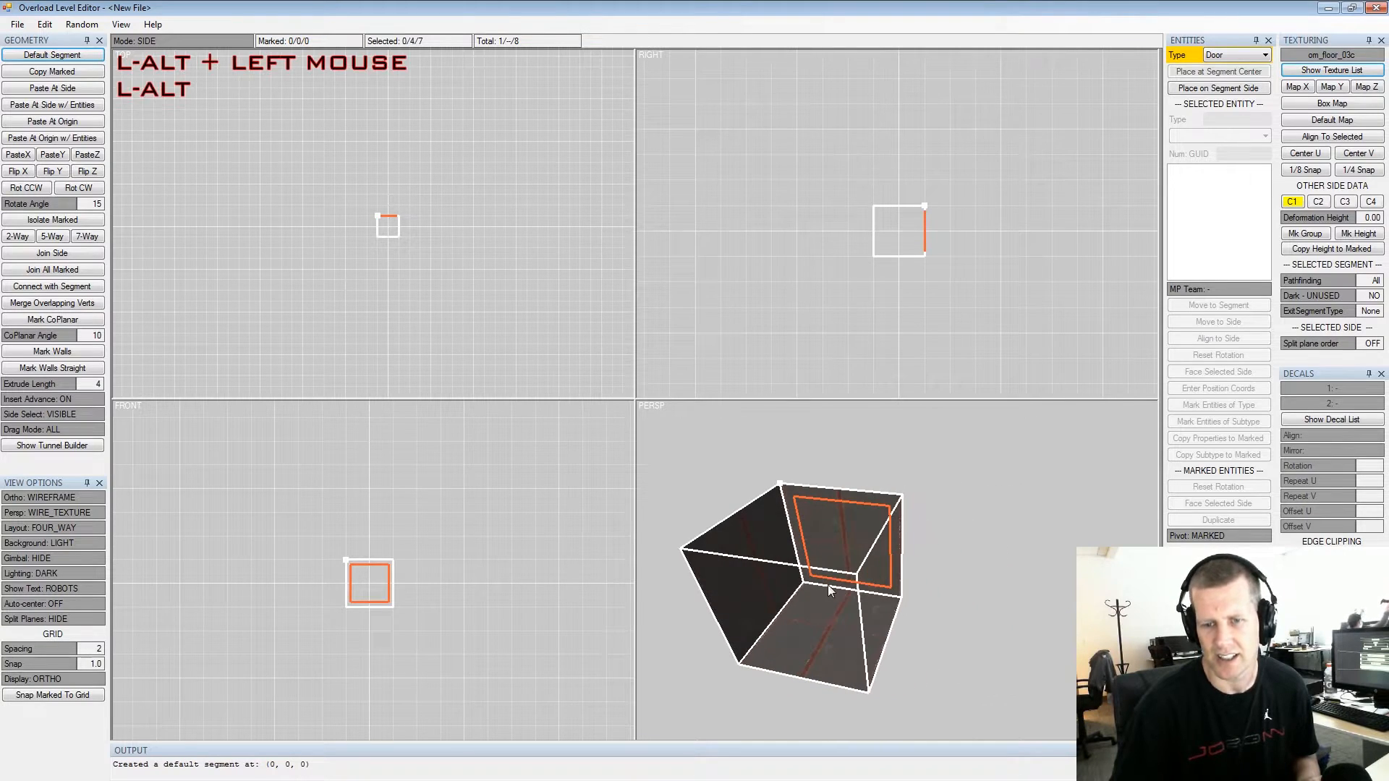
alt+middle_drag(825, 587, 870, 572)
alt+drag(871, 571, 907, 572)
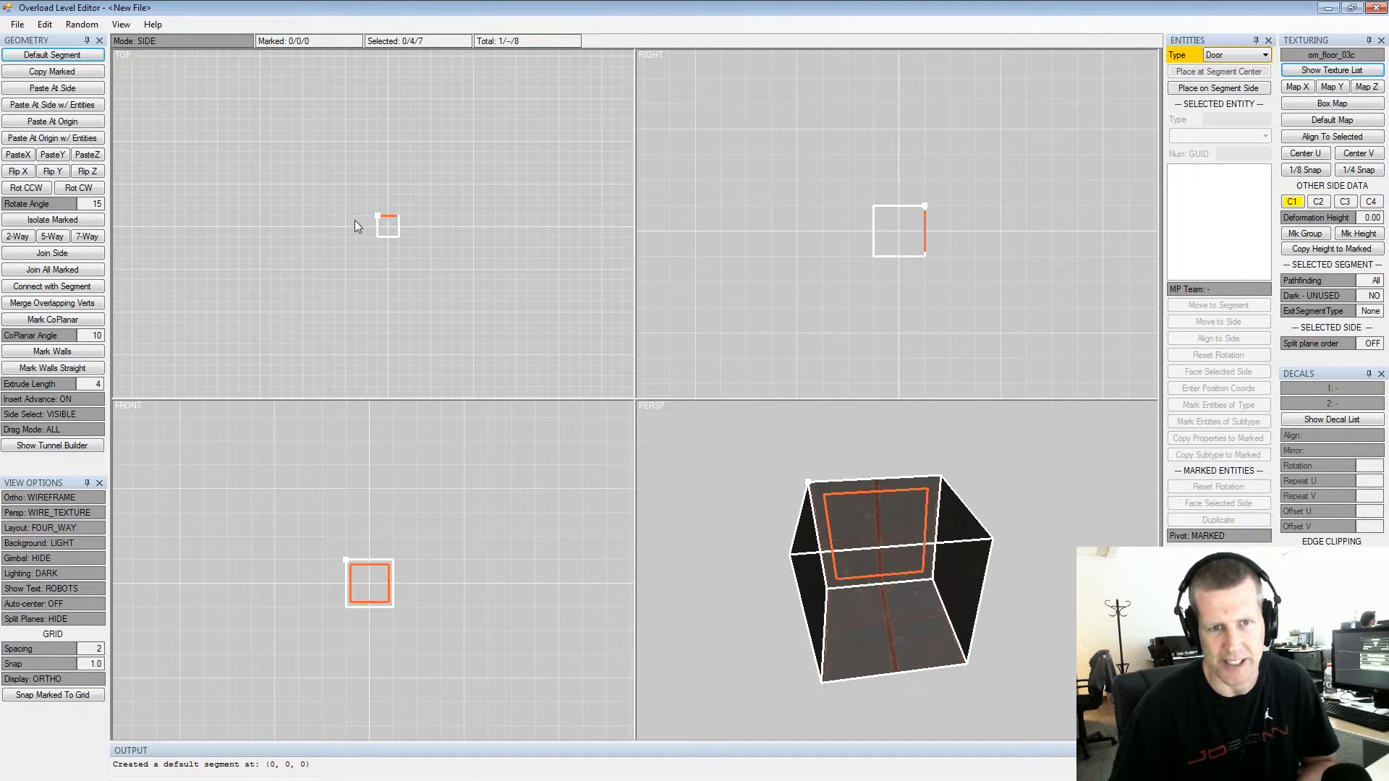
Mark the selected side, insert a new segment from it, and clear the marks
key(space)
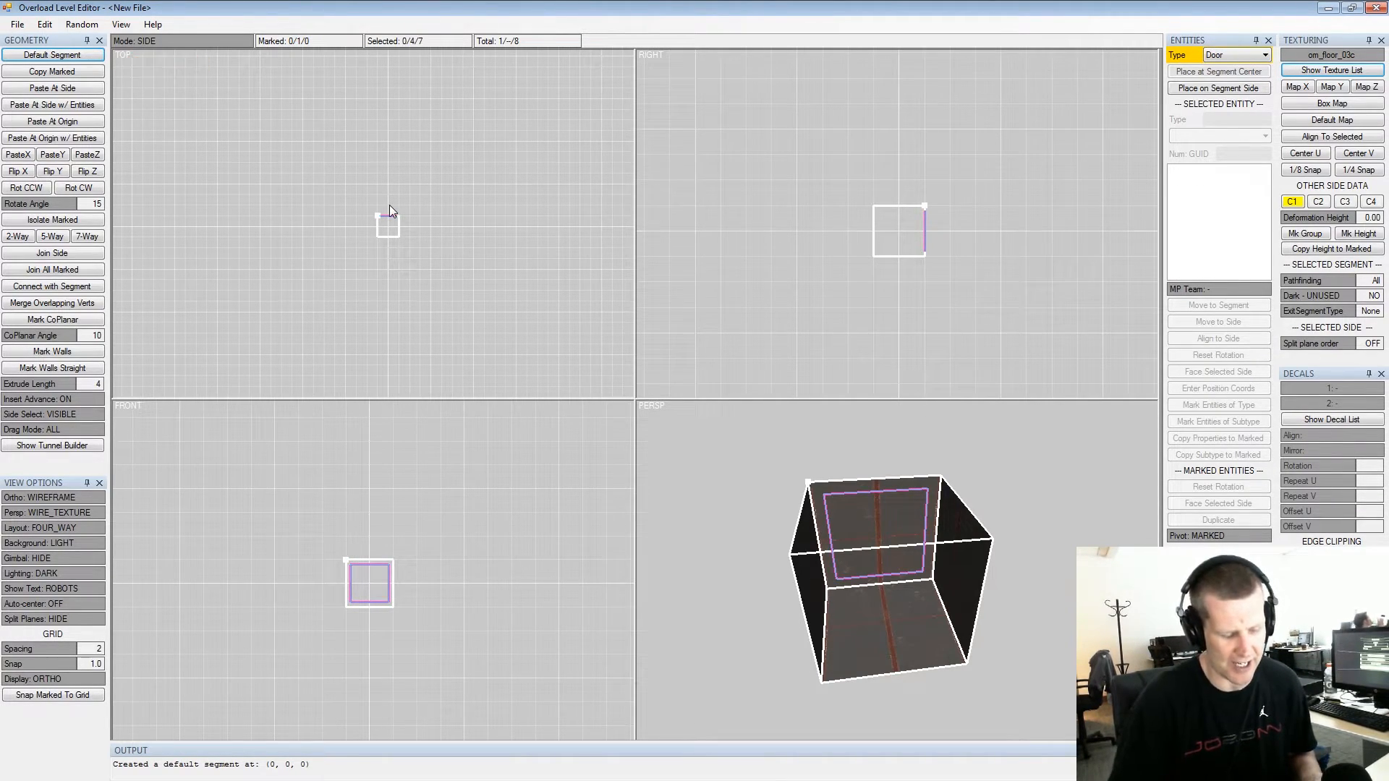
key(i)
key(shift+space)
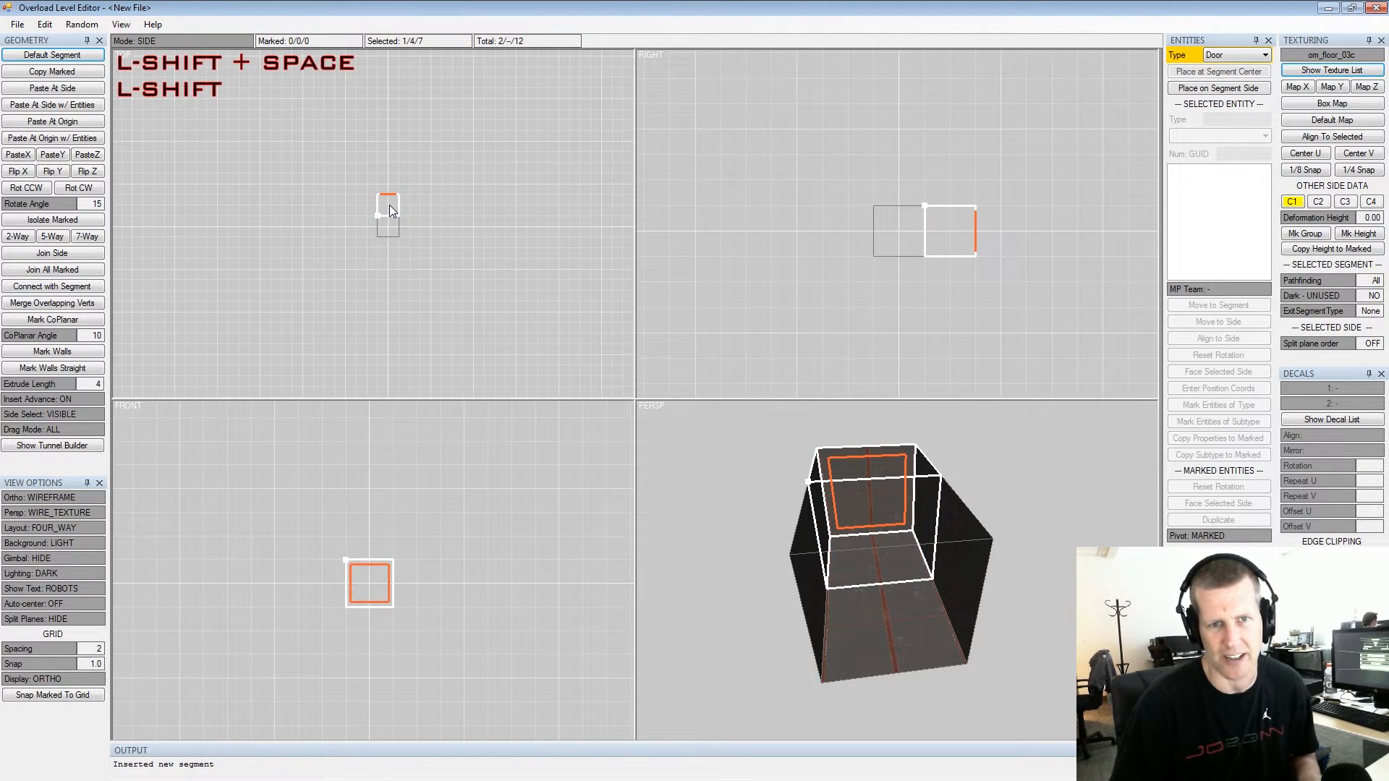
Examine the two connected segments in the perspective view from different angles and distances
alt+drag(878, 536, 943, 530)
alt+scroll(930, 526, up, 3)
alt+middle_drag(943, 531, 971, 571)
alt+scroll(955, 551, down, 3)
alt+drag(949, 541, 940, 542)
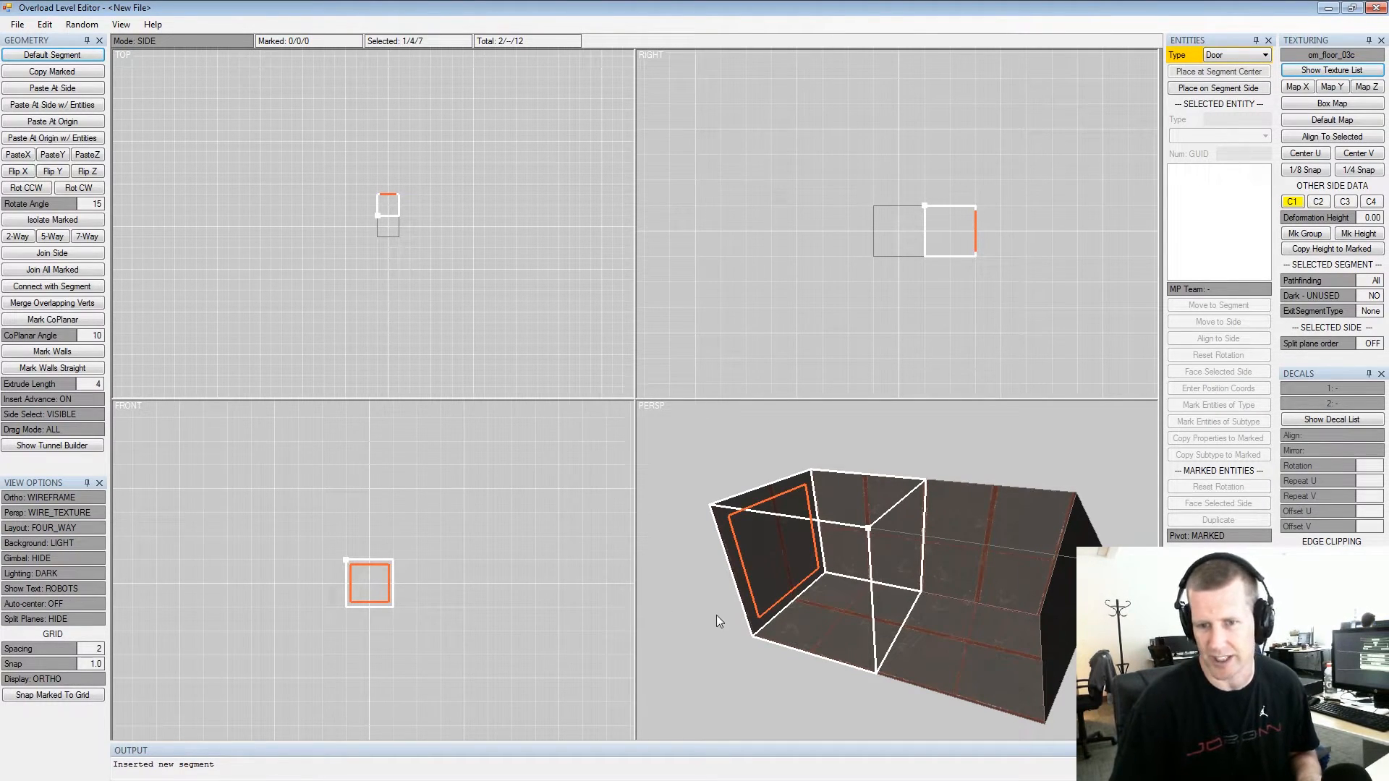
alt+drag(878, 556, 904, 556)
alt+middle_drag(903, 556, 936, 544)
alt+scroll(935, 544, down, 2)
alt+drag(935, 544, 914, 524)
alt+scroll(903, 527, up, 2)
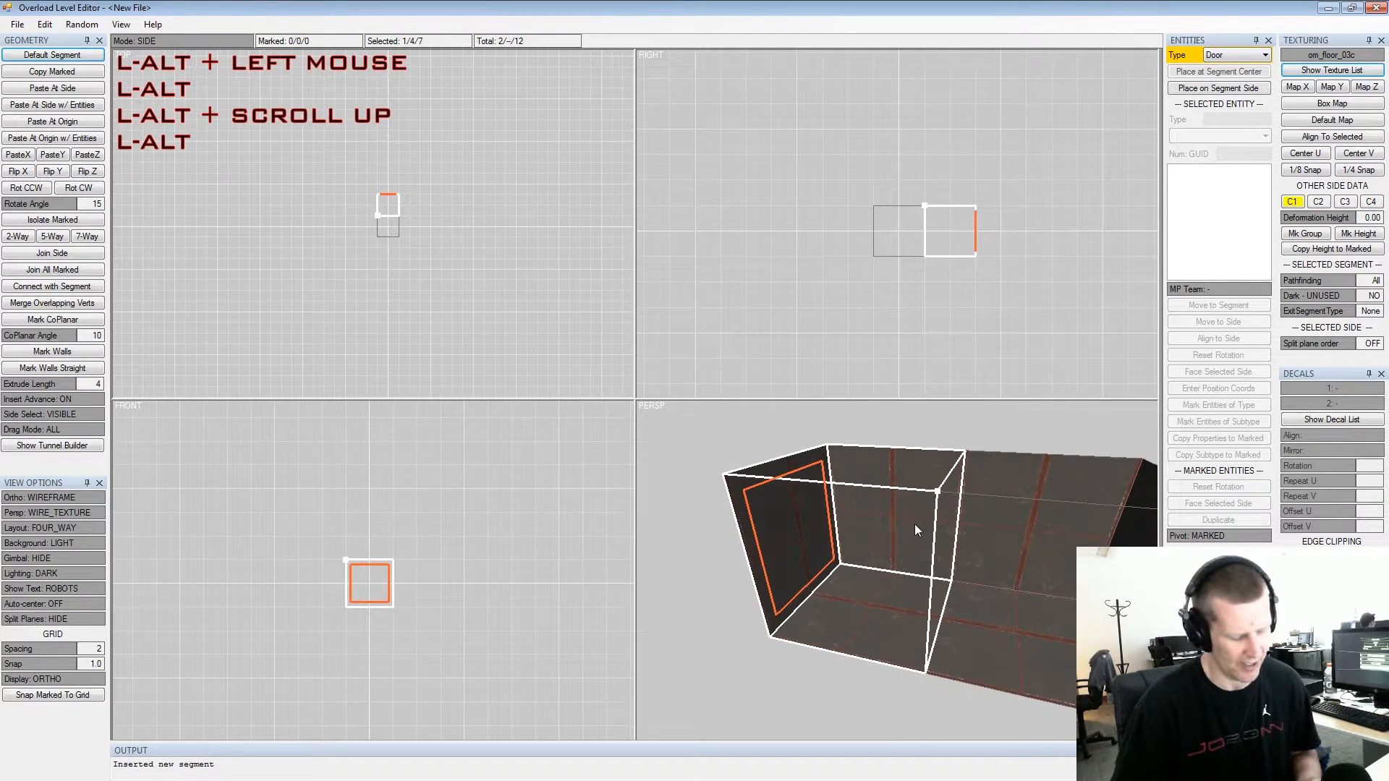
alt+scroll(904, 524, down, 1)
alt+scroll(903, 523, down, 1)
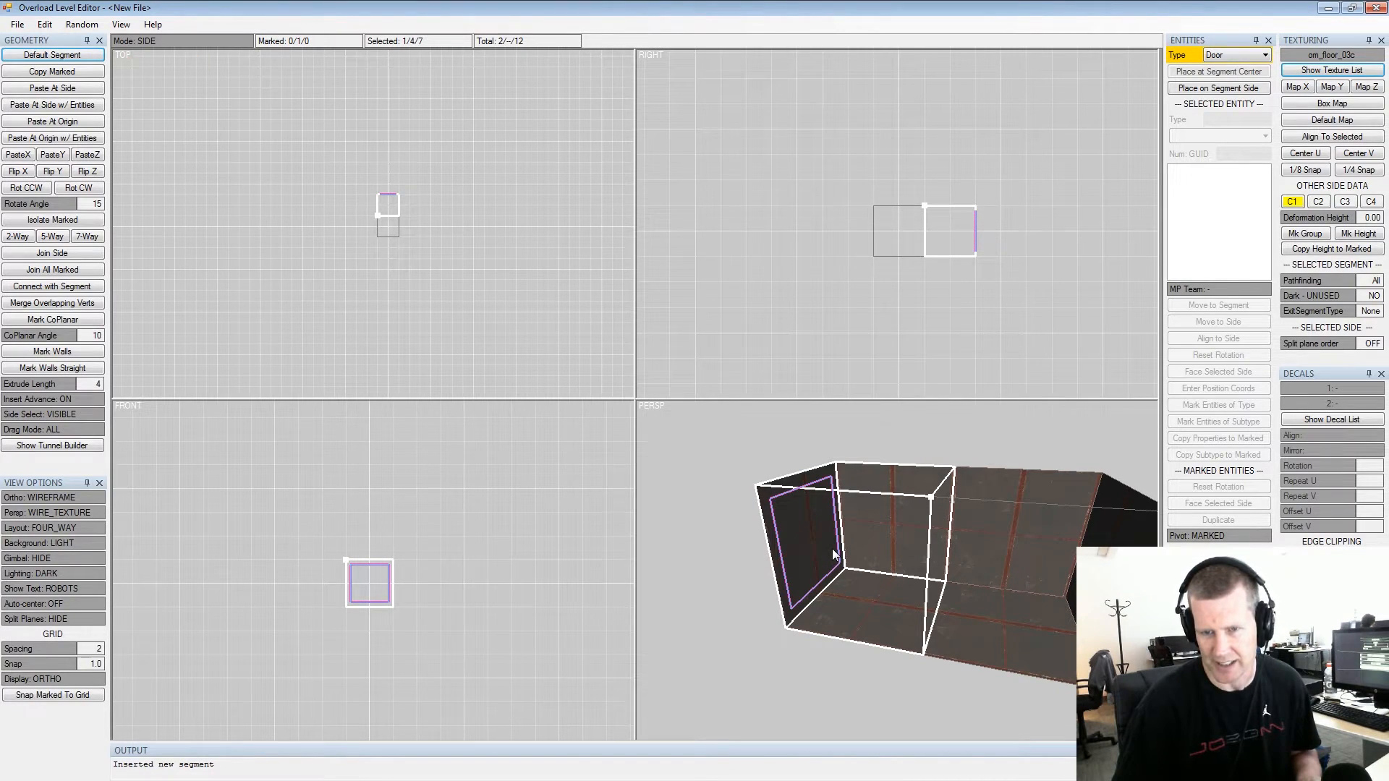
Try moving the new segment's marked end side in the perspective and orthographic views, both freely and axis-constrained, undoing each move
right_drag(830, 546, 871, 539)
key(ctrl+z)
key(shift+z)
mouse_move(982, 232)
shift+right_down()
mouse_move(970, 192)
mouse_move(945, 210)
mouse_move(967, 253)
mouse_move(943, 233)
mouse_move(956, 232)
shift+right_up()
key(ctrl+z)
mouse_move(465, 232)
shift+right_down()
mouse_move(456, 298)
mouse_move(466, 225)
shift+right_up()
key(ctrl+z)
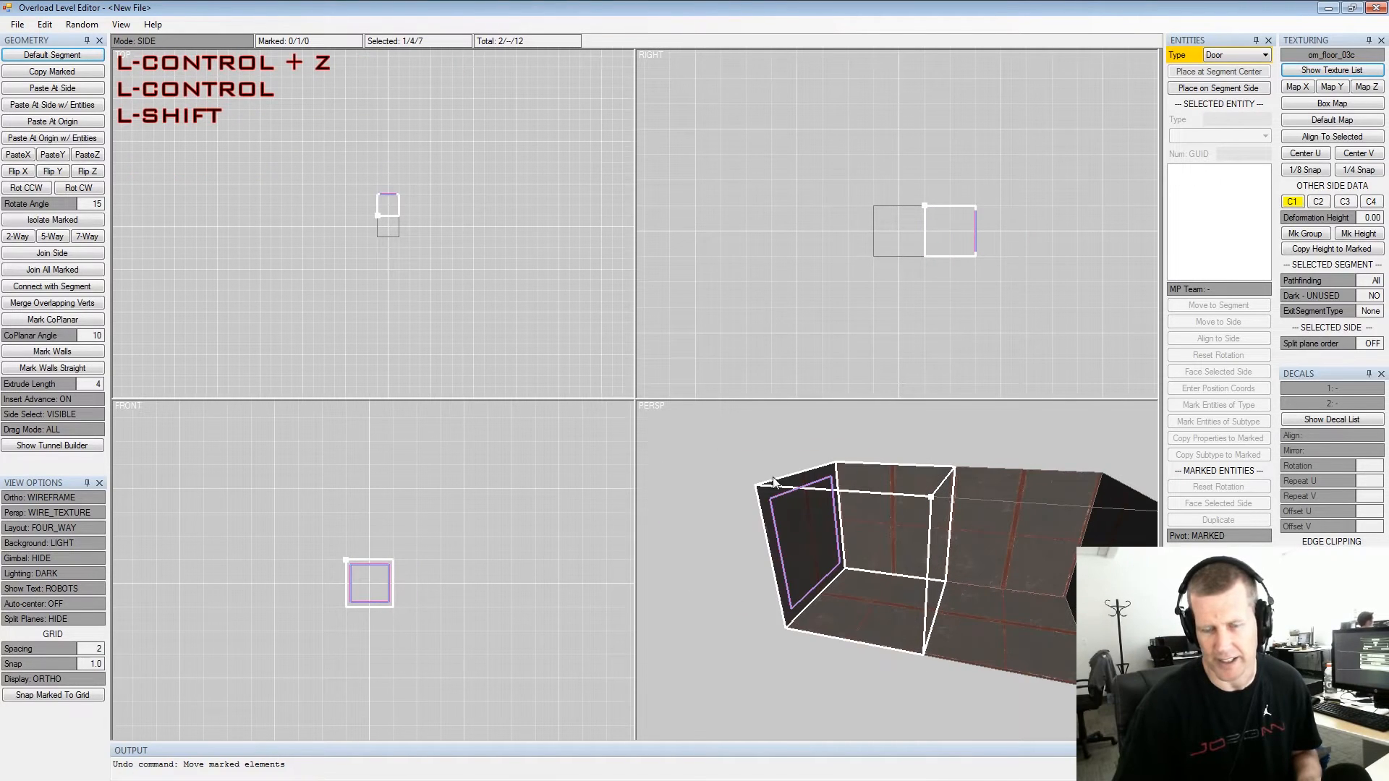
right_drag(486, 280, 448, 261)
key(ctrl+z)
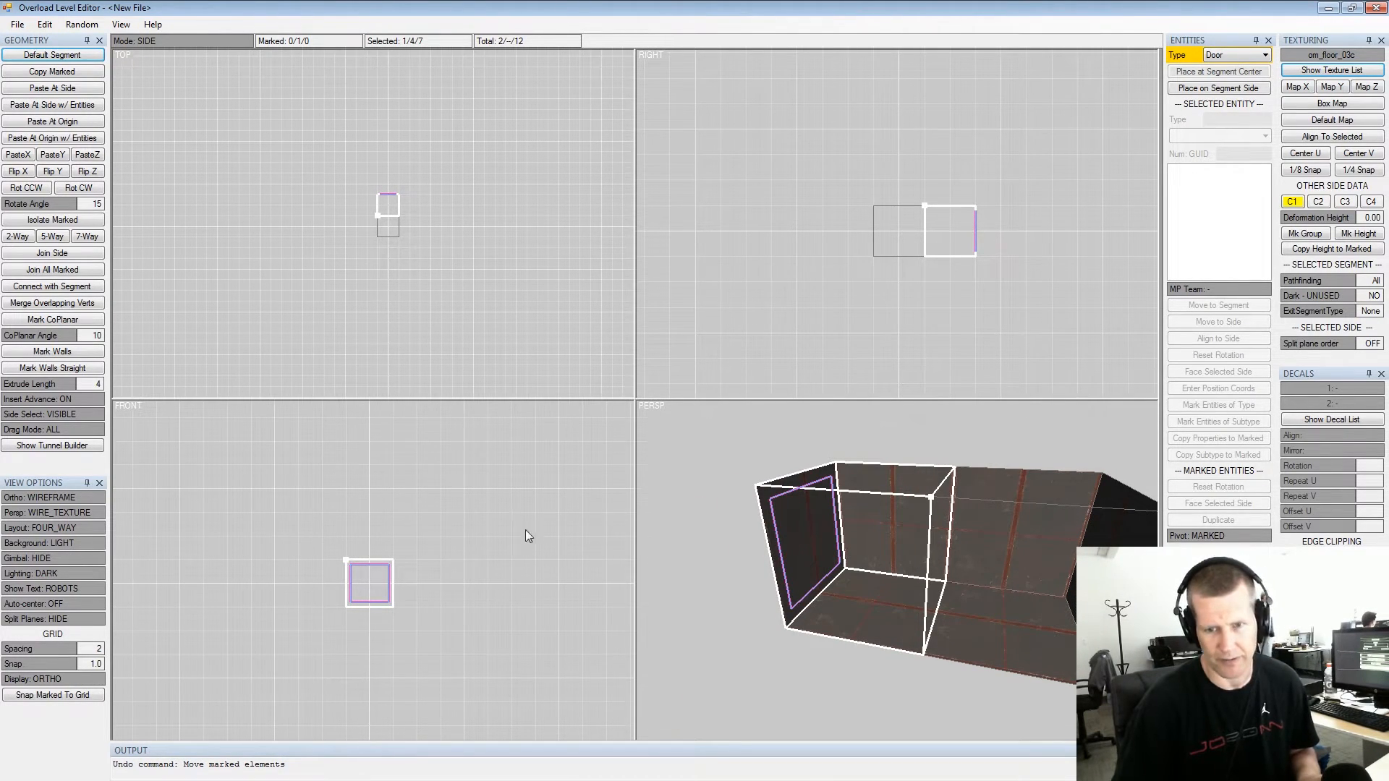
Scale the new segment's marked end side wider and taller in the top, front and right orthographic views
mouse_move(425, 234)
ctrl+right_down()
mouse_move(445, 236)
mouse_move(430, 237)
ctrl+right_up()
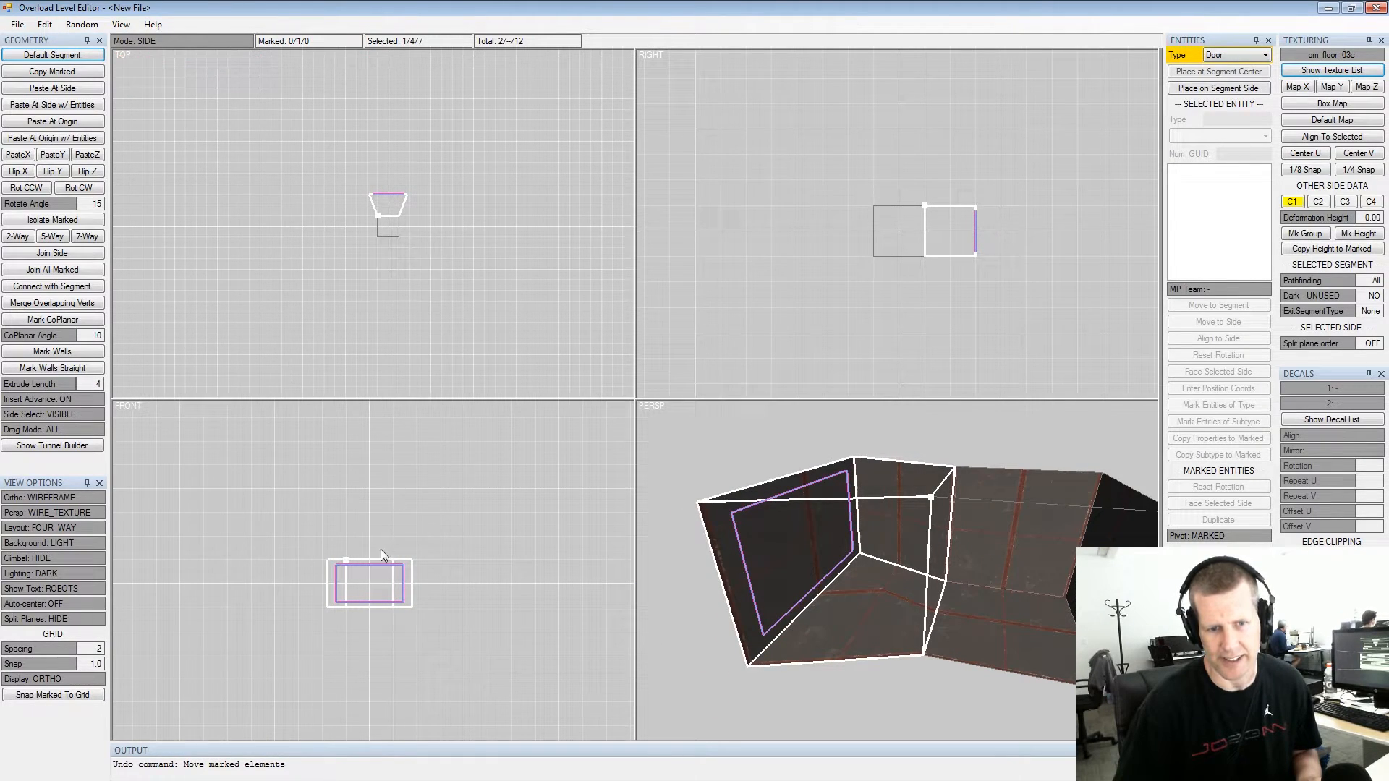
ctrl+right_drag(380, 548, 403, 590)
ctrl+right_drag(936, 264, 937, 261)
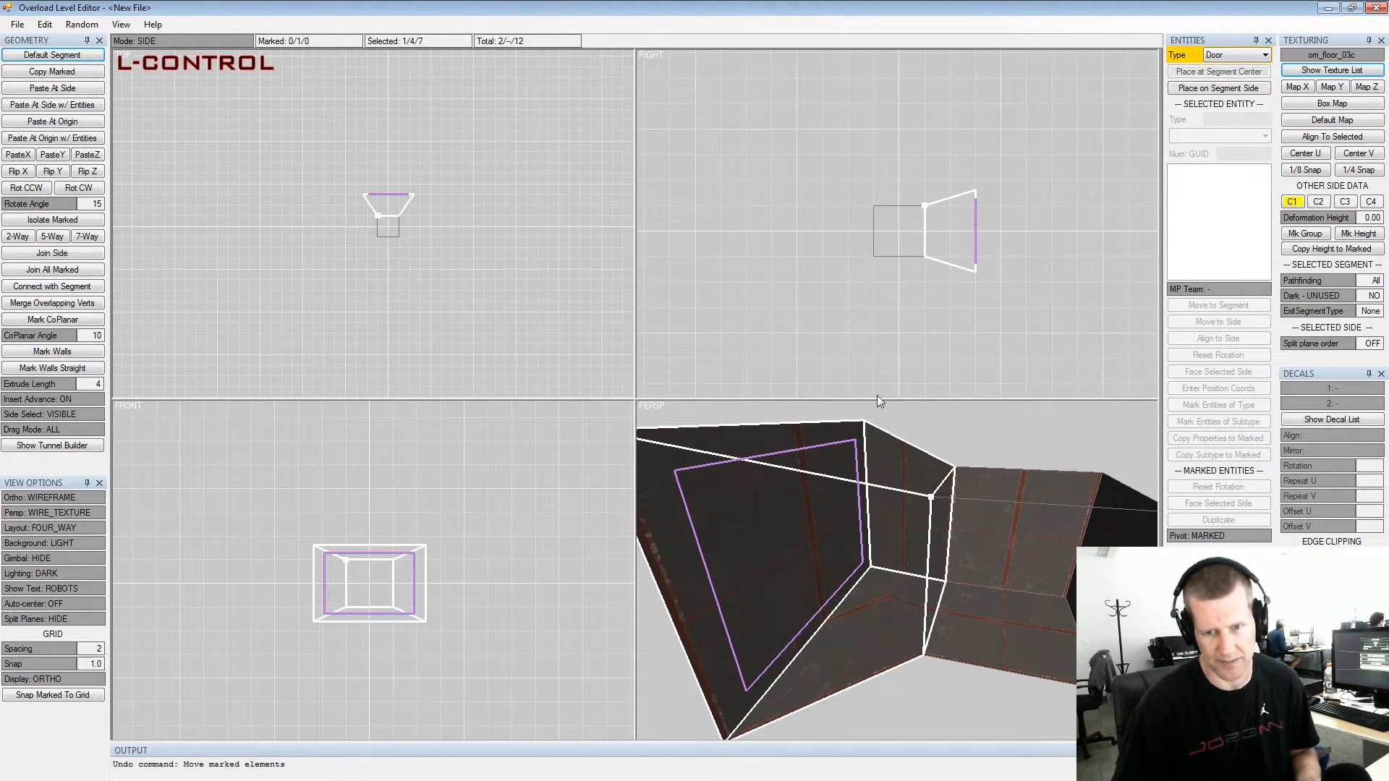
Scale the marked end side down from the perspective view, leaving it wider than the segment's opposite side
alt+drag(949, 522, 879, 525)
alt+middle_drag(878, 525, 891, 533)
ctrl+right_drag(890, 533, 877, 492)
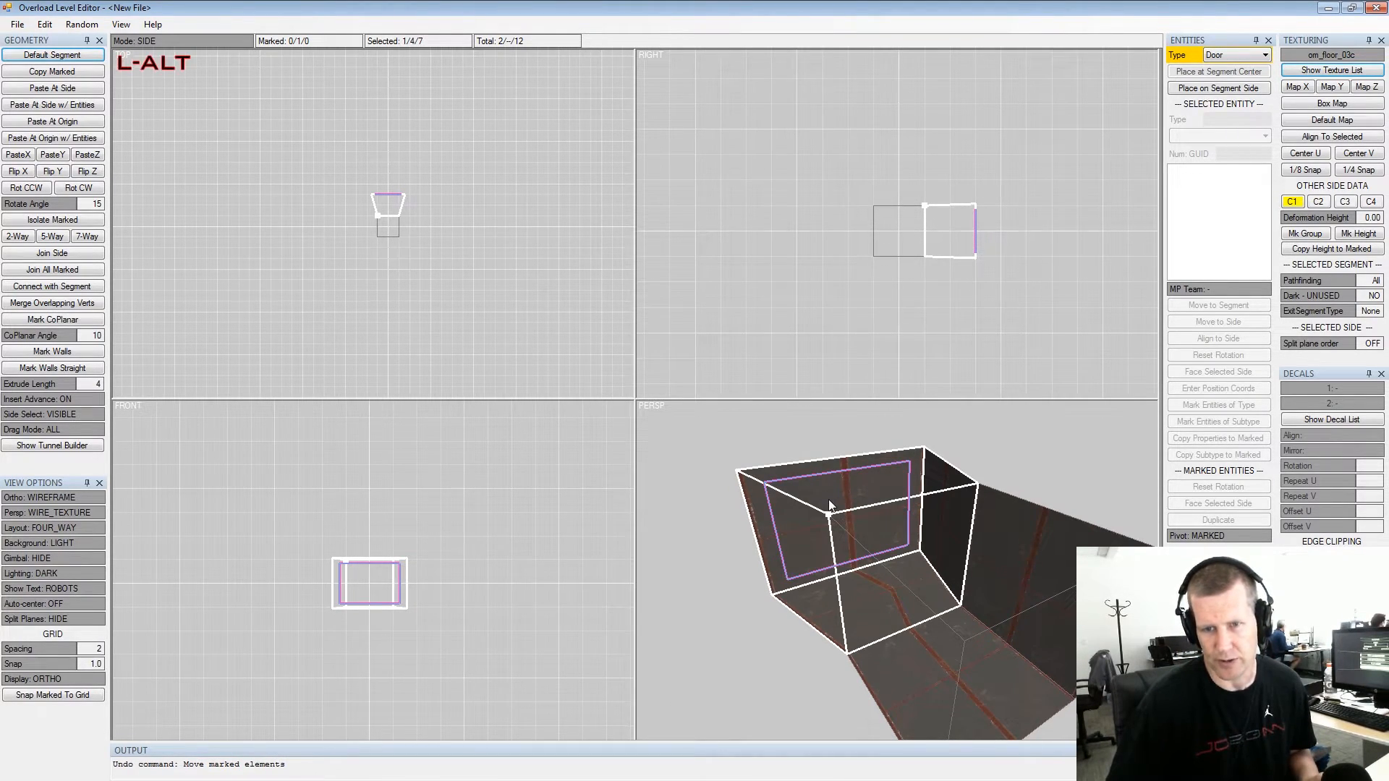
Try rotating the marked end side in the perspective, right, top and front views, undoing the rotations
alt+right_drag(839, 518, 841, 512)
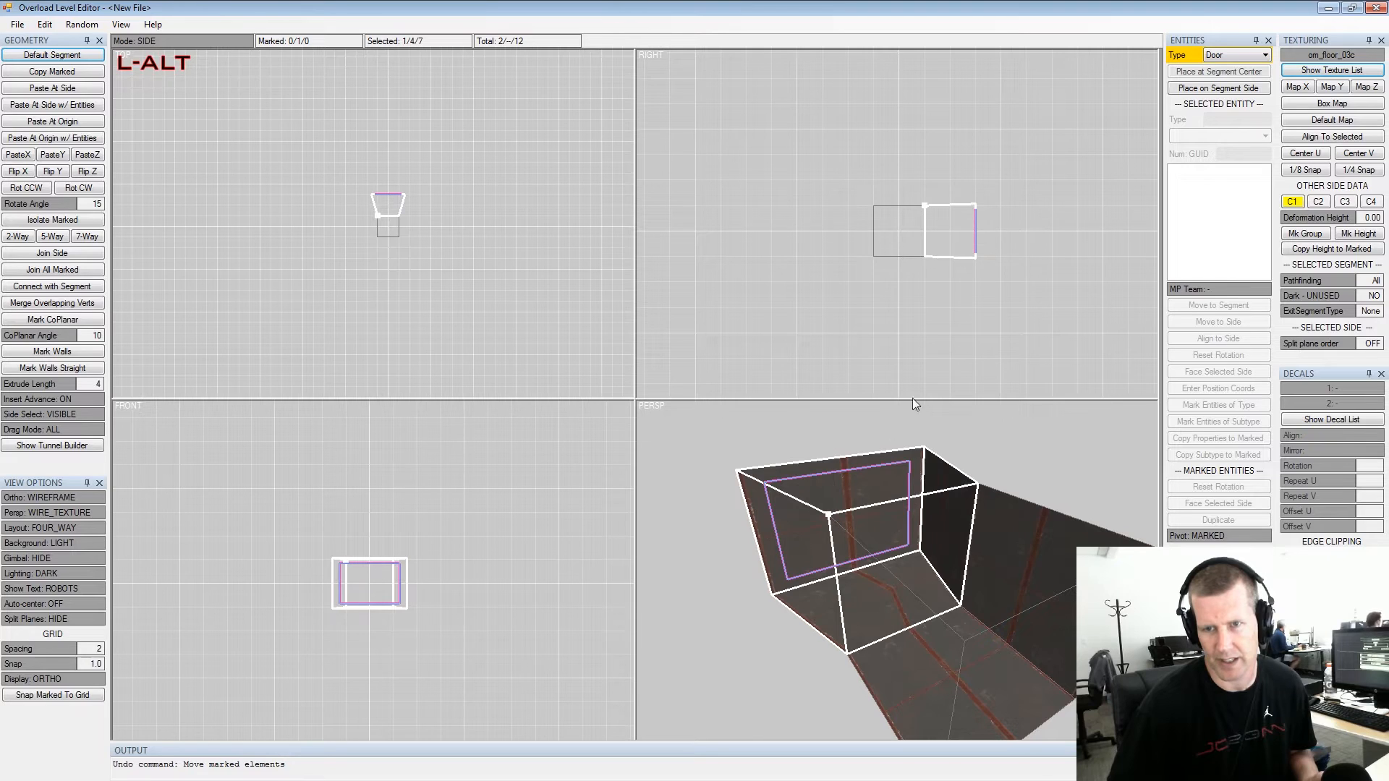
alt+right_drag(985, 259, 981, 257)
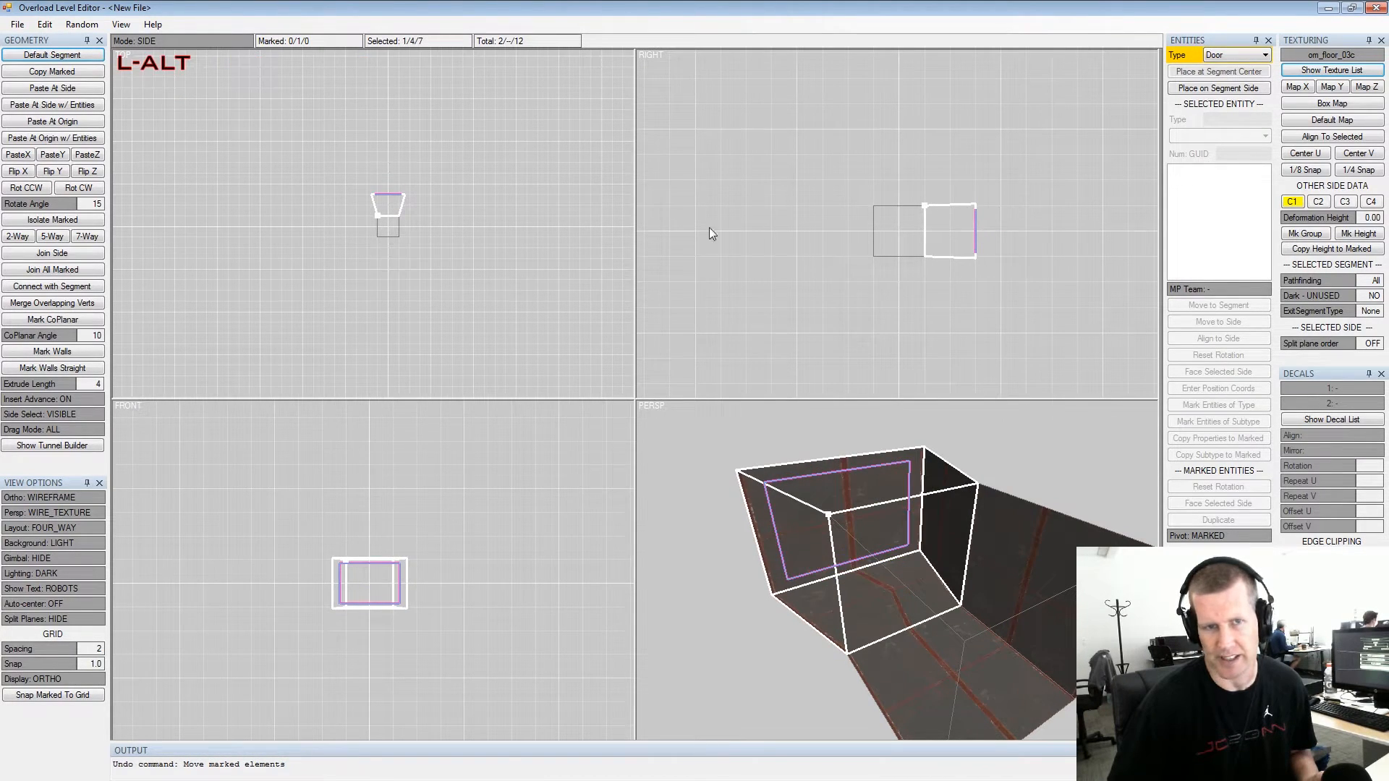
alt+right_drag(363, 198, 369, 195)
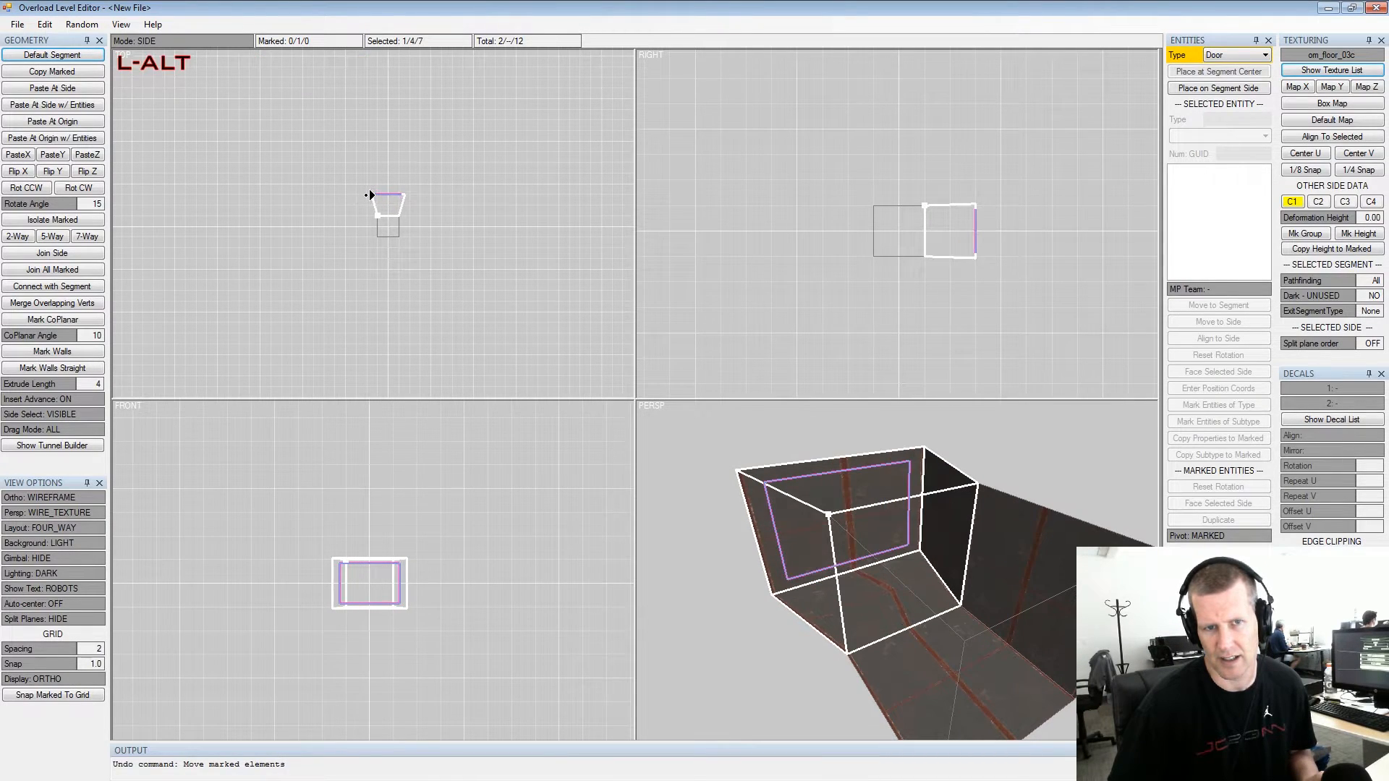
alt+right_drag(358, 498, 357, 544)
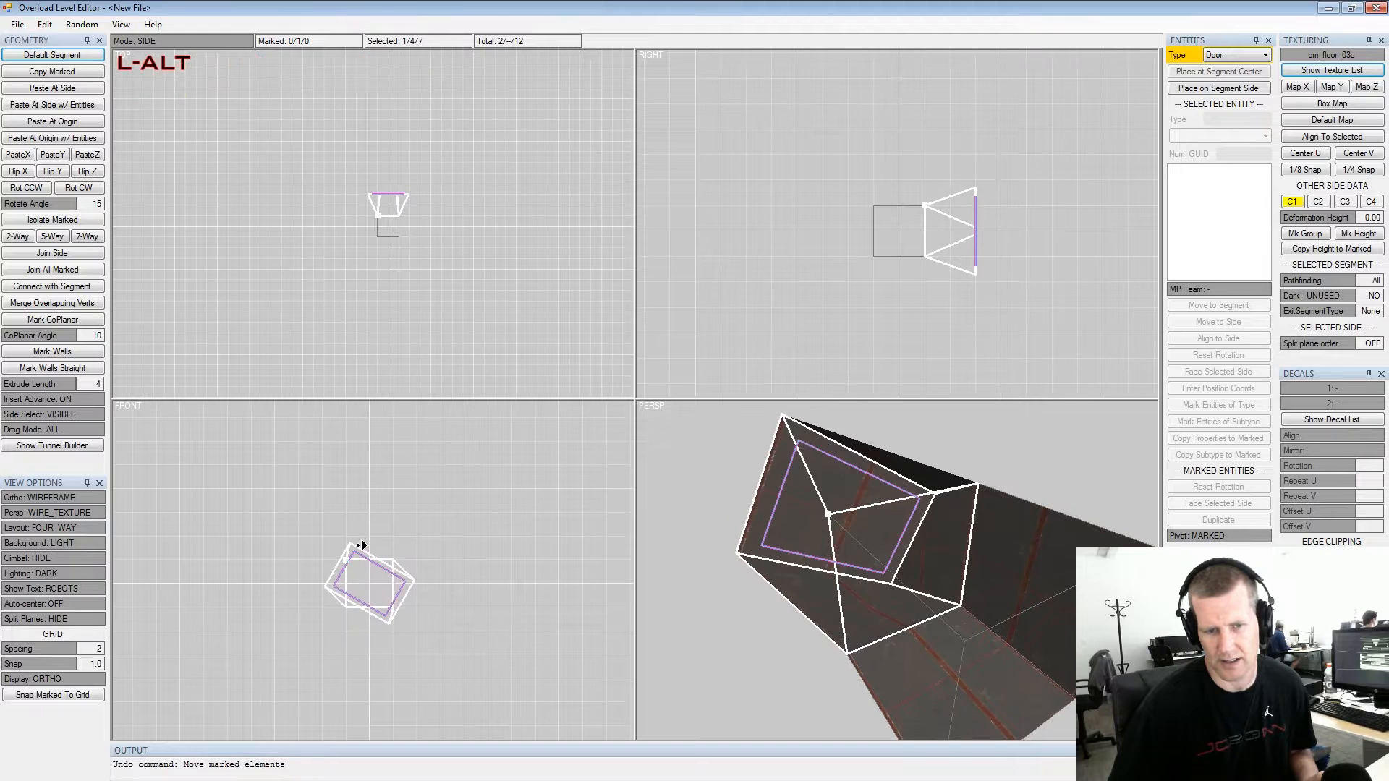
key(ctrl+z)
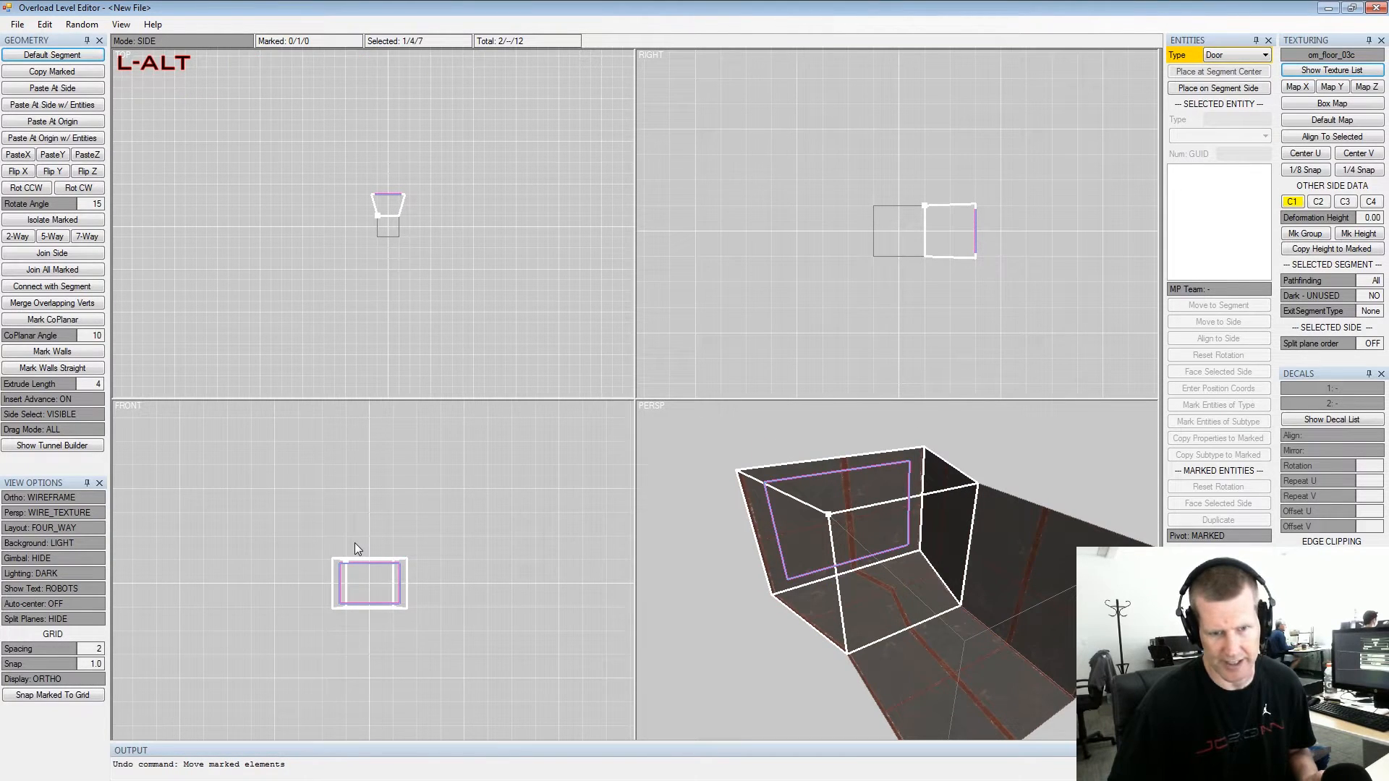
mouse_move(355, 544)
alt+shift+right_down()
mouse_move(374, 537)
mouse_move(337, 538)
mouse_move(381, 534)
mouse_move(329, 526)
mouse_move(356, 526)
alt+shift+right_up()
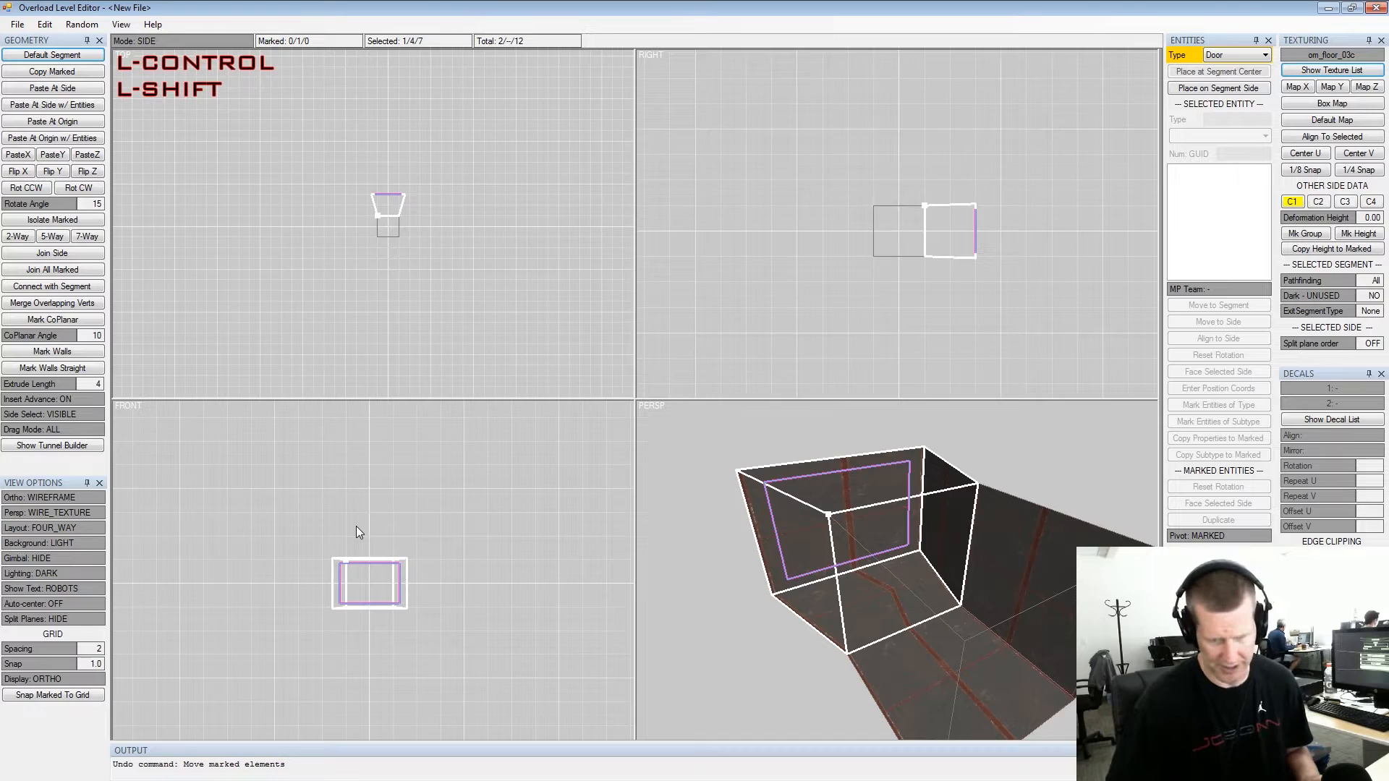
key(ctrl+z)
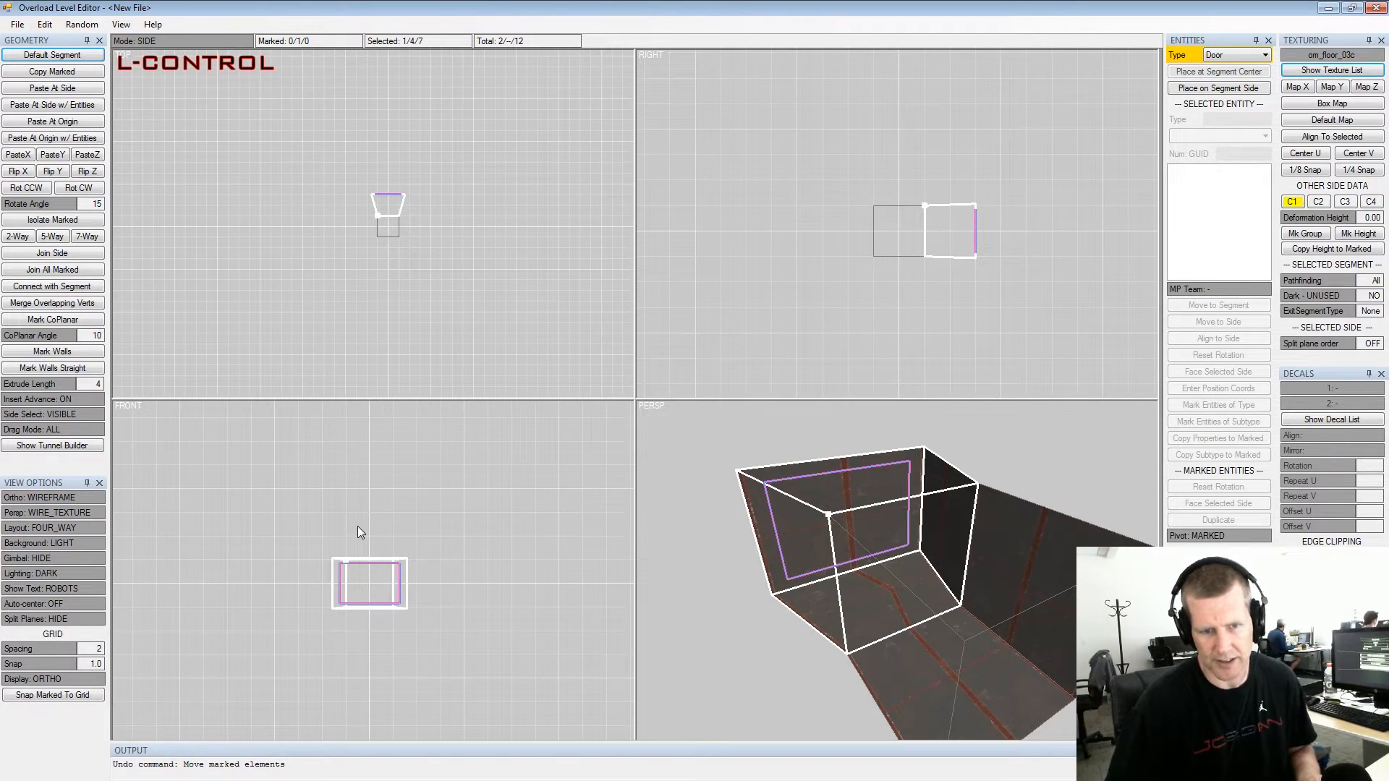
Snap the marked end side to the grid and keep only that side marked
key(ctrl+g)
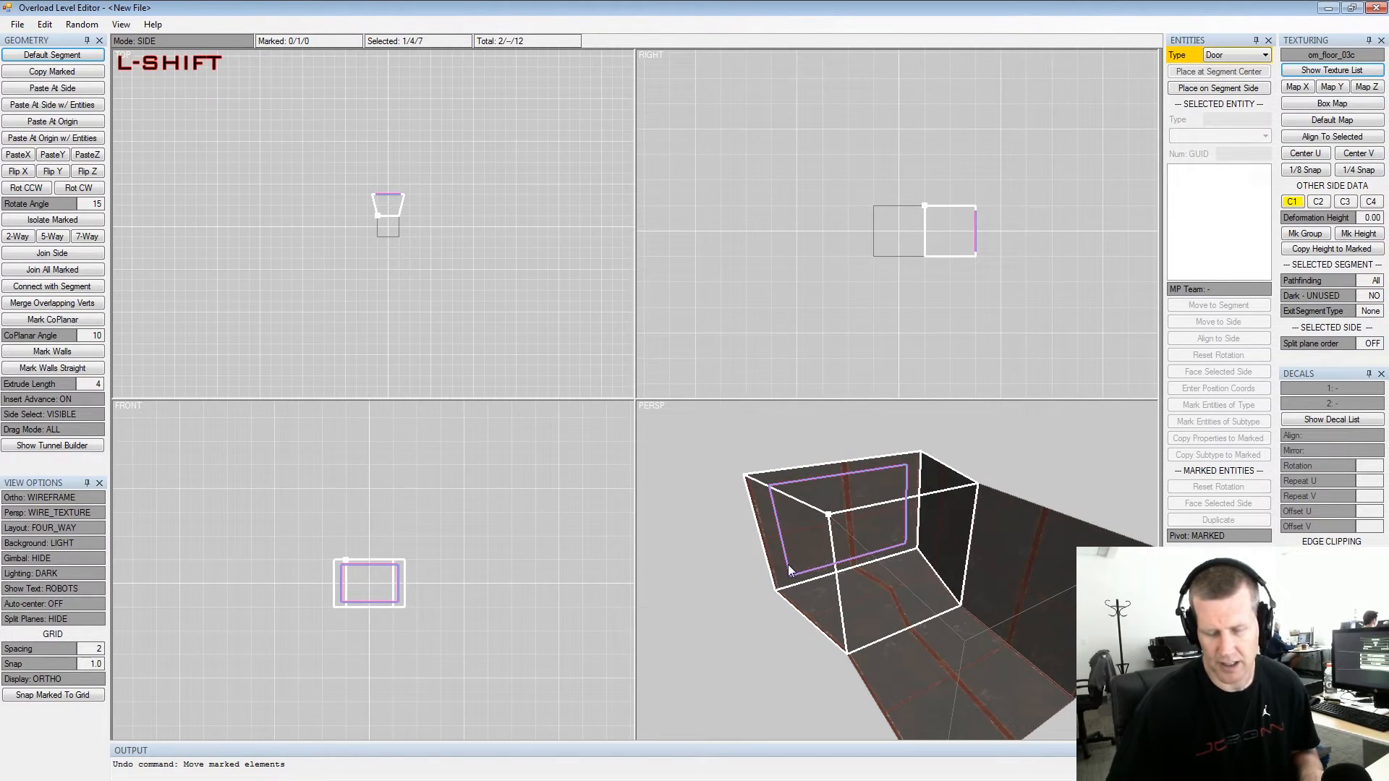
key(shift+space)
key(space)
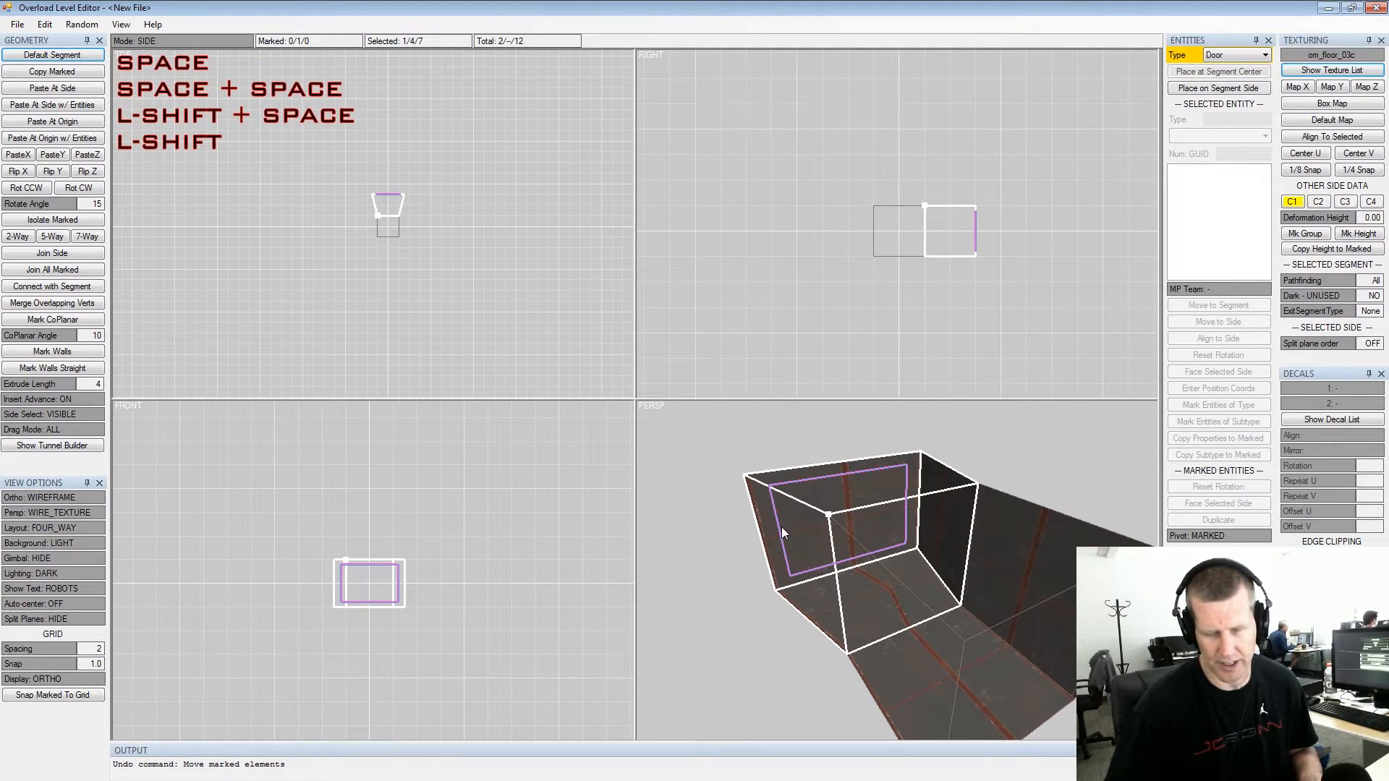
Try nudging the marked end side sideways and up by grid steps, then back to its starting position
key(KP_4)
key(KP_8)
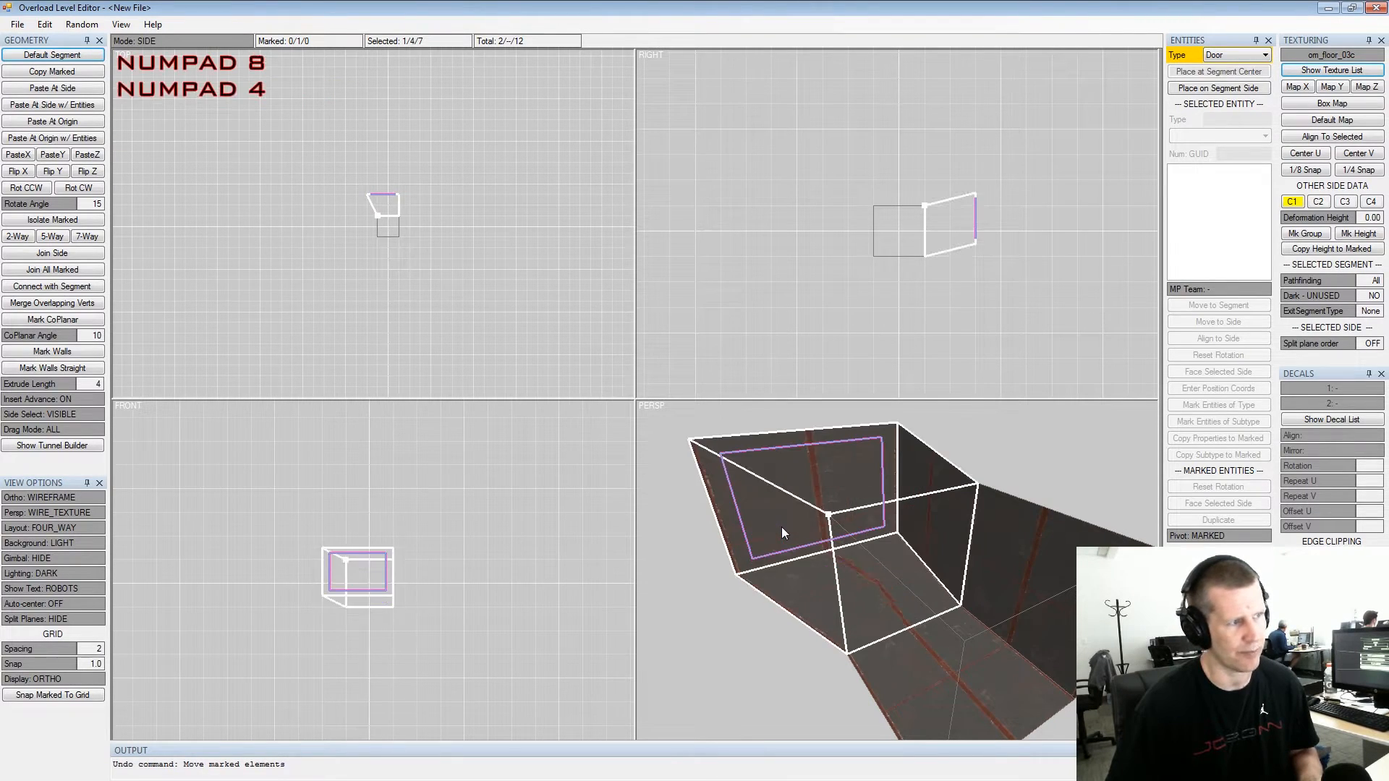
key(KP_6)
key(KP_2)
key(KP_4)
key(KP_8)
key(KP_6)
key(KP_2)
Try shifting the texture on the marked end side back and forth horizontally
key(shift)
key(shift+Left)
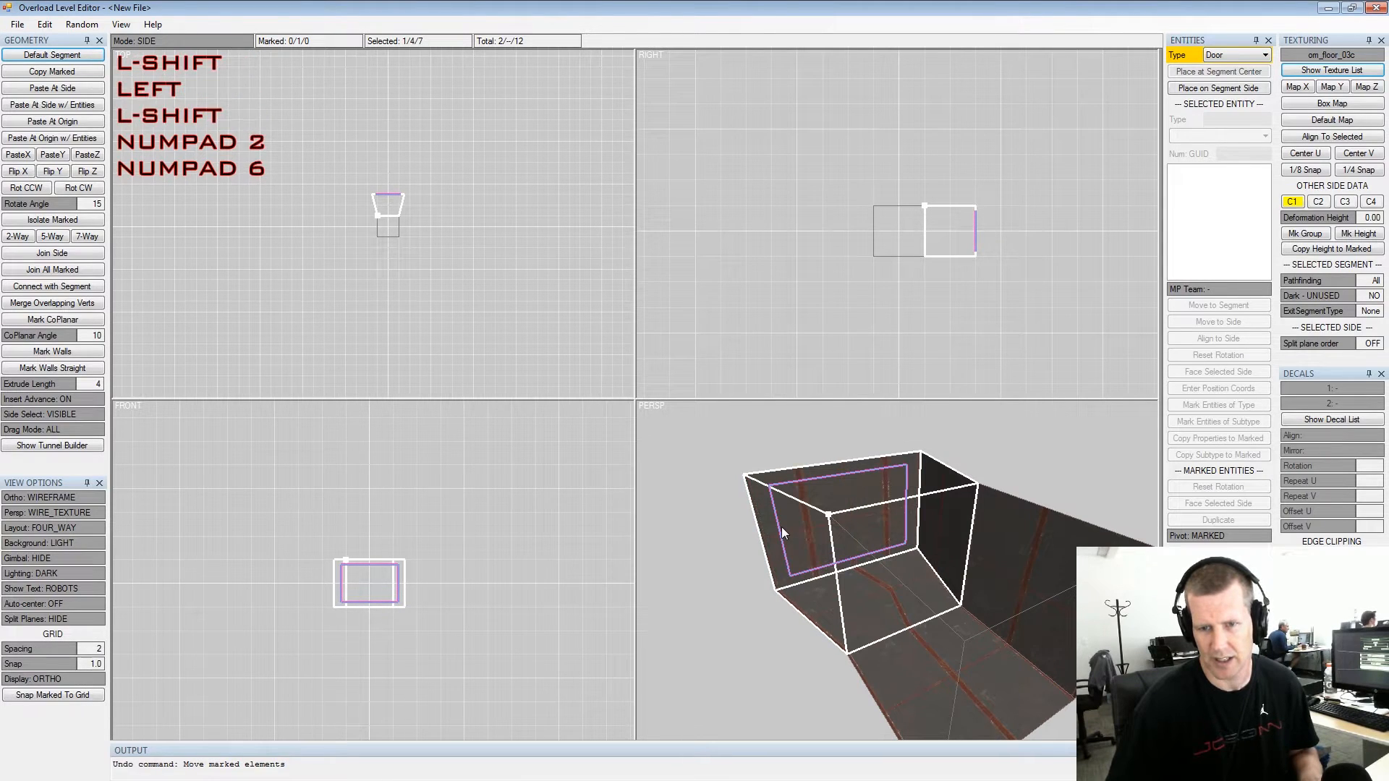
key(shift+Right)
key(shift+Left)
key(shift+Right)
key(shift+Left)
key(shift+Right)
key(shift+Left)
Try further stepwise adjustments of the marked end side, vertically and horizontally, reversing each one
key(KP_2)
key(KP_8)
key(KP_6)
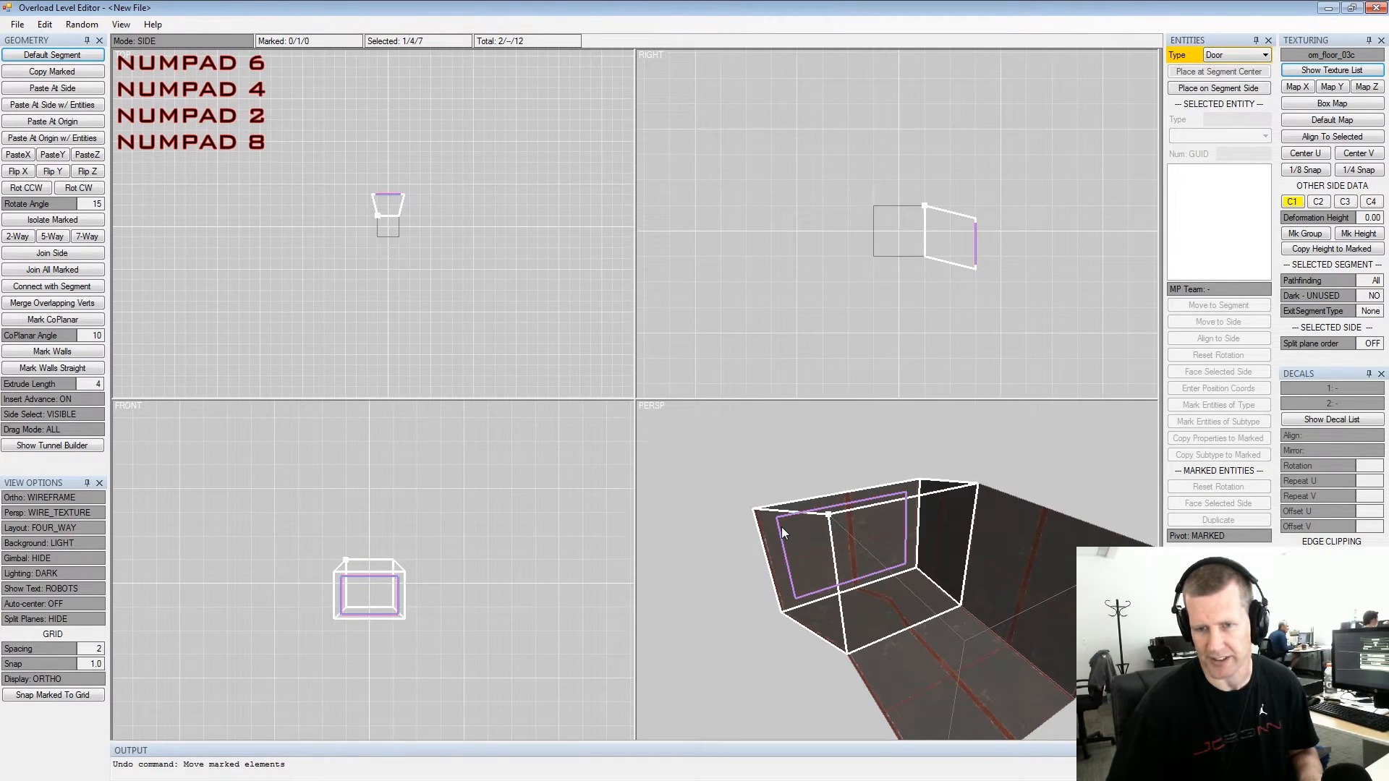
key(KP_8)
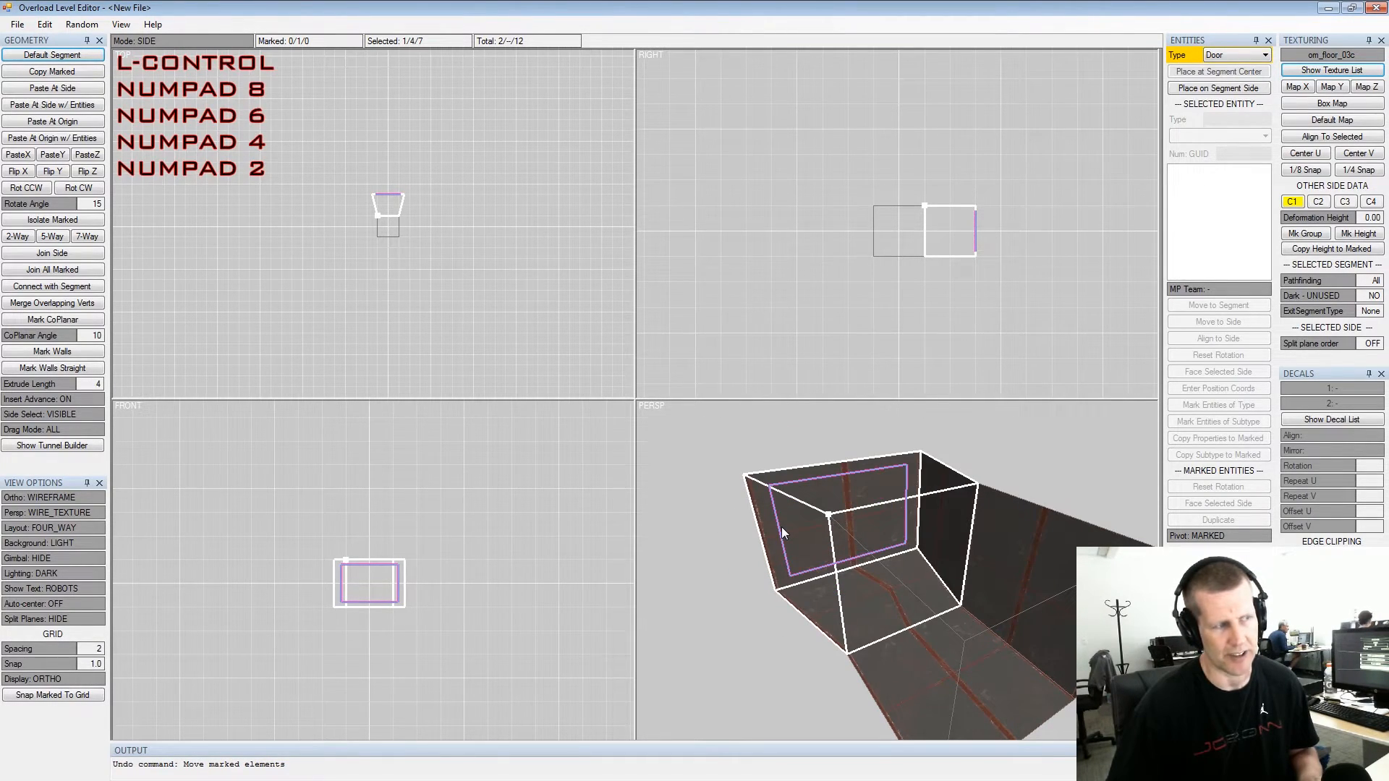
key(ctrl+KP_4)
key(ctrl+KP_6)
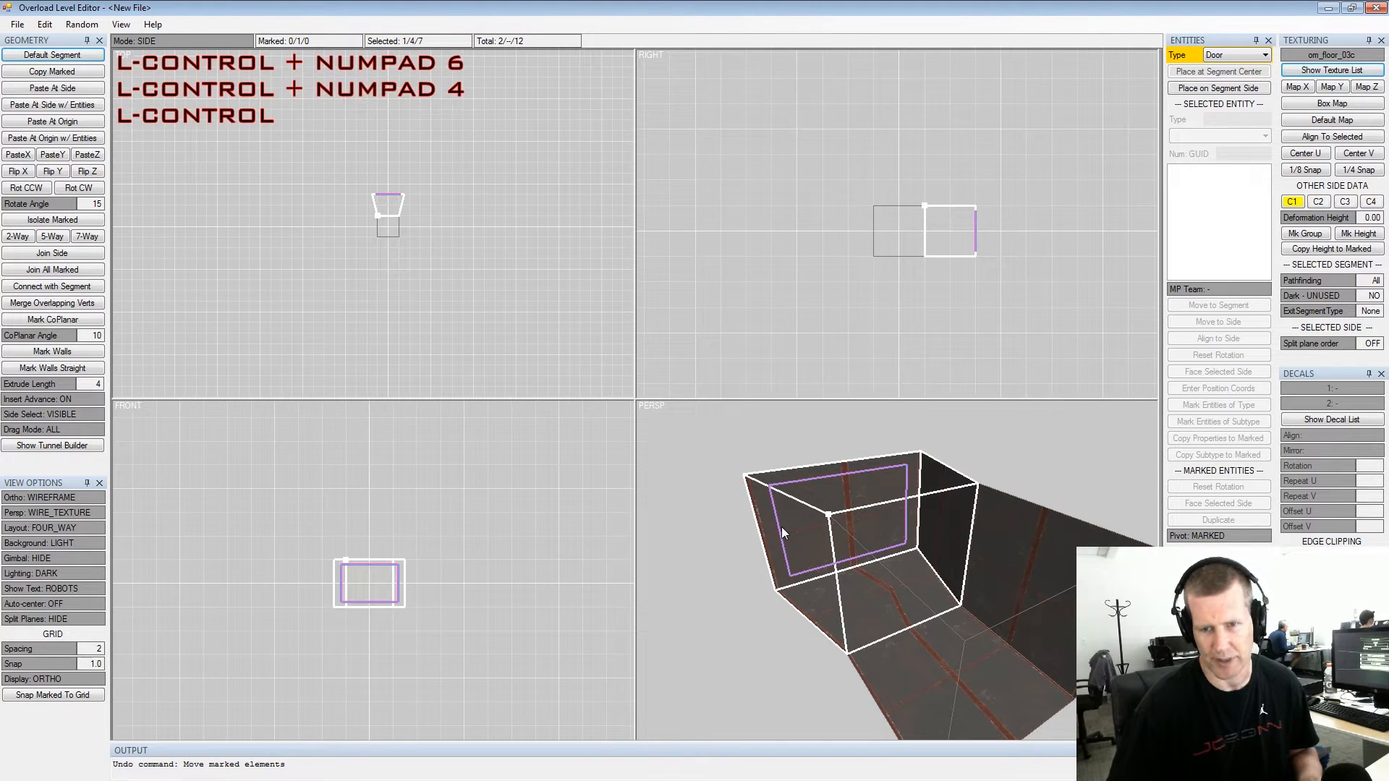
key(ctrl+KP_4)
key(ctrl+KP_6)
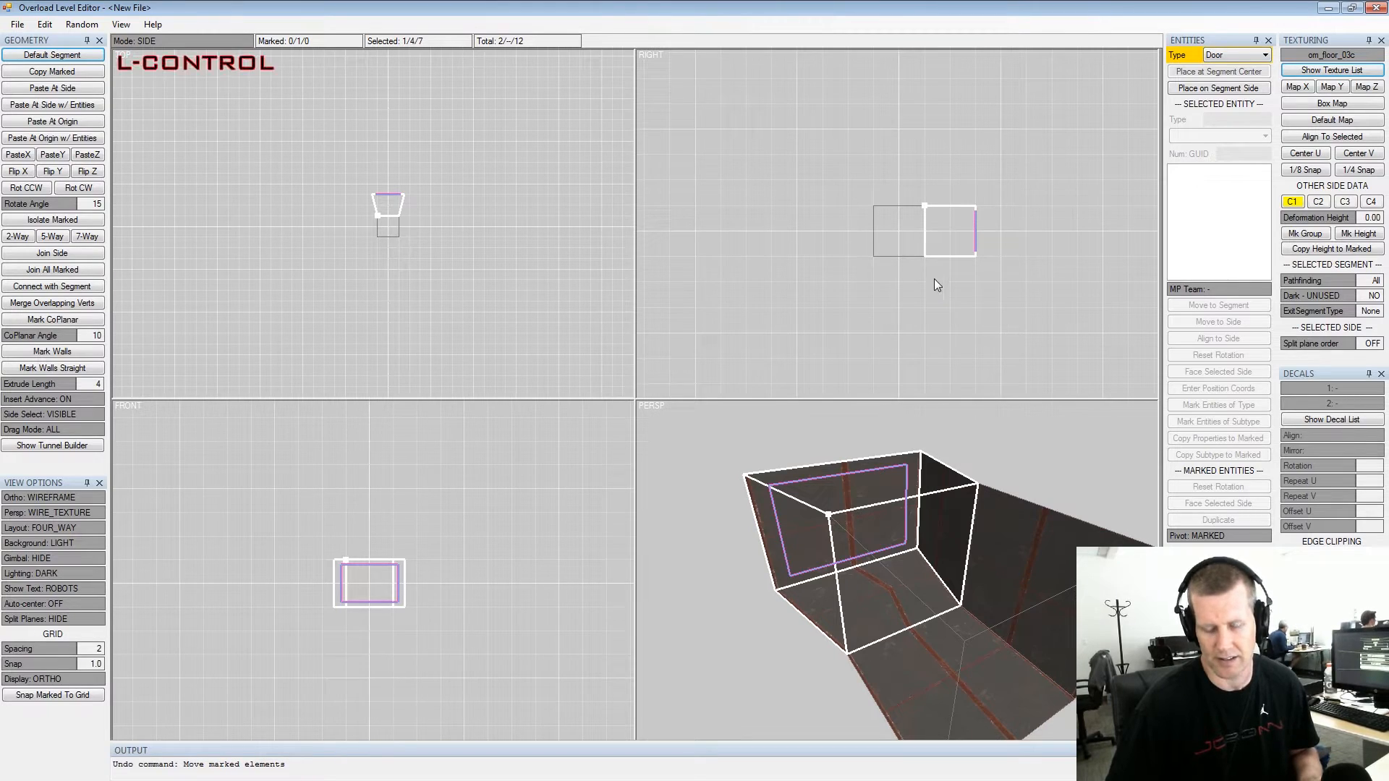
Try adjusting the marked end side back and forth in modified step sizes
key(ctrl+KP_1)
key(ctrl+KP_3)
key(alt+KP_4)
key(alt+KP_6)
key(alt+KP_4)
key(alt+KP_6)
key(alt+KP_4)
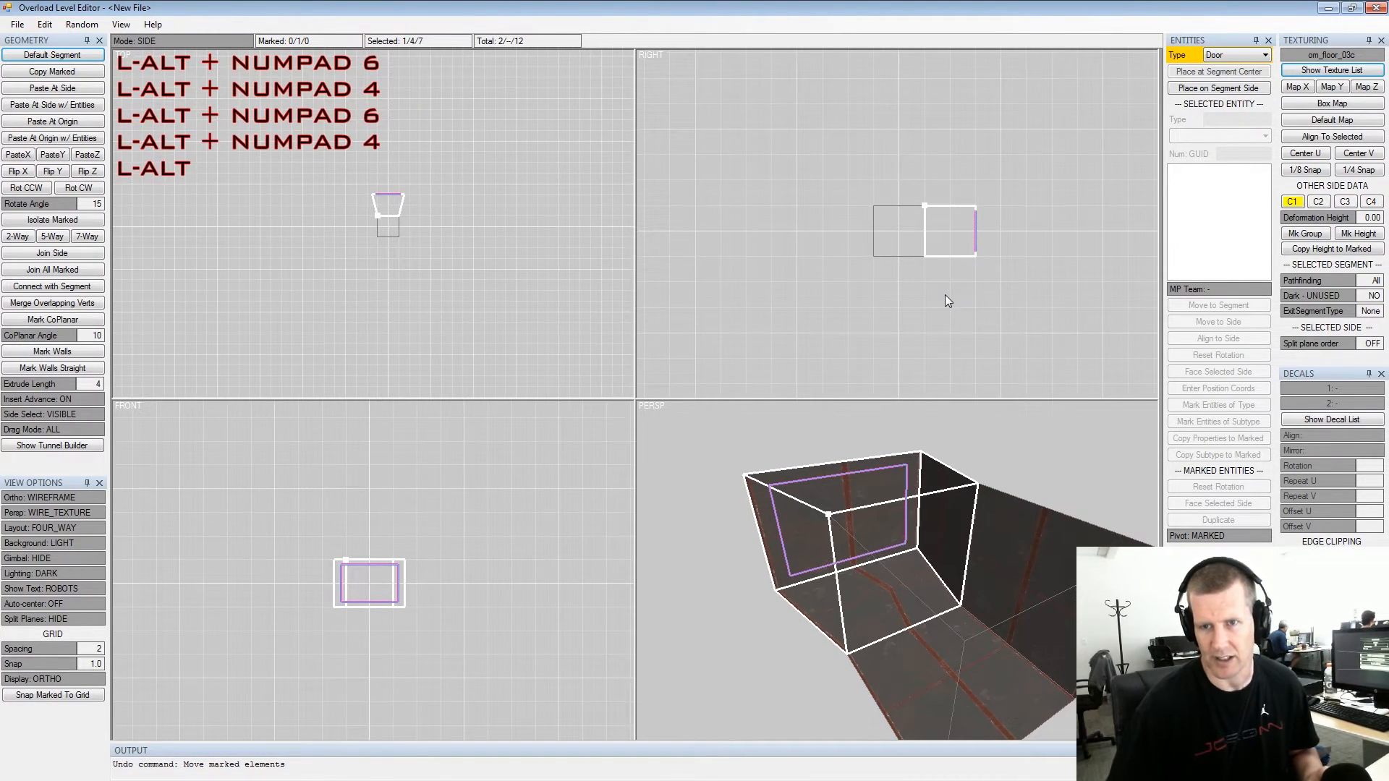
Try moving the marked end side along the tunnel by full grid steps in both directions
key(KP_4)
key(KP_4)
key(KP_4)
key(KP_6)
key(KP_6)
key(KP_6)
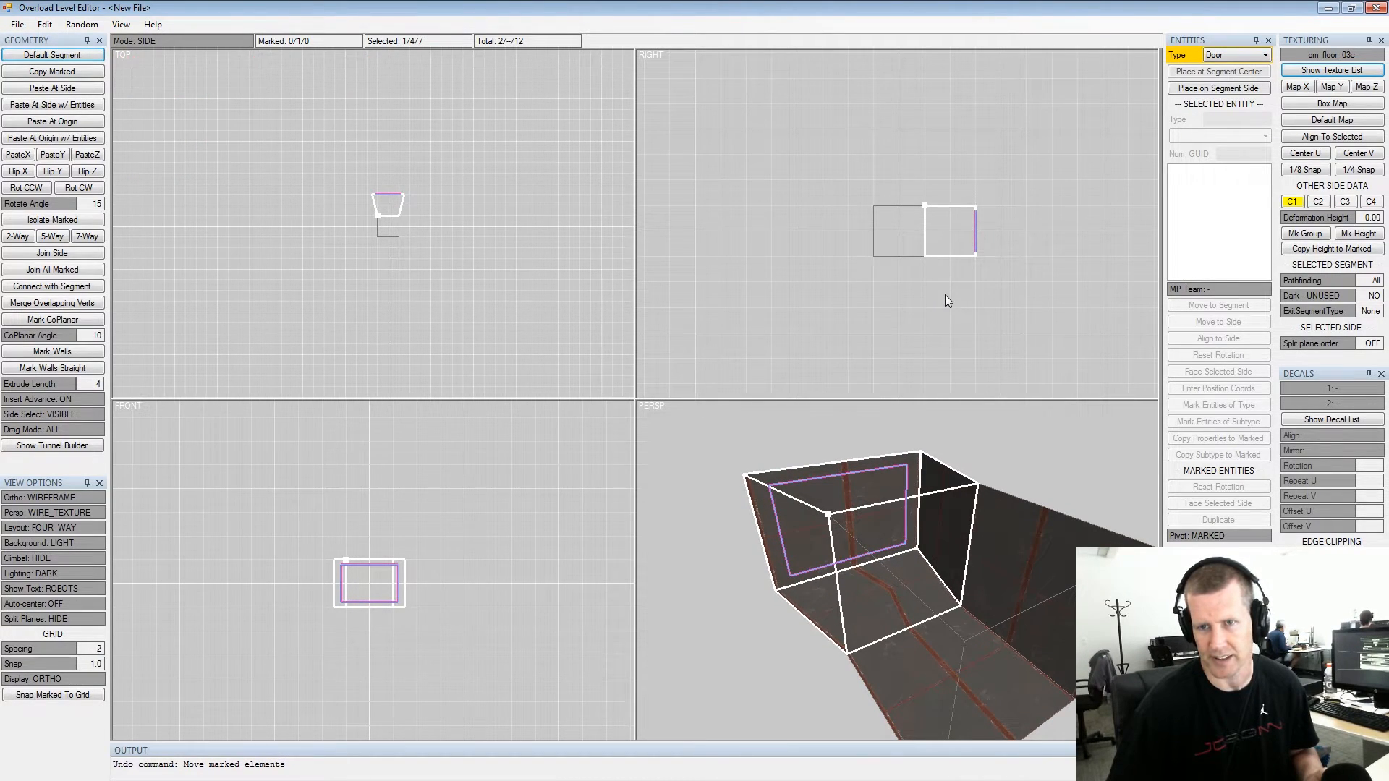
key(KP_4)
key(KP_4)
key(KP_6)
Try fractional grid steps on the marked end side along the tunnel, returning it to its starting position
key(alt+KP_4)
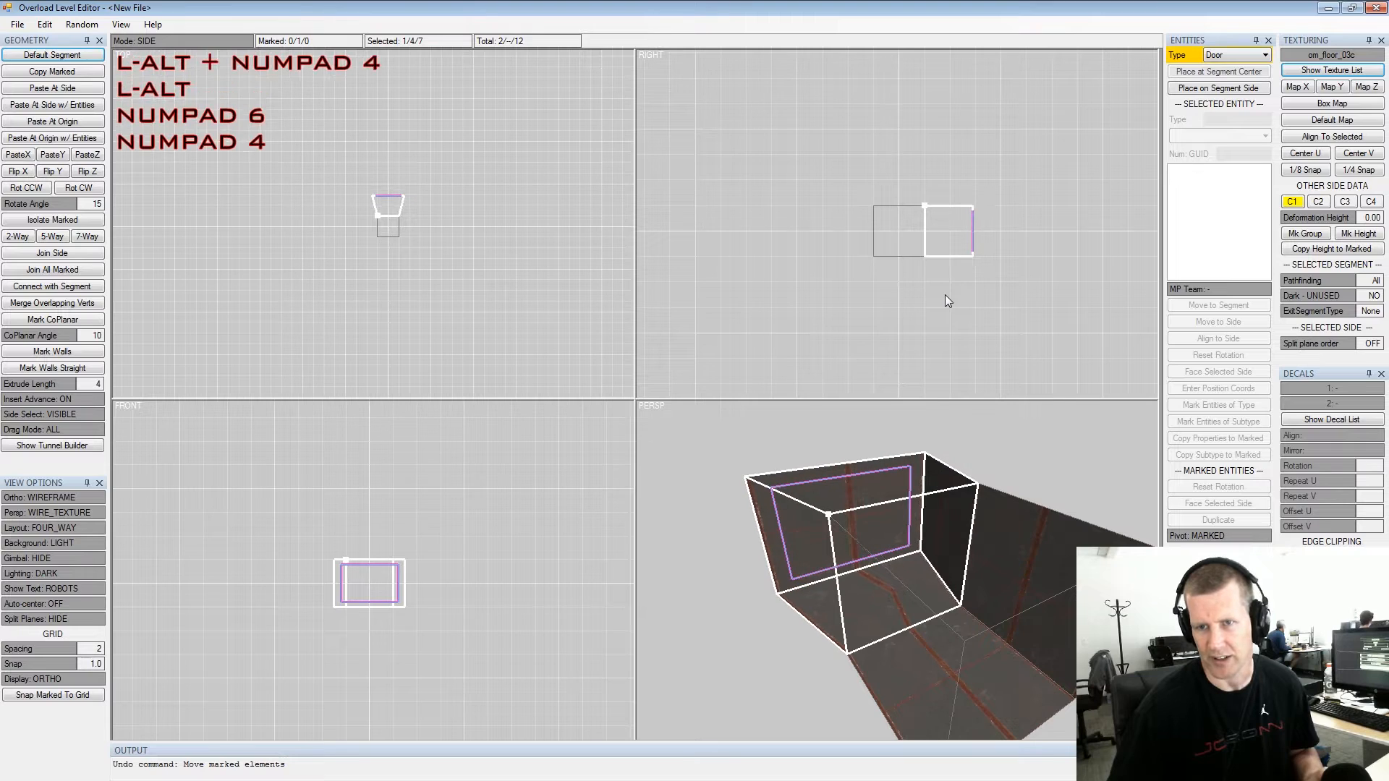
key(KP_4)
key(KP_6)
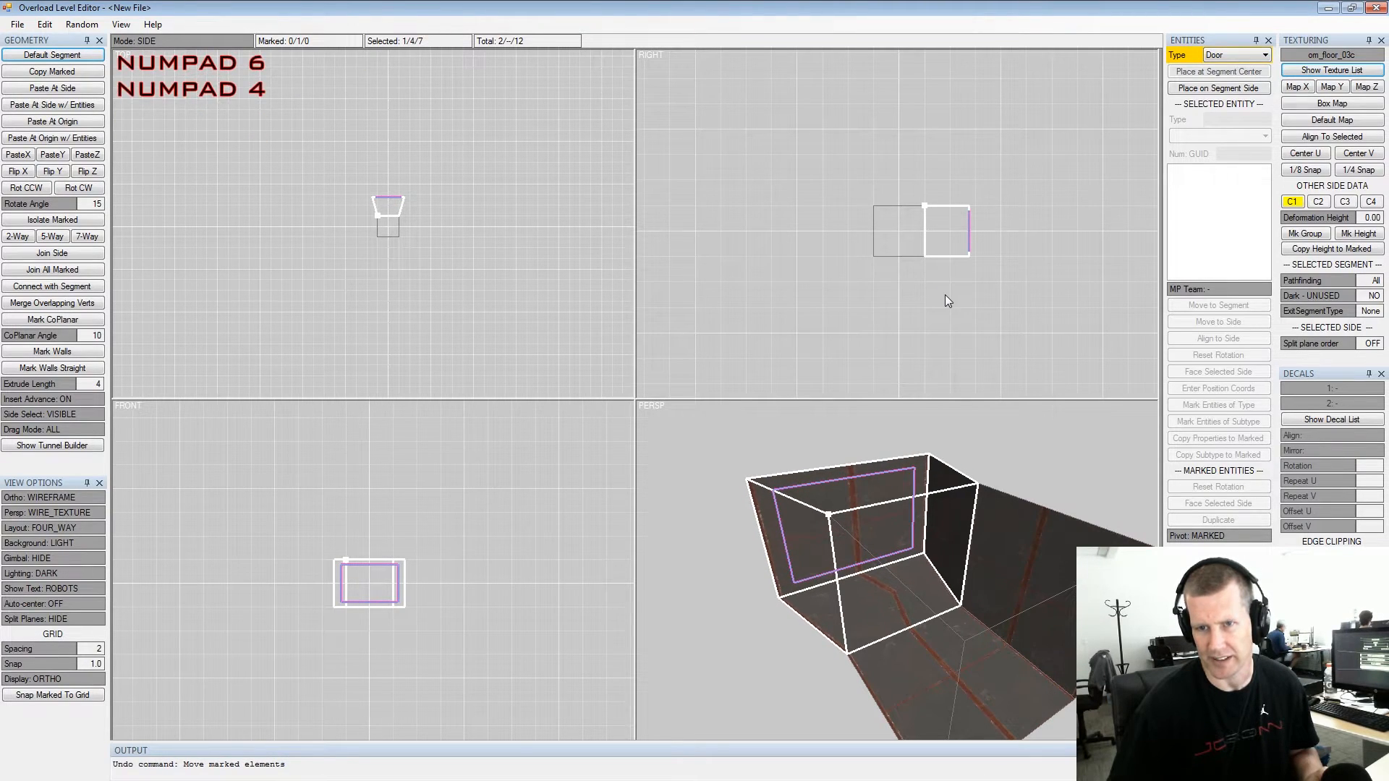
key(KP_6)
key(alt+KP_6)
key(alt+KP_6)
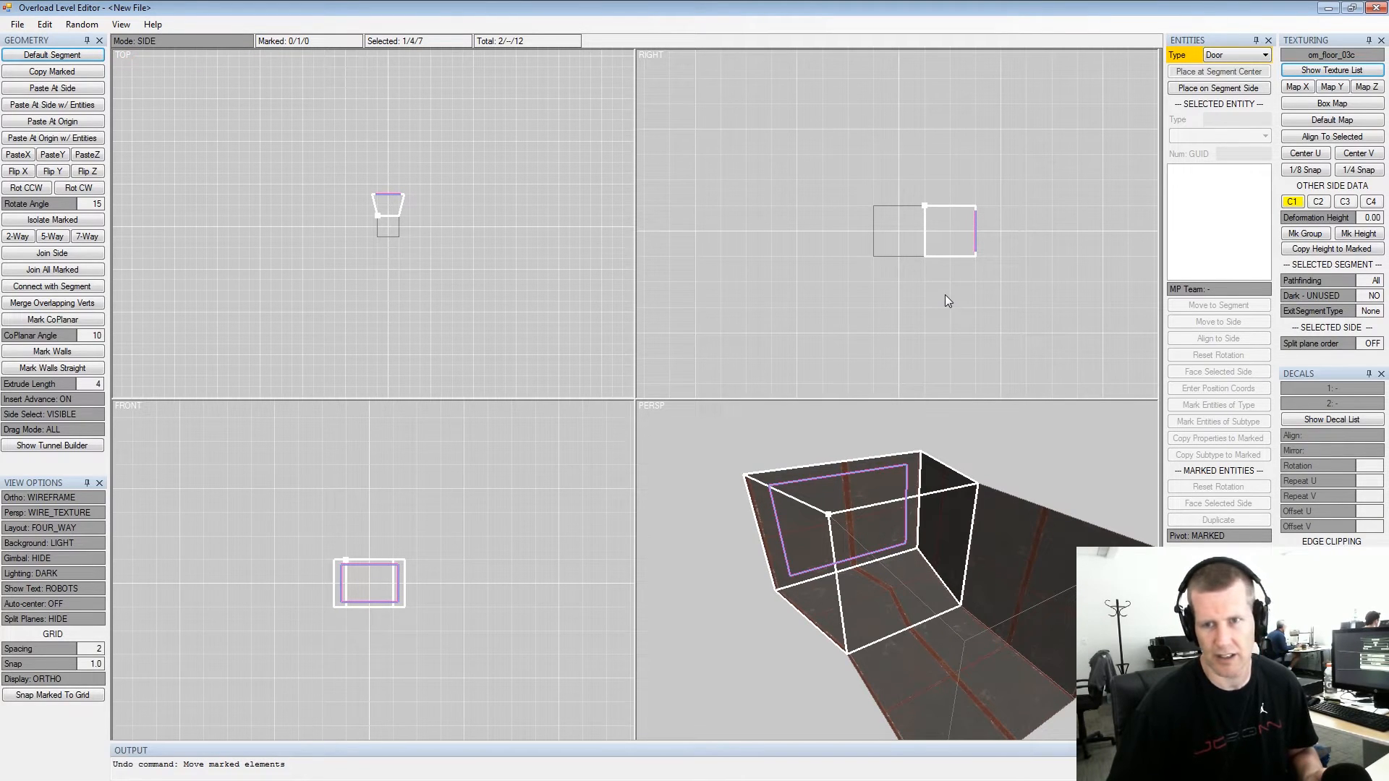
Shift the texture on the marked end side in coarse and fine steps
key(shift+Left)
key(shift+Up)
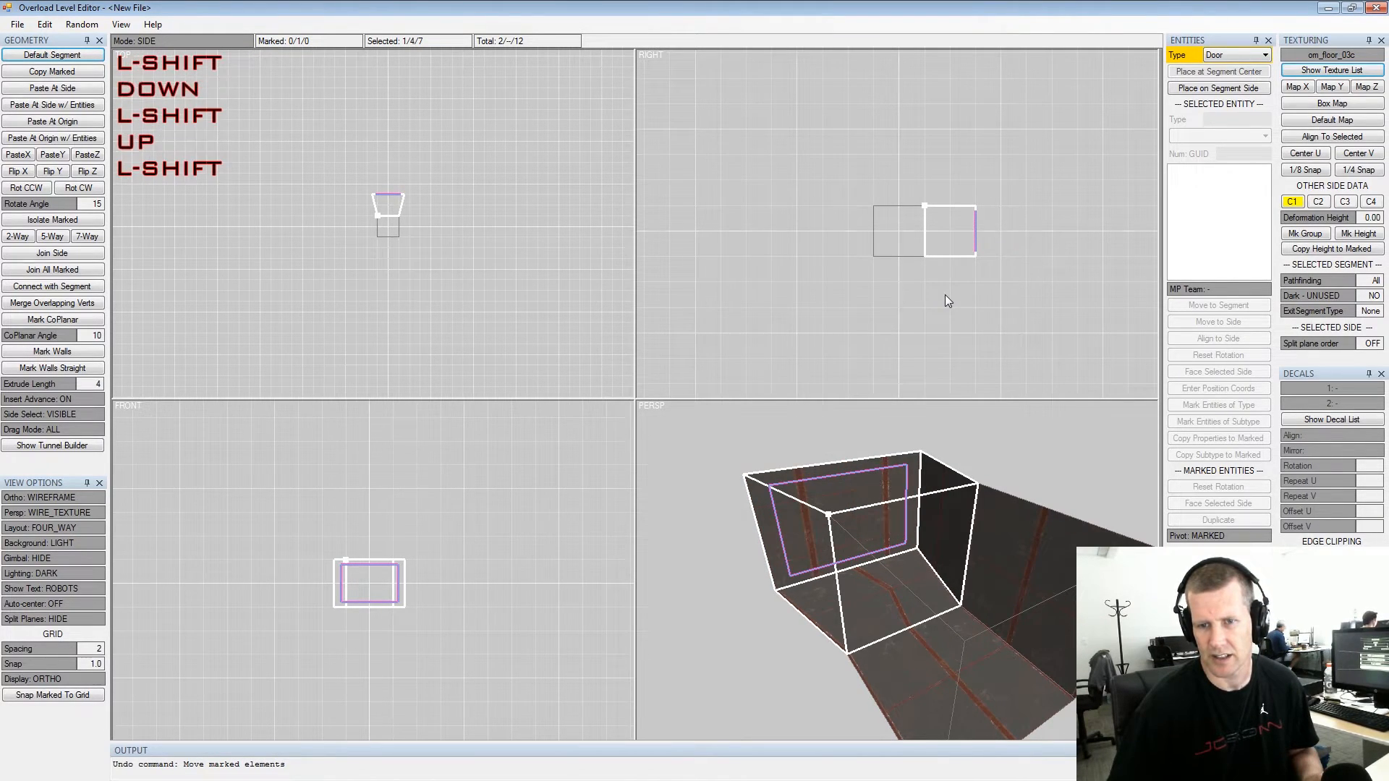
key(ctrl+KP_4)
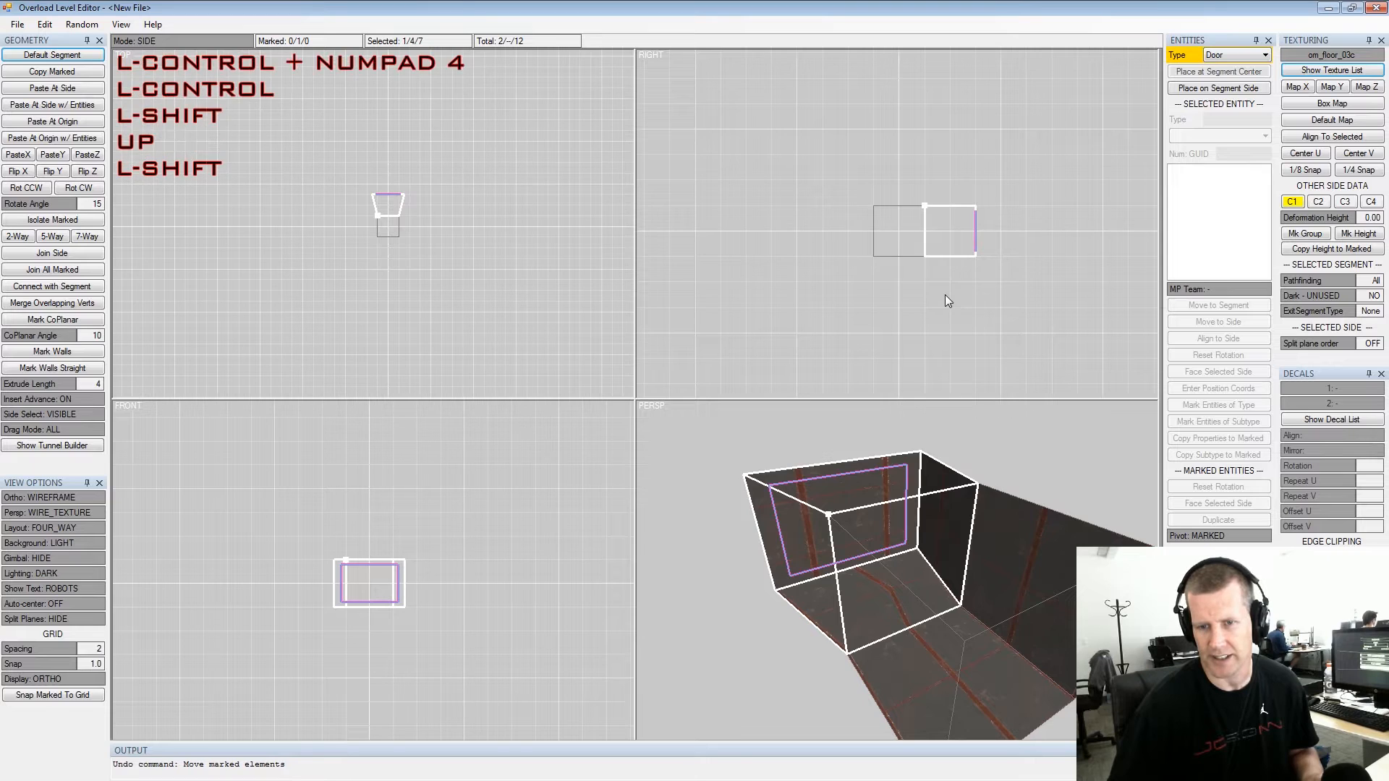
key(ctrl+Left)
key(ctrl+Right)
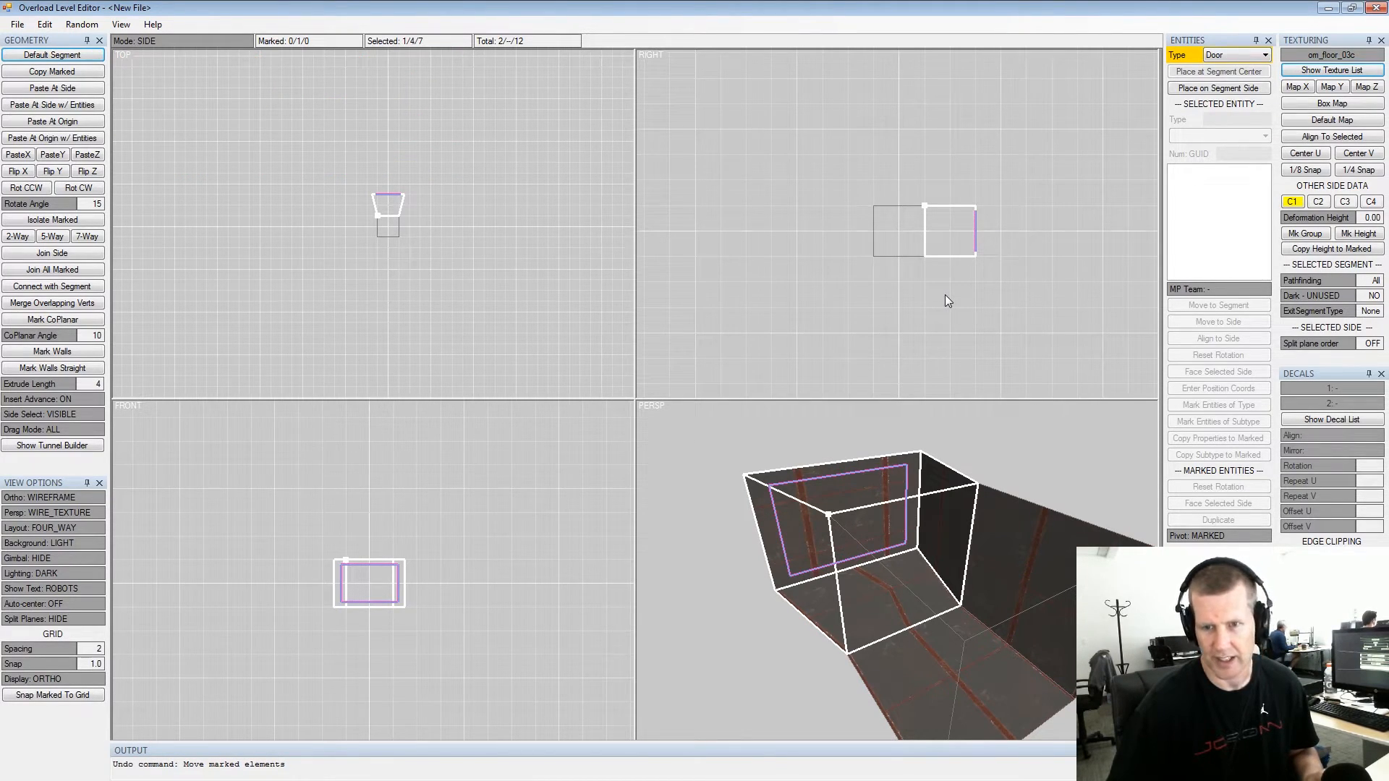
Try nudging the marked end side outward and inward in the Right view, returning it to its starting position
key(KP_7)
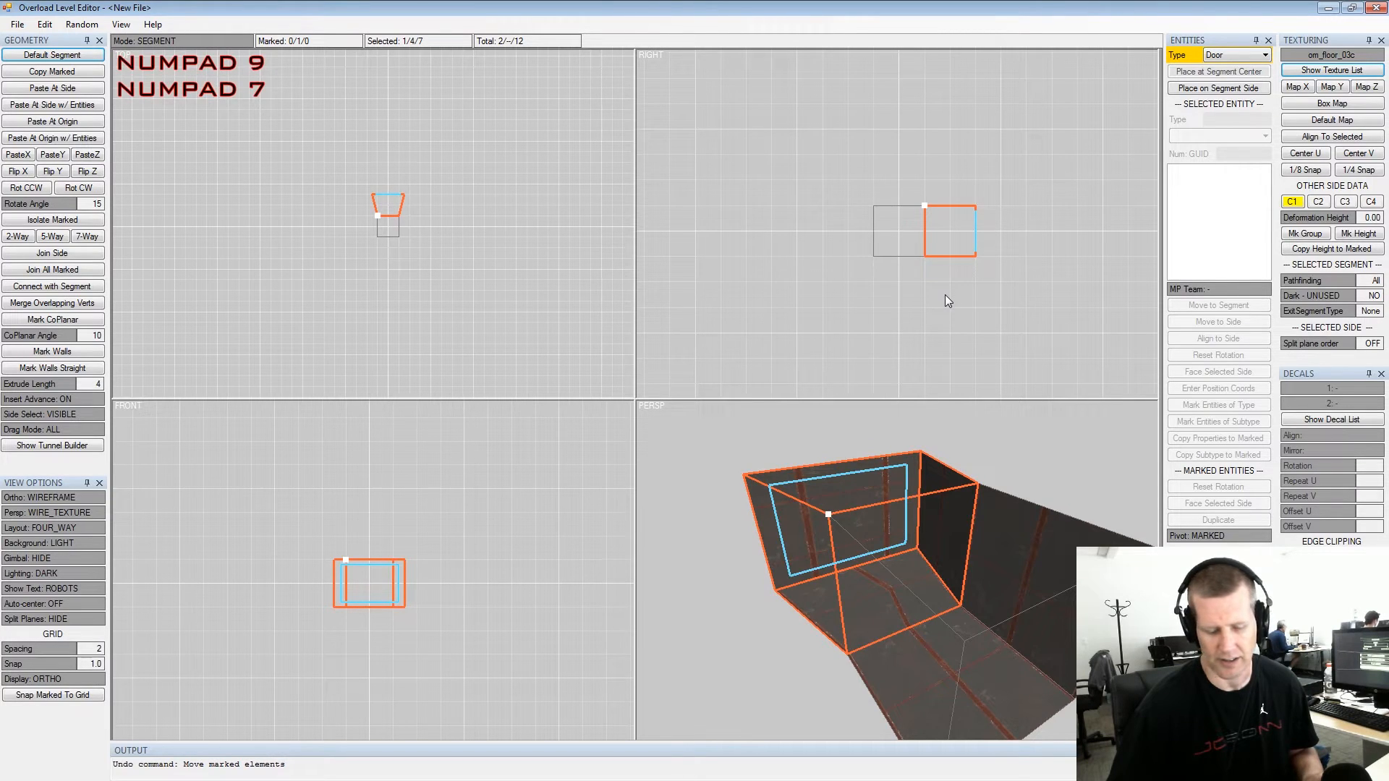
key(Tab)
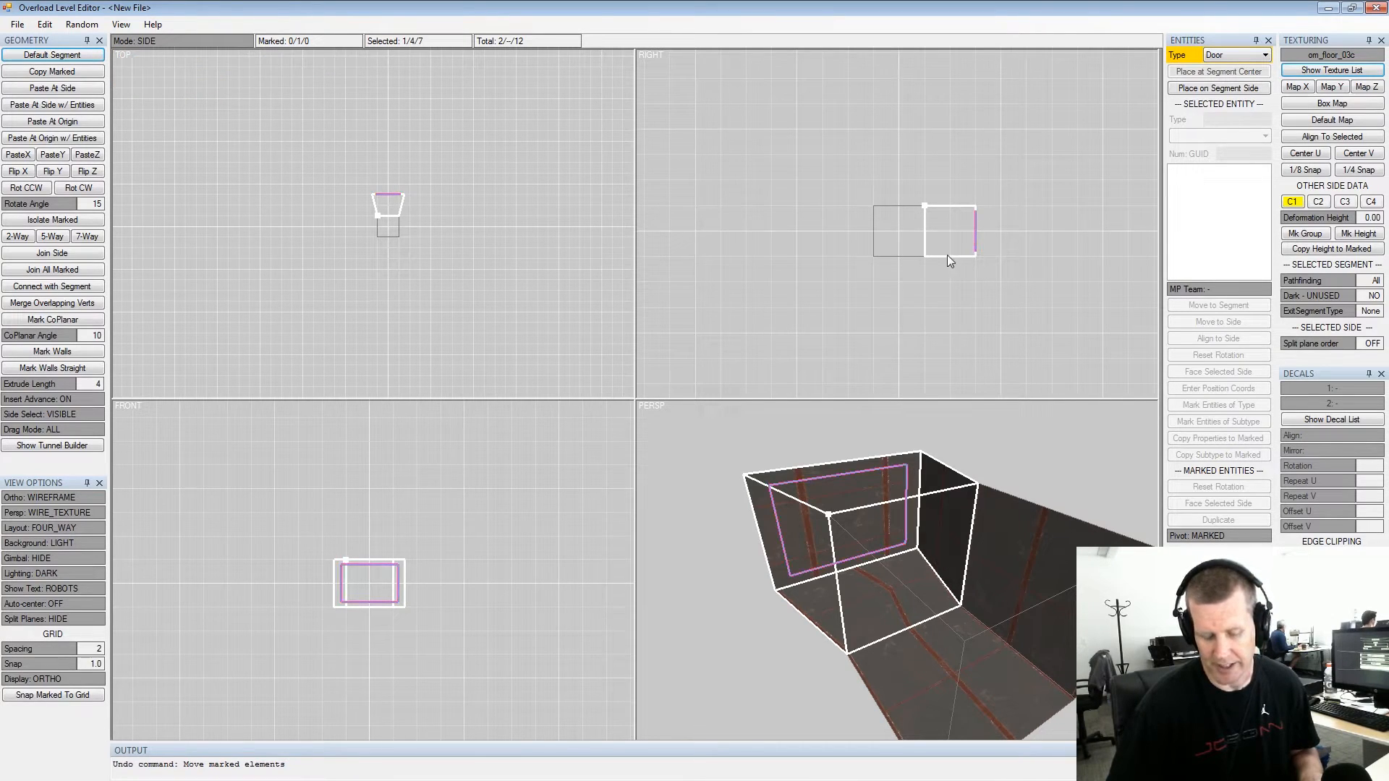
key(KP_6)
key(KP_6)
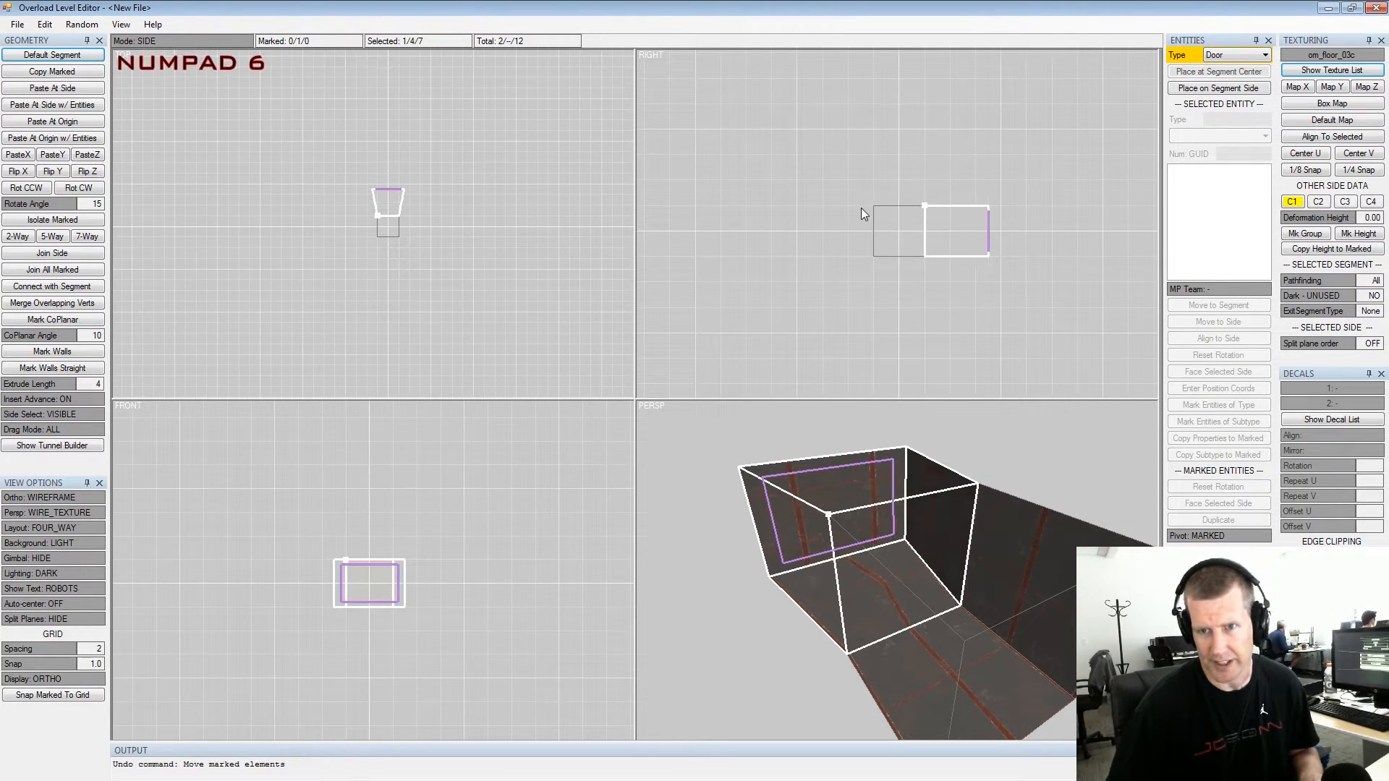
key(KP_4)
key(KP_4)
key(KP_4)
key(KP_4)
key(KP_6)
key(KP_6)
key(KP_6)
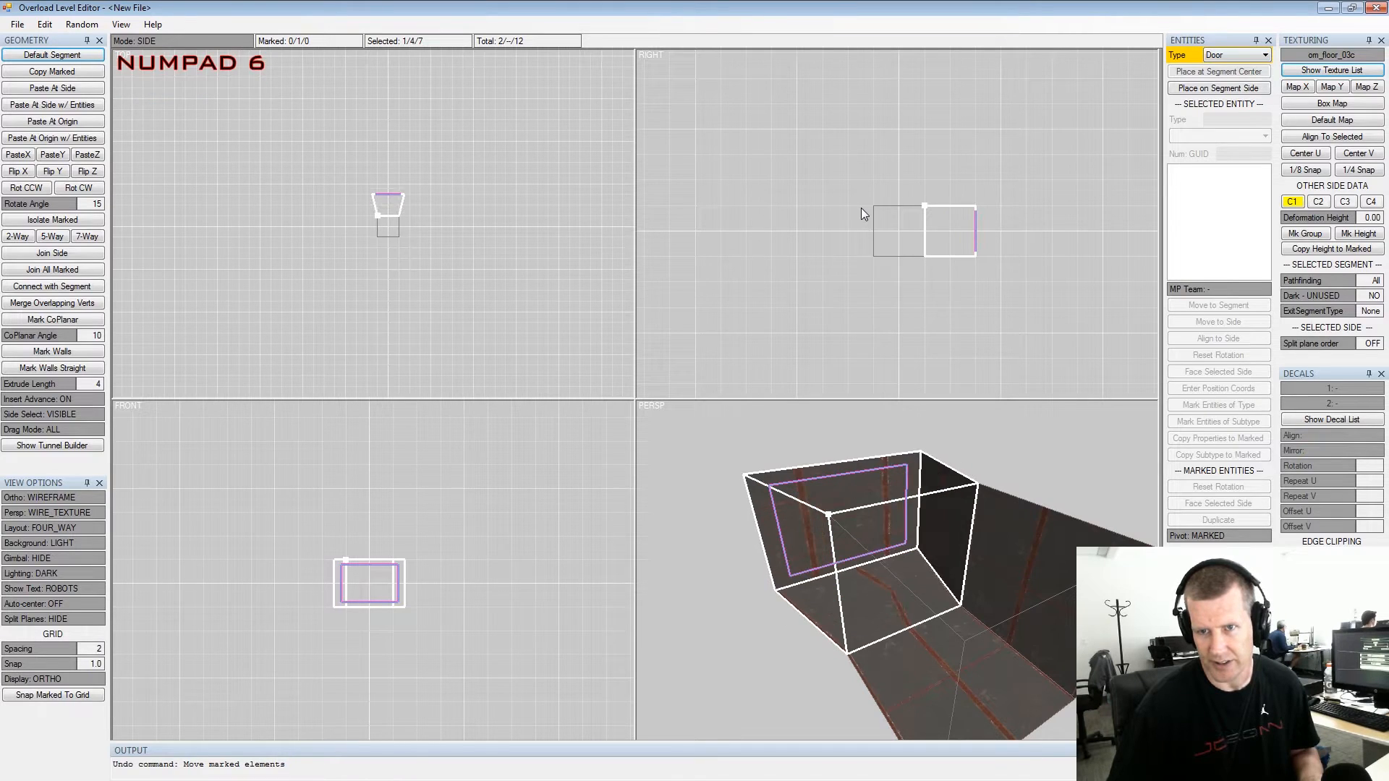
Try nudging the marked end side vertically, then move, enlarge and tilt it freehand in the Right view
key(KP_4)
key(KP_8)
key(KP_8)
key(KP_2)
key(KP_8)
key(KP_2)
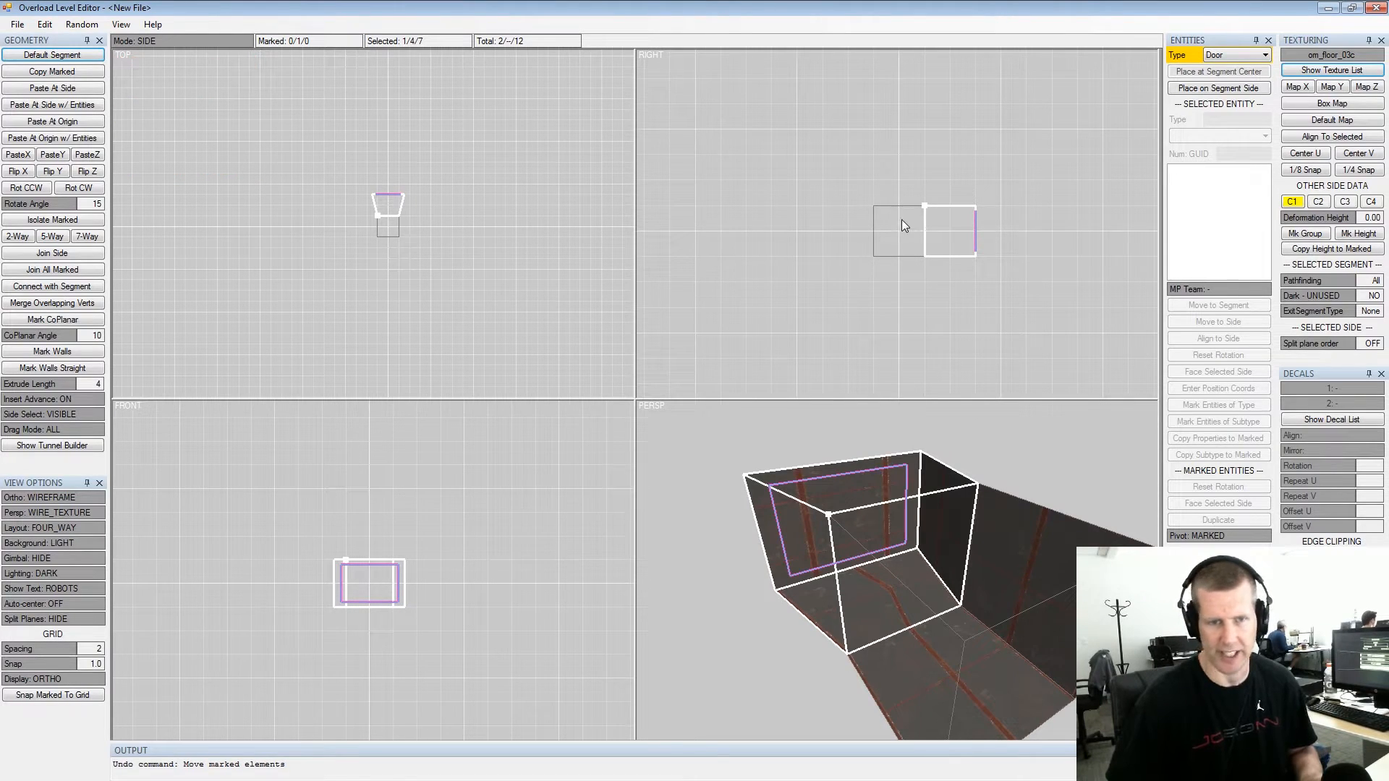
ctrl+right_drag(902, 219, 1009, 214)
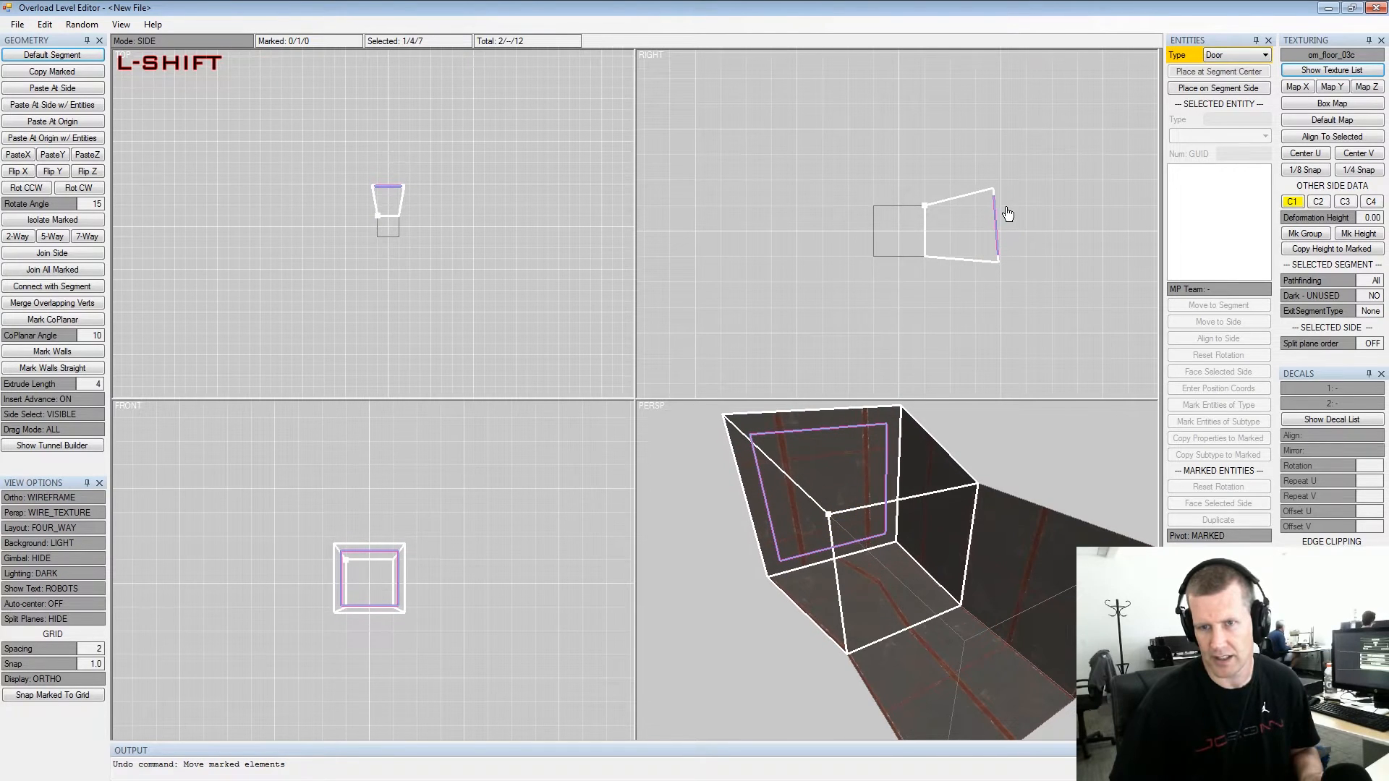
Delete the reshaped segment and insert a fresh one from the remaining segment's end side
key(Tab)
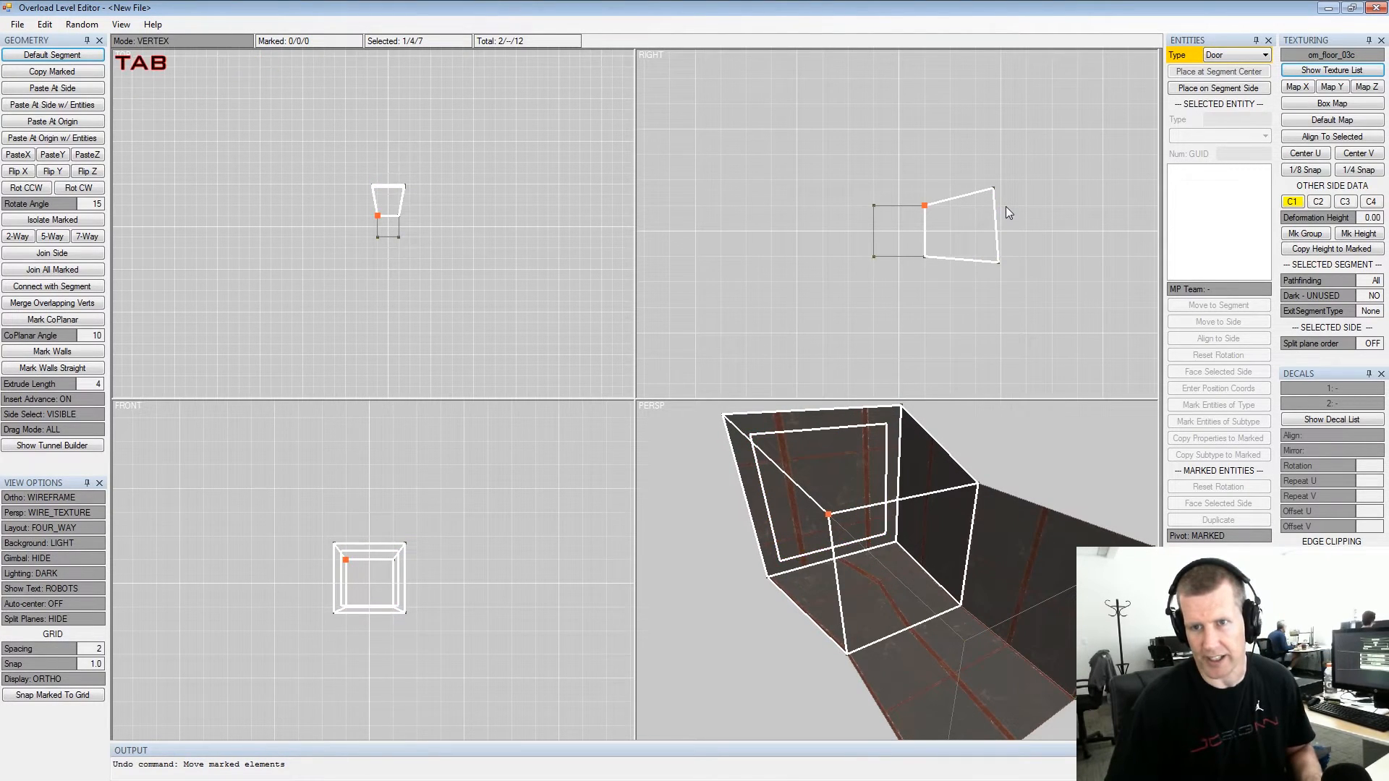
key(space)
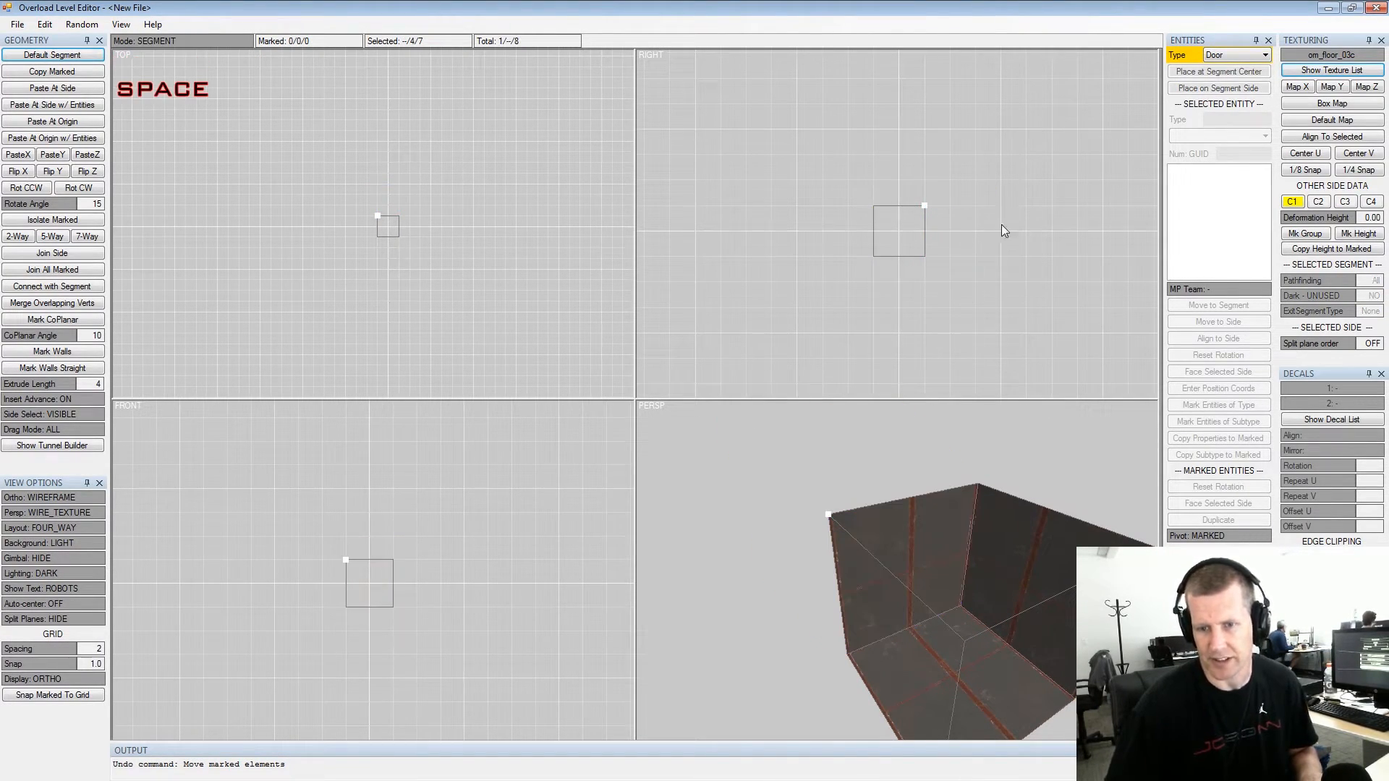
click(914, 574)
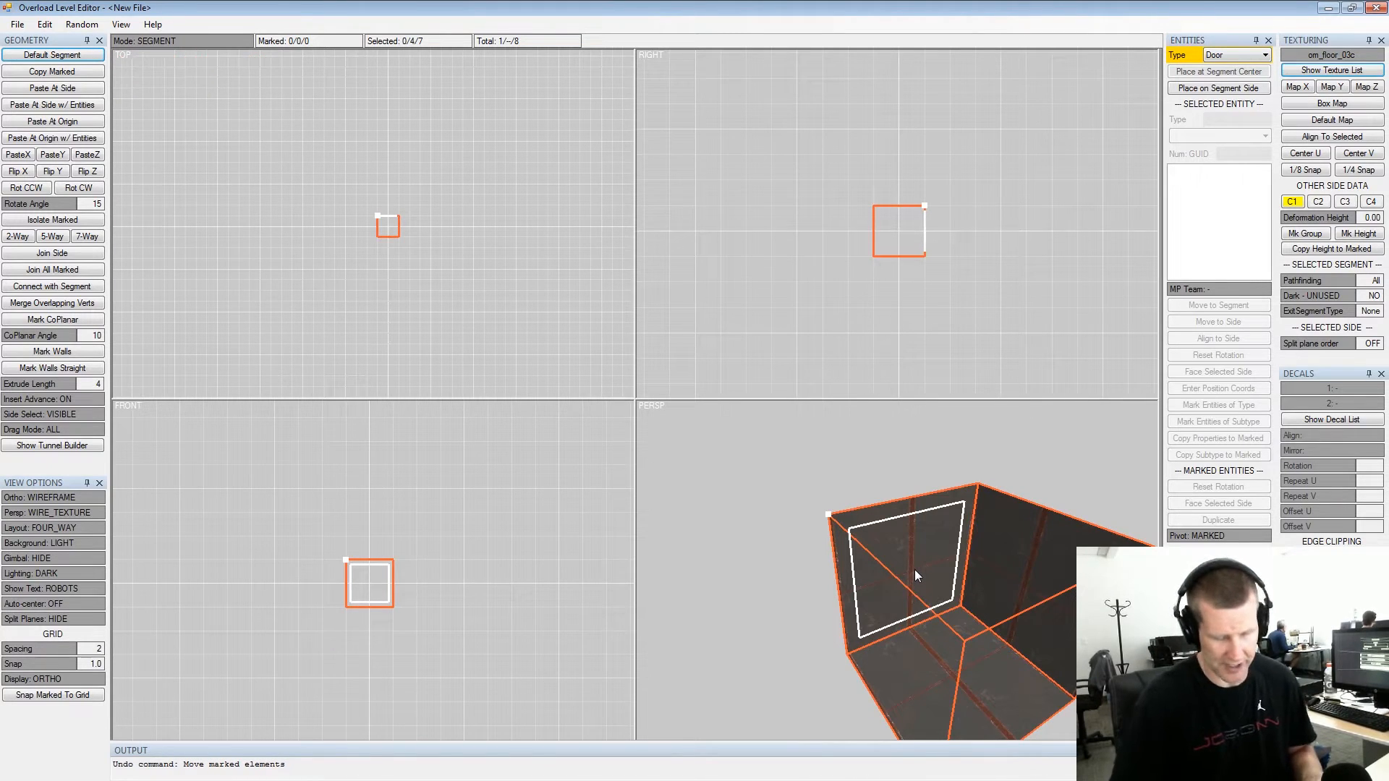
key(Insert)
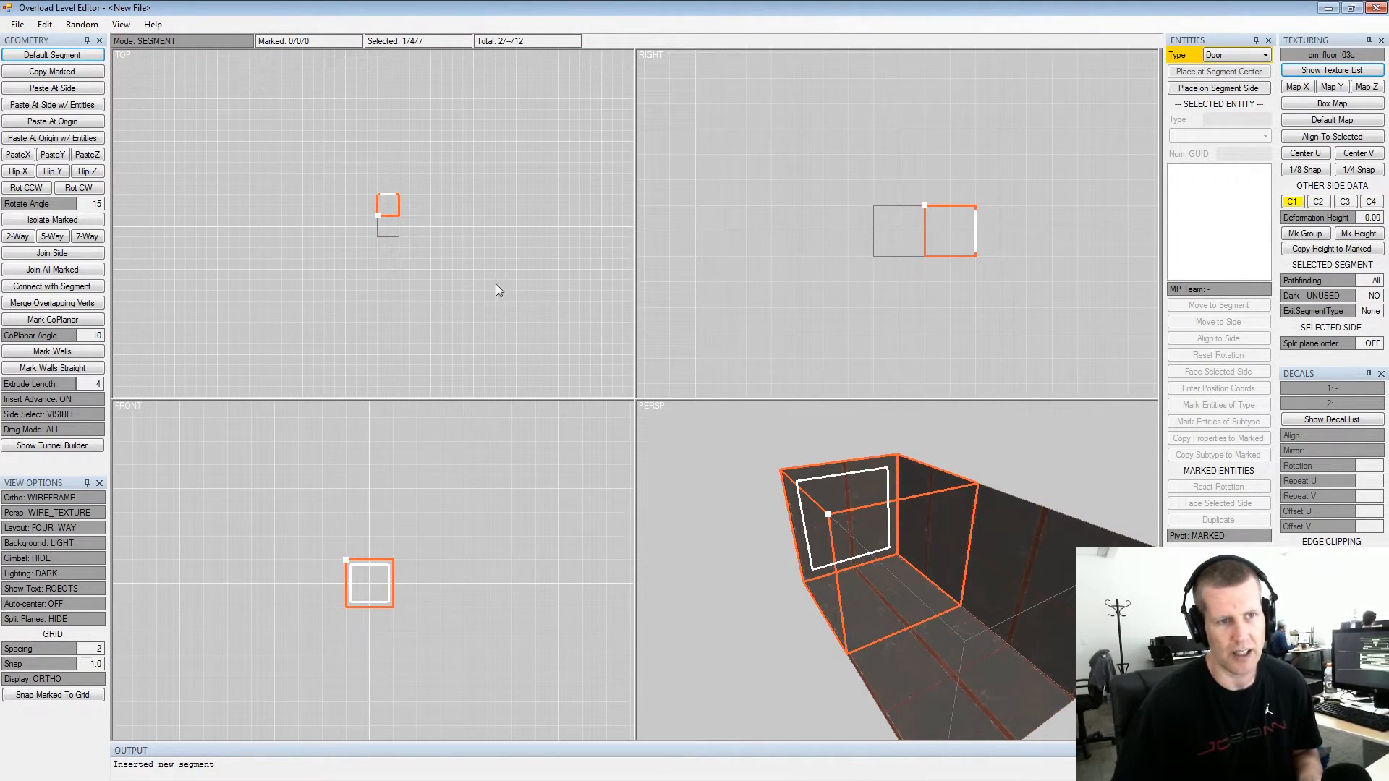
Mark only the new segment's floor side in side mode and lower it by two grid steps
alt+drag(844, 463, 995, 554)
alt+scroll(991, 550, up, 2)
alt+middle_drag(995, 555, 984, 543)
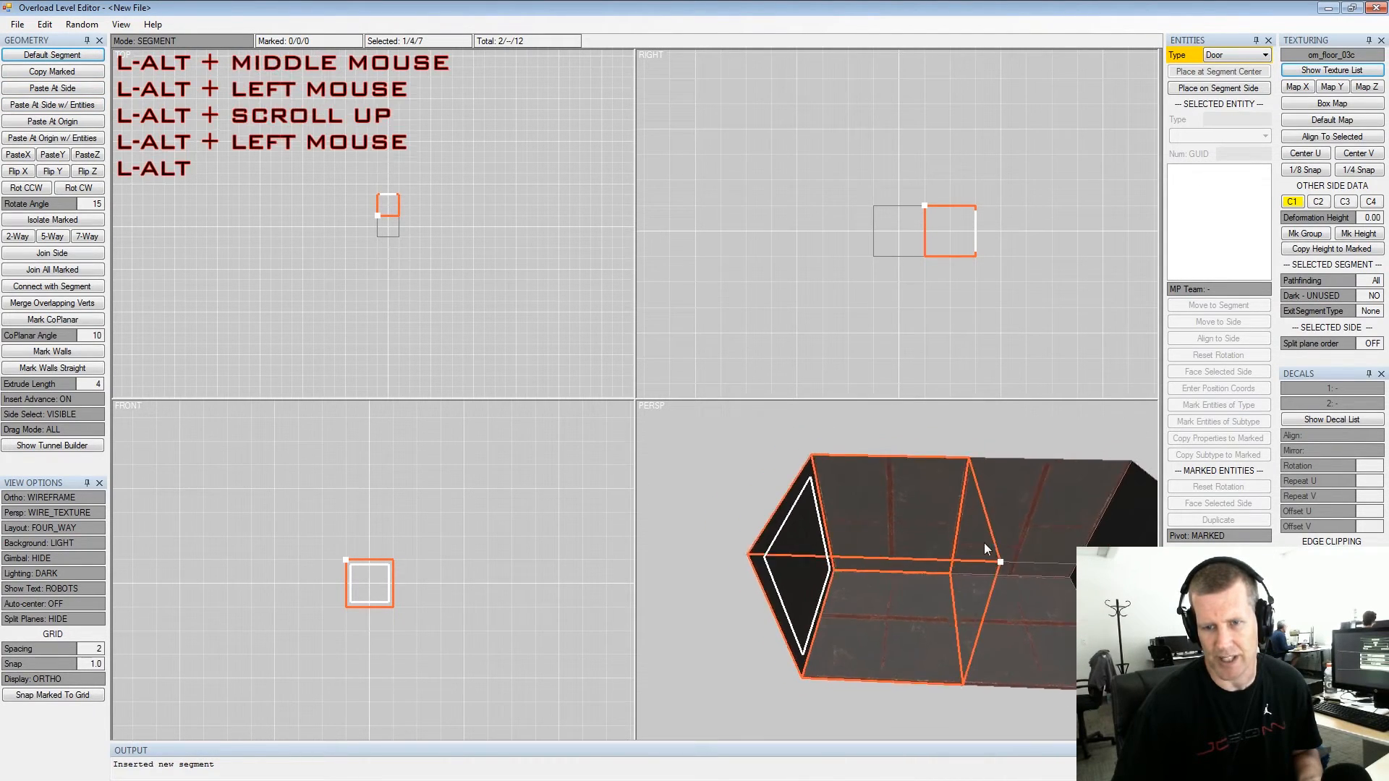
alt+scroll(983, 549, down, 2)
alt+drag(984, 548, 977, 519)
key(space)
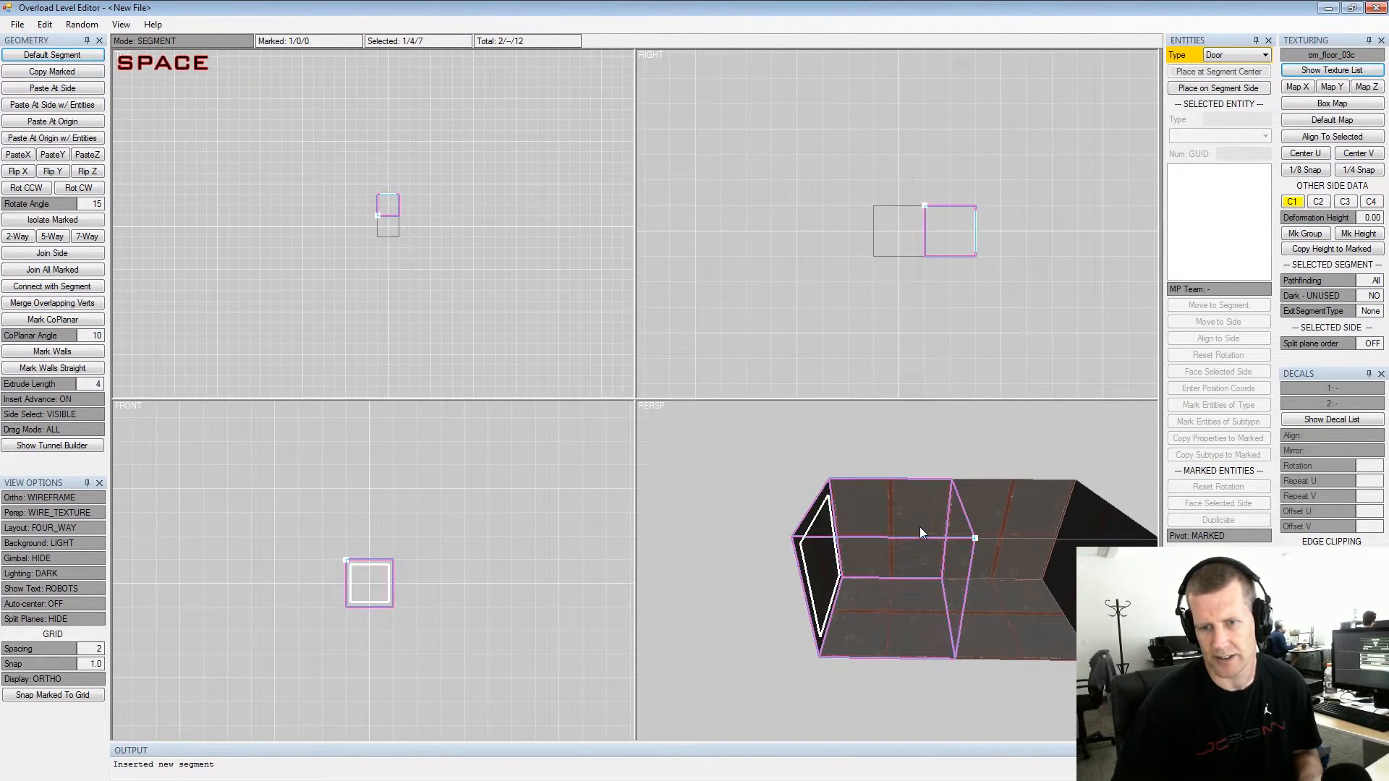
key(shift+space)
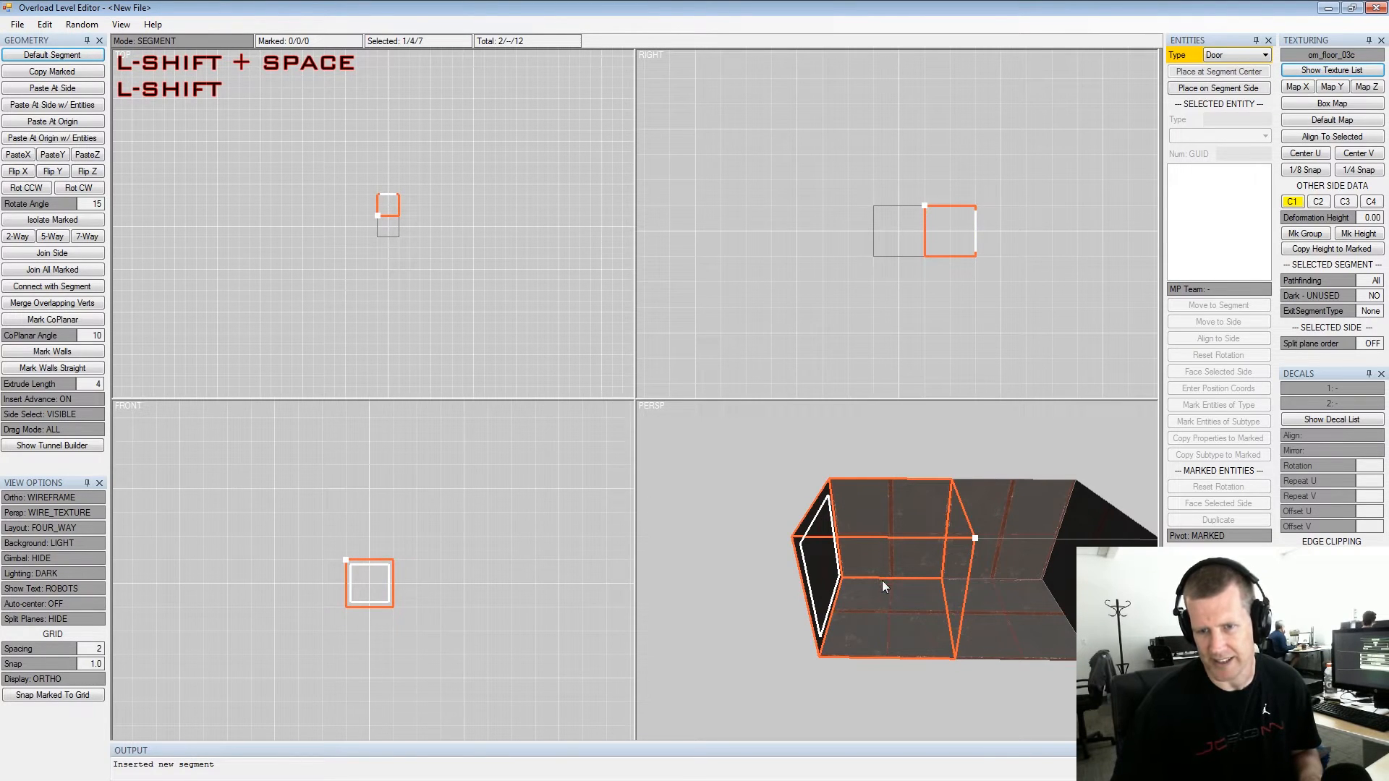
click(881, 621)
key(Tab)
key(space)
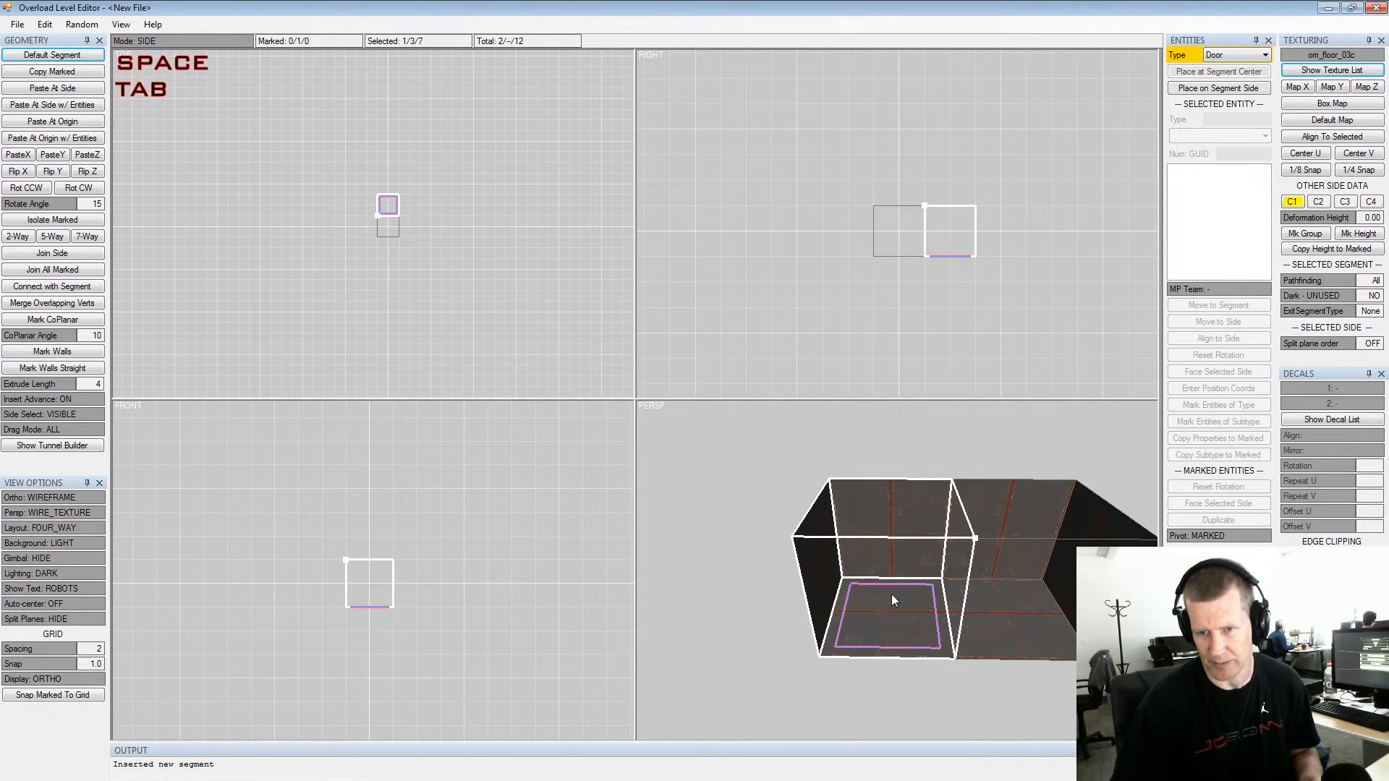
alt+drag(890, 593, 891, 542)
key(KP_2)
key(KP_2)
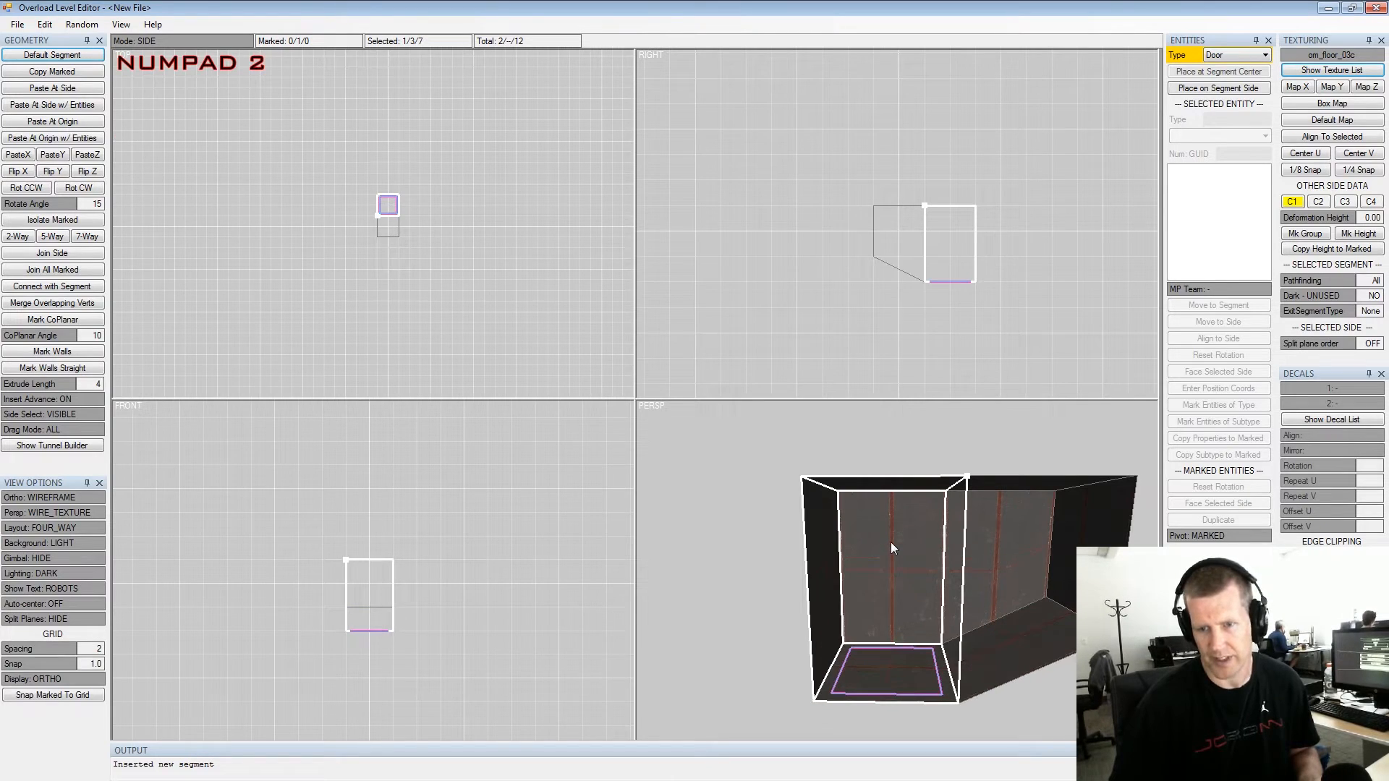
Mark only the same segment's ceiling side and raise it by two grid steps
key(shift+space)
click(915, 486)
key(space)
key(KP_8)
key(KP_8)
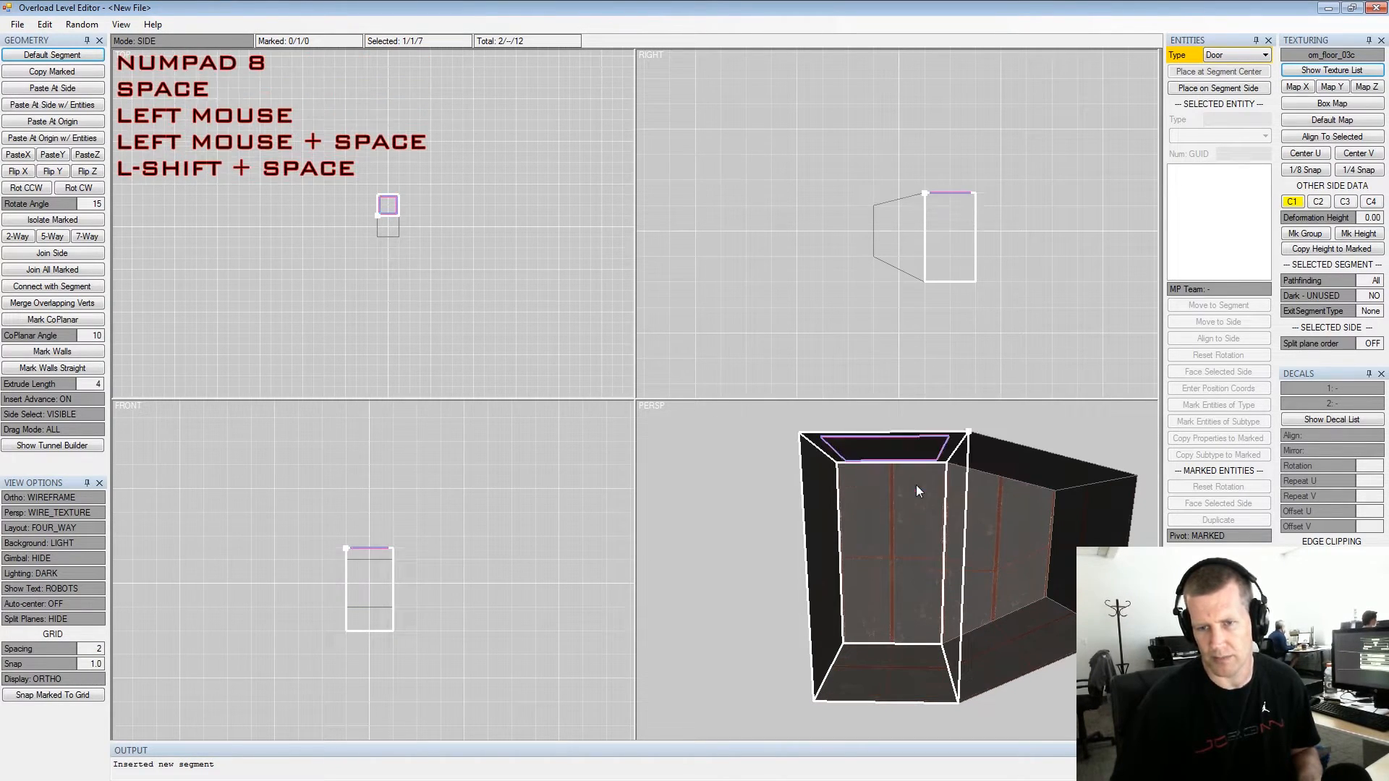
Insert a segment from the enlarged segment's far end side and another from the first segment's open end
key(shift+space)
click(829, 524)
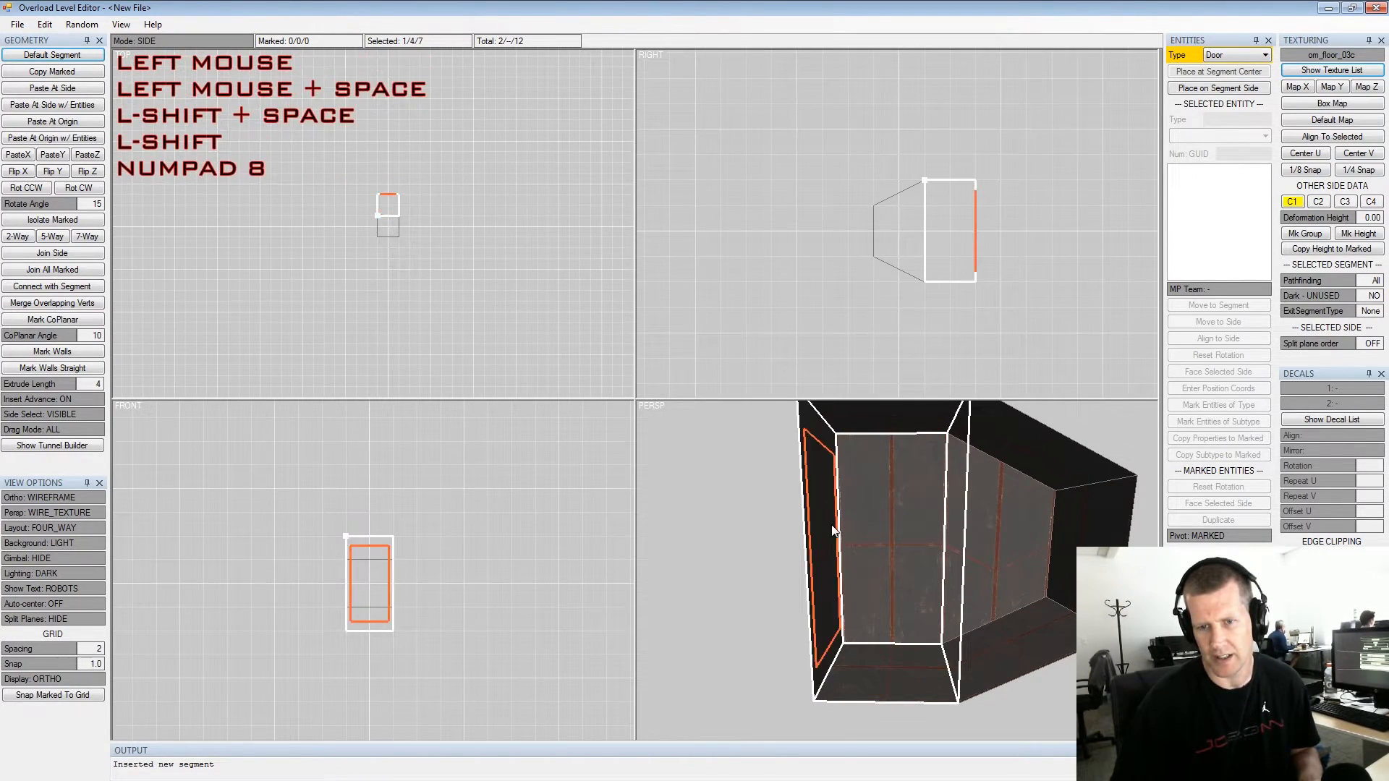
alt+scroll(867, 515, down, 3)
alt+drag(867, 515, 915, 572)
key(Insert)
alt+middle_drag(915, 572, 941, 546)
click(997, 570)
key(Insert)
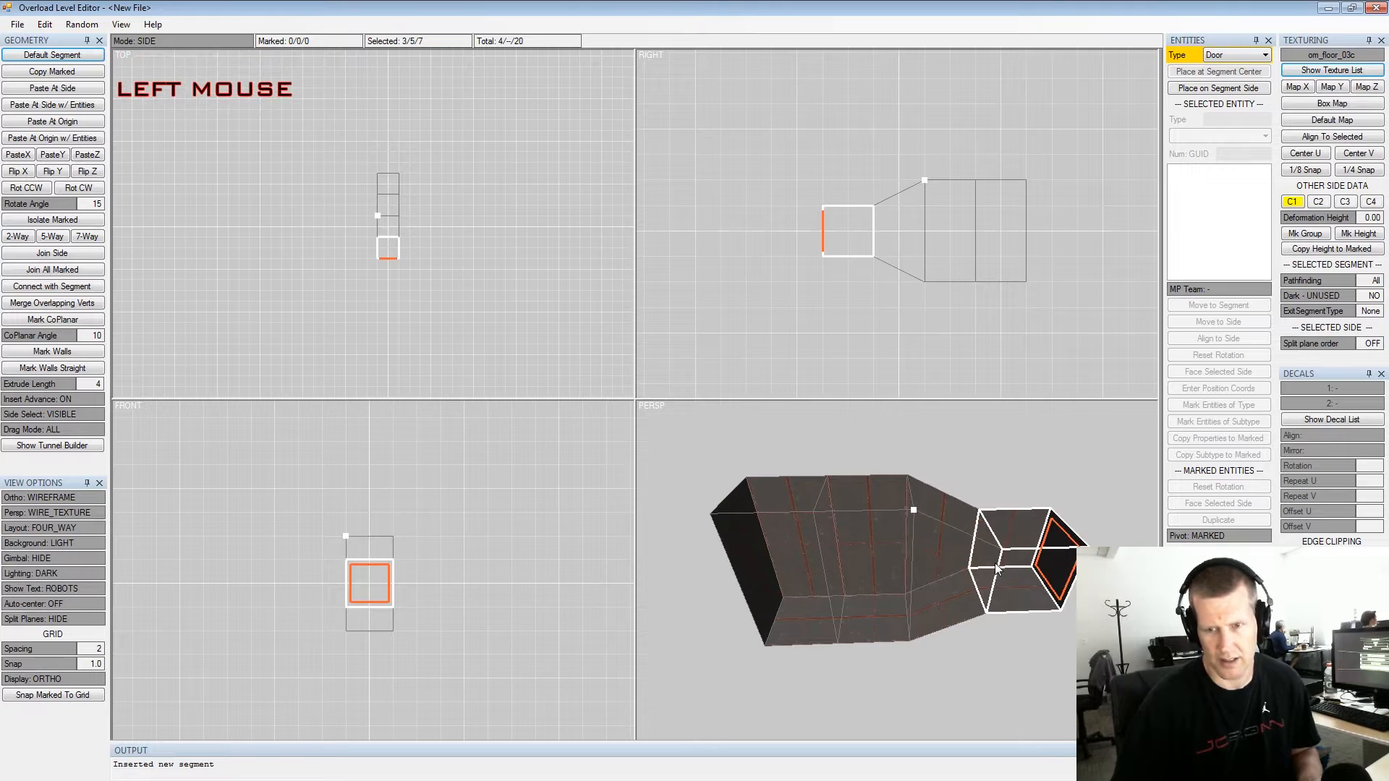
Insert segments from the adjacent side walls of the two middle segments and extend both outward in the Top view
alt+drag(997, 570, 941, 562)
click(936, 562)
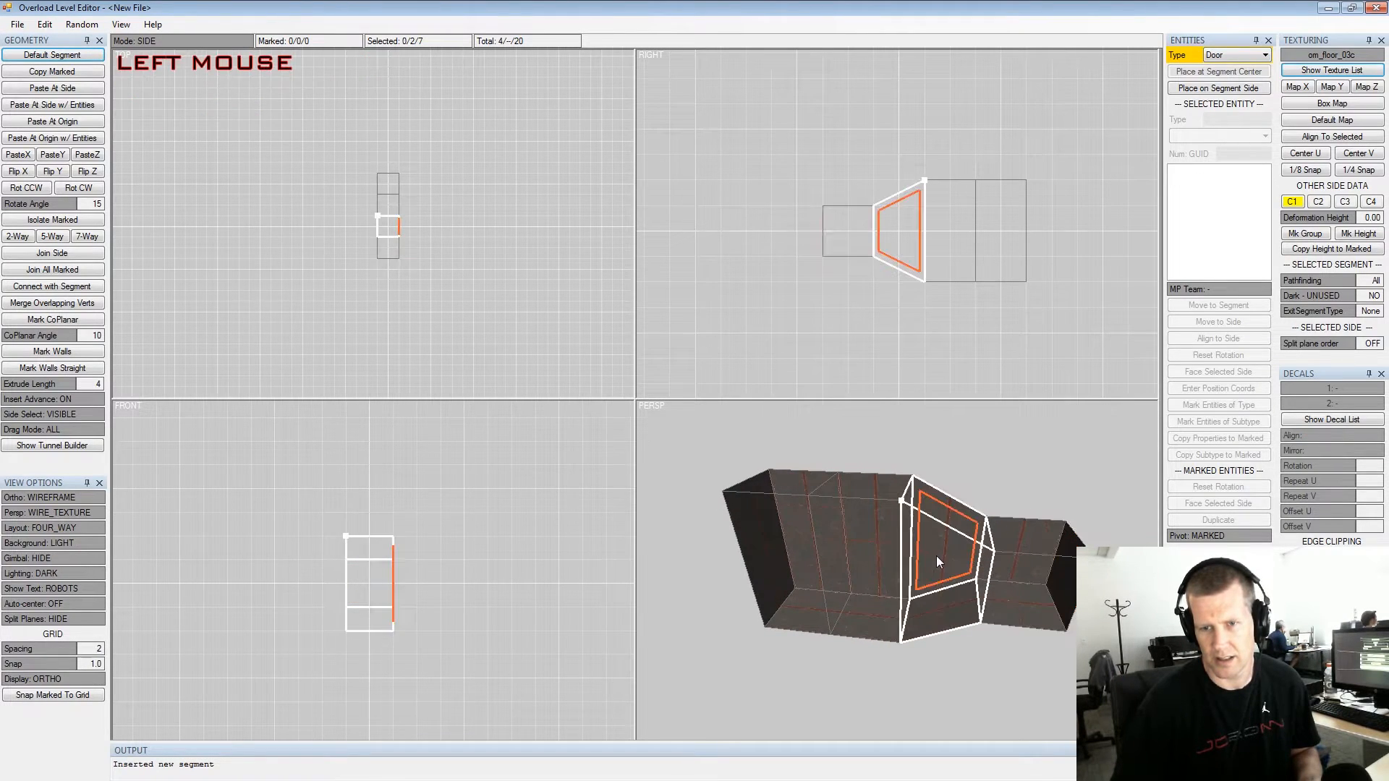
key(space)
click(897, 549)
key(space)
key(ctrl+Insert)
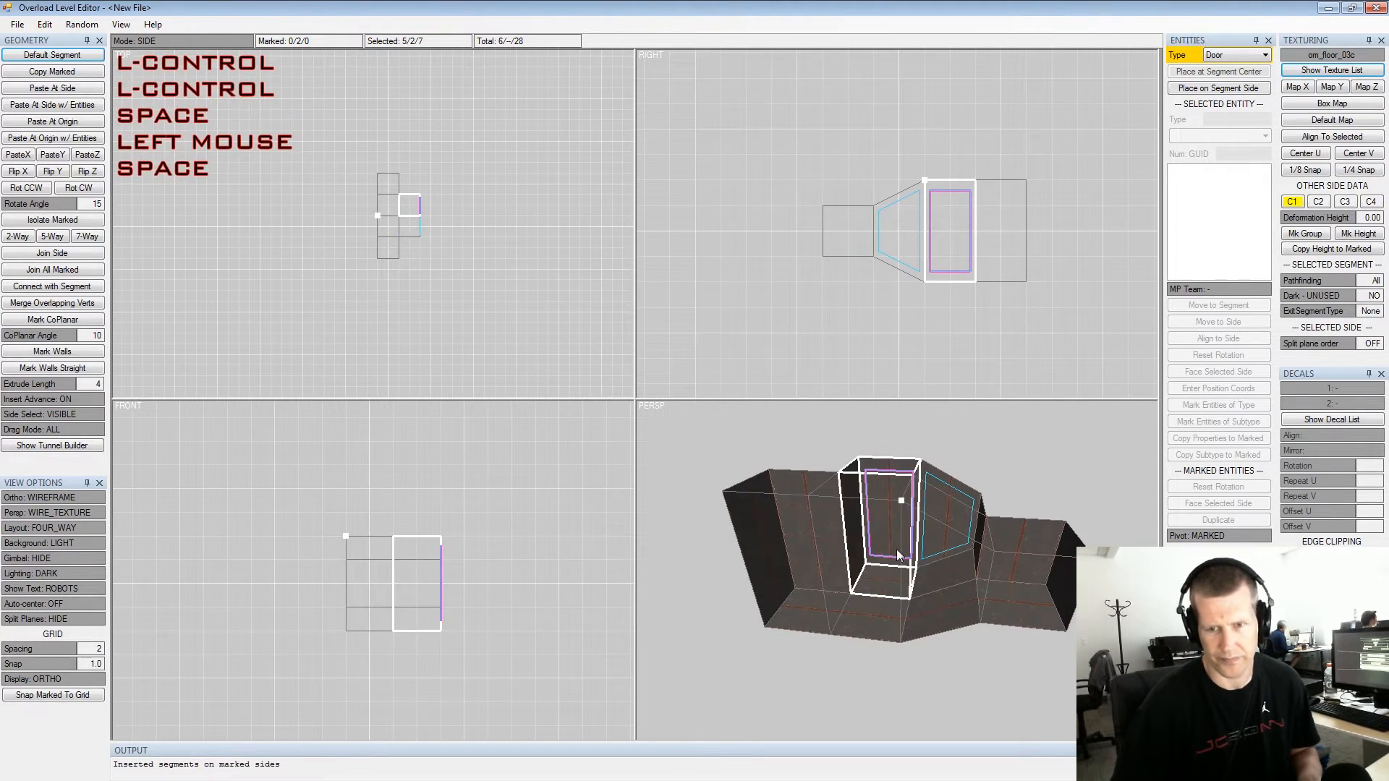
right_drag(423, 222, 458, 229)
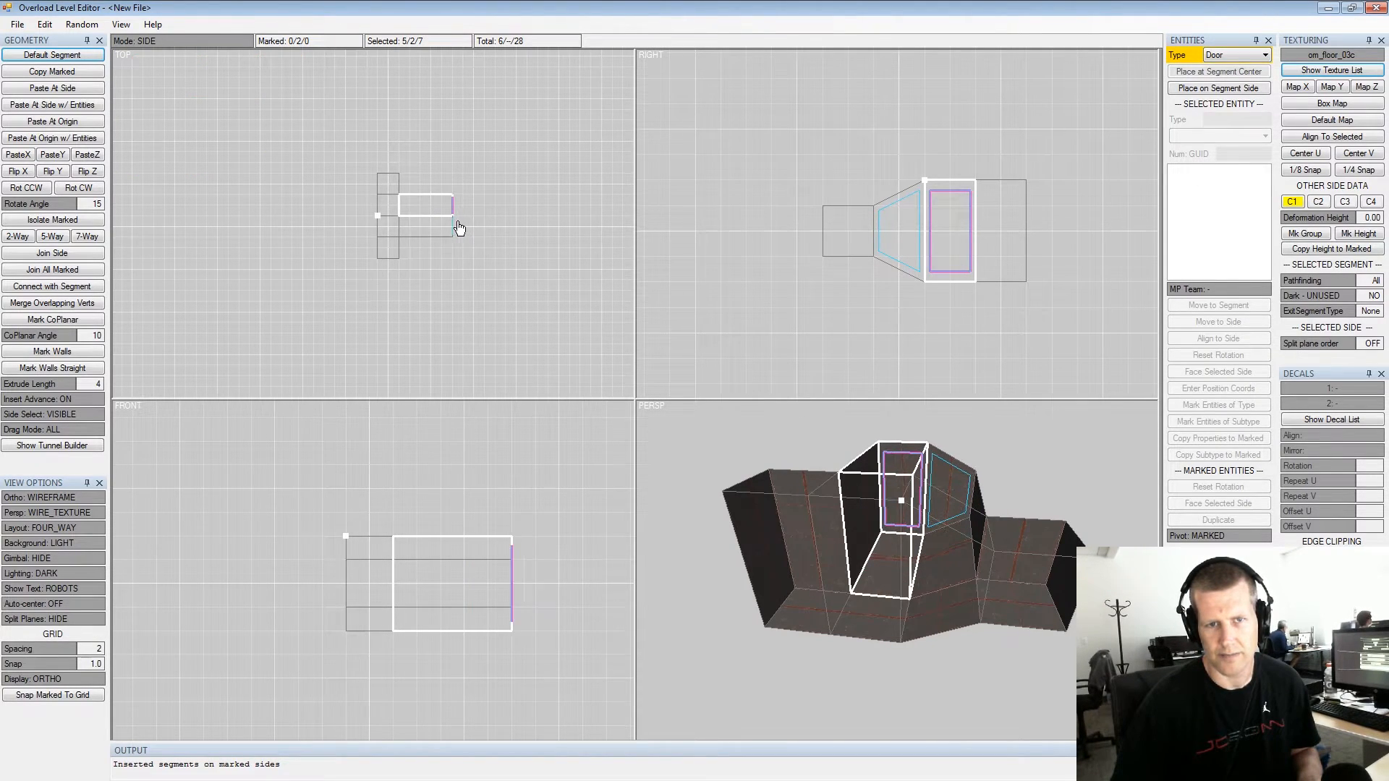
Clear all marks and select the branch segment attached to the enlarged segment in segment mode
key(shift+space)
key(alt+space)
alt+drag(993, 546, 932, 484)
key(Tab)
key(Tab)
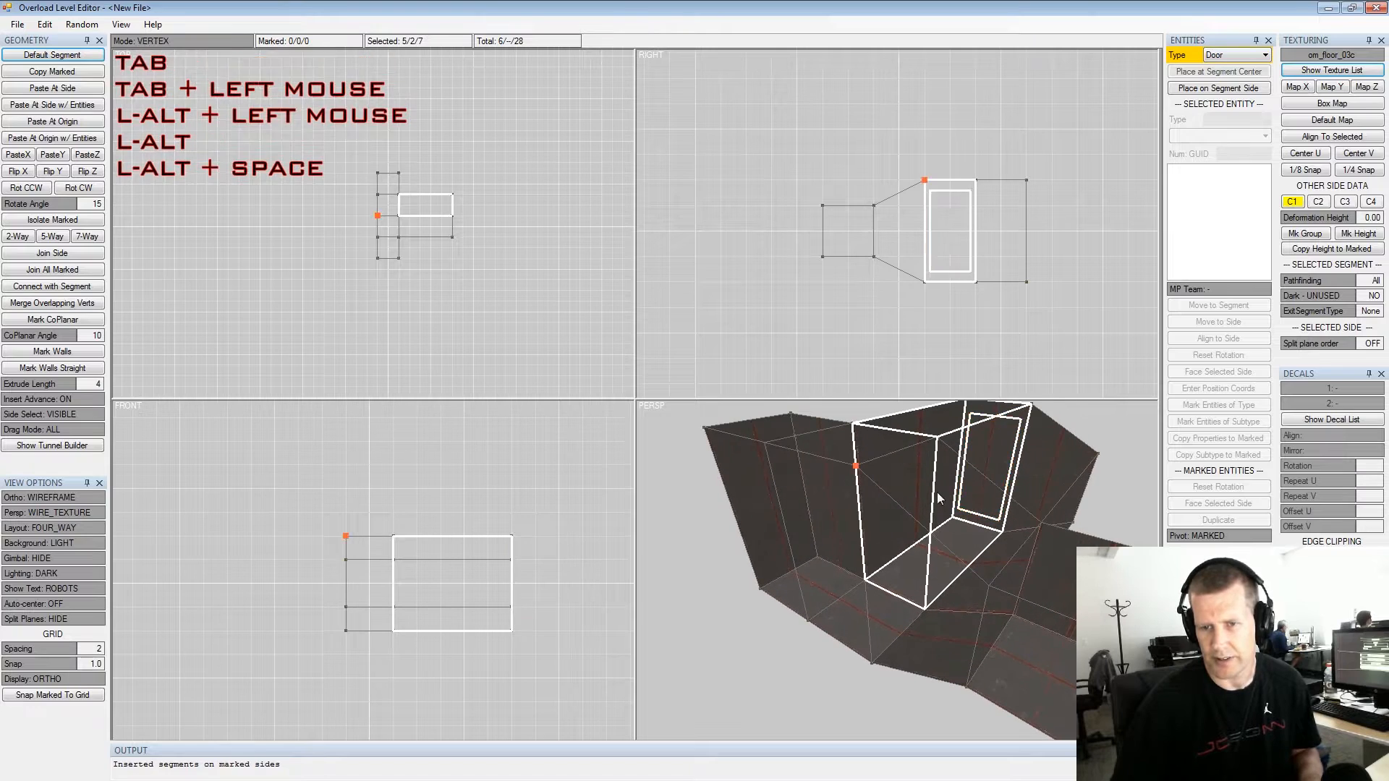
click(929, 485)
key(Tab)
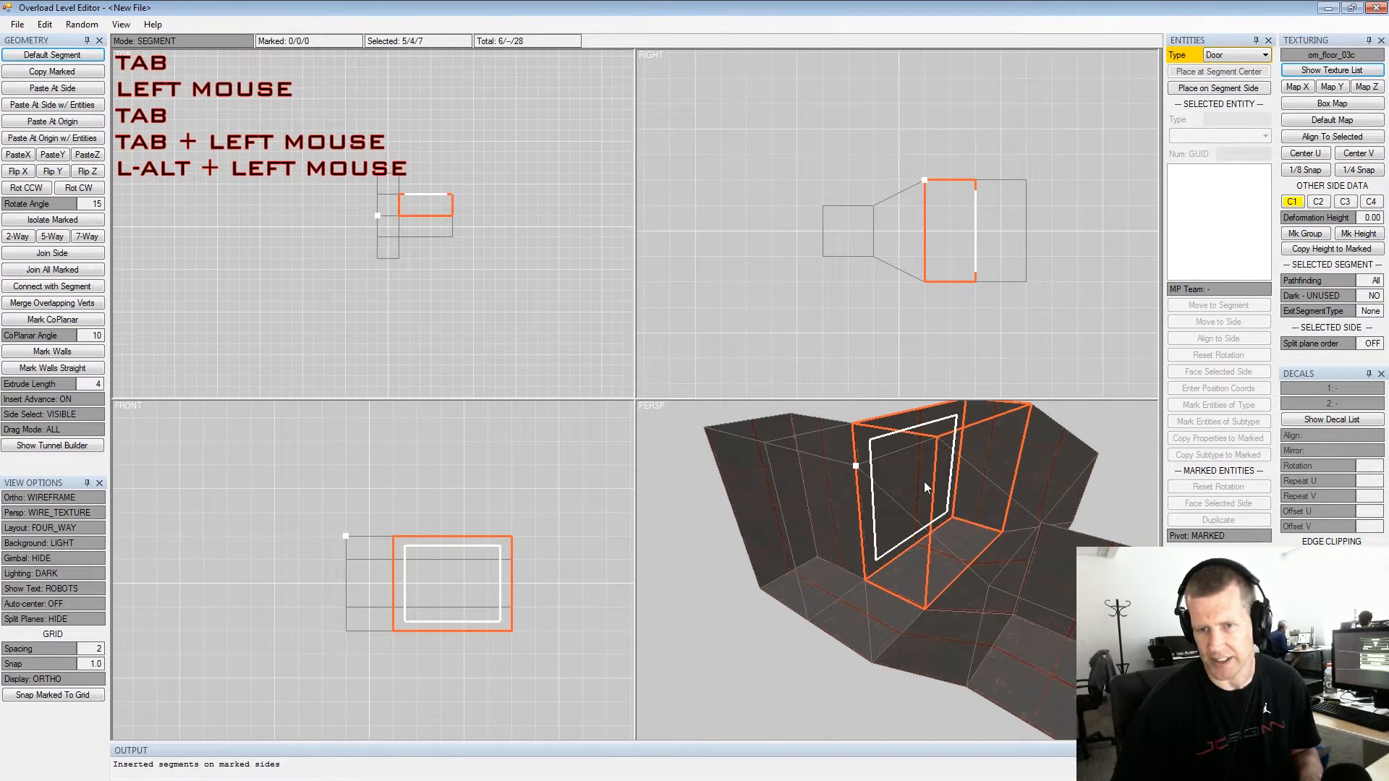
Cycle the selected side to the branch segment's outer end, then mark the segment and copy it
key(x)
key(x)
key(x)
key(x)
key(space)
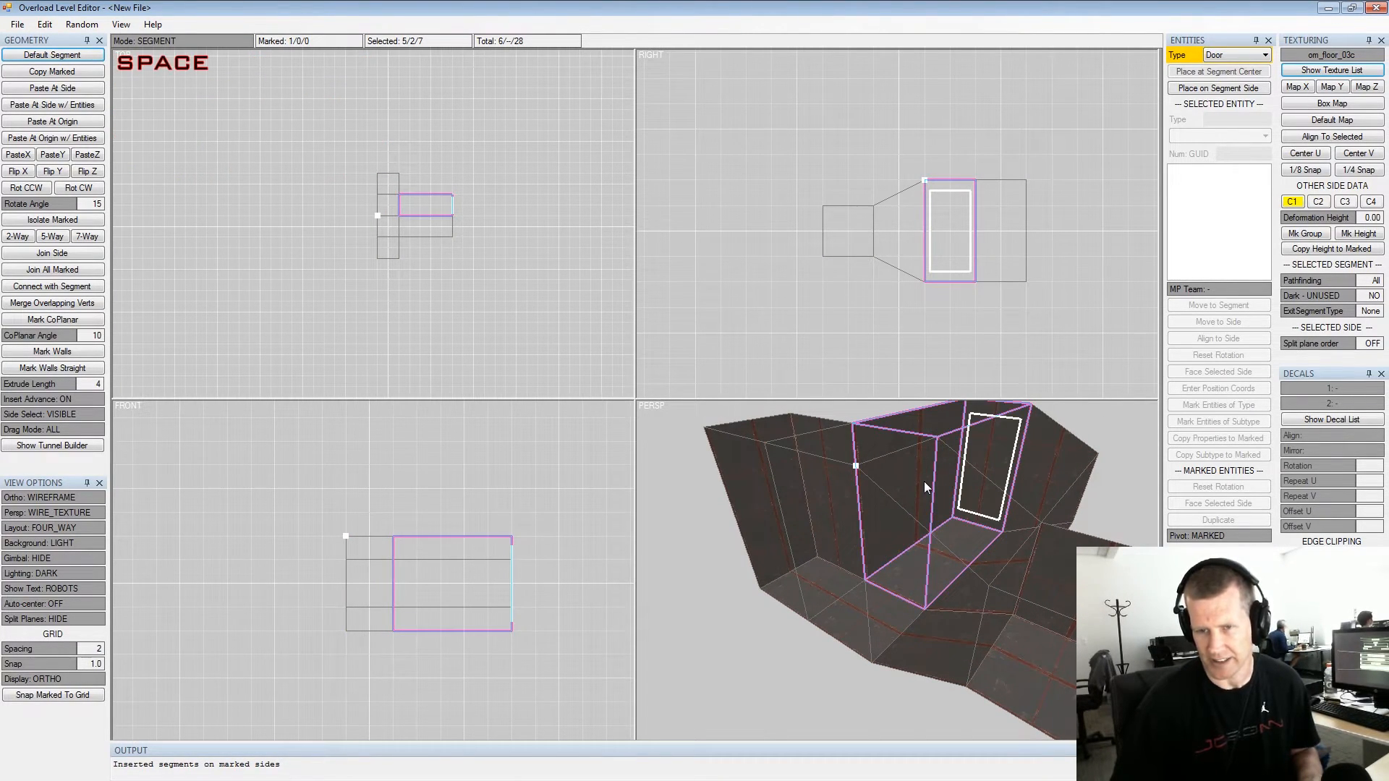
key(ctrl)
key(ctrl+c)
alt+drag(958, 515, 899, 530)
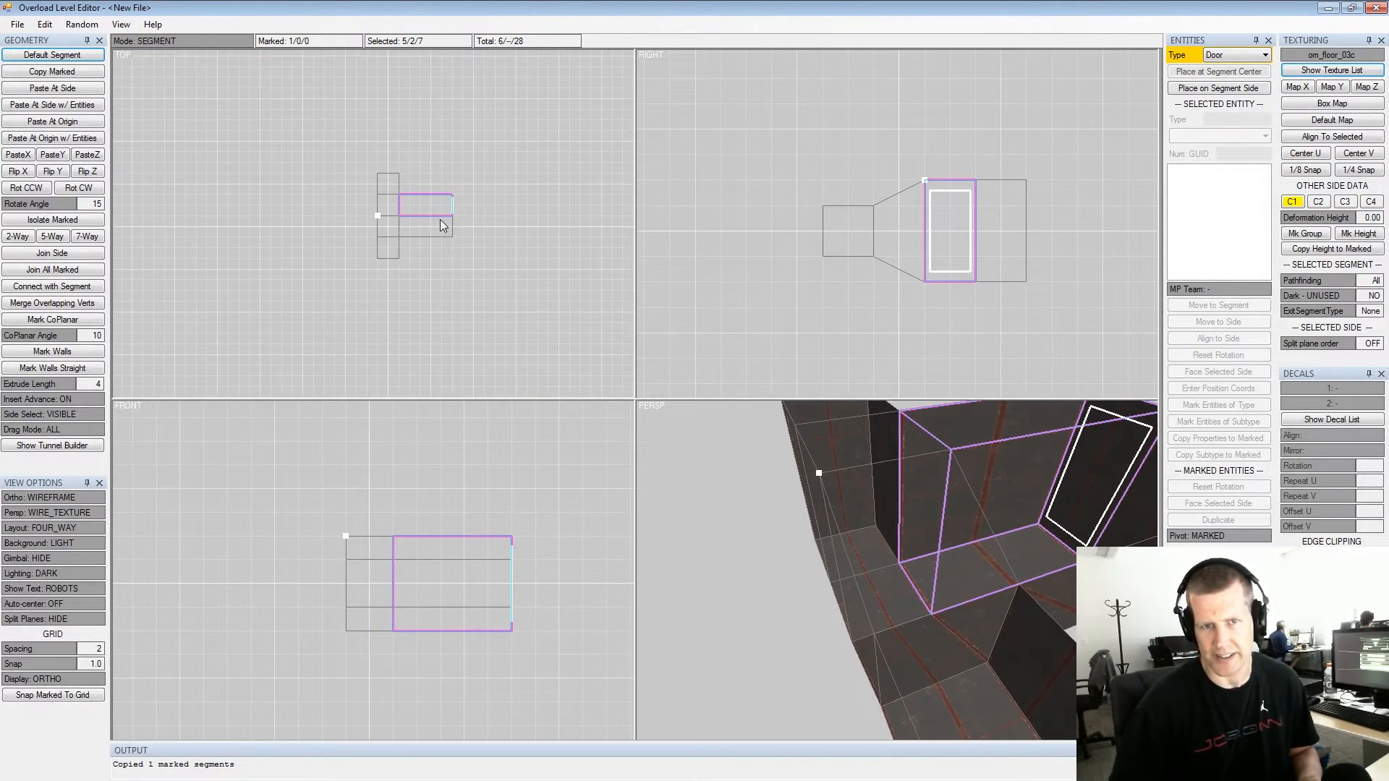
scroll(440, 220, up, 2)
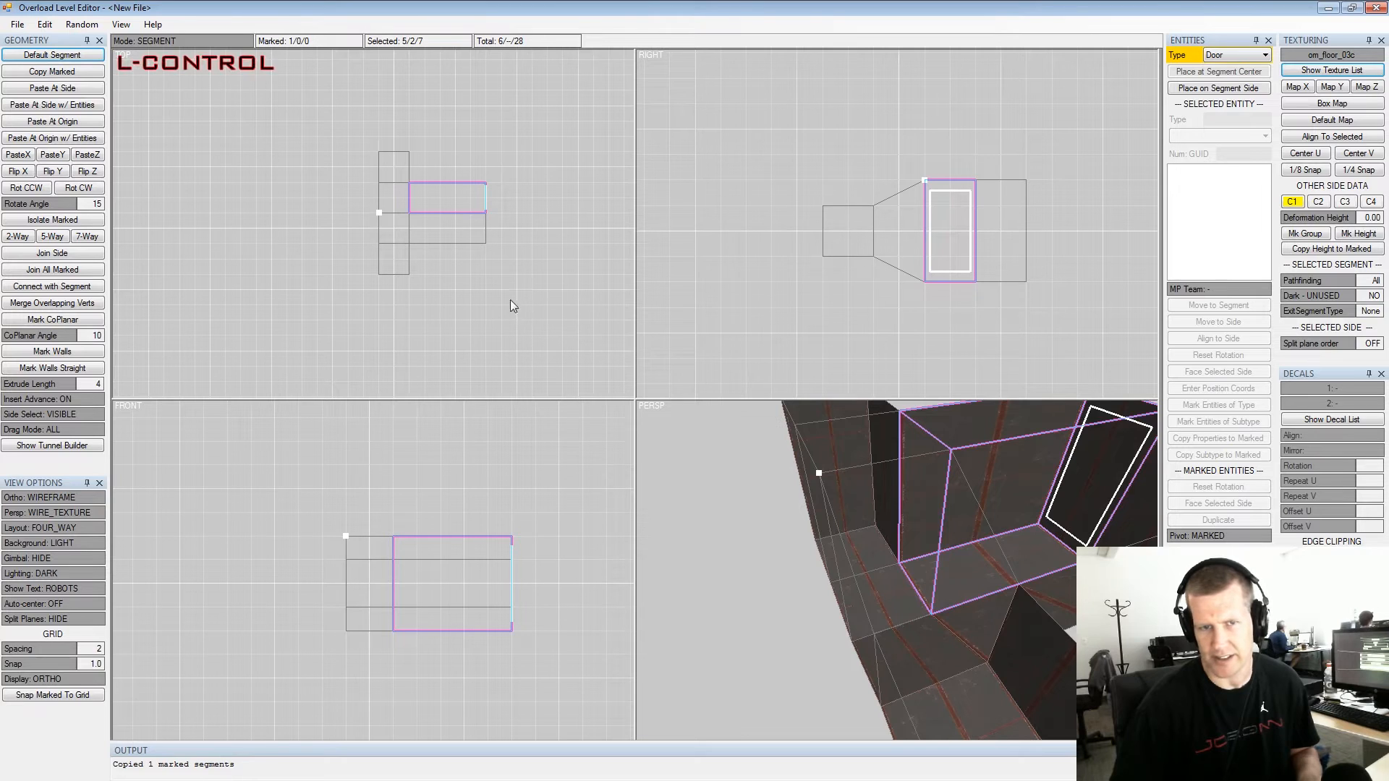
middle_drag(1103, 491, 987, 509)
alt+drag(986, 508, 933, 495)
scroll(933, 496, up, 1)
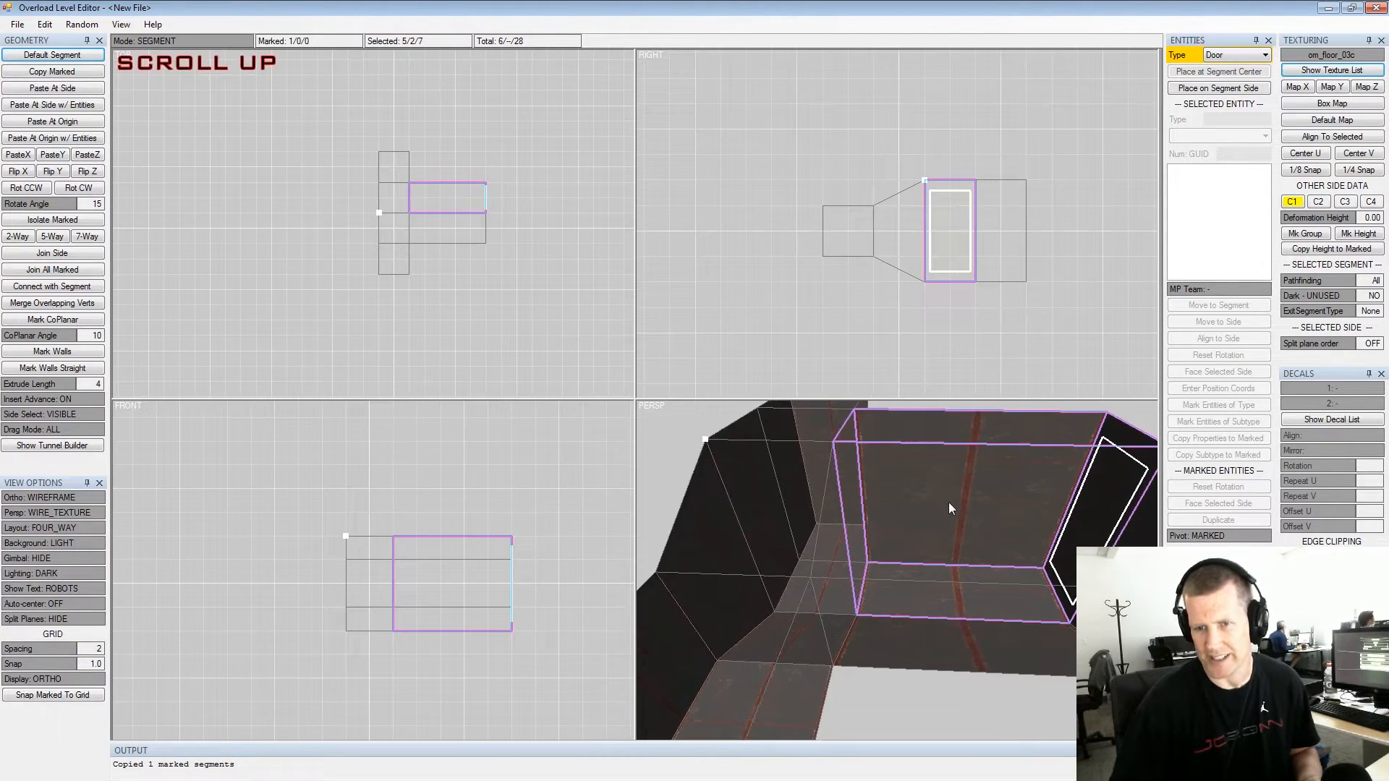
Clear all marks and paste the copied branch segment at the outer end side of the corridor's last segment
middle_drag(948, 503, 897, 508)
alt+scroll(897, 508, down, 2)
alt+drag(898, 508, 919, 497)
key(ctrl)
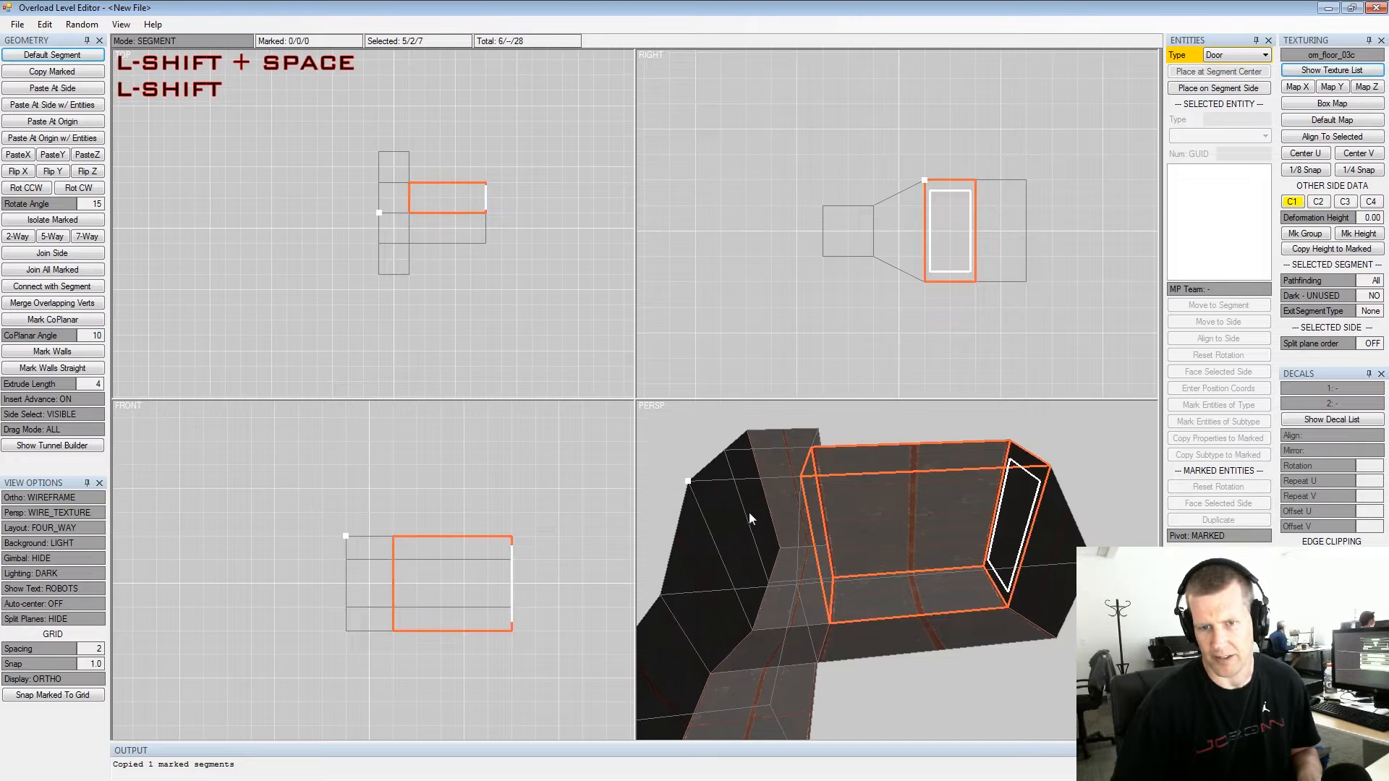
click(771, 478)
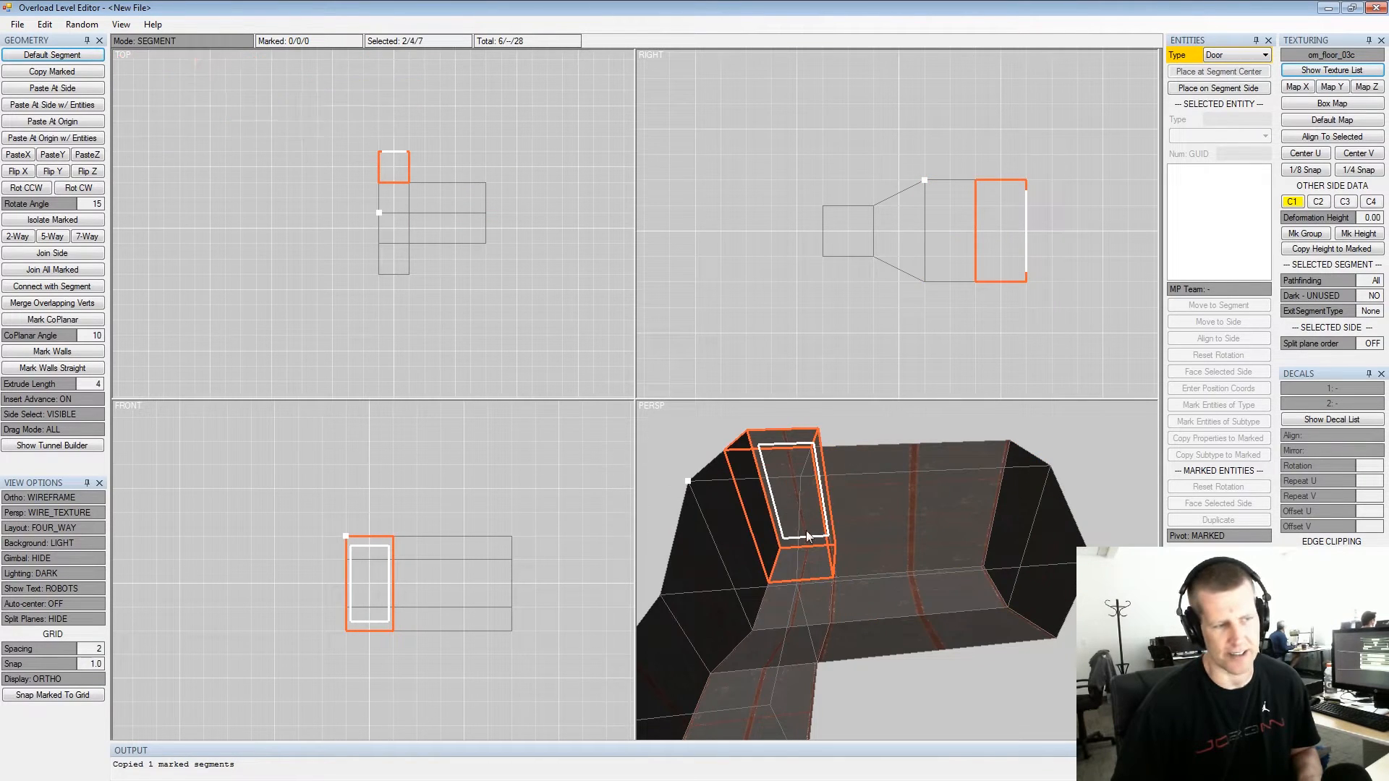
alt+drag(804, 526, 898, 544)
alt+middle_drag(898, 544, 977, 525)
alt+drag(977, 525, 990, 540)
alt+middle_drag(991, 539, 908, 536)
mouse_move(909, 535)
alt+mouse_down()
mouse_move(946, 552)
mouse_move(917, 554)
alt+mouse_up()
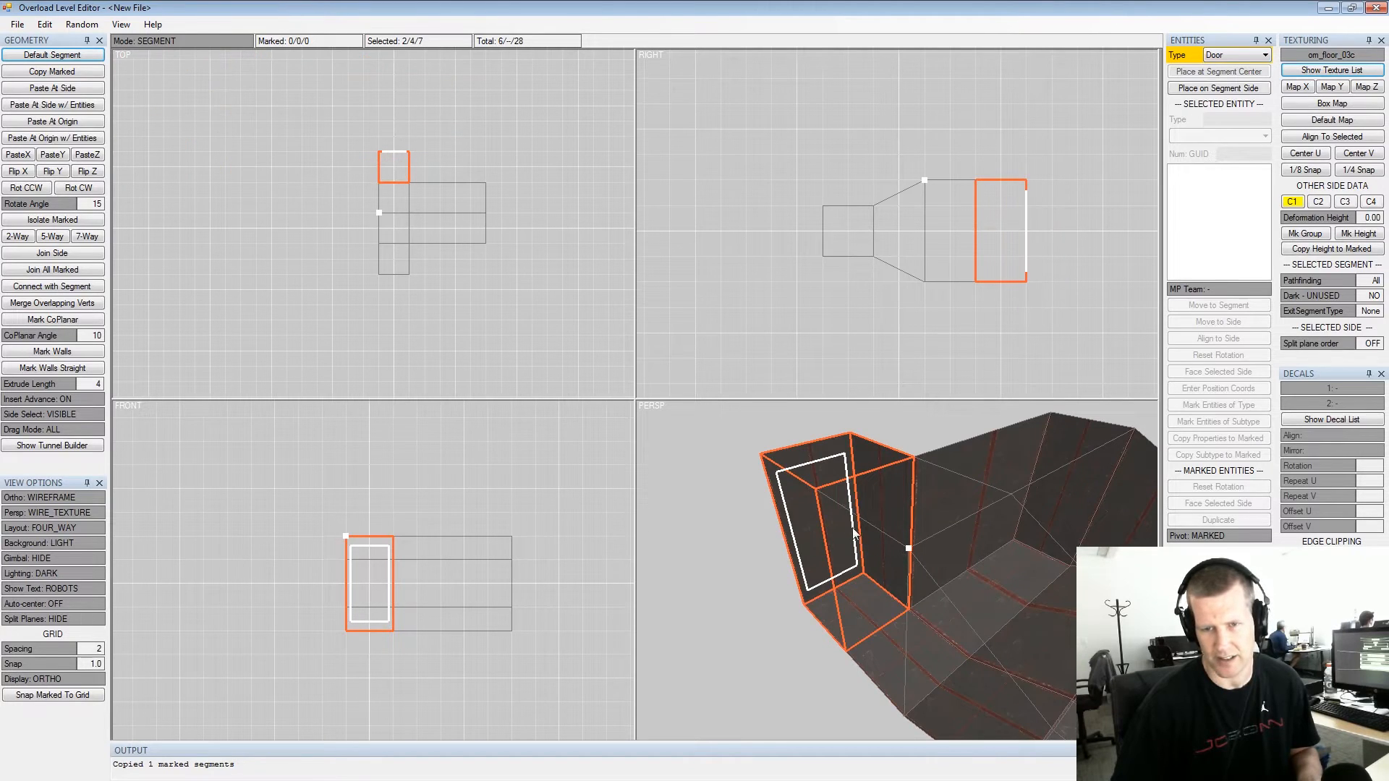
key(ctrl+v)
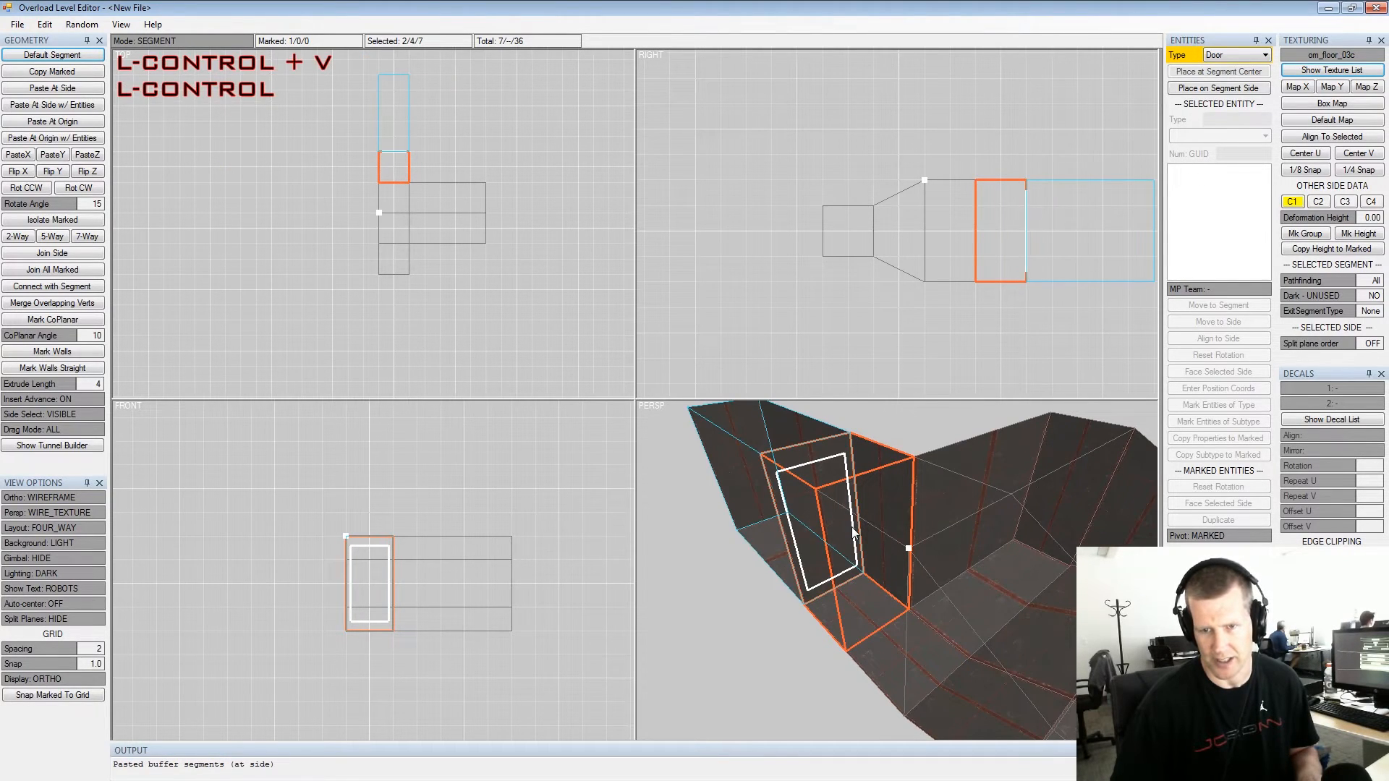
Nudge the pasted segment vertically and sideways, then return it into line with the corridor's end
alt+drag(853, 534, 906, 520)
alt+middle_drag(905, 519, 983, 472)
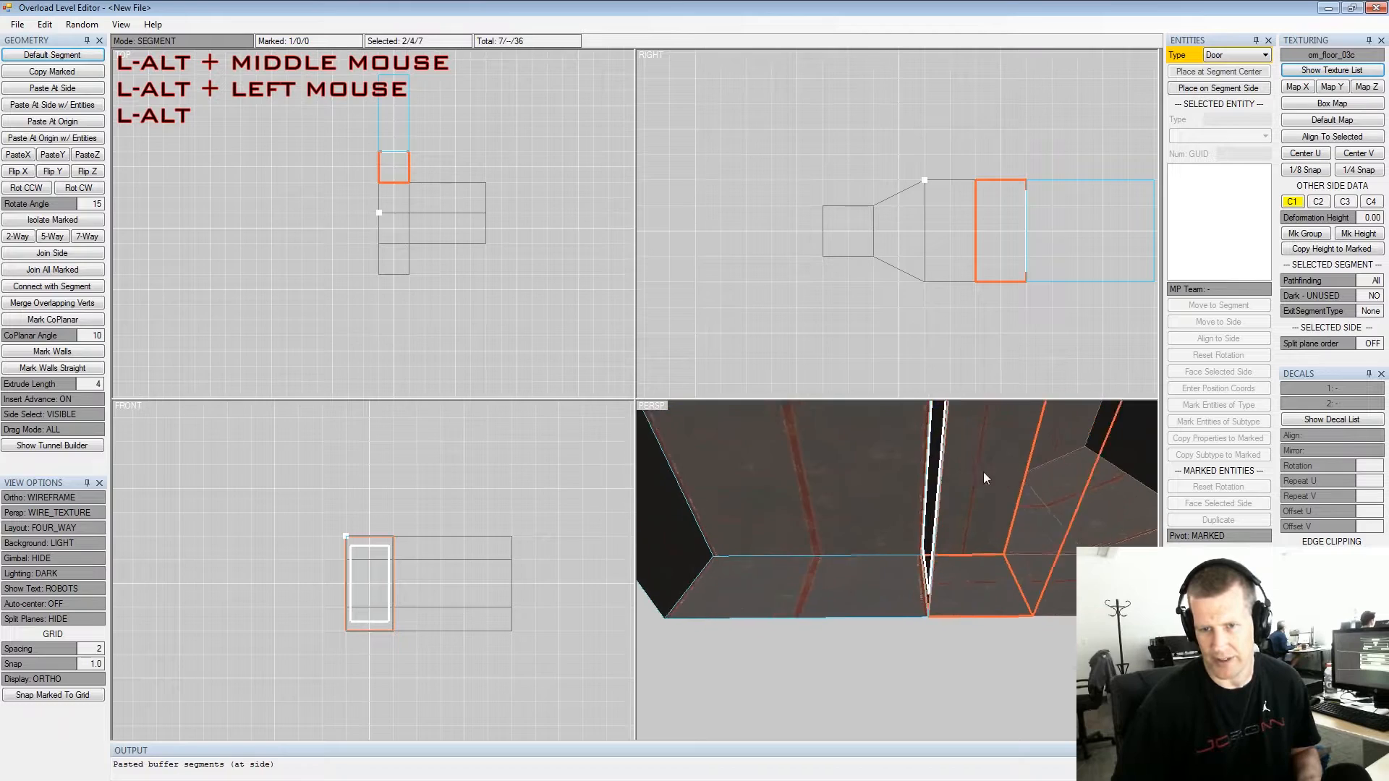
alt+scroll(983, 472, up, 3)
alt+drag(982, 473, 989, 499)
alt+middle_drag(988, 494, 971, 582)
alt+drag(971, 582, 889, 519)
alt+scroll(874, 532, down, 3)
key(KP_8)
key(KP_2)
key(KP_2)
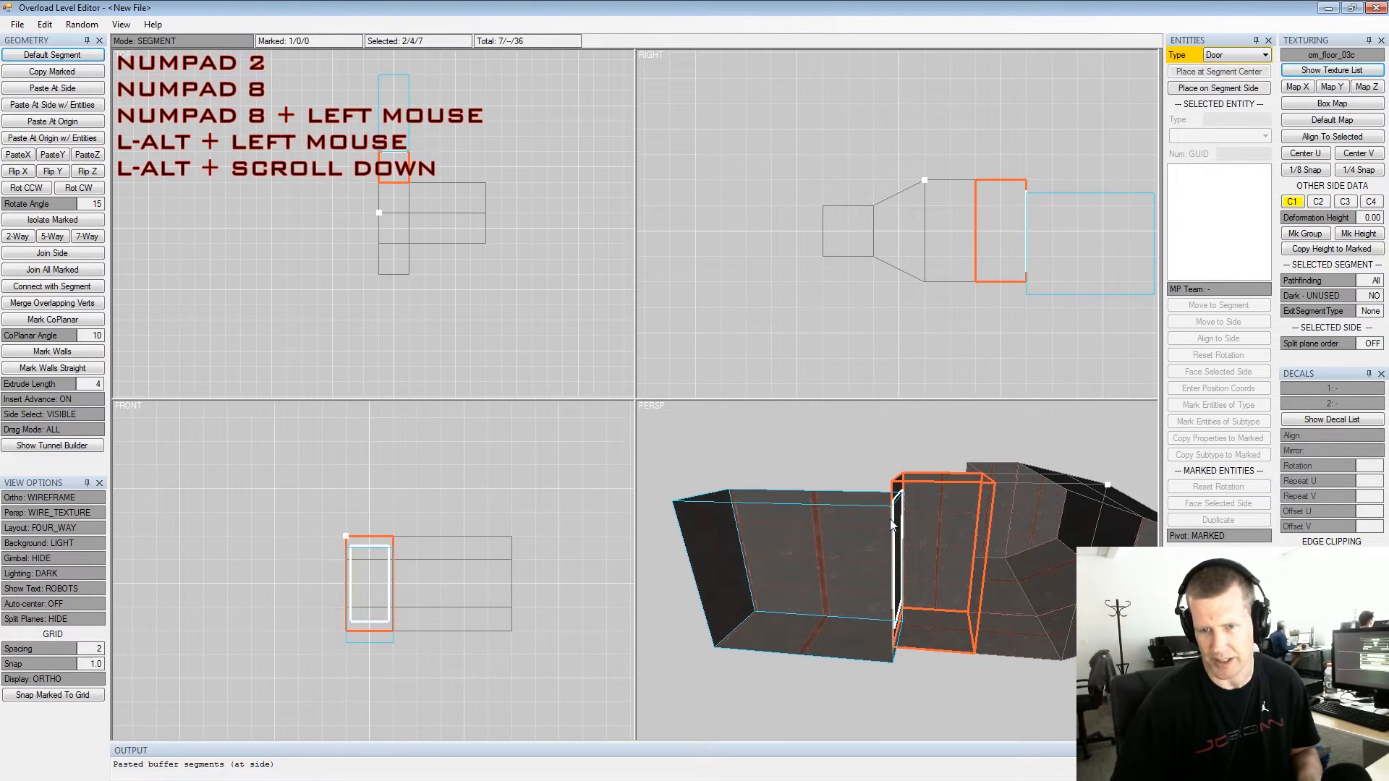
key(KP_8)
key(KP_4)
key(KP_6)
key(KP_4)
key(KP_4)
key(KP_6)
Clear all marks and join the selected end side to the pasted segment's adjacent side
key(shift+space)
key(alt+space)
alt+drag(890, 519, 827, 518)
alt+scroll(832, 518, up, 1)
key(shift)
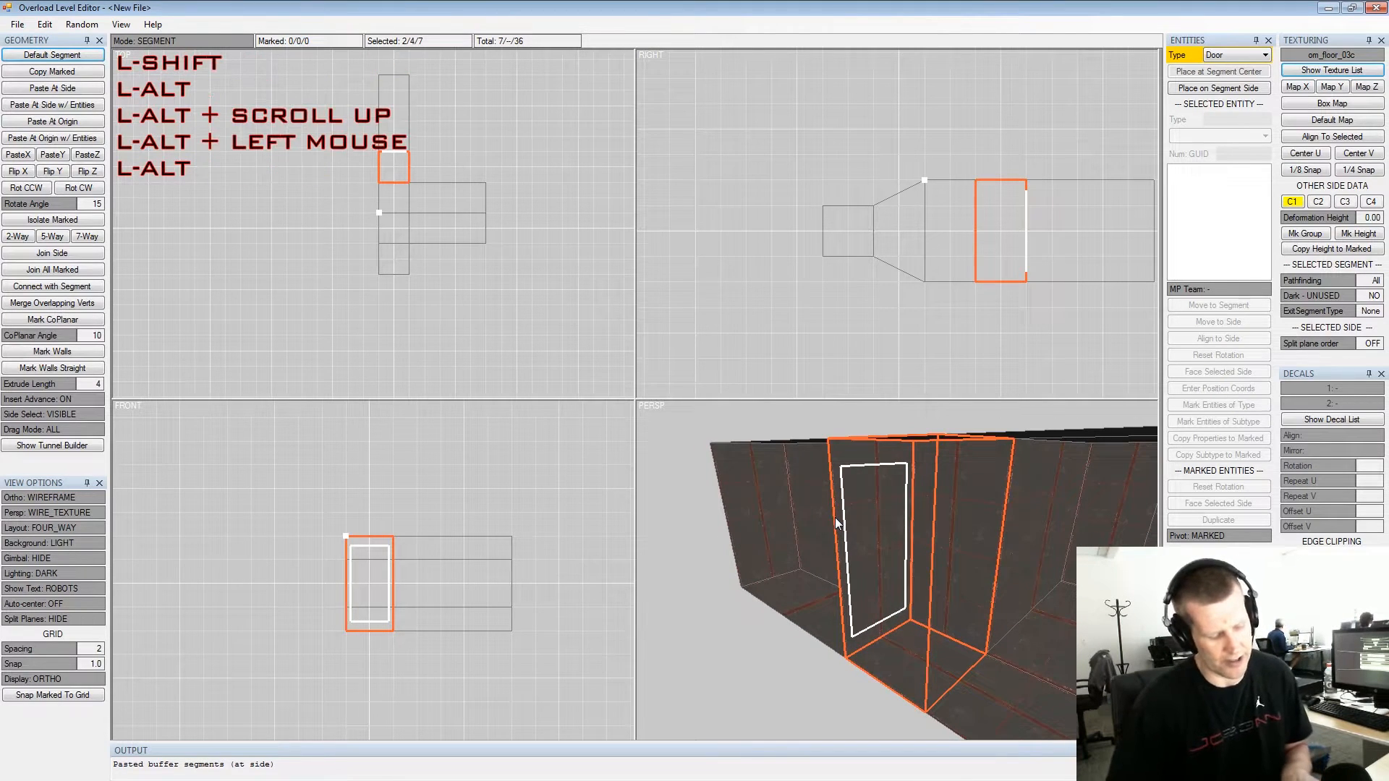
drag(844, 524, 865, 552)
alt+scroll(971, 546, down, 2)
alt+scroll(846, 540, up, 2)
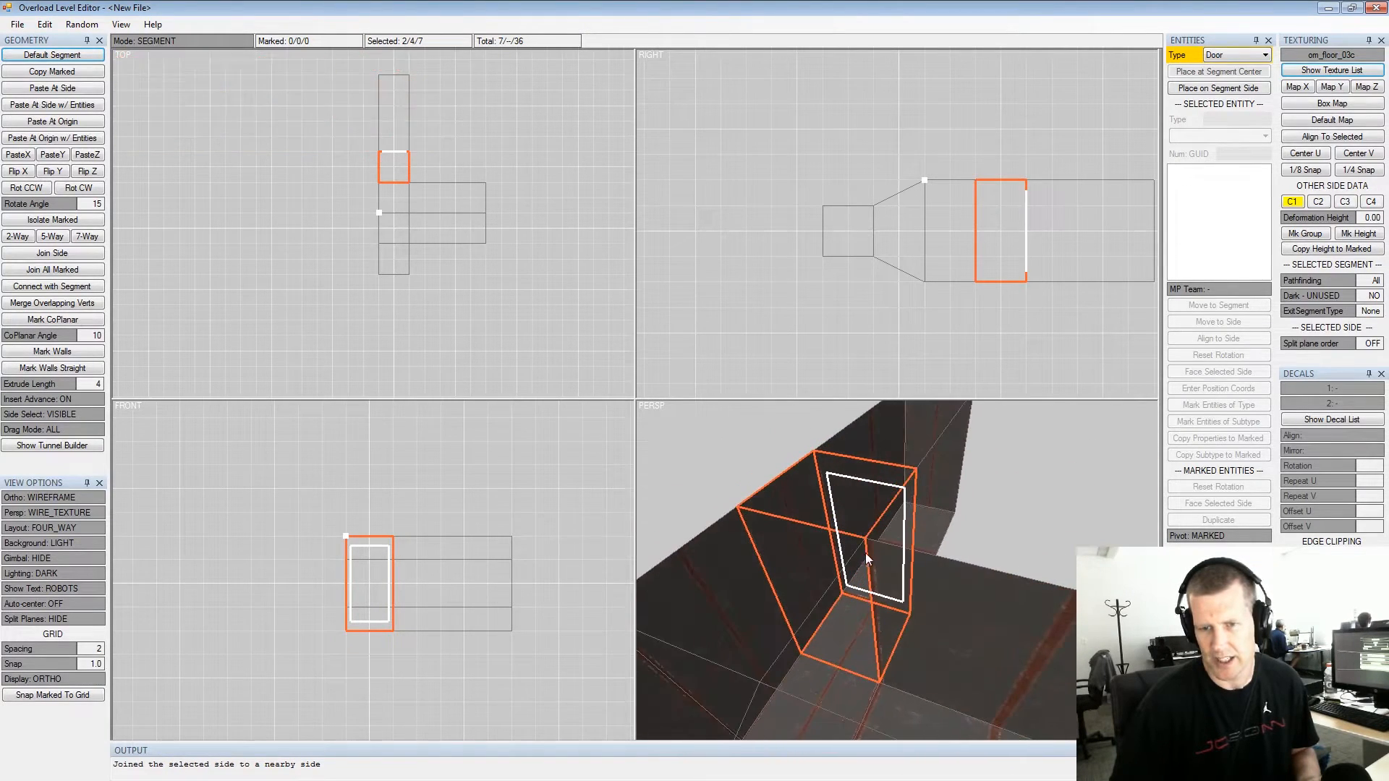
Examine the joined corridor segments and the opening between them from several angles in the perspective view
alt+middle_drag(865, 552, 878, 543)
alt+scroll(880, 542, down, 1)
alt+drag(879, 541, 944, 529)
alt+scroll(906, 509, up, 1)
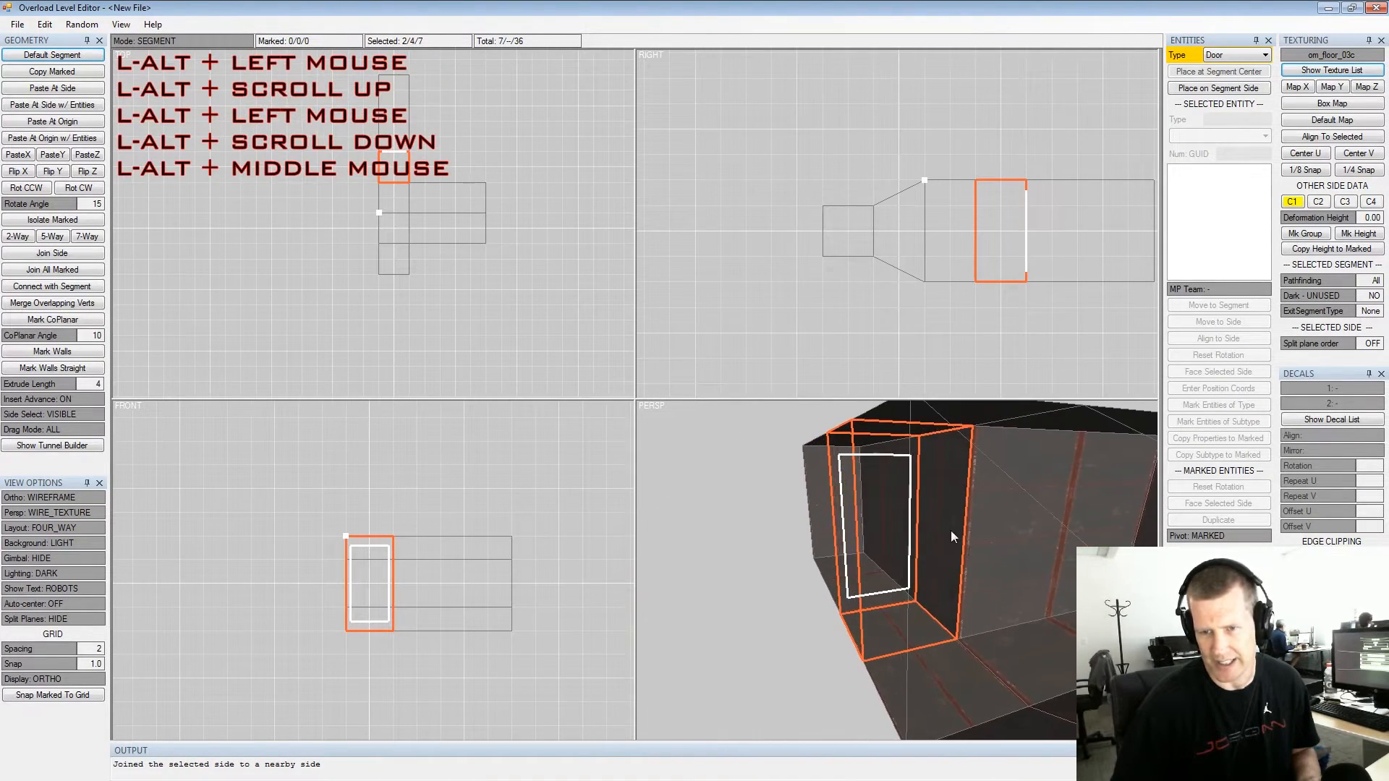
alt+middle_drag(943, 528, 967, 528)
alt+scroll(921, 504, down, 1)
alt+drag(921, 505, 970, 511)
alt+scroll(940, 529, up, 2)
alt+middle_drag(971, 512, 945, 522)
alt+scroll(944, 521, down, 1)
mouse_move(945, 521)
alt+mouse_down()
mouse_move(878, 539)
mouse_move(892, 522)
mouse_move(962, 517)
alt+mouse_up()
alt+scroll(874, 544, up, 1)
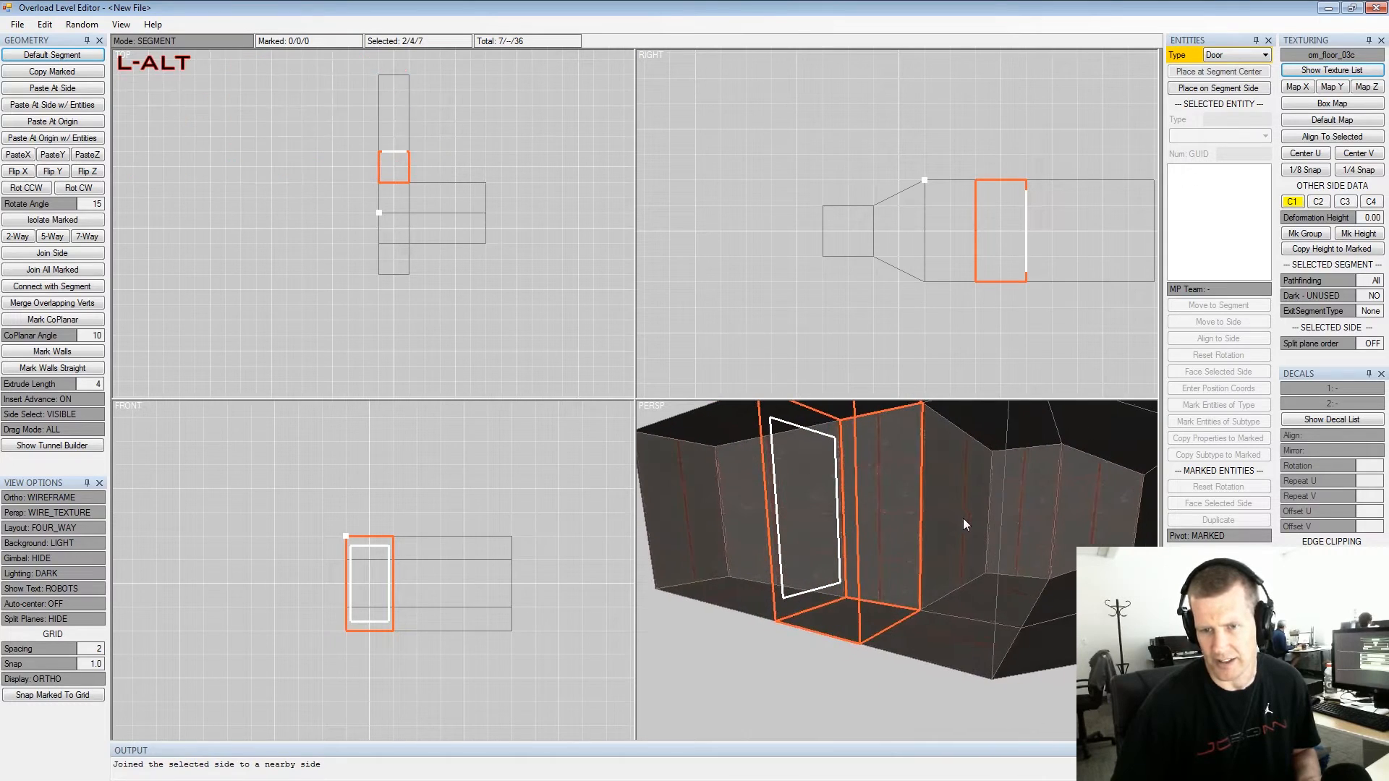
alt+middle_drag(963, 518, 885, 523)
alt+scroll(886, 523, down, 1)
alt+drag(886, 523, 930, 515)
alt+scroll(896, 543, up, 1)
alt+middle_drag(930, 516, 930, 530)
alt+drag(929, 530, 865, 552)
alt+middle_drag(865, 552, 910, 527)
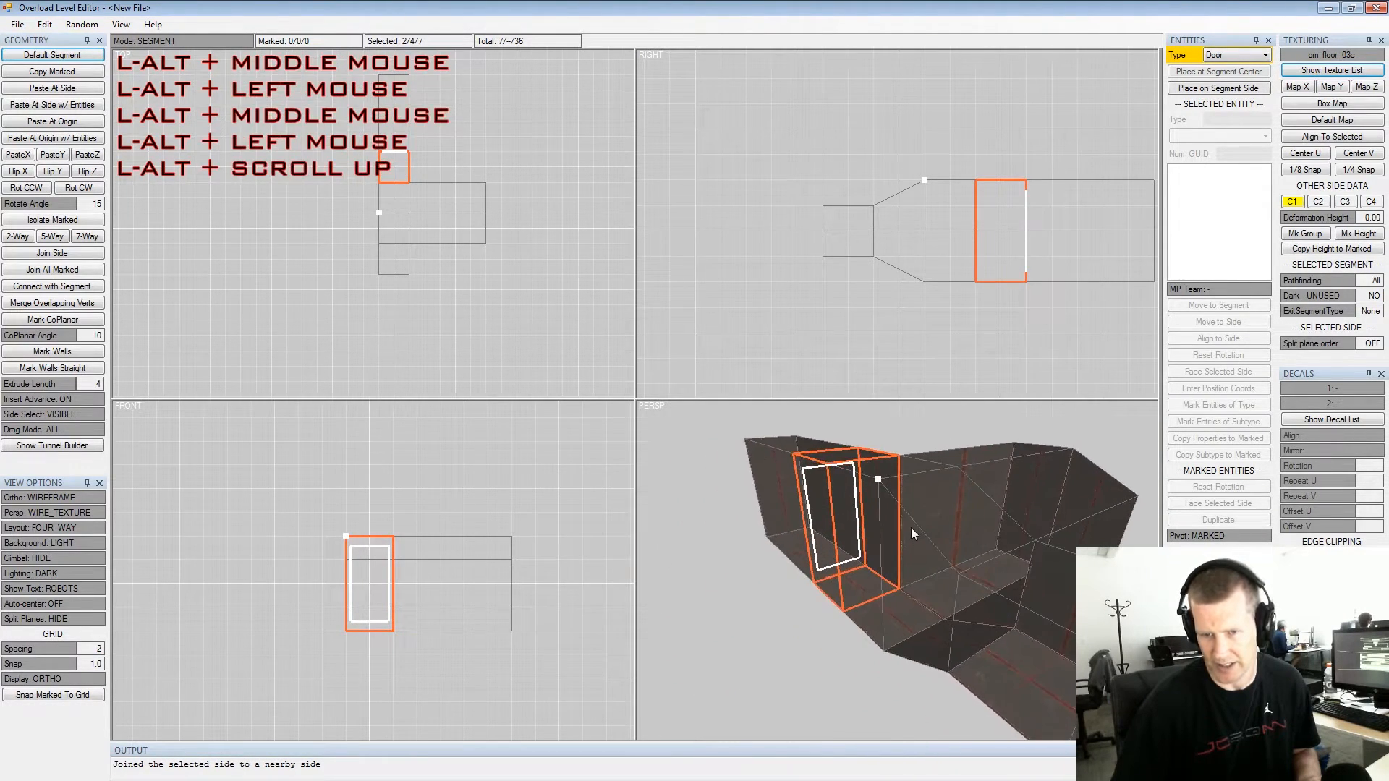
alt+scroll(910, 528, up, 1)
alt+drag(911, 528, 930, 509)
alt+middle_drag(945, 516, 939, 528)
alt+scroll(938, 528, down, 1)
alt+drag(939, 528, 839, 535)
alt+scroll(830, 540, up, 1)
alt+middle_drag(838, 534, 912, 514)
alt+drag(913, 514, 882, 493)
Clear the marks, then mark the two side-branch segments and copy them
click(833, 526)
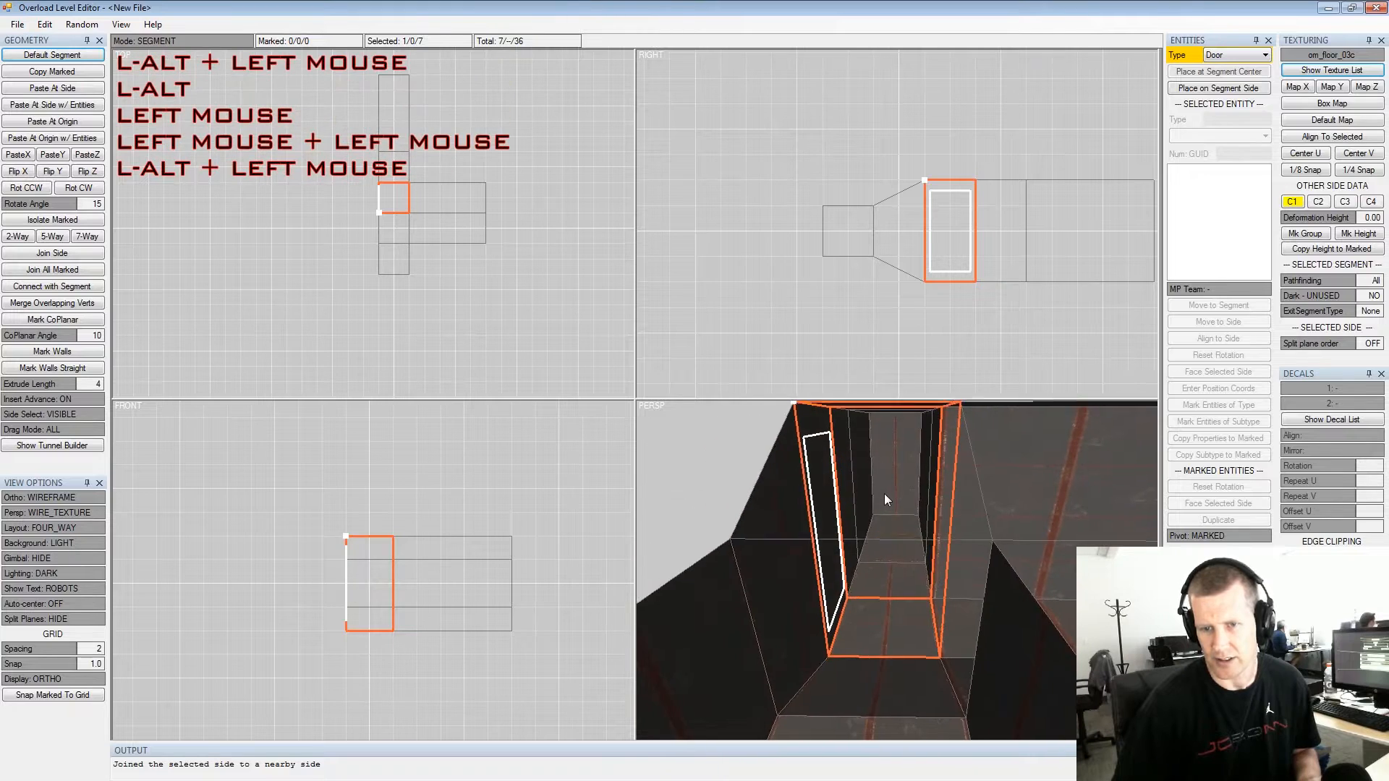
alt+middle_drag(882, 493, 909, 531)
alt+scroll(910, 530, down, 2)
alt+drag(910, 531, 1044, 566)
shift+click(920, 543)
key(shift+space)
key(shift+space)
click(1009, 544)
key(space)
click(938, 502)
key(space)
click(951, 479)
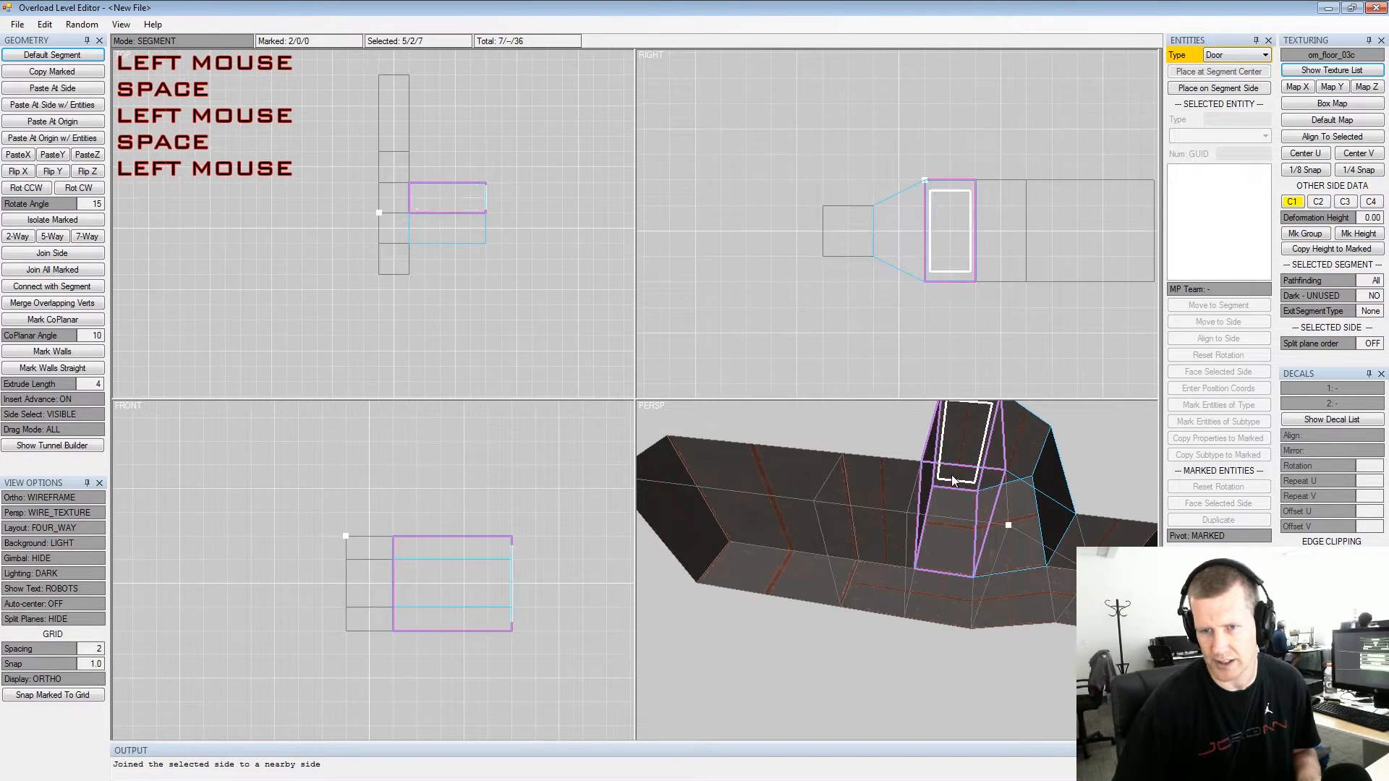
key(ctrl)
key(ctrl+c)
Cycle the selected side of the straight branch segment to the one adjoining the corridor and copy the two marked segments again
alt+drag(995, 496, 915, 493)
key(x)
click(951, 506)
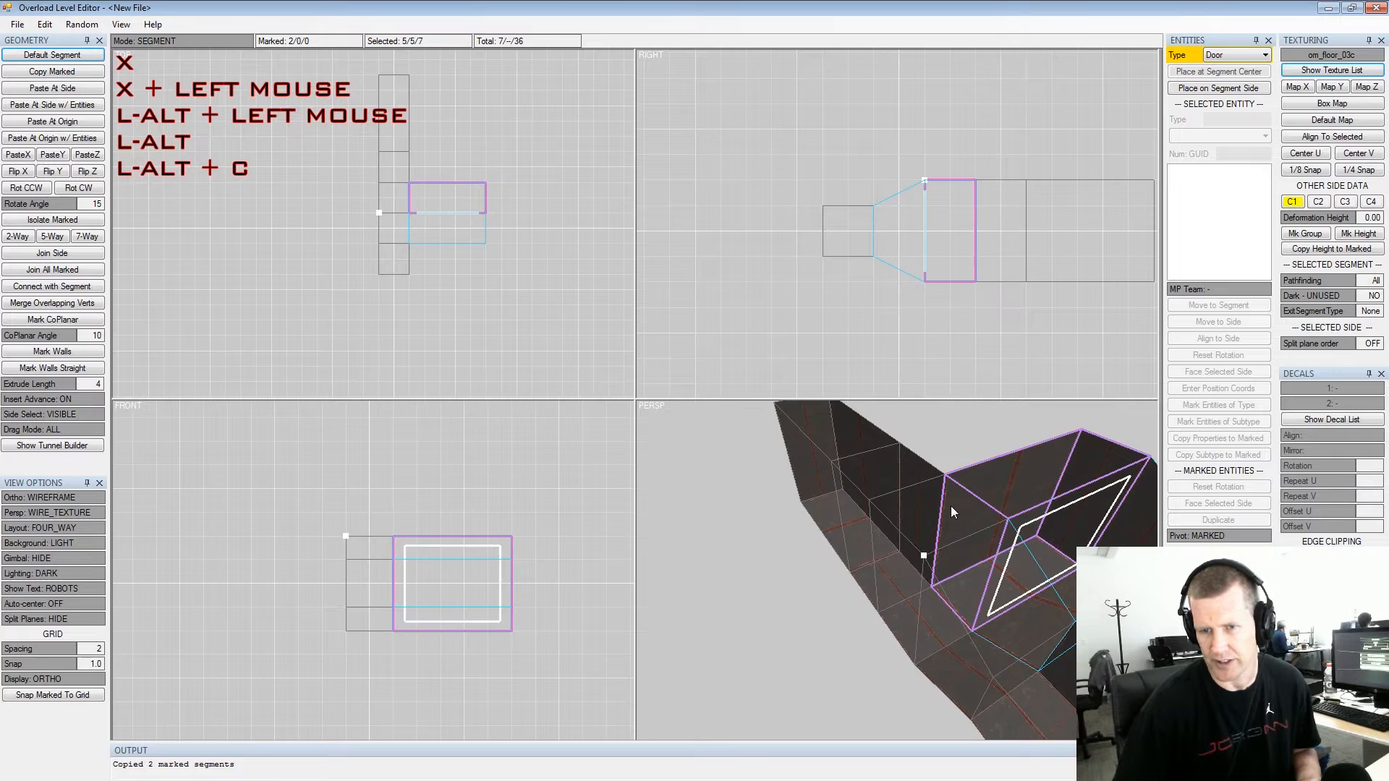
key(ctrl)
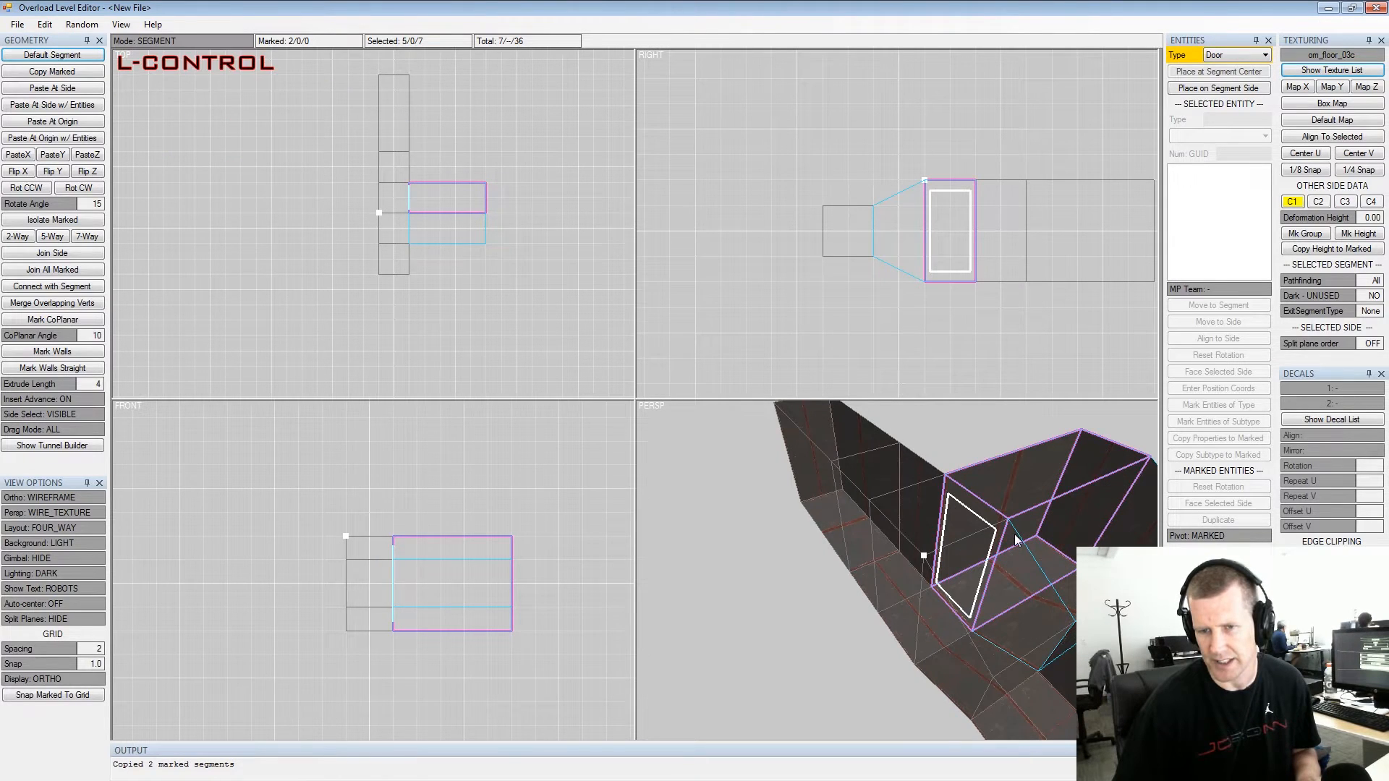
key(x)
key(x)
key(x)
key(x)
key(x)
key(x)
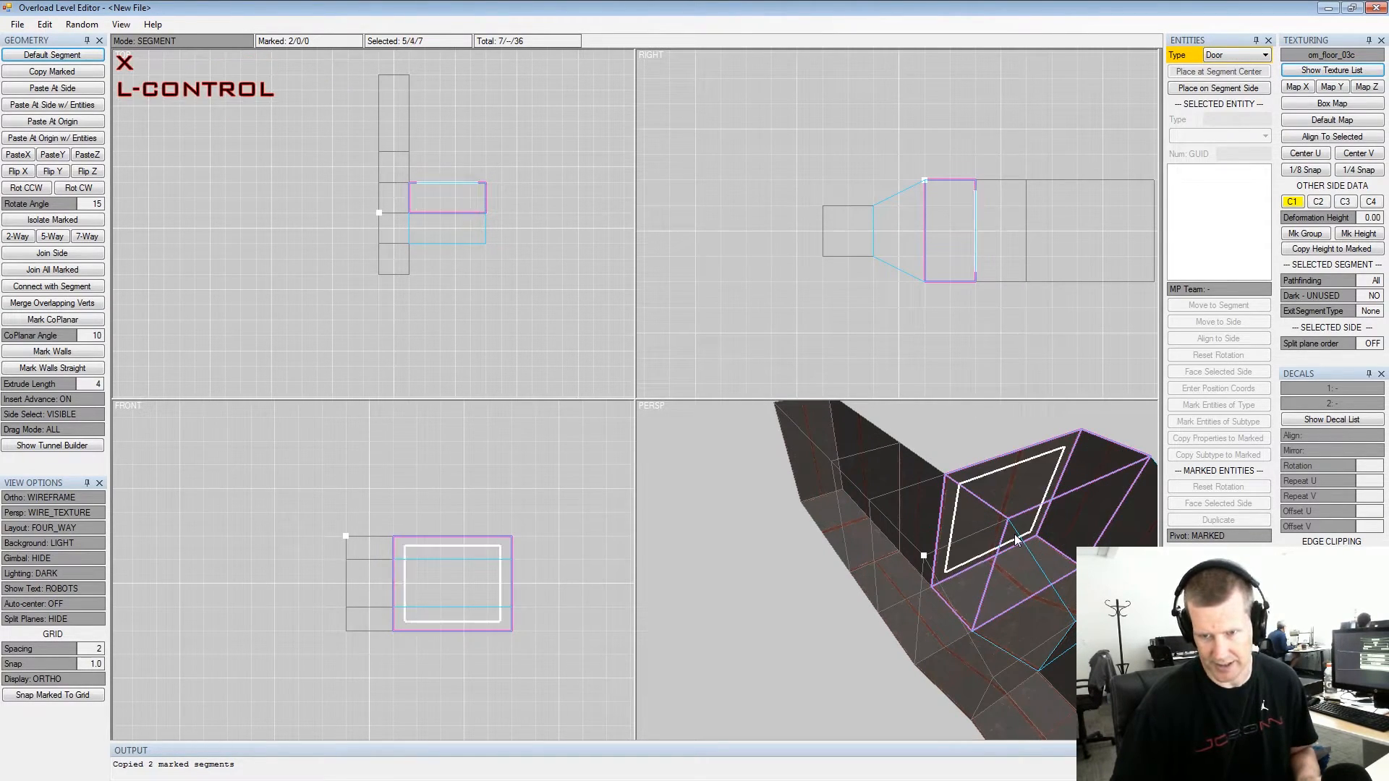
key(x)
key(x)
key(x)
key(x)
key(x)
key(x)
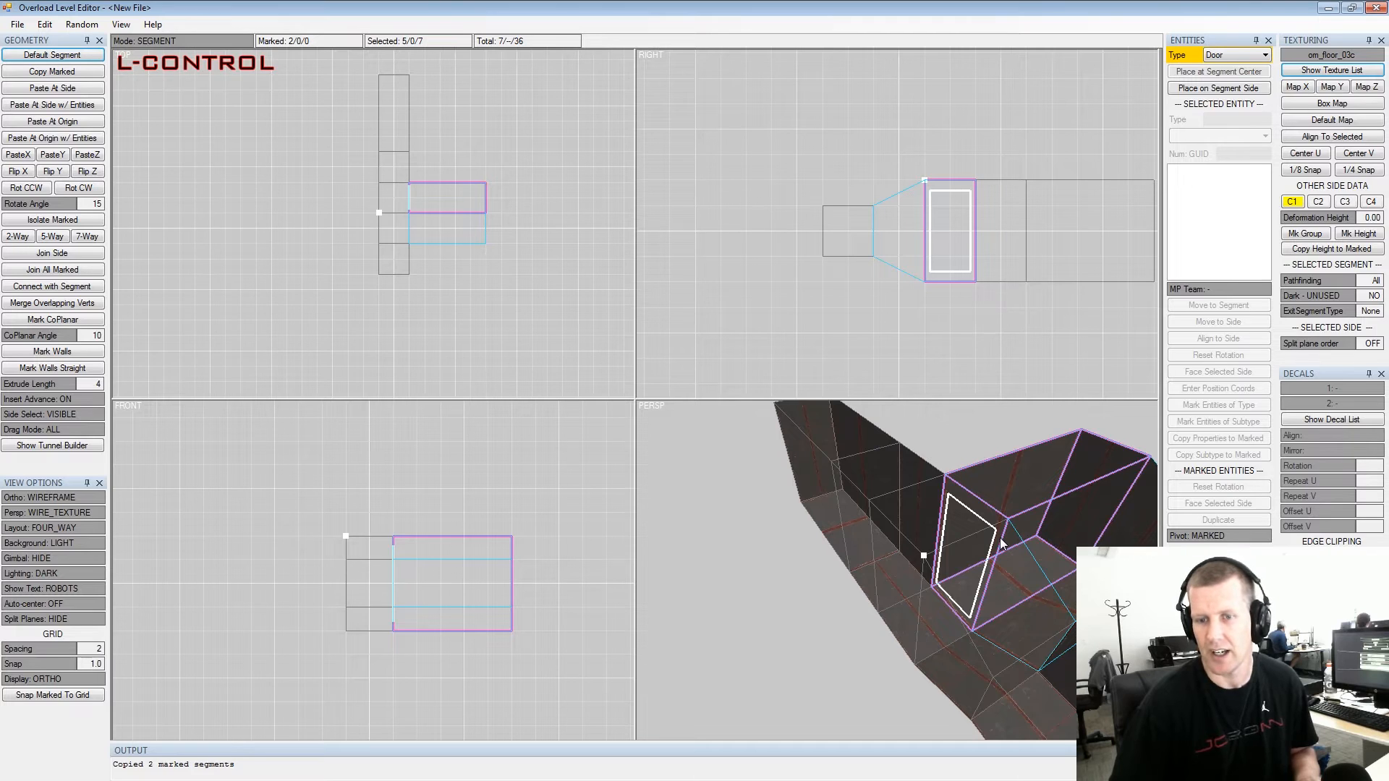
key(alt+c)
Paste the two copied segments at the corridor segment's side wall opposite the existing branch
alt+drag(976, 541, 782, 559)
click(832, 552)
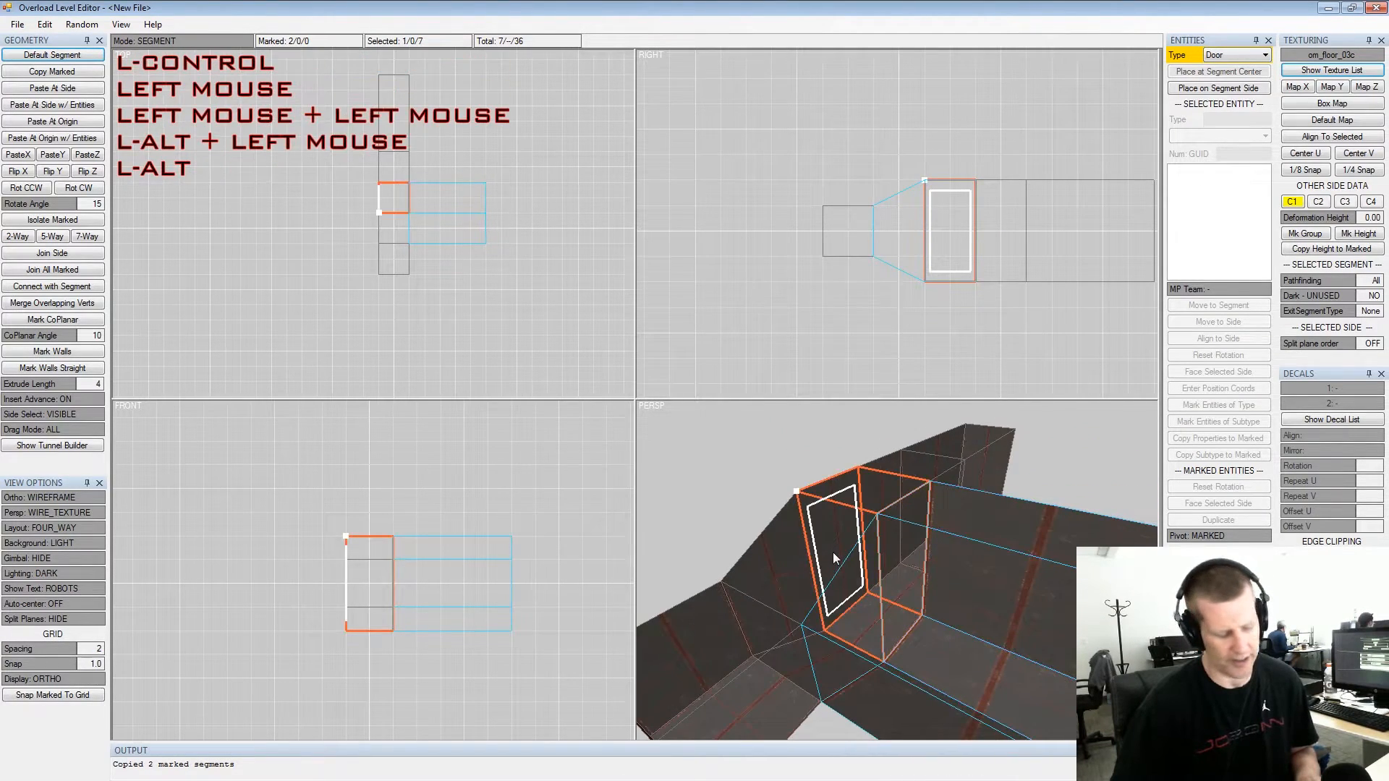
key(ctrl+v)
key(alt+v)
alt+drag(841, 540, 951, 550)
click(982, 549)
key(x)
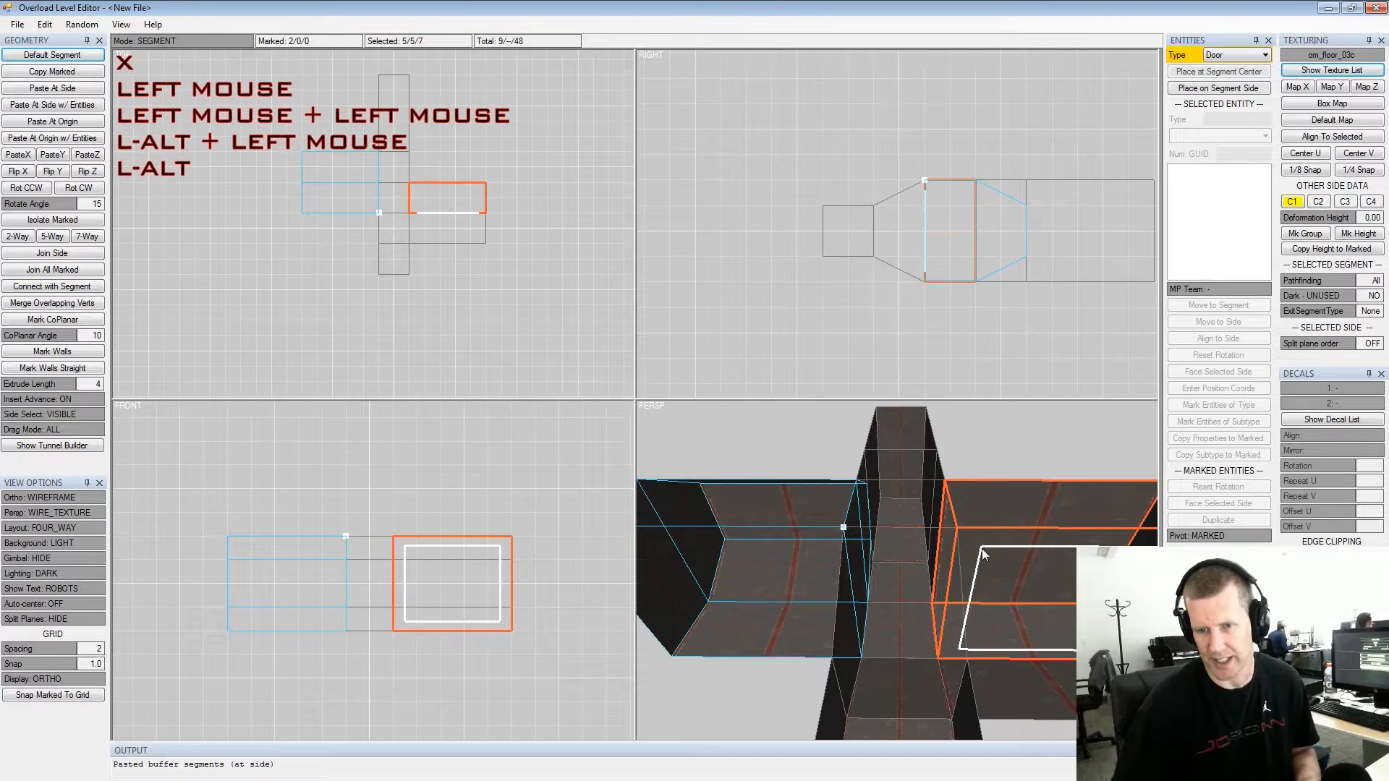
Clear the marks, then mark only the tapered one of the two pasted segments and delete it
alt+drag(947, 569, 898, 564)
middle_drag(898, 564, 900, 562)
click(901, 558)
alt+drag(921, 553, 969, 550)
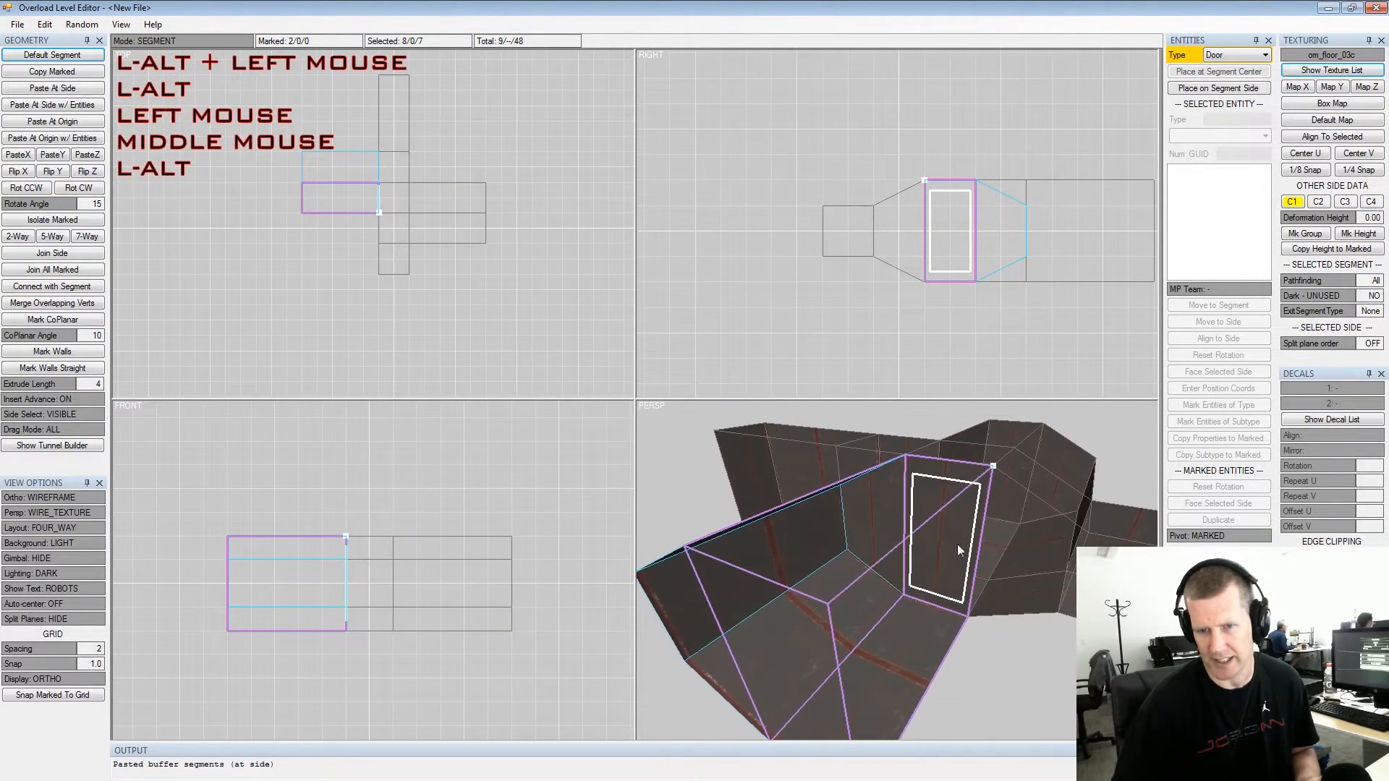
alt+middle_drag(969, 551, 1011, 516)
alt+scroll(1011, 516, down, 2)
alt+drag(1012, 515, 1045, 543)
shift+click(942, 533)
key(shift+space)
click(933, 536)
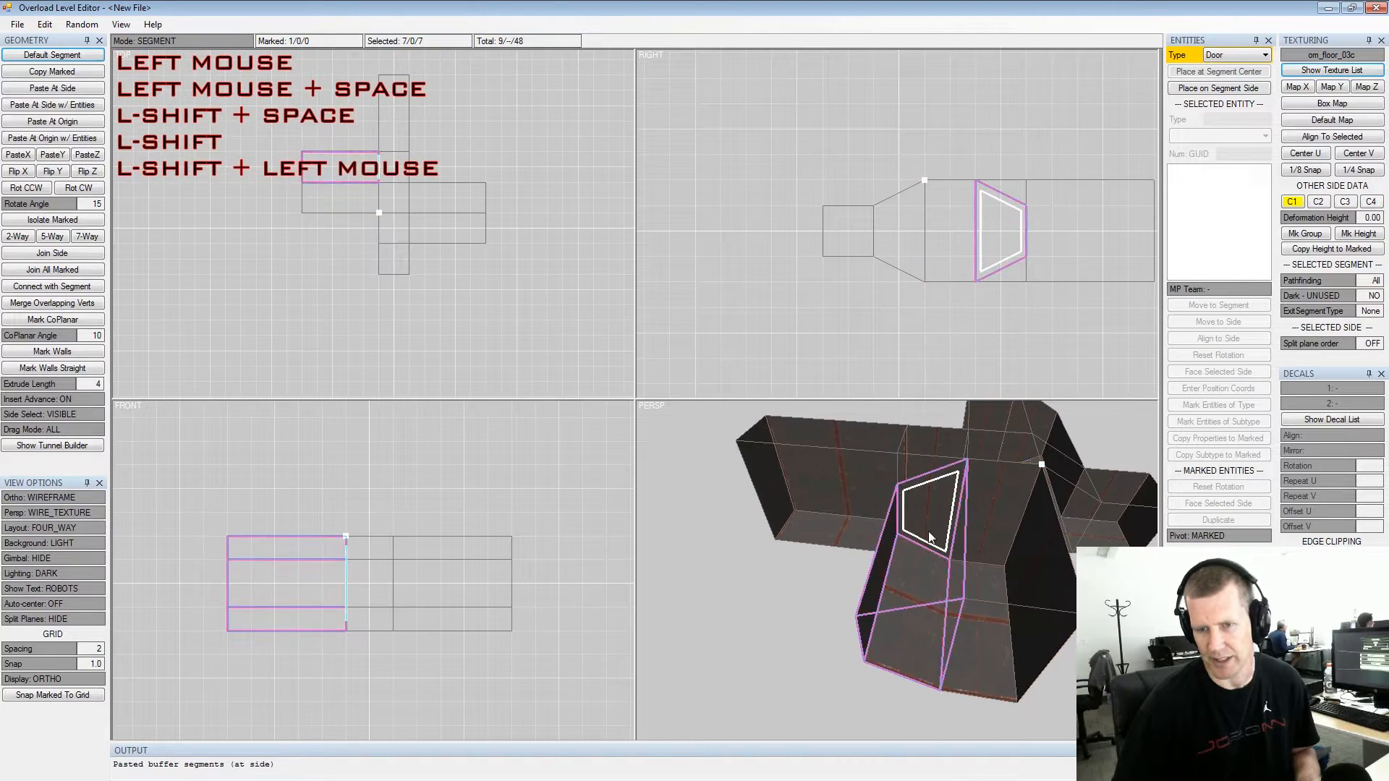
key(space)
key(Delete)
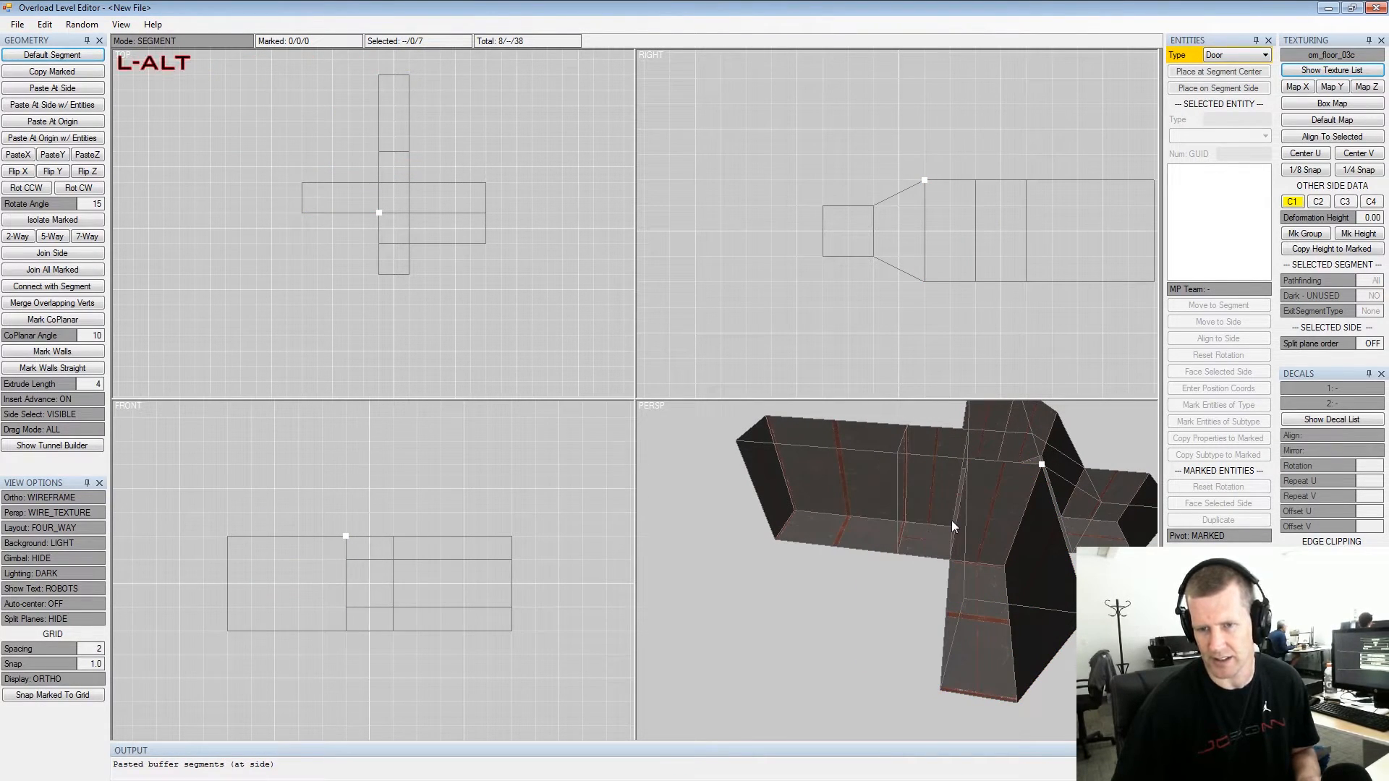
Select the remaining pasted segment's inner side and join it to the adjacent corridor side
alt+drag(951, 520, 901, 520)
shift+click(969, 555)
key(shift+j)
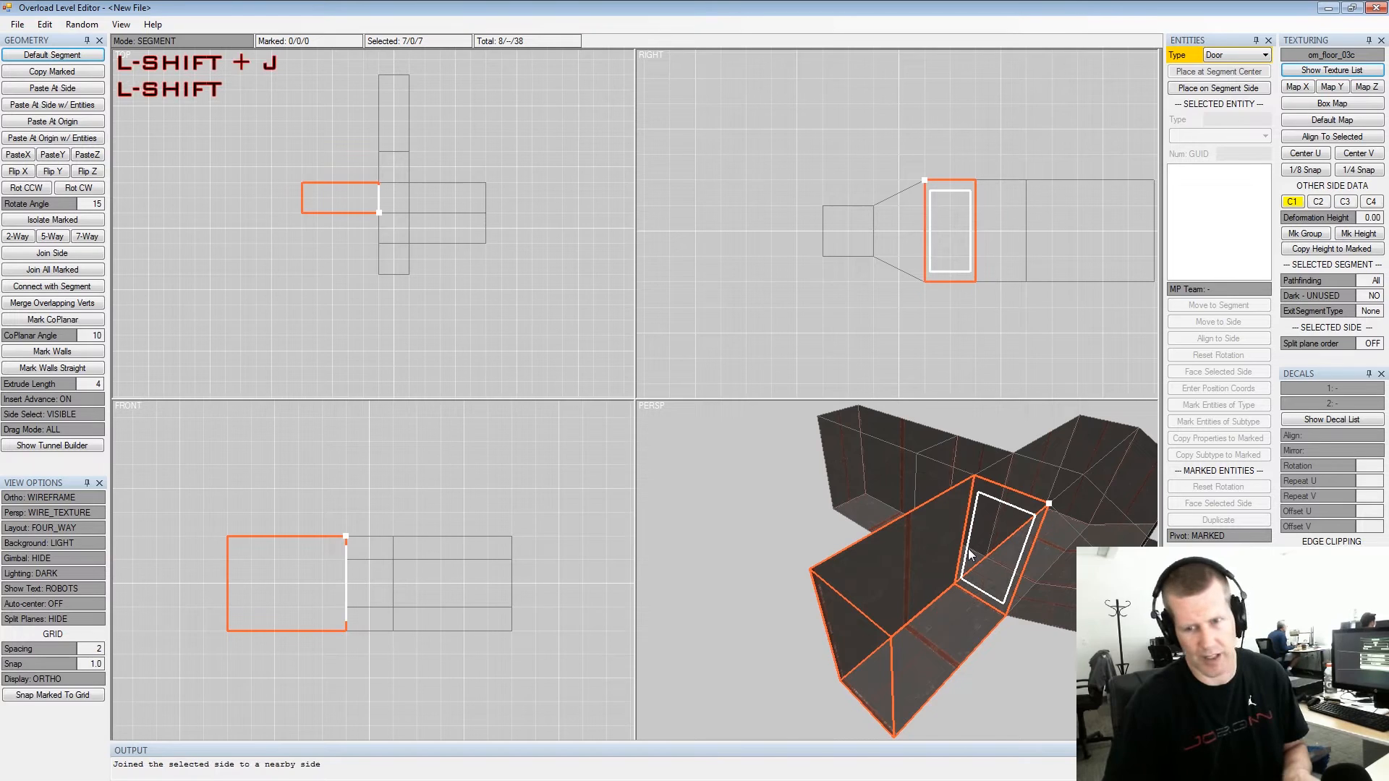
key(alt+j)
In side mode, mark the adjacent outer walls of the two end corridor segments, insert segments on them and clear the marks
alt+drag(984, 551, 946, 520)
key(x)
click(928, 546)
key(space)
click(929, 545)
key(space)
key(Tab)
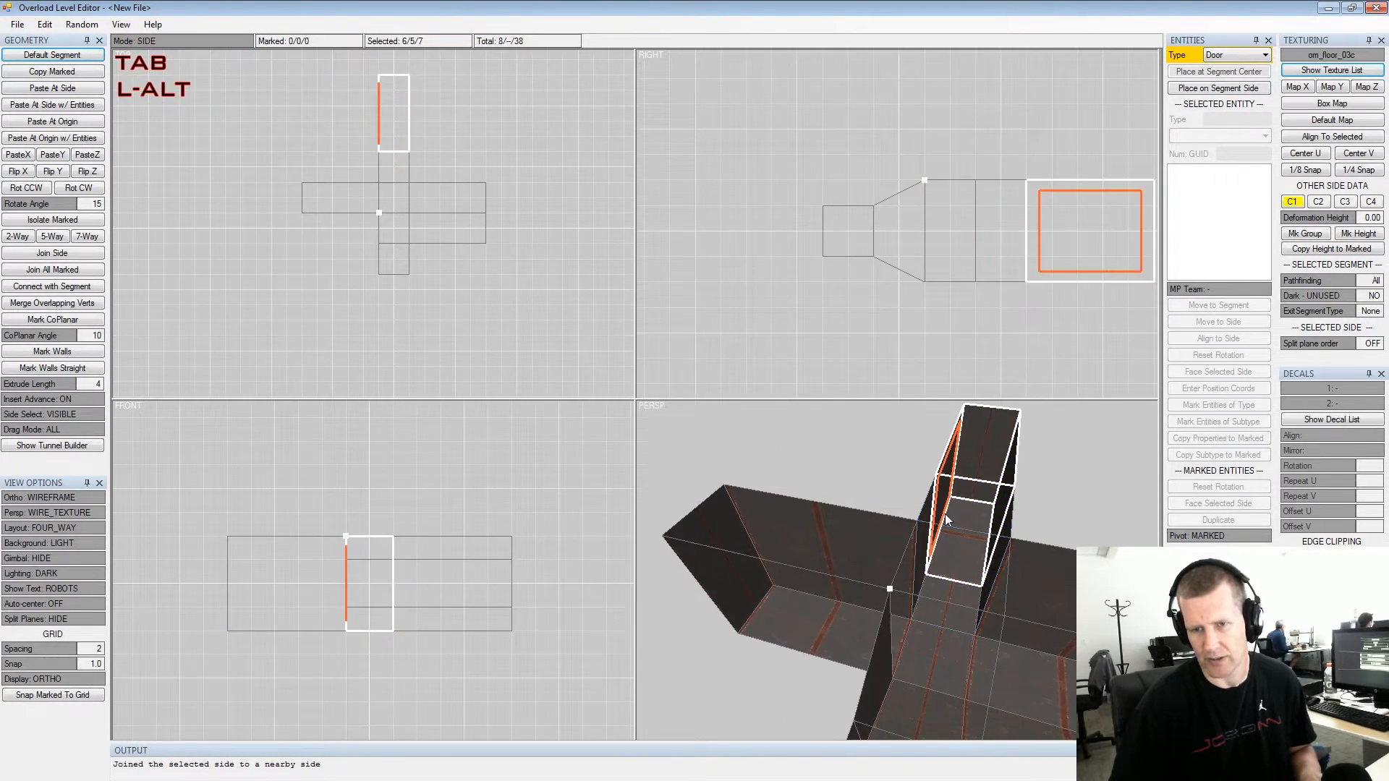
key(space)
click(921, 539)
key(space)
alt+drag(921, 539, 941, 536)
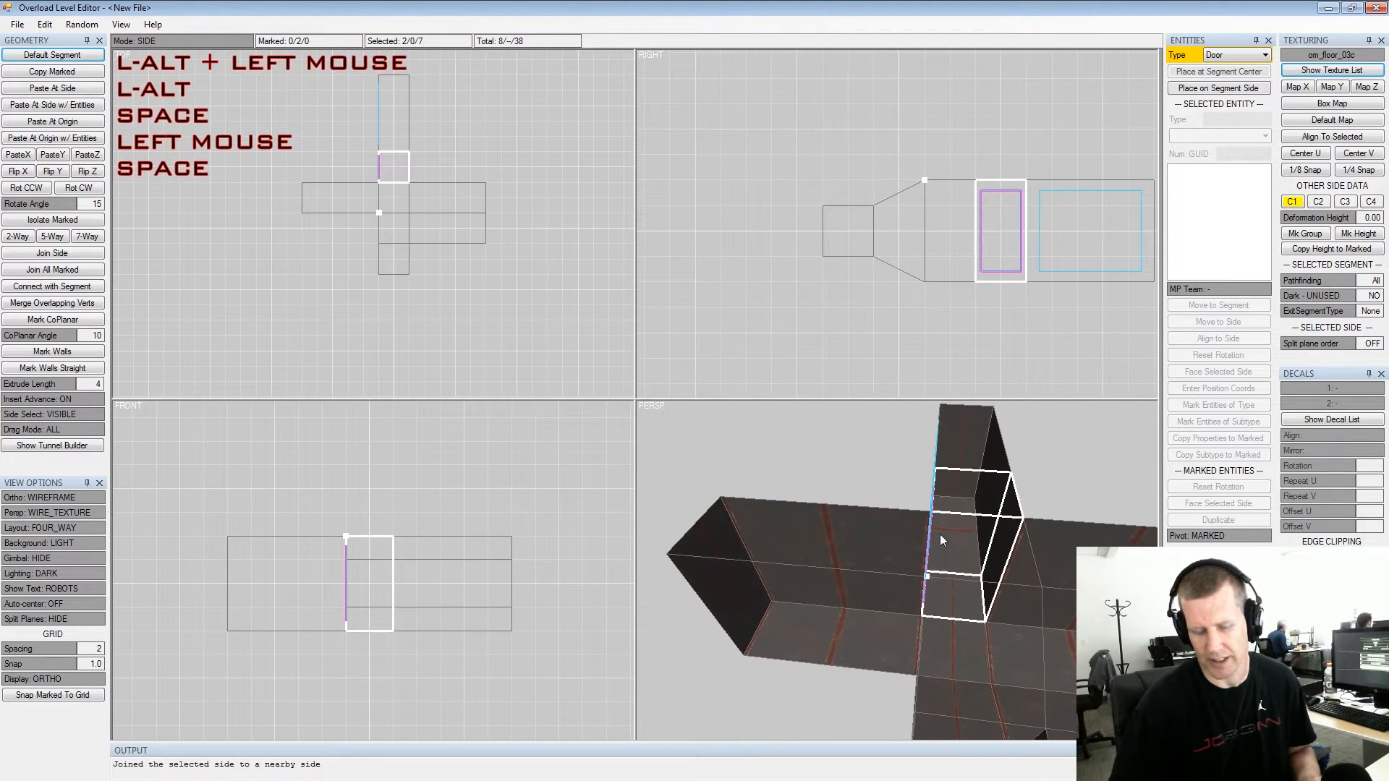
ctrl+click(962, 544)
key(shift+space)
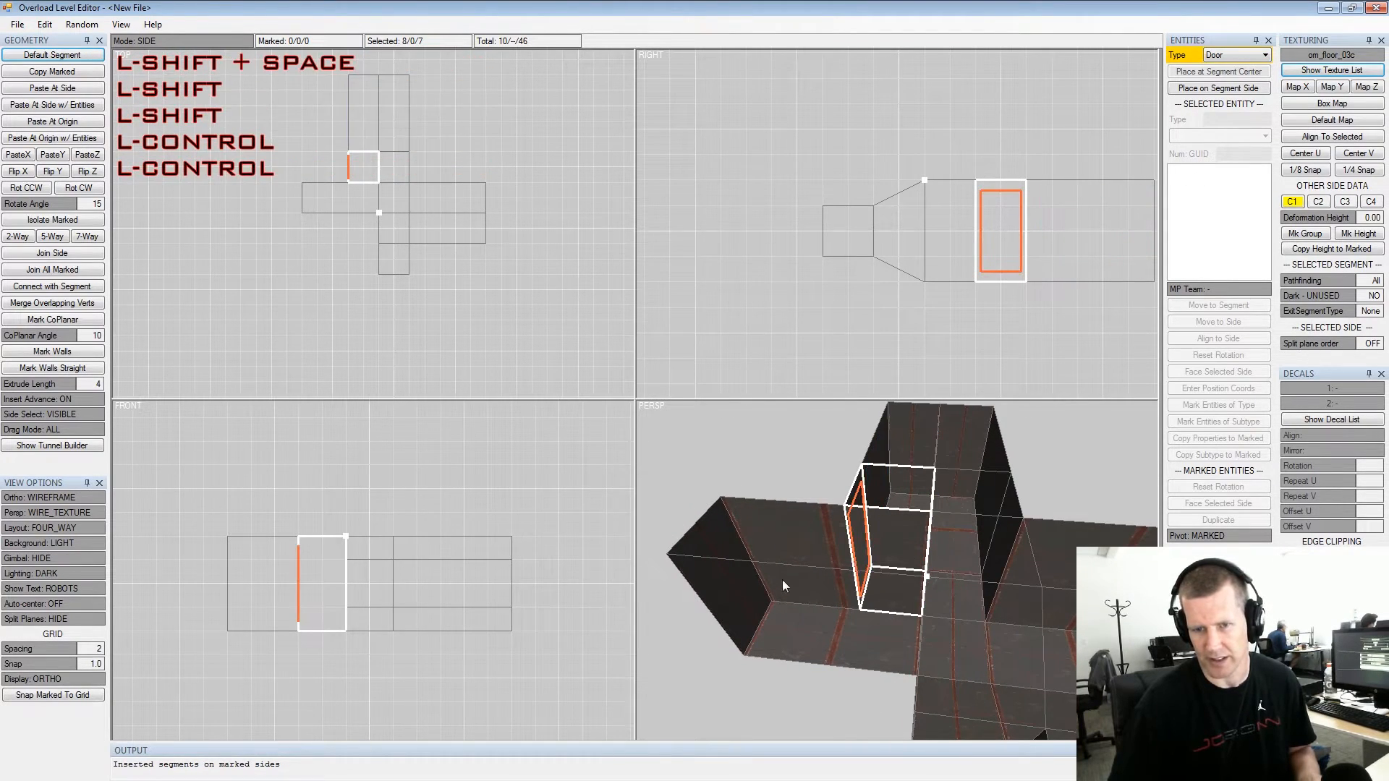
Mark the pasted branch segment's outer end side and nudge it inward until flush with the newly inserted segments, then clear the mark
click(738, 597)
key(space)
key(KP_6)
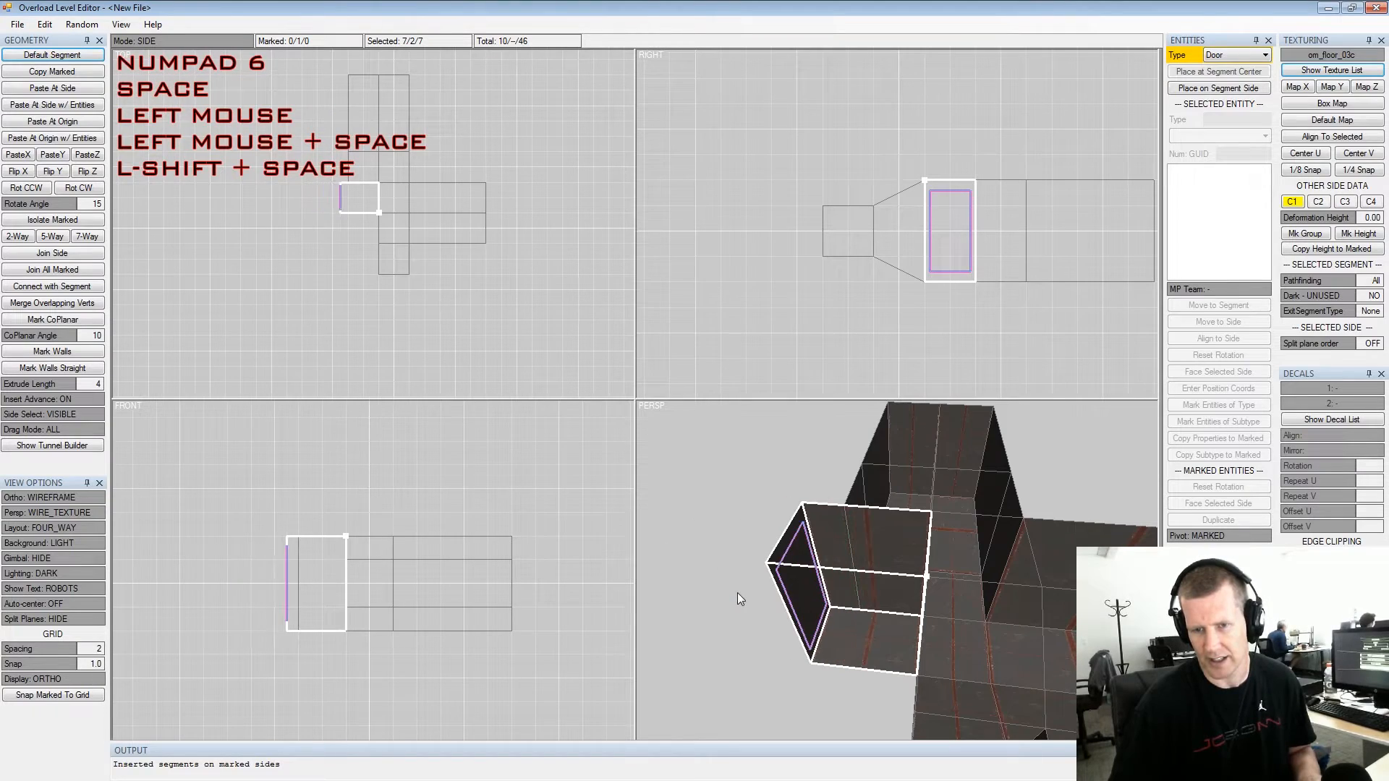
key(shift+space)
Select the shortened branch segment's side facing the neighbouring new segment and join the two sides
alt+drag(737, 592, 973, 584)
alt+middle_drag(974, 586, 962, 553)
alt+drag(961, 553, 980, 524)
mouse_move(980, 528)
alt+middle_down()
mouse_move(967, 547)
mouse_move(995, 537)
alt+middle_up()
alt+drag(997, 537, 912, 544)
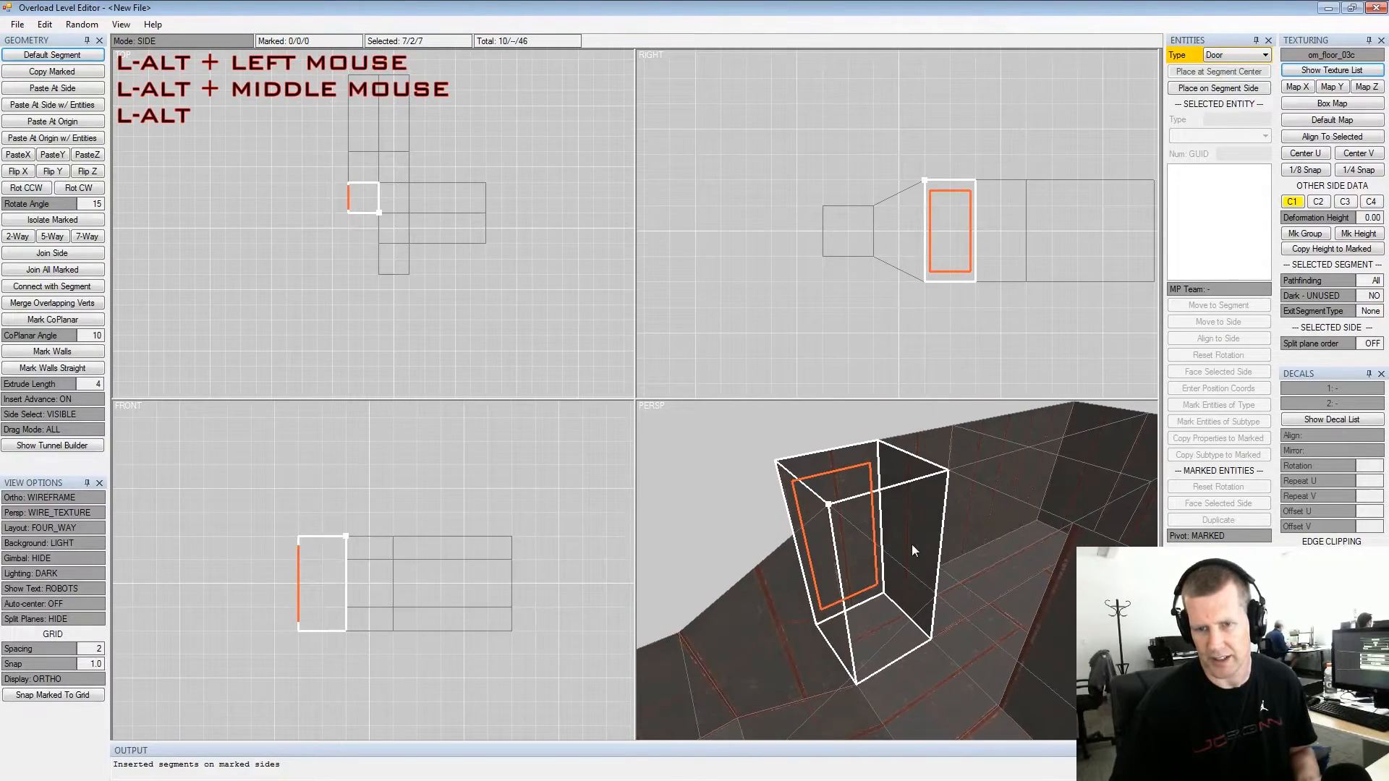
click(911, 547)
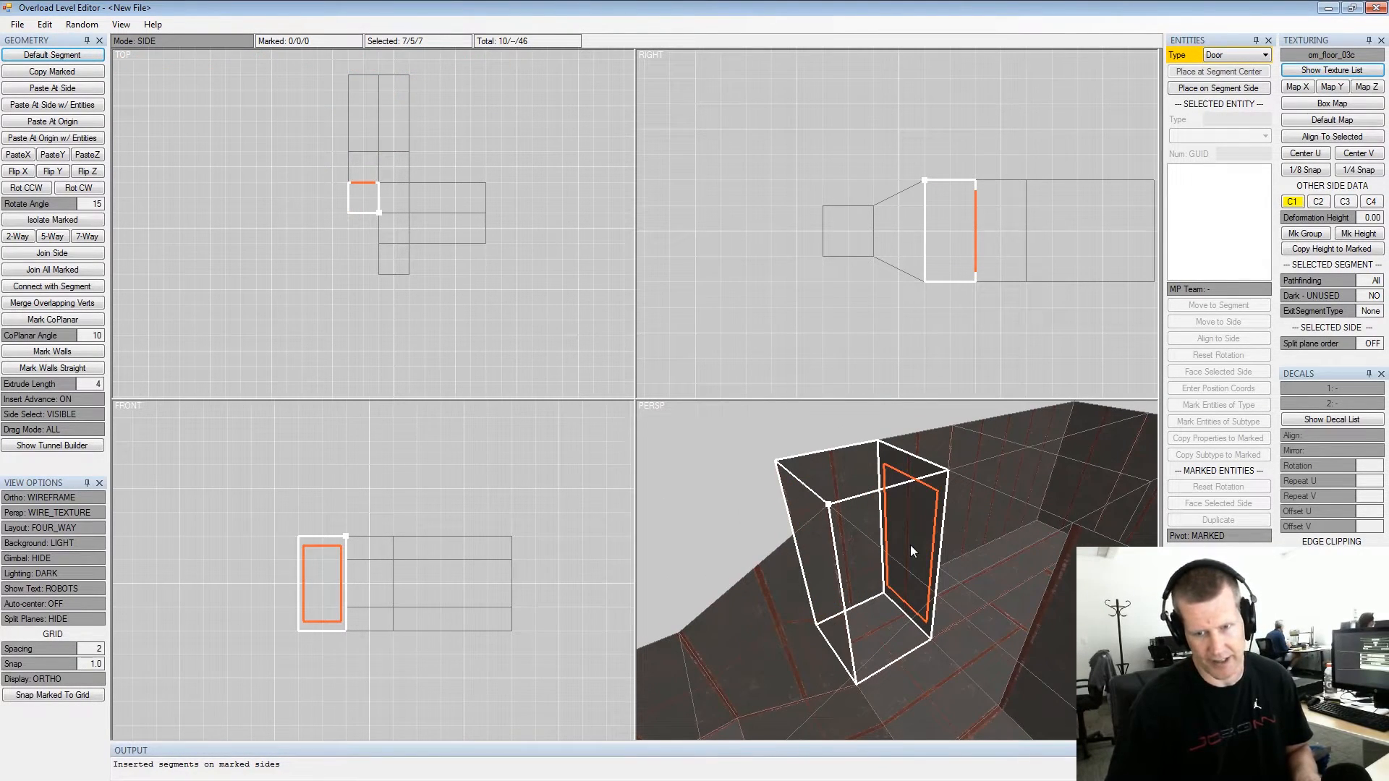
key(shift+j)
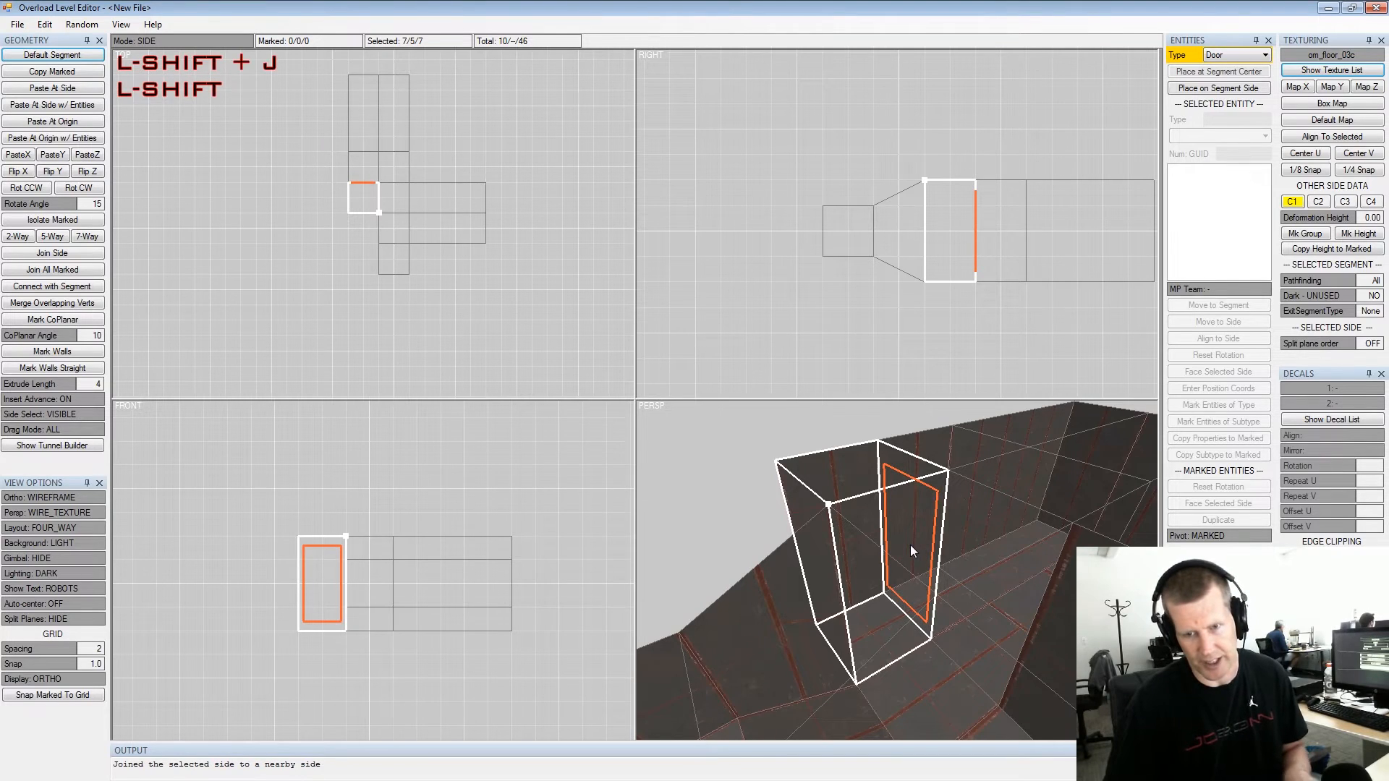
key(alt+j)
Mark the outward-facing walls of the three adjoining segments, insert segments on all three and clear the marks
alt+drag(1009, 576, 1053, 572)
alt+middle_drag(1053, 571, 924, 570)
alt+drag(923, 570, 938, 587)
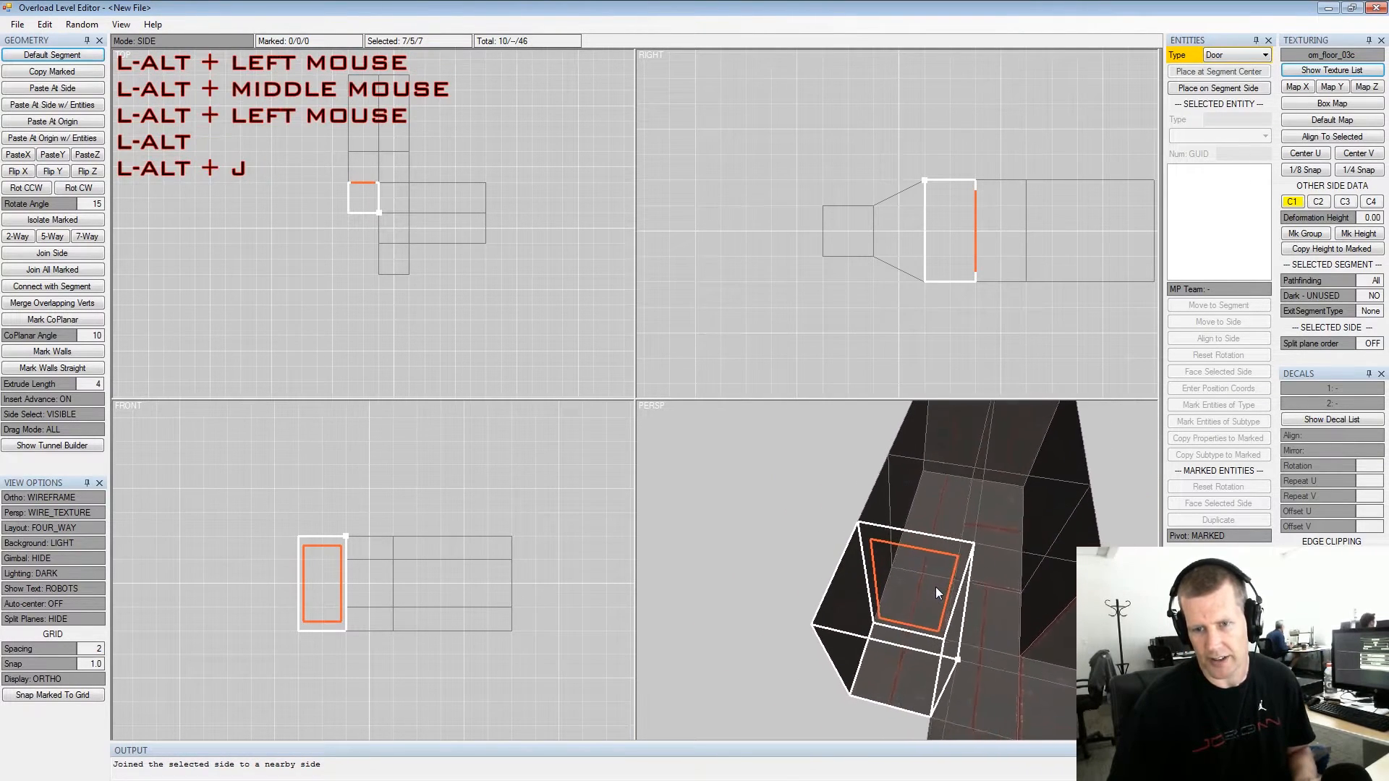
alt+middle_drag(937, 586, 932, 574)
click(860, 621)
key(space)
click(879, 554)
key(space)
click(890, 522)
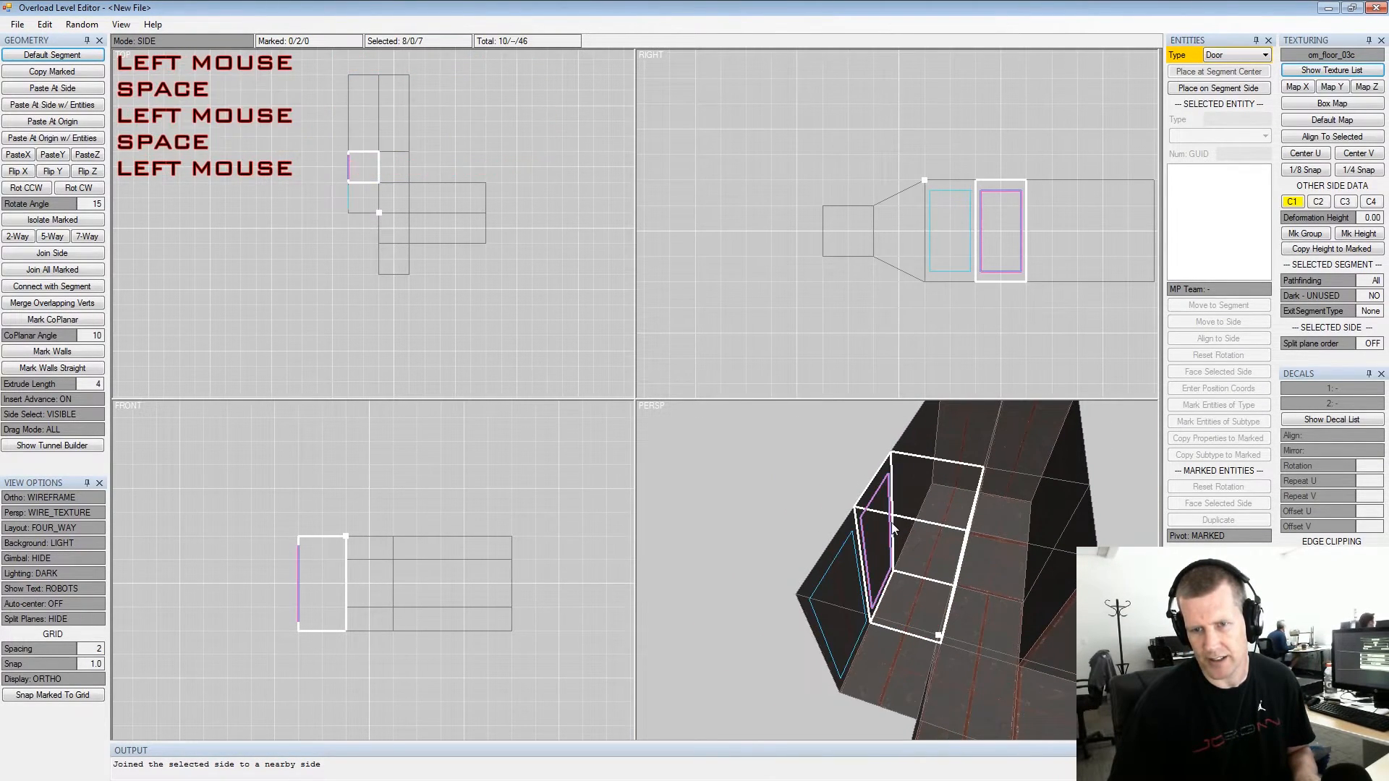
key(space)
alt+drag(902, 502, 962, 547)
key(ctrl+Insert)
key(shift+space)
In segment mode, mark the three newly inserted outer segments, isolate them from their neighbours and clear the marks
alt+middle_drag(962, 547, 960, 567)
alt+drag(959, 567, 932, 593)
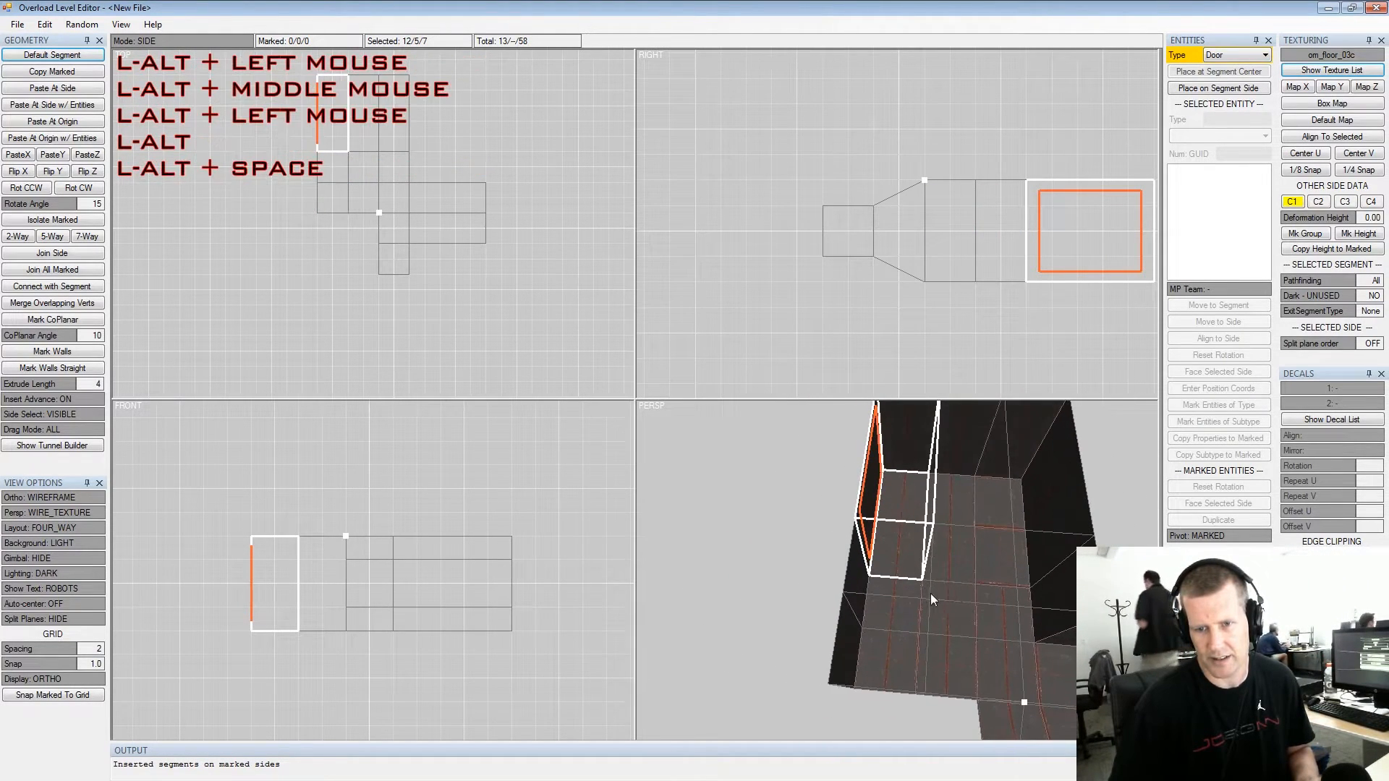
key(Tab)
click(913, 580)
key(space)
click(906, 588)
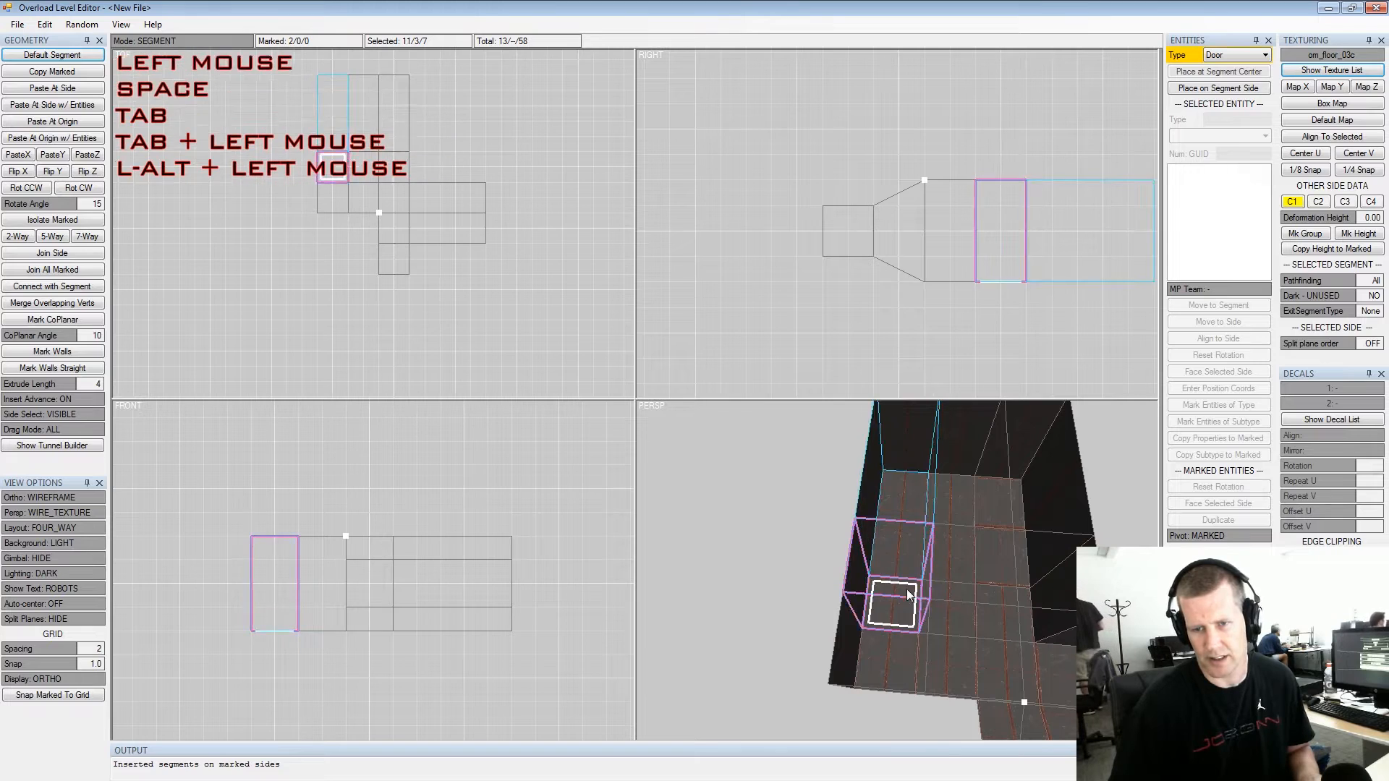
key(space)
click(898, 648)
key(space)
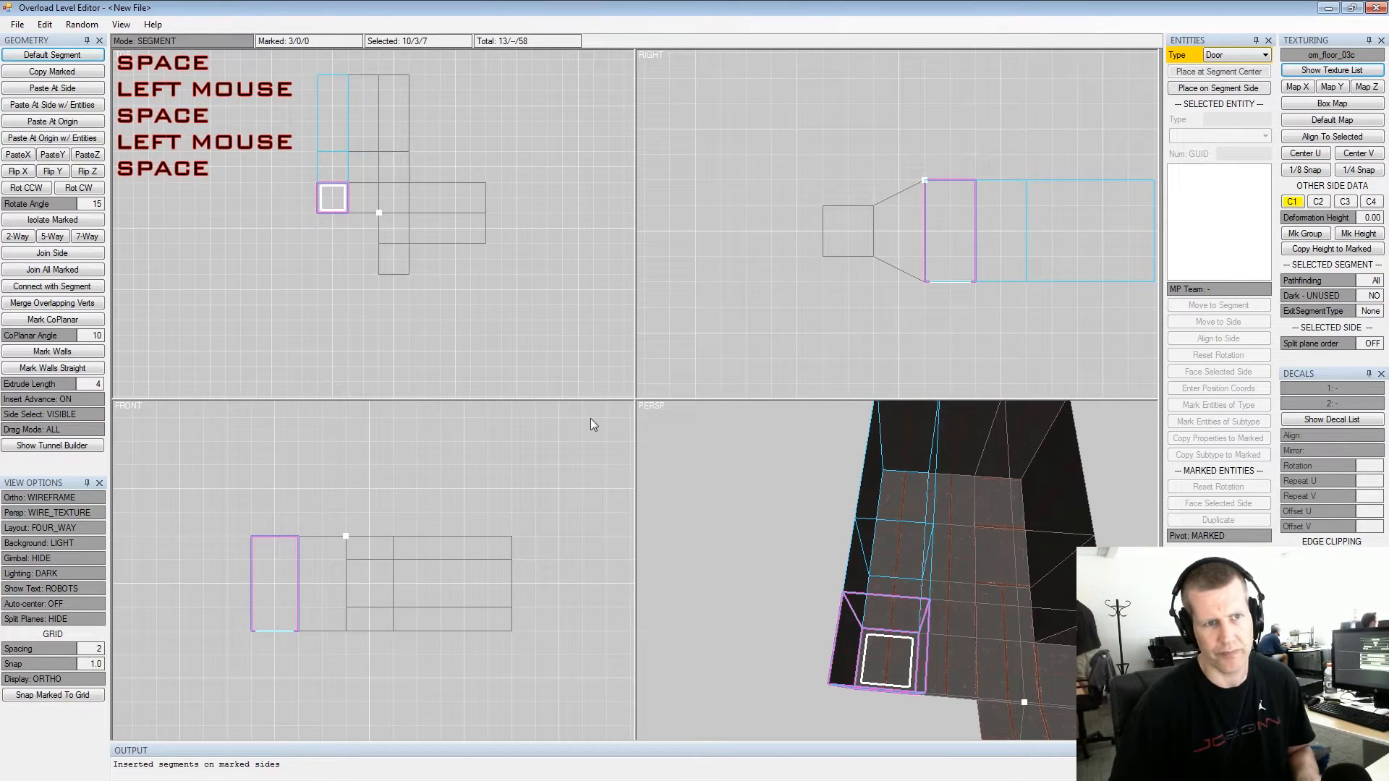
click(42, 222)
alt+drag(925, 540, 938, 502)
alt+scroll(1013, 478, up, 2)
shift+click(977, 499)
key(shift+space)
key(alt+space)
Mark the three isolated segments, nudge them sideways and back into their original place, and clear the marks
click(889, 521)
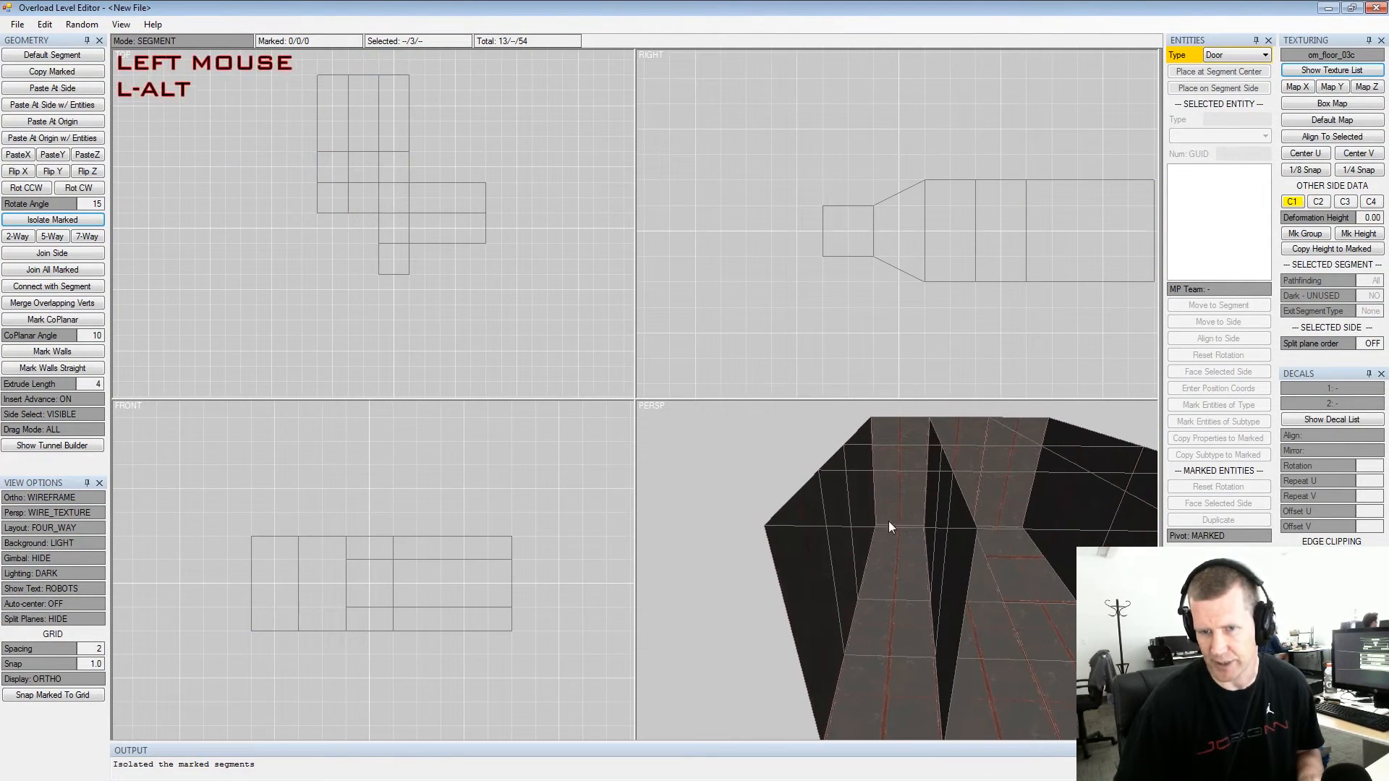
key(space)
click(876, 629)
key(space)
click(872, 664)
key(space)
key(KP_4)
key(KP_6)
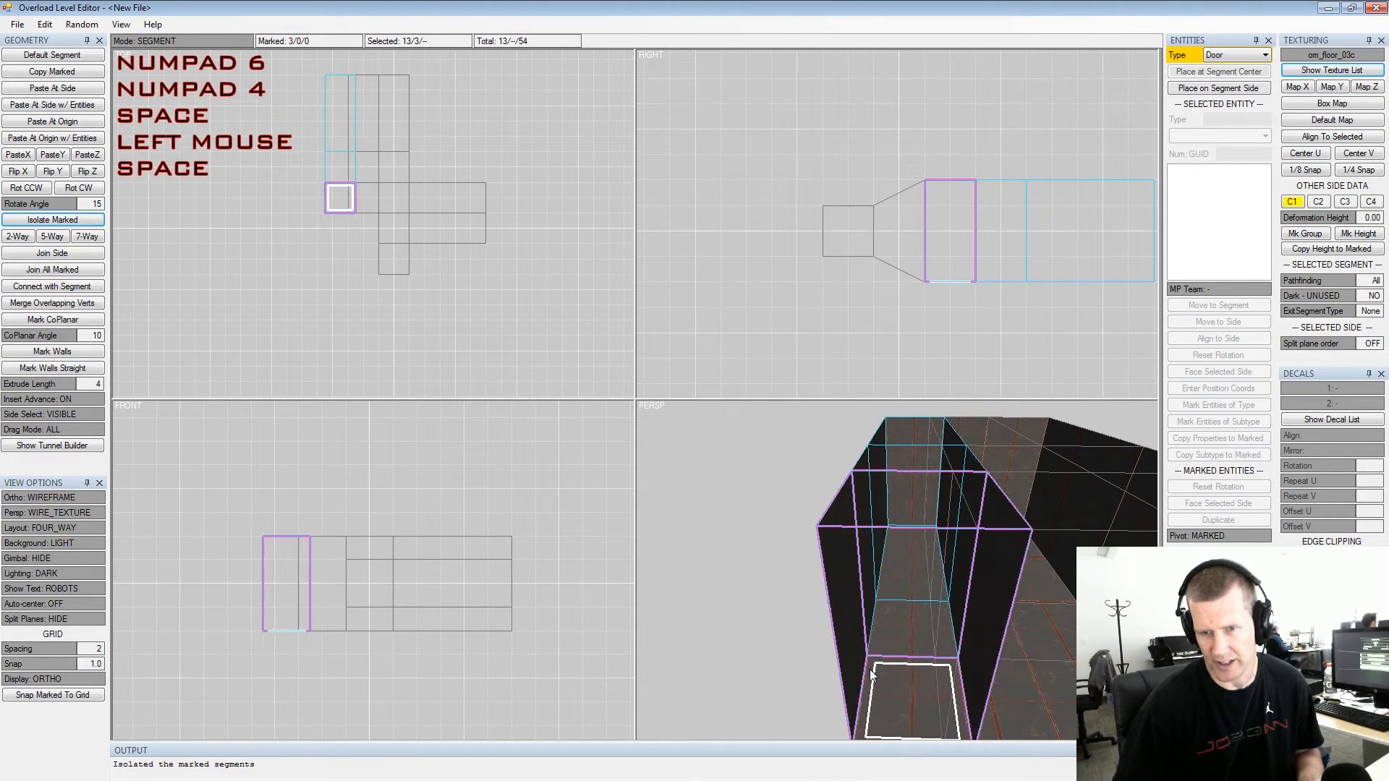
key(KP_4)
key(KP_6)
key(shift+space)
In side mode, mark the isolated end segment's wall facing the main structure, clear the mark and return to segment mode
alt+drag(869, 669, 959, 596)
alt+middle_drag(959, 596, 933, 614)
alt+drag(934, 614, 998, 649)
click(998, 650)
key(Tab)
key(space)
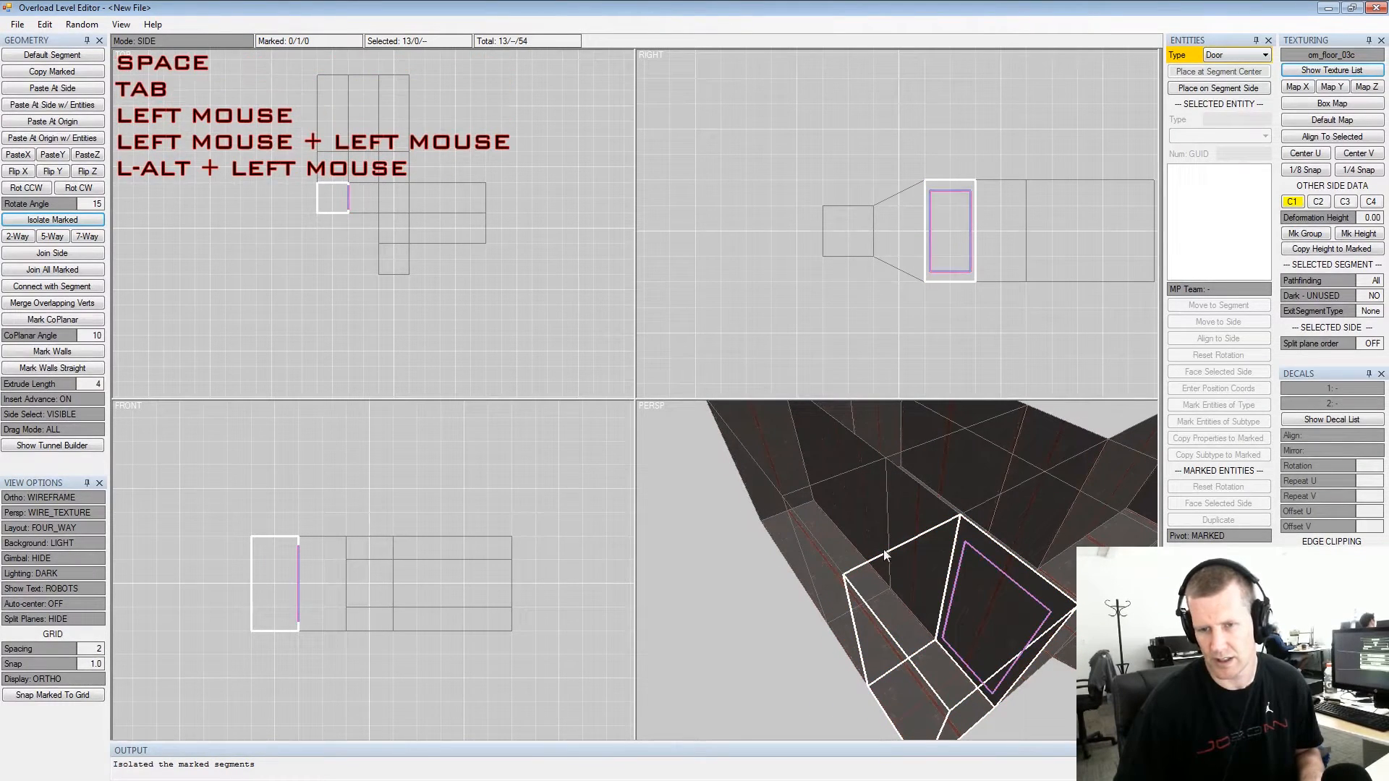
alt+drag(967, 557, 910, 578)
key(shift+space)
key(shift+Tab)
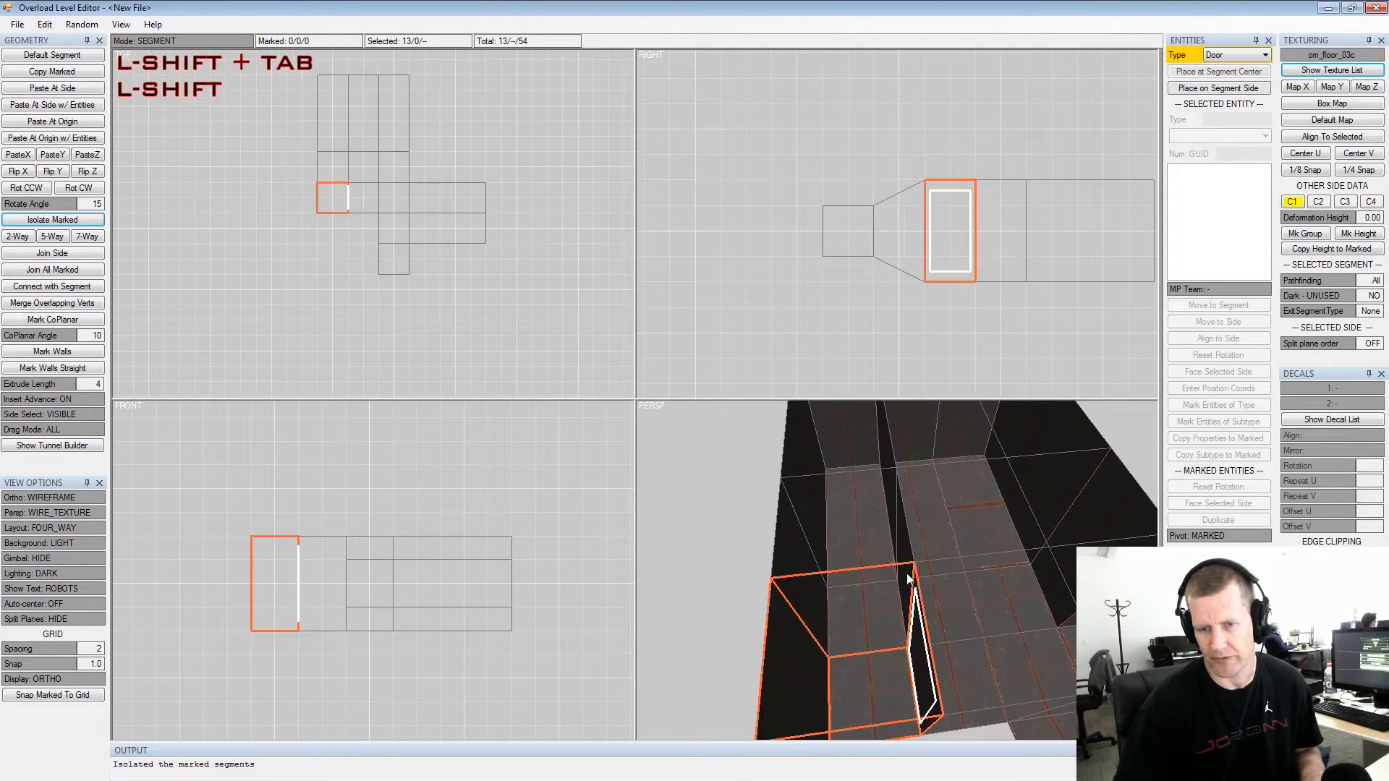
Mark the three isolated segments, nudge them outward away from the main structure and clear the marks
key(space)
click(874, 591)
key(space)
click(862, 544)
key(space)
alt+drag(863, 542, 862, 530)
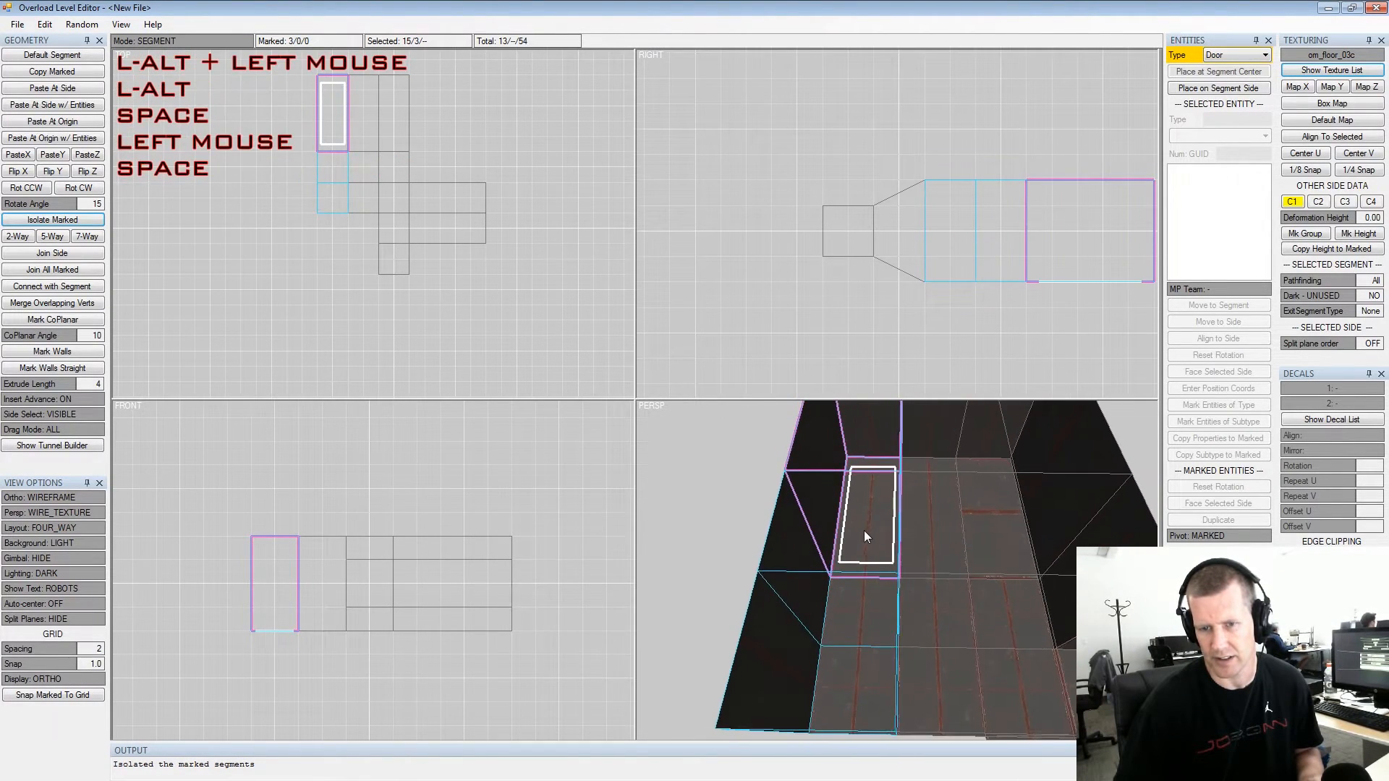
alt+middle_drag(863, 531, 882, 492)
alt+scroll(882, 491, down, 2)
key(KP_4)
key(shift+space)
key(alt+space)
Mark the three detached segments again, nudge them further outward to widen the gap, and clear the marks
alt+drag(882, 497, 919, 518)
alt+middle_drag(919, 518, 980, 455)
alt+scroll(980, 456, down, 2)
alt+drag(979, 456, 939, 517)
key(space)
click(928, 541)
key(space)
click(927, 576)
key(space)
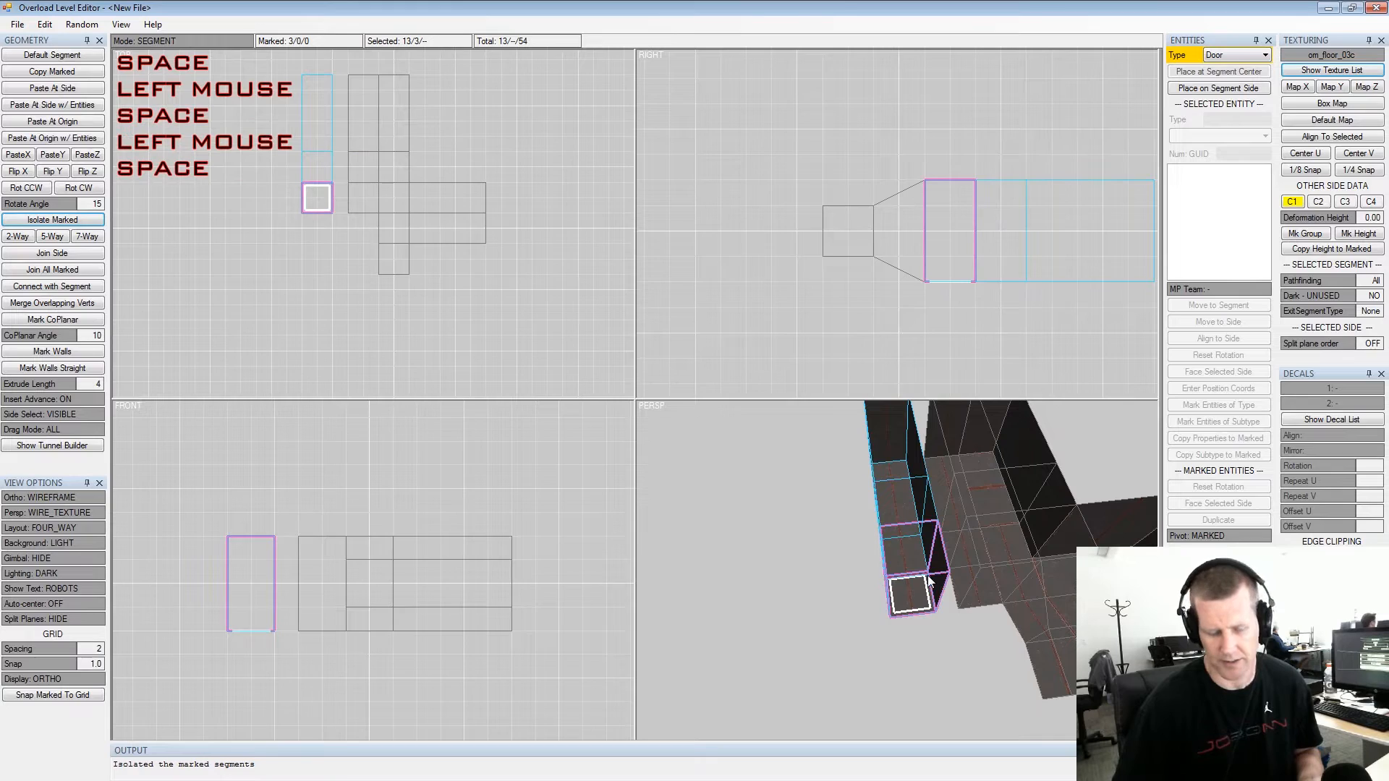
key(KP_4)
key(KP_4)
key(KP_4)
key(KP_4)
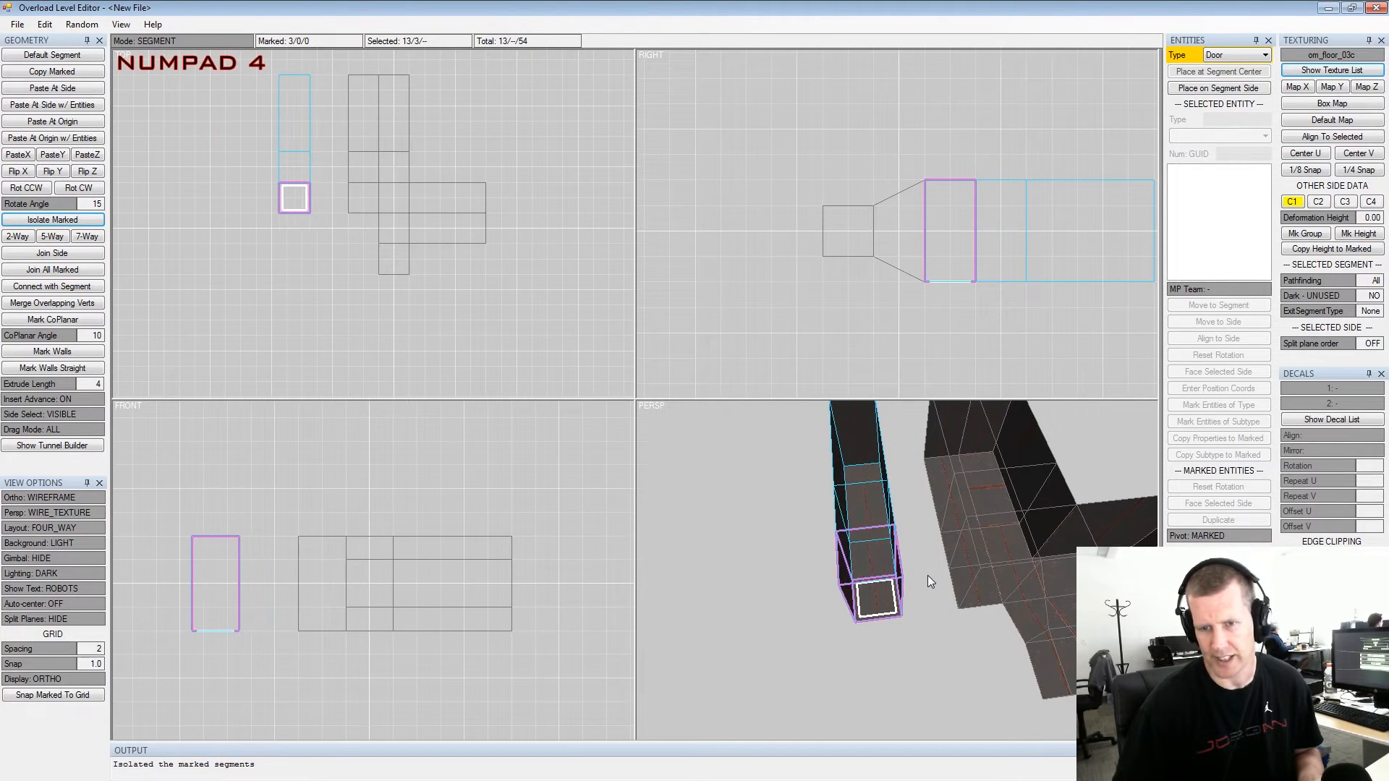
key(shift+space)
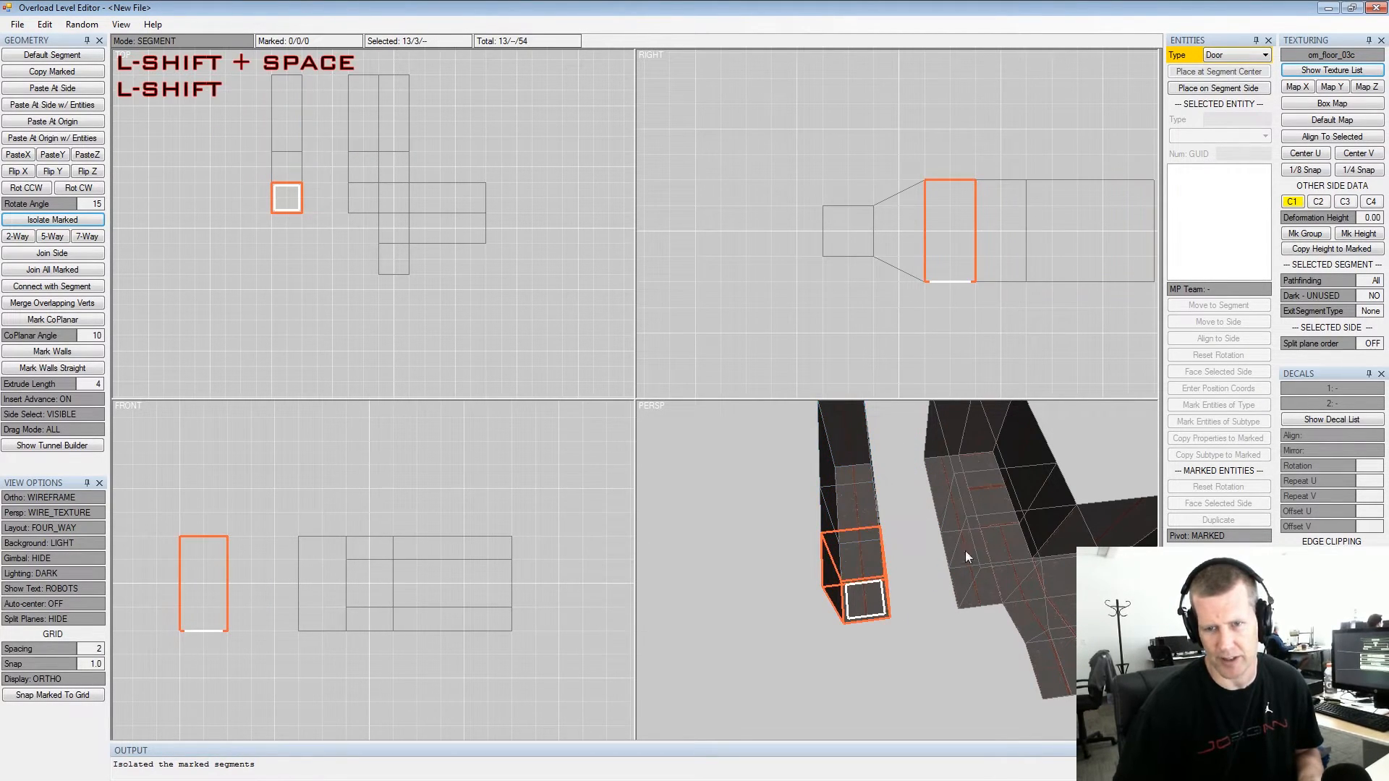
Insert a segment on the middle detached segment's side facing the main structure
key(alt+space)
alt+drag(969, 554, 1028, 459)
click(875, 539)
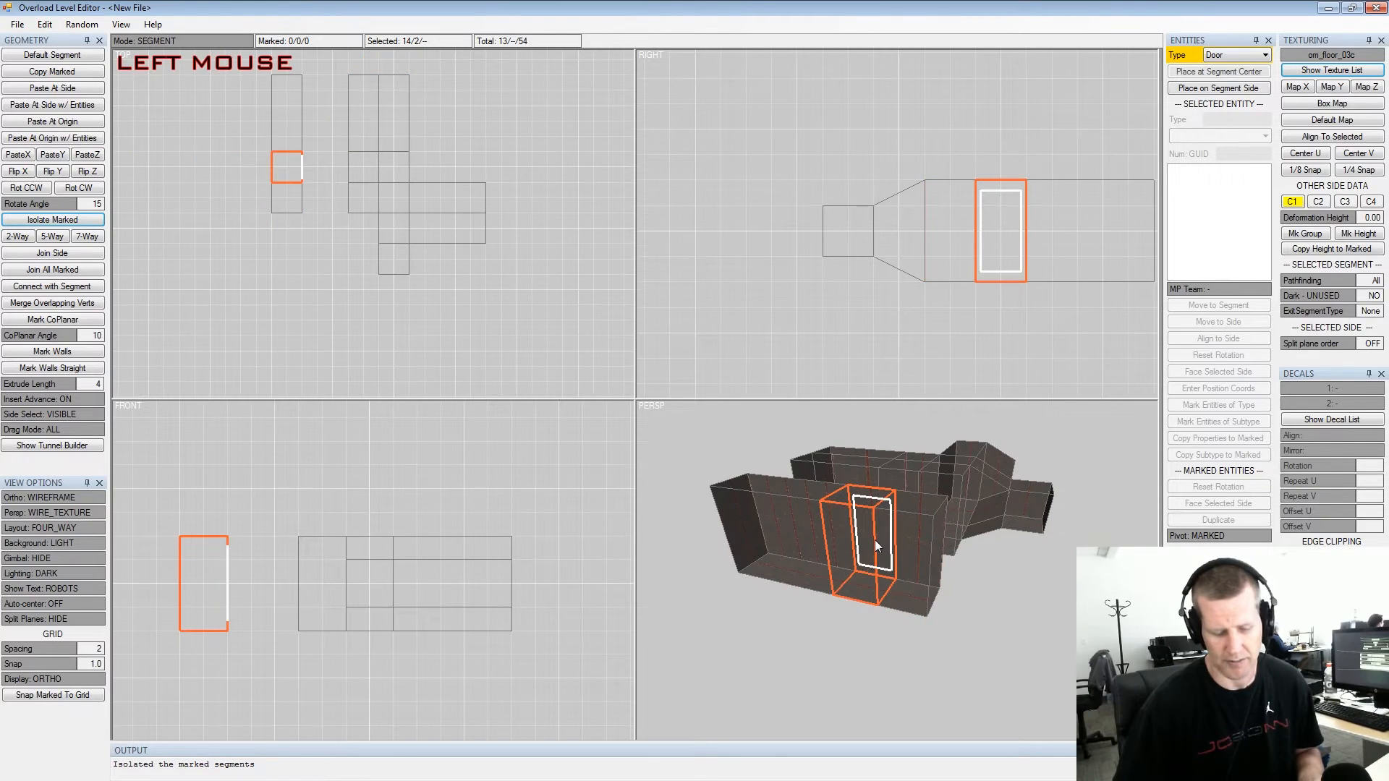
key(Insert)
In side mode, mark the main structure's wall opposite the new segment, join the new segment's end side to it and clear the mark
alt+drag(874, 540, 845, 536)
alt+scroll(846, 533, up, 3)
alt+middle_drag(847, 533, 911, 587)
alt+drag(911, 586, 941, 539)
click(882, 614)
key(Tab)
key(space)
click(920, 576)
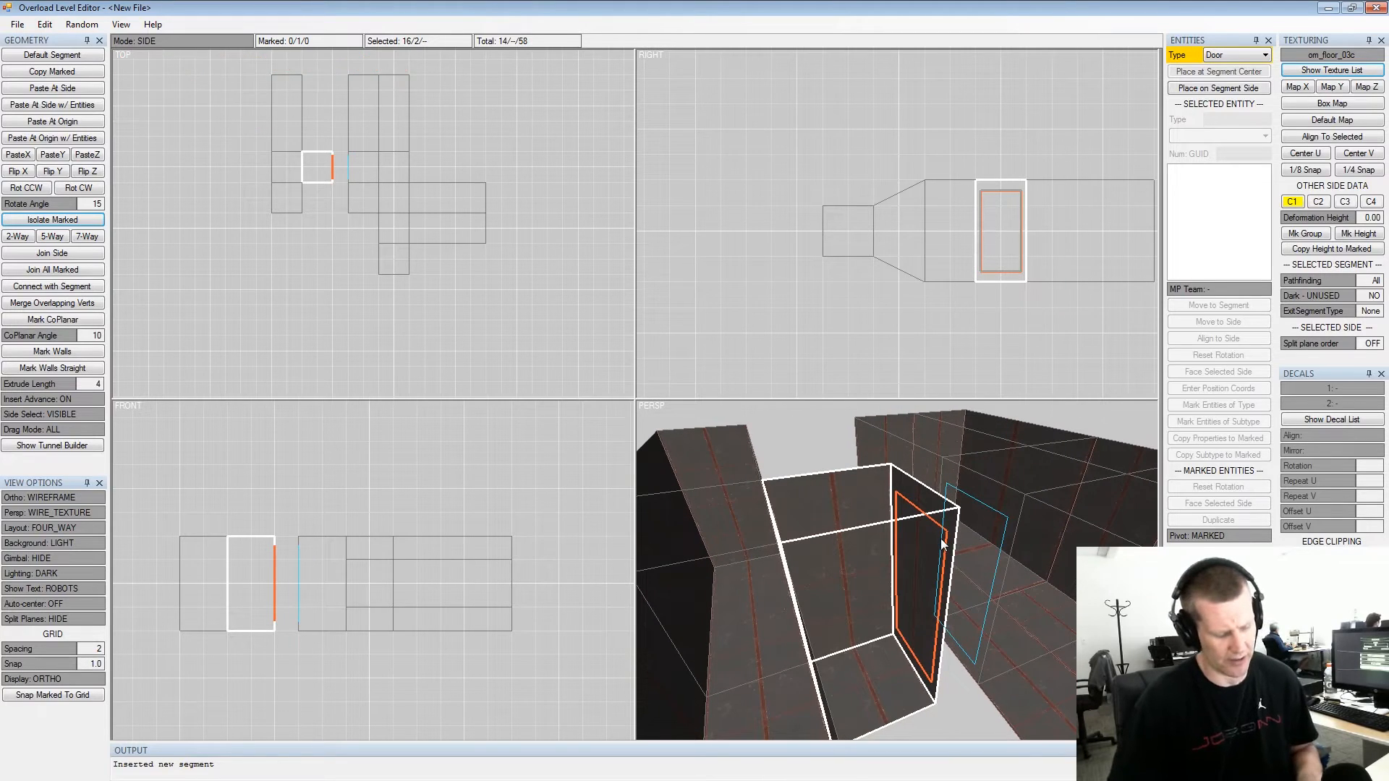
key(shift+j)
key(shift+space)
key(alt+space)
Examine the connecting segment from several angles, checking how it links the detached row to the main structure
alt+drag(941, 538, 1043, 494)
alt+middle_drag(1044, 493, 1015, 483)
alt+scroll(1016, 483, down, 2)
alt+drag(1015, 483, 947, 491)
scroll(945, 525, up, 3)
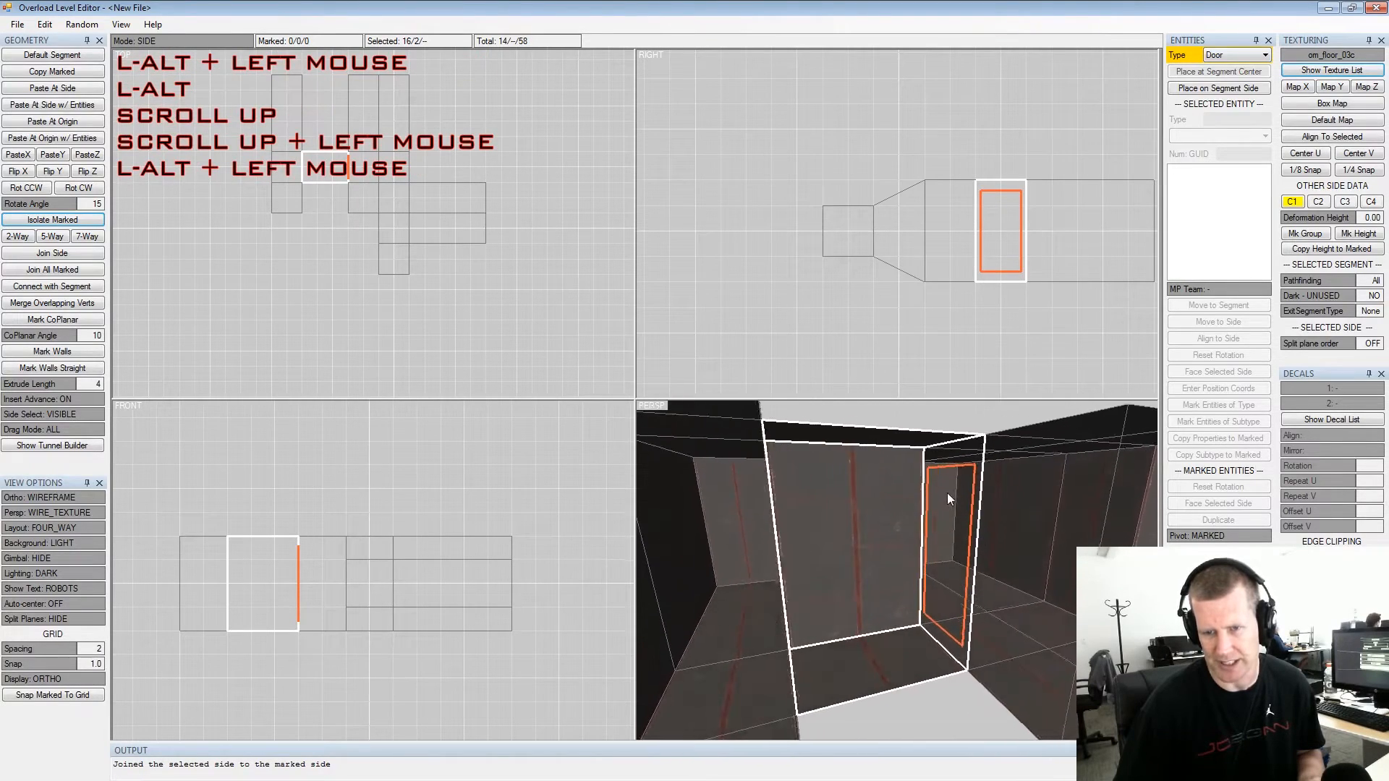
alt+middle_drag(945, 500, 889, 480)
alt+scroll(890, 481, down, 2)
alt+drag(890, 481, 958, 513)
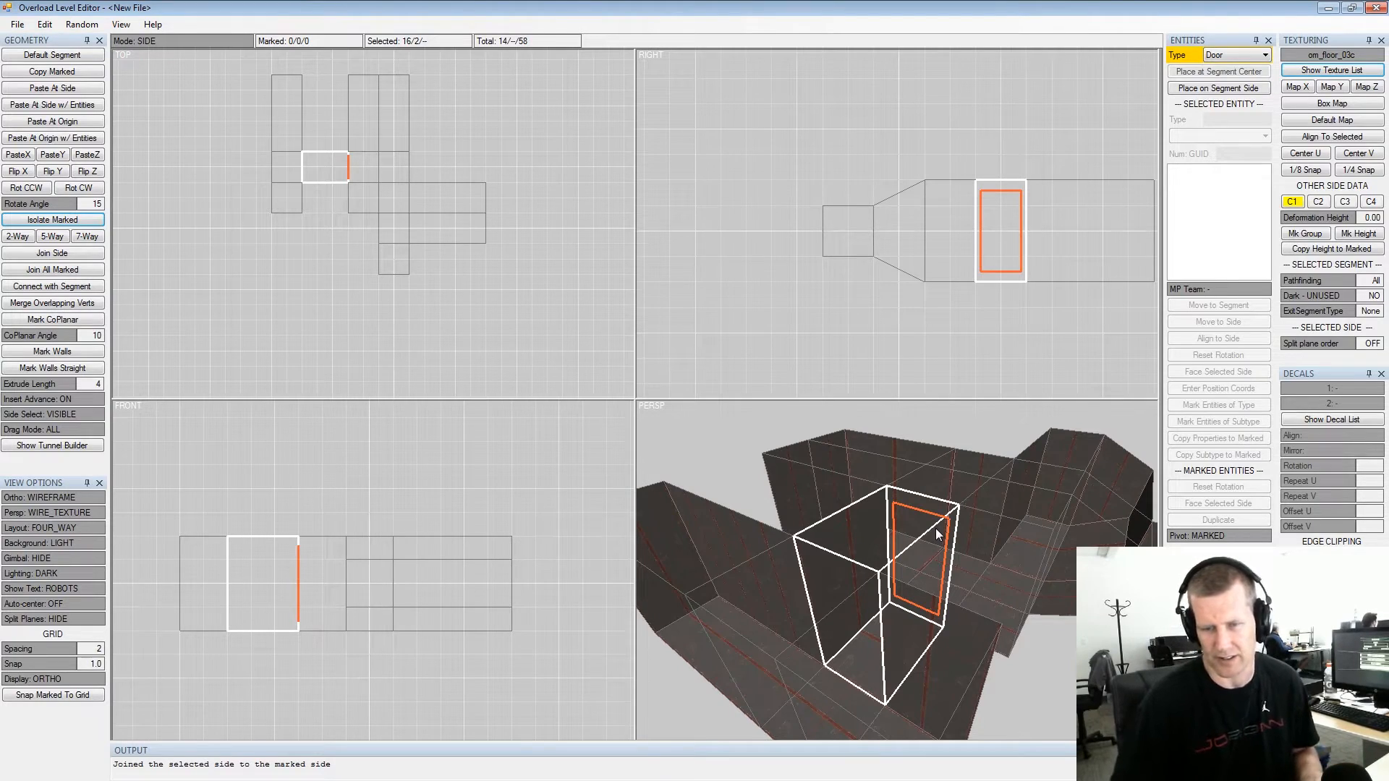
alt+drag(937, 535, 902, 516)
alt+scroll(911, 513, up, 3)
alt+scroll(878, 470, down, 3)
alt+scroll(987, 511, up, 3)
middle_drag(902, 515, 925, 465)
scroll(925, 465, down, 2)
alt+drag(926, 527, 972, 532)
alt+middle_drag(973, 531, 947, 510)
alt+drag(947, 510, 983, 534)
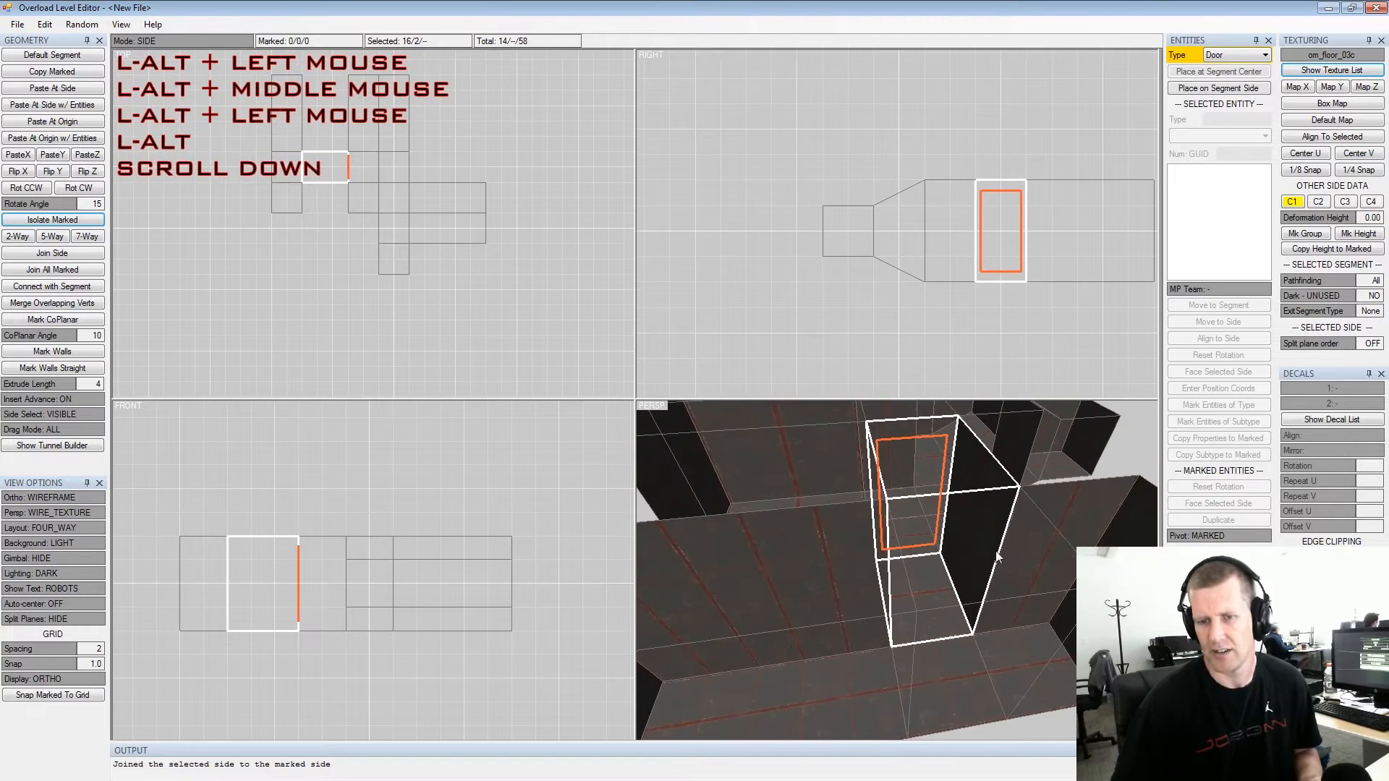
alt+middle_drag(983, 536, 1008, 548)
alt+scroll(1007, 549, down, 2)
alt+drag(1008, 548, 853, 552)
alt+scroll(852, 552, up, 3)
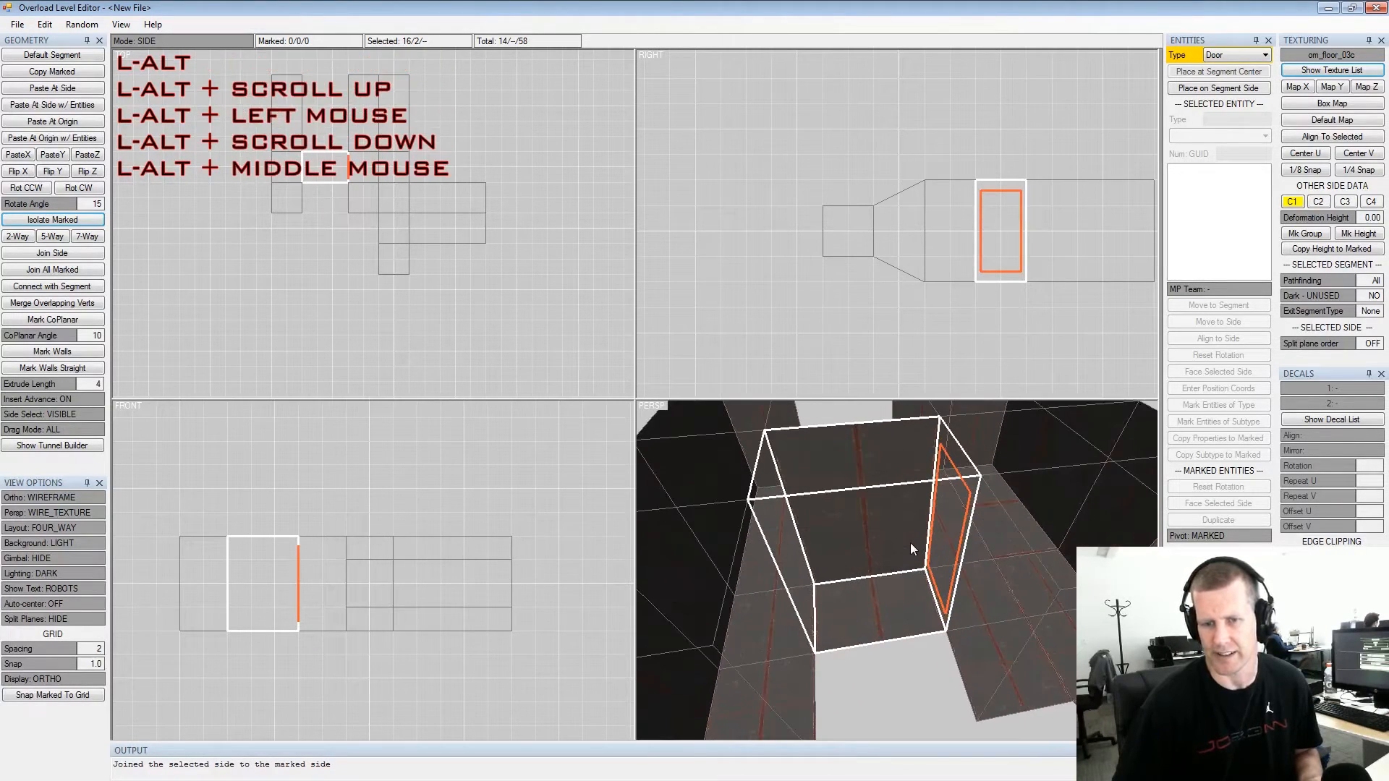
alt+middle_drag(910, 542, 891, 551)
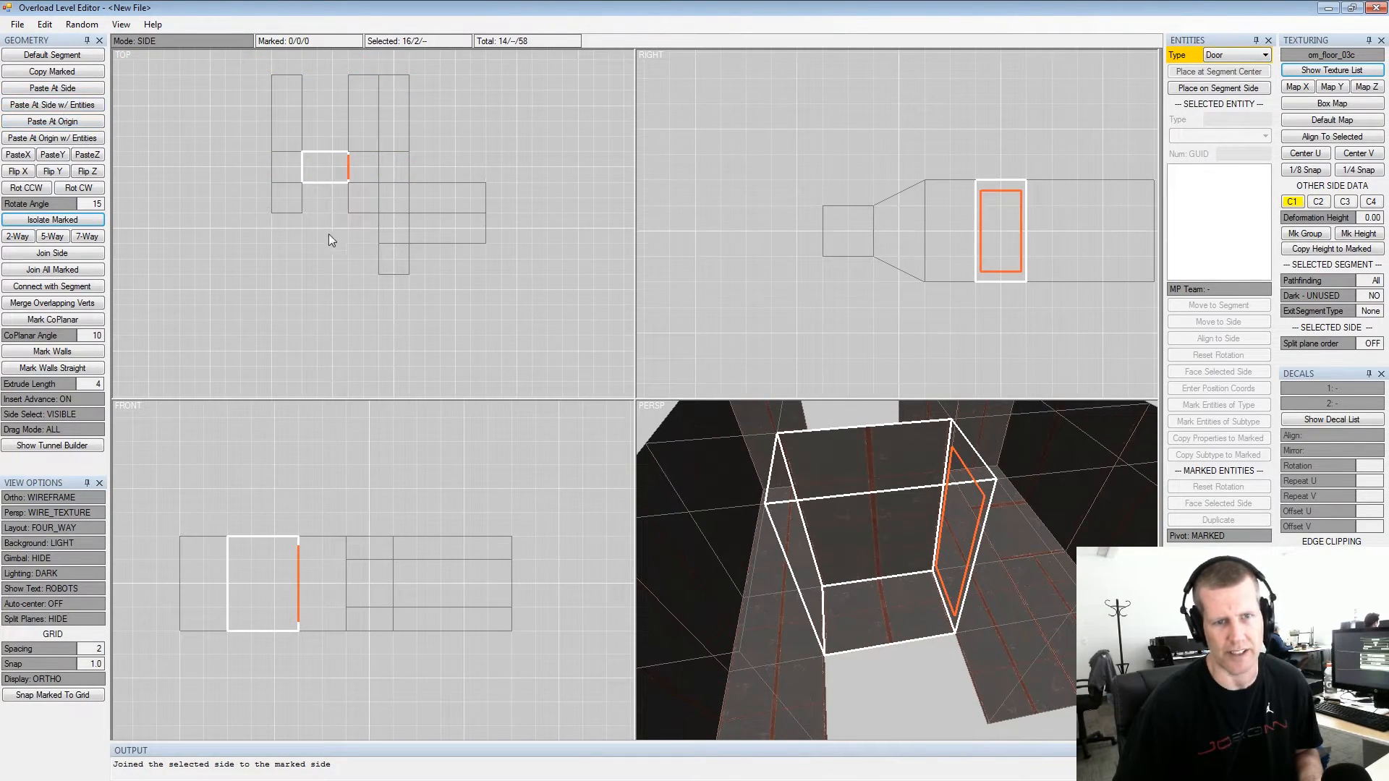
alt+drag(932, 530, 893, 504)
alt+middle_drag(893, 505, 889, 472)
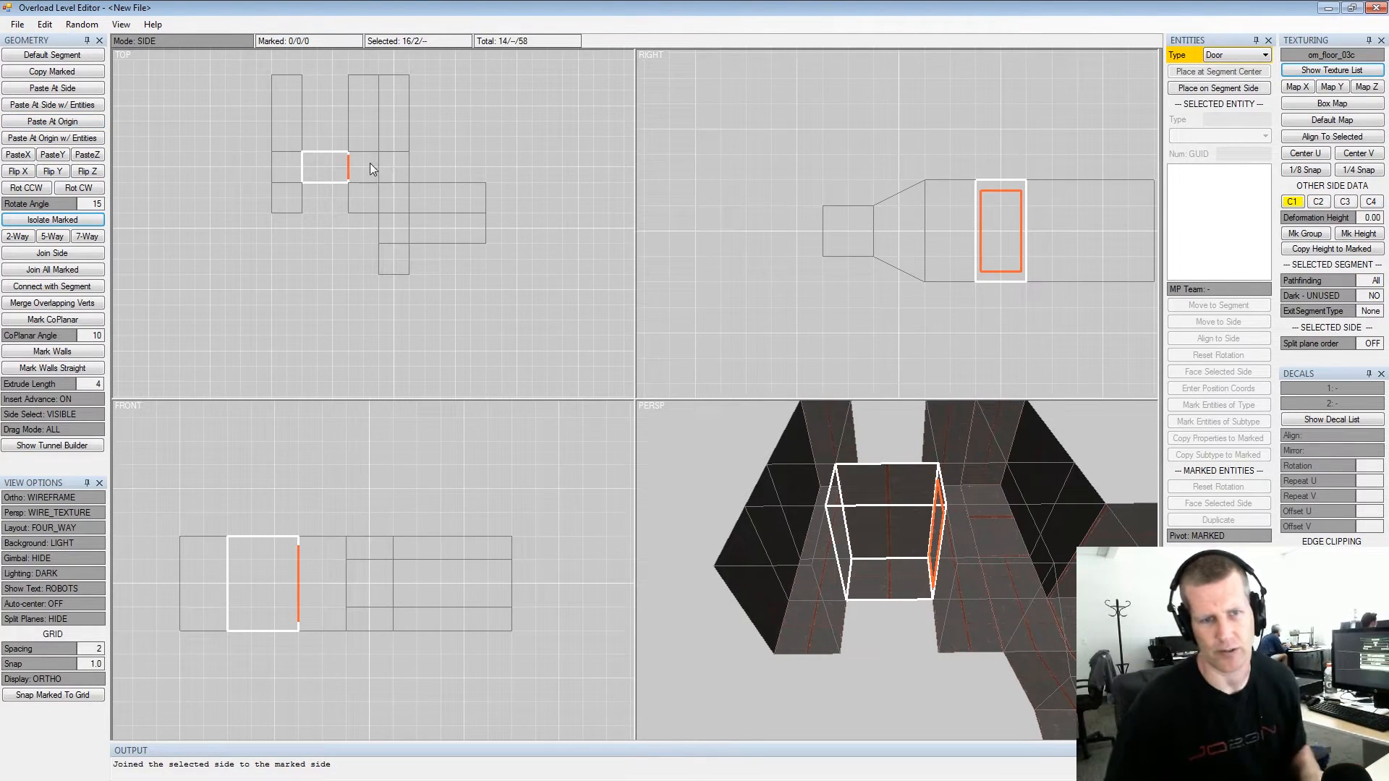
In segment mode, mark the three segments of the outer row and copy them
key(shift+space)
key(shift+space)
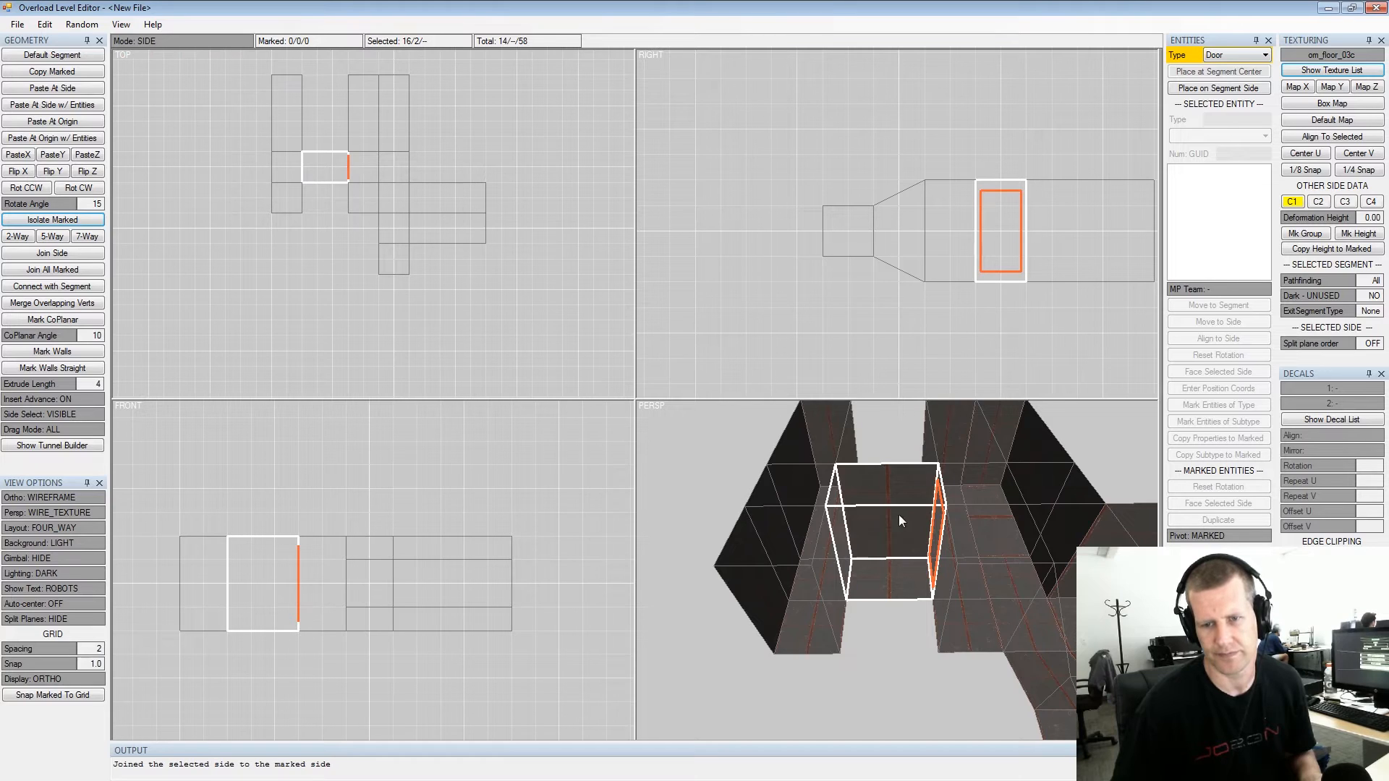
key(Tab)
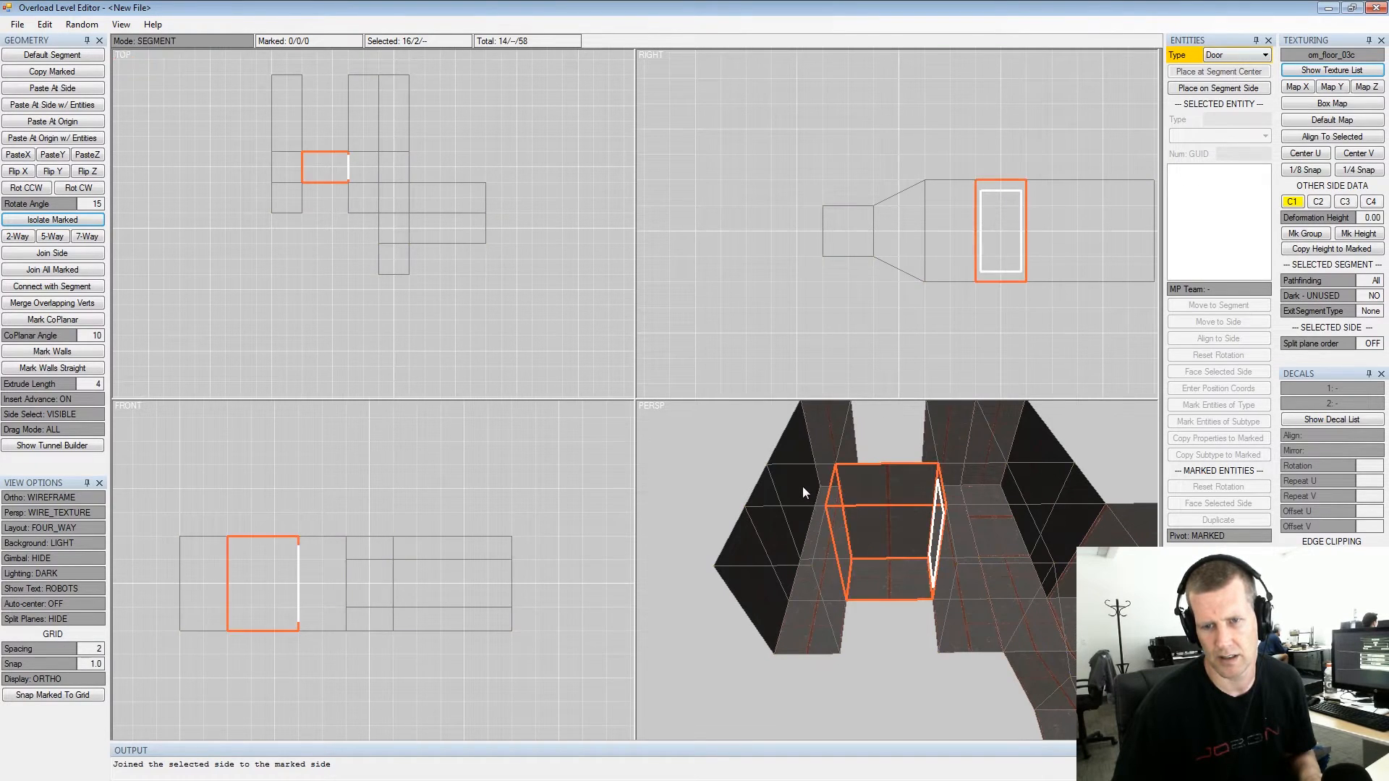
click(802, 486)
key(space)
click(776, 553)
key(space)
click(751, 593)
key(space)
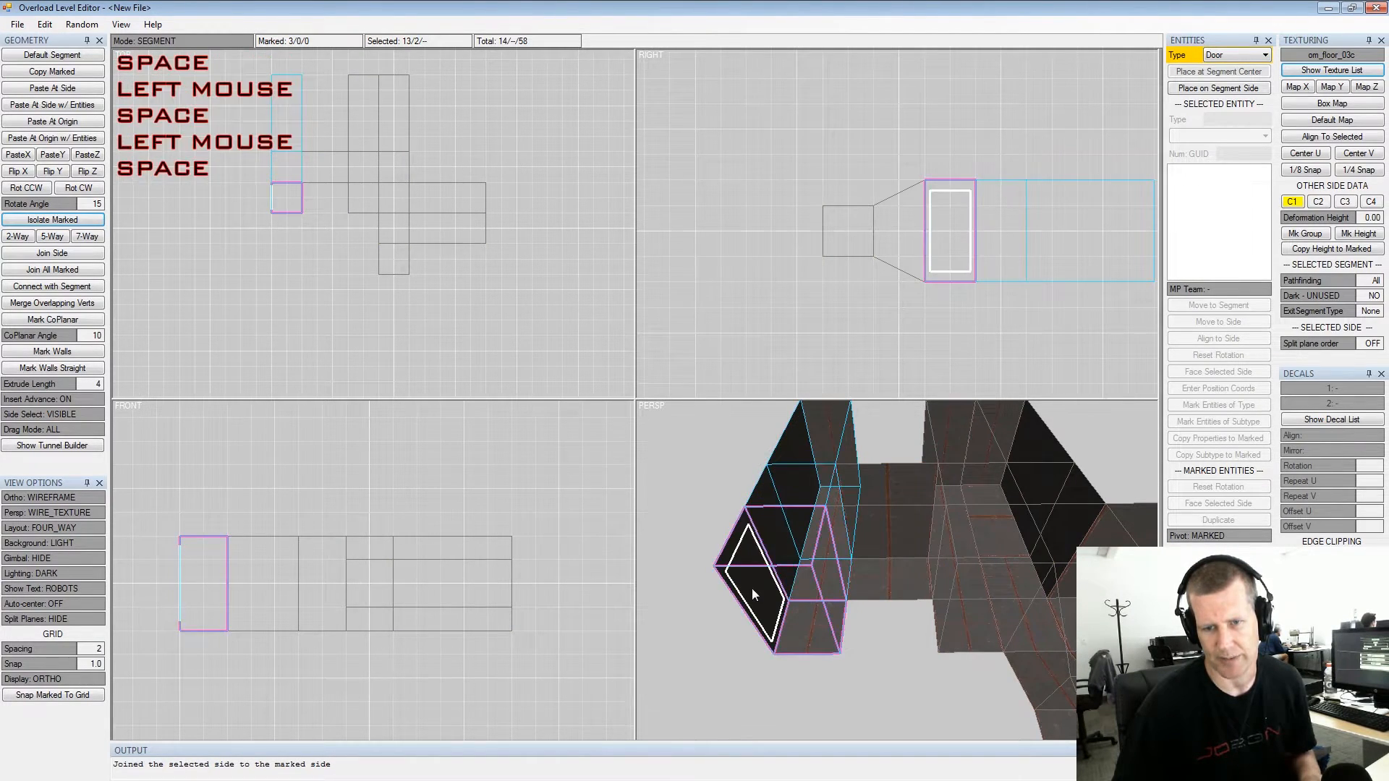
key(ctrl+c)
Paste the copied row at the origin and move the copy outward, clear of the original row
click(90, 123)
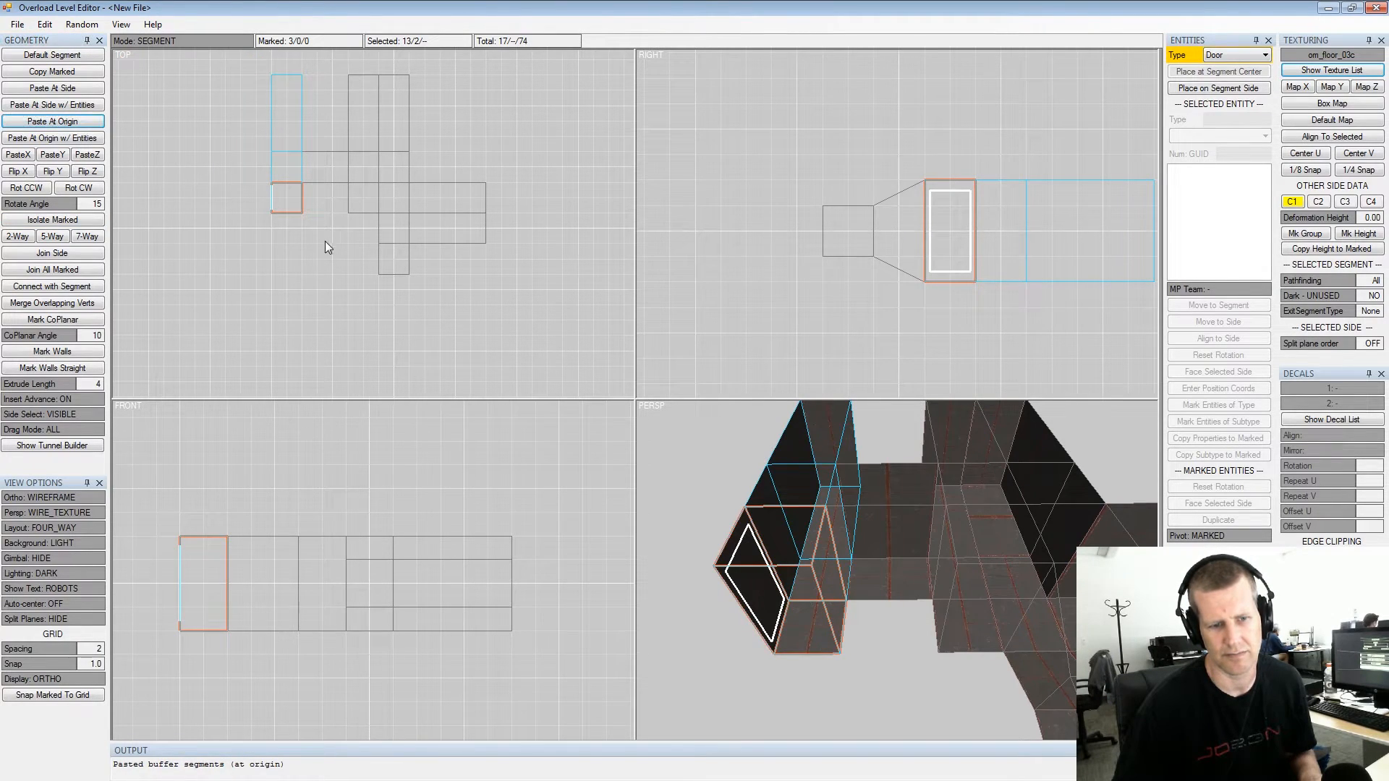
right_click(348, 188)
right_drag(341, 192, 288, 190)
Examine the separate pasted row beside the connected structure from several angles, clearing the marks
alt+drag(757, 446, 878, 448)
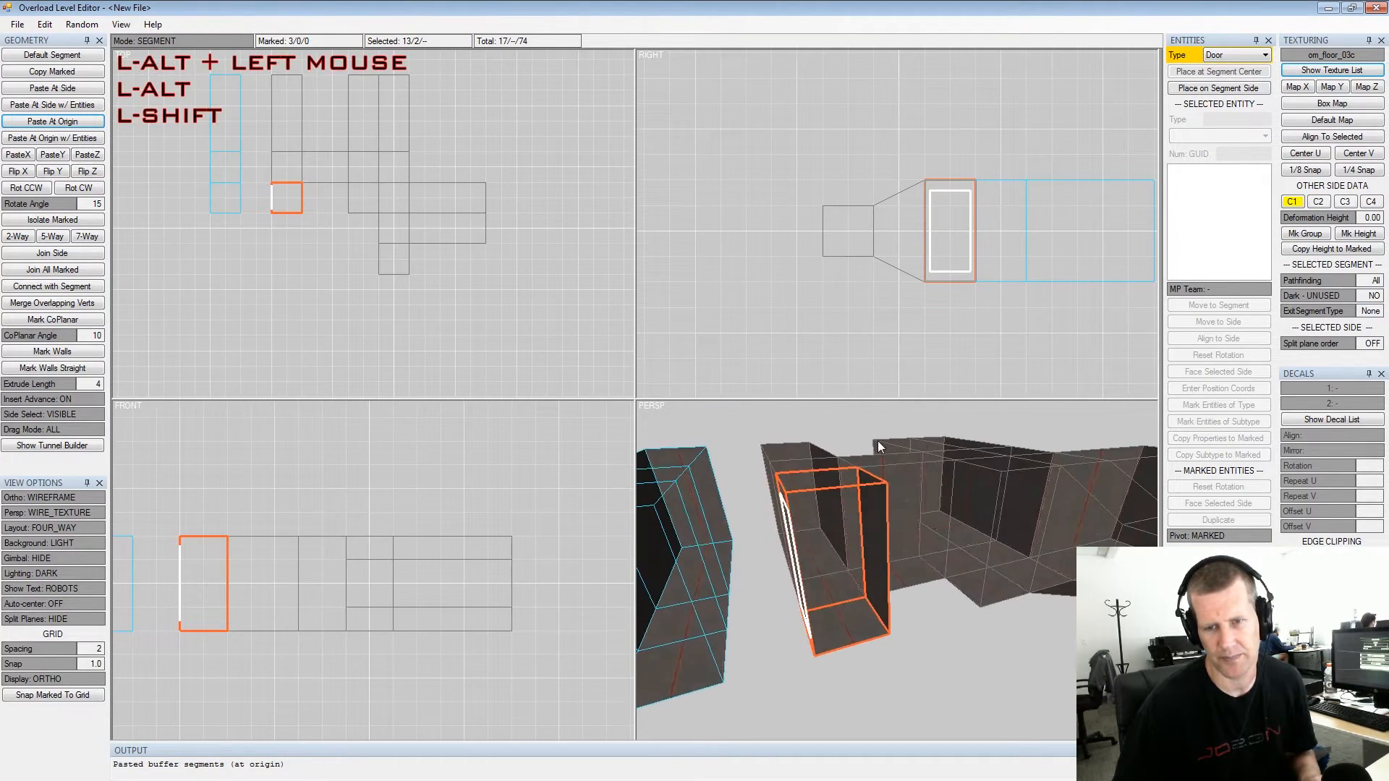
alt+middle_drag(878, 447, 932, 428)
alt+scroll(932, 429, down, 1)
alt+drag(933, 429, 920, 482)
alt+middle_drag(921, 481, 883, 489)
alt+scroll(878, 489, up, 1)
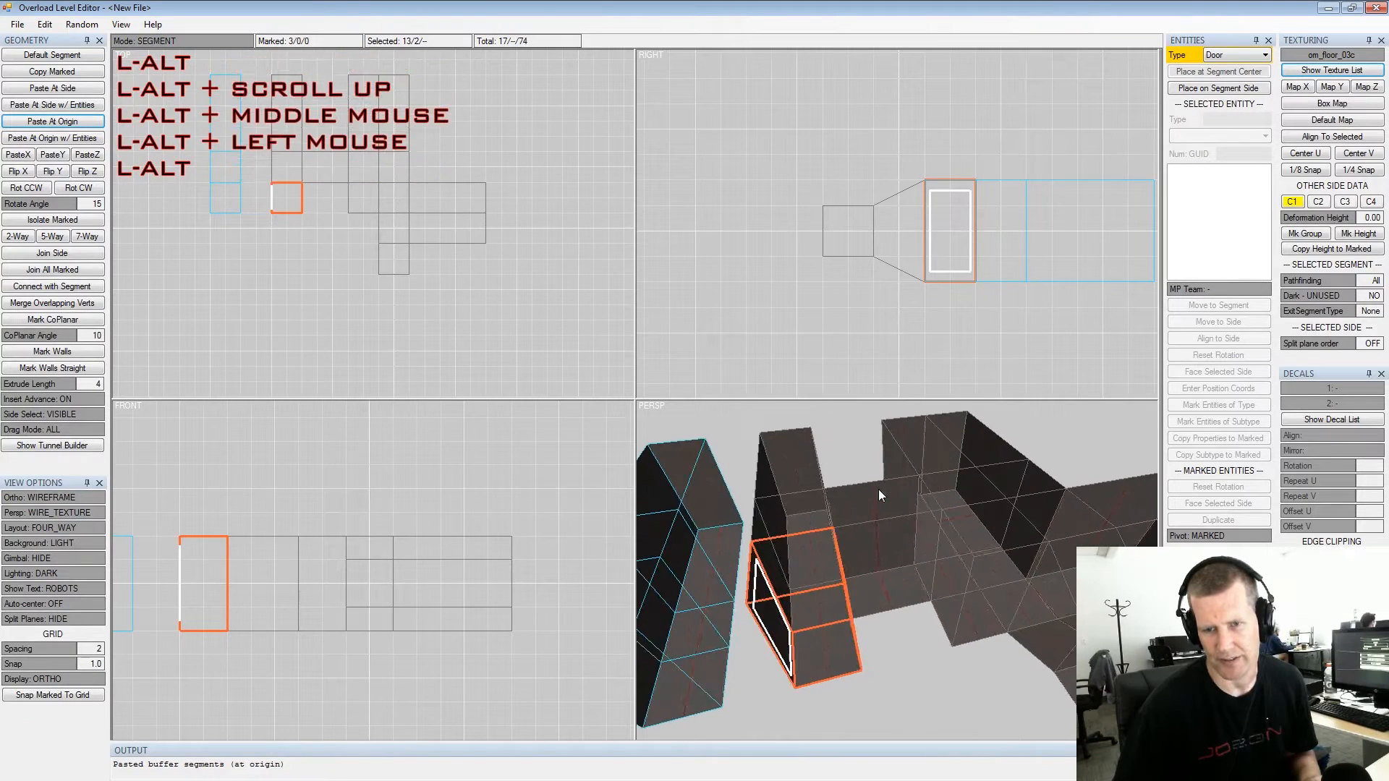
alt+drag(878, 490, 871, 470)
alt+middle_drag(871, 470, 879, 488)
alt+scroll(880, 488, down, 1)
alt+drag(880, 489, 851, 519)
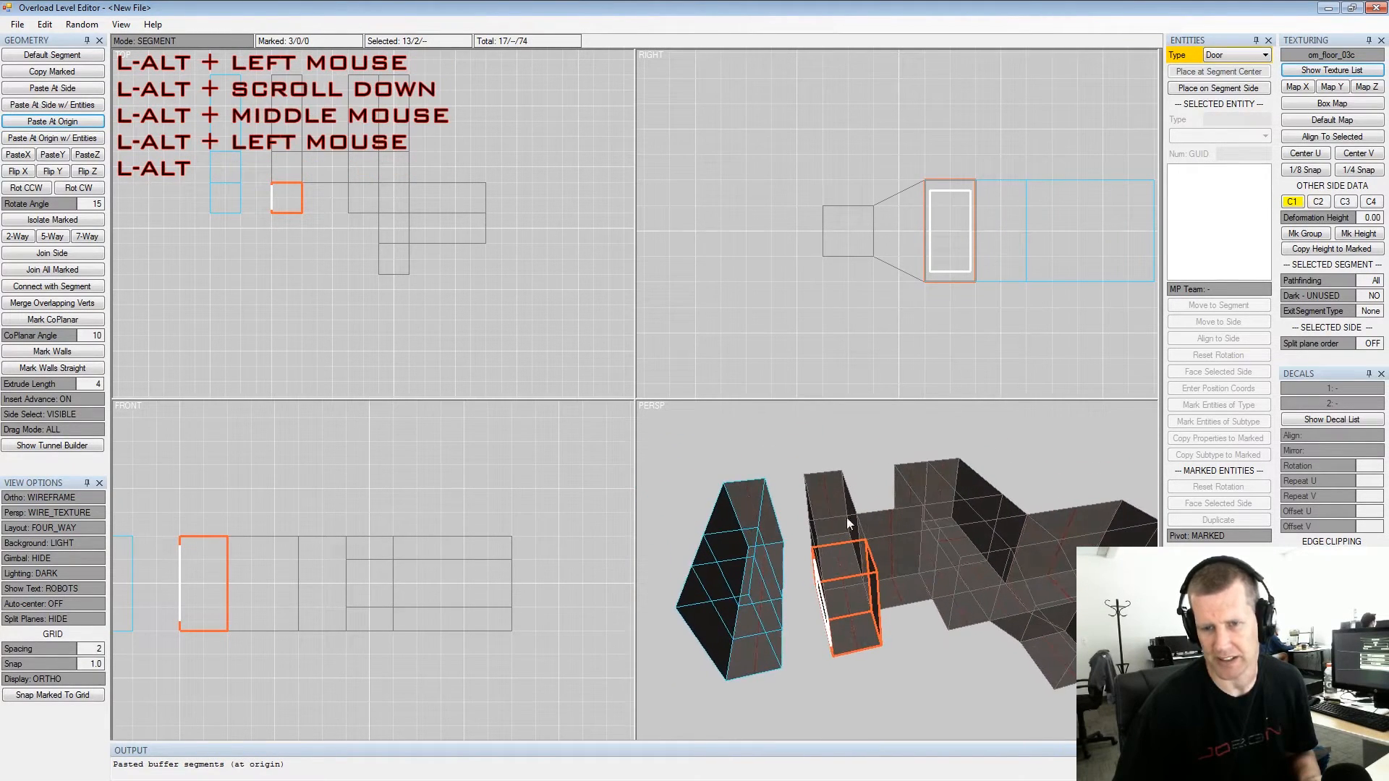
alt+scroll(850, 520, up, 2)
click(836, 531)
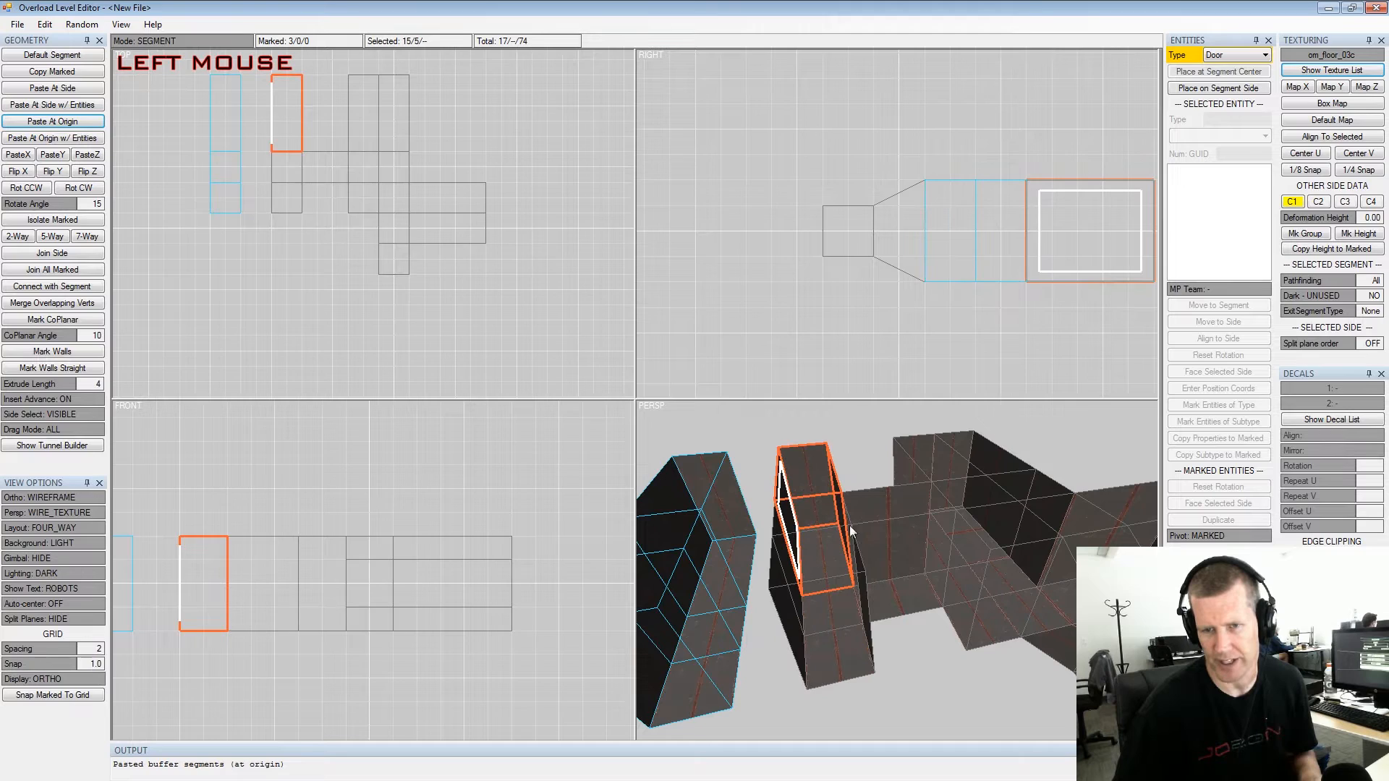
click(951, 475)
alt+drag(956, 505, 889, 505)
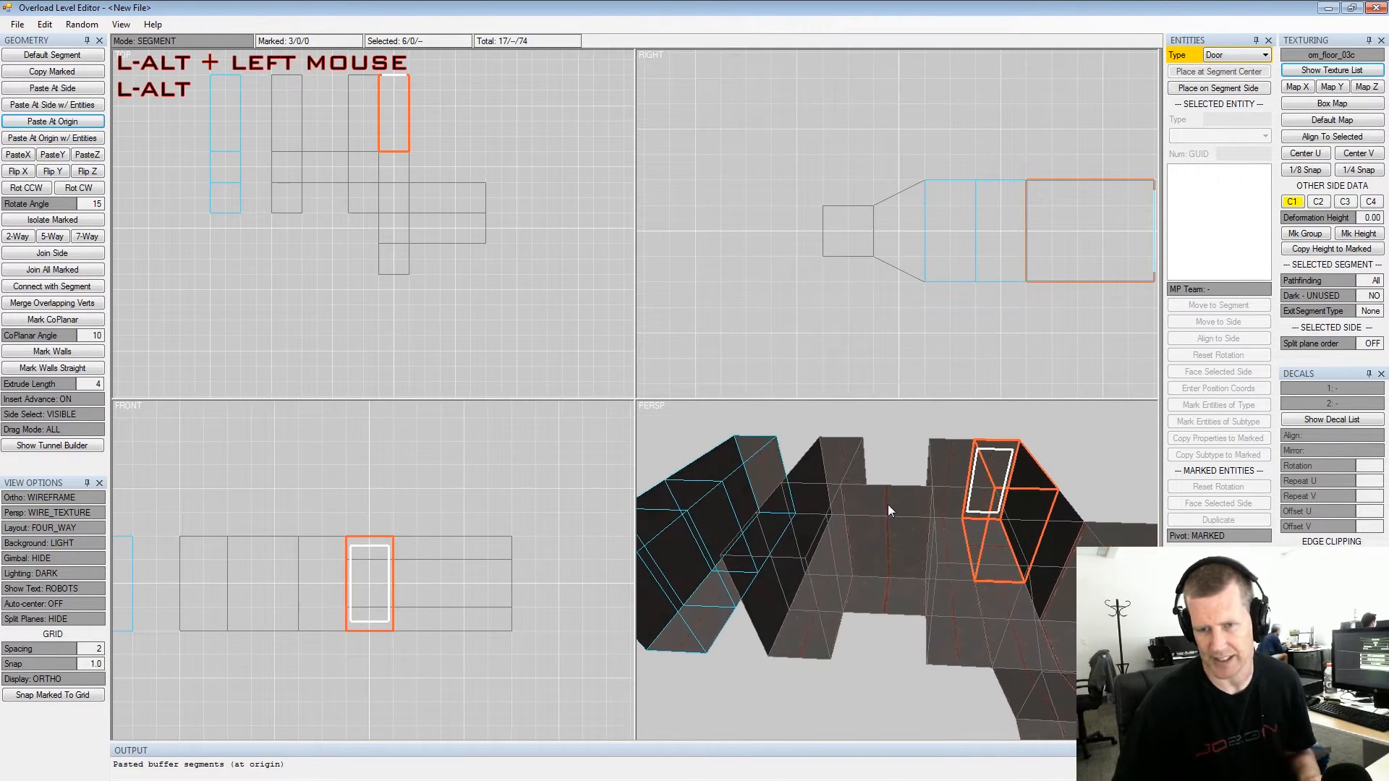
alt+middle_drag(888, 505, 928, 438)
alt+drag(929, 437, 855, 542)
key(shift+space)
alt+middle_drag(855, 541, 870, 513)
alt+scroll(870, 513, down, 3)
alt+drag(870, 513, 859, 454)
alt+scroll(904, 462, up, 2)
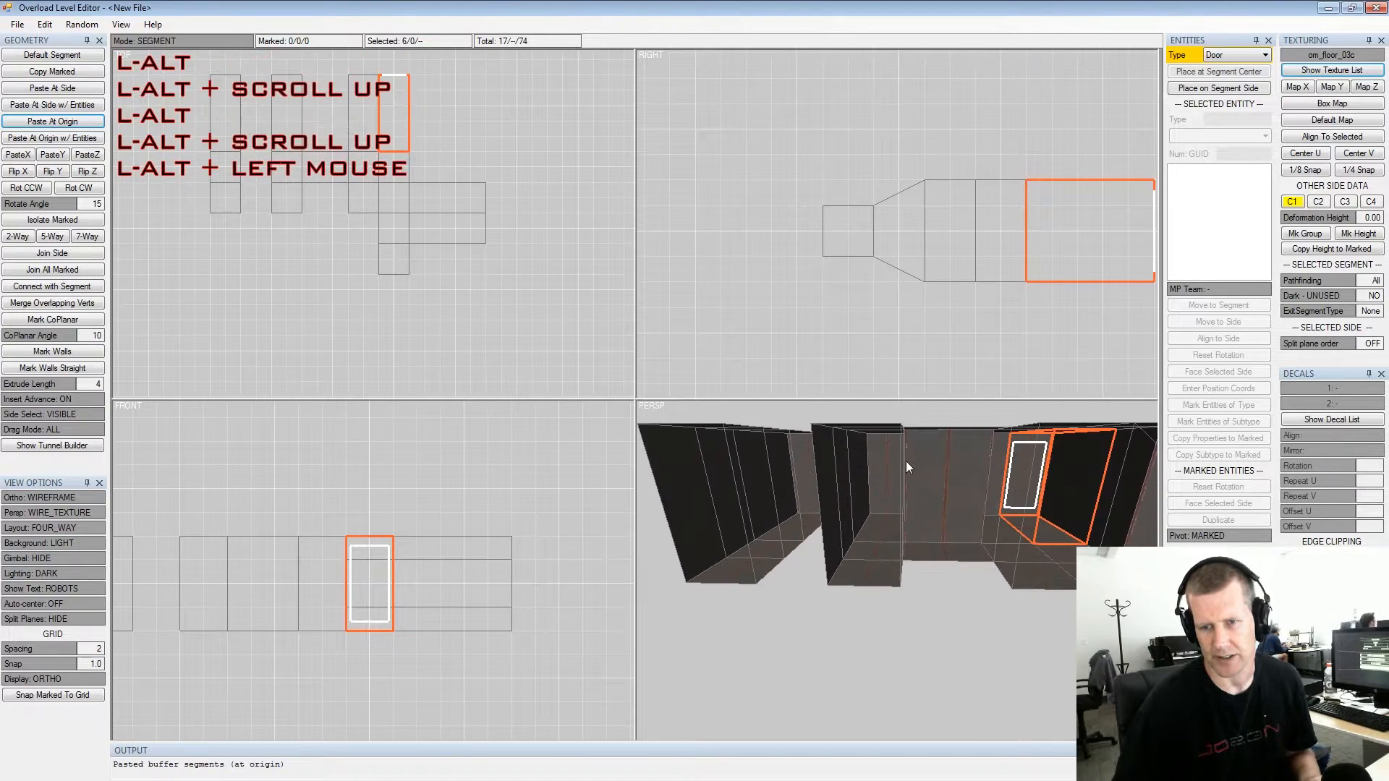
alt+middle_drag(904, 460, 857, 507)
shift+middle_click(858, 508)
Mark all segments in the level, copy them and delete the originals
key(shift+space)
key(ctrl+space)
key(ctrl+c)
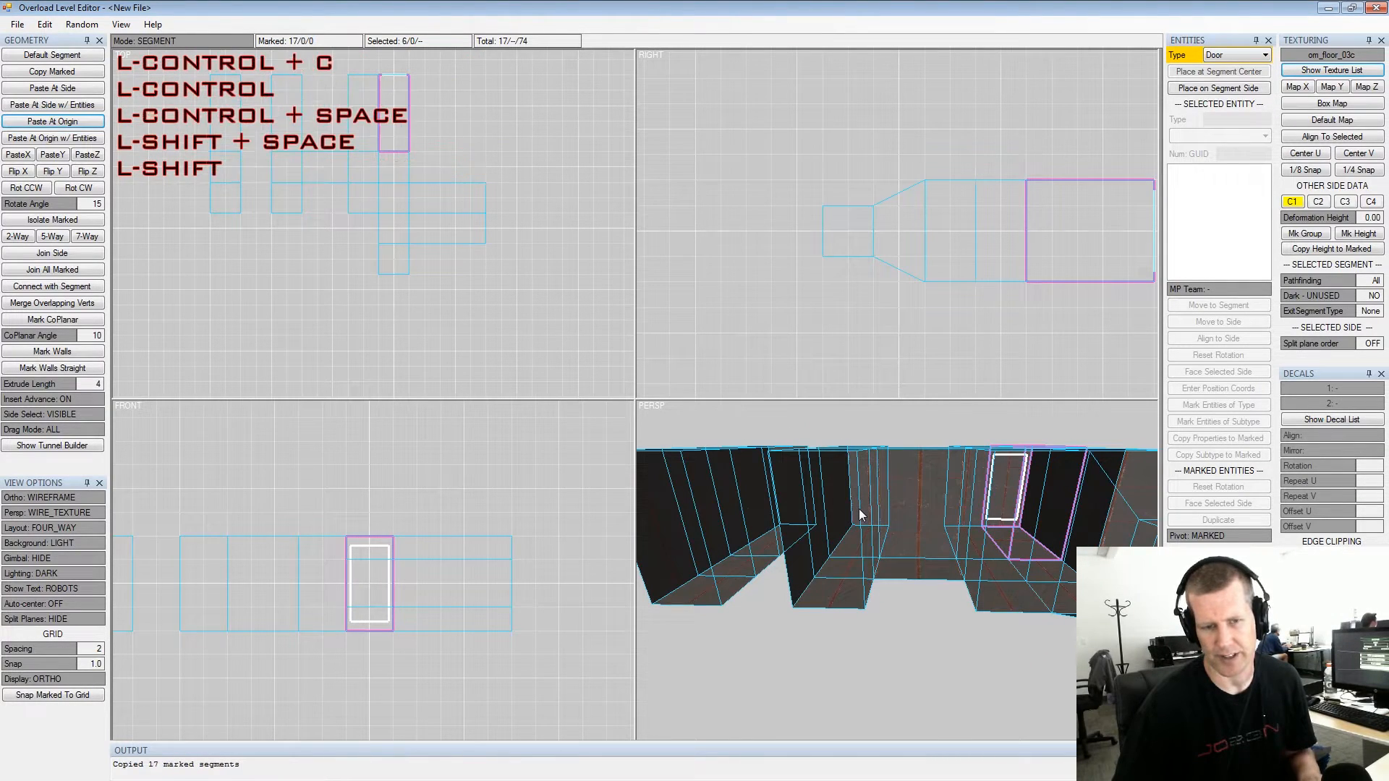
key(c)
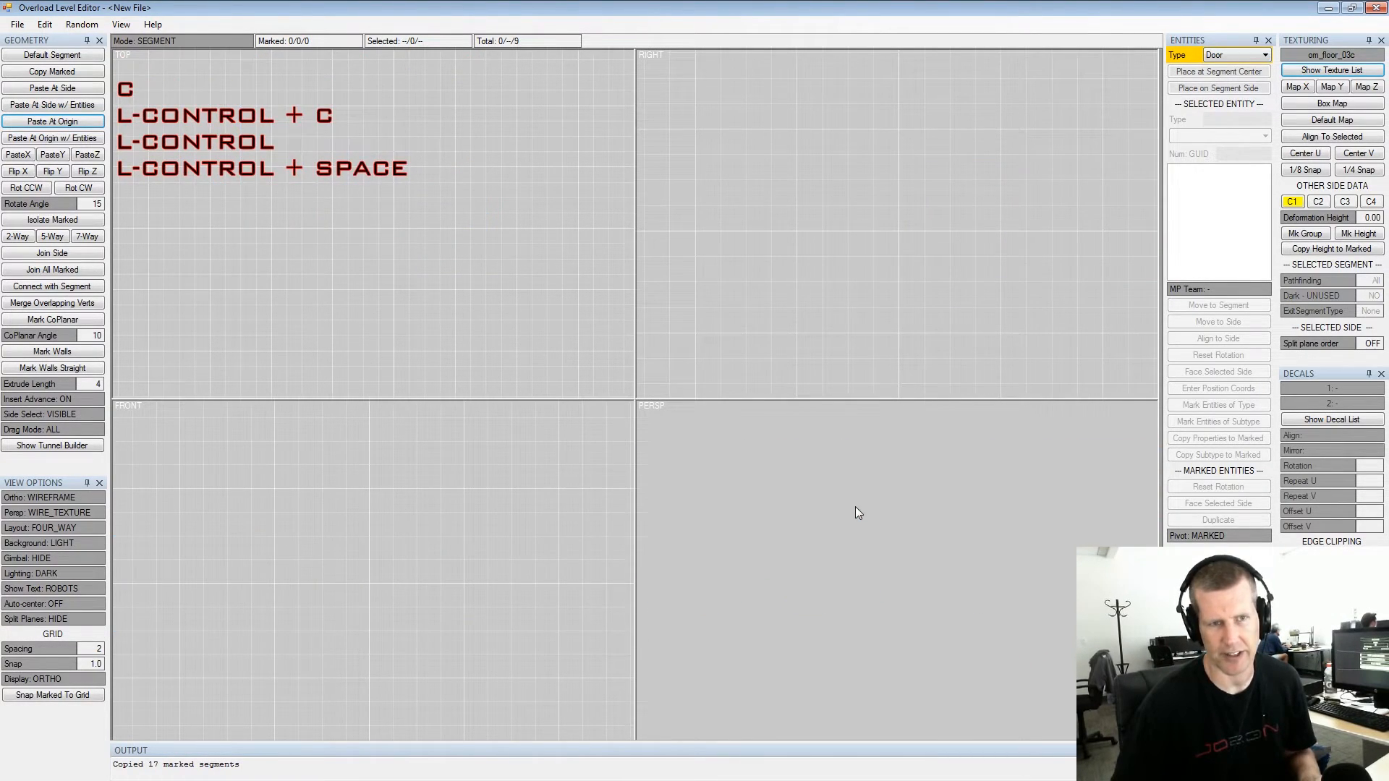
Paste the copied segments back into the empty level at the origin and clear the marks
click(52, 121)
alt+drag(913, 464, 965, 509)
alt+middle_drag(966, 508, 905, 520)
alt+scroll(905, 518, down, 4)
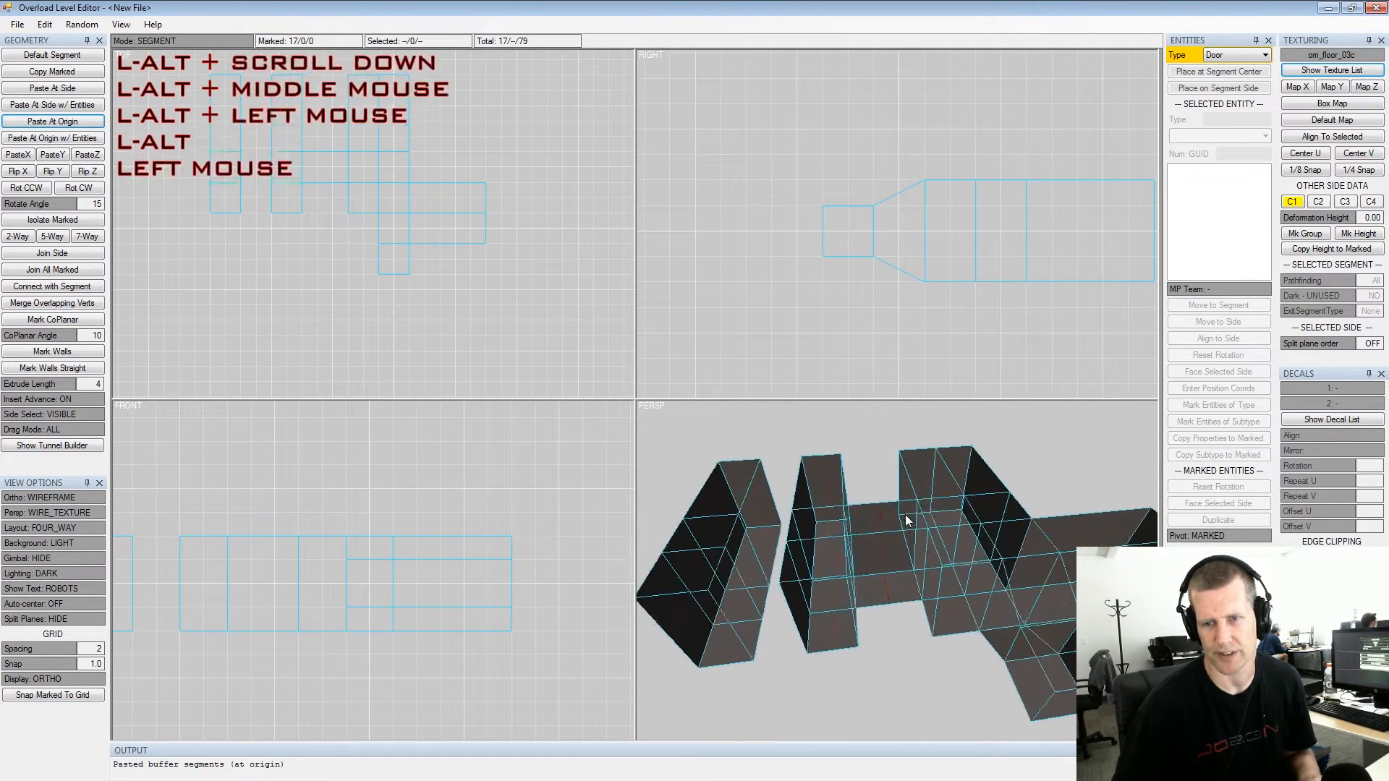
click(999, 473)
alt+drag(999, 473, 984, 483)
alt+scroll(983, 483, up, 3)
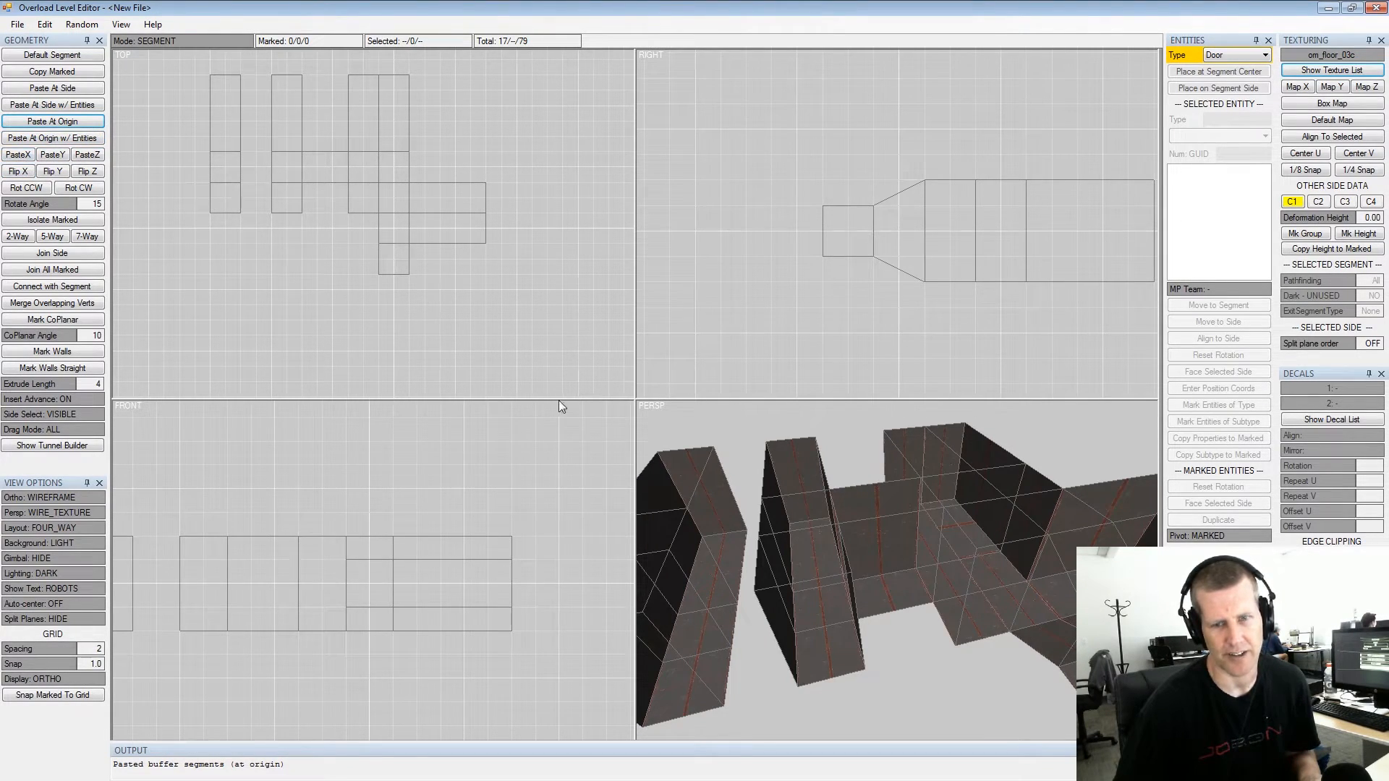
Mark the segments branching off the outer side of the central column and delete them
alt+drag(998, 579, 980, 585)
alt+middle_drag(980, 586, 917, 554)
alt+drag(917, 553, 825, 542)
alt+scroll(879, 593, down, 2)
alt+drag(880, 594, 935, 573)
alt+middle_drag(935, 574, 858, 510)
alt+drag(858, 510, 867, 532)
drag(861, 480, 837, 690)
key(Delete)
Mark the segments on one side of the central column, leaving the column itself unmarked, and copy them
alt+middle_drag(836, 690, 975, 657)
alt+drag(975, 657, 1005, 640)
alt+middle_drag(1006, 640, 980, 581)
alt+drag(980, 581, 904, 582)
alt+middle_drag(904, 582, 755, 484)
drag(737, 431, 997, 642)
alt+middle_drag(961, 581, 923, 571)
alt+drag(922, 571, 871, 564)
key(ctrl+c)
Paste a copy of the segments mirrored along X onto the opposite side of the central column
scroll(910, 481, up, 2)
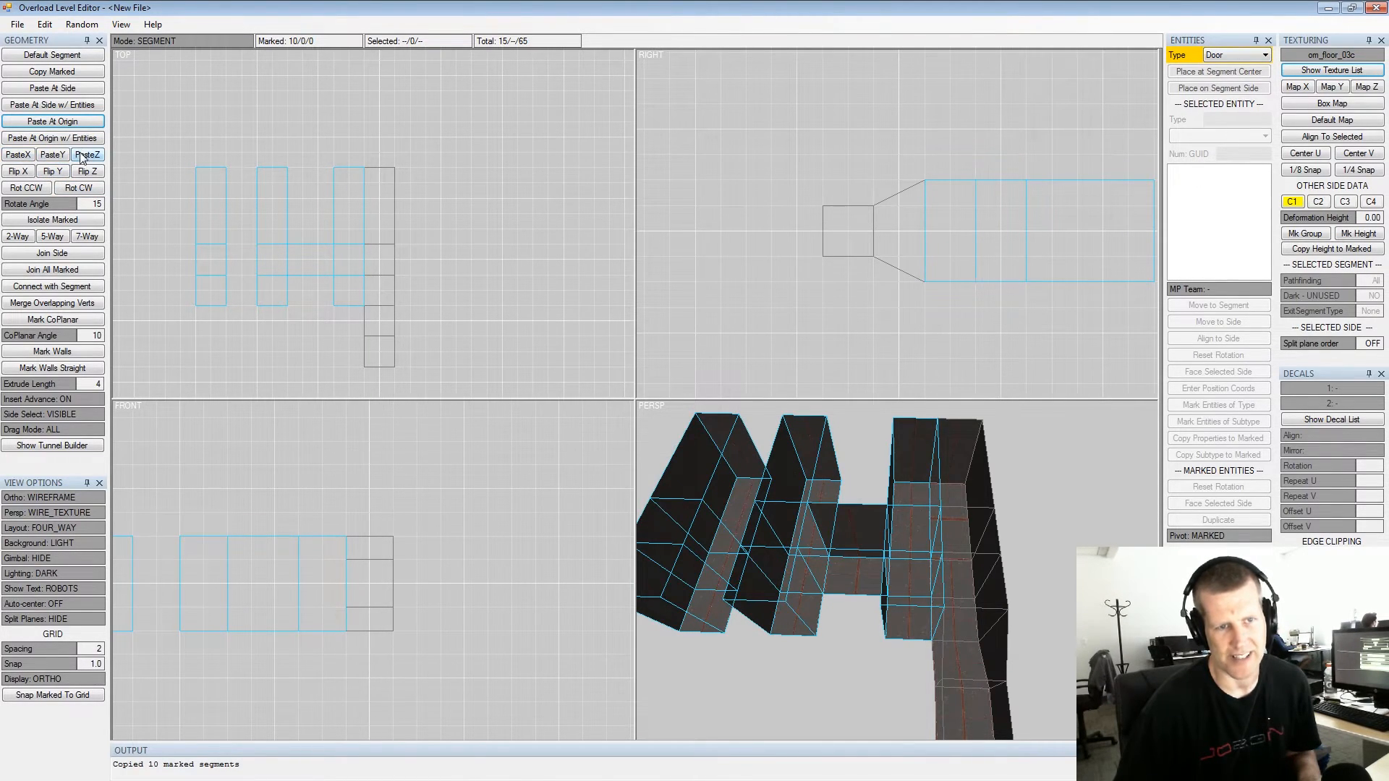
middle_drag(315, 325, 250, 288)
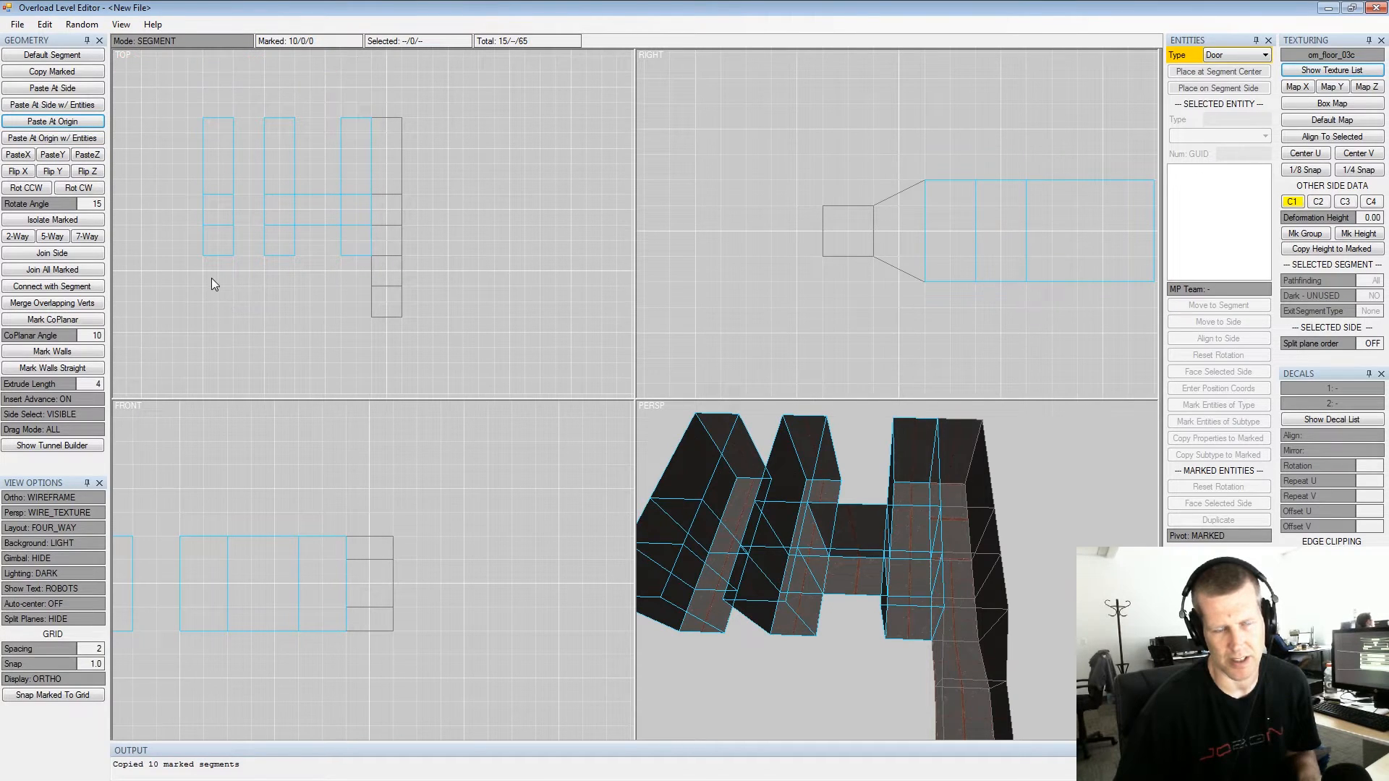
scroll(382, 281, up, 1)
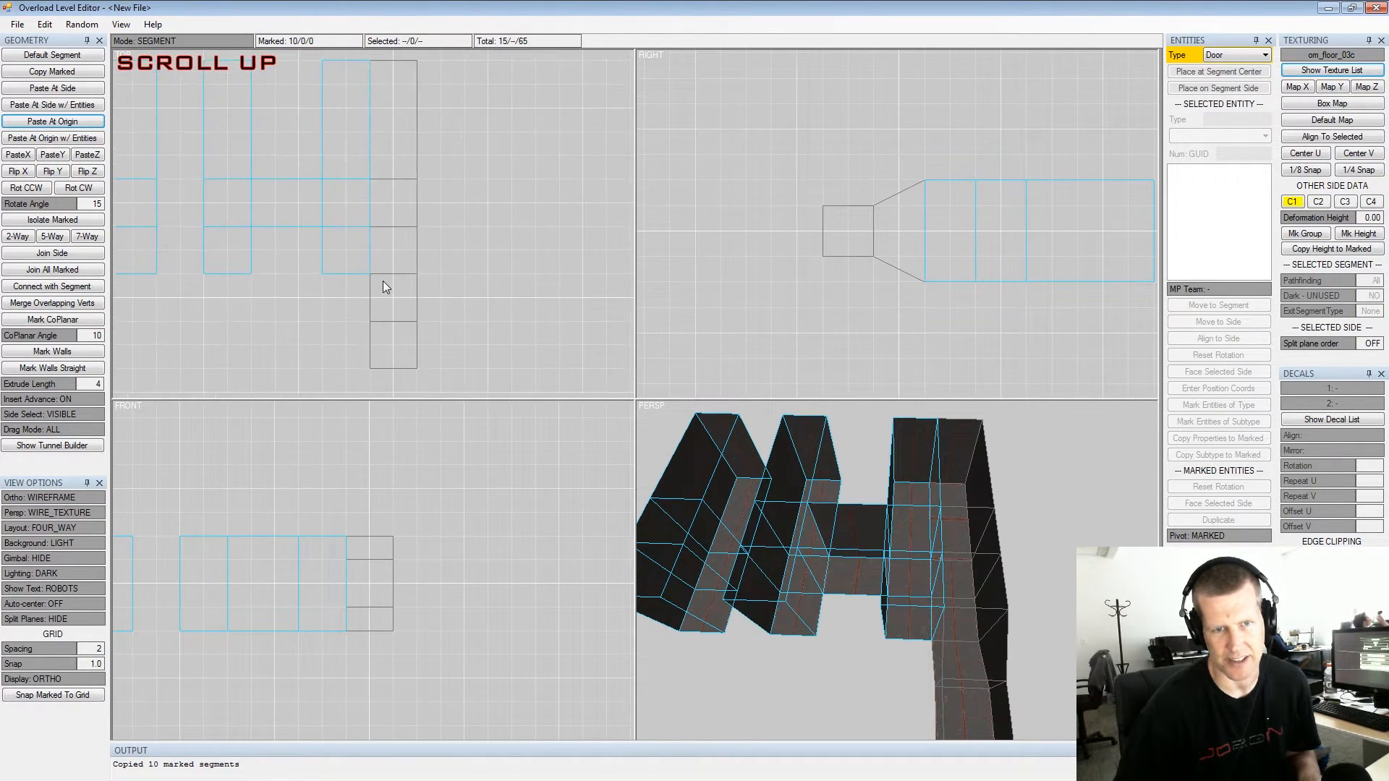
scroll(382, 281, down, 5)
scroll(382, 273, down, 1)
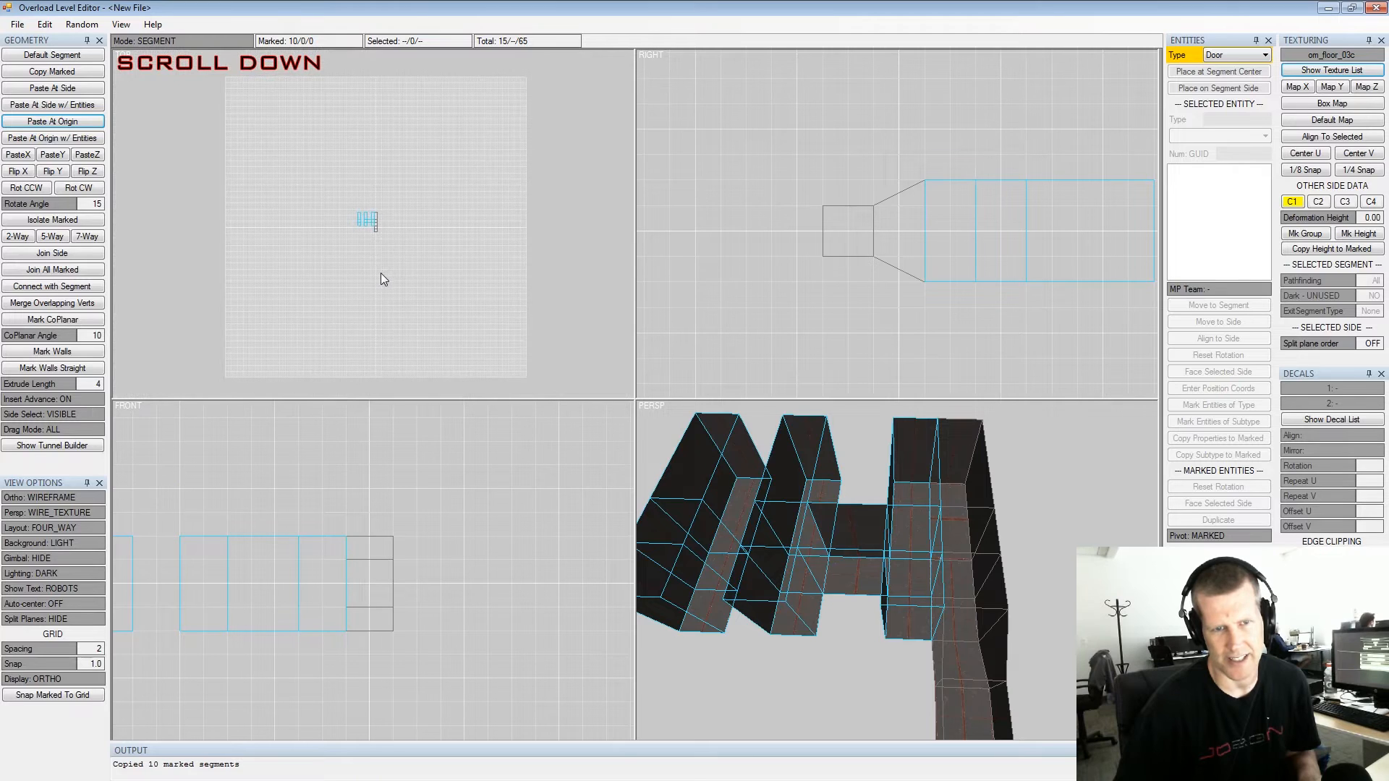
scroll(381, 273, up, 1)
scroll(369, 231, up, 4)
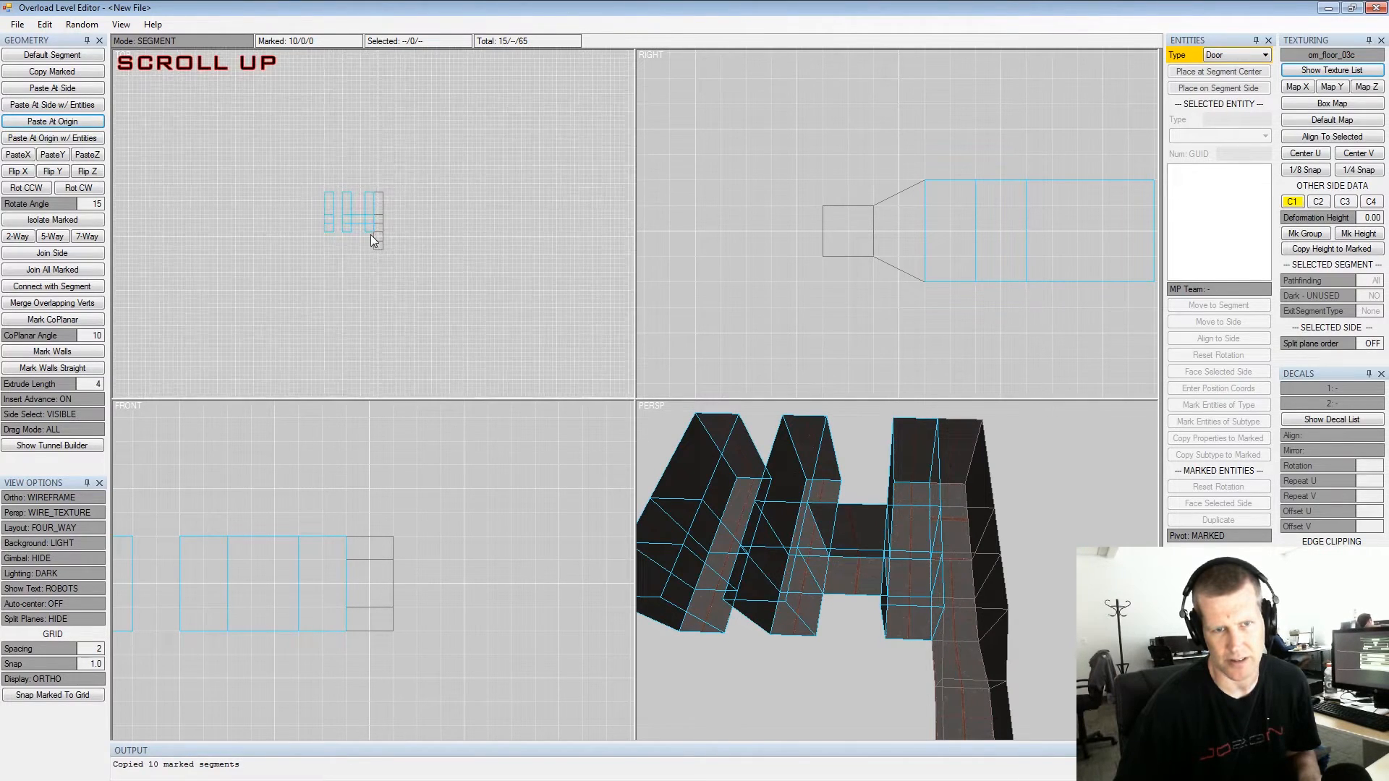
mouse_move(375, 279)
middle_down()
mouse_move(387, 288)
mouse_move(358, 282)
mouse_move(380, 288)
middle_up()
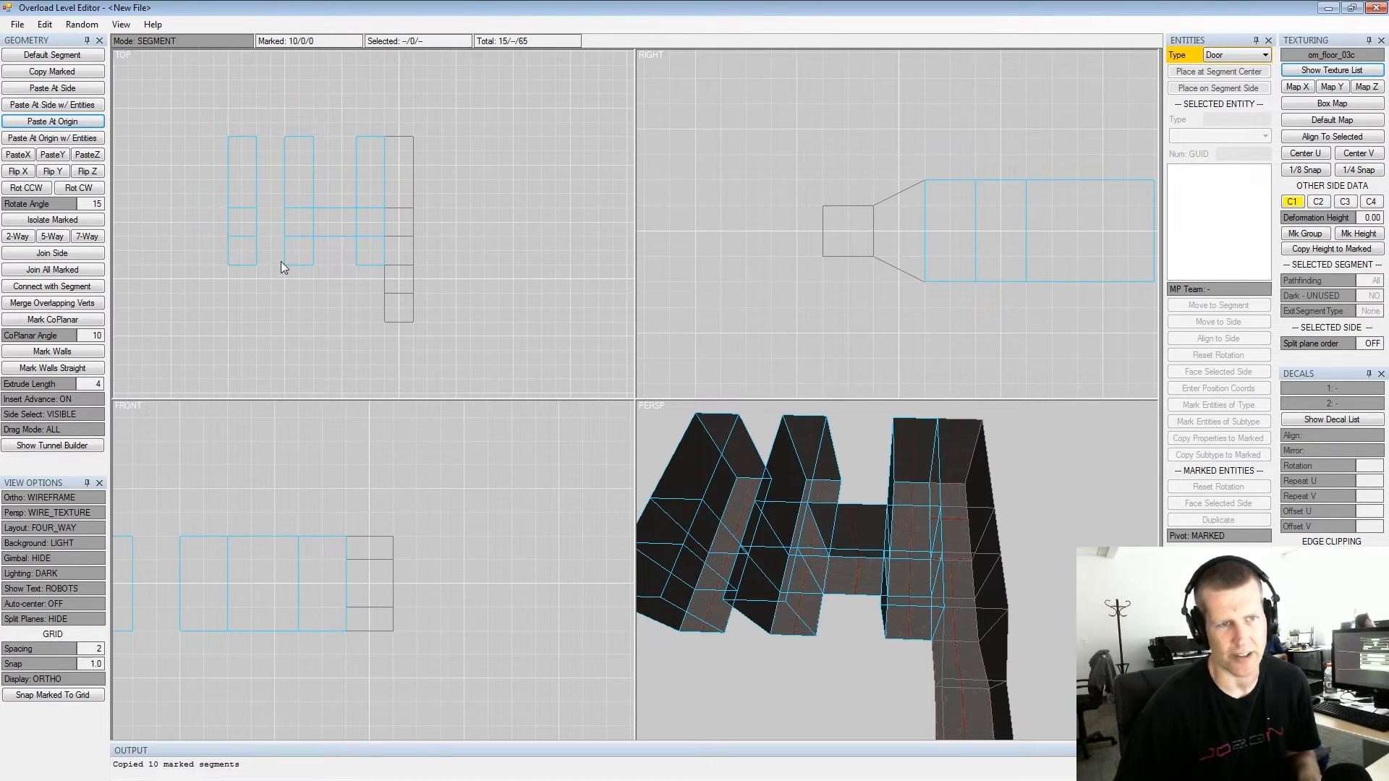
click(19, 154)
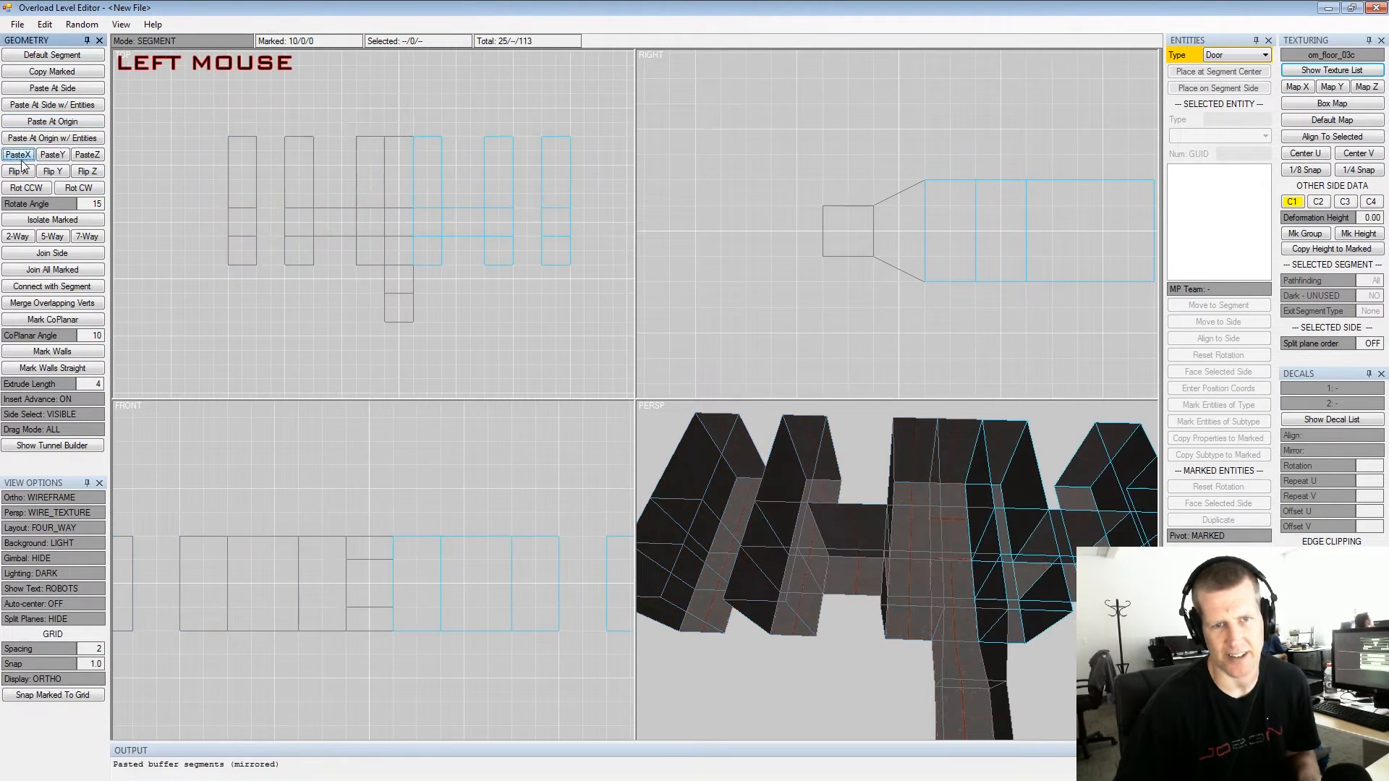
Examine where the mirrored copy meets the central column from several angles, and clear the marks
middle_drag(933, 448, 877, 500)
scroll(882, 435, up, 2)
alt+drag(876, 500, 978, 500)
alt+middle_drag(978, 501, 1013, 502)
alt+drag(1013, 502, 866, 498)
alt+middle_drag(867, 497, 864, 488)
alt+scroll(860, 506, down, 2)
alt+drag(860, 506, 901, 529)
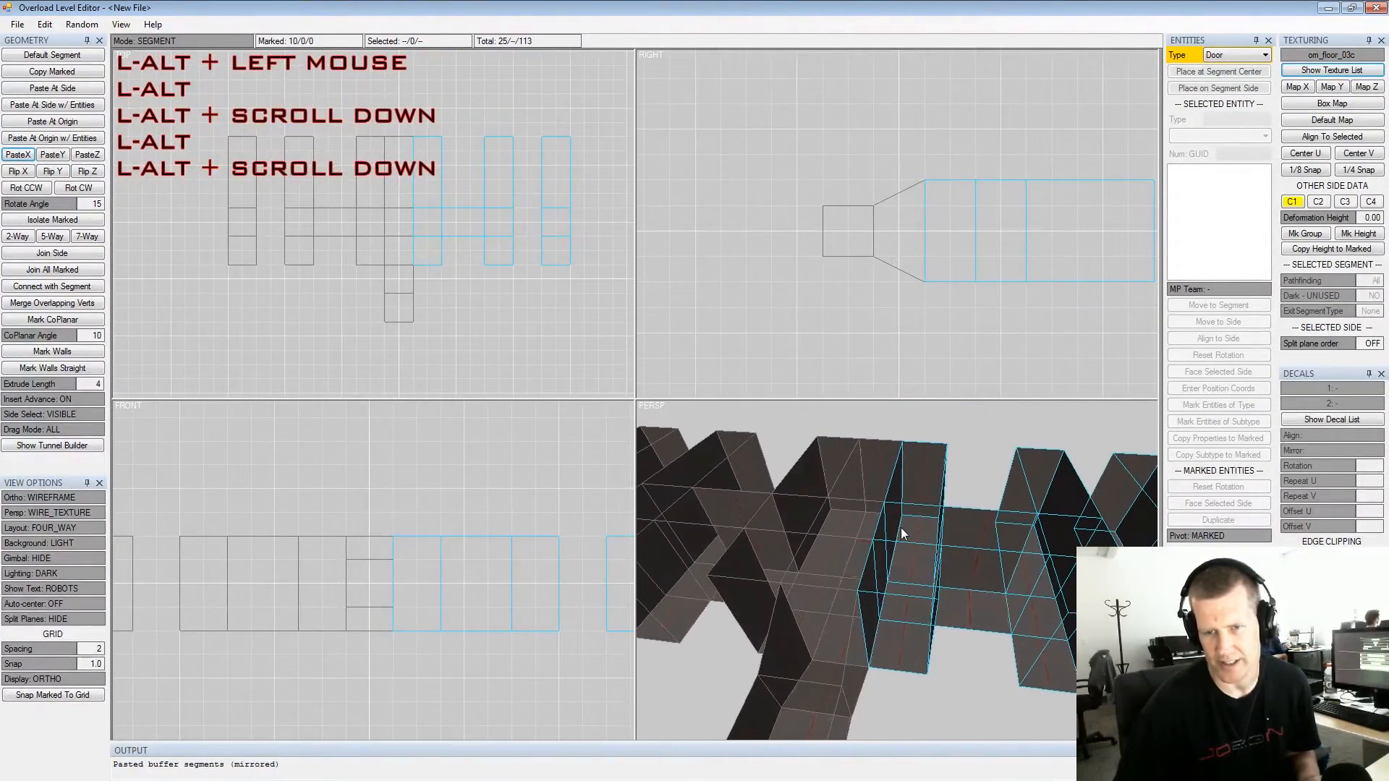
shift+click(901, 528)
key(shift+space)
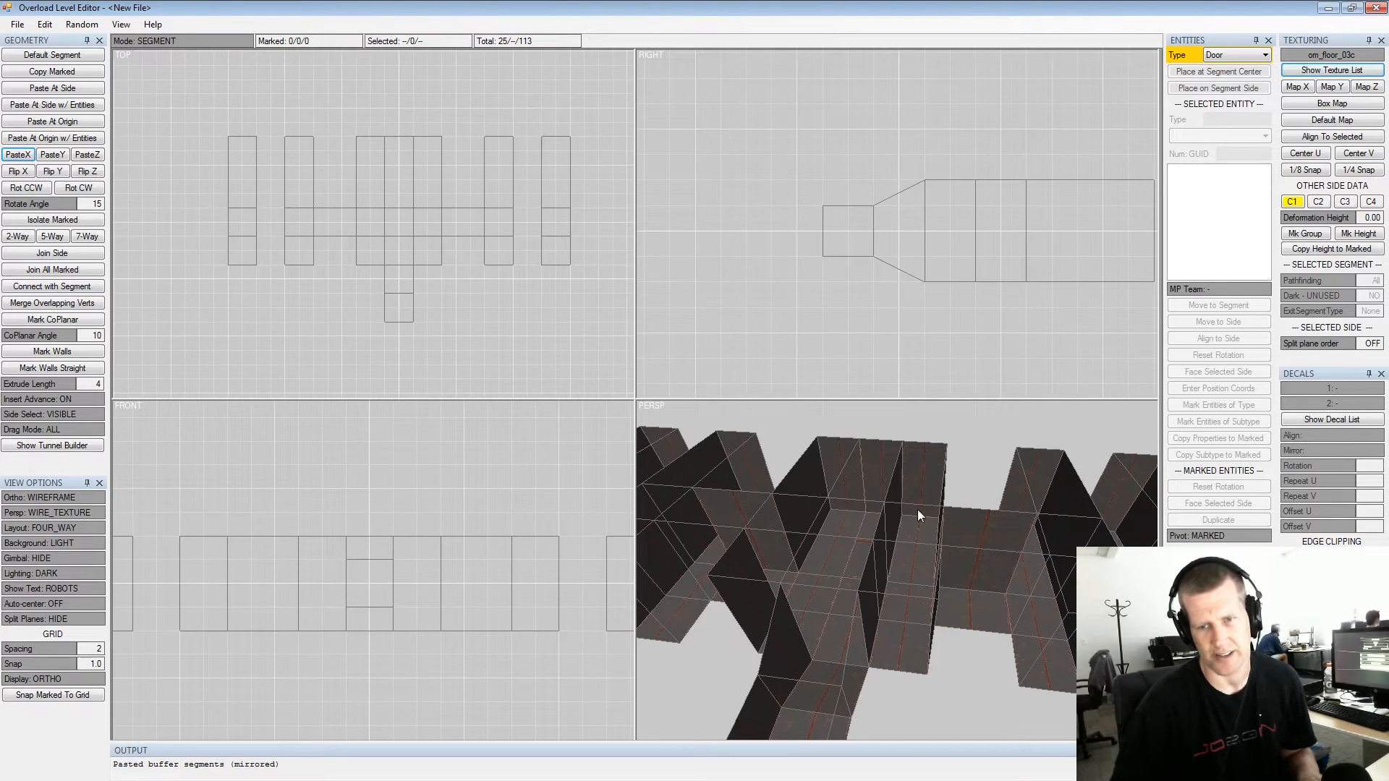
Switch to side mode and mark the sides of the mirrored column adjoining the central column
key(Tab)
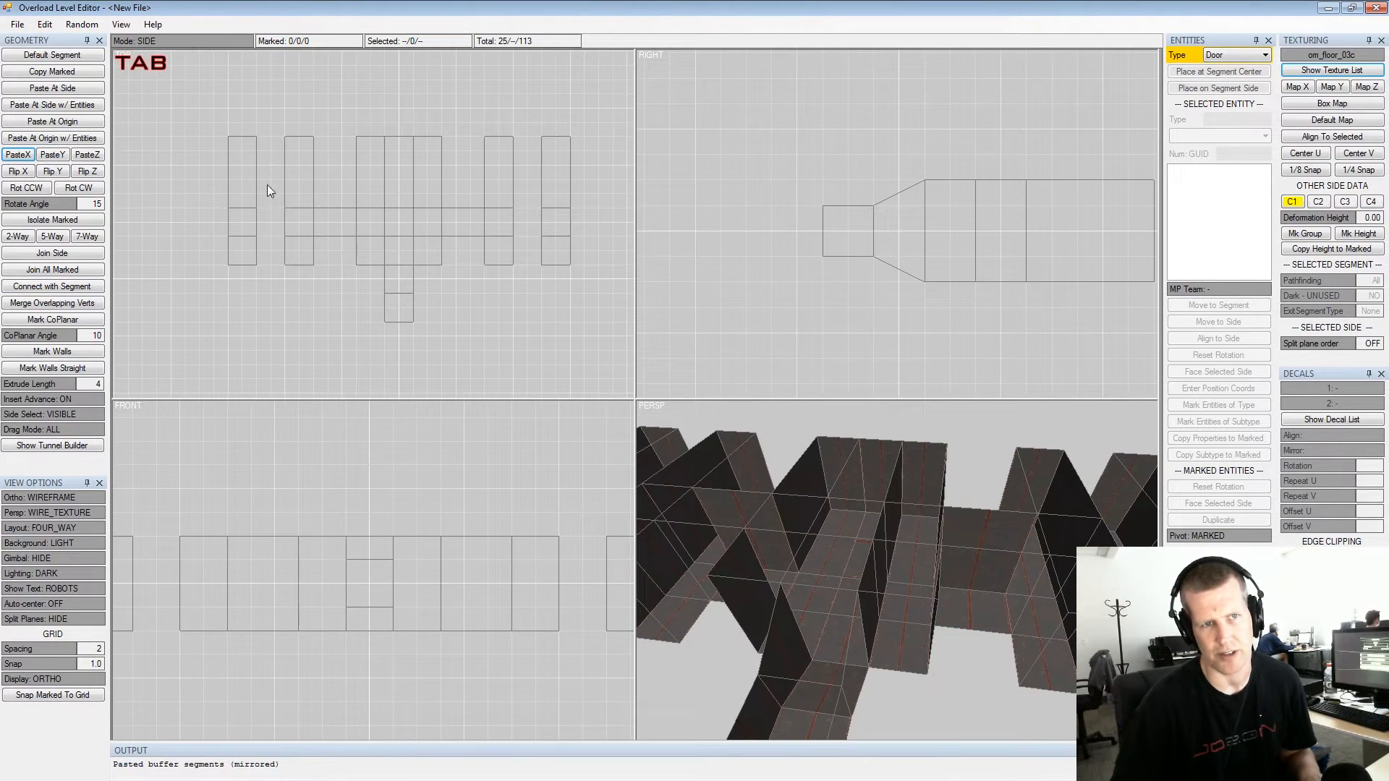
click(154, 43)
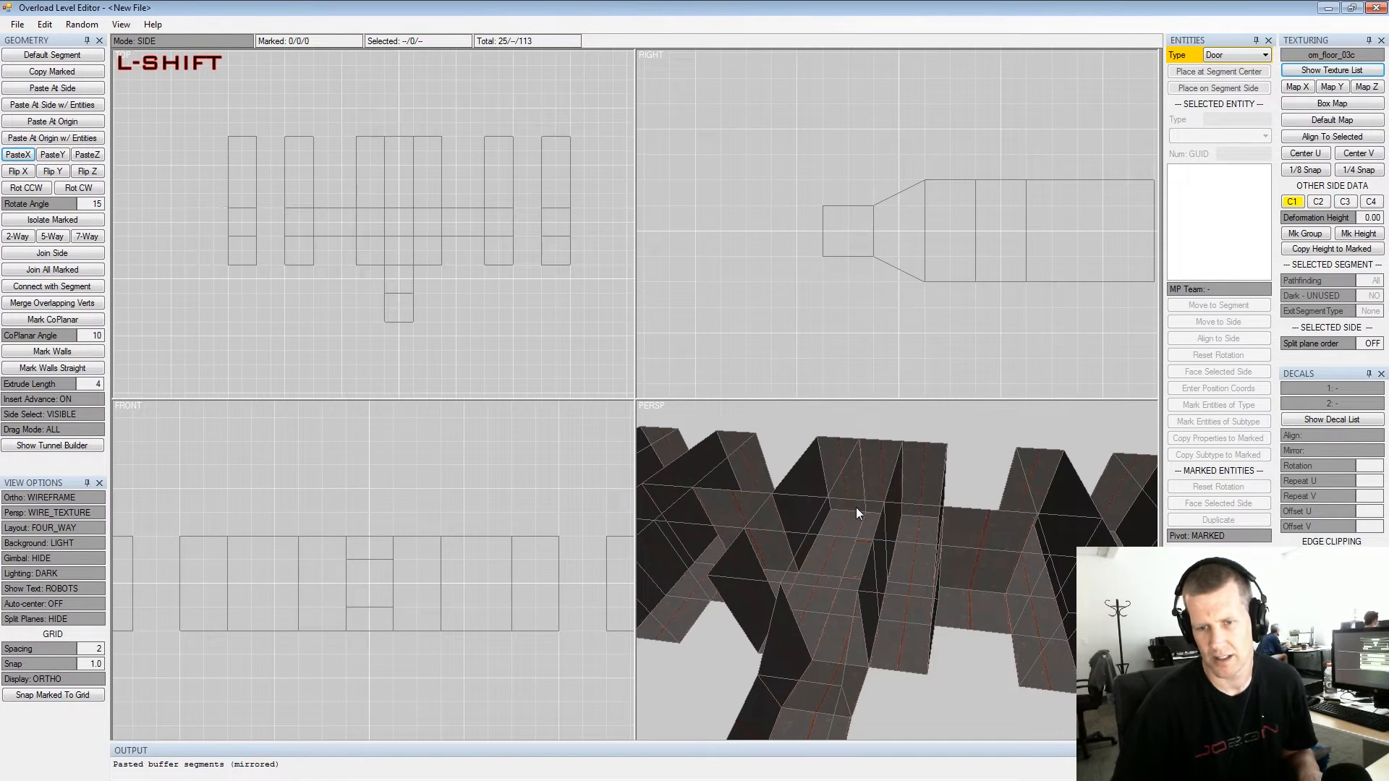
key(shift+space)
key(alt+space)
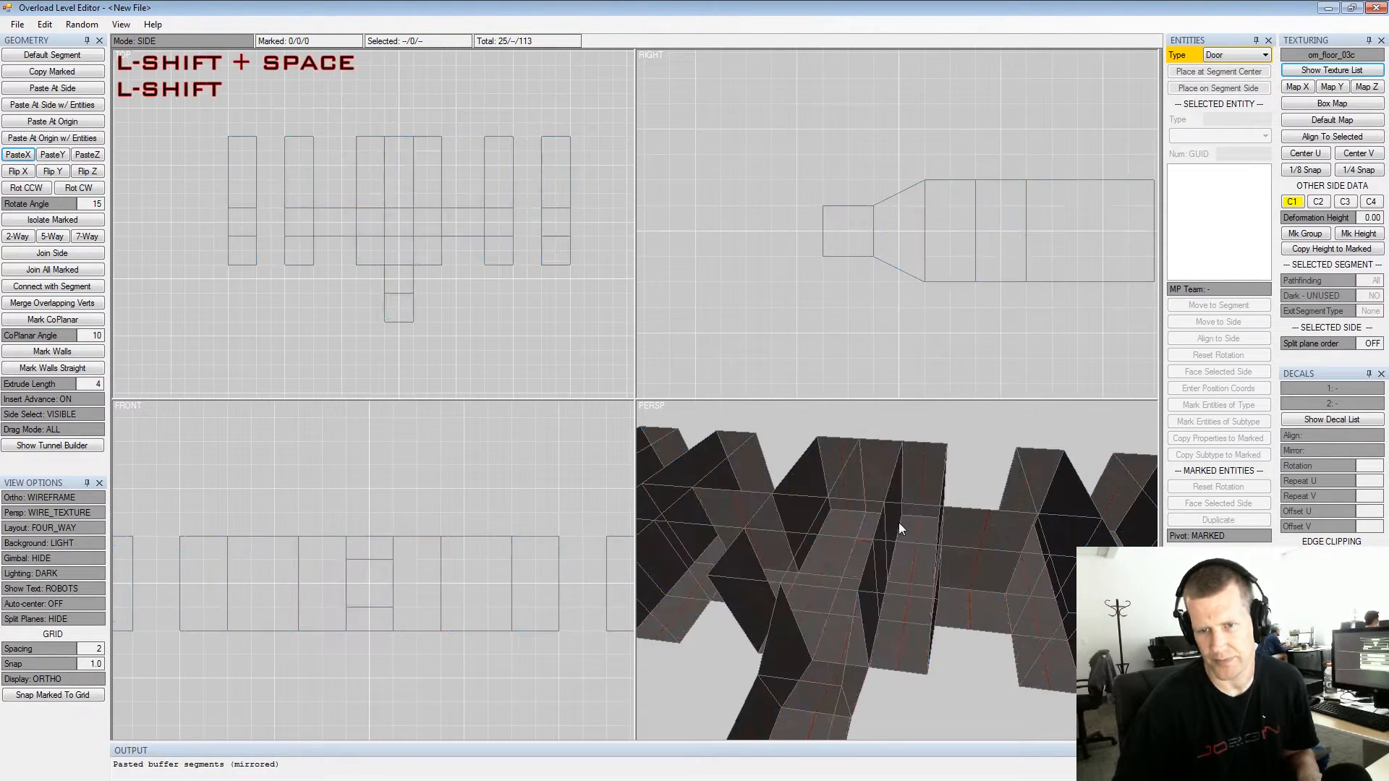
alt+drag(899, 522, 882, 469)
drag(391, 112, 442, 340)
alt+drag(798, 440, 896, 499)
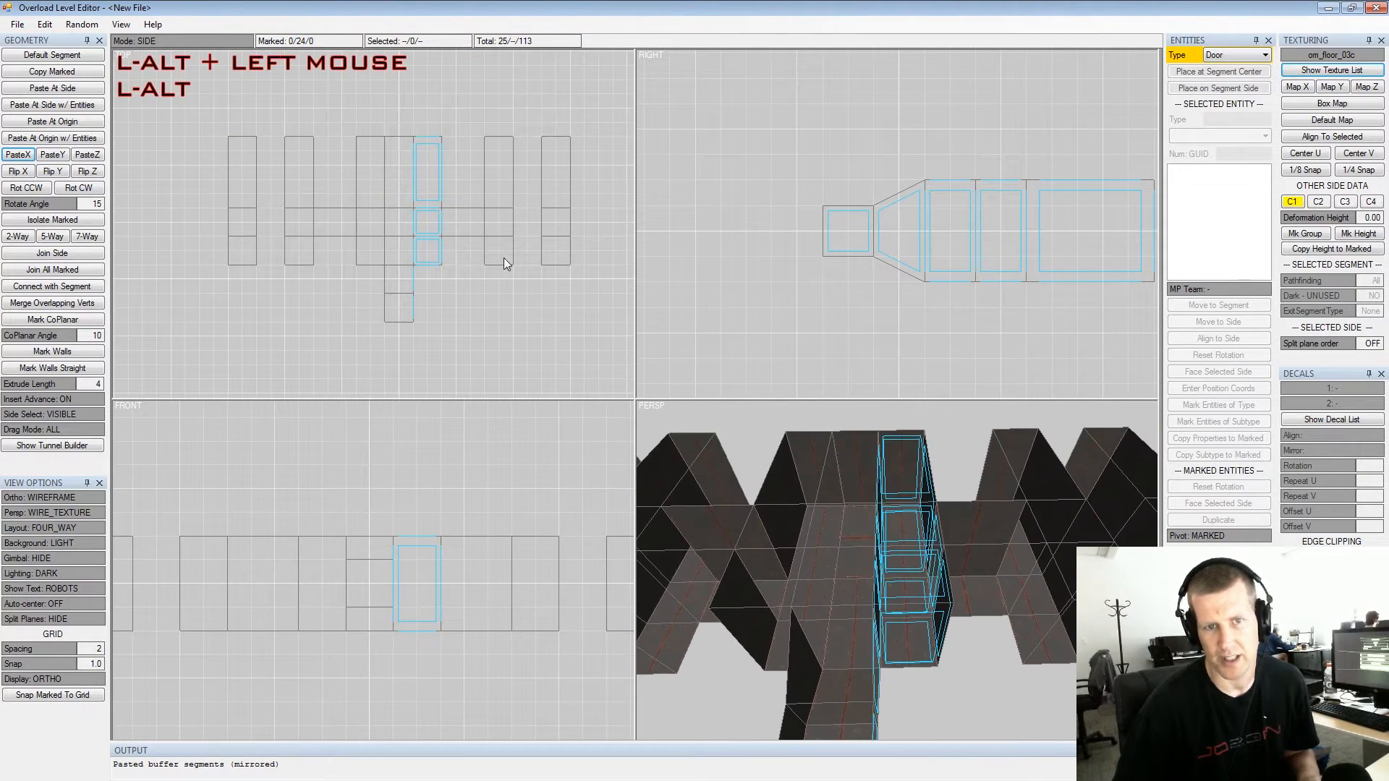
drag(392, 101, 460, 361)
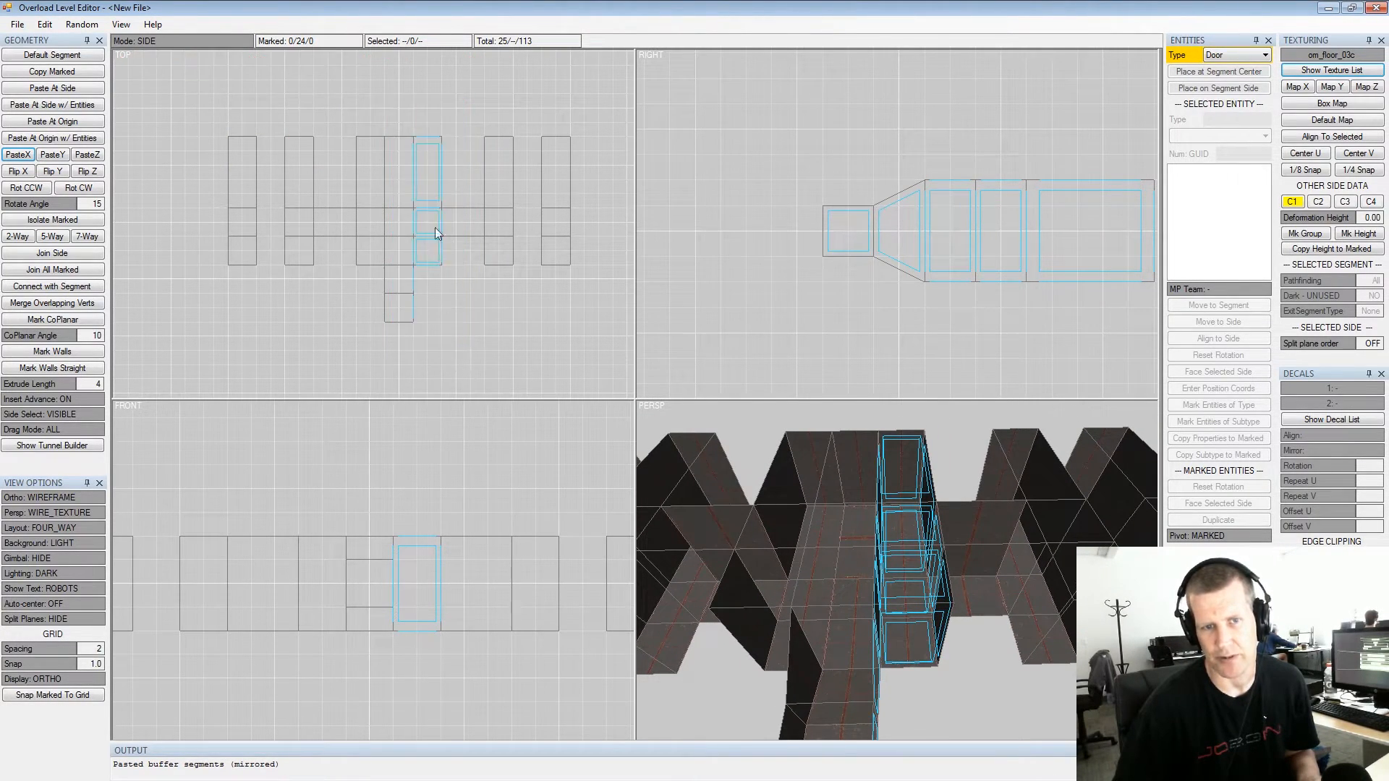
click(409, 110)
drag(411, 96, 459, 370)
Try marking sides with a box across the perspective view, and re-mark only the adjoining mirrored column's sides
alt+drag(862, 457, 865, 515)
alt+scroll(885, 511, down, 3)
drag(790, 430, 1075, 739)
drag(807, 430, 1049, 720)
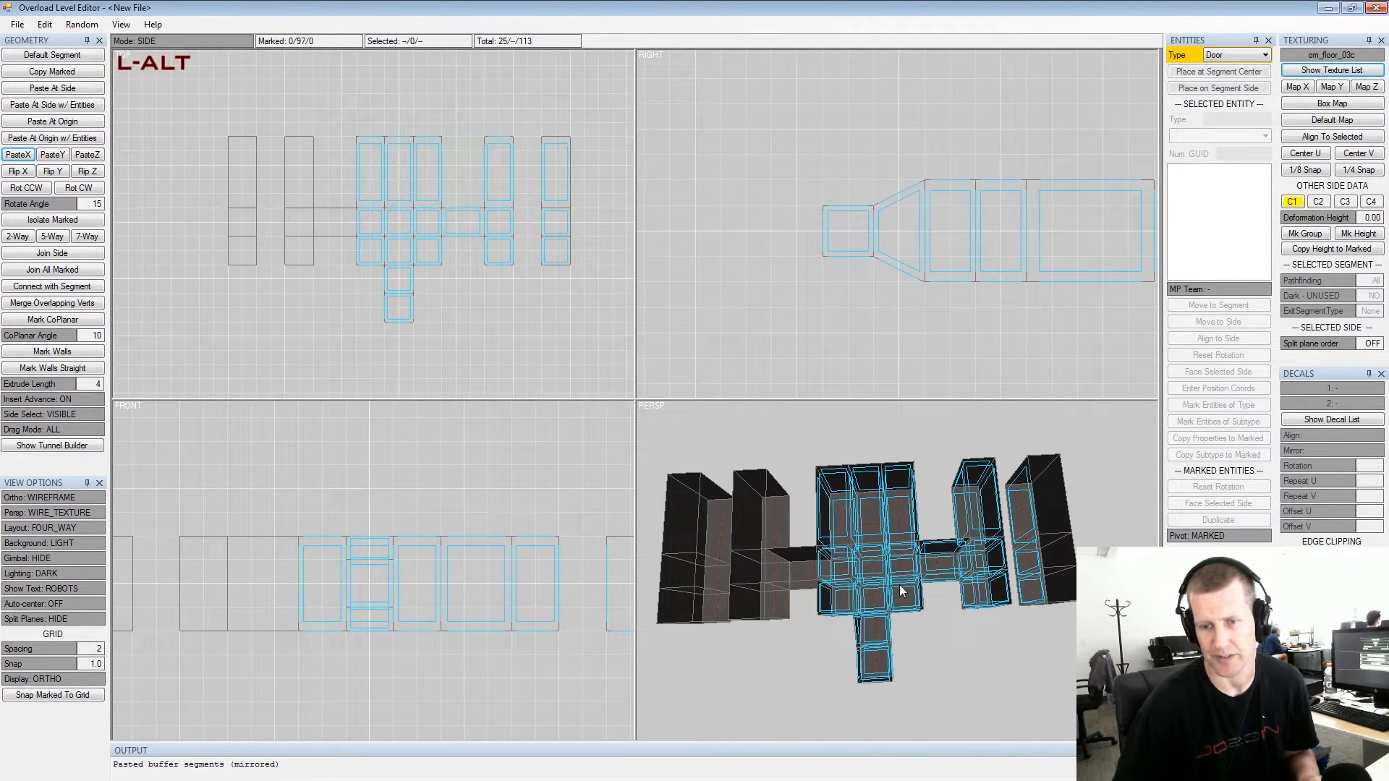
alt+scroll(897, 588, up, 3)
alt+drag(895, 593, 886, 528)
drag(405, 123, 451, 298)
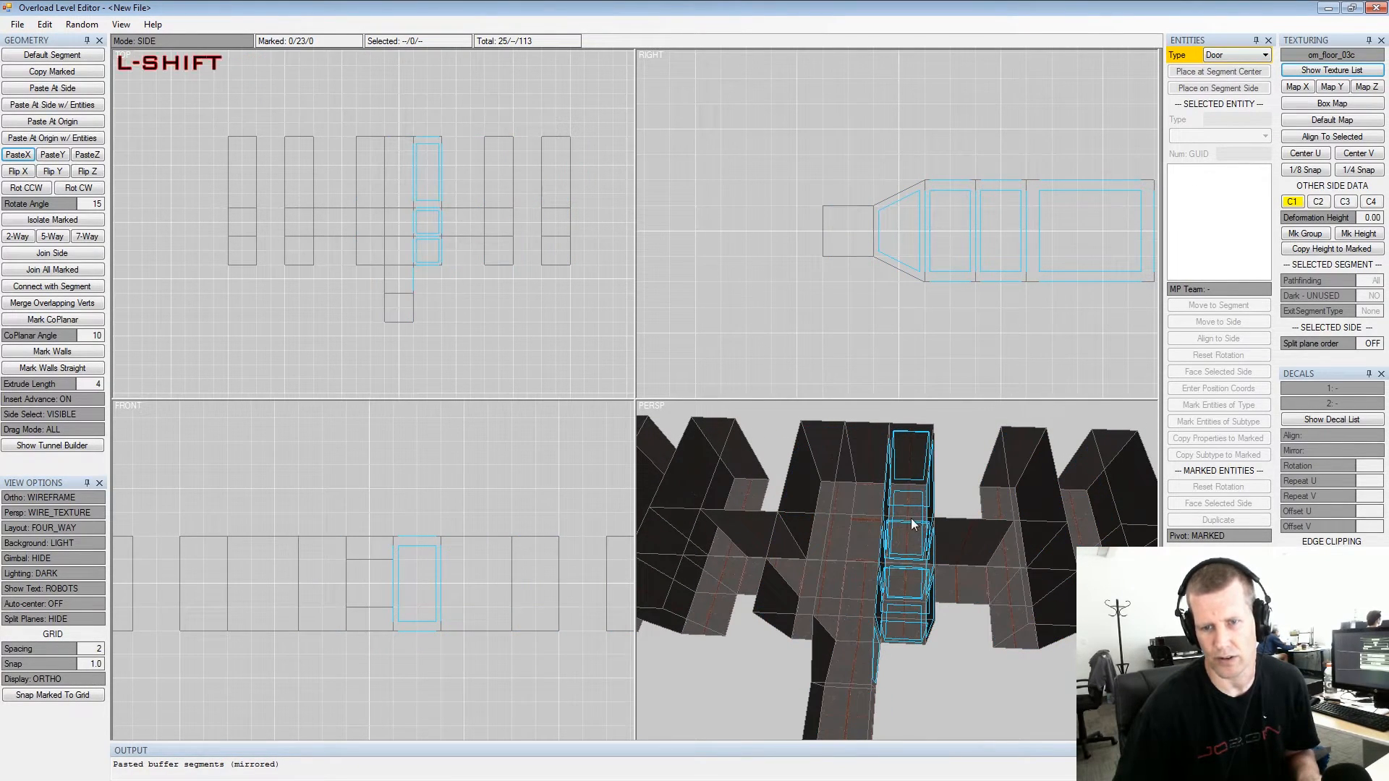
Mark all sides in the level and join all the marked sides
key(shift+space)
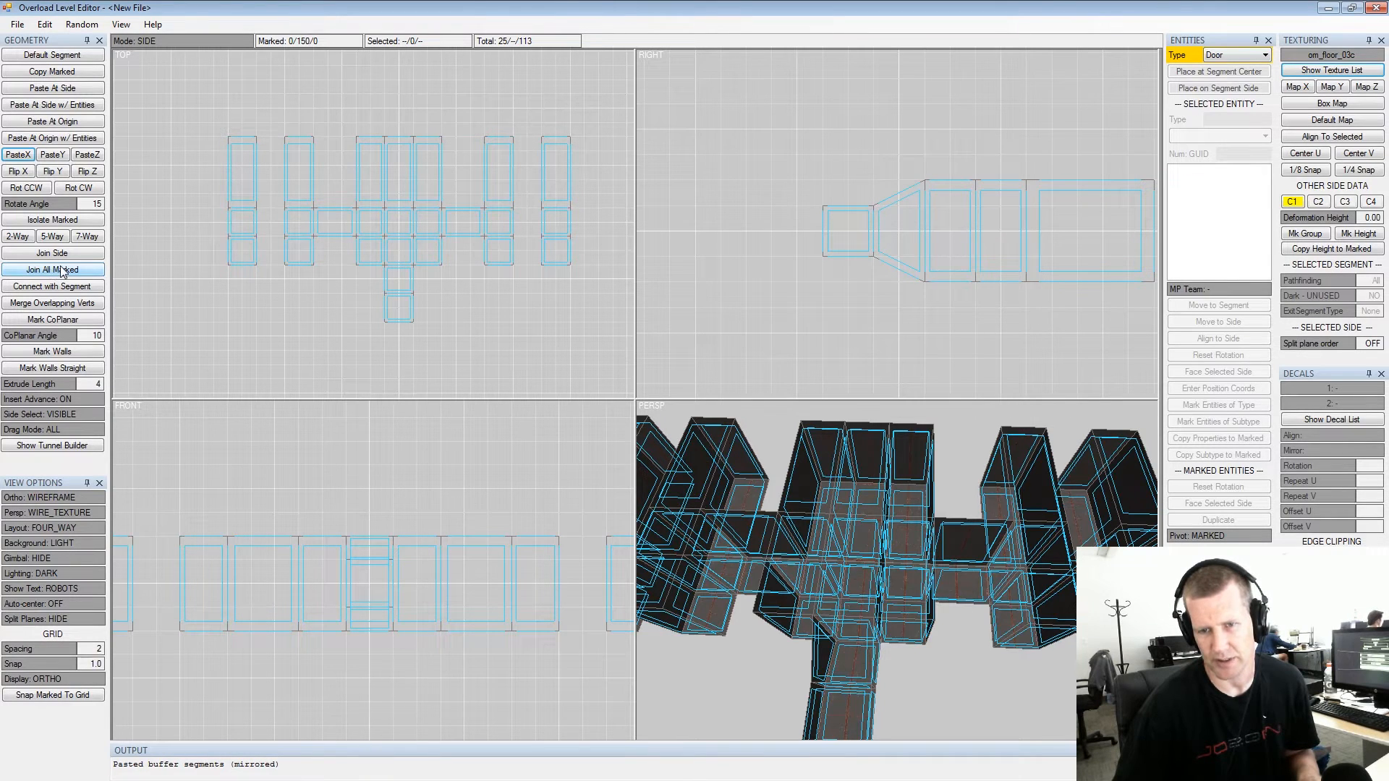
alt+drag(889, 510, 903, 518)
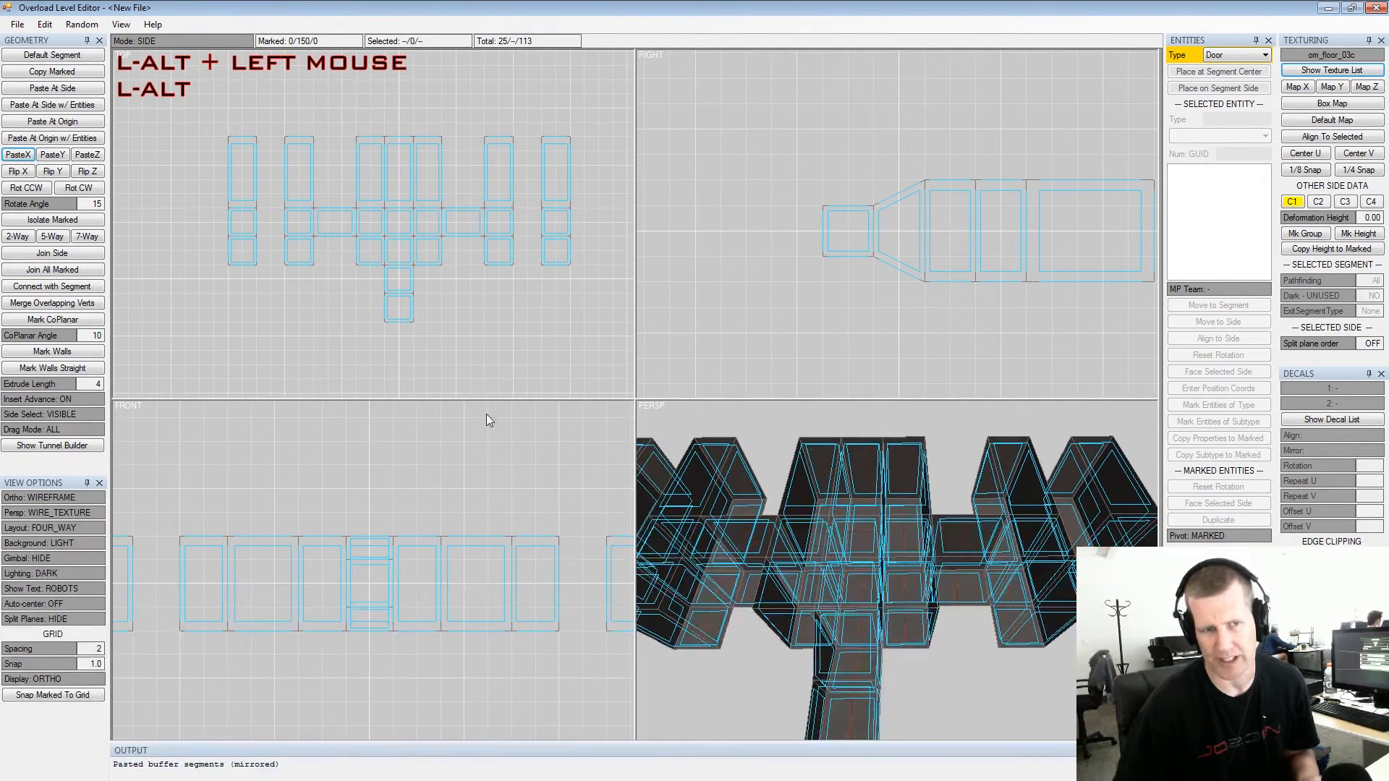
click(73, 276)
Examine the joined seam between the central column and the mirrored half, inside and outside
alt+drag(905, 542, 860, 531)
double_click(896, 529)
alt+scroll(885, 528, up, 3)
alt+middle_drag(861, 533, 948, 475)
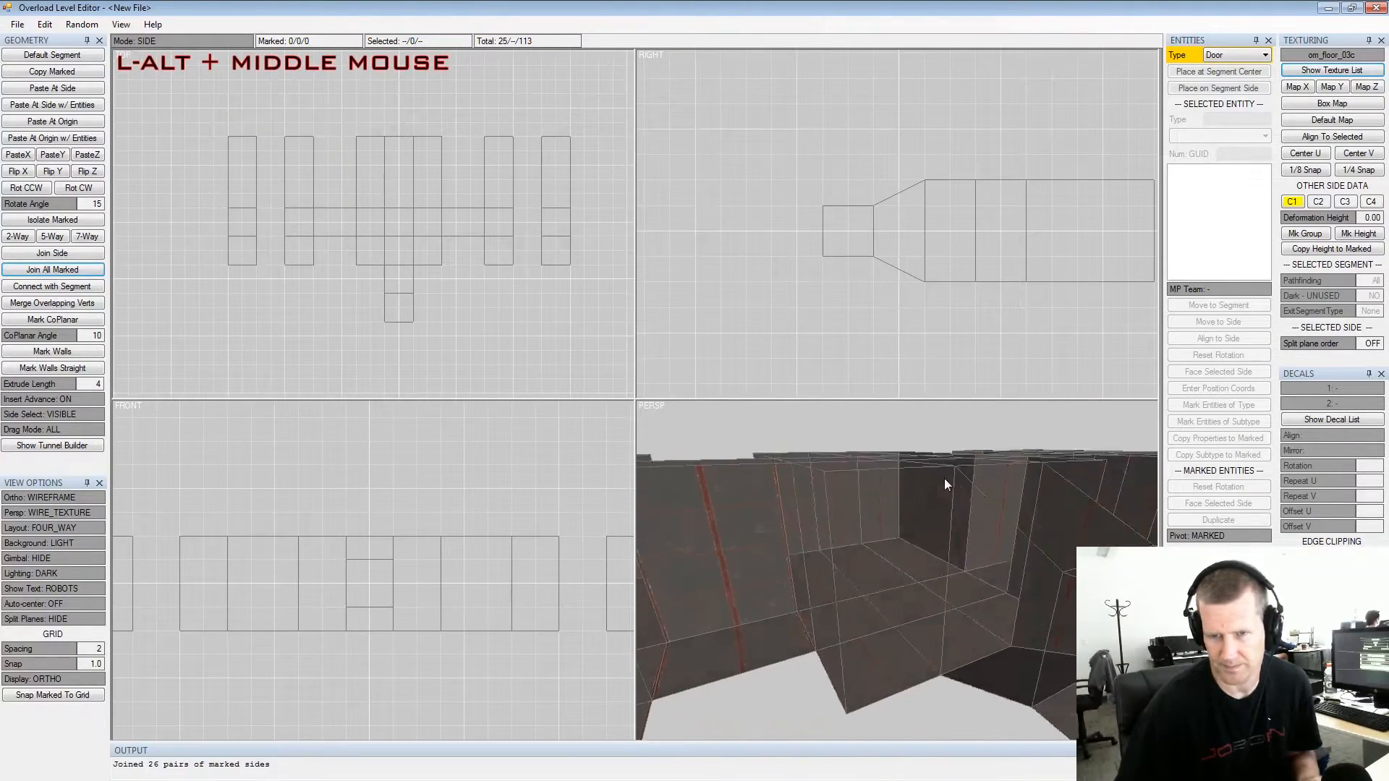
alt+drag(947, 473, 897, 507)
alt+middle_drag(898, 512, 865, 511)
alt+scroll(864, 511, up, 2)
alt+drag(865, 511, 868, 500)
alt+middle_drag(869, 501, 859, 508)
alt+scroll(858, 508, down, 2)
alt+drag(858, 508, 939, 511)
alt+middle_drag(938, 511, 922, 485)
alt+drag(922, 484, 929, 517)
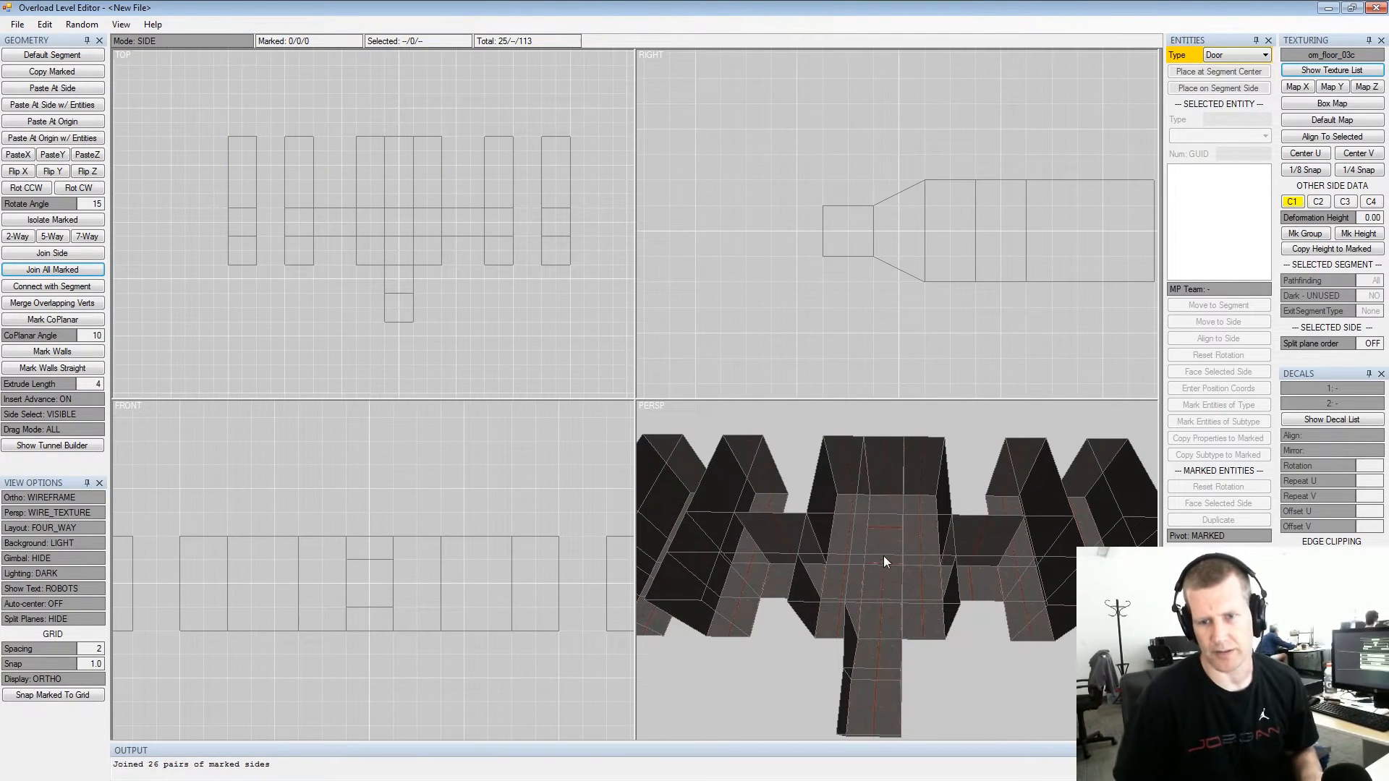
Switch to segment mode, mark the two detached outermost columns and delete them
scroll(377, 221, down, 2)
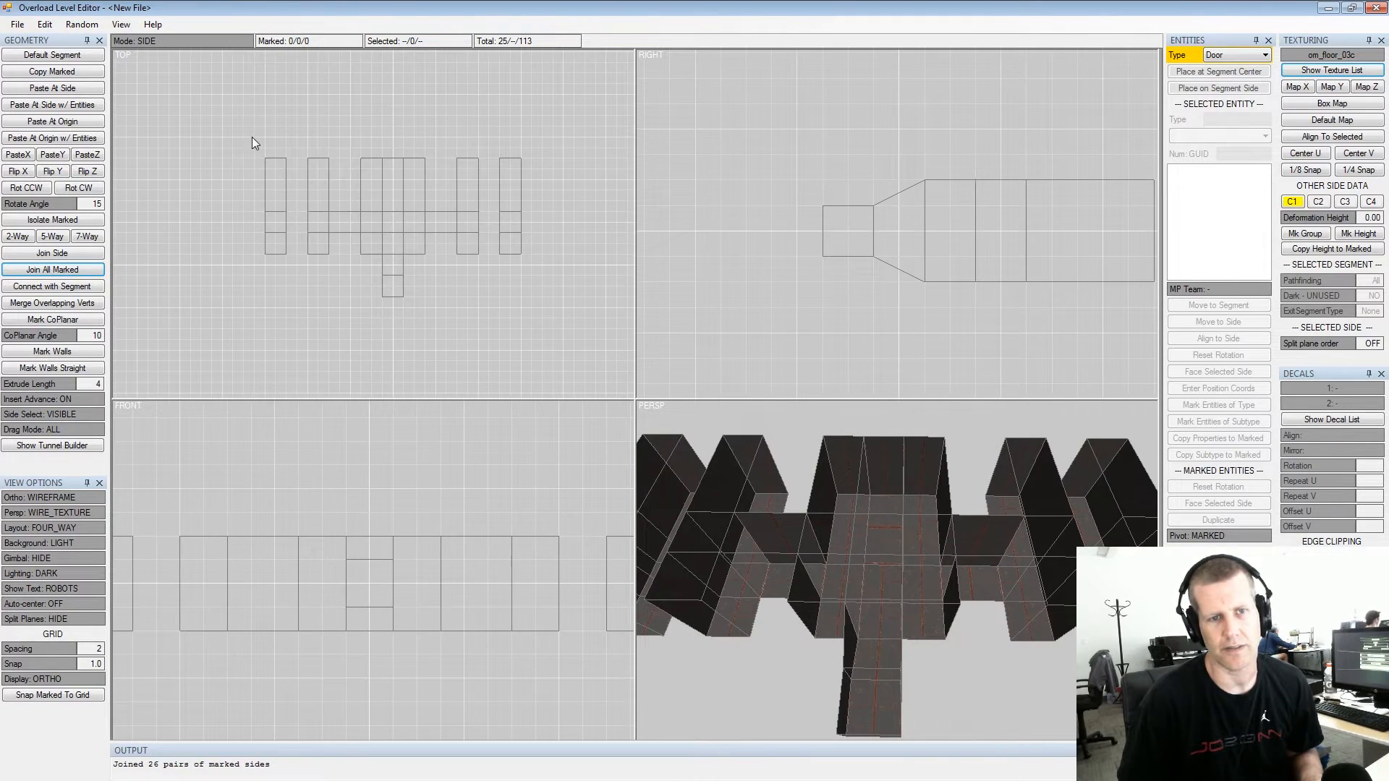
key(shift+Tab)
key(shift+Tab)
key(Tab)
drag(252, 138, 294, 277)
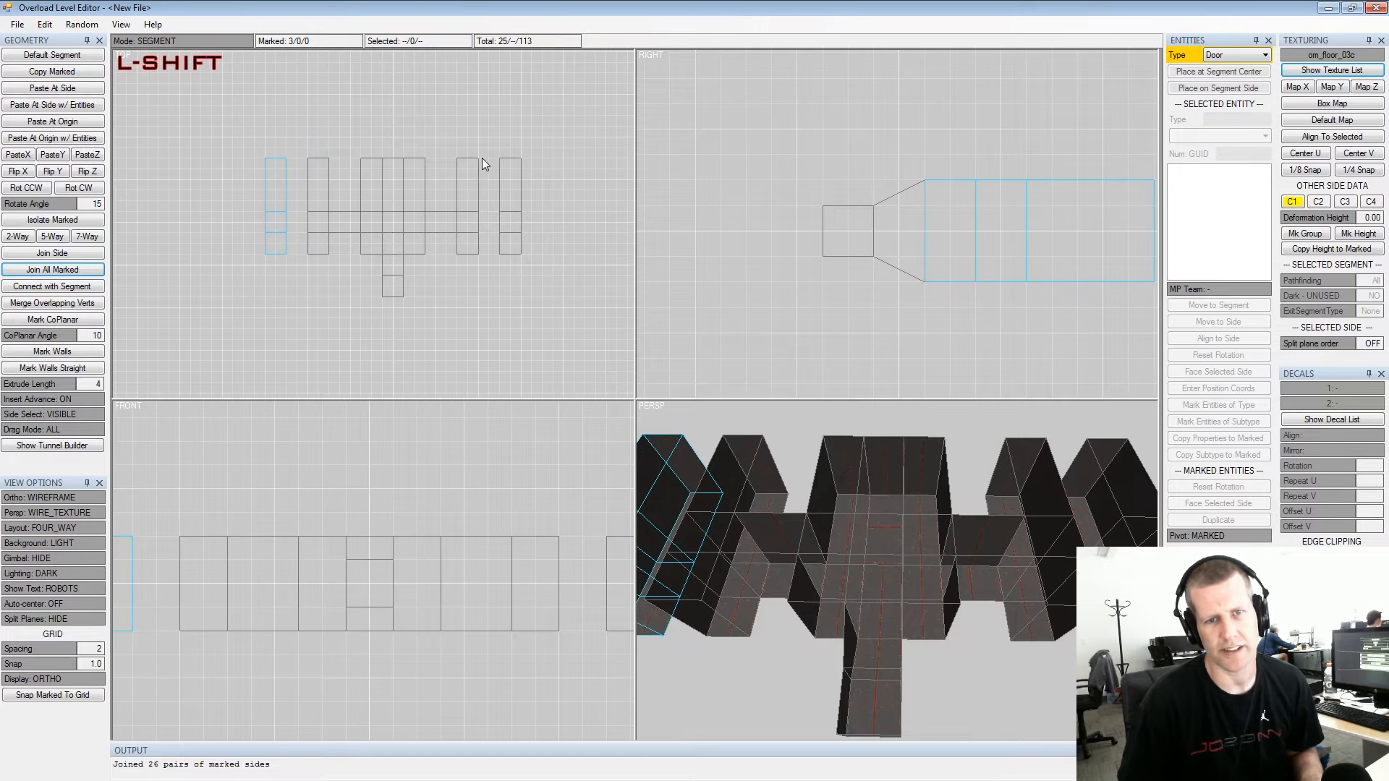
shift+click(511, 169)
key(Delete)
Mark all remaining segments and move them along Z until the tail's end segment sits at the origin
drag(290, 125, 509, 304)
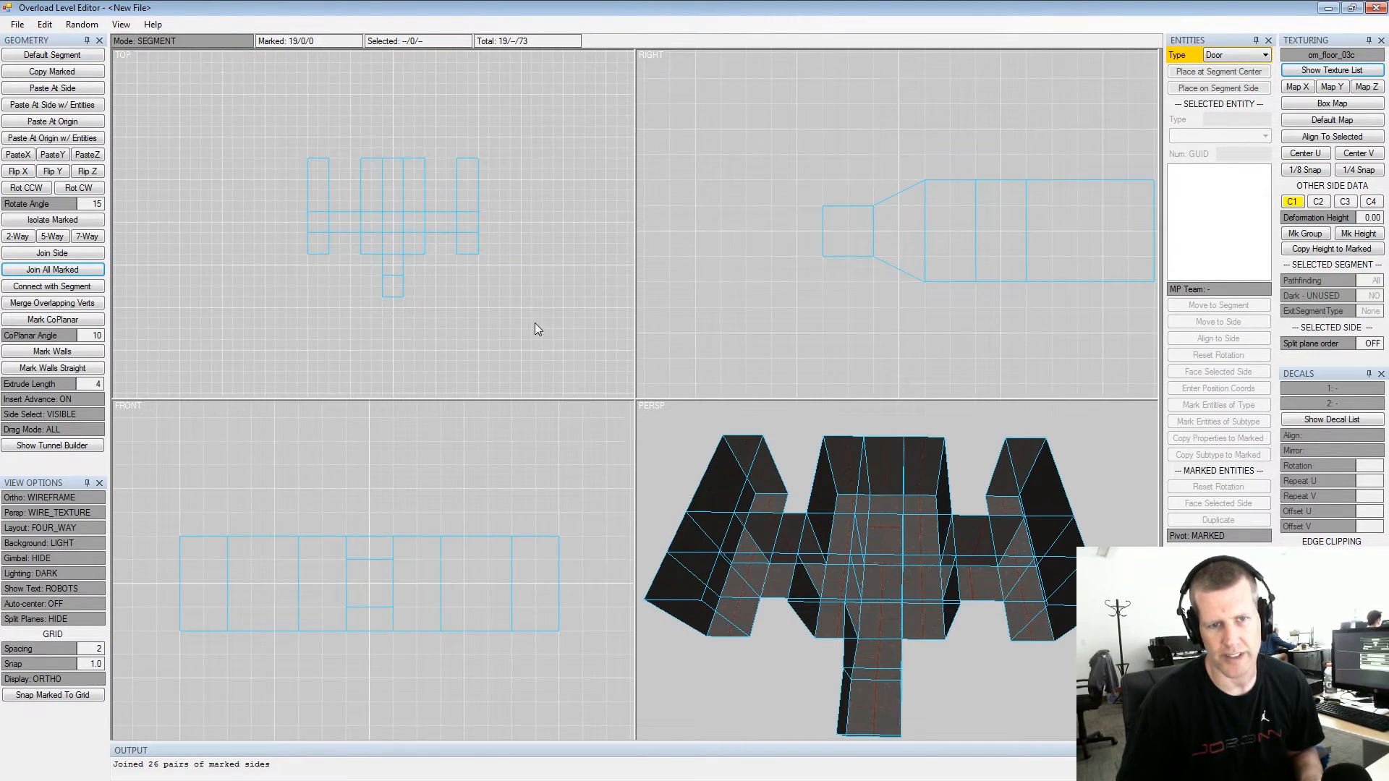
key(KP_8)
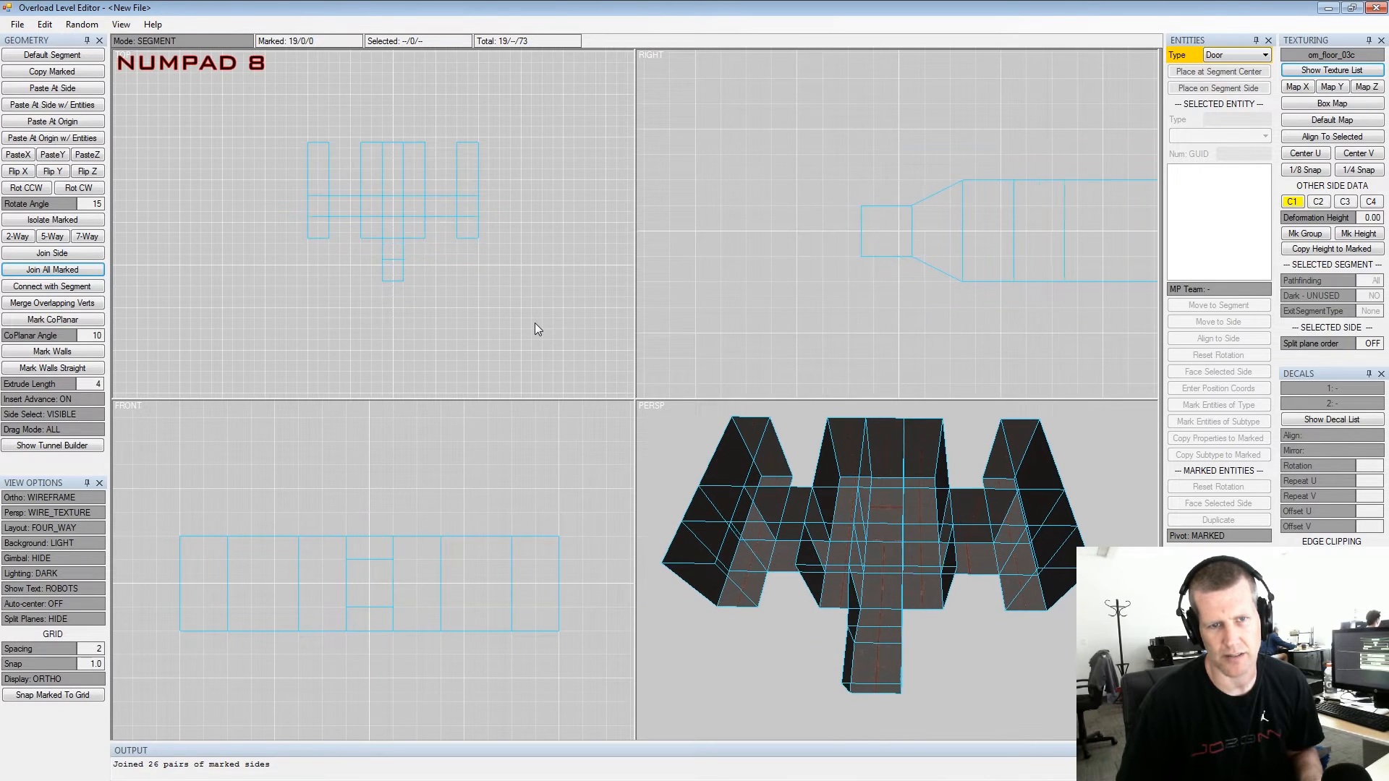
key(KP_2)
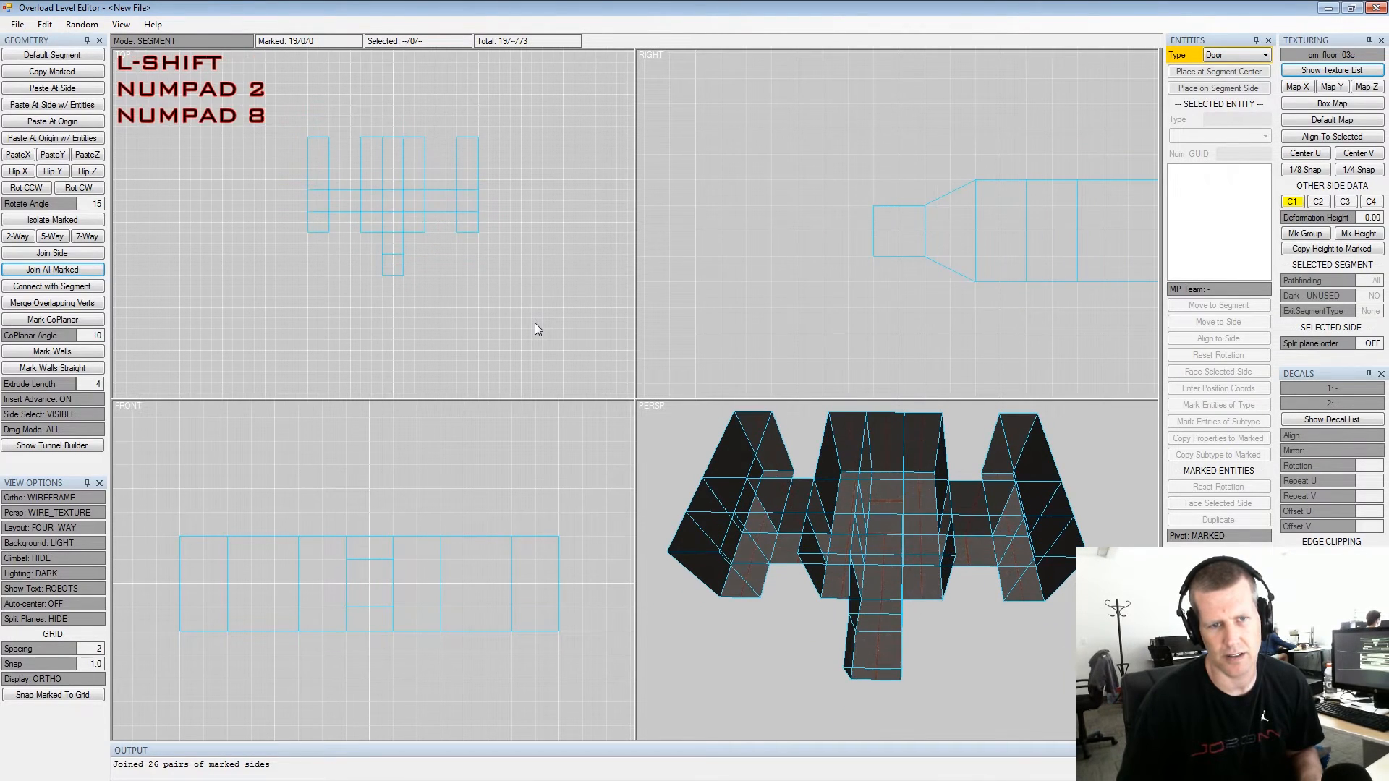
Select and unmark the tail's end segment, and copy the remaining marked segments
shift+click(391, 262)
key(space)
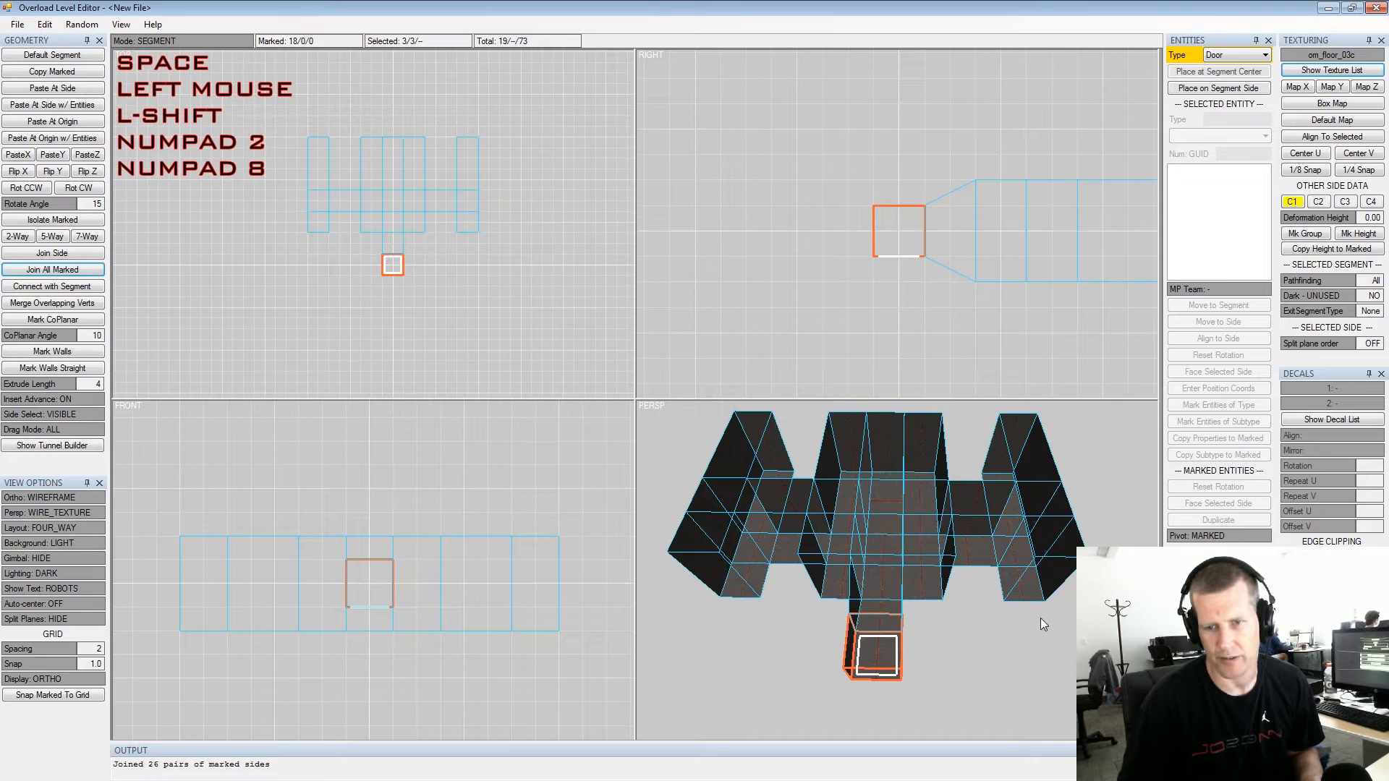
alt+drag(1041, 617, 998, 600)
ctrl+click(983, 610)
key(ctrl+c)
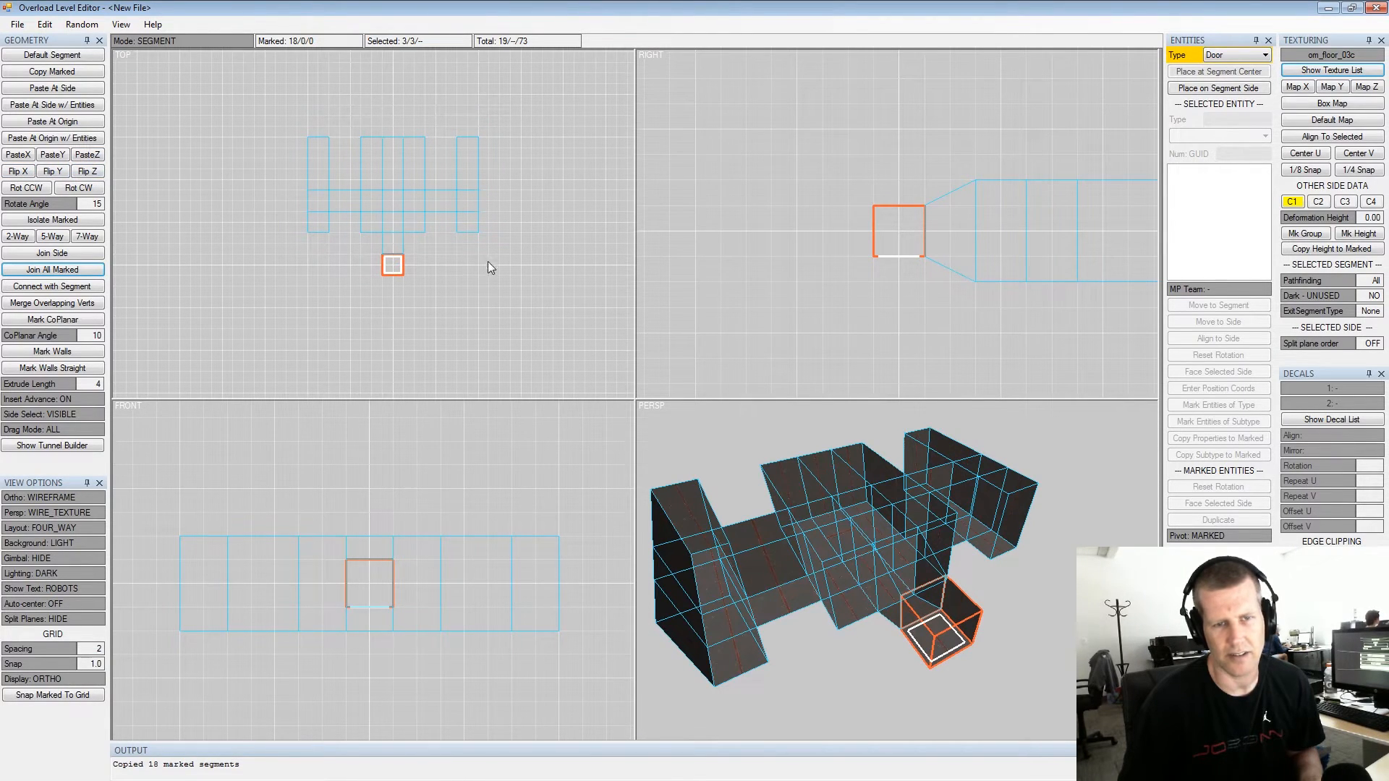
Paste a copy mirrored along Z on the other side of the end segment and inspect the connection
alt+drag(917, 550, 890, 568)
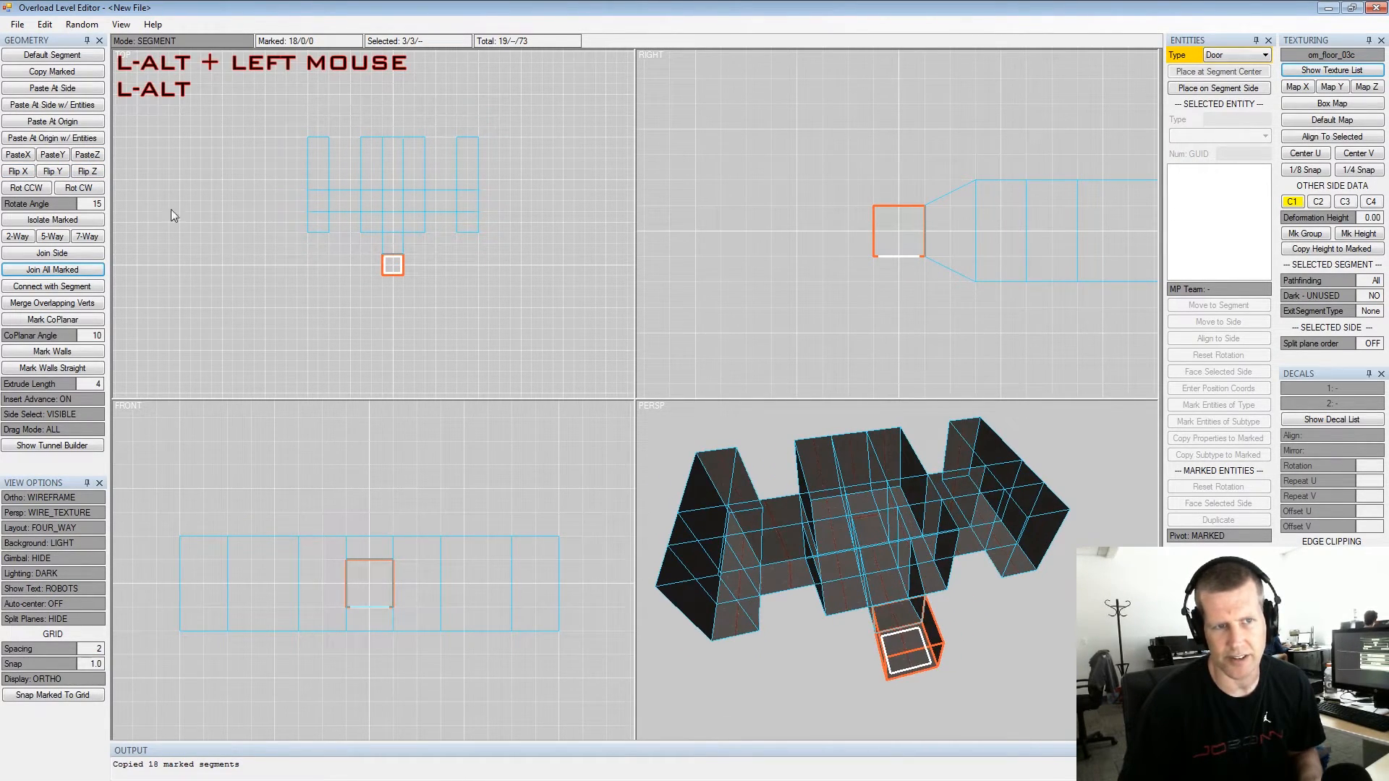
click(94, 157)
key(shift)
alt+drag(956, 639, 1025, 624)
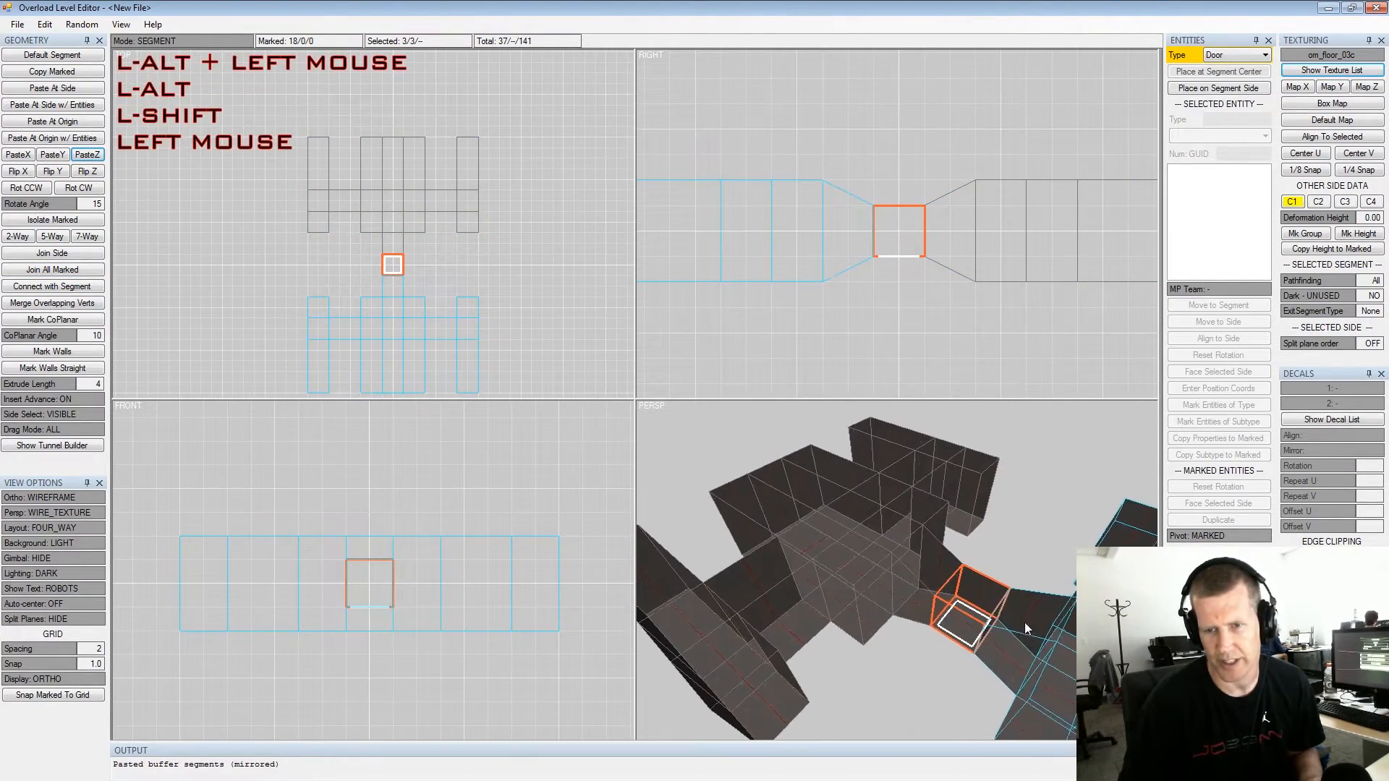
alt+middle_drag(1026, 624, 949, 571)
alt+drag(949, 572, 1003, 552)
alt+middle_drag(1002, 553, 946, 550)
mouse_move(946, 550)
alt+mouse_down()
mouse_move(898, 548)
mouse_move(923, 532)
mouse_move(932, 557)
alt+mouse_up()
alt+scroll(897, 548, up, 2)
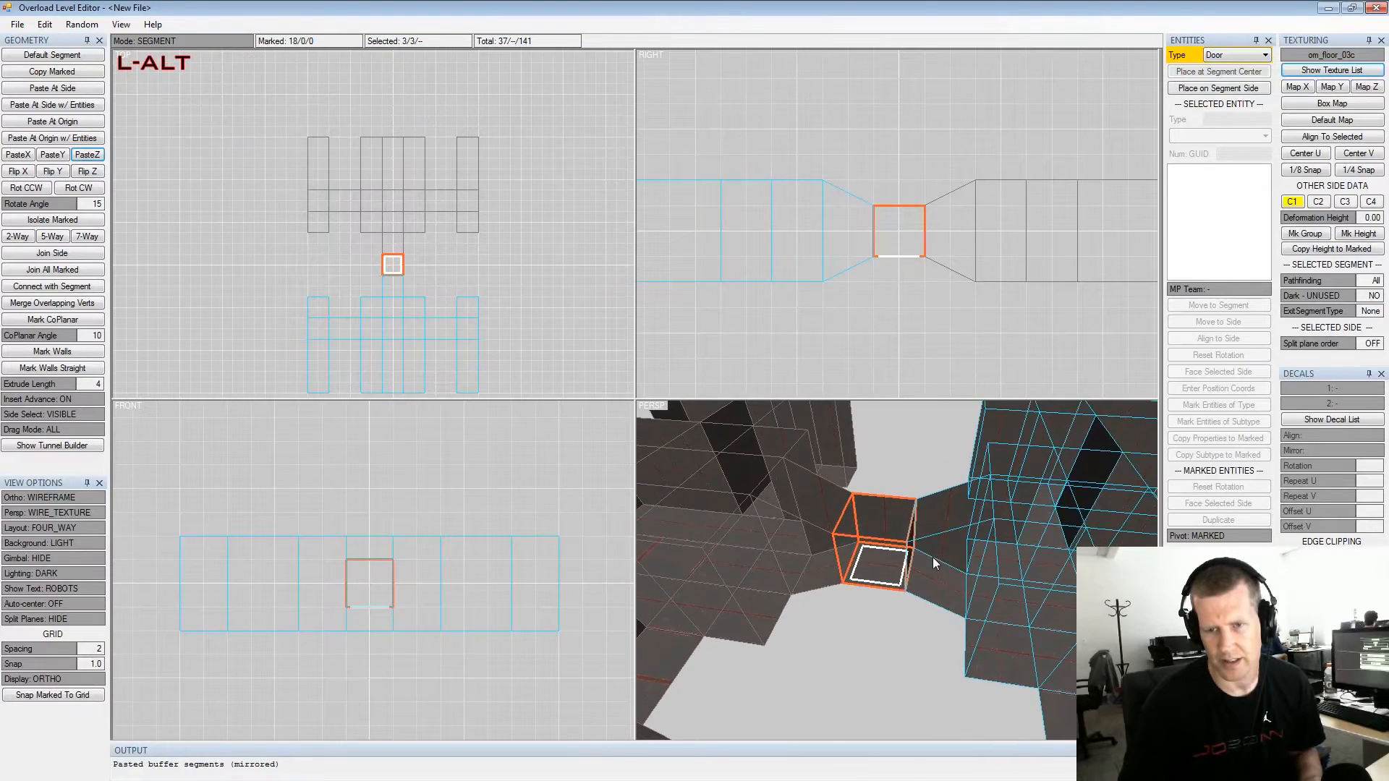
Flip the marked copy along Z repeatedly, back and forth across the origin
click(83, 174)
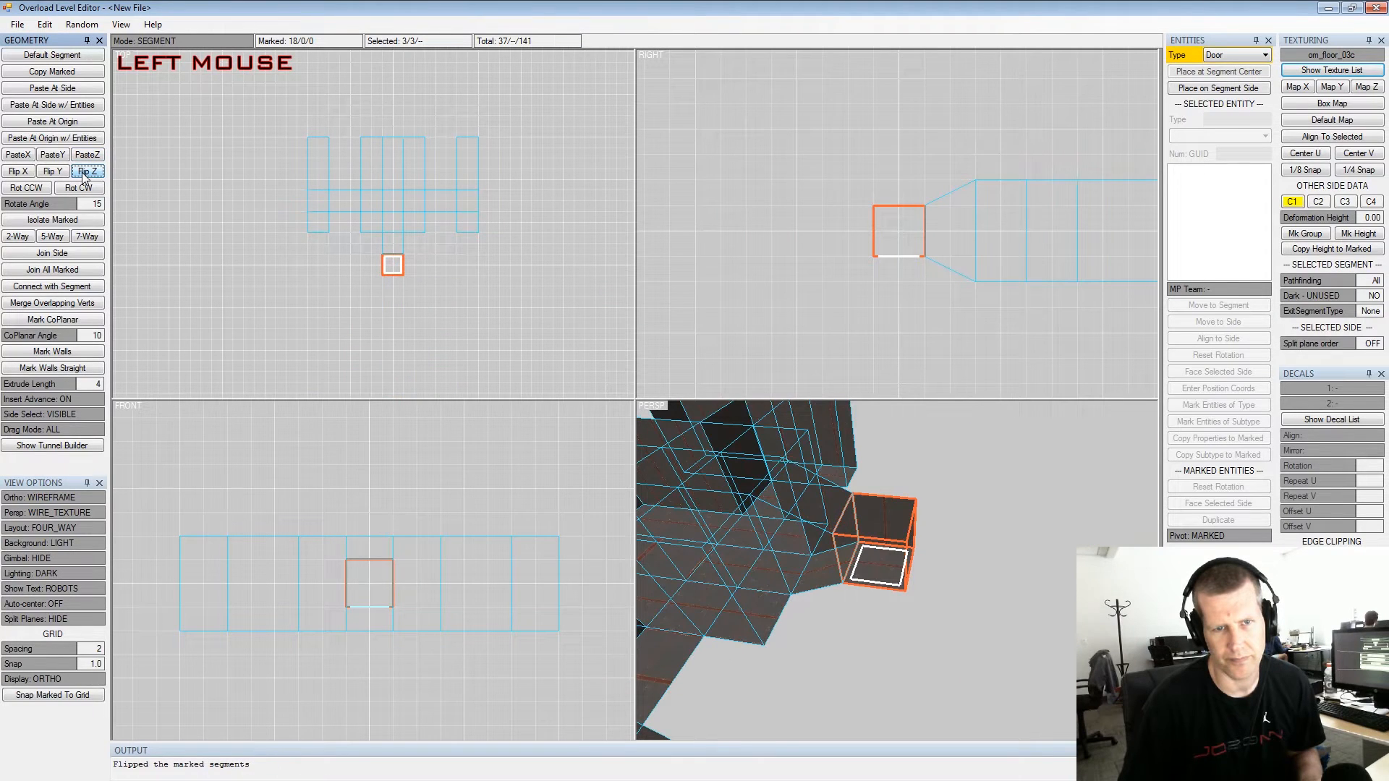
click(94, 176)
click(94, 176)
click(95, 180)
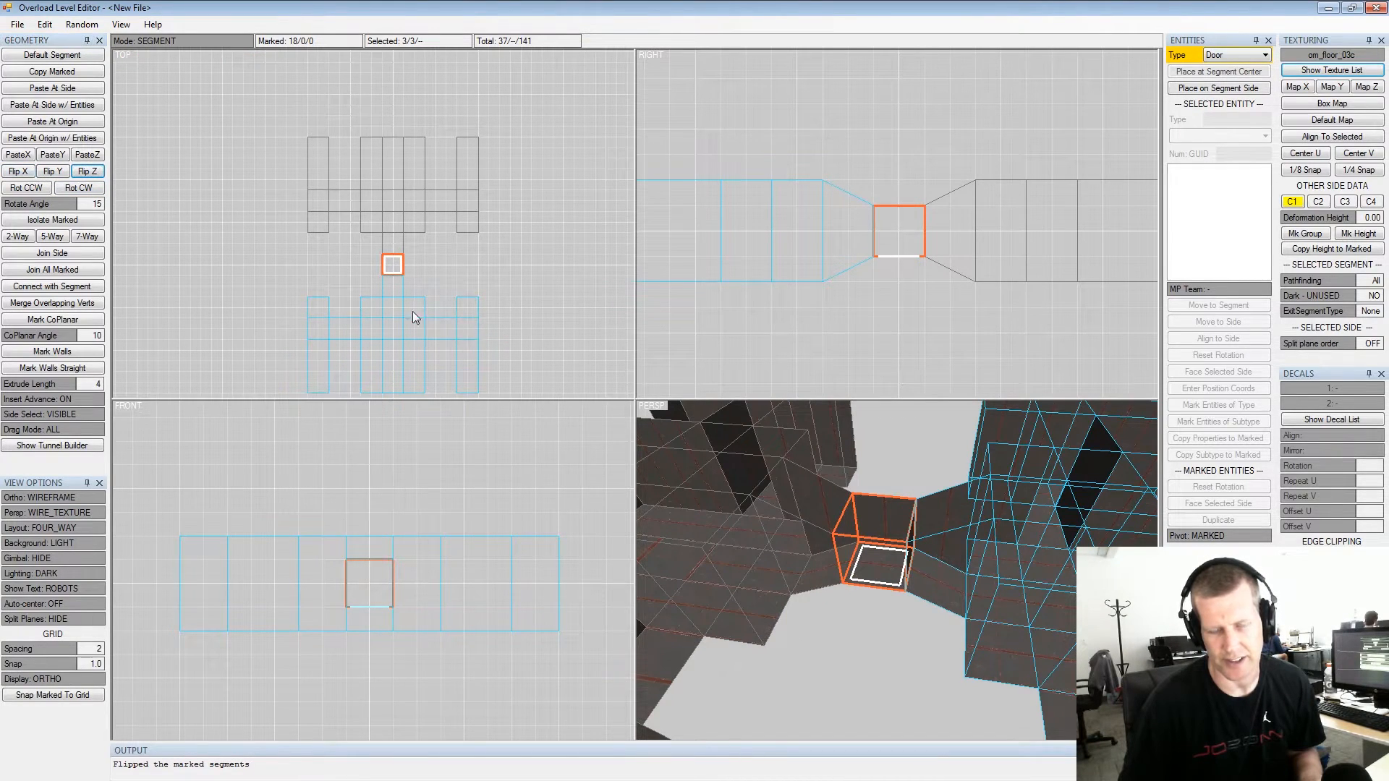
Move the marked copy sideways along X, away from the end segment, and flip it along X
key(KP_4)
key(KP_4)
key(KP_4)
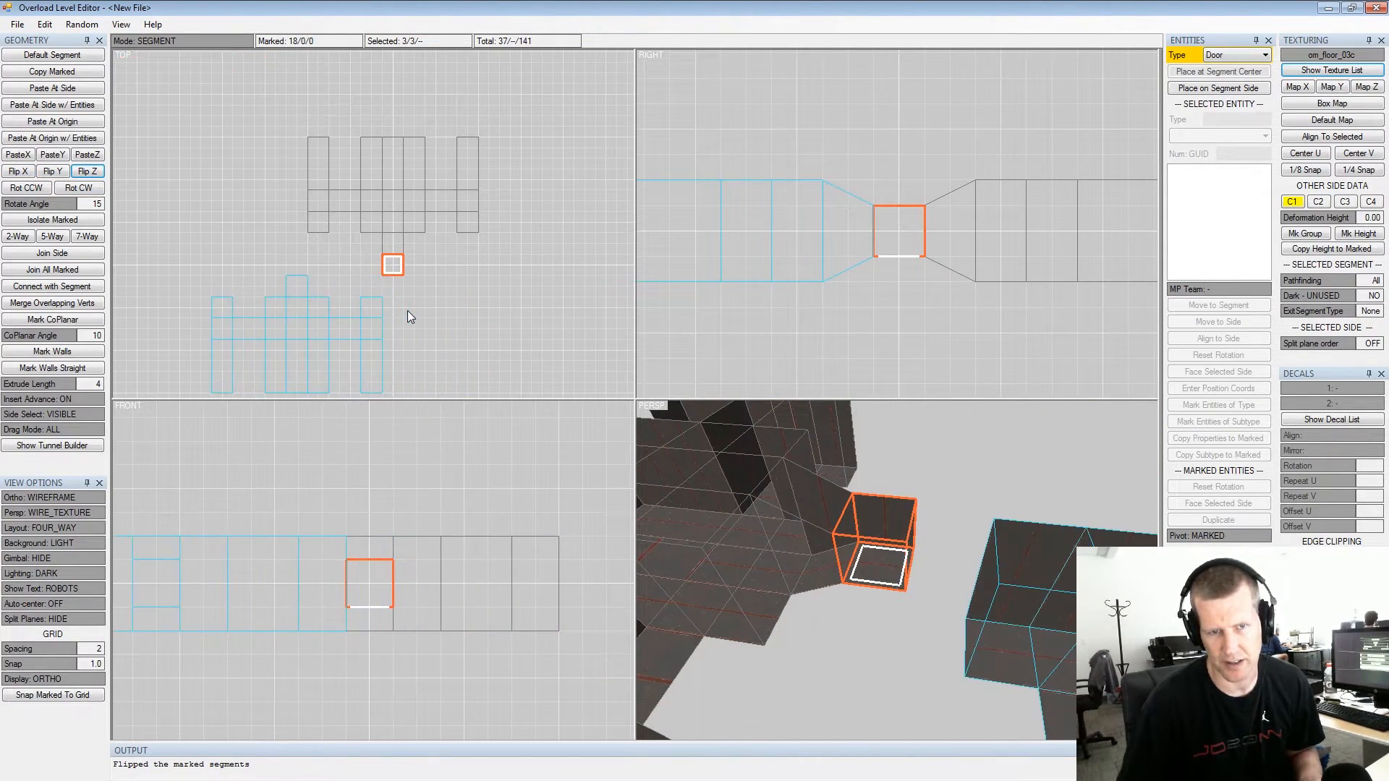
key(KP_4)
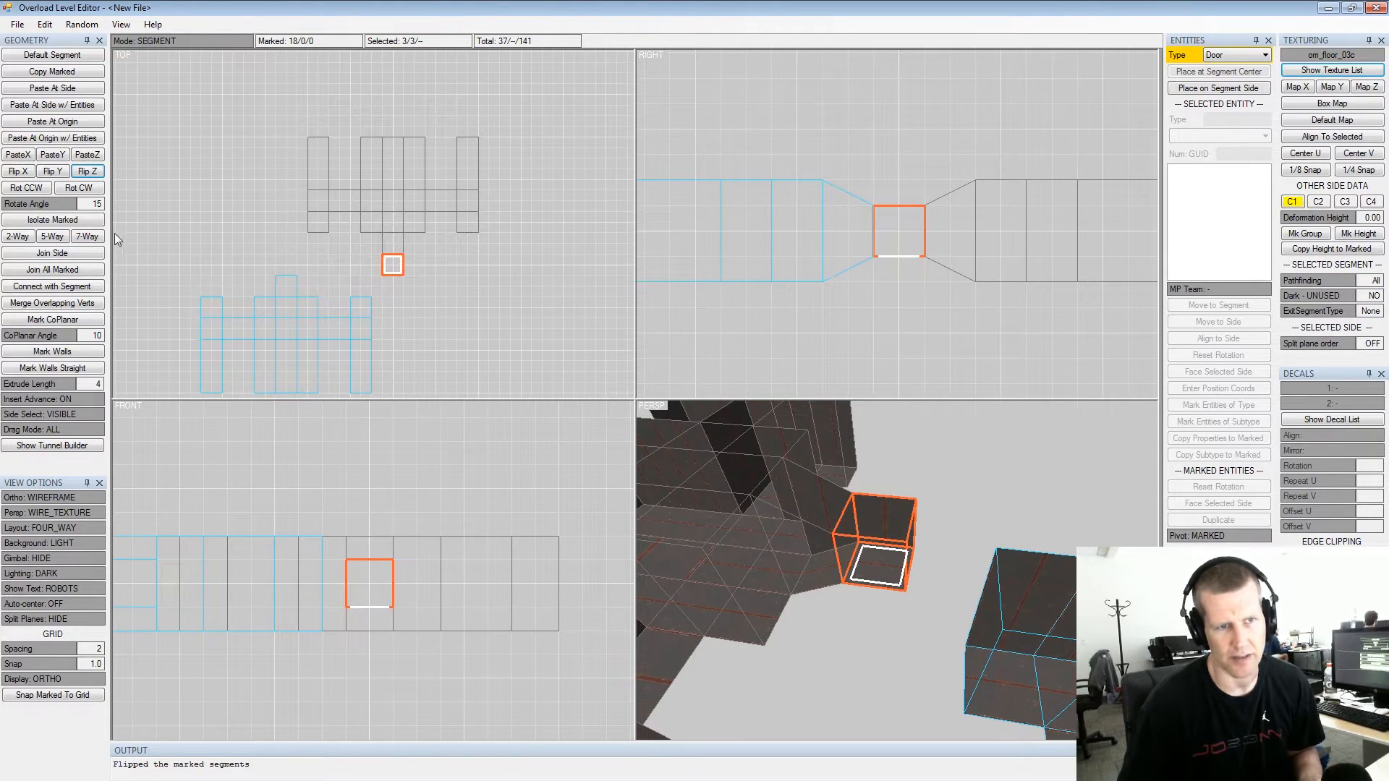
click(19, 171)
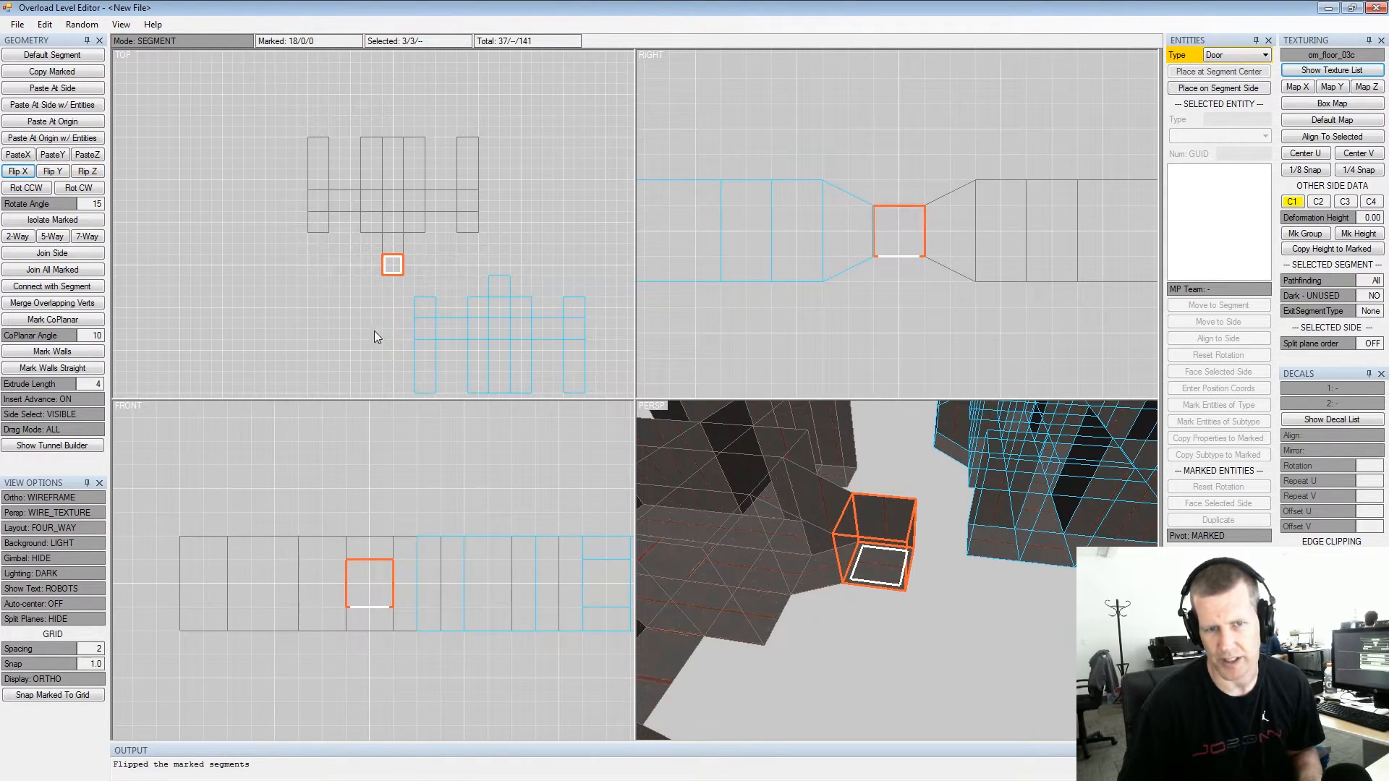
Clear all marks, mark the four segments of the mirrored copy's left arm, and try to flip them along Y
alt+drag(904, 477, 848, 458)
alt+middle_drag(848, 459, 815, 499)
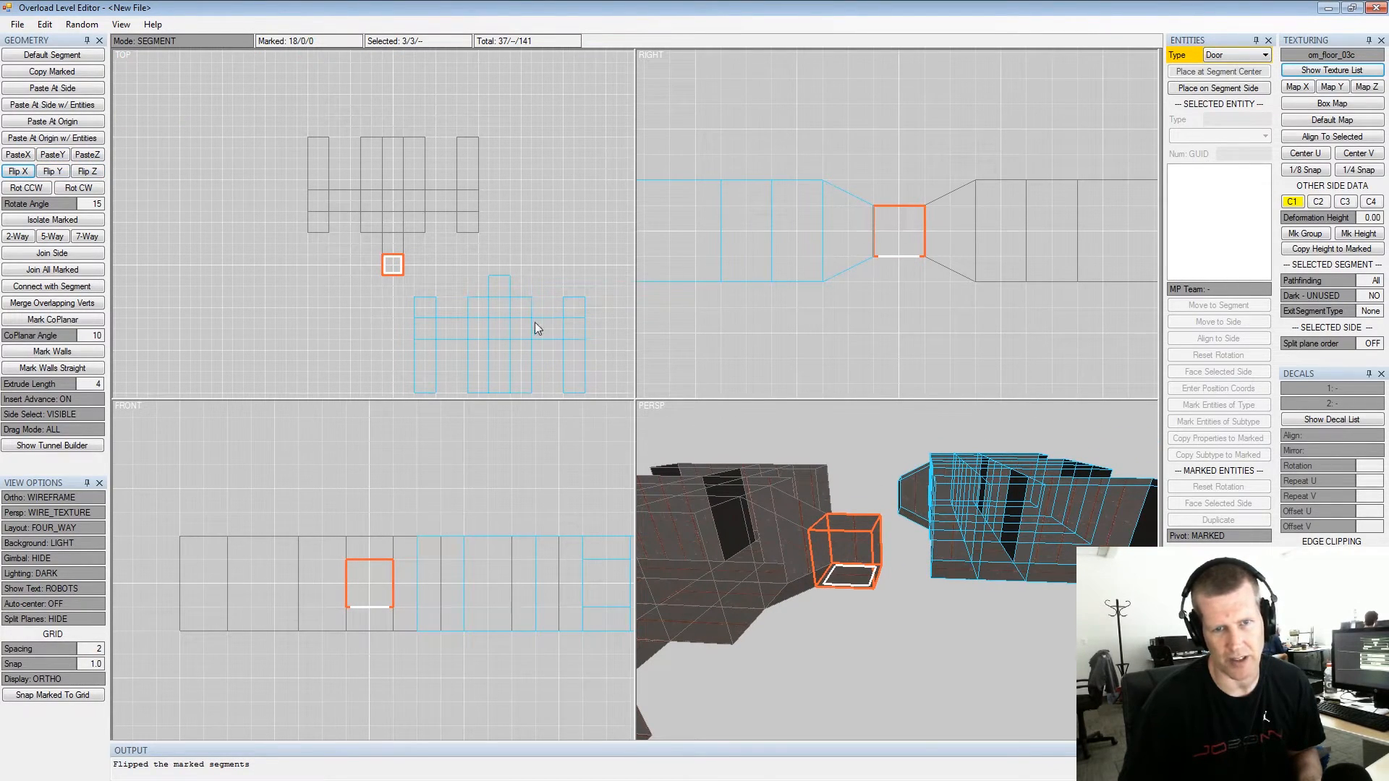
key(shift+space)
drag(407, 292, 472, 394)
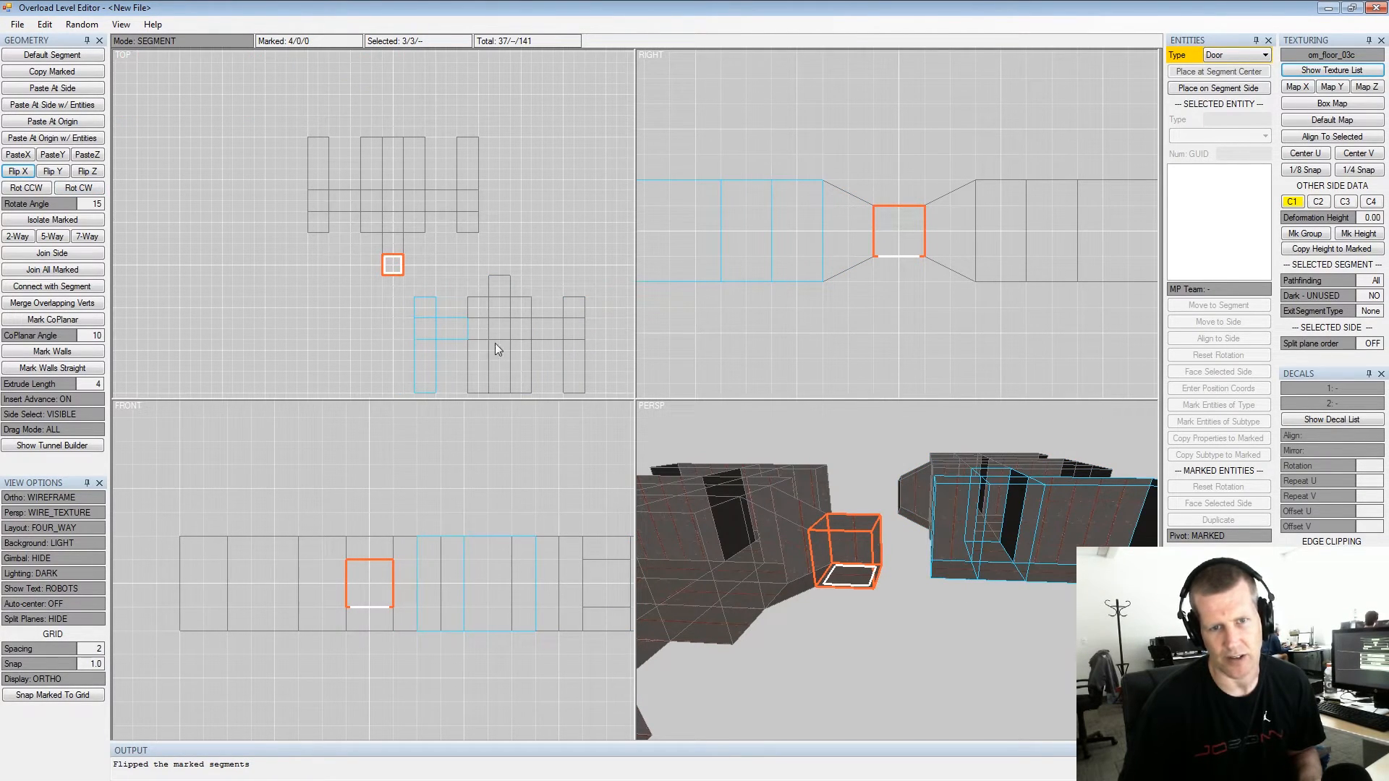
alt+drag(1021, 529, 995, 544)
alt+middle_drag(995, 543, 956, 545)
alt+drag(955, 546, 929, 555)
click(49, 173)
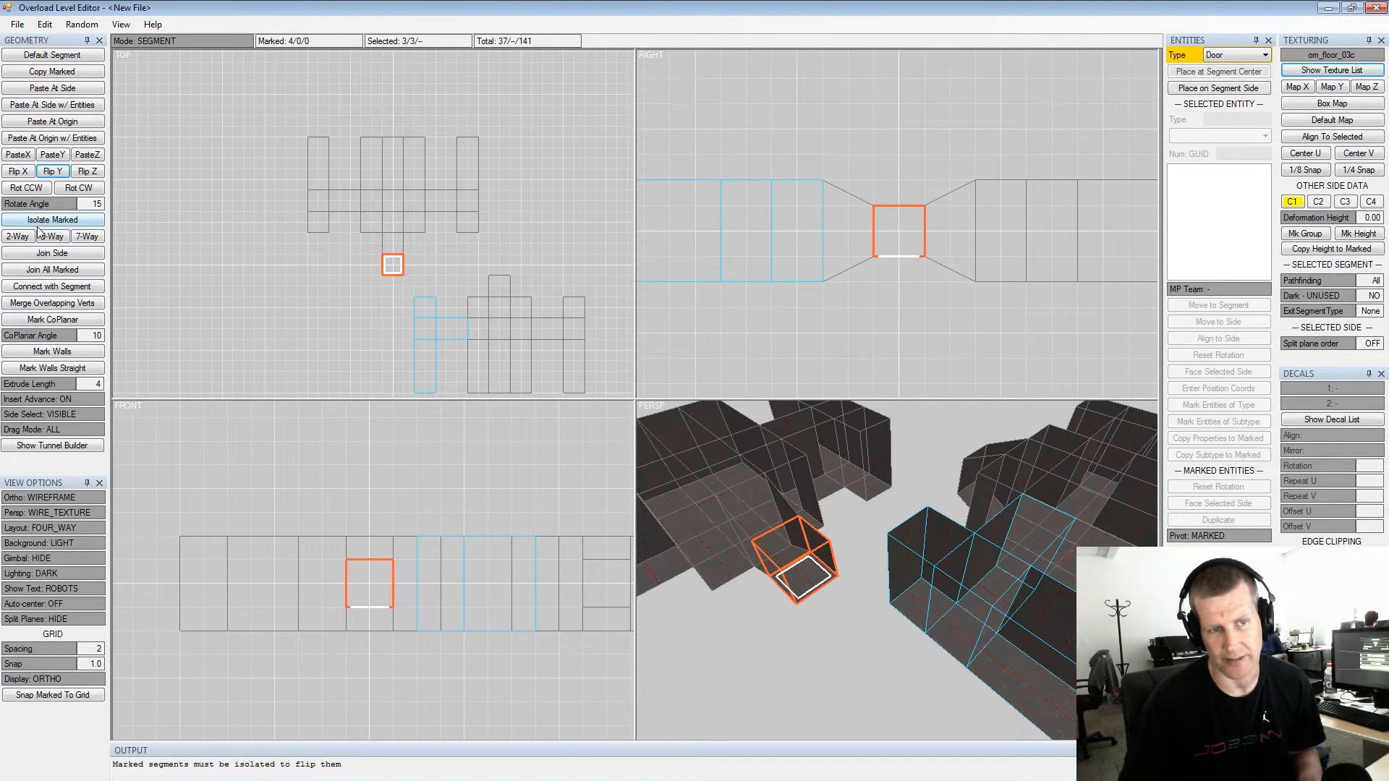
Isolate the four marked arm segments from the rest of the copy and clear the marks
drag(318, 288, 474, 402)
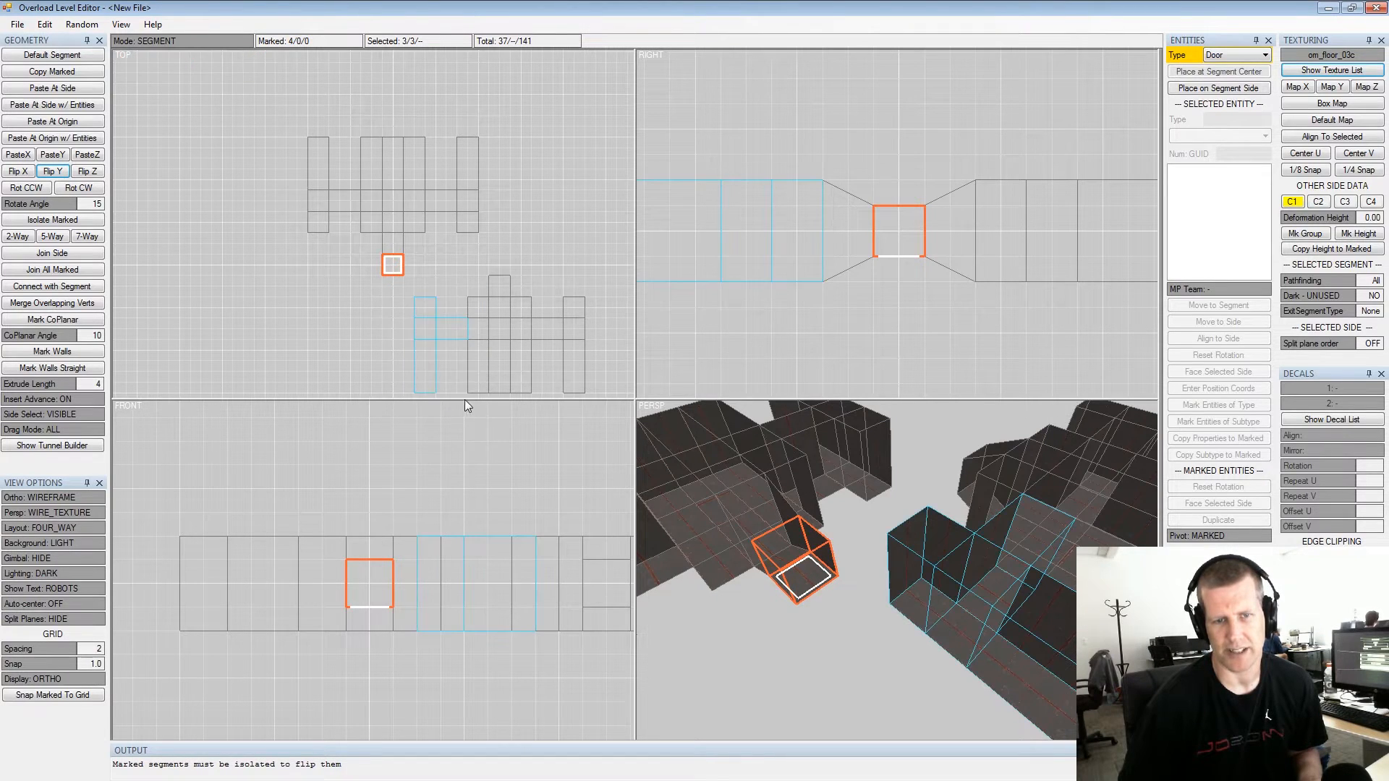
click(45, 221)
mouse_move(413, 312)
right_down()
mouse_move(345, 313)
mouse_move(415, 311)
right_up()
key(shift+space)
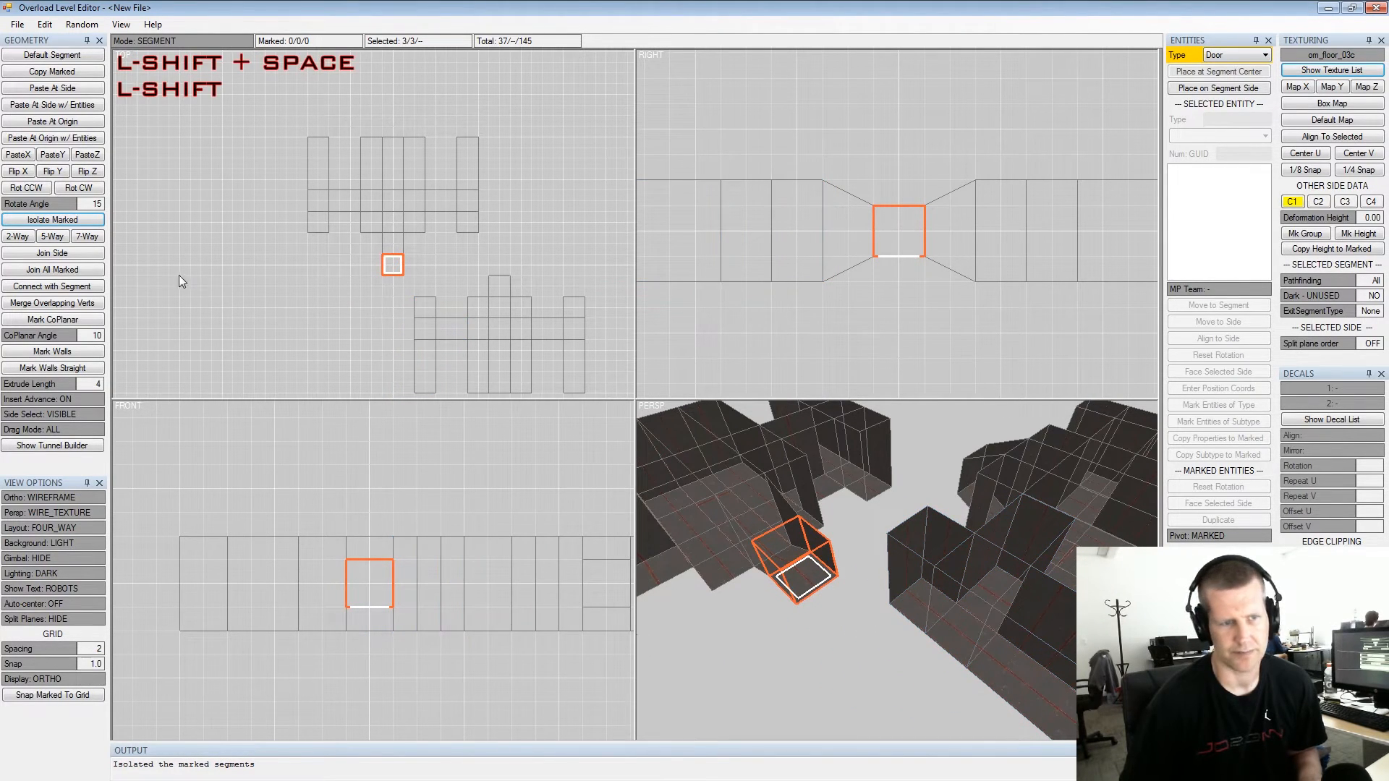
Select the long segment at the end of the isolated arm and cycle its selected side to the outer end face
alt+drag(442, 360, 450, 337)
middle_drag(446, 333, 390, 303)
scroll(395, 318, up, 2)
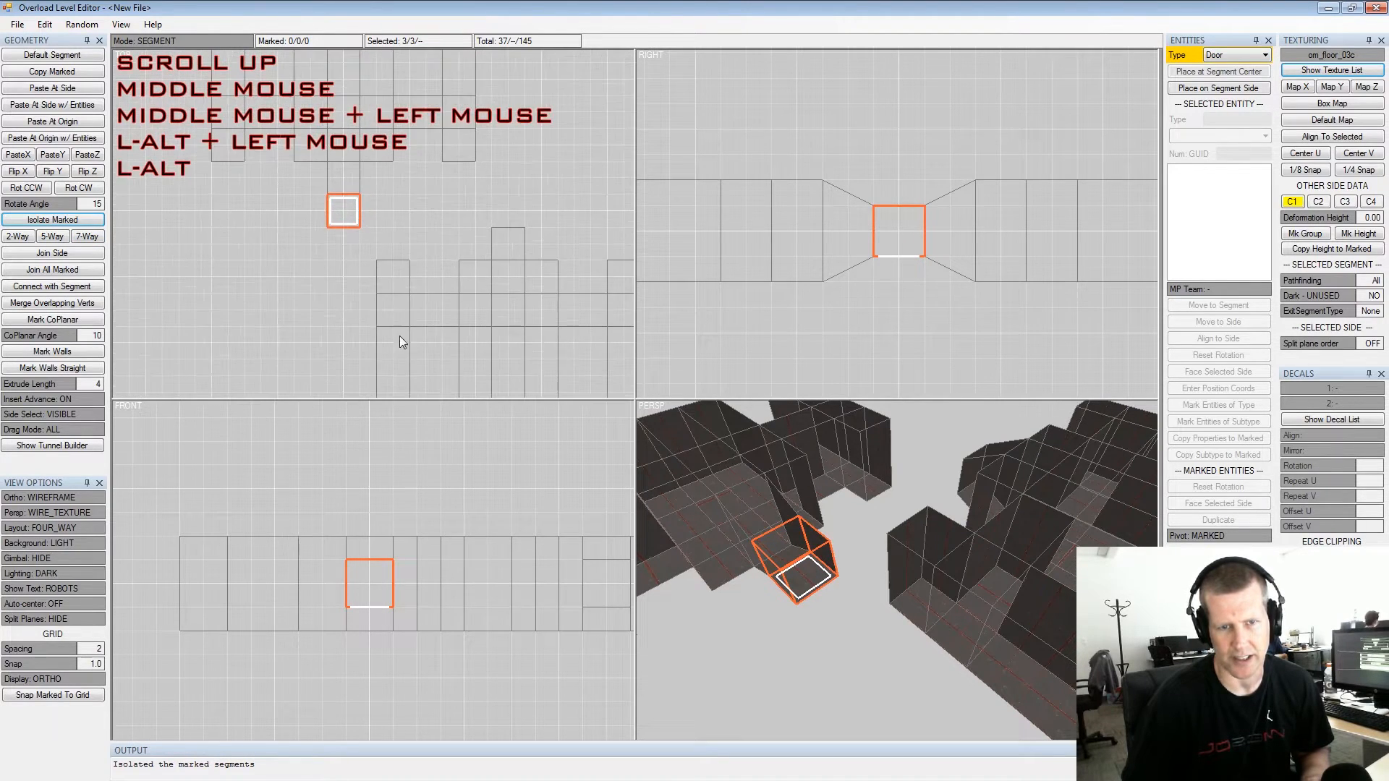
click(403, 358)
middle_drag(402, 359, 366, 265)
key(x)
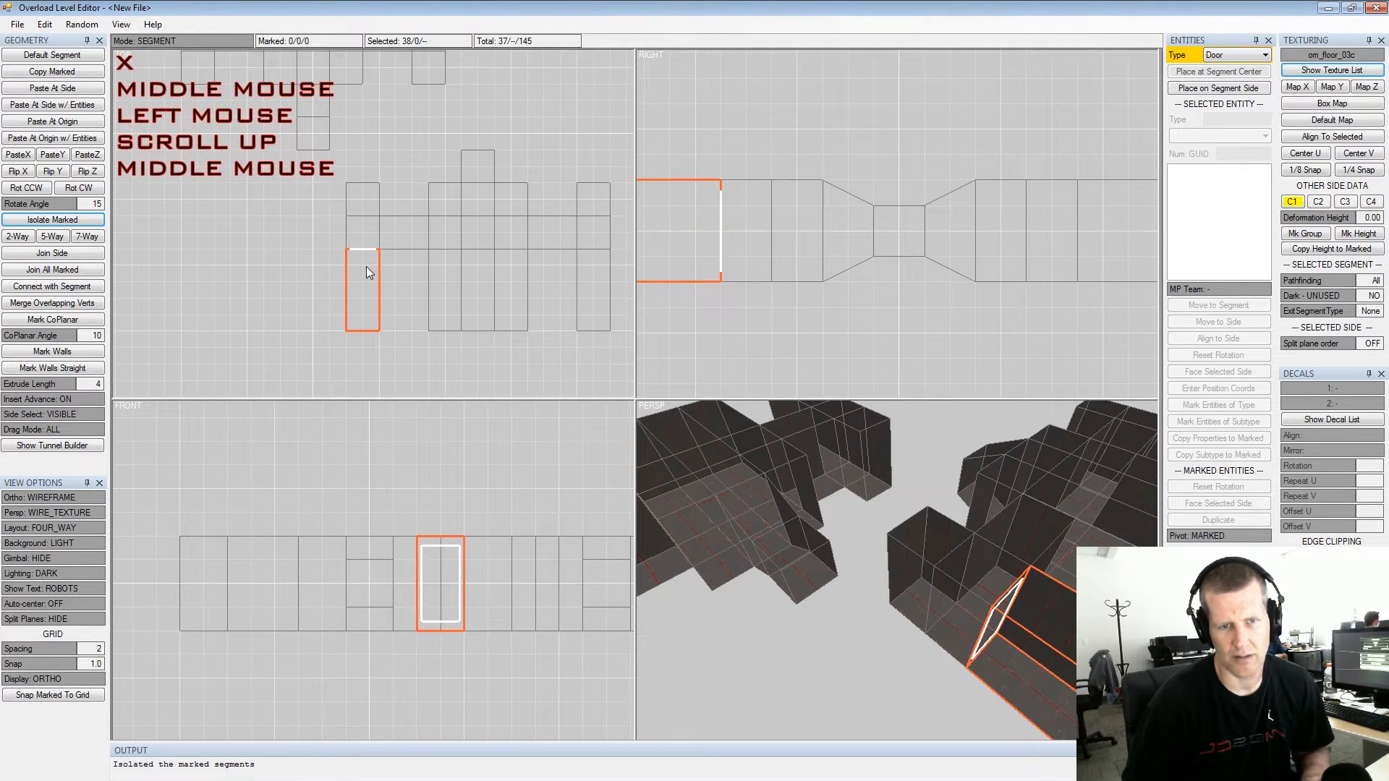
key(x)
key(x)
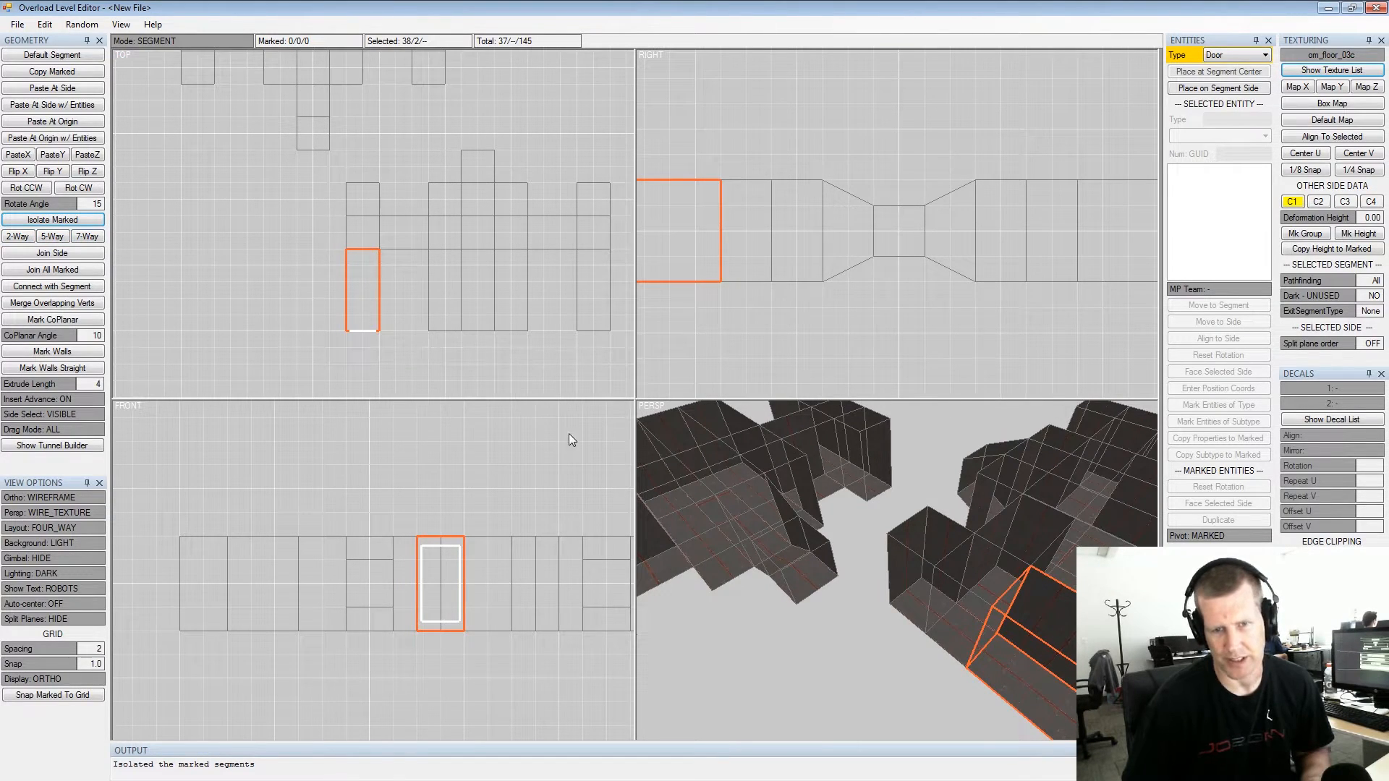
Try repeated 2-way splits on the long arm segment, starting with its end face selected
alt+middle_drag(701, 473, 777, 511)
alt+drag(777, 511, 902, 541)
alt+middle_drag(903, 540, 887, 496)
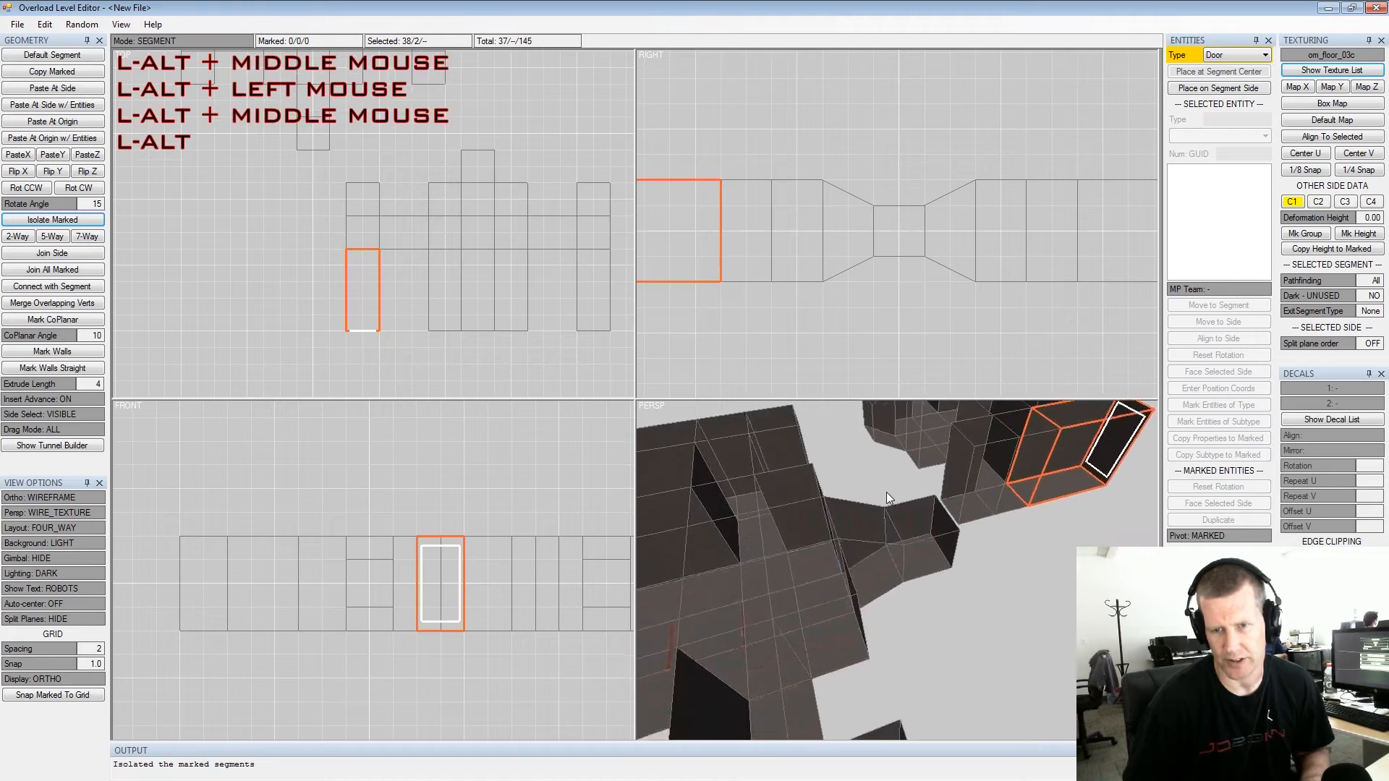
alt+scroll(887, 497, down, 2)
alt+drag(887, 497, 872, 486)
alt+middle_drag(872, 483, 735, 498)
alt+scroll(866, 498, up, 2)
alt+middle_drag(866, 498, 903, 572)
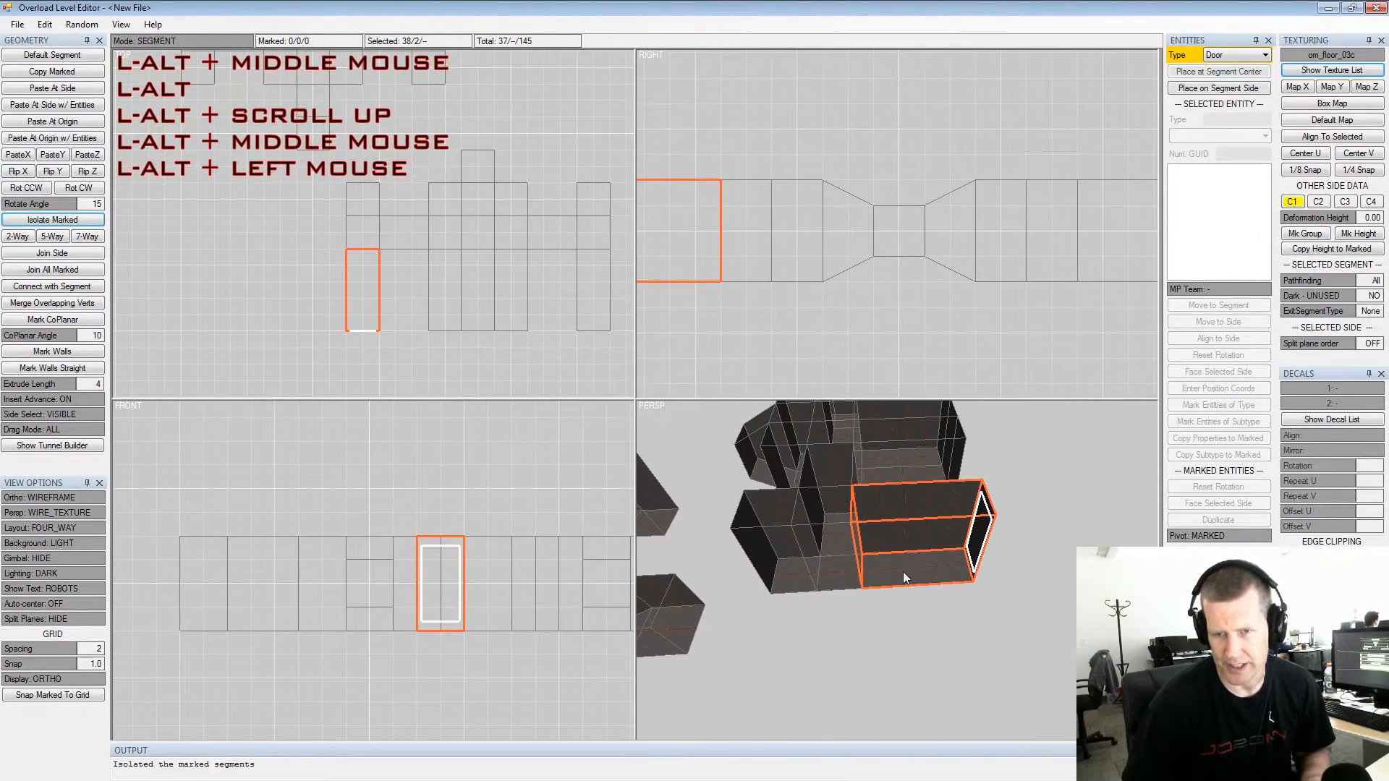
alt+scroll(908, 543, up, 2)
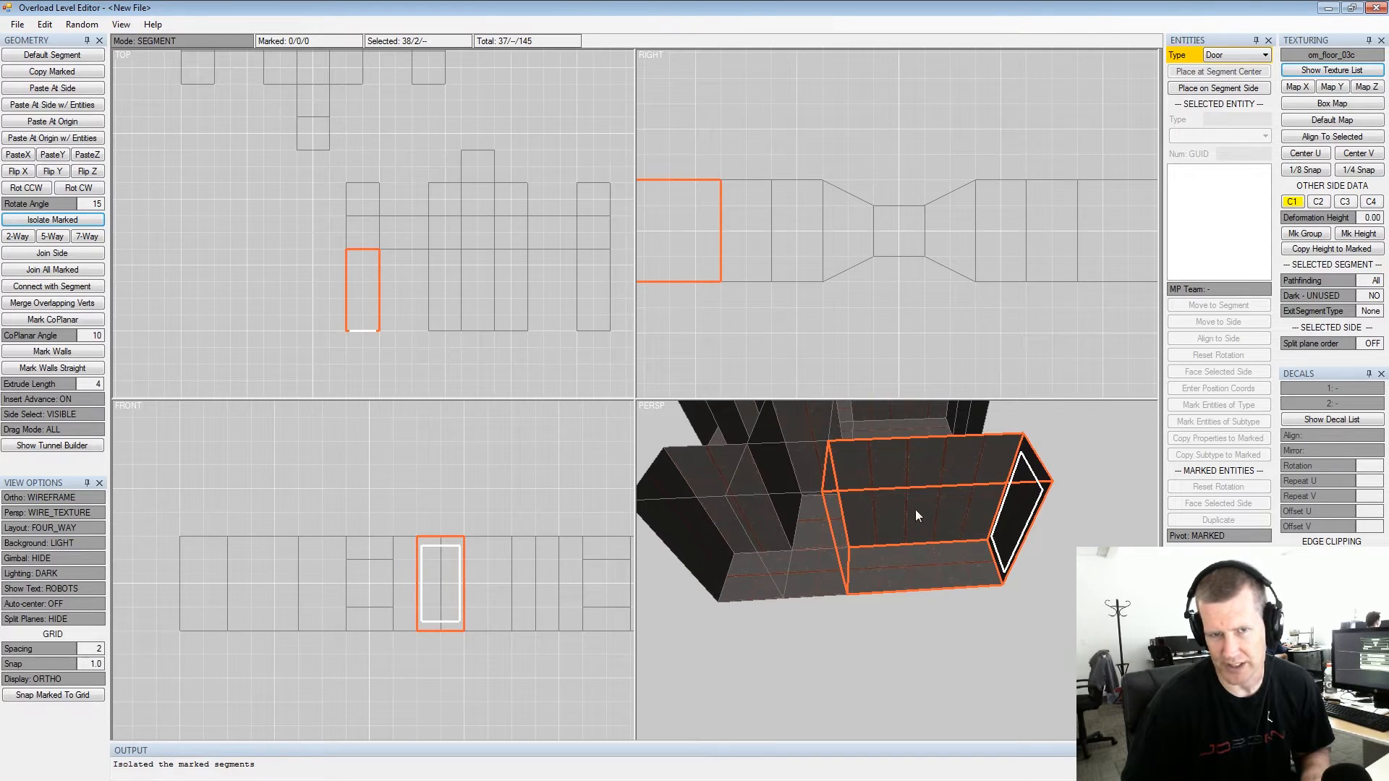
scroll(363, 298, up, 2)
key(x)
scroll(357, 296, up, 1)
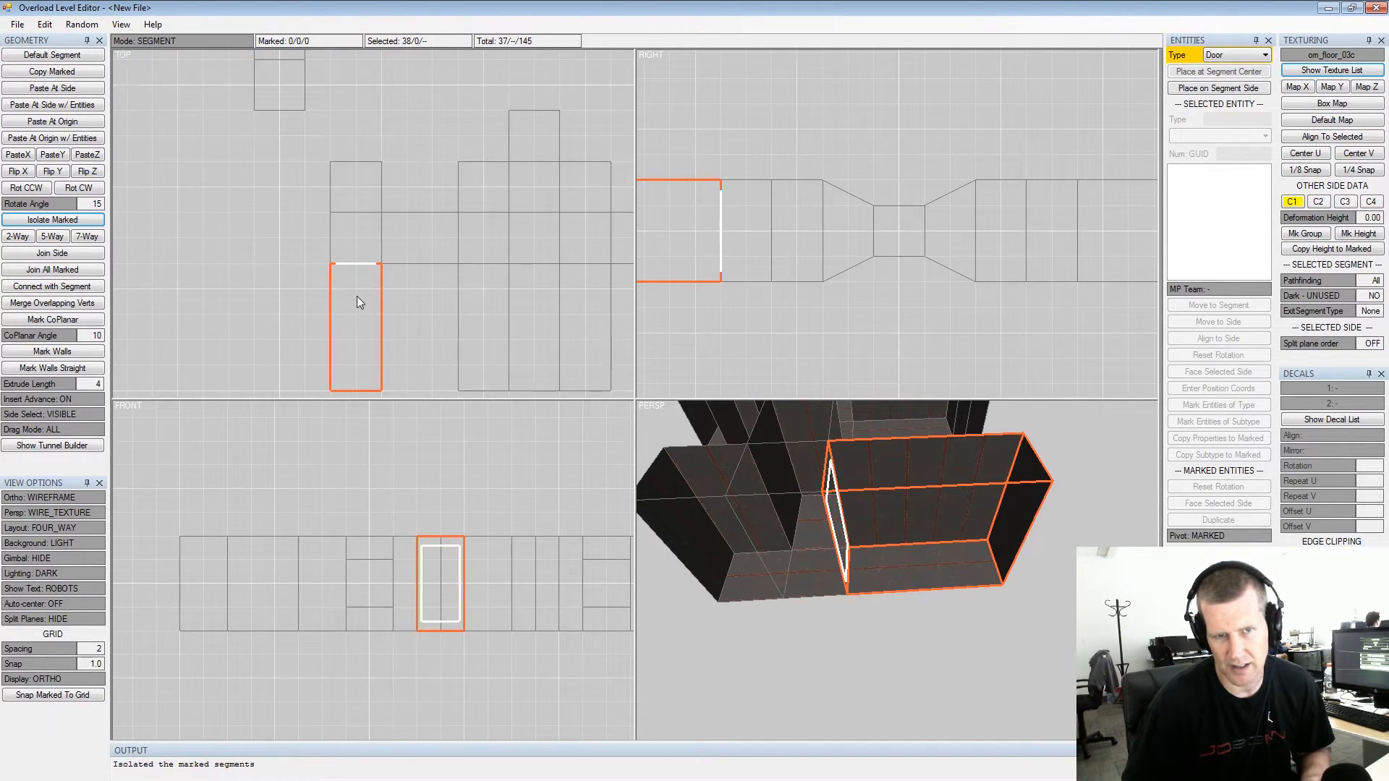
key(x)
click(36, 246)
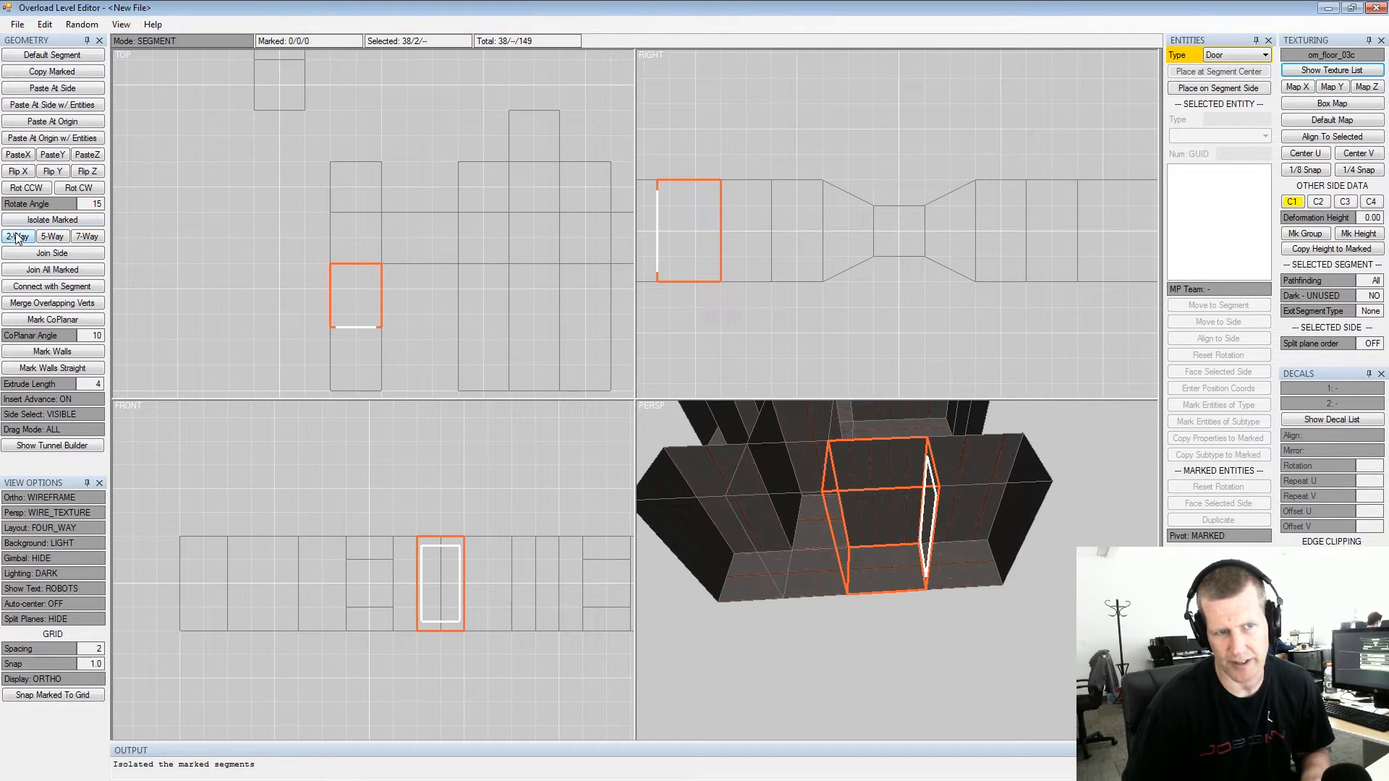
click(16, 238)
click(16, 238)
click(17, 238)
Inspect the split pieces, undo all the 2-way splits, and select the long segment's end face again
alt+drag(739, 398, 764, 436)
alt+middle_drag(765, 435, 824, 455)
alt+drag(825, 456, 867, 496)
alt+scroll(826, 501, up, 2)
alt+middle_drag(866, 496, 868, 528)
alt+scroll(864, 526, down, 3)
key(ctrl+z)
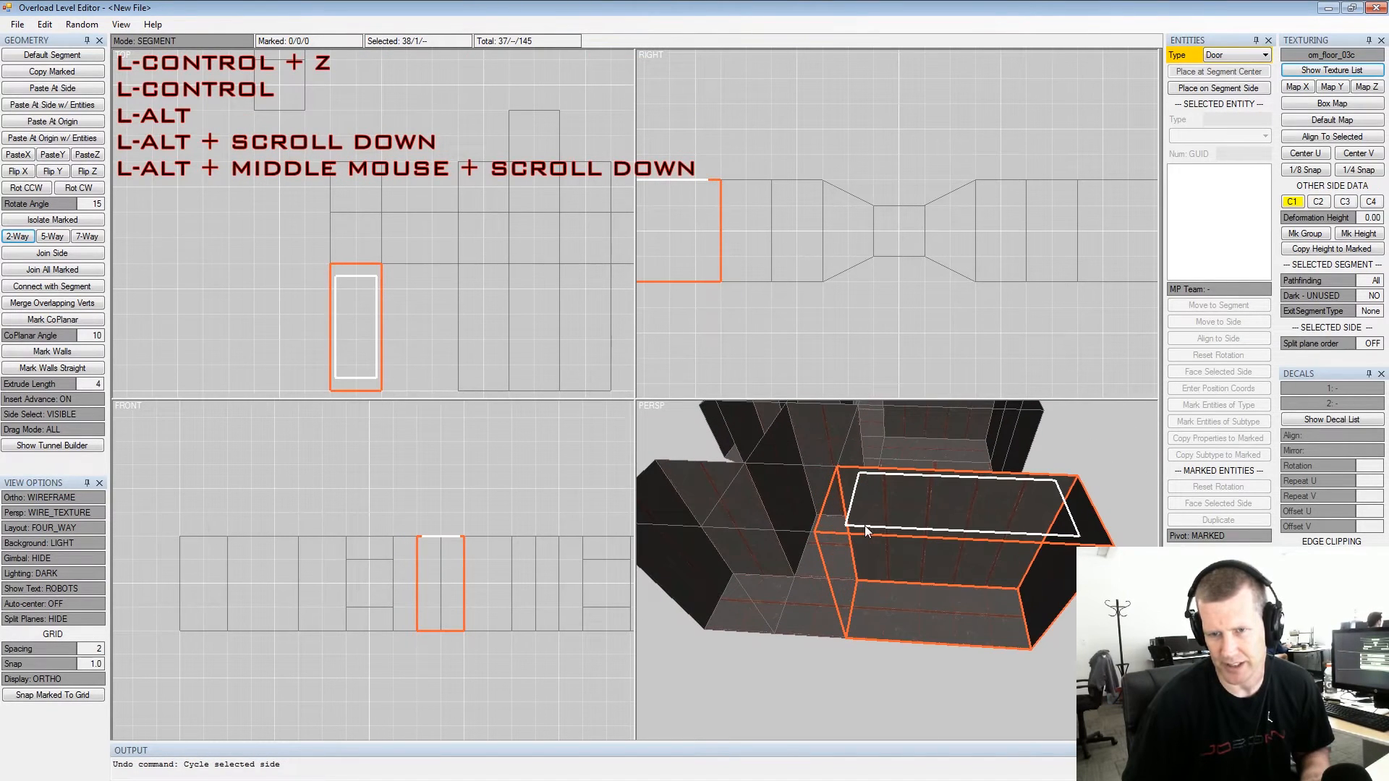
key(s)
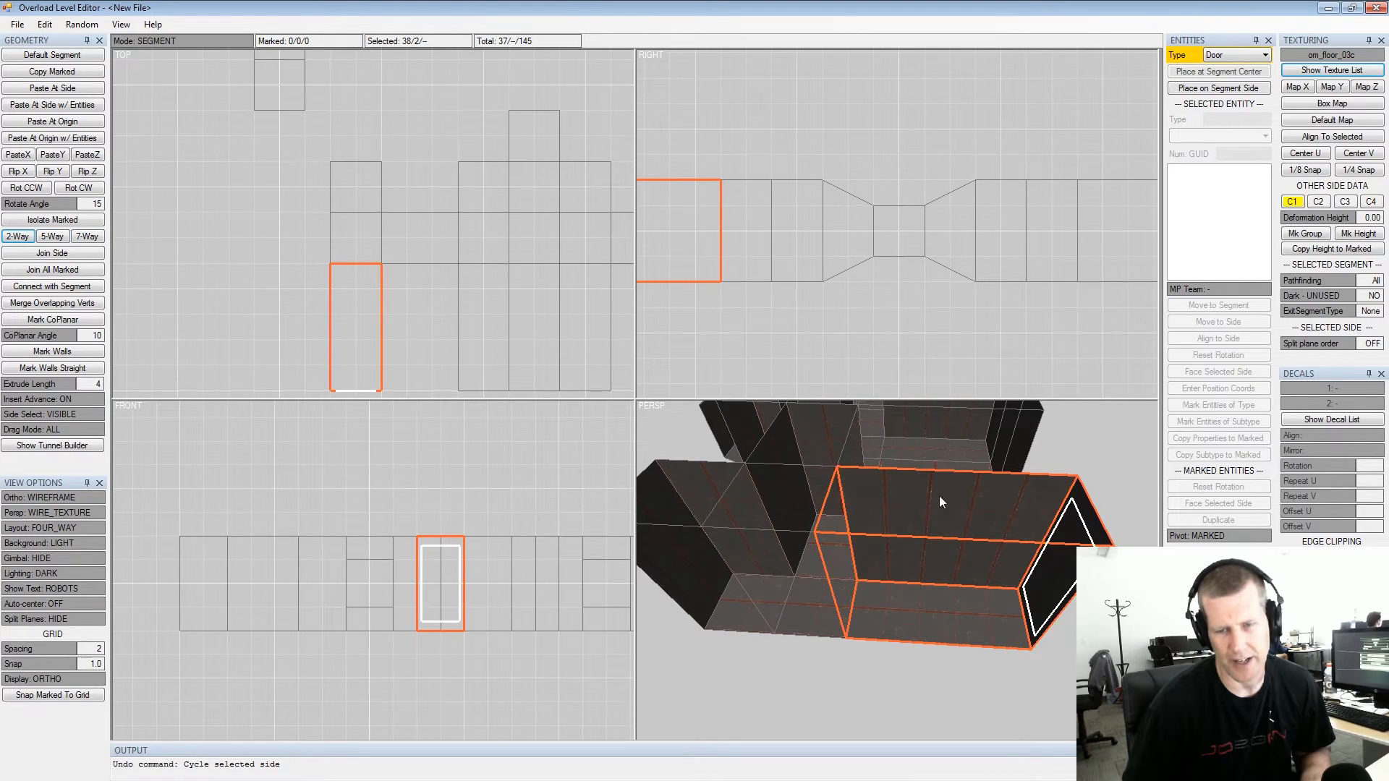
Select the long arm segment's outward side face and insert a new segment on it
alt+drag(980, 540, 984, 514)
alt+middle_drag(983, 513, 933, 572)
alt+drag(933, 572, 1065, 604)
alt+middle_drag(1065, 604, 934, 559)
click(897, 547)
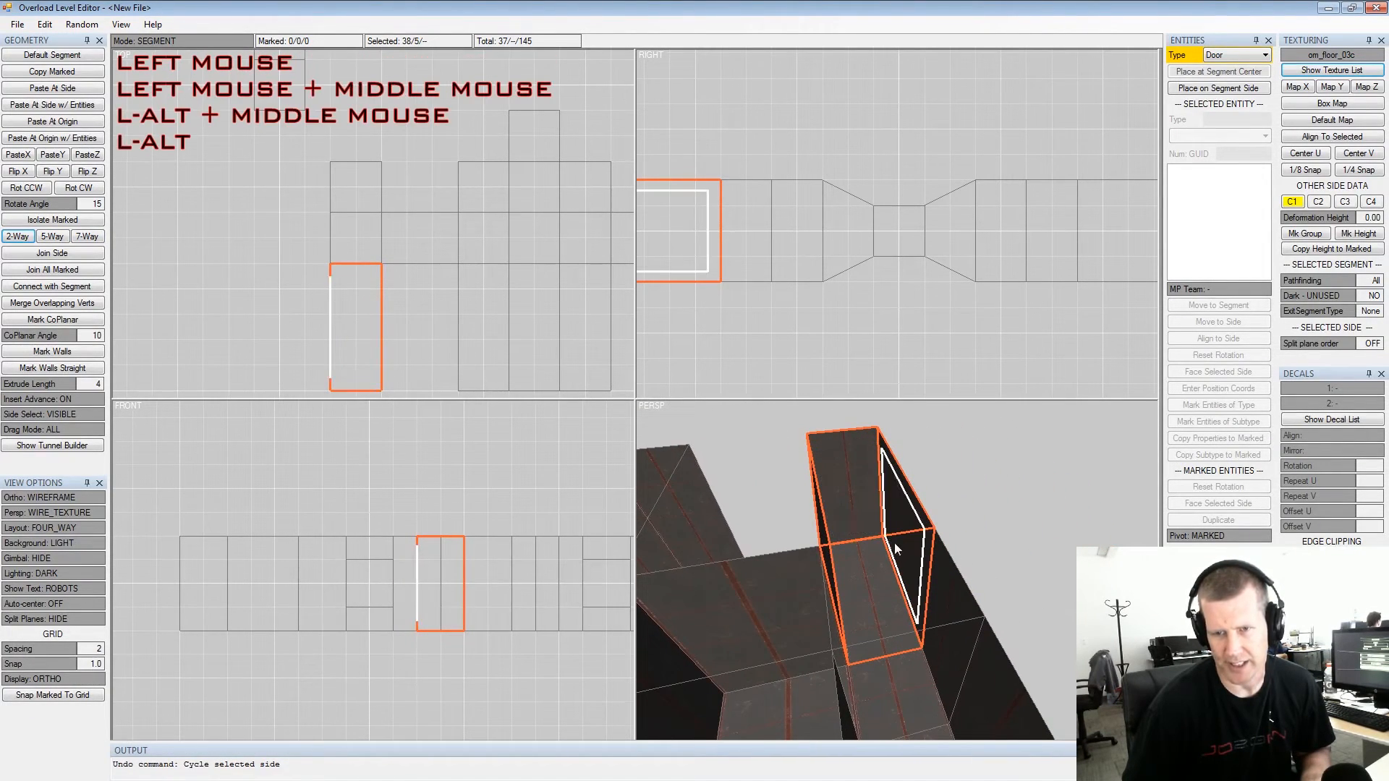
middle_drag(401, 317, 396, 280)
Mark the new segment's outer side, move it outward along X by six units, and clear the mark and selection
key(Tab)
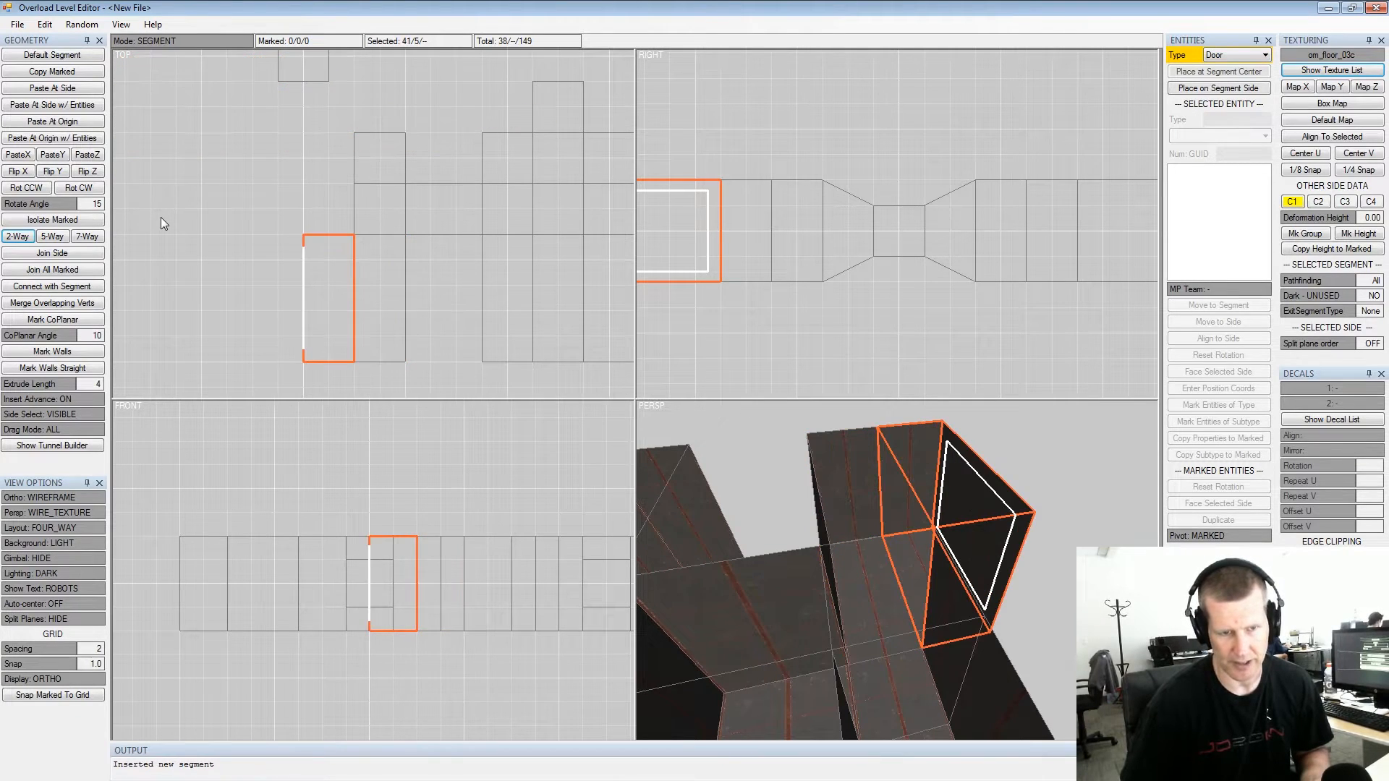
key(space)
key(KP_4)
key(KP_4)
key(KP_4)
key(KP_4)
key(KP_4)
key(KP_4)
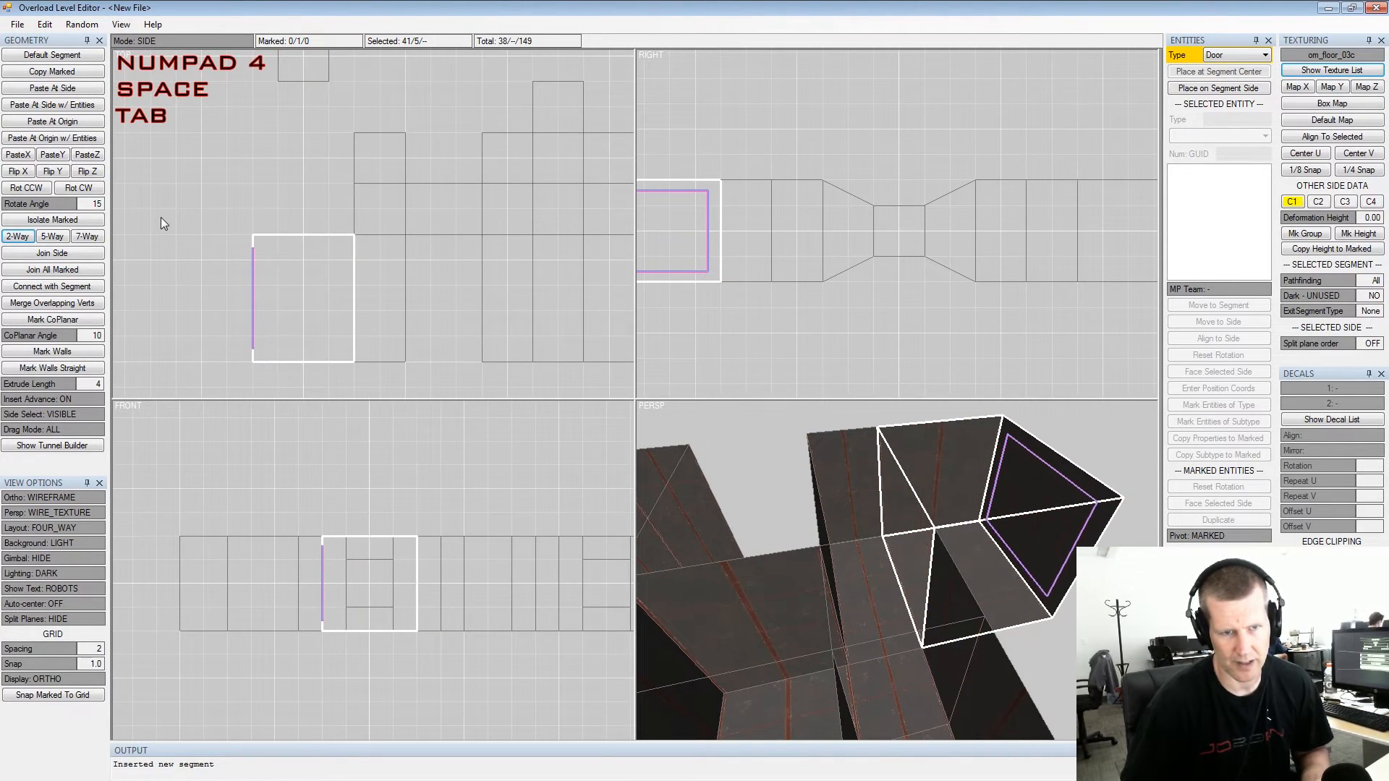
key(shift+space)
key(alt+space)
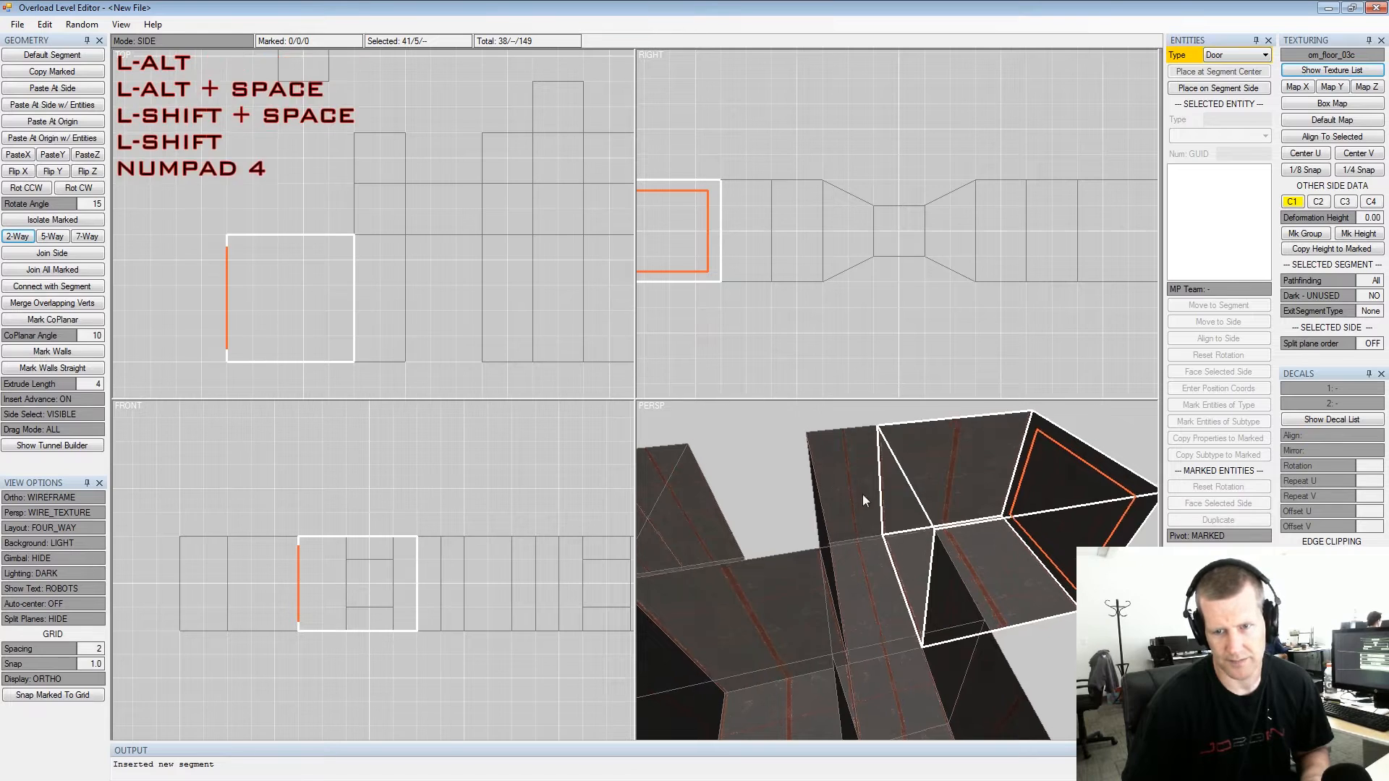
Mark the widened segment, isolate it, move it sideways away from the arm to leave a gap, and clear the marks
alt+drag(863, 491, 854, 517)
alt+middle_drag(854, 517, 887, 468)
alt+scroll(886, 469, down, 2)
key(Tab)
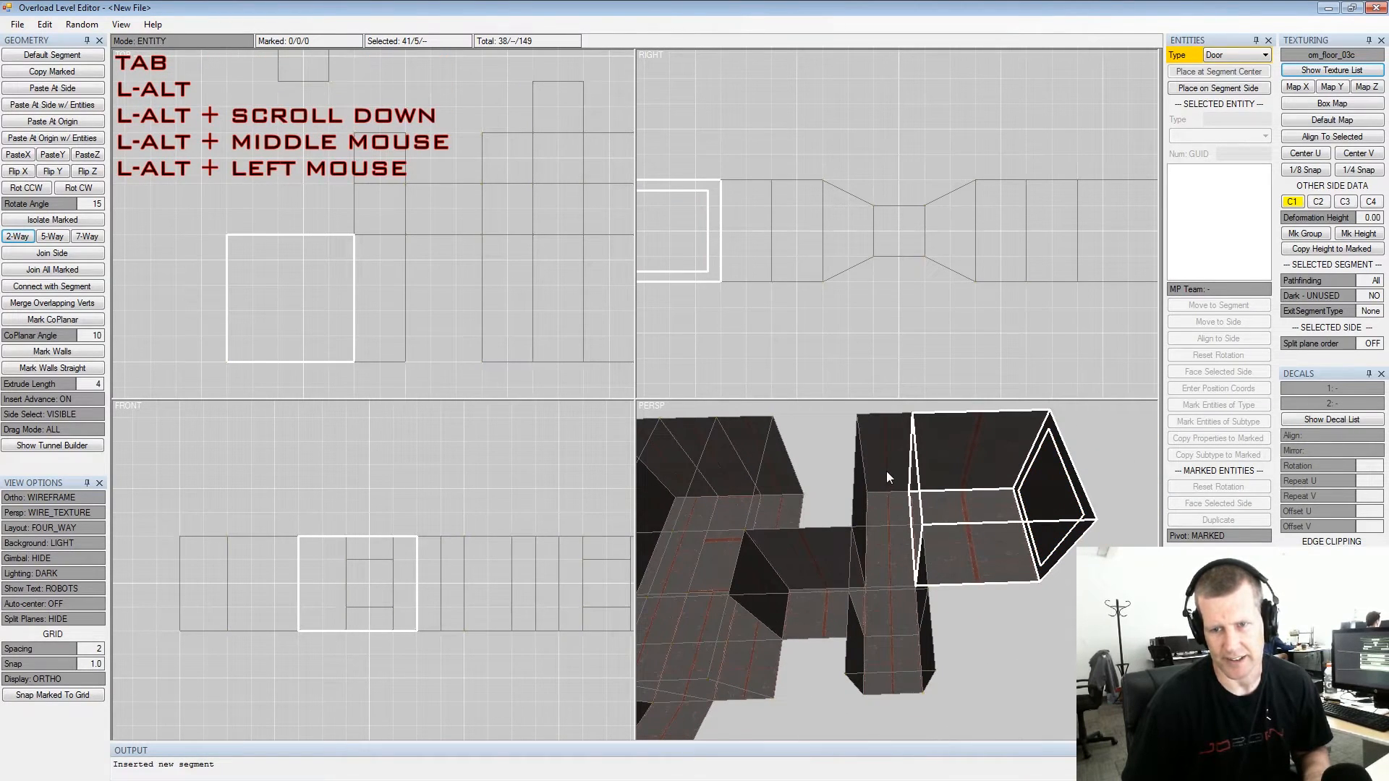
key(Tab)
key(space)
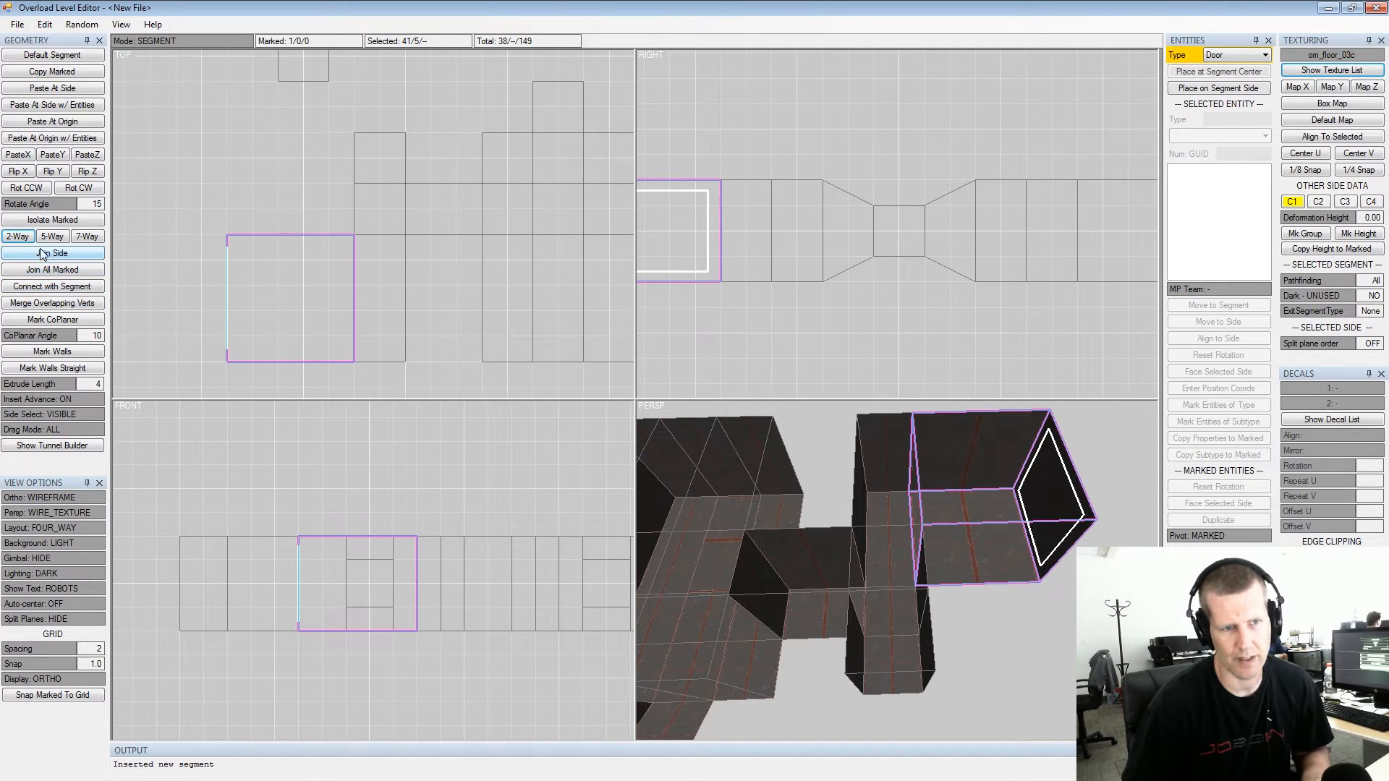
click(52, 220)
right_drag(267, 286, 215, 284)
key(shift+space)
key(alt+space)
Select the isolated wide segment's ceiling side and split the segment 5-way
alt+middle_drag(869, 472, 823, 500)
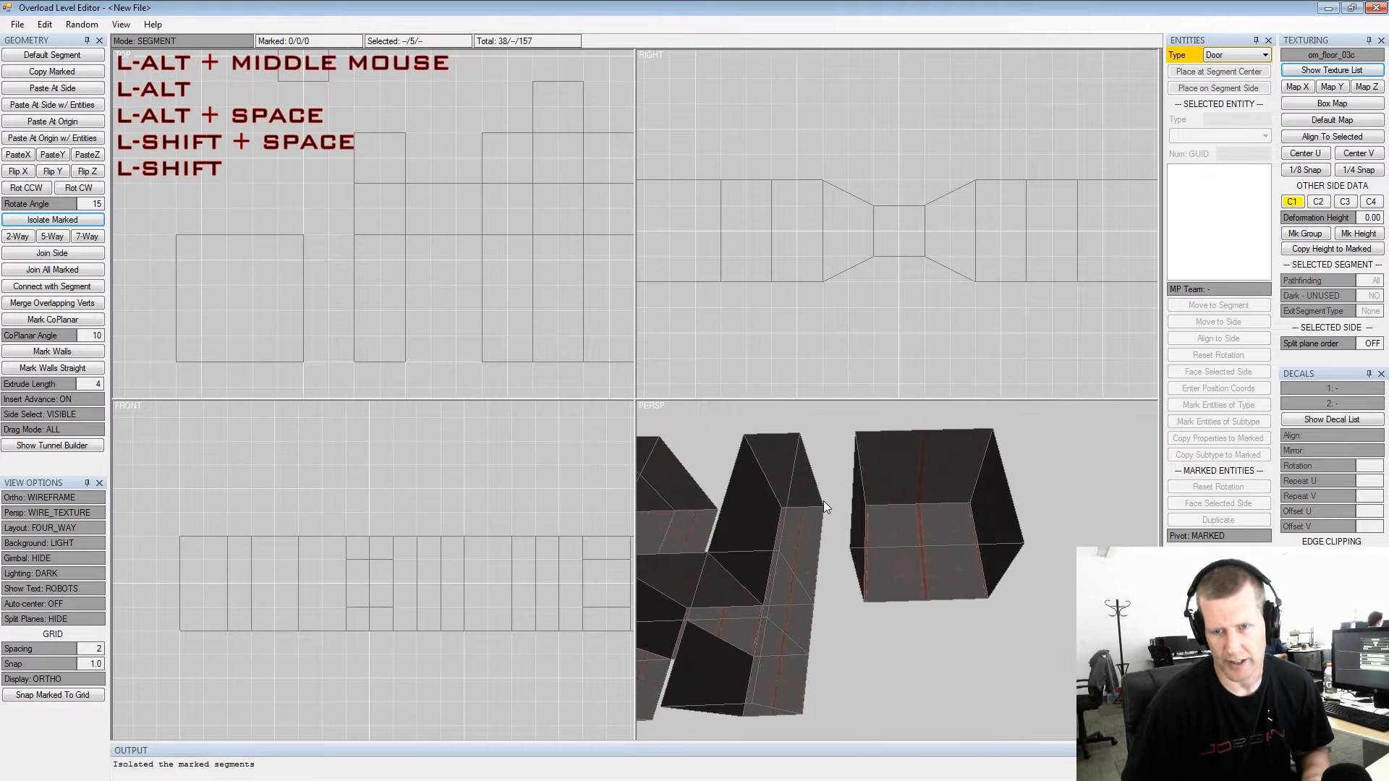
alt+scroll(910, 551, up, 3)
click(910, 552)
alt+drag(981, 535, 687, 445)
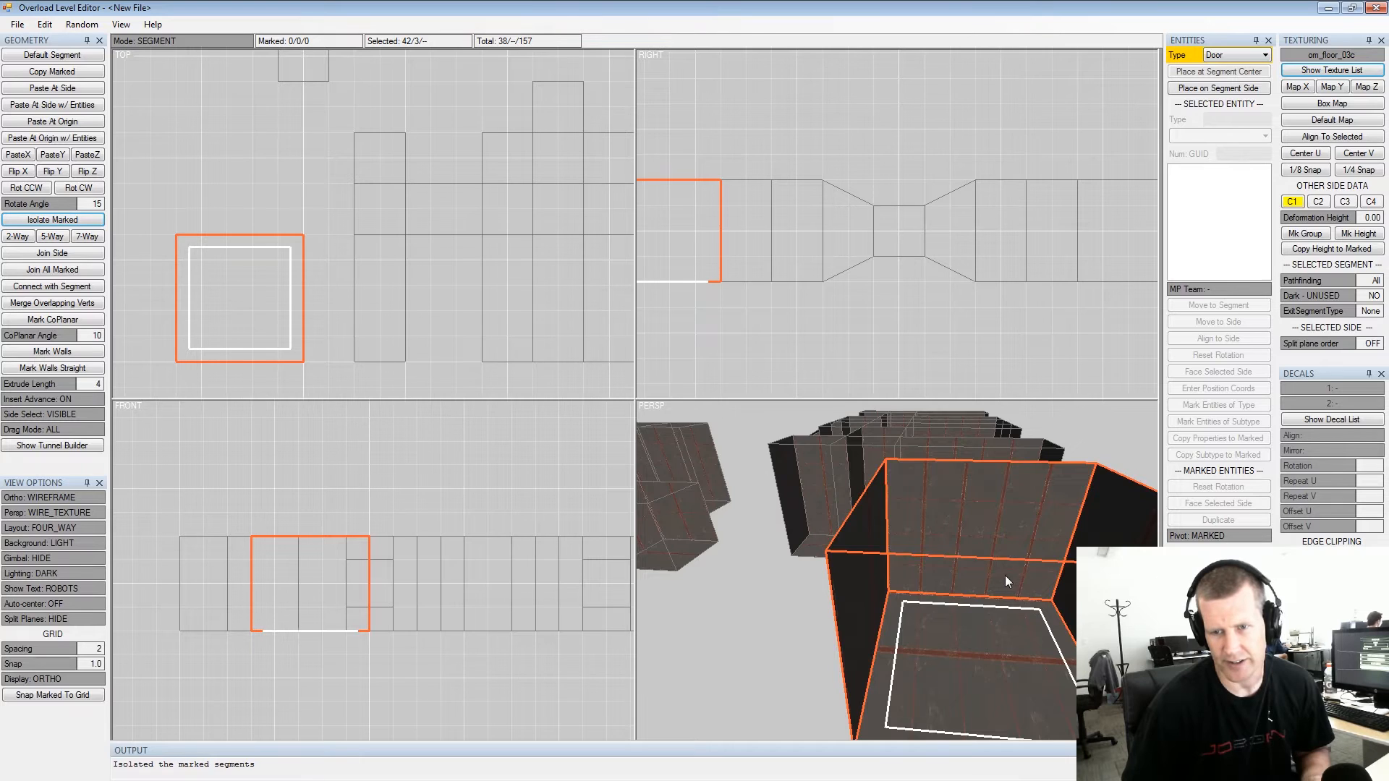
alt+middle_drag(1008, 576, 906, 577)
alt+drag(906, 577, 919, 484)
click(878, 469)
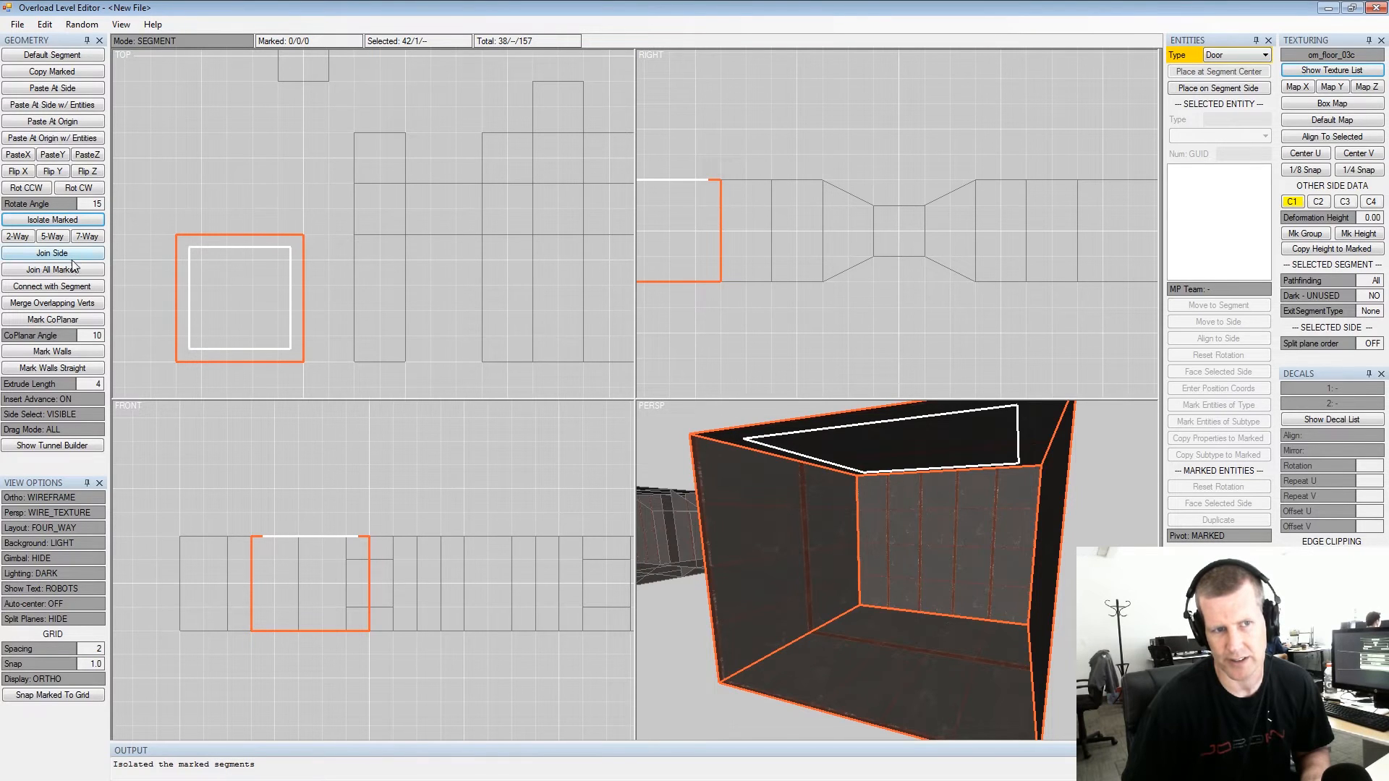
click(52, 237)
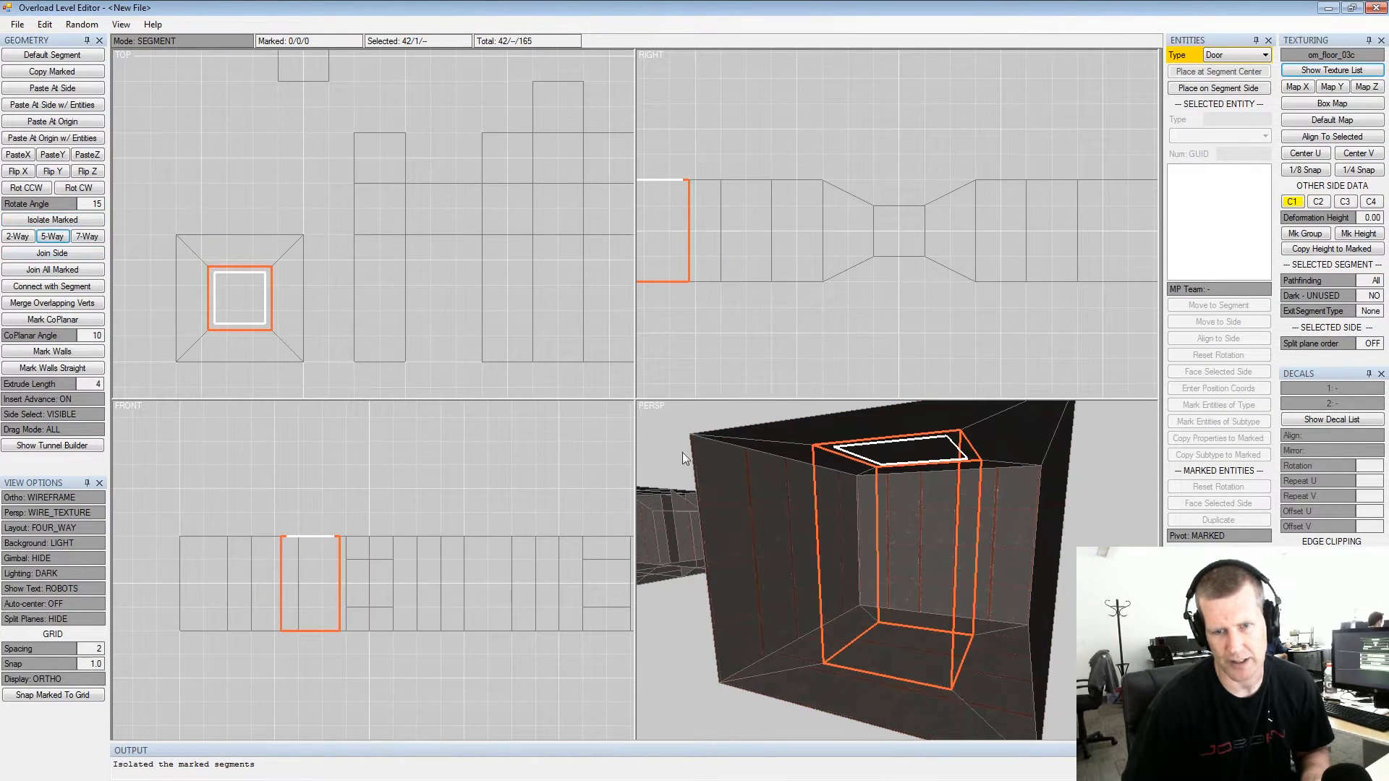
alt+drag(962, 518, 869, 570)
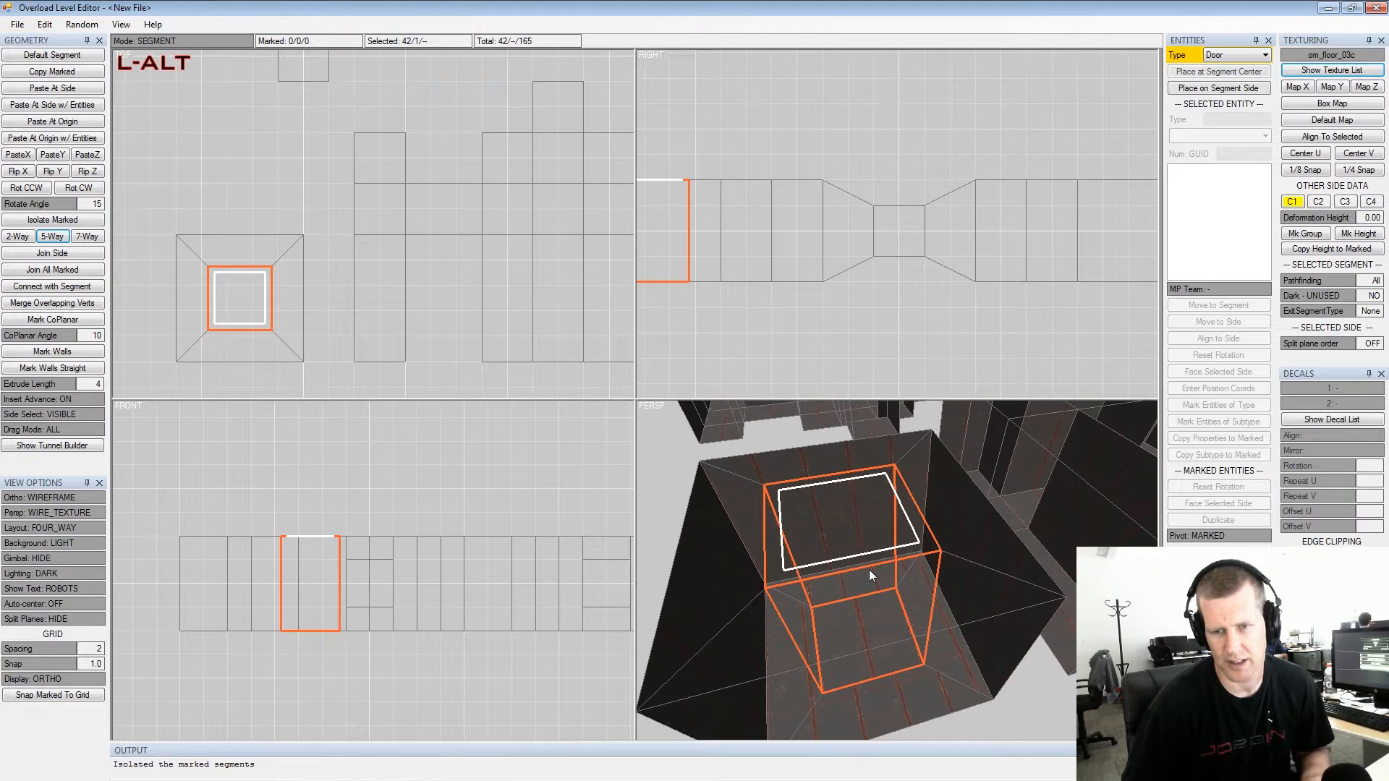
Split the central segment 5-way again and inspect the nested pieces from several angles
click(42, 242)
alt+scroll(897, 520, up, 3)
alt+middle_drag(891, 526, 931, 459)
alt+scroll(936, 455, down, 2)
mouse_move(936, 455)
alt+mouse_down()
mouse_move(933, 471)
mouse_move(1007, 440)
mouse_move(960, 460)
alt+mouse_up()
alt+middle_drag(960, 461, 948, 496)
alt+scroll(947, 495, down, 2)
alt+drag(947, 495, 969, 476)
Undo the accidental marking and both 5-way splits of the wide segment
ctrl+click(887, 496)
key(ctrl+z)
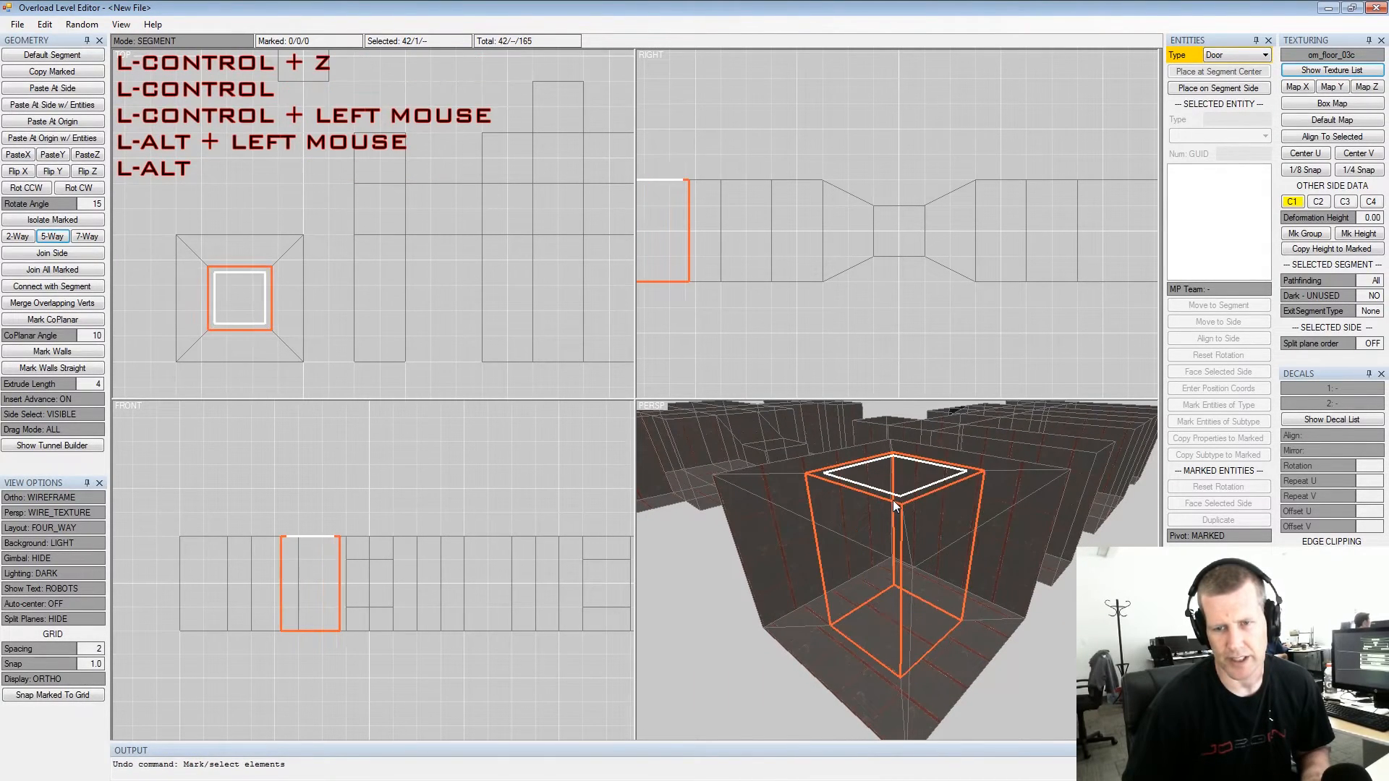
key(ctrl+z)
Select the long arm segment's side facing the isolated wide segment and mark it in side mode
alt+drag(958, 503, 887, 499)
alt+middle_drag(887, 499, 883, 531)
alt+scroll(883, 521, down, 3)
alt+drag(883, 516, 941, 609)
double_click(940, 607)
click(938, 605)
key(Tab)
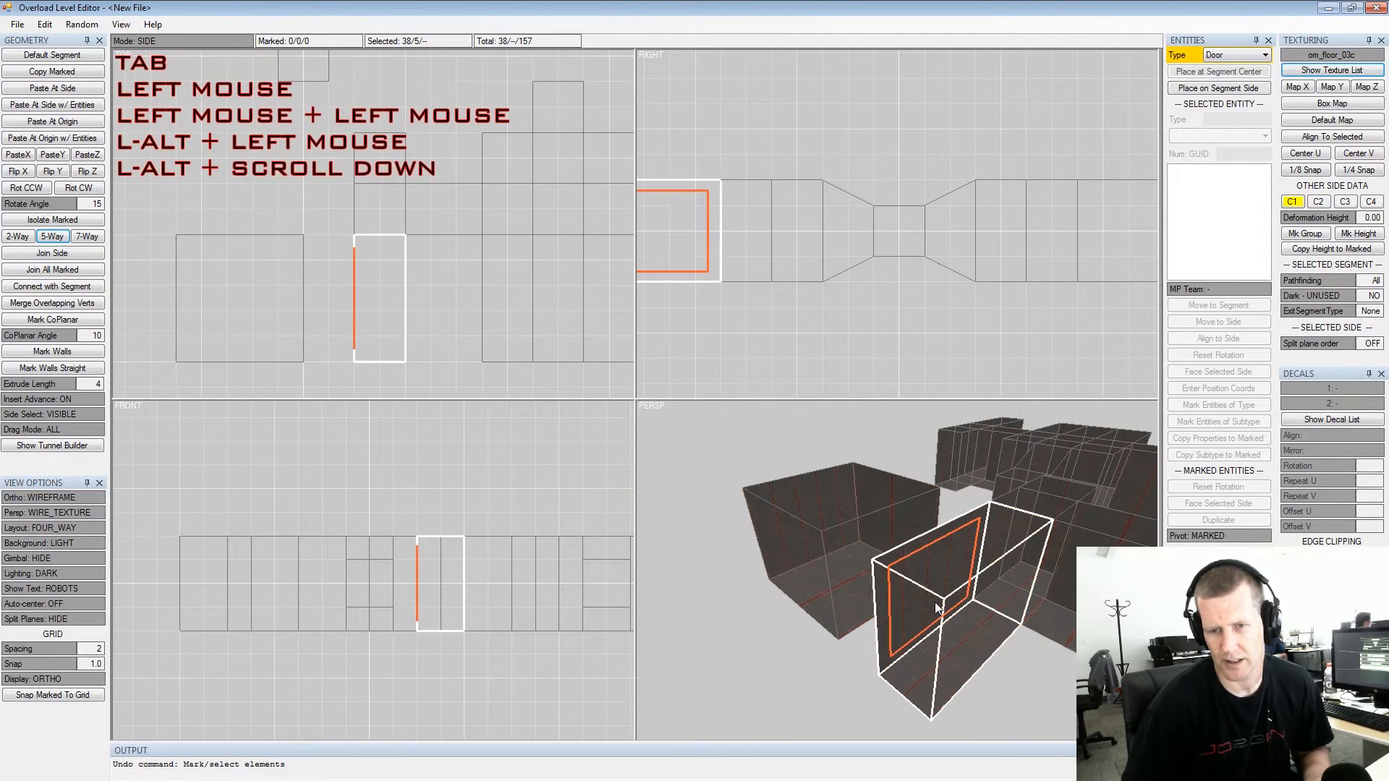
key(space)
Select the wide segment's side facing the marked one, connect both sides with a new segment, and clear the marks
mouse_move(856, 525)
alt+mouse_down()
mouse_move(994, 520)
mouse_move(938, 546)
mouse_move(877, 511)
alt+mouse_up()
click(938, 546)
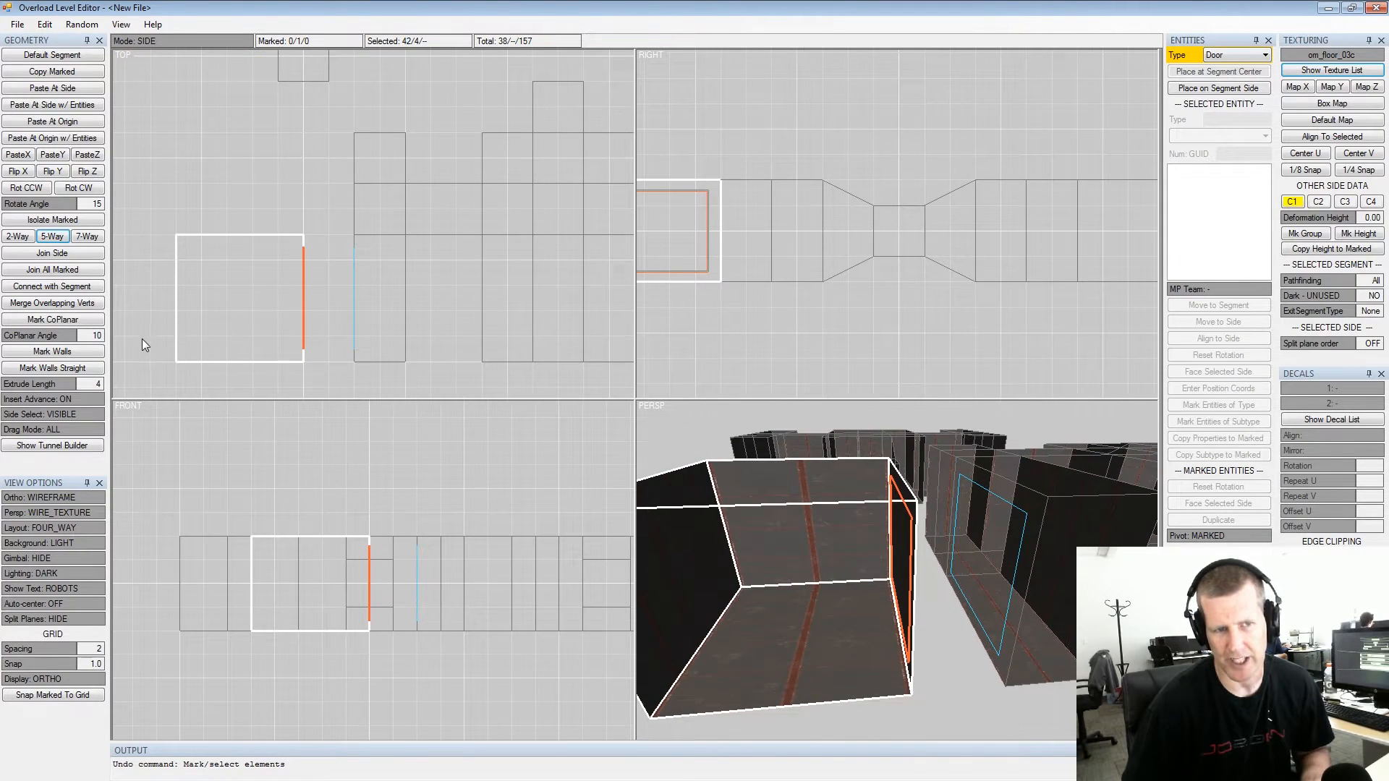
click(67, 287)
key(shift+space)
key(alt+space)
Select the wide segment's floor side and split the segment 5-way
alt+middle_drag(910, 540, 931, 519)
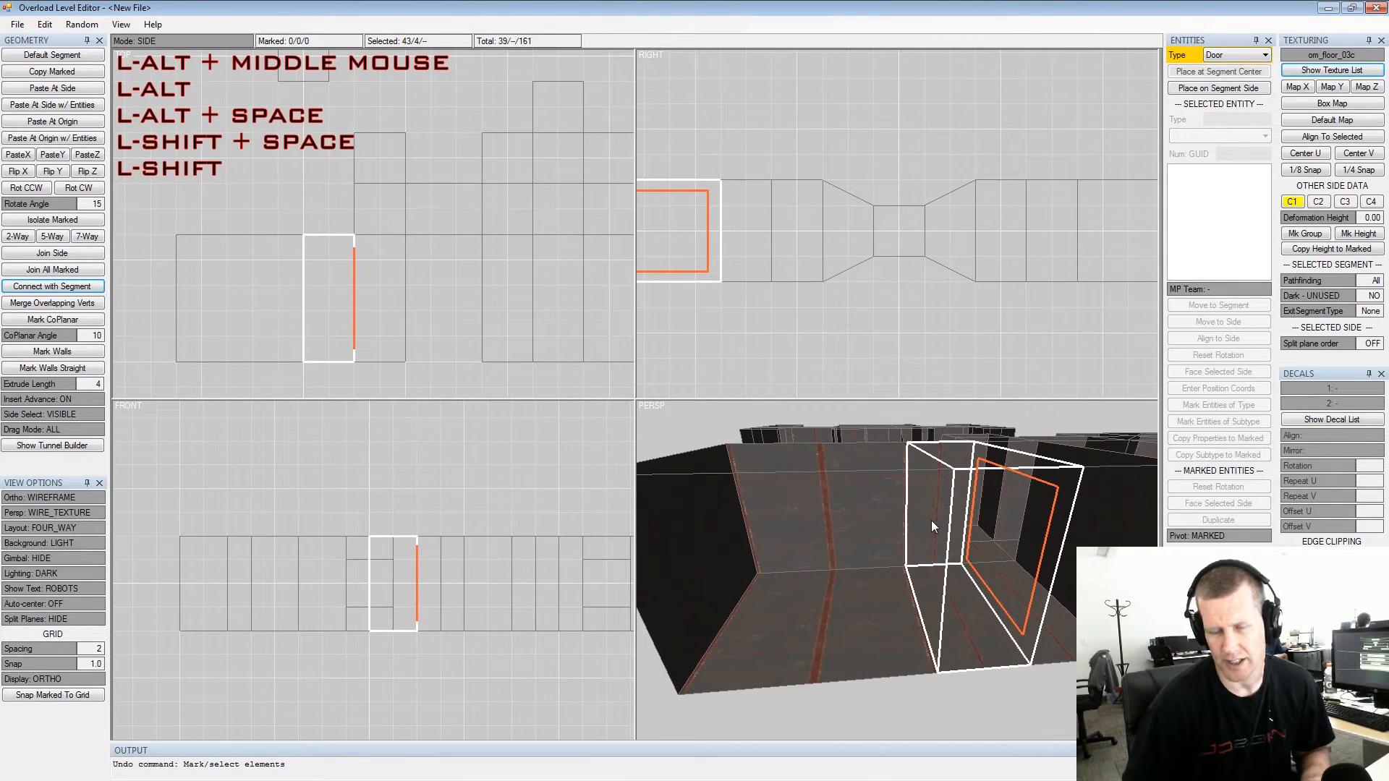
alt+drag(930, 520, 889, 542)
double_click(873, 523)
click(873, 523)
key(x)
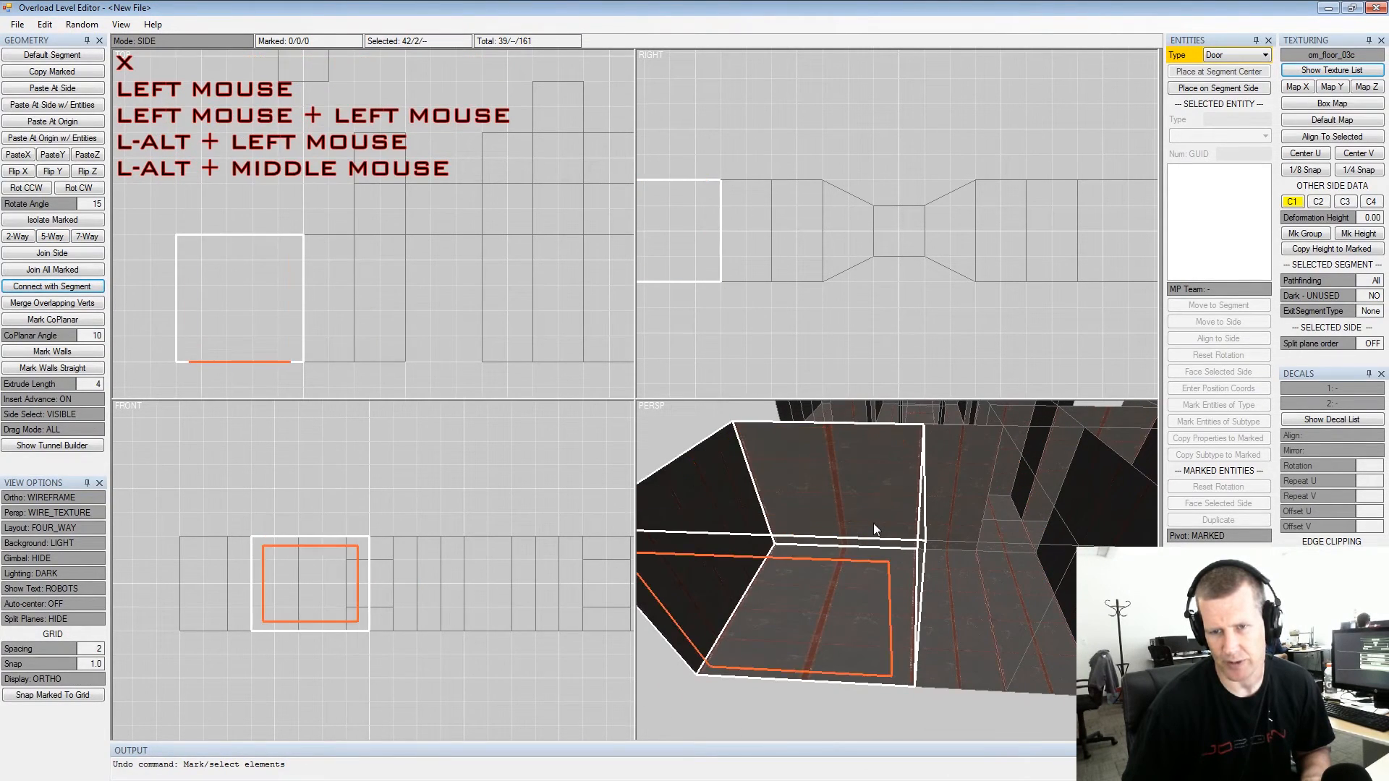
key(x)
key(shift)
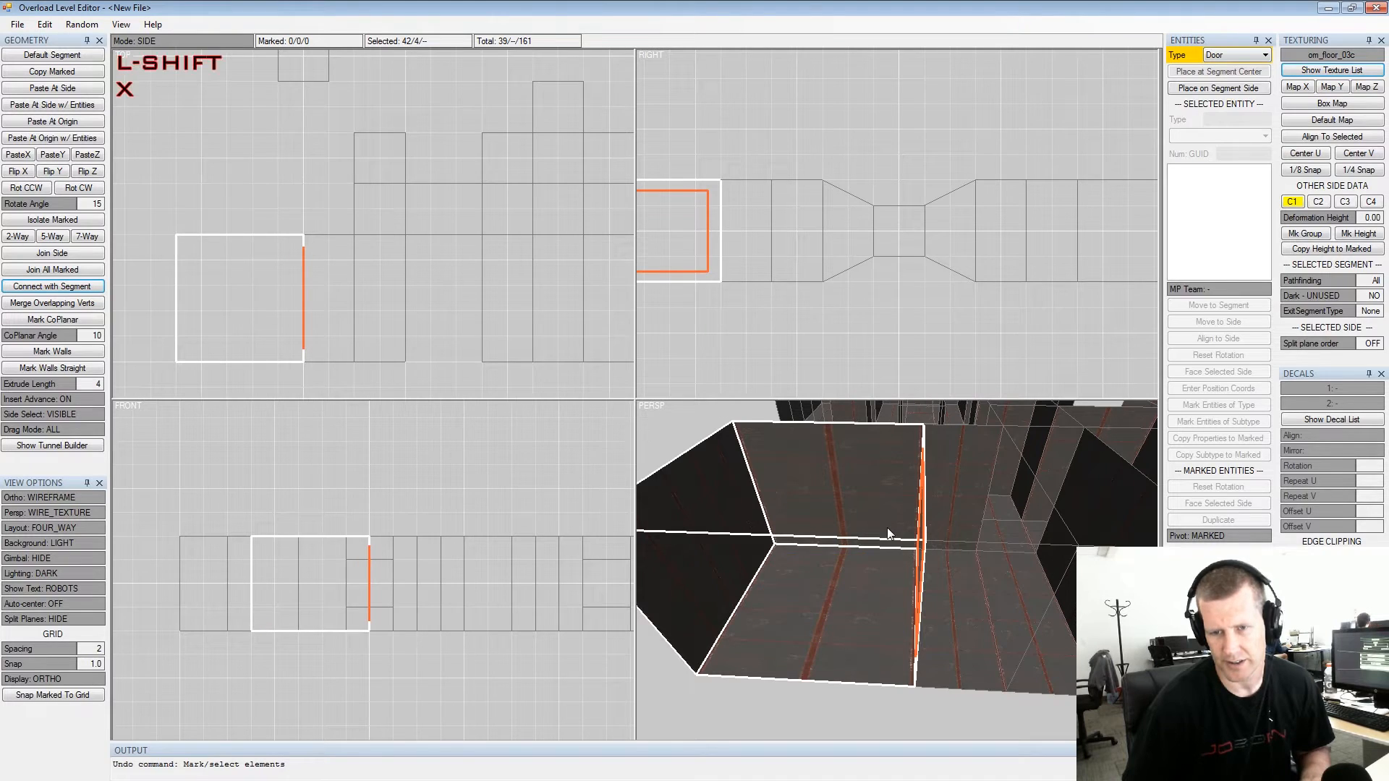
key(shift+x)
click(62, 255)
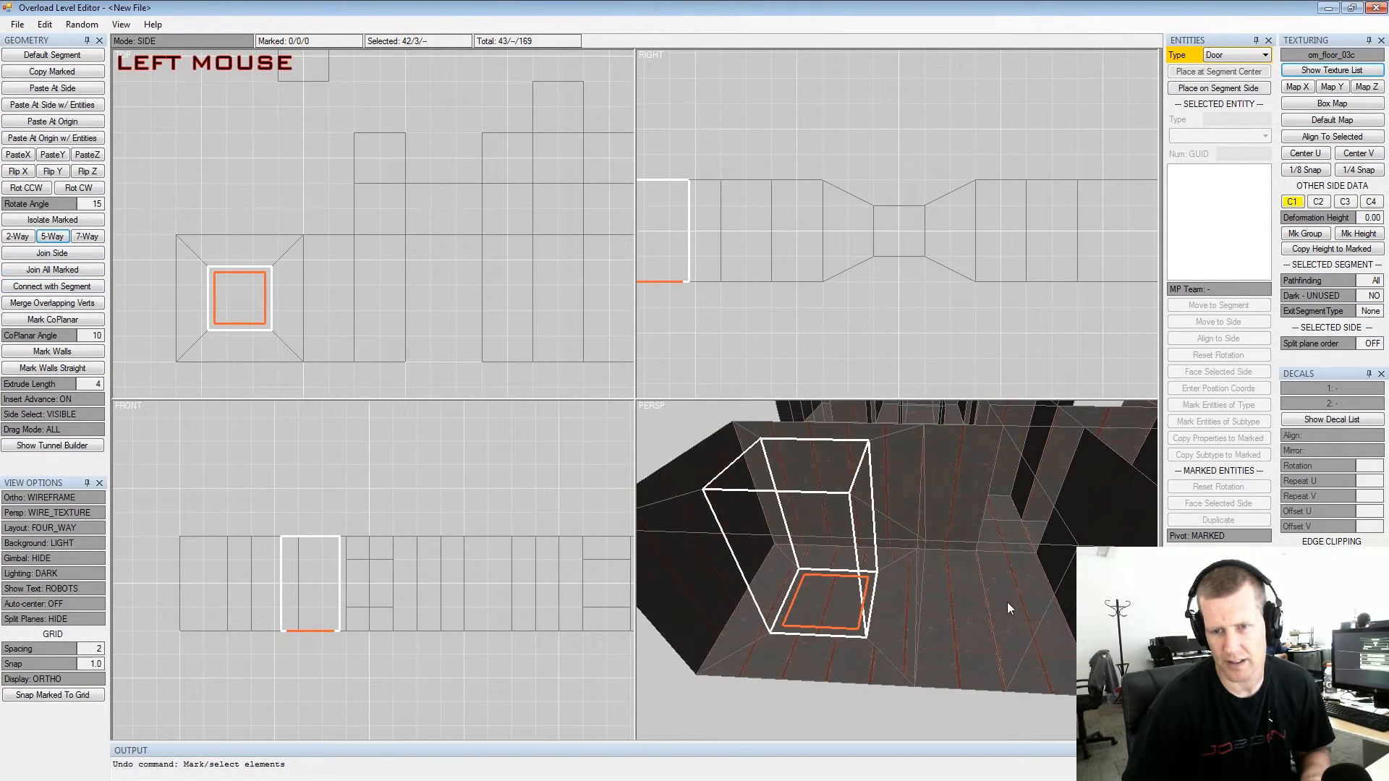
Select the tapered segment next to the connecting segment and cycle its selected side to the face touching the connector
alt+drag(1009, 604, 957, 581)
alt+scroll(933, 588, up, 2)
click(914, 603)
key(x)
key(x)
key(x)
key(x)
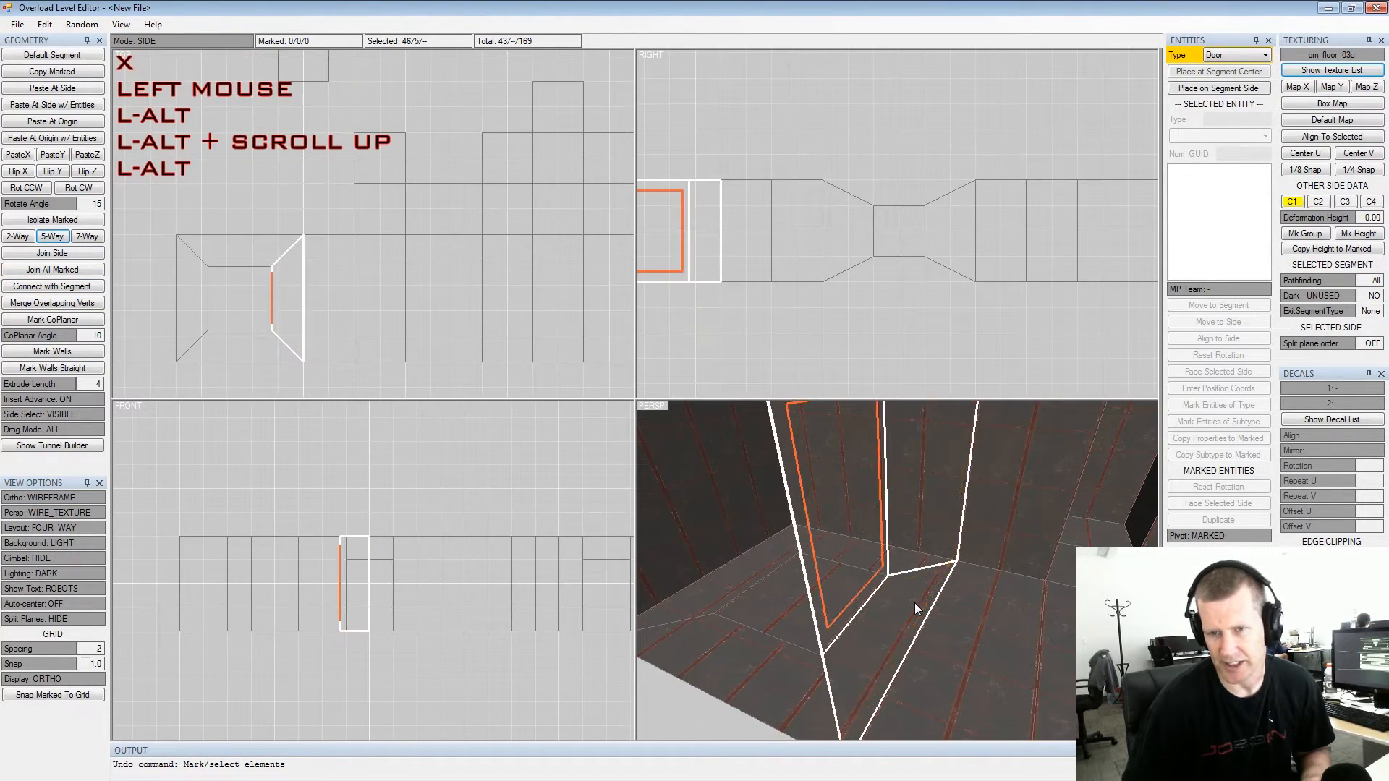
key(x)
key(x)
key(x)
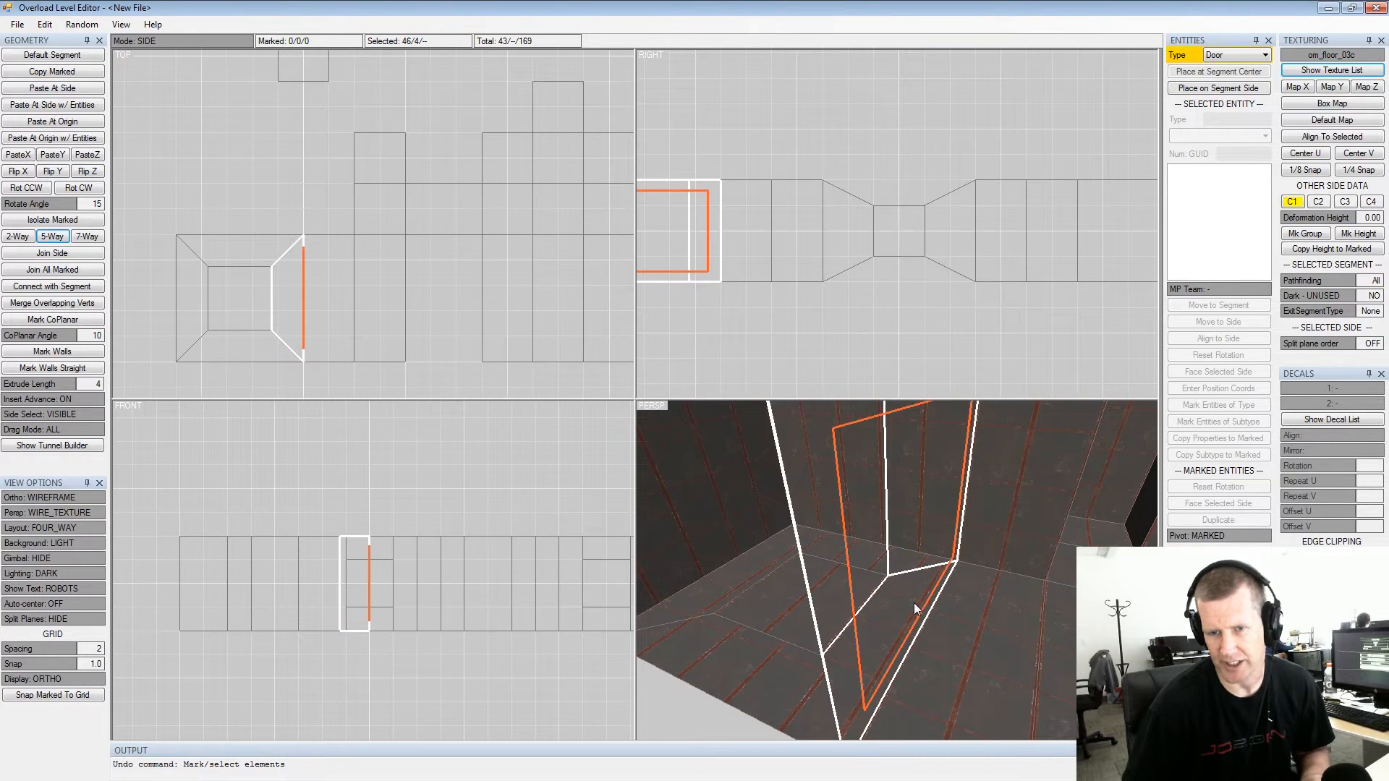
Inspect the 5-way split by selecting the tapered segment at the outer end and the one beside the connecting segment
alt+drag(914, 602, 932, 573)
alt+middle_drag(931, 572, 1040, 553)
alt+scroll(1039, 553, down, 2)
scroll(774, 538, down, 2)
click(764, 540)
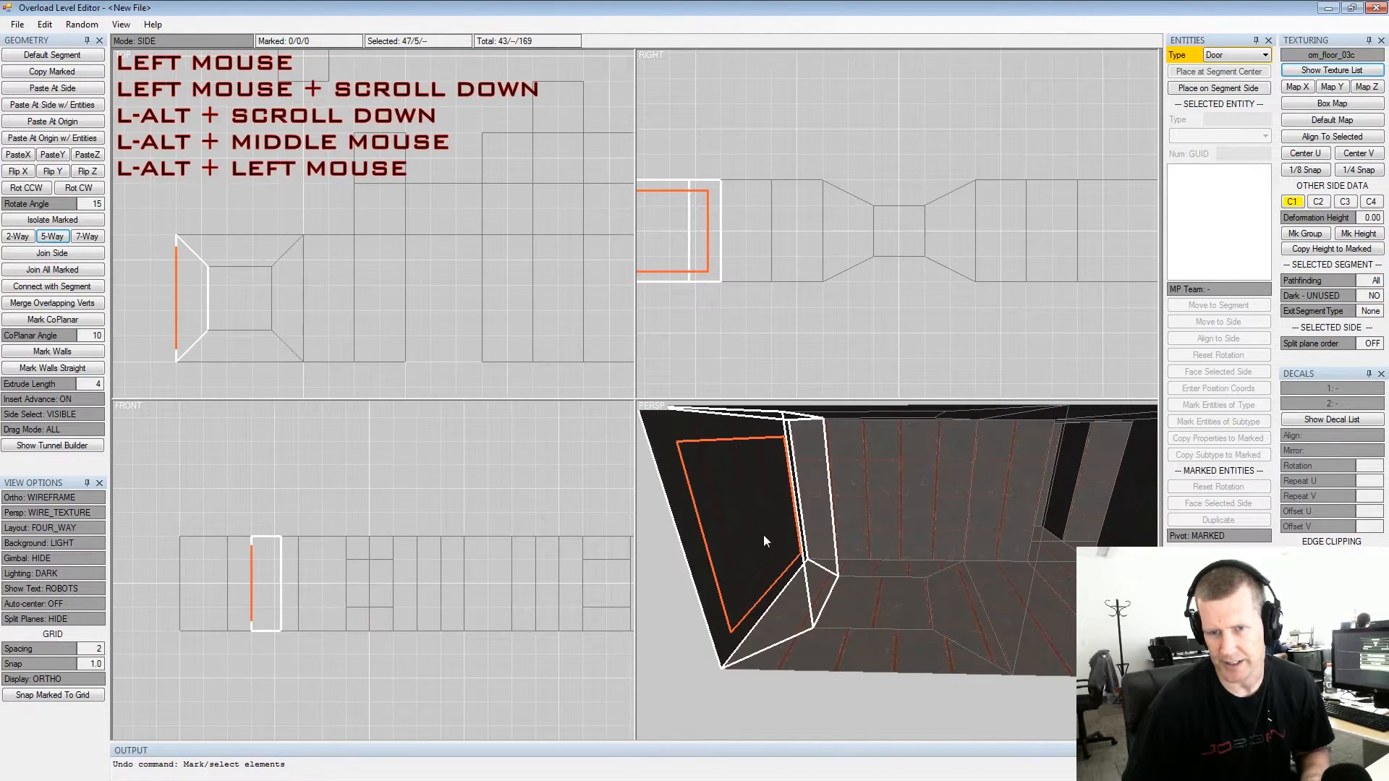
click(960, 608)
key(x)
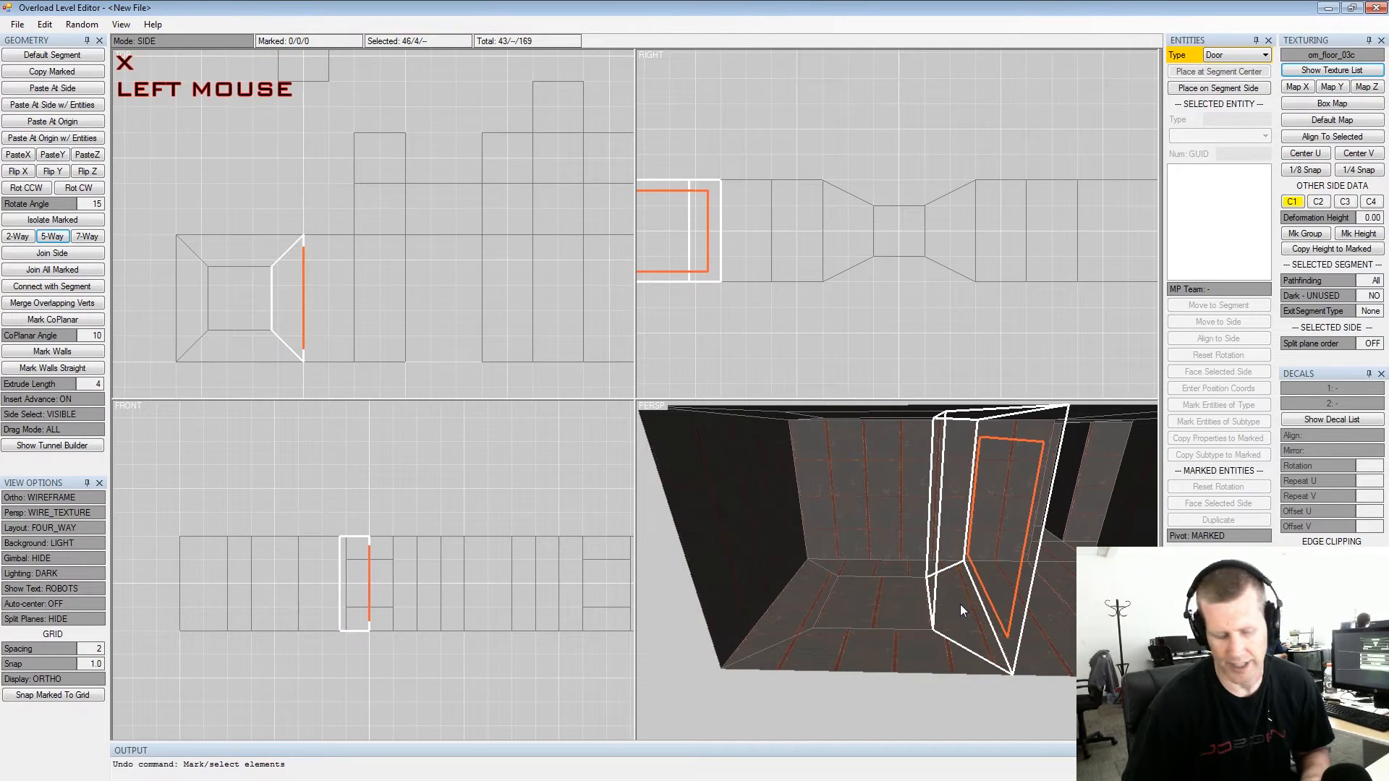
Undo the side selections and the 5-way split of the wide segment
key(ctrl+z)
key(ctrl+z)
key(ctrl+z)
key(ctrl+z)
key(ctrl+z)
key(ctrl+z)
key(ctrl+z)
key(ctrl+z)
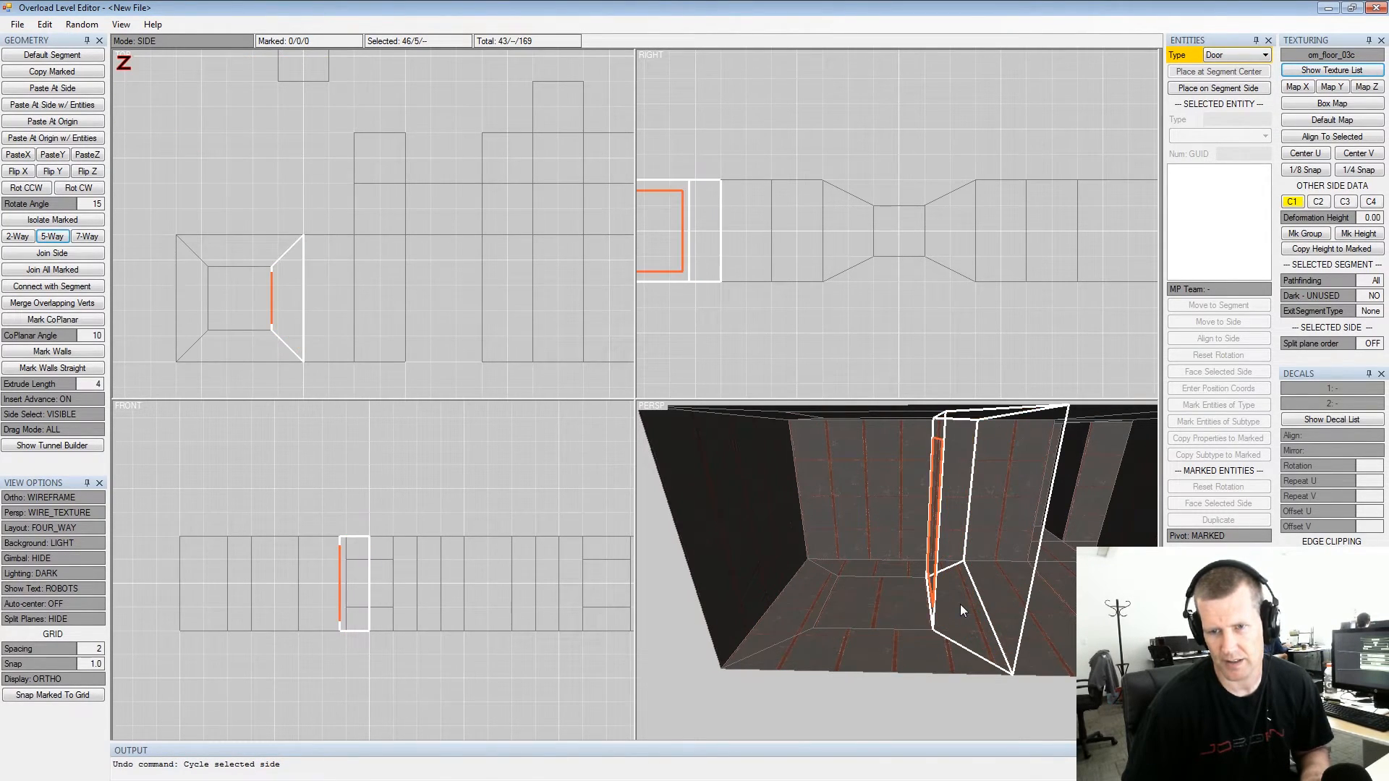
key(ctrl+z)
key(ctrl+z)
key(ctrl+z)
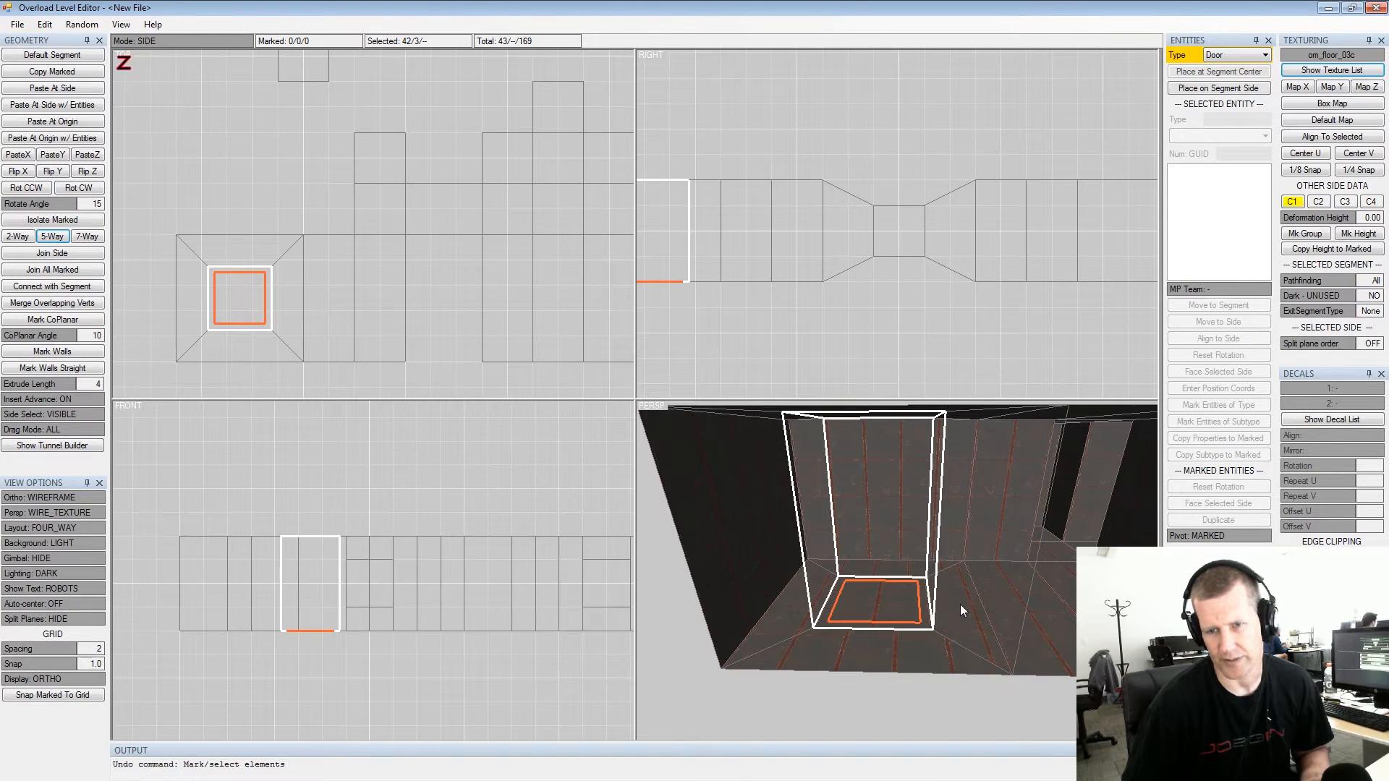
key(ctrl+z)
Try a 5-way split of the wide segment through its side facing the connecting segment, and undo it
alt+drag(969, 538, 963, 553)
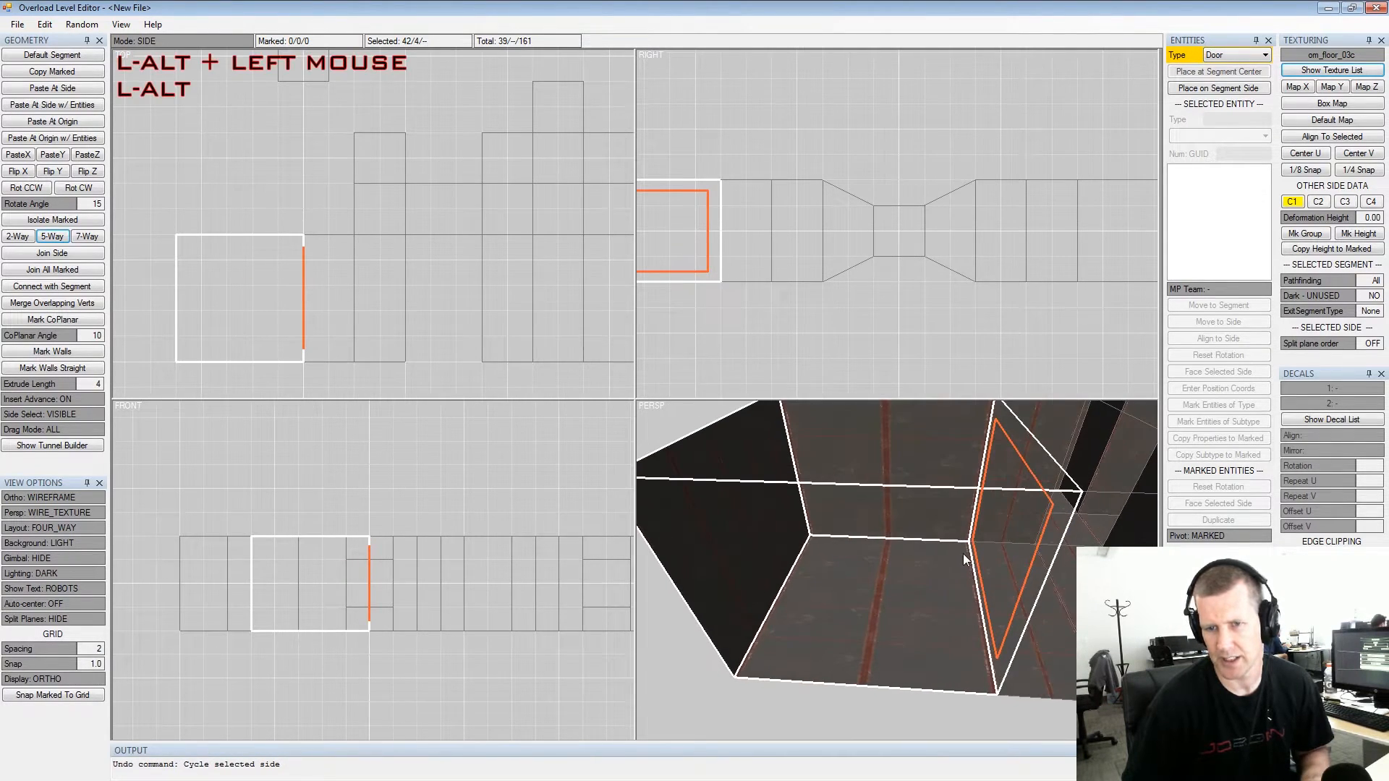
alt+middle_drag(963, 554, 781, 535)
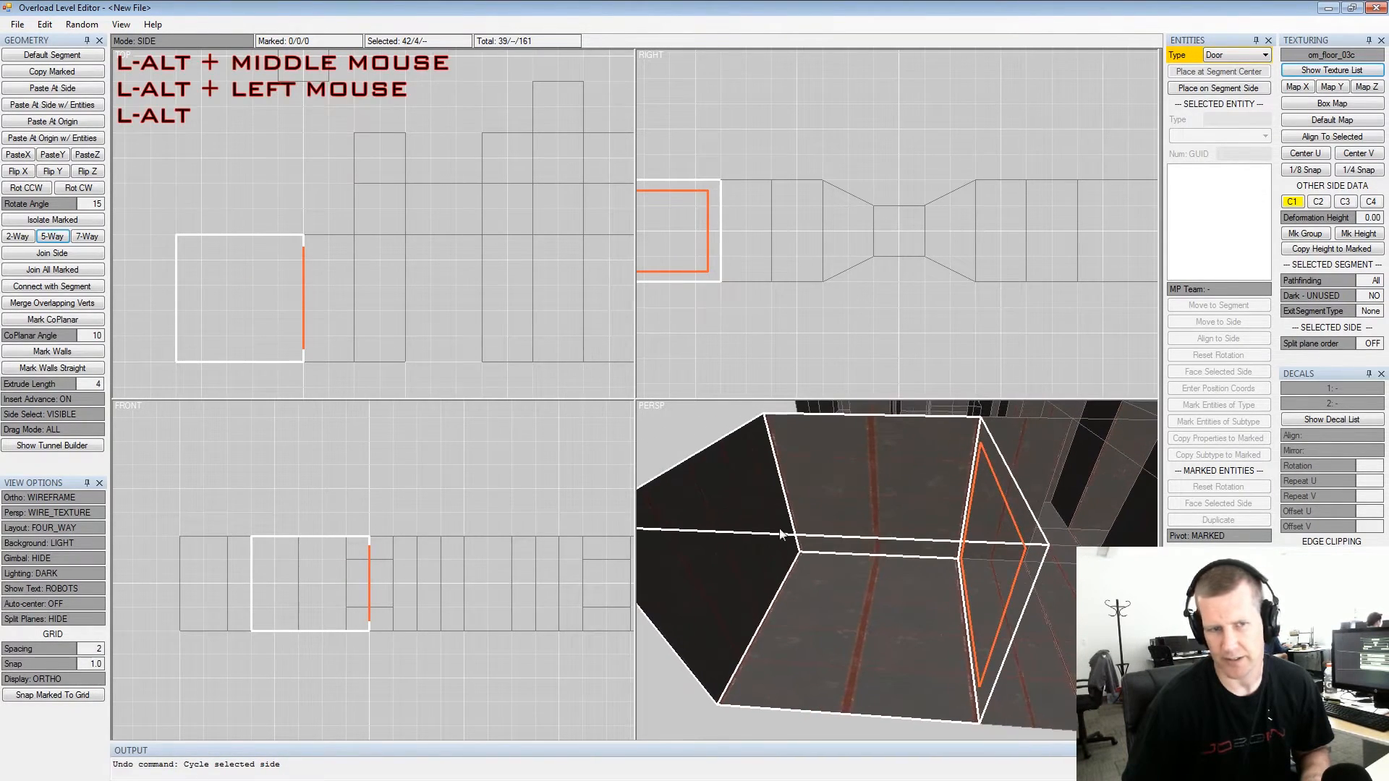
click(53, 237)
alt+drag(717, 513, 829, 491)
alt+middle_drag(829, 491, 852, 491)
key(ctrl+z)
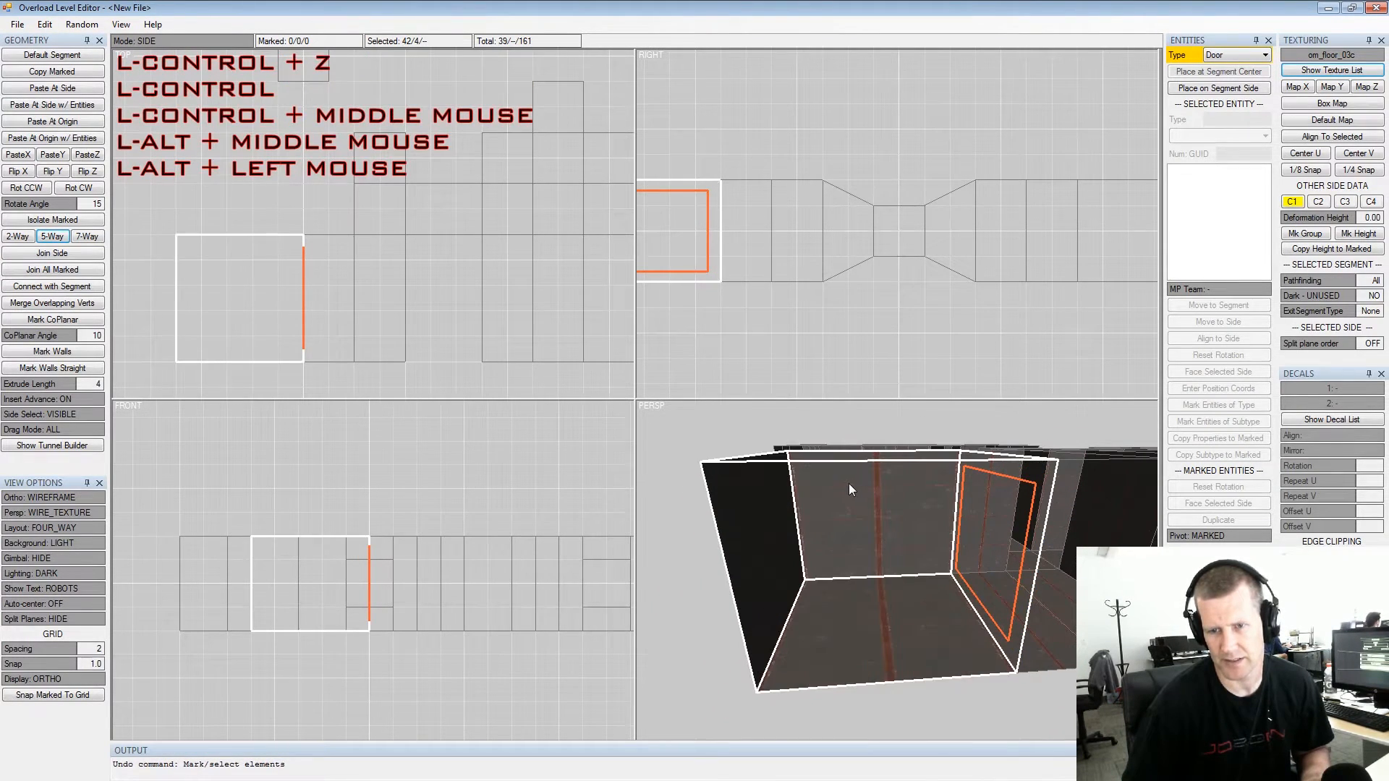
Try a 5-way split of the wide segment through its outer side opposite the connecting segment, and undo it
click(793, 543)
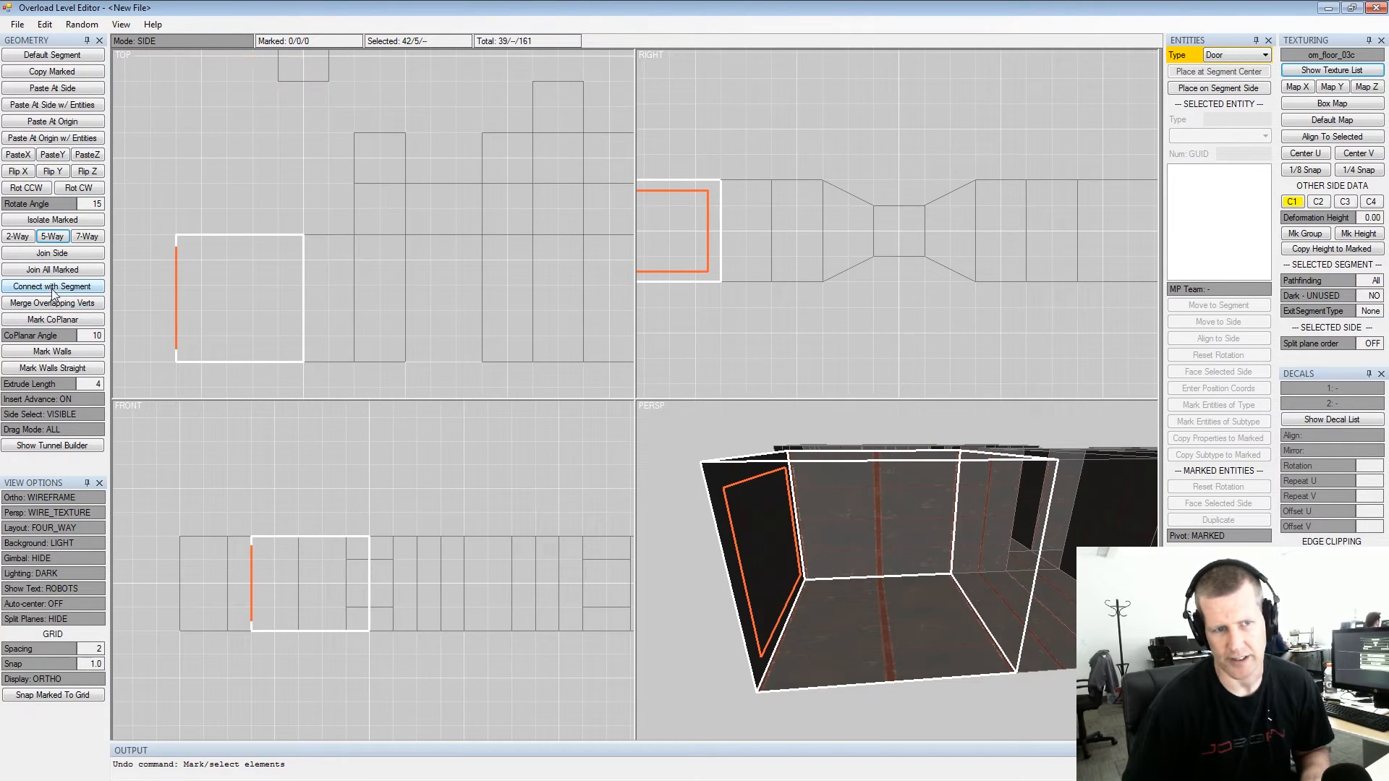
click(51, 243)
alt+drag(832, 517, 816, 544)
key(ctrl+z)
Select the connecting segment, cycle its selected side to the face away from the wide segment, and split it 5-way
scroll(954, 533, down, 3)
scroll(931, 531, up, 5)
alt+drag(932, 540, 876, 533)
alt+scroll(934, 521, up, 3)
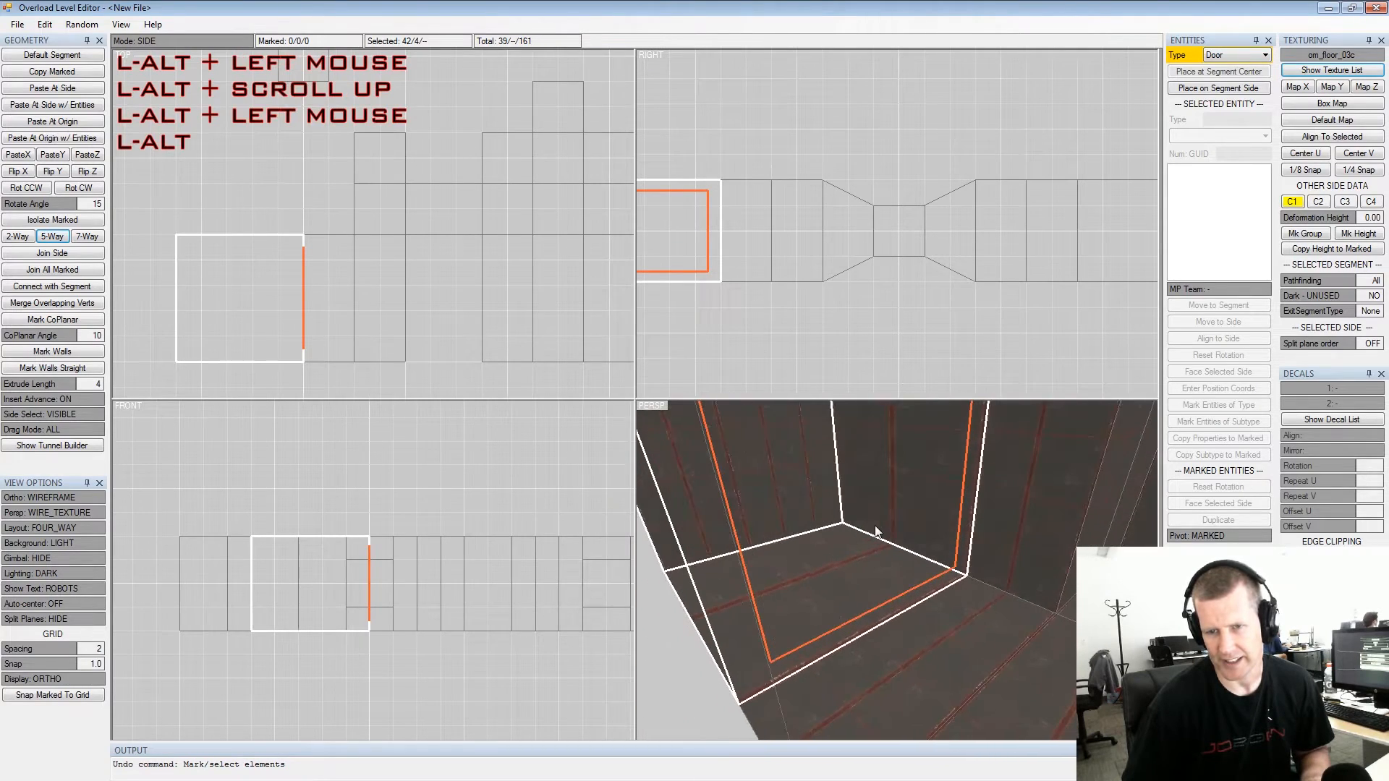
alt+middle_drag(875, 527, 892, 555)
alt+drag(894, 555, 936, 548)
alt+middle_drag(936, 547, 957, 549)
alt+scroll(957, 548, down, 3)
alt+drag(958, 548, 886, 556)
alt+scroll(928, 557, up, 3)
alt+middle_drag(886, 556, 835, 549)
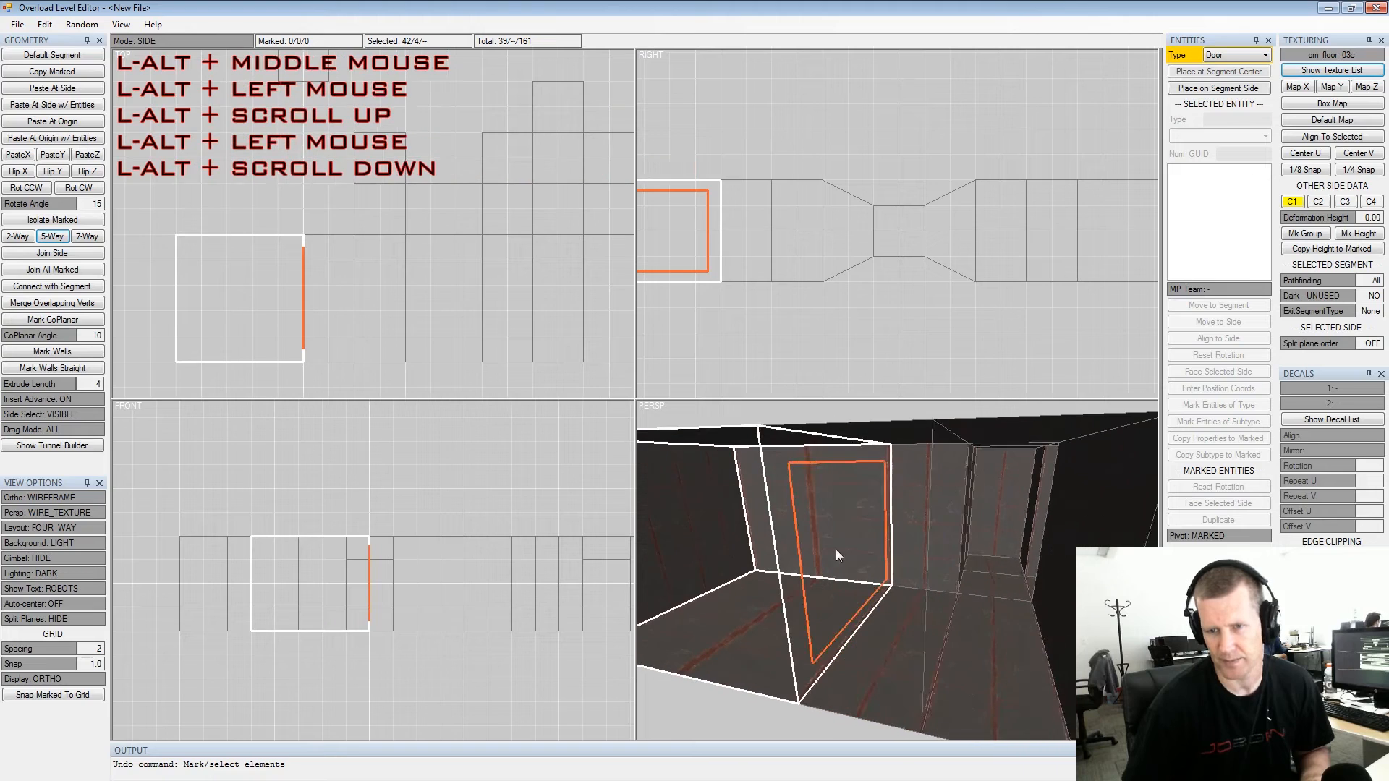
click(912, 540)
key(x)
key(x)
key(x)
key(x)
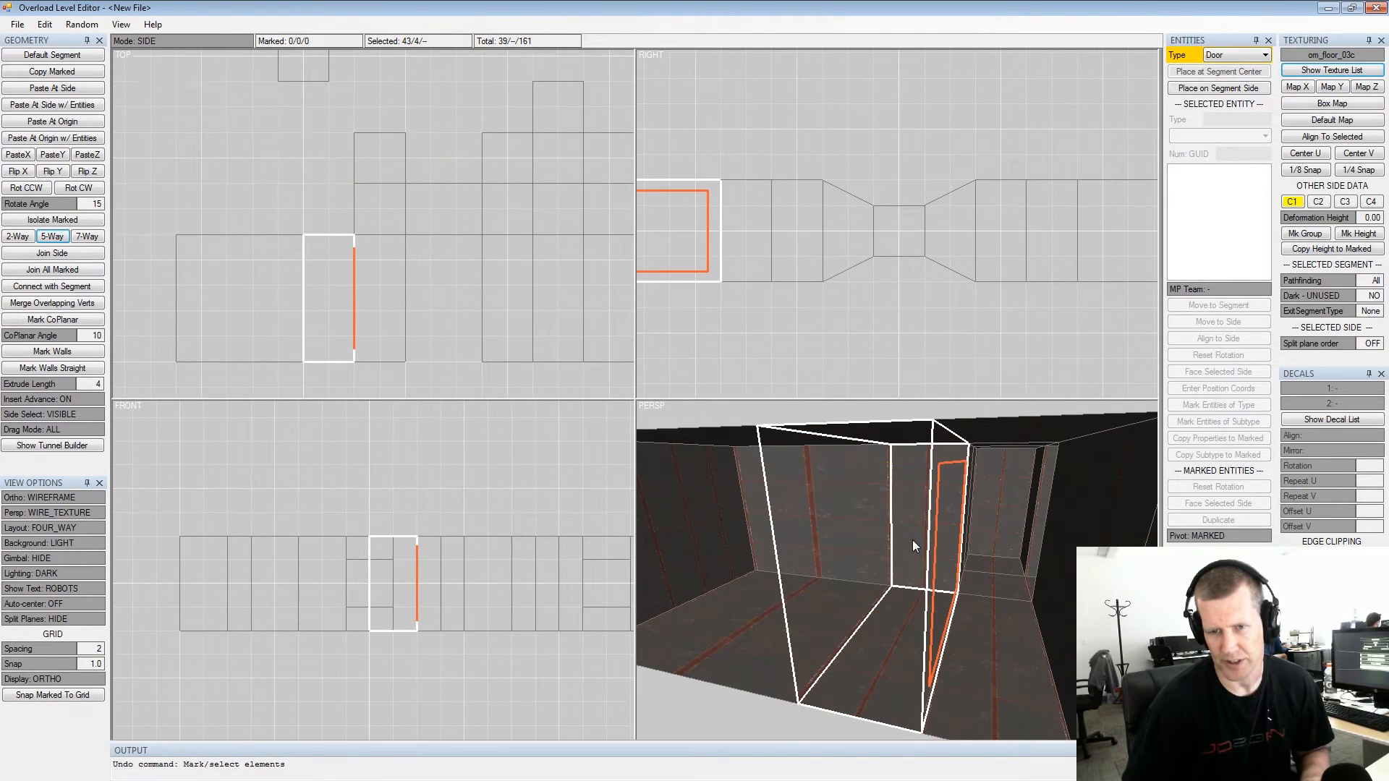
click(52, 236)
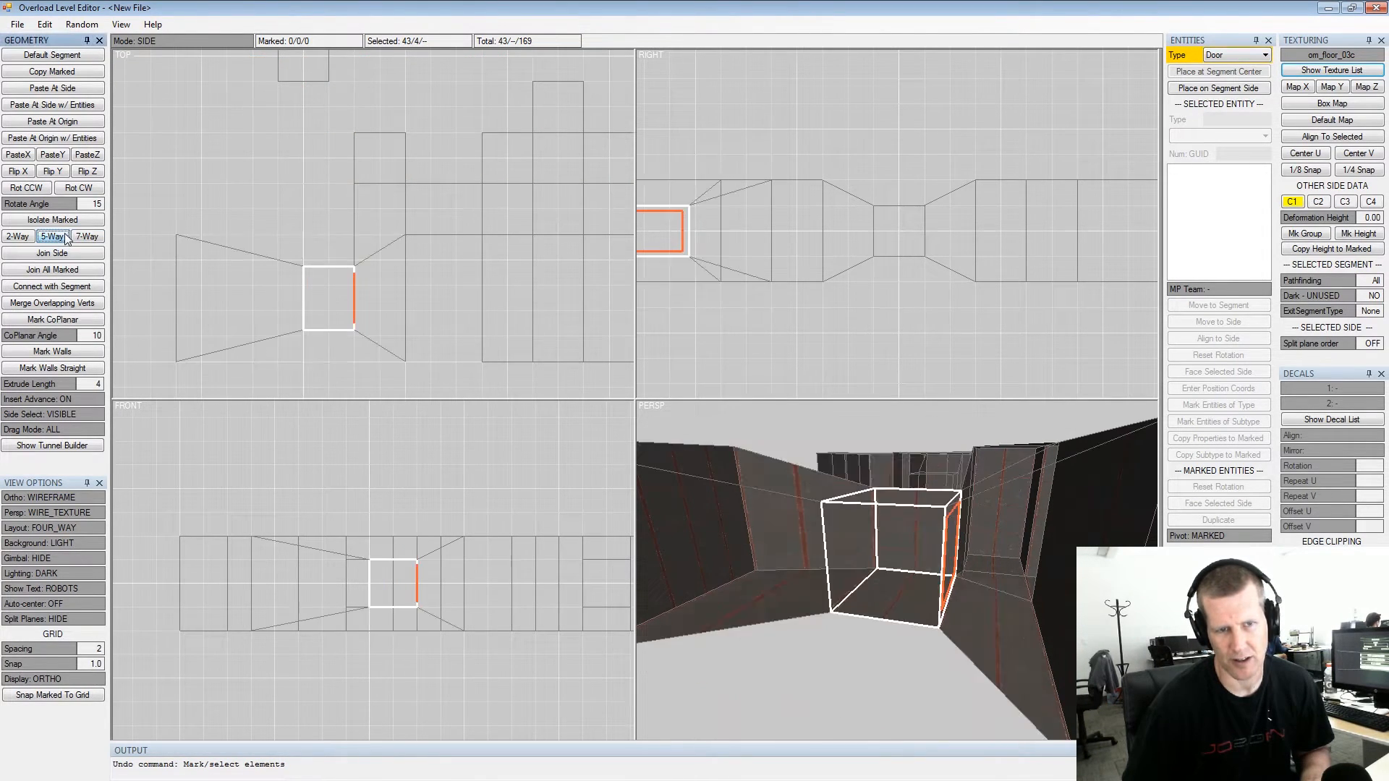
Examine the connecting segment's core by selecting its end, floor and ceiling sides
alt+drag(1004, 508, 887, 598)
click(899, 511)
alt+scroll(956, 568, up, 2)
click(846, 599)
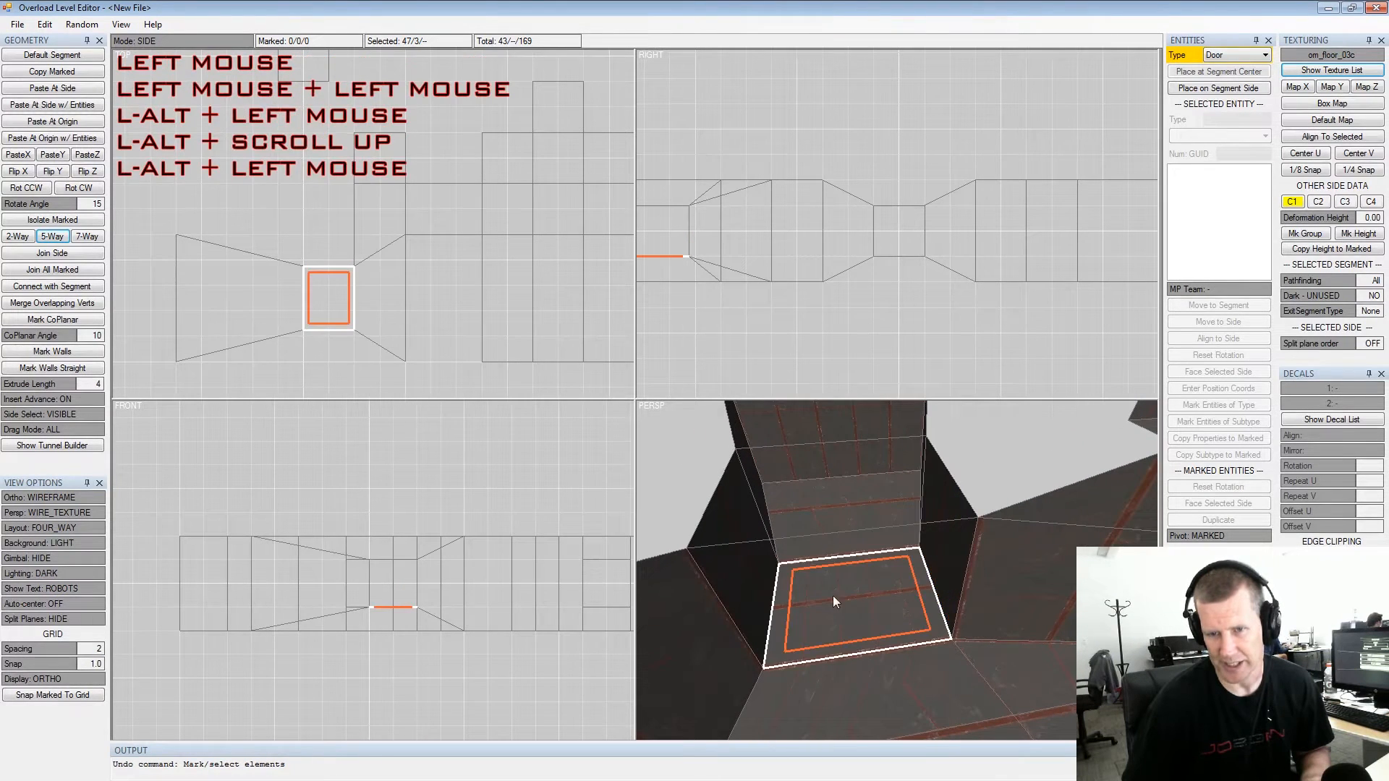
click(732, 588)
alt+drag(732, 587, 956, 432)
click(902, 454)
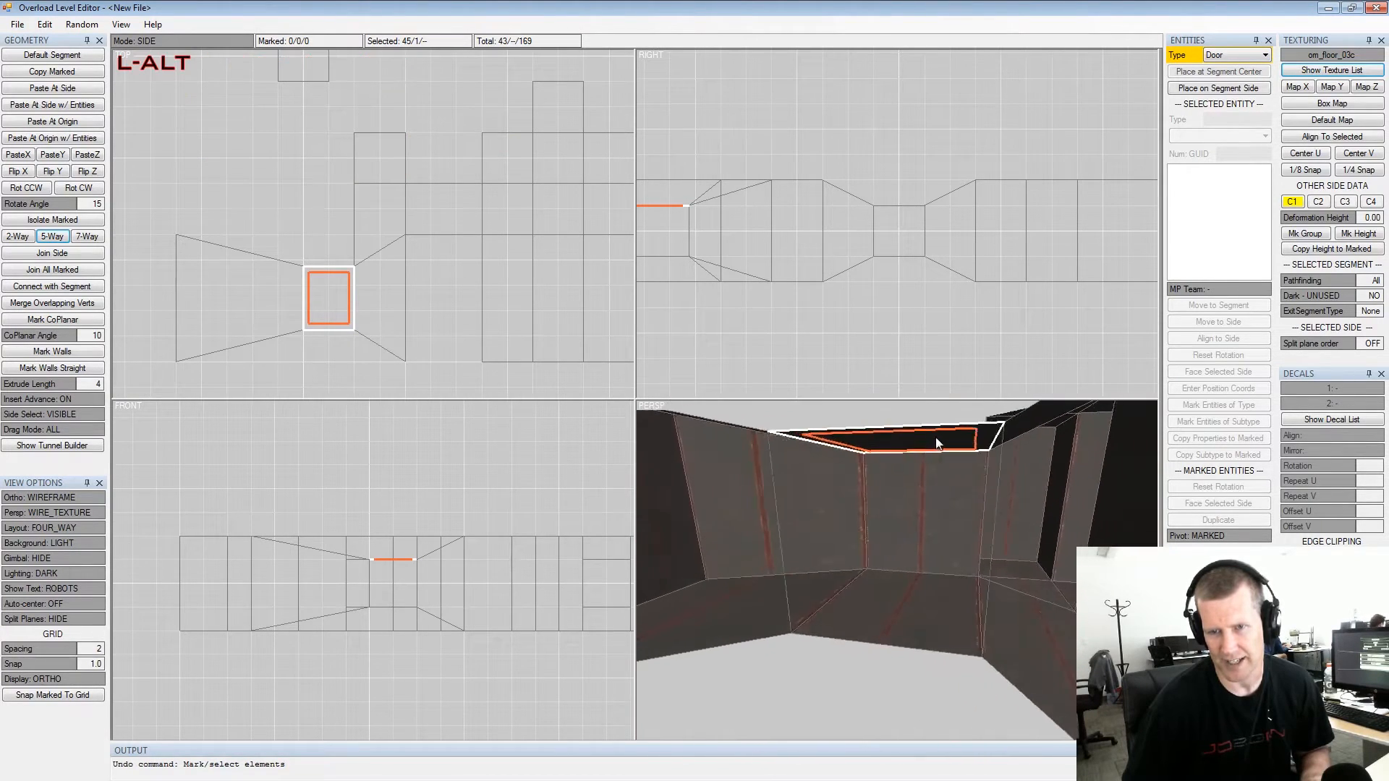
alt+scroll(948, 477, down, 2)
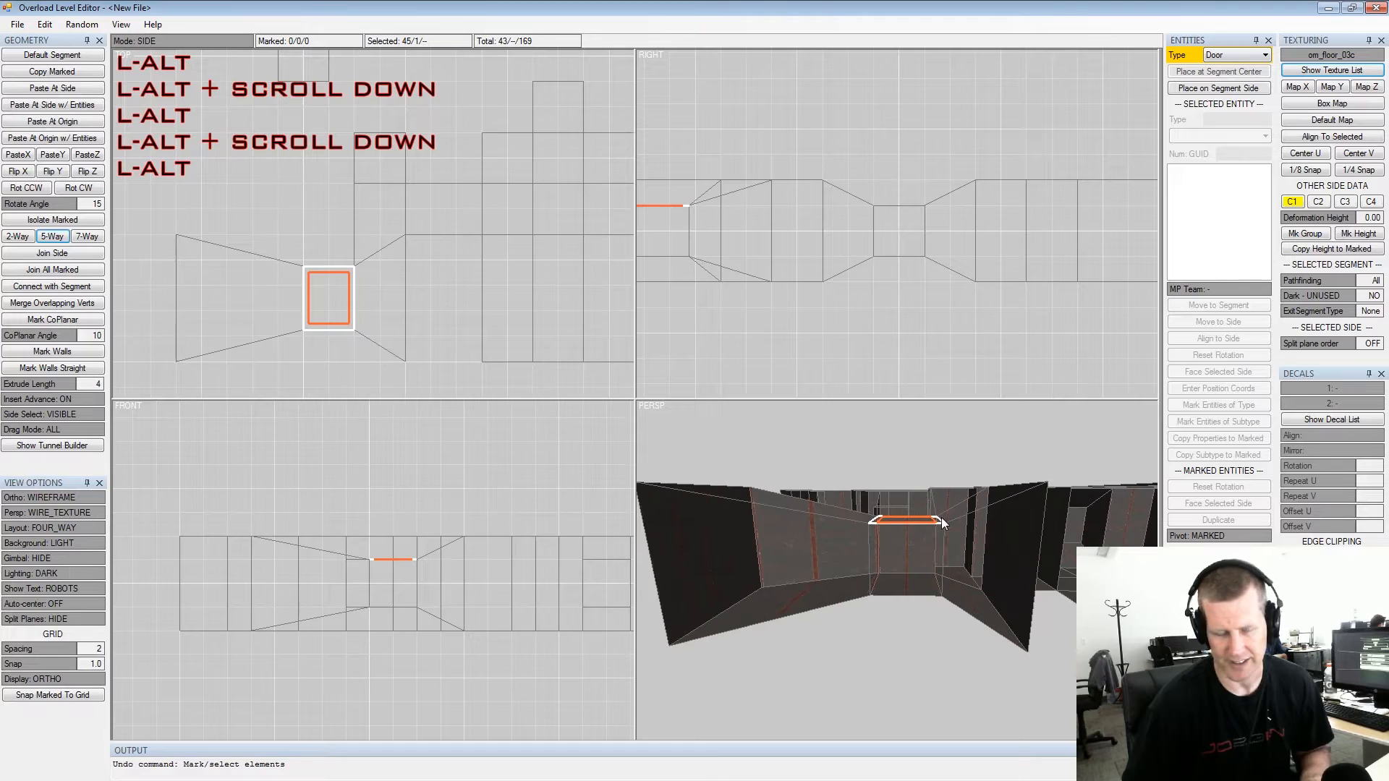
Undo the side selections and the 5-way split of the connecting segment
key(ctrl+z)
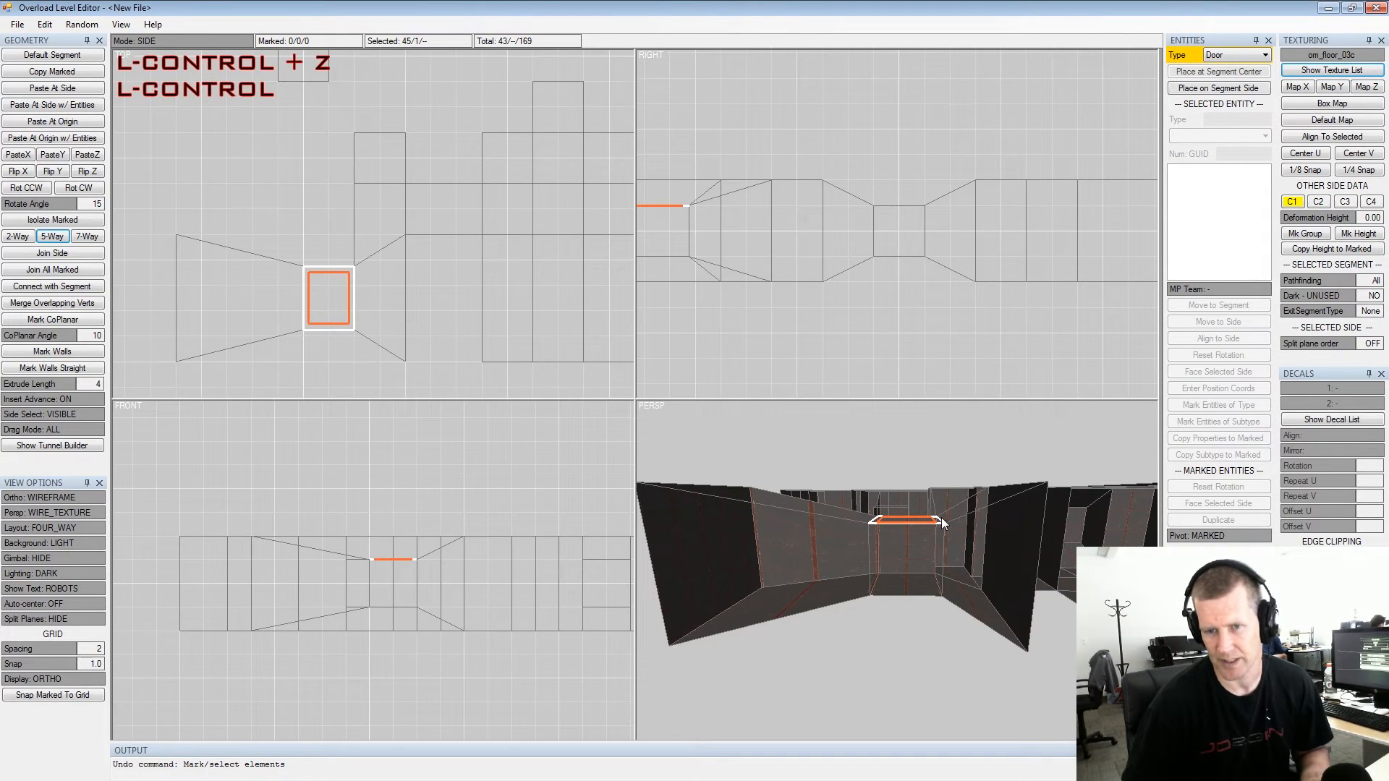
key(ctrl+z)
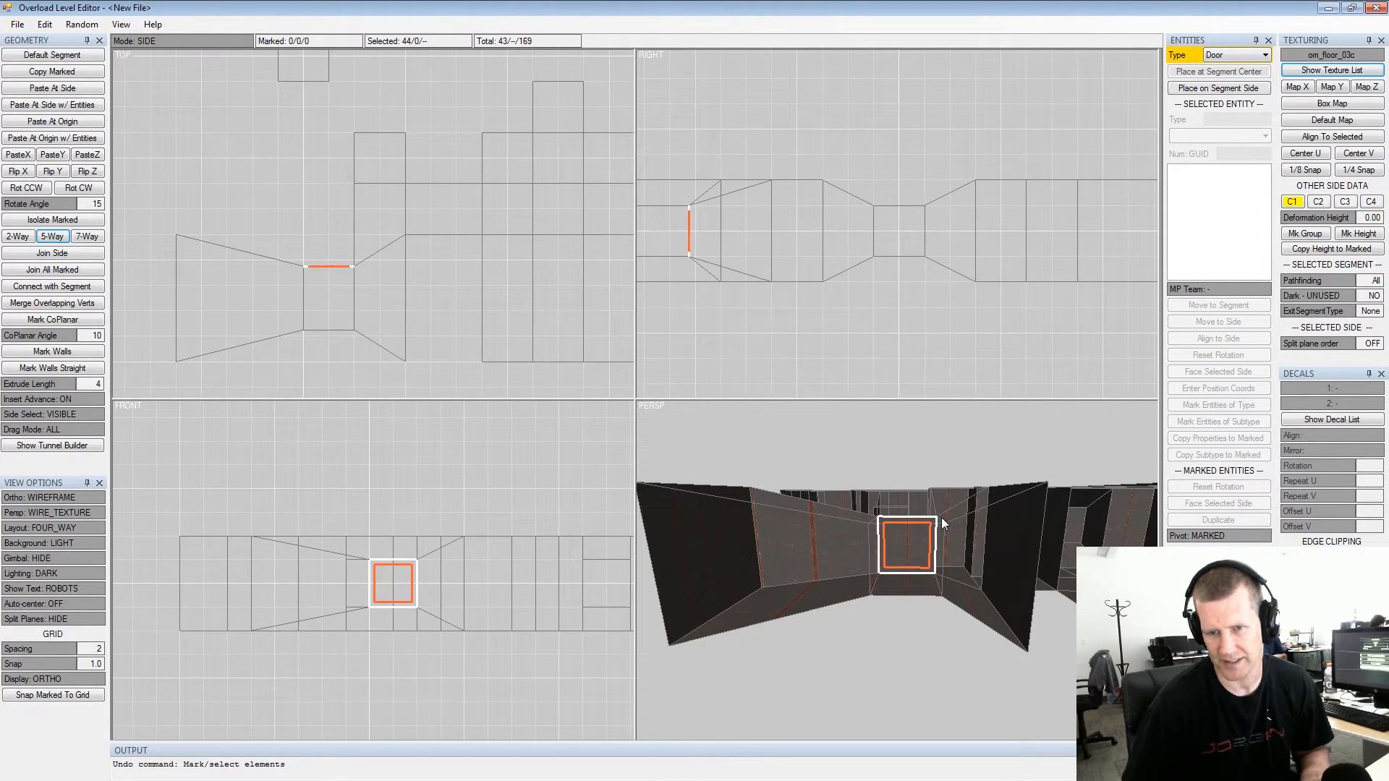
key(ctrl+z)
key(ctrl+z)
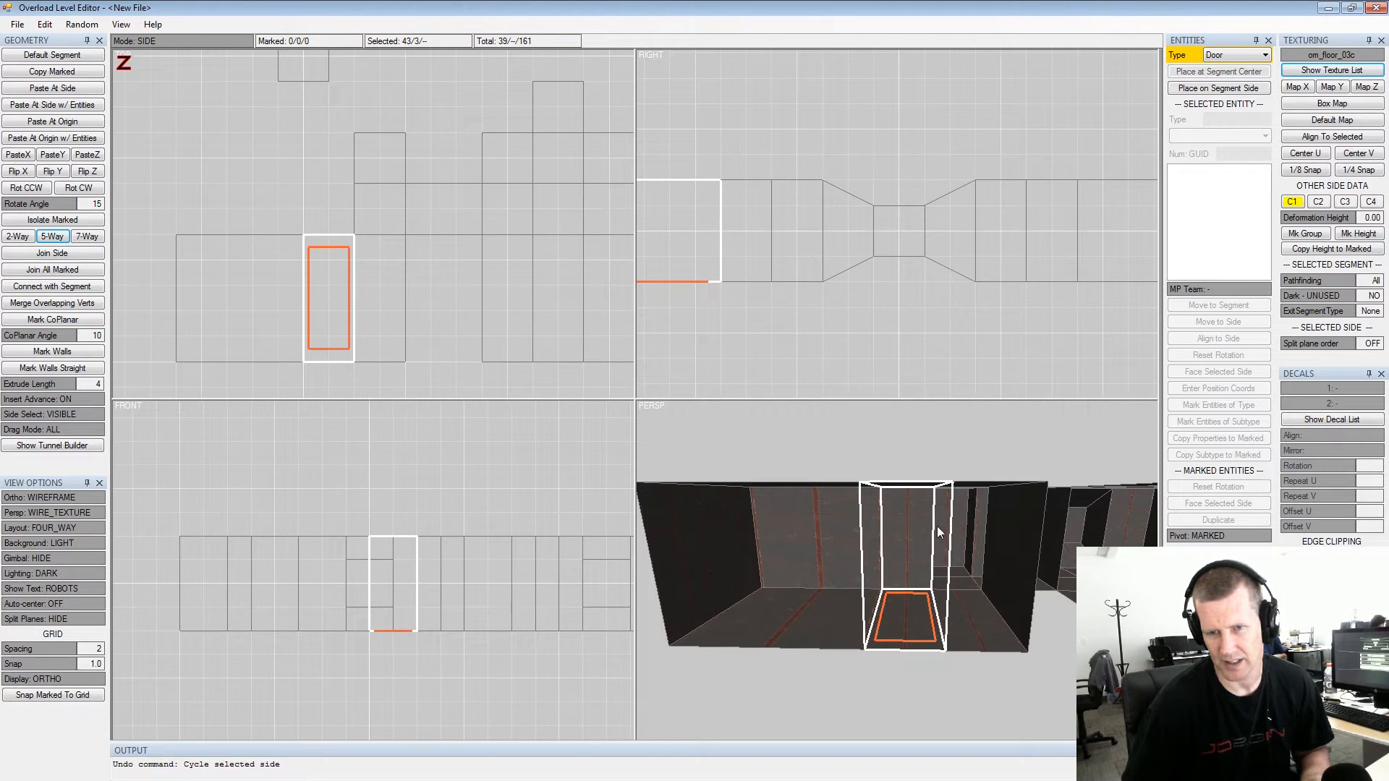
Select the wide segment's outer side opposite the connecting segment and split the segment 7-way
alt+drag(936, 525, 921, 555)
alt+scroll(915, 561, up, 3)
alt+scroll(917, 561, up, 2)
click(843, 519)
key(x)
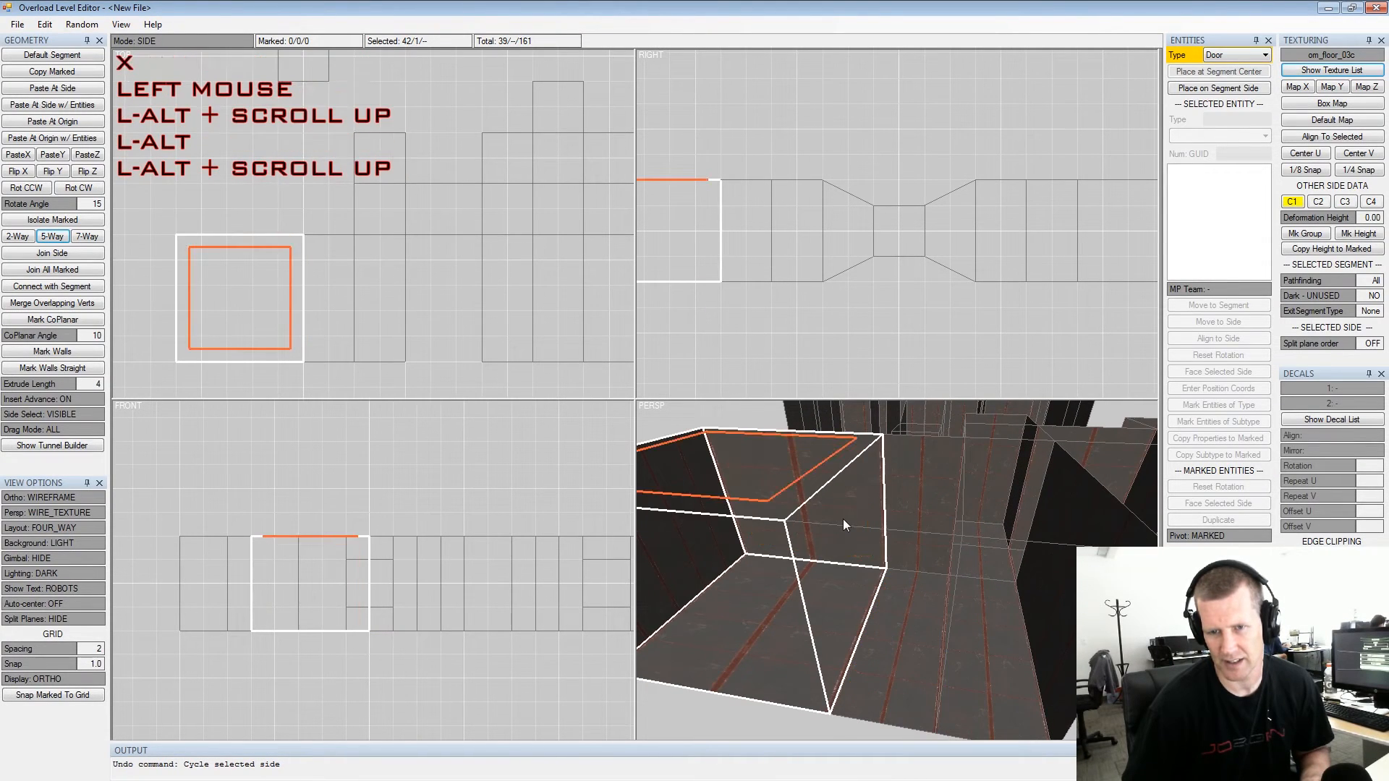
click(710, 549)
alt+middle_drag(802, 544, 876, 534)
alt+scroll(876, 533, down, 3)
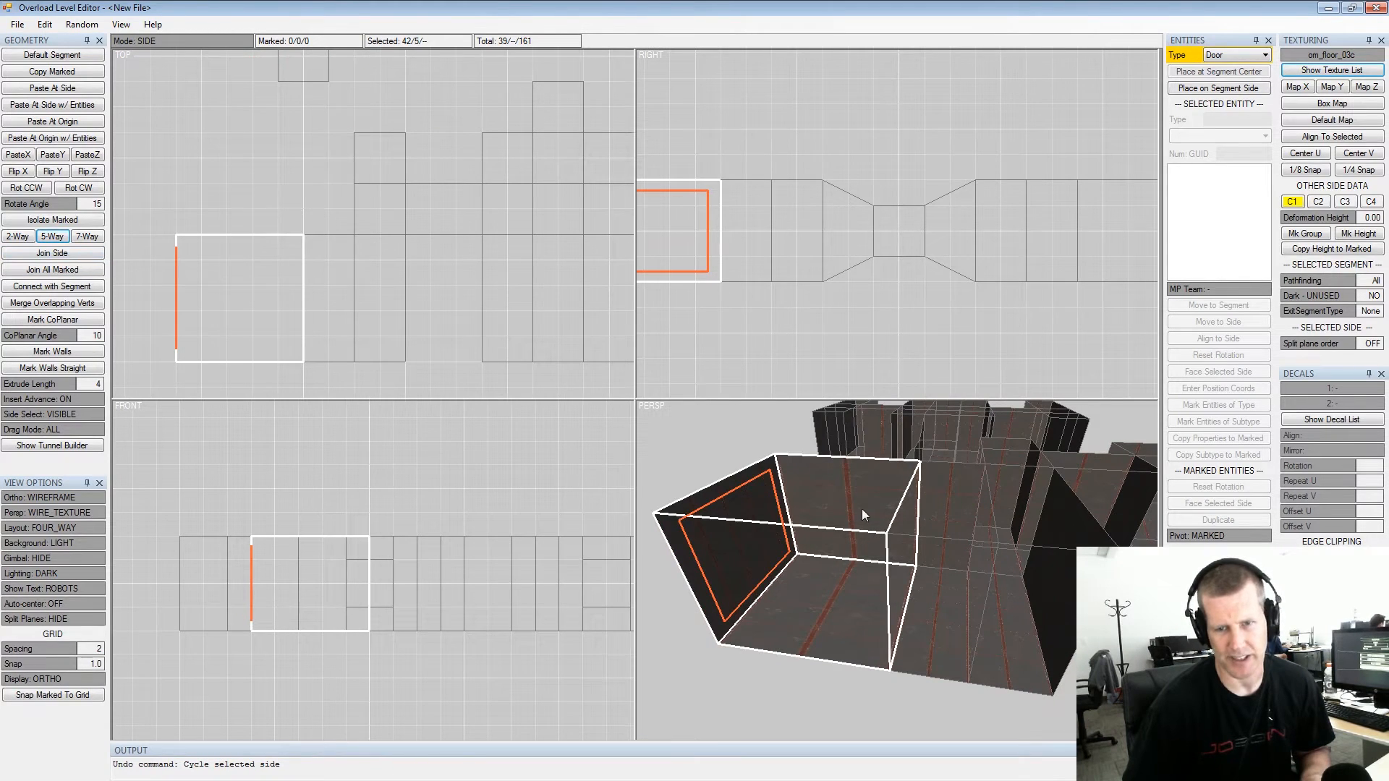
alt+drag(861, 509, 859, 503)
alt+middle_drag(859, 504, 958, 515)
alt+scroll(958, 515, up, 2)
alt+drag(957, 515, 956, 503)
alt+middle_drag(956, 503, 860, 500)
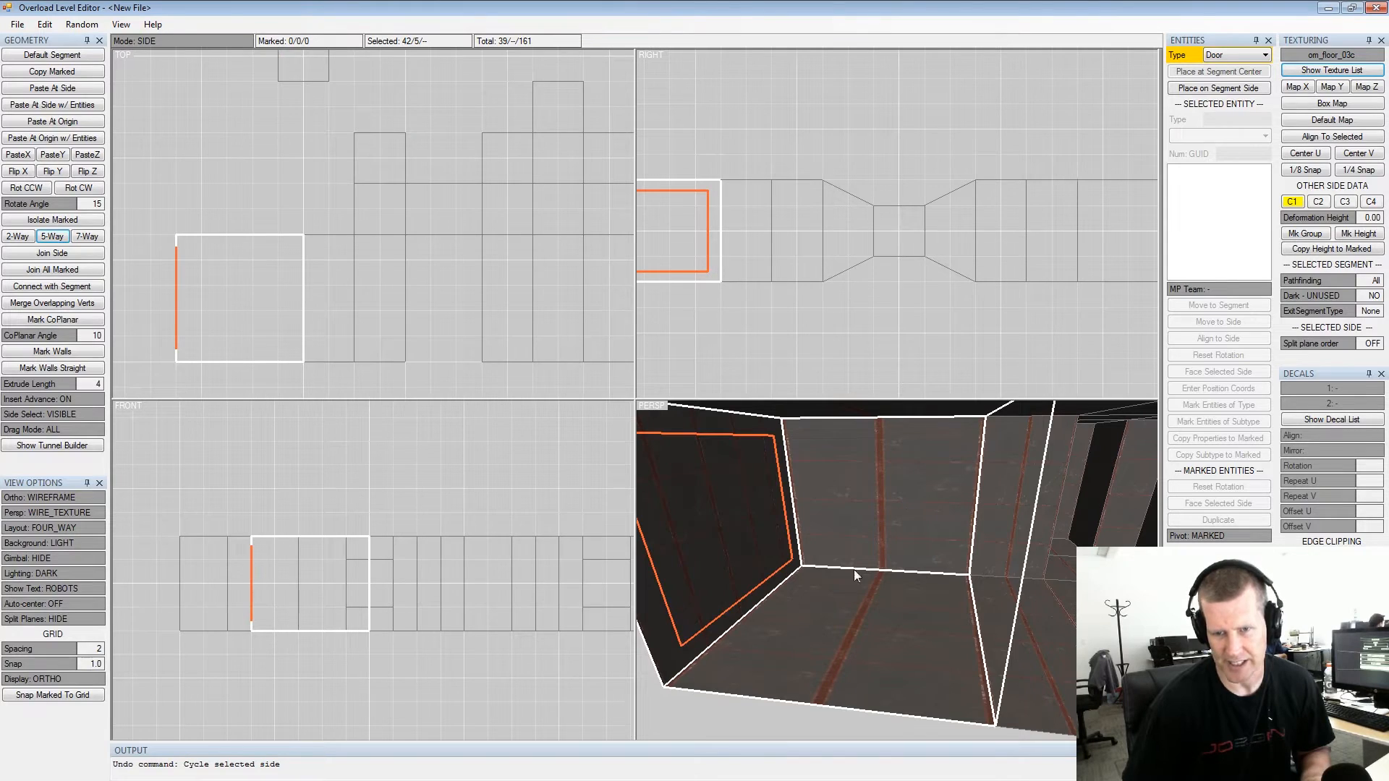
click(84, 239)
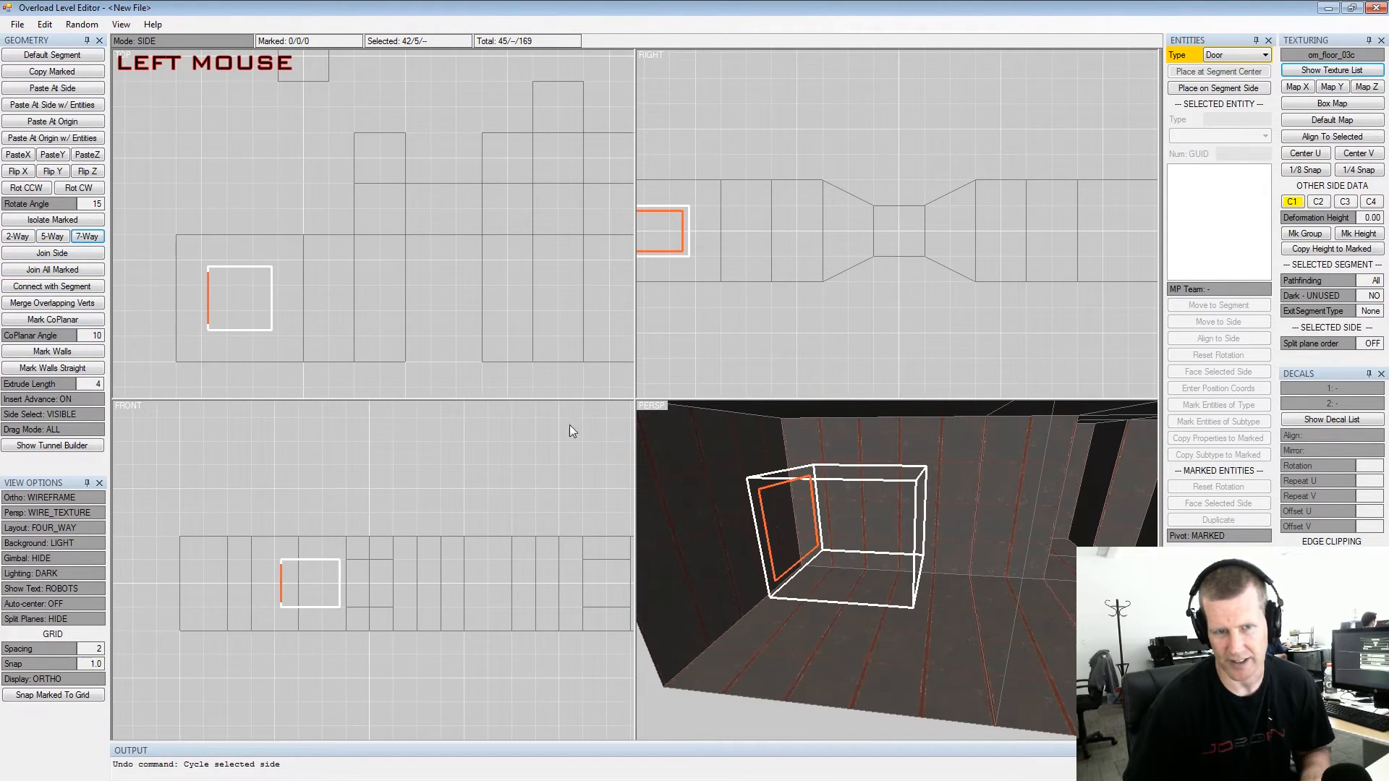
Inspect the outer segments of the 7-way split by selecting the floor, end and wall sides
alt+drag(823, 518, 854, 486)
click(866, 640)
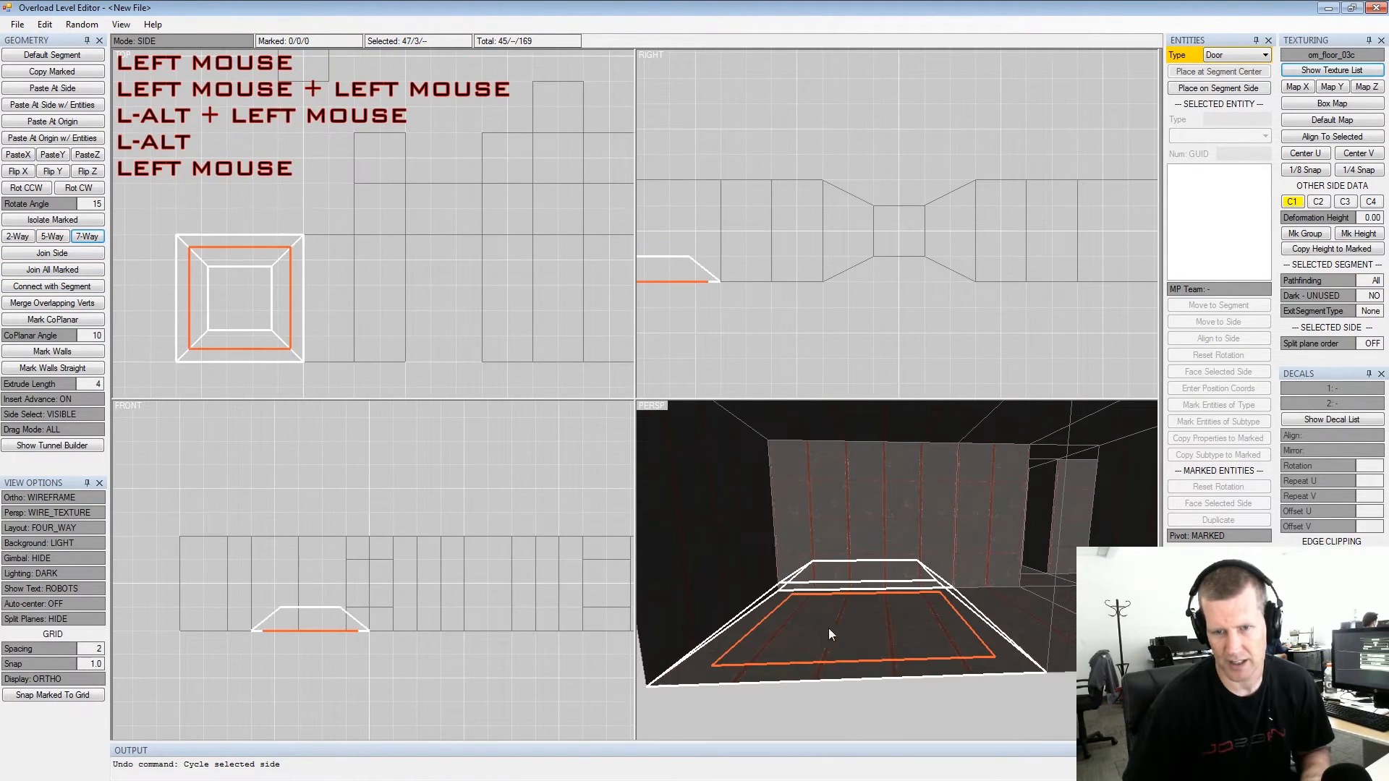
click(717, 538)
click(854, 492)
alt+drag(935, 507, 779, 472)
click(849, 442)
alt+drag(850, 441, 866, 592)
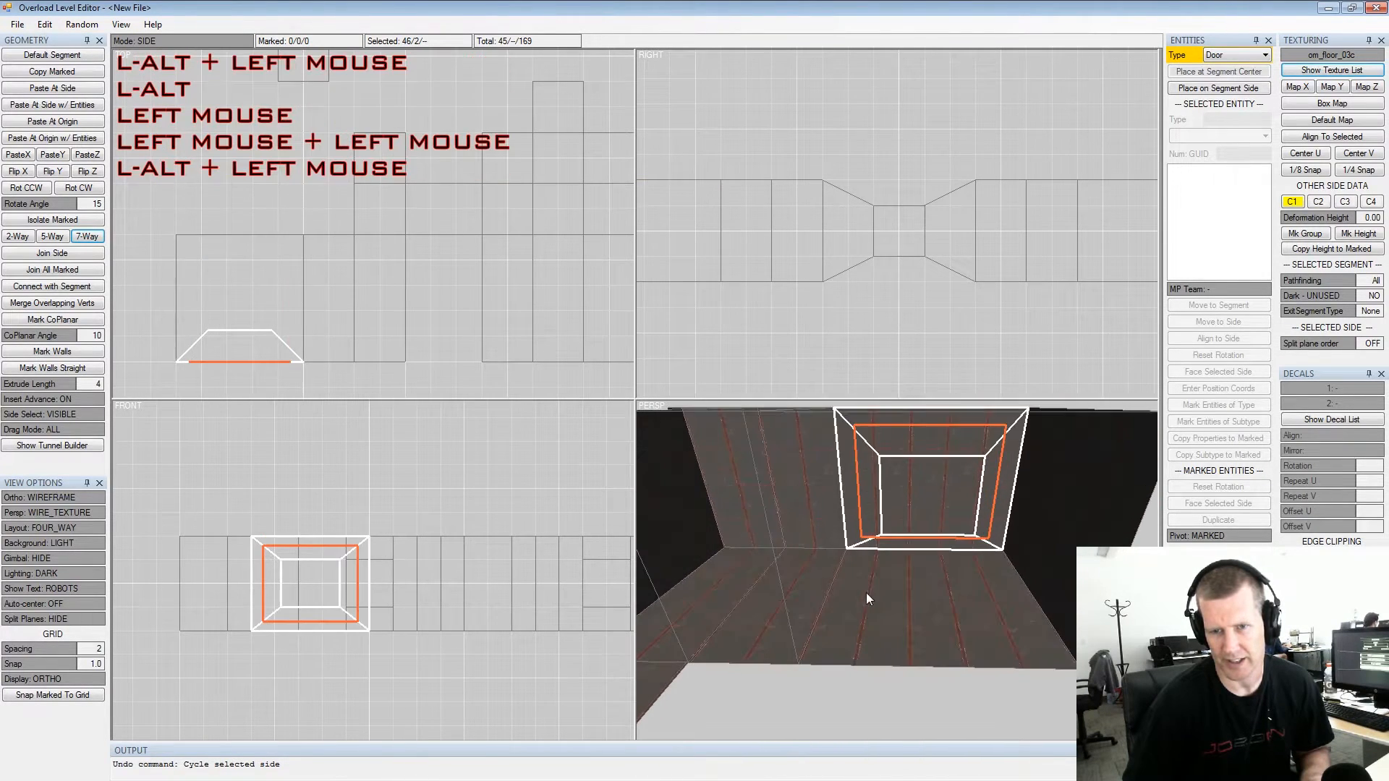
Step from the floor segment to its neighbour beside the connecting segment and examine the neighbour's inner side
click(867, 613)
key(x)
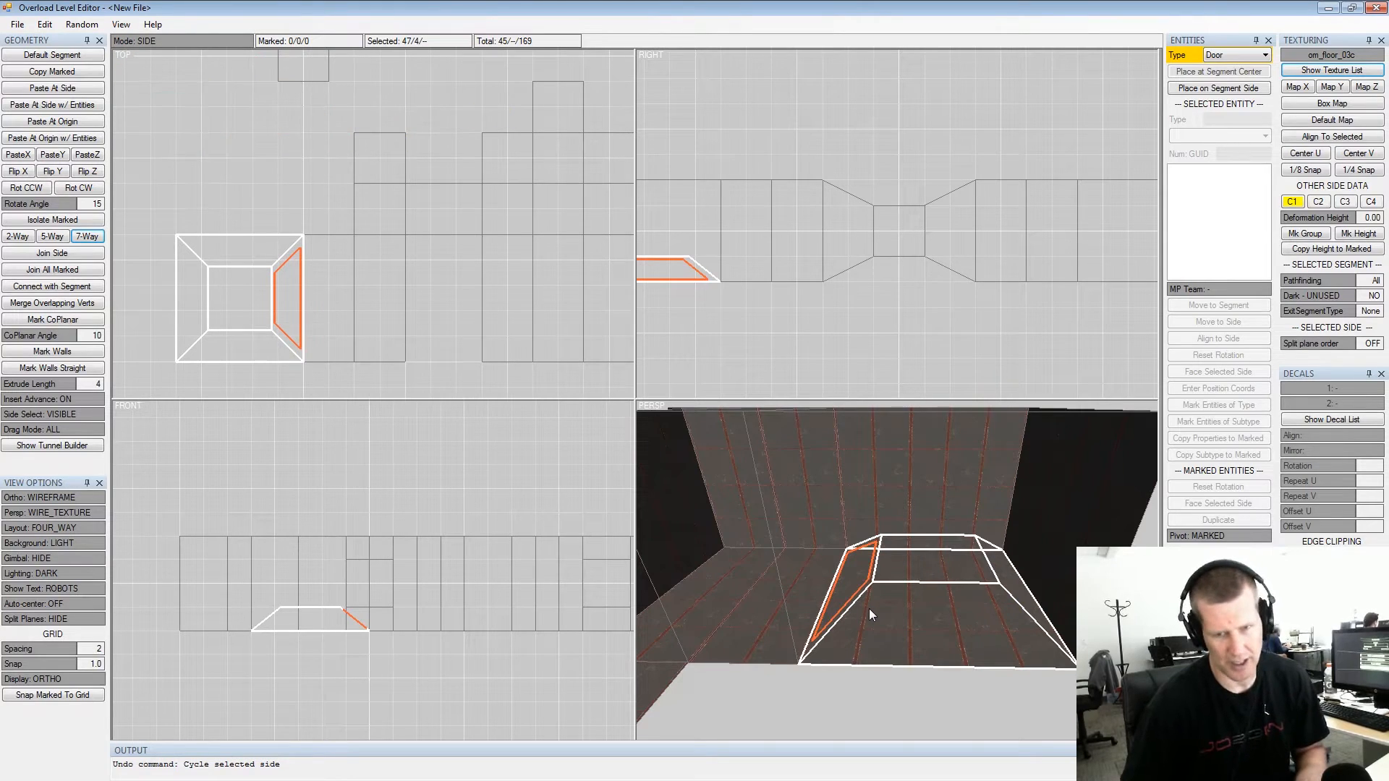
key(n)
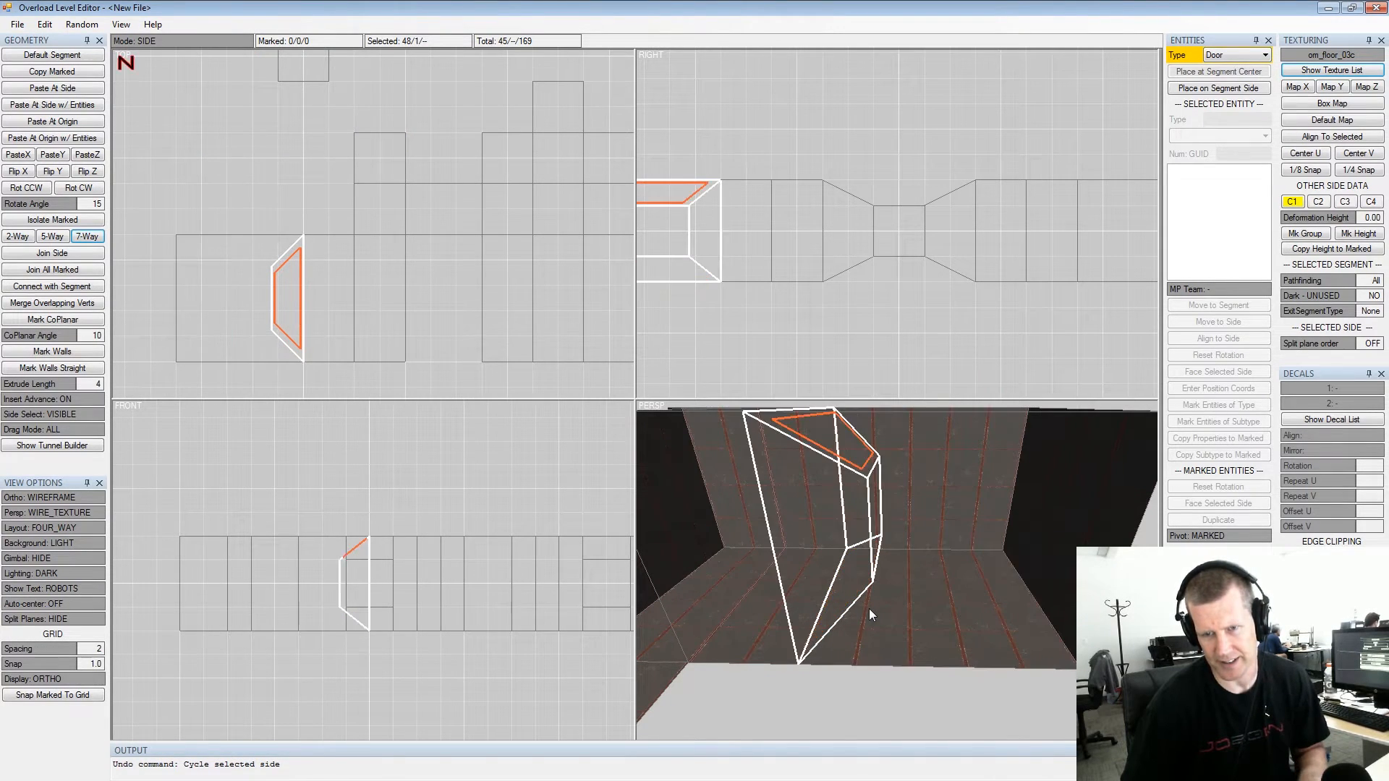
mouse_move(876, 565)
alt+mouse_down()
mouse_move(923, 530)
mouse_move(867, 565)
alt+mouse_up()
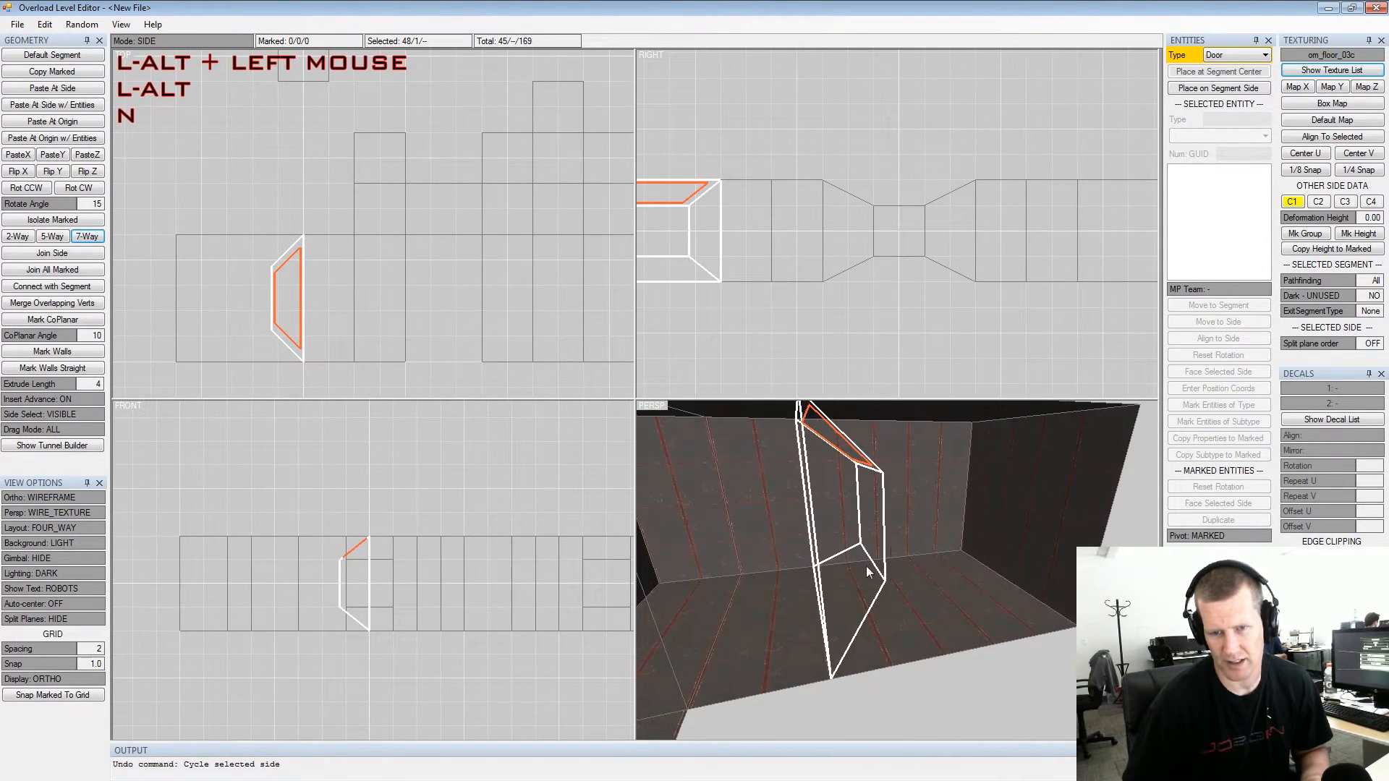
click(752, 627)
key(x)
key(n)
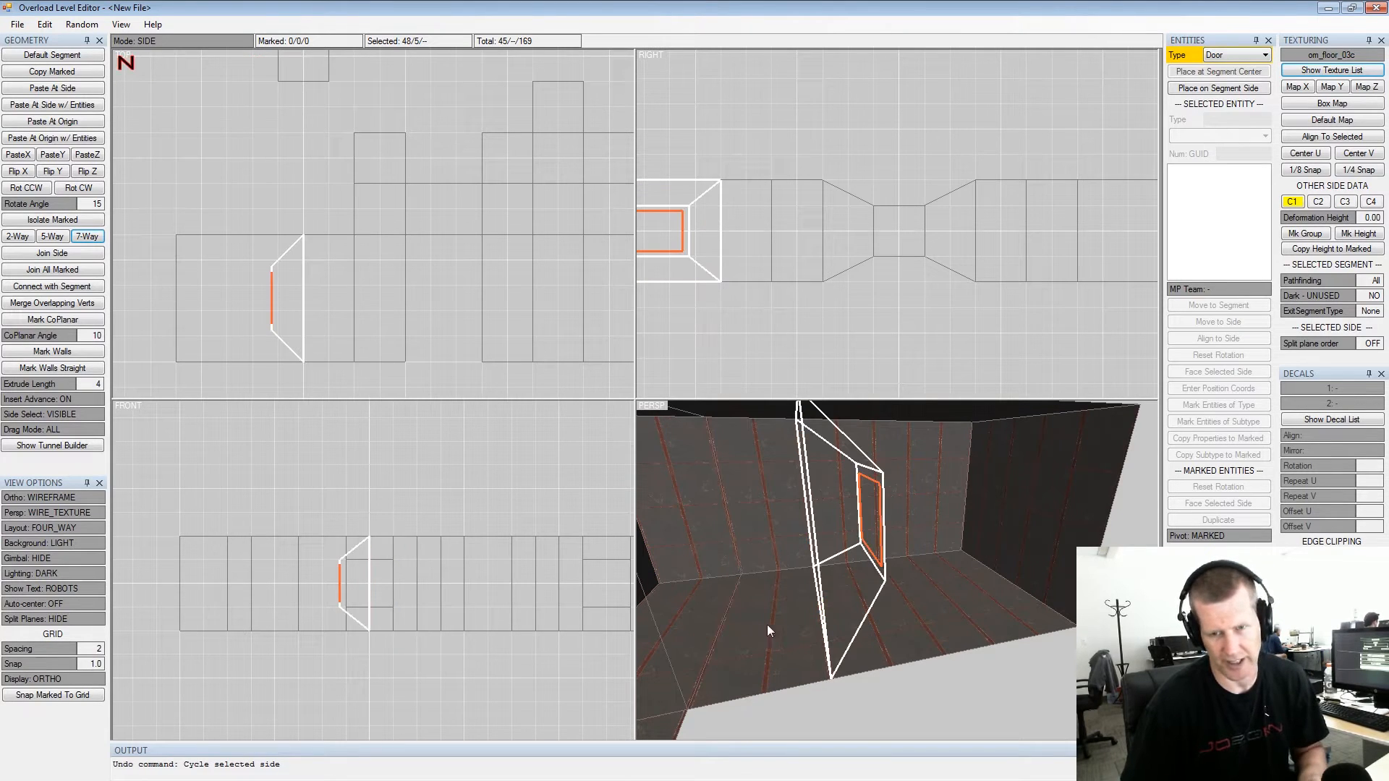
alt+drag(903, 548, 902, 559)
alt+middle_drag(902, 560, 917, 572)
alt+scroll(917, 572, down, 2)
alt+drag(917, 572, 638, 469)
alt+scroll(963, 583, up, 2)
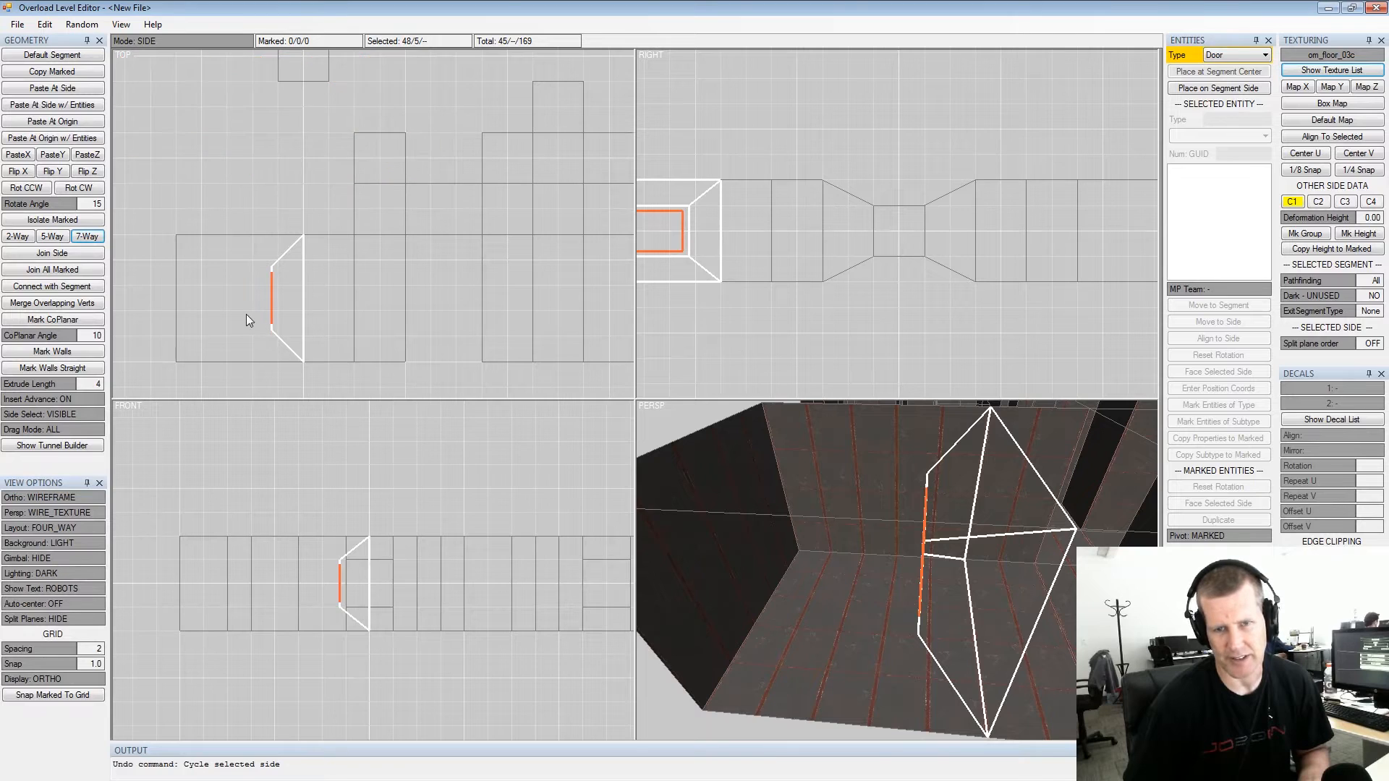
Select the inner cube segment of the 7-way split by stepping into it from the floor segment
alt+drag(868, 625, 896, 687)
double_click(897, 685)
click(894, 683)
key(x)
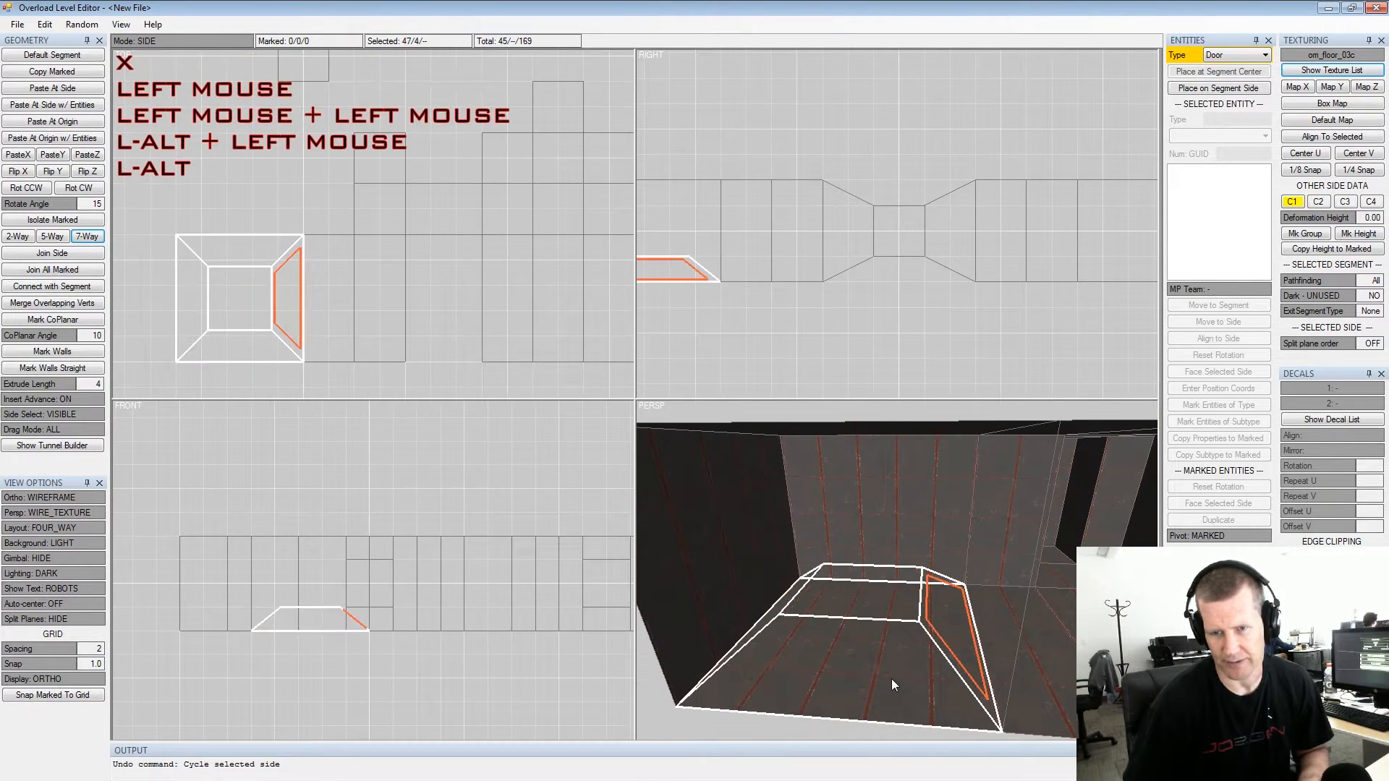
key(x)
key(n)
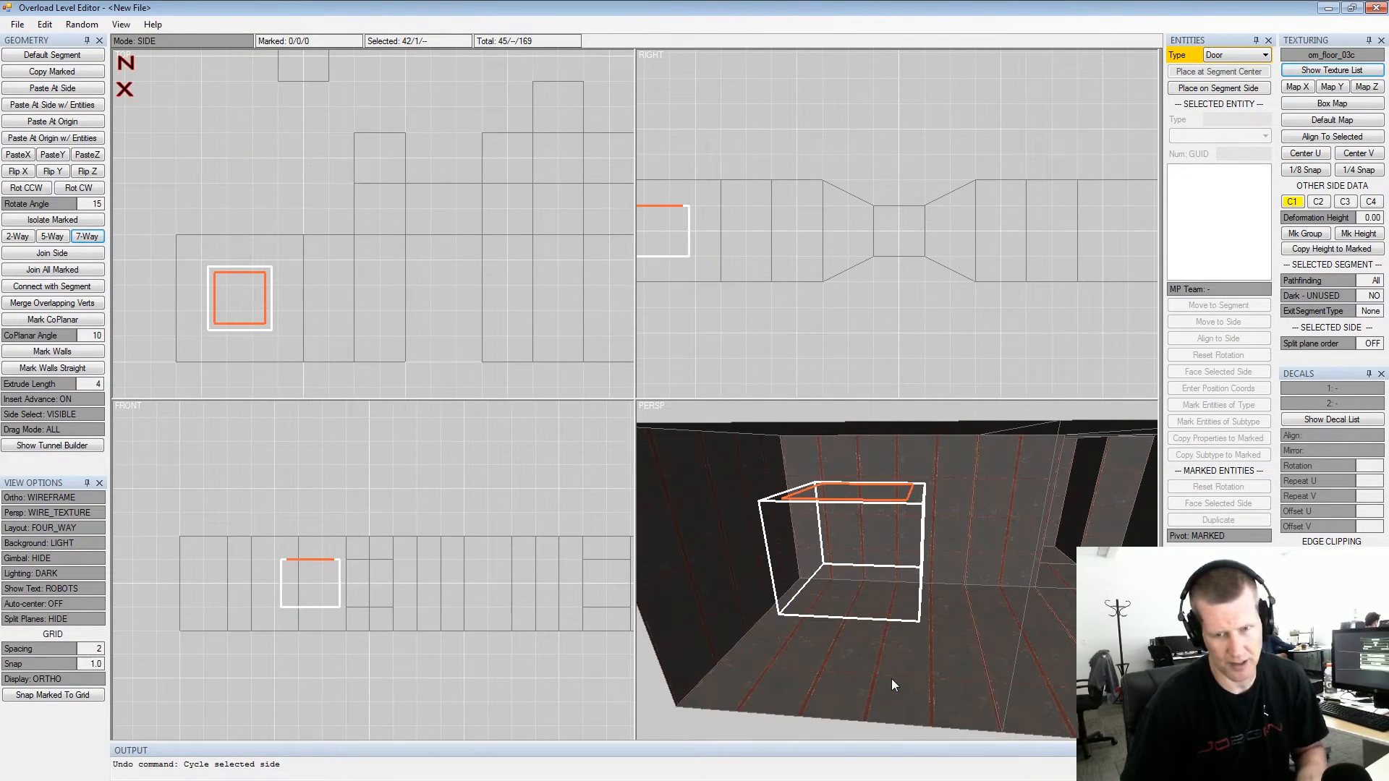
Switch to segment mode, mark the inner cube segment and delete it
key(Tab)
key(Tab)
key(Tab)
key(space)
key(Delete)
Examine the block left by the deleted cube, selecting the surrounding segments' inner sides from several angles
alt+drag(950, 604, 925, 587)
double_click(924, 587)
click(962, 529)
alt+drag(963, 528, 763, 545)
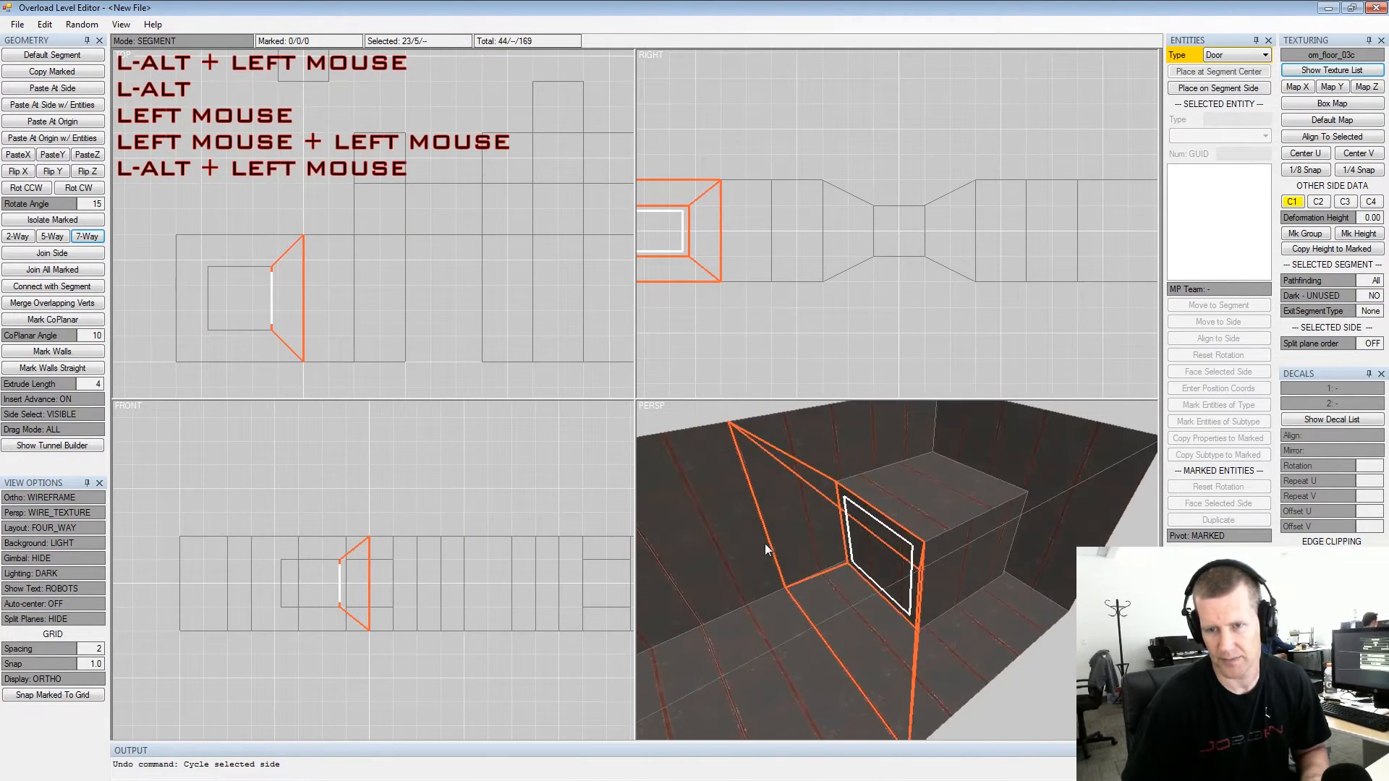
click(956, 552)
alt+drag(1005, 560, 821, 549)
click(930, 588)
alt+drag(930, 589, 848, 577)
click(915, 582)
alt+drag(973, 581, 925, 576)
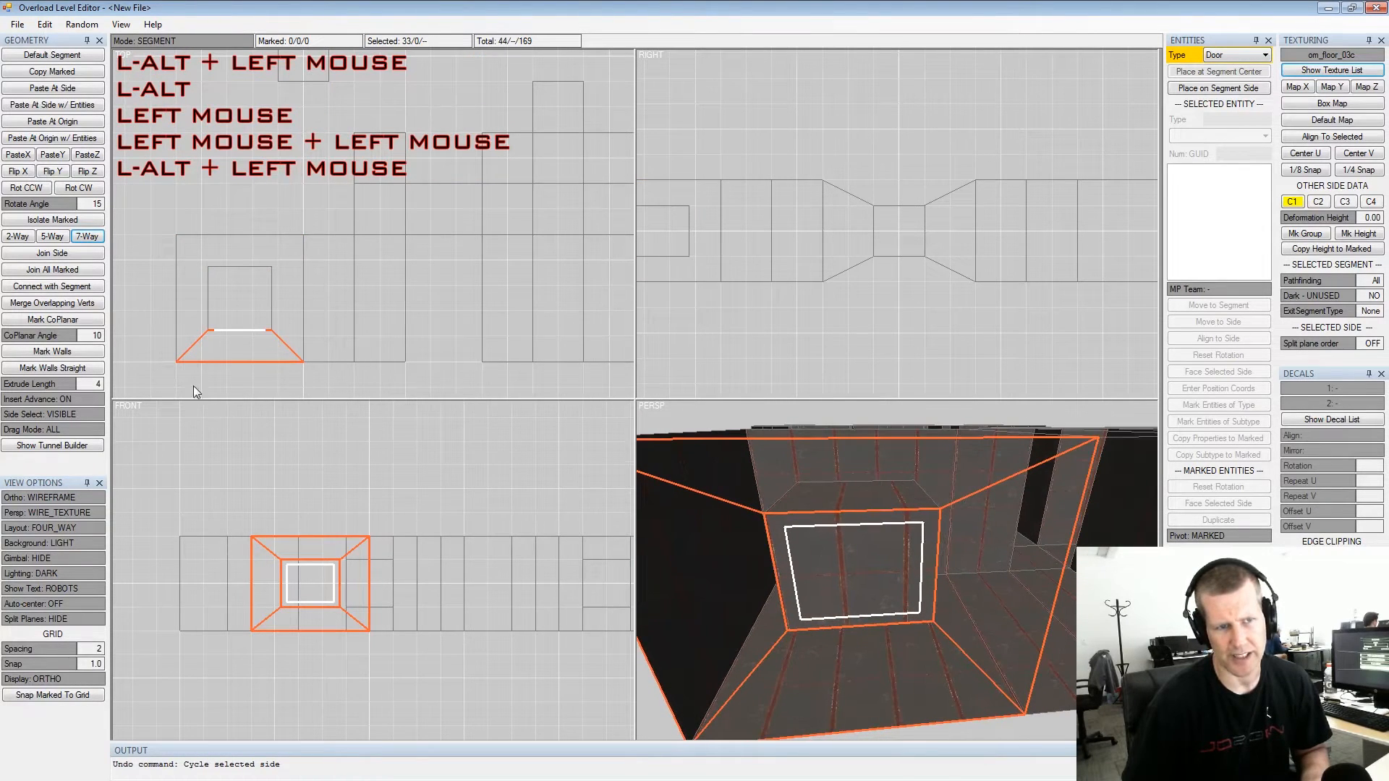
alt+drag(919, 528, 886, 540)
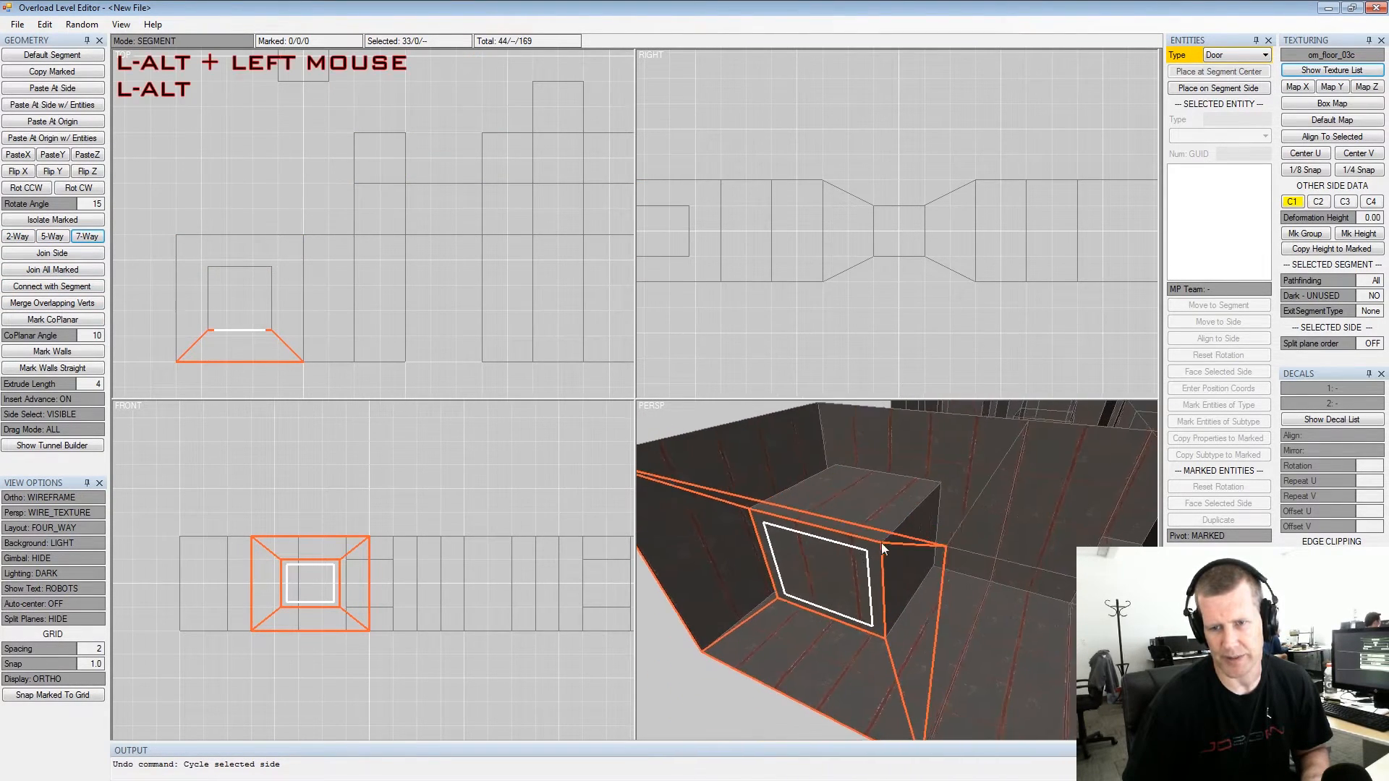
alt+middle_drag(885, 539, 817, 545)
alt+scroll(817, 545, down, 2)
alt+drag(817, 545, 836, 535)
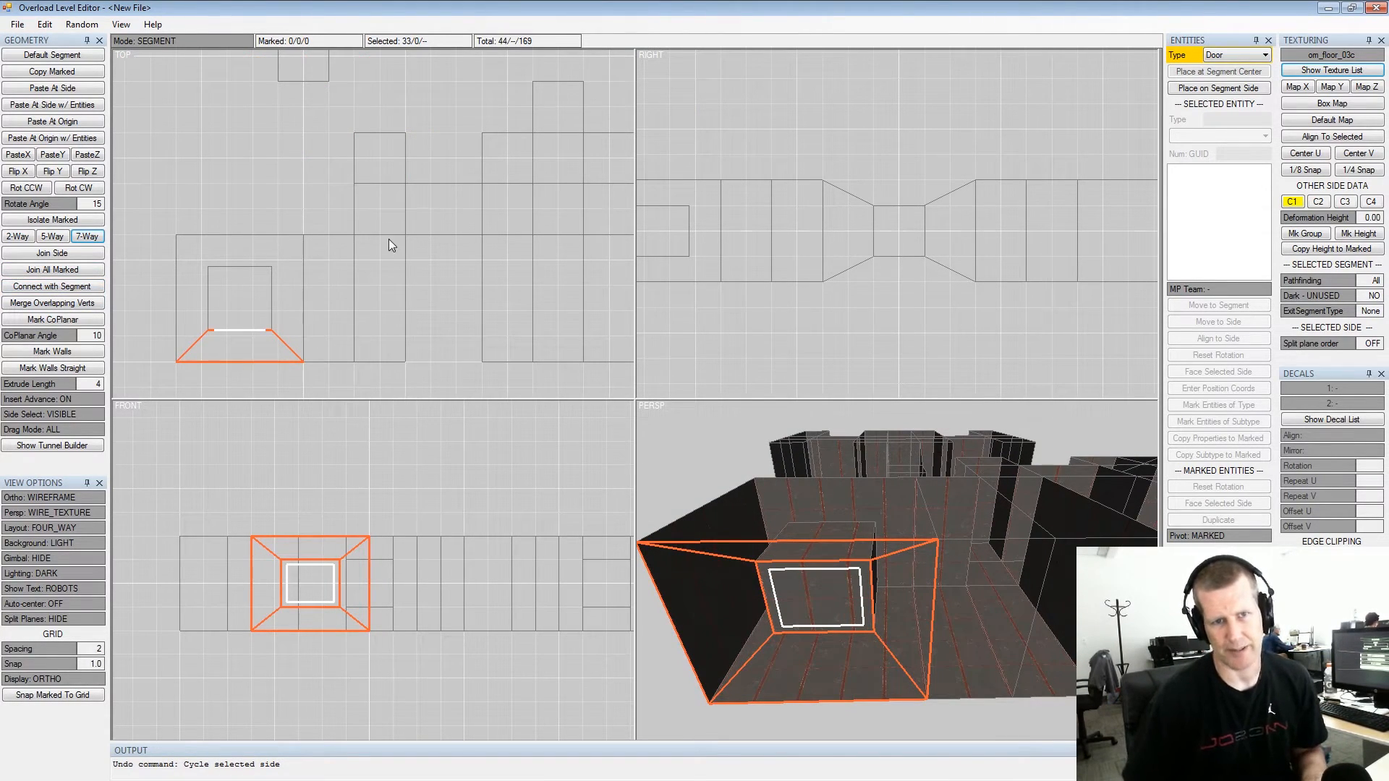
Select the end side of the long arm's segment adjoining the connecting segment and switch to side mode
alt+drag(810, 435, 871, 467)
alt+middle_drag(871, 467, 963, 555)
alt+drag(962, 554, 861, 583)
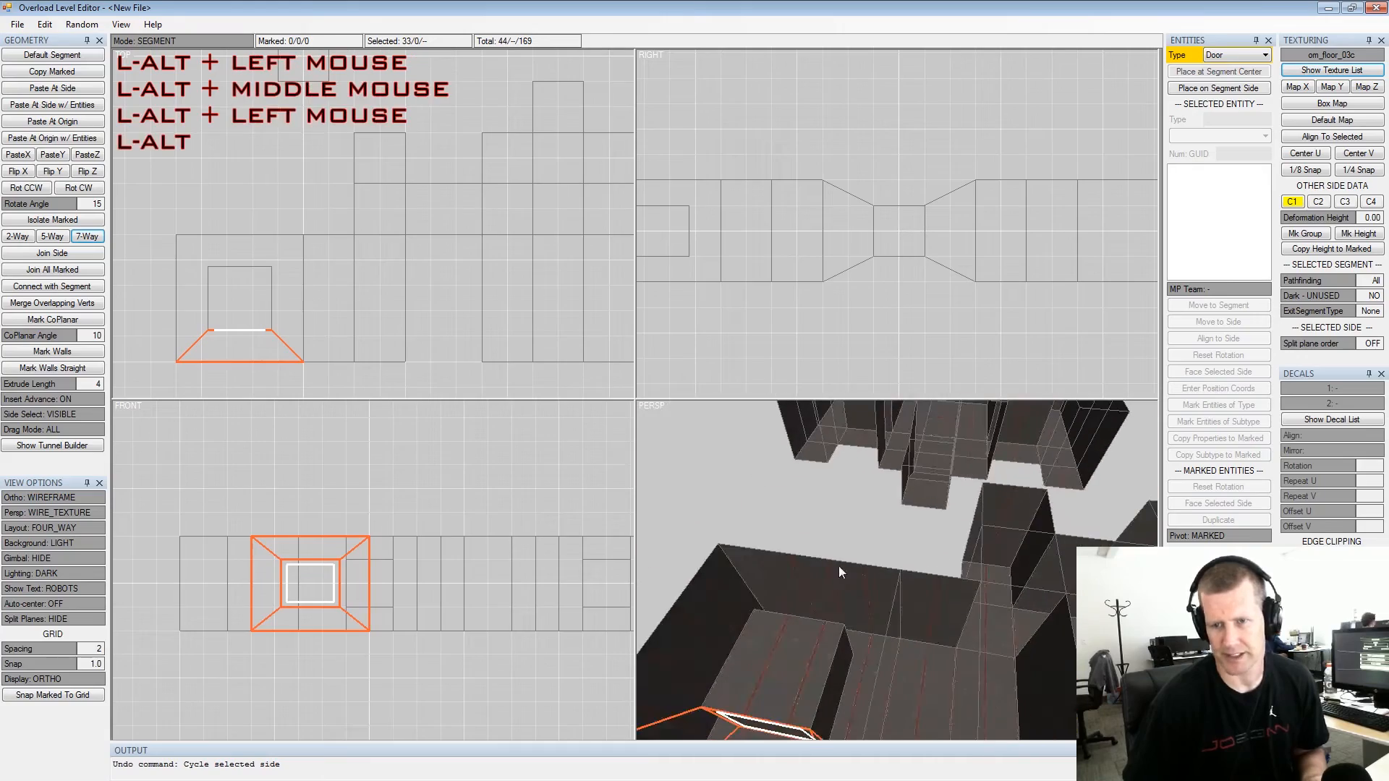
alt+middle_drag(861, 582, 773, 537)
alt+scroll(833, 507, up, 2)
alt+middle_drag(906, 567, 1010, 444)
alt+drag(1011, 443, 904, 448)
alt+middle_drag(904, 448, 868, 419)
alt+scroll(871, 427, down, 1)
alt+drag(890, 448, 1088, 605)
click(1085, 589)
key(Tab)
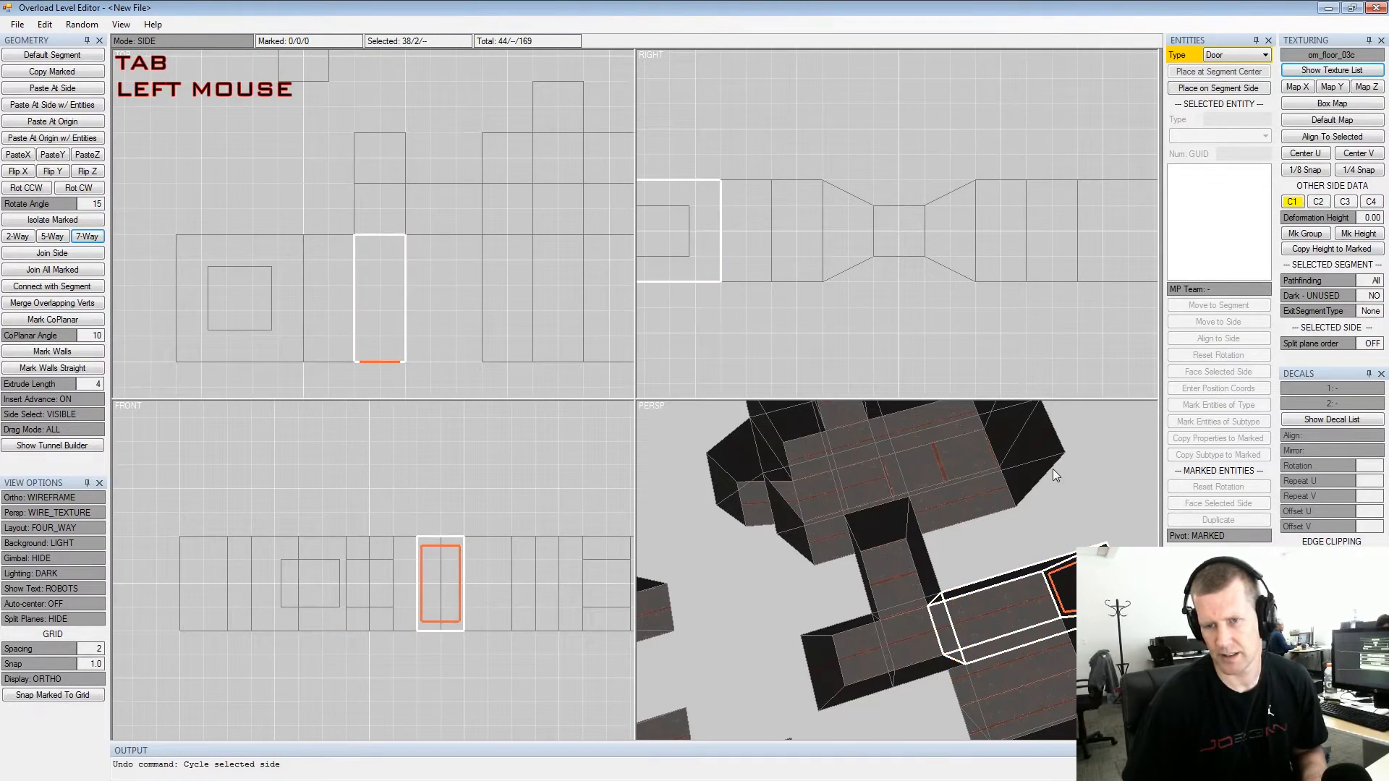
Mark the end sides of the two separate parallel segments, insert a new segment on each, and clear the marks
key(space)
click(1042, 469)
key(space)
alt+drag(1041, 470, 1079, 473)
alt+middle_drag(1079, 471, 978, 568)
alt+scroll(979, 568, up, 1)
alt+drag(978, 568, 1005, 499)
alt+middle_drag(1005, 498, 975, 531)
alt+drag(976, 531, 974, 527)
ctrl+click(973, 527)
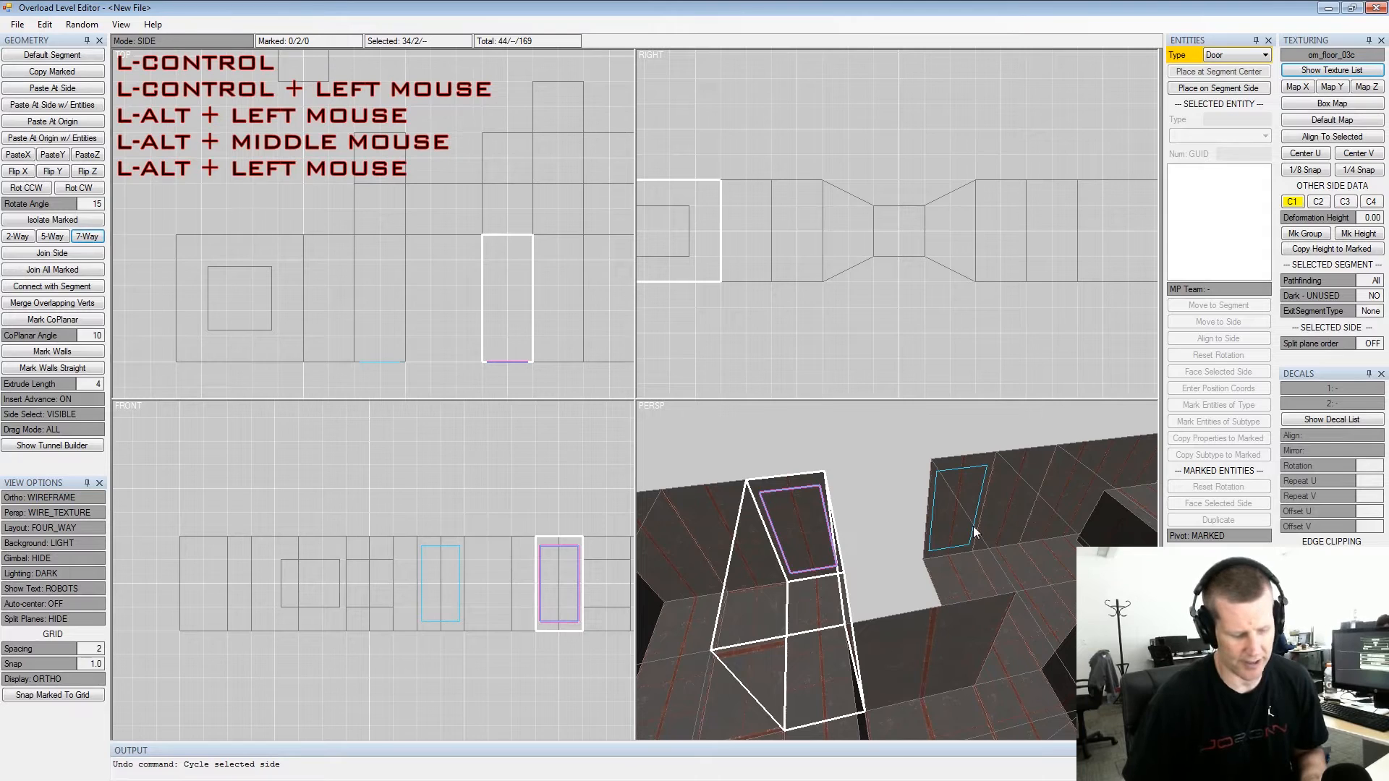
key(ctrl+i)
key(shift+space)
key(alt+space)
Bridge the gap between the two new segments by connecting their facing inner sides with a segment
alt+drag(899, 514, 942, 524)
alt+middle_drag(943, 525, 861, 530)
click(855, 531)
key(space)
alt+drag(854, 514, 1083, 516)
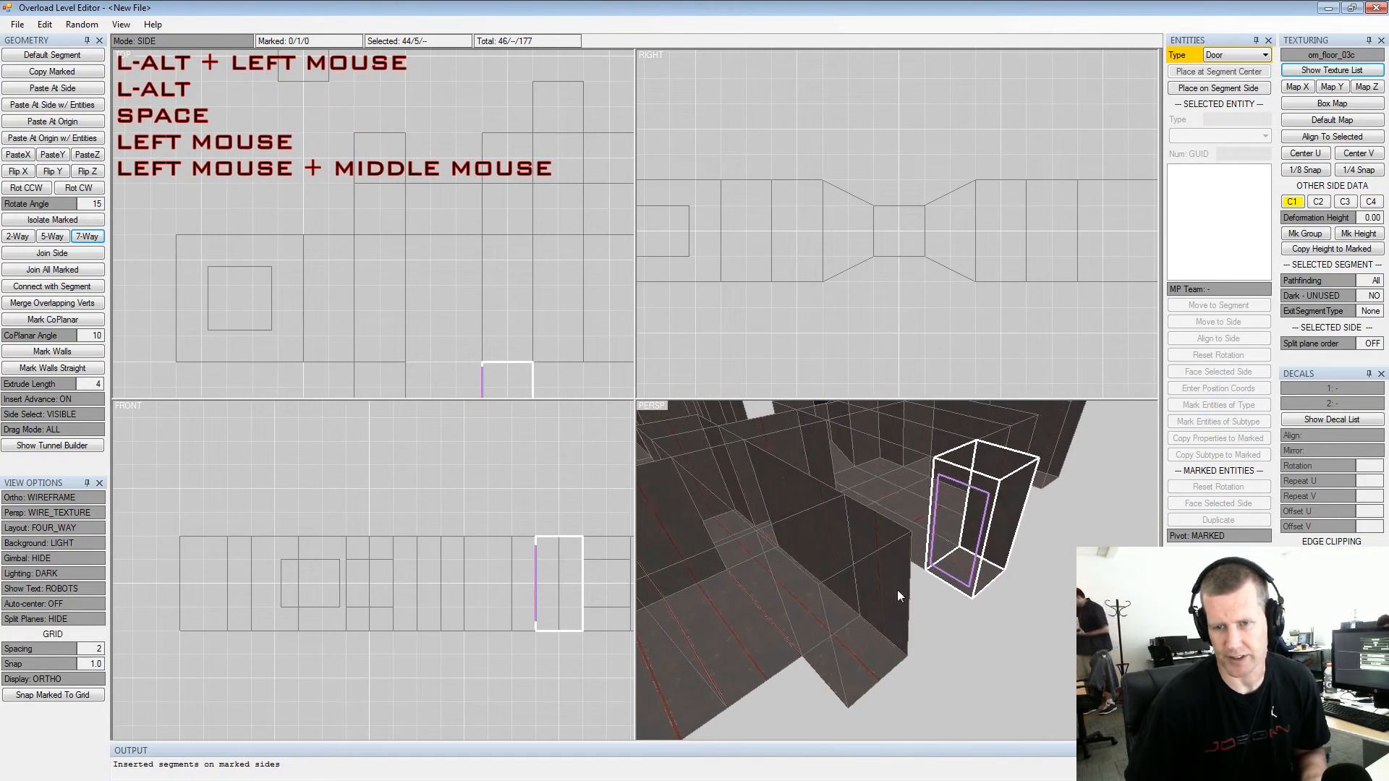
click(878, 587)
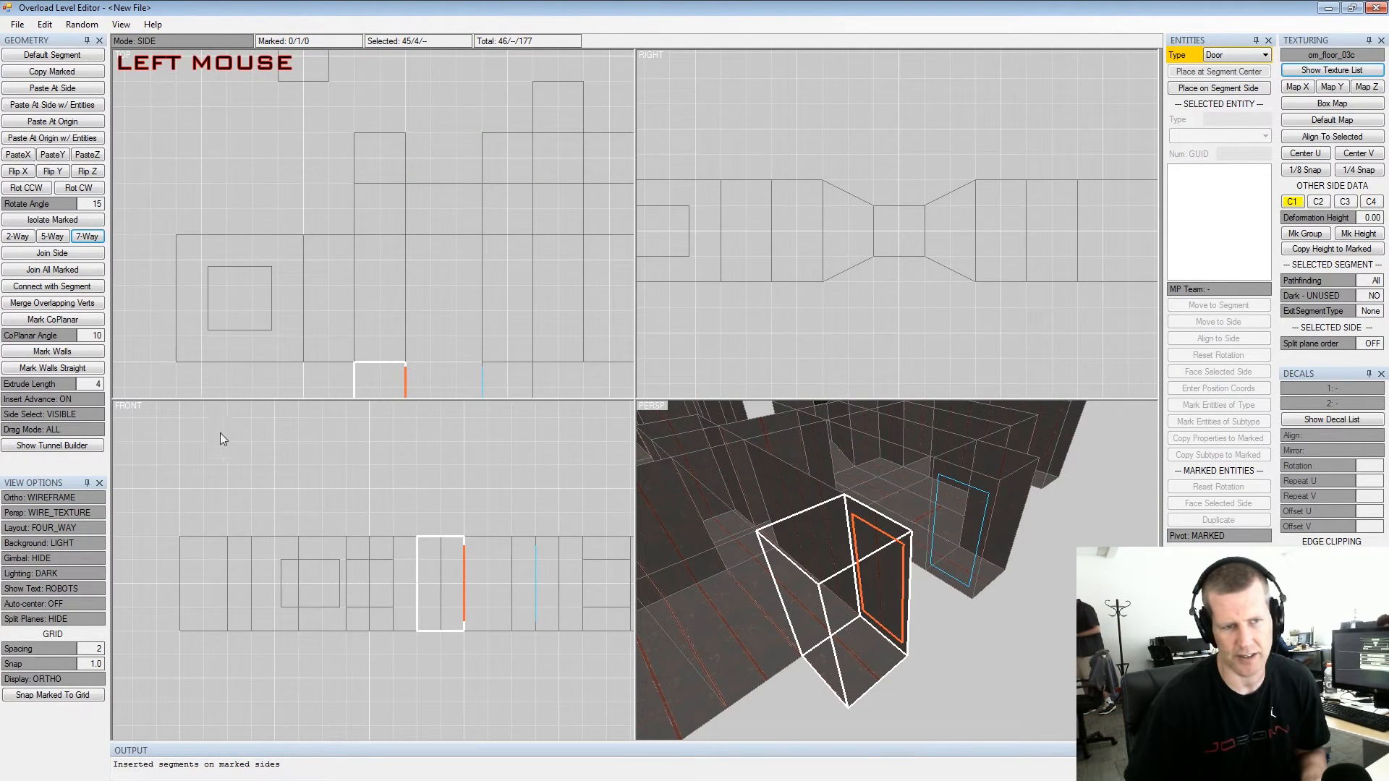
click(53, 287)
key(shift)
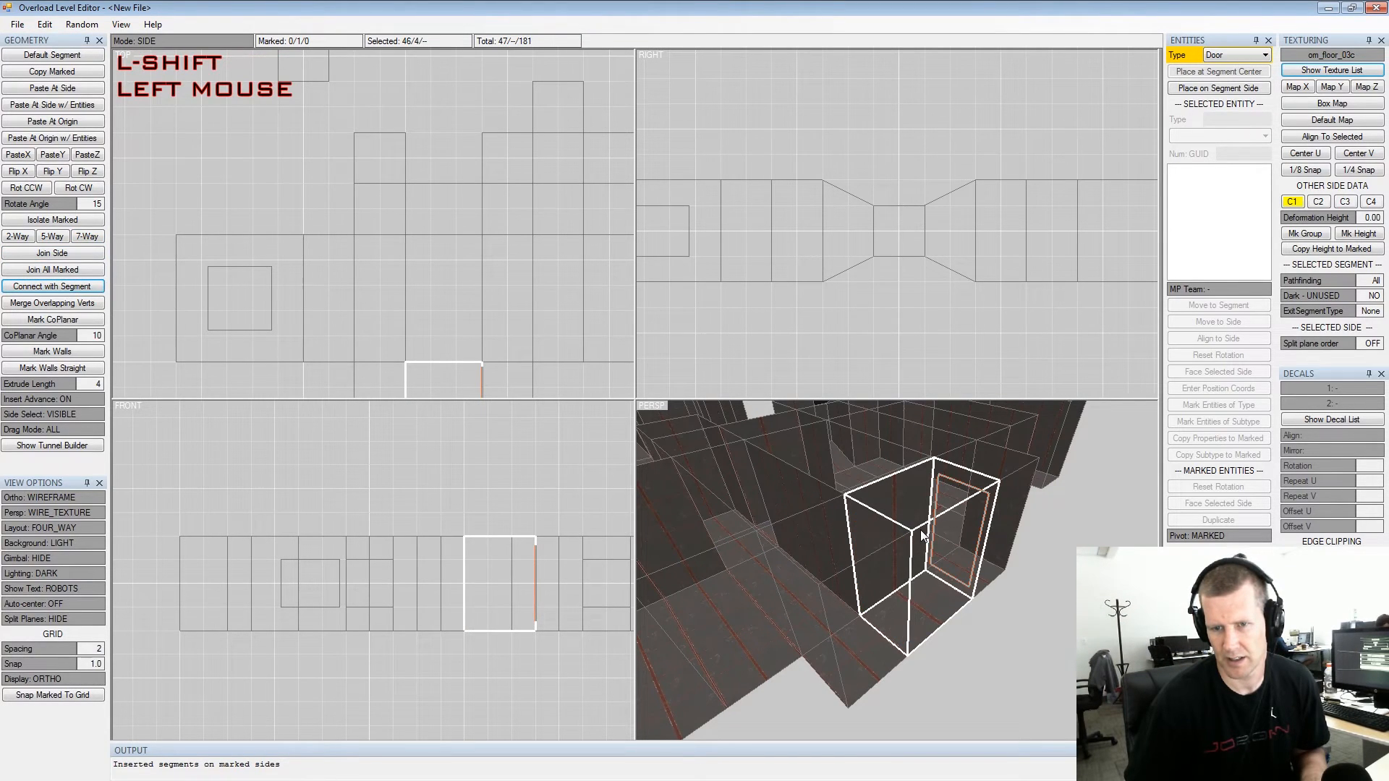
Split the connecting segment in two with a 2-Way split and clear the marks
click(51, 255)
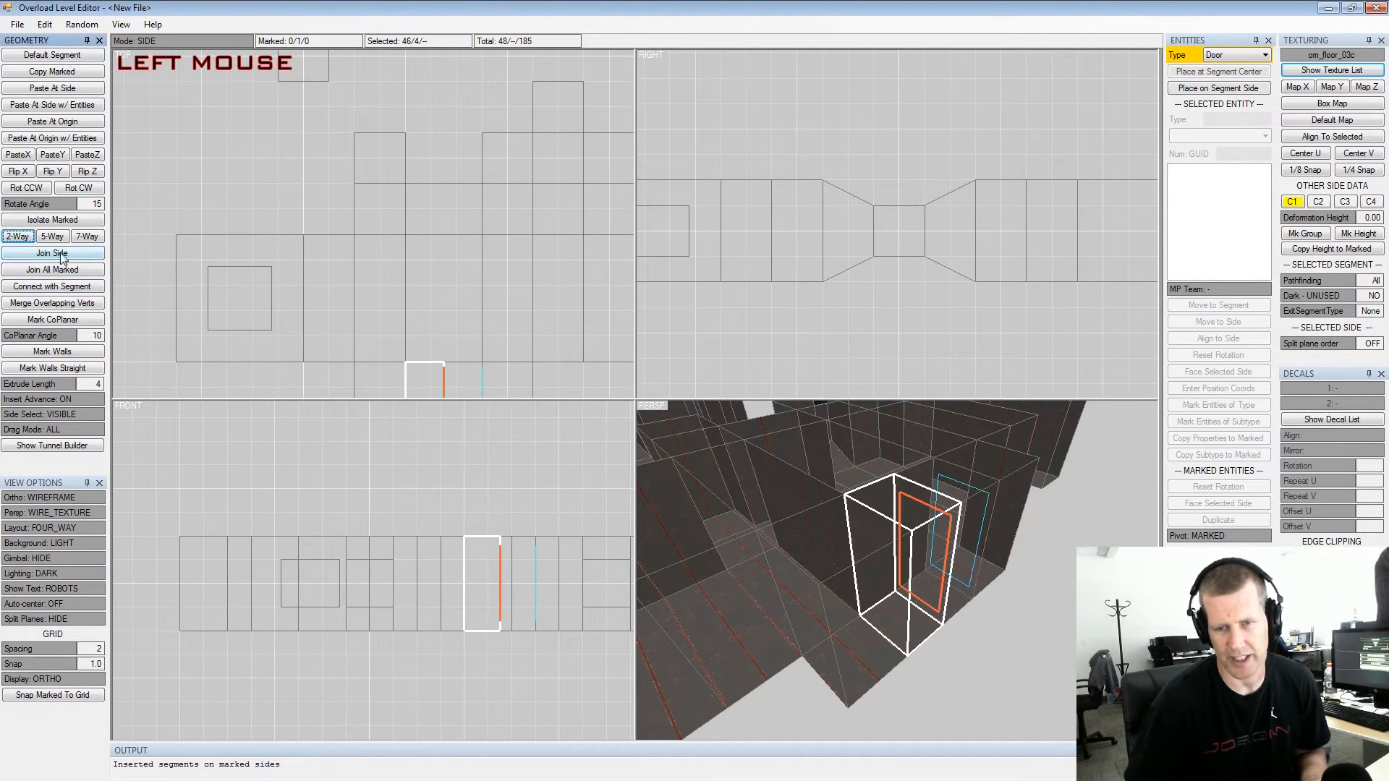
alt+drag(876, 456, 871, 506)
key(shift+space)
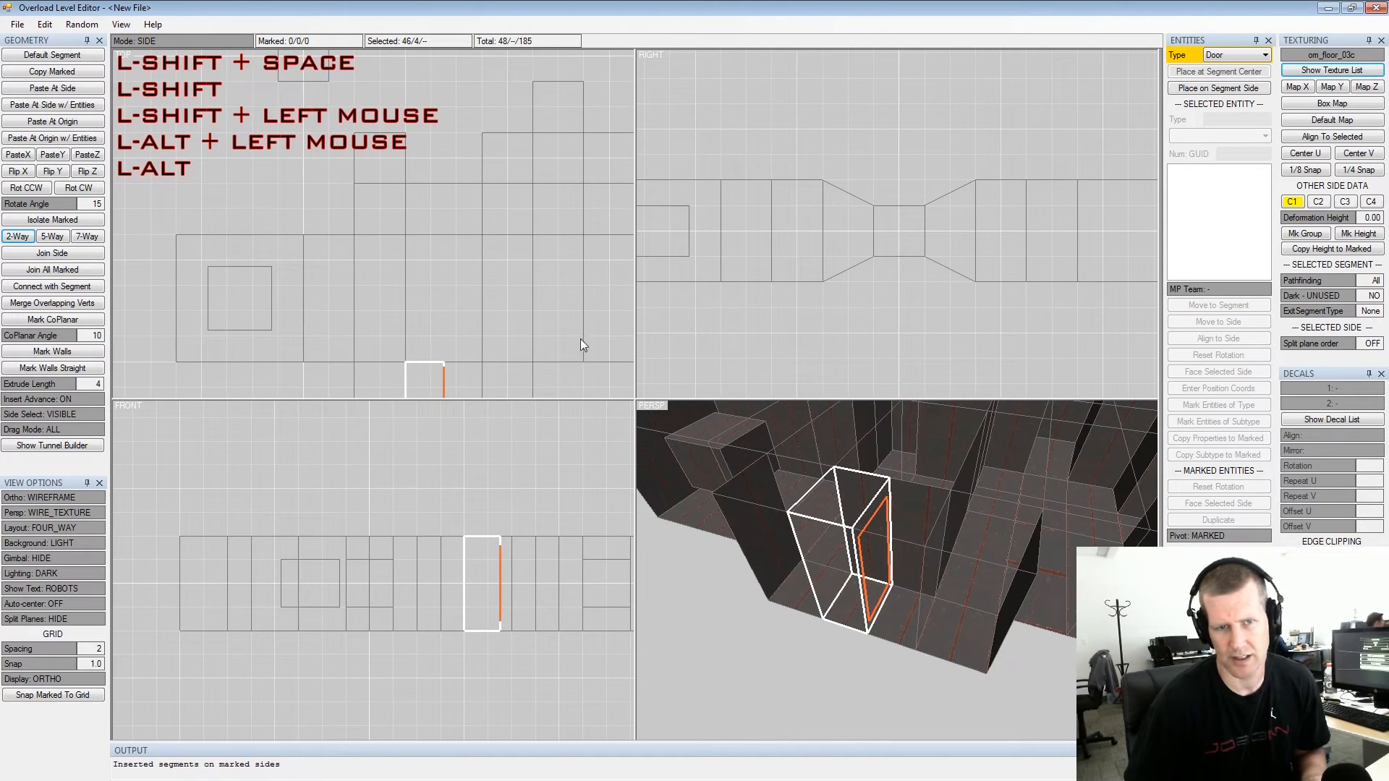
middle_drag(593, 357, 463, 250)
middle_drag(407, 341, 406, 303)
scroll(407, 303, down, 2)
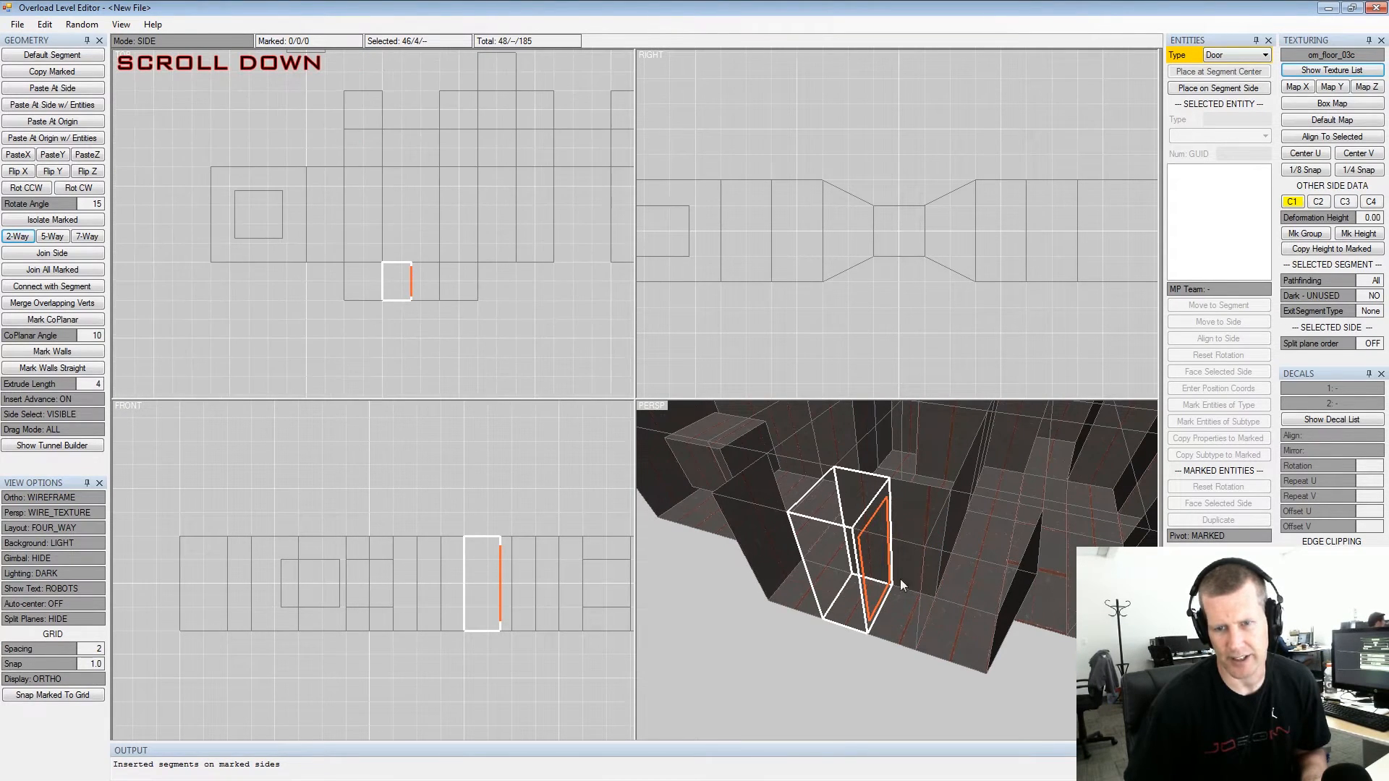
alt+drag(886, 572, 1068, 613)
alt+middle_drag(1068, 613, 964, 635)
alt+scroll(946, 638, up, 3)
alt+drag(945, 637, 903, 618)
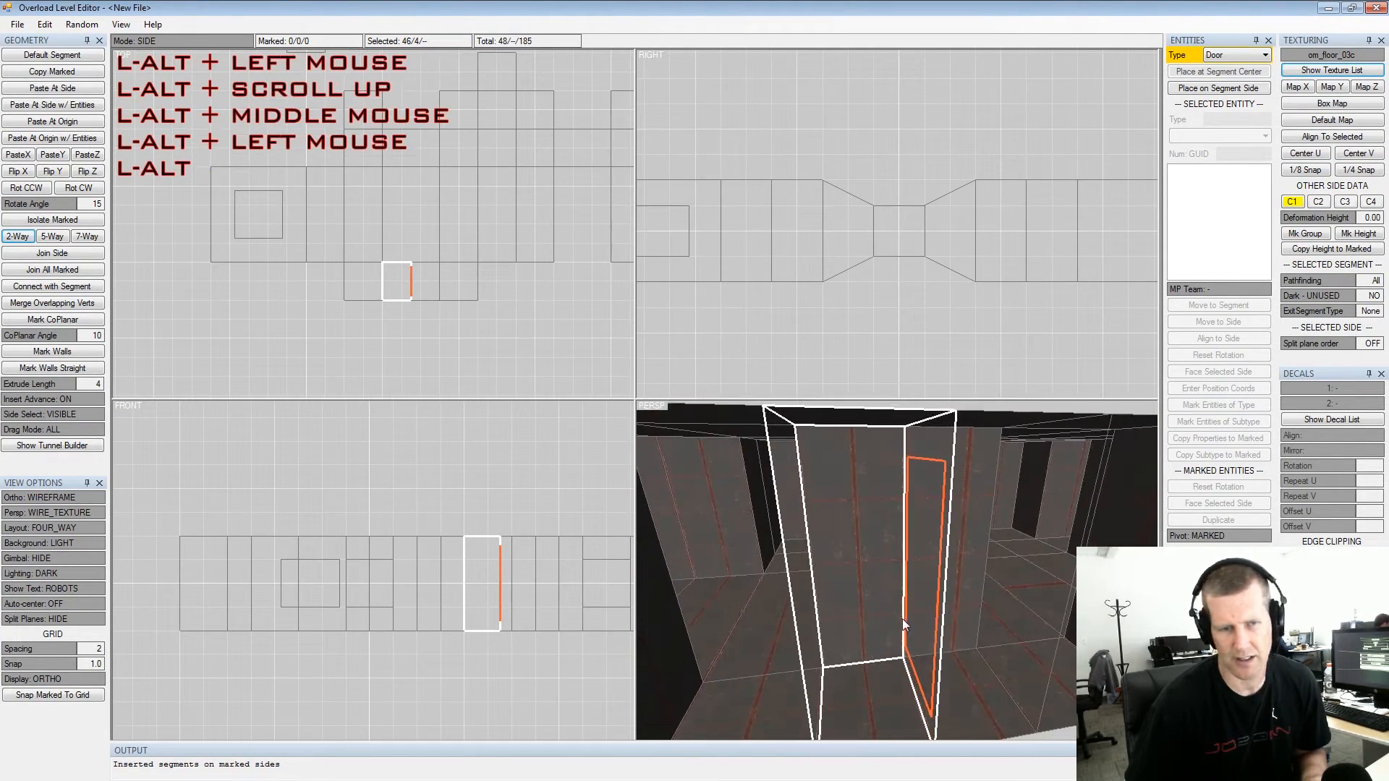
alt+scroll(903, 618, down, 3)
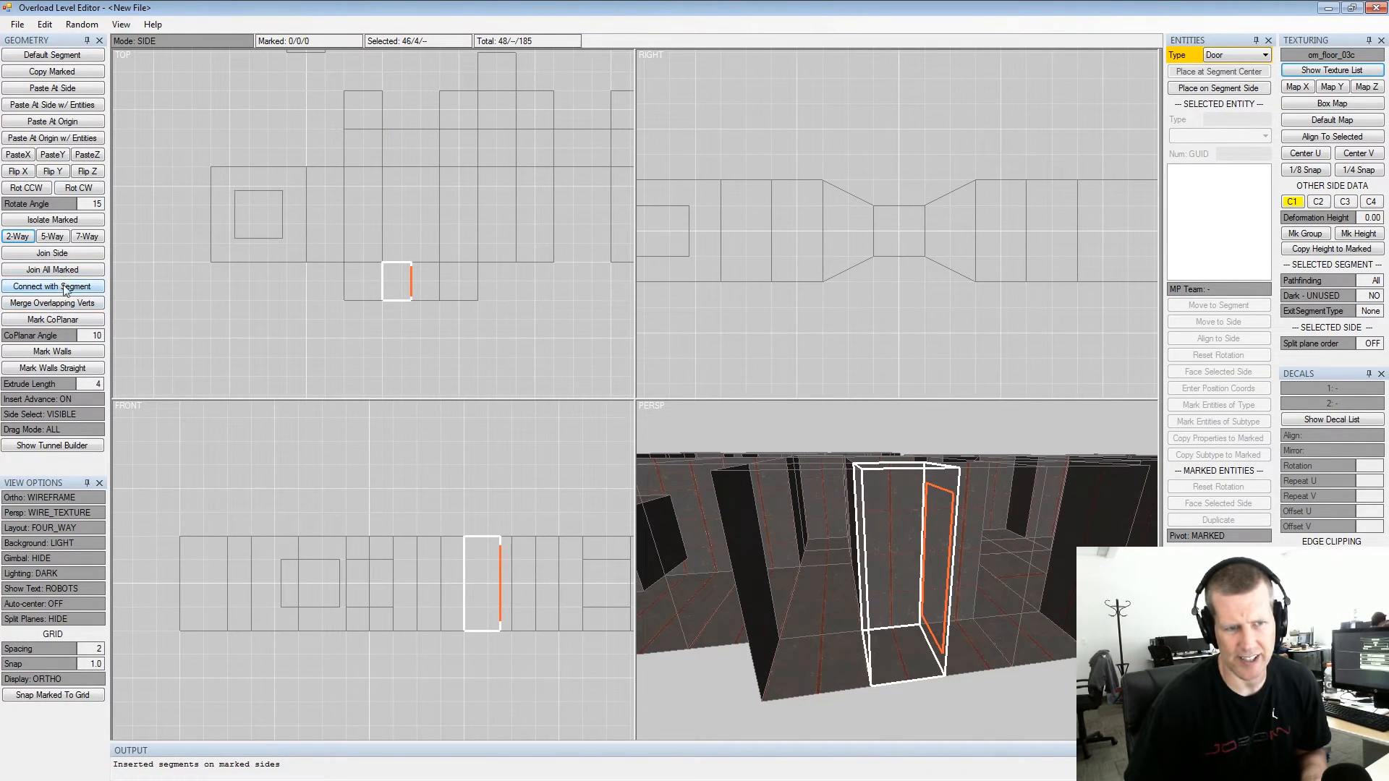
In vertex mode, raise the connecting segment's upper corner vertex and shift the floor vertex at its split edge to test which neighbours follow
click(383, 263)
alt+drag(803, 528, 863, 511)
key(space)
right_drag(863, 511, 866, 485)
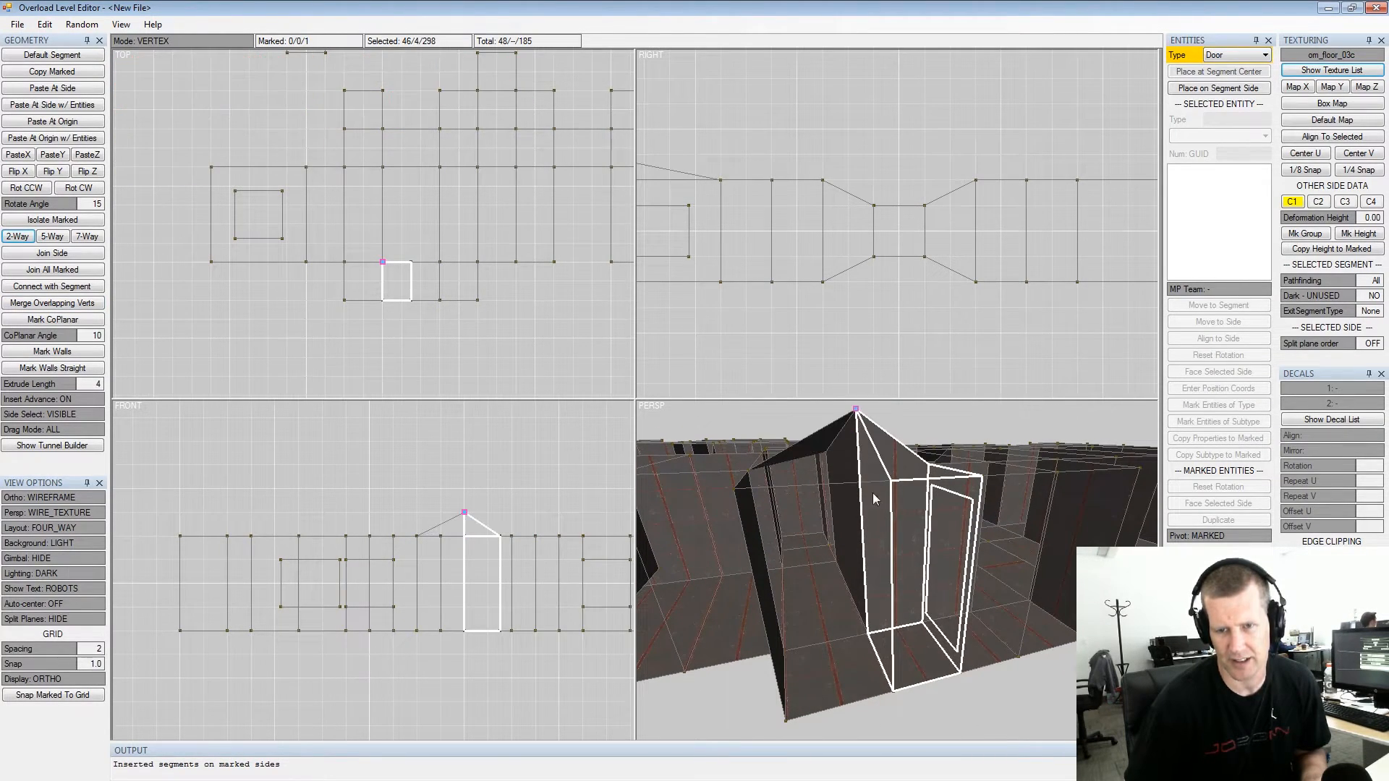
alt+drag(825, 627, 918, 625)
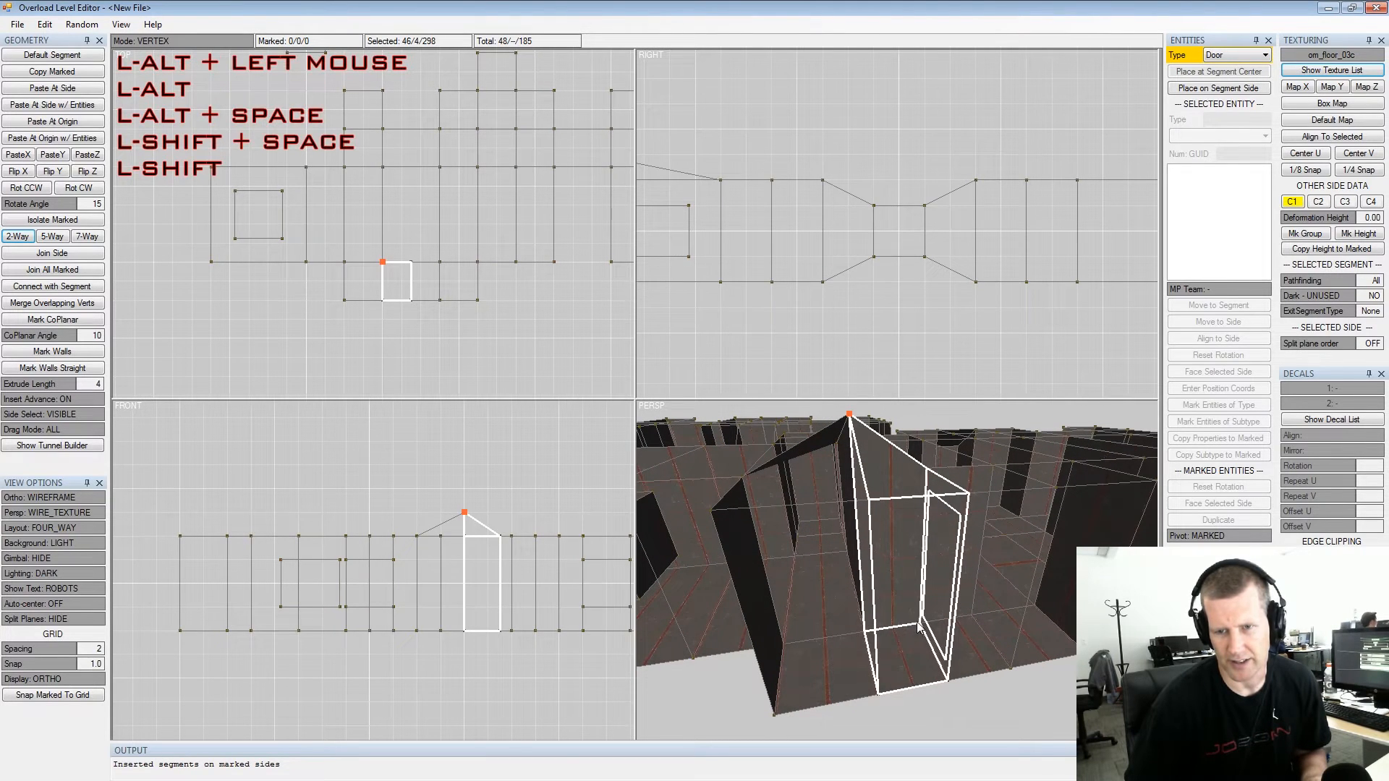
click(919, 624)
mouse_move(929, 631)
right_down()
mouse_move(908, 622)
mouse_move(932, 611)
right_up()
Return both displaced vertices of the connecting segment to their original positions and clear the marks
alt+drag(932, 612, 993, 603)
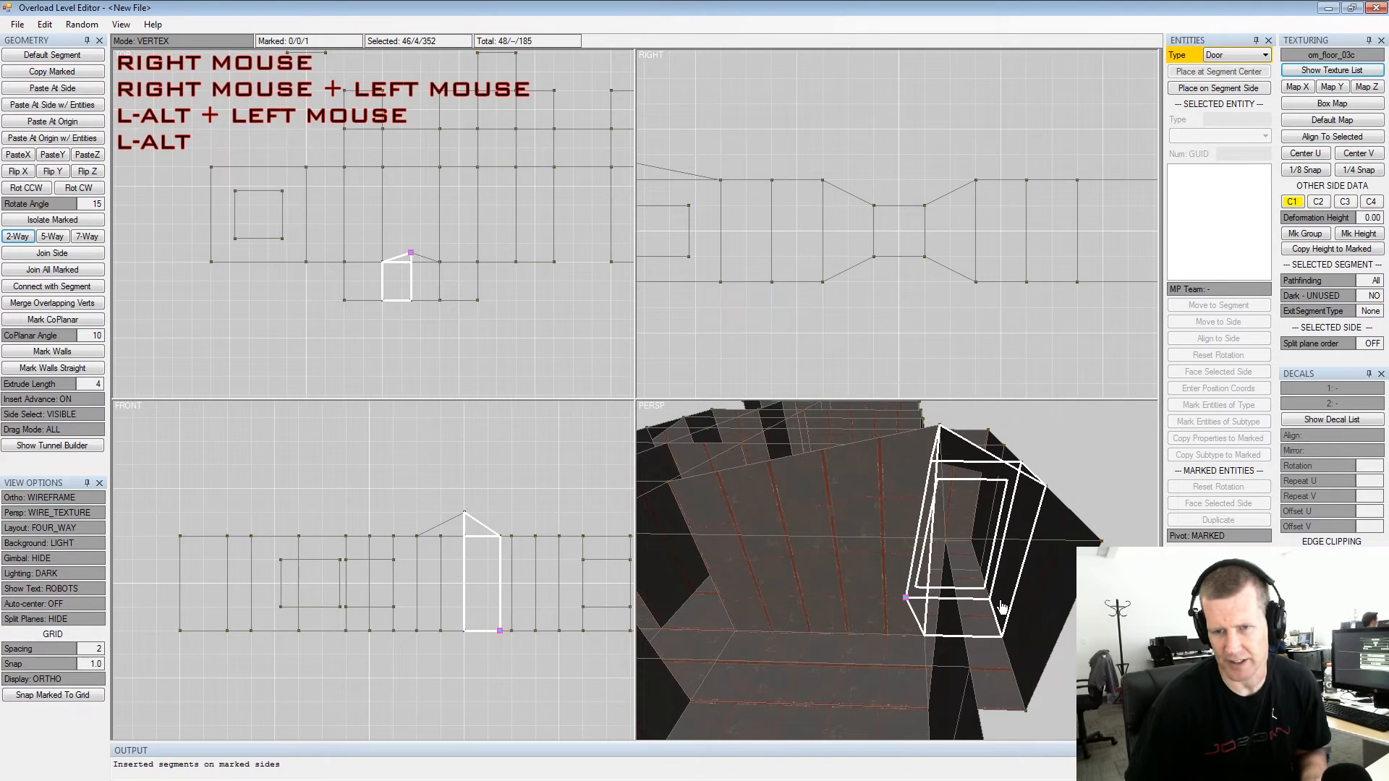
alt+drag(994, 548, 912, 453)
key(shift+space)
click(903, 407)
key(space)
right_drag(904, 407, 904, 447)
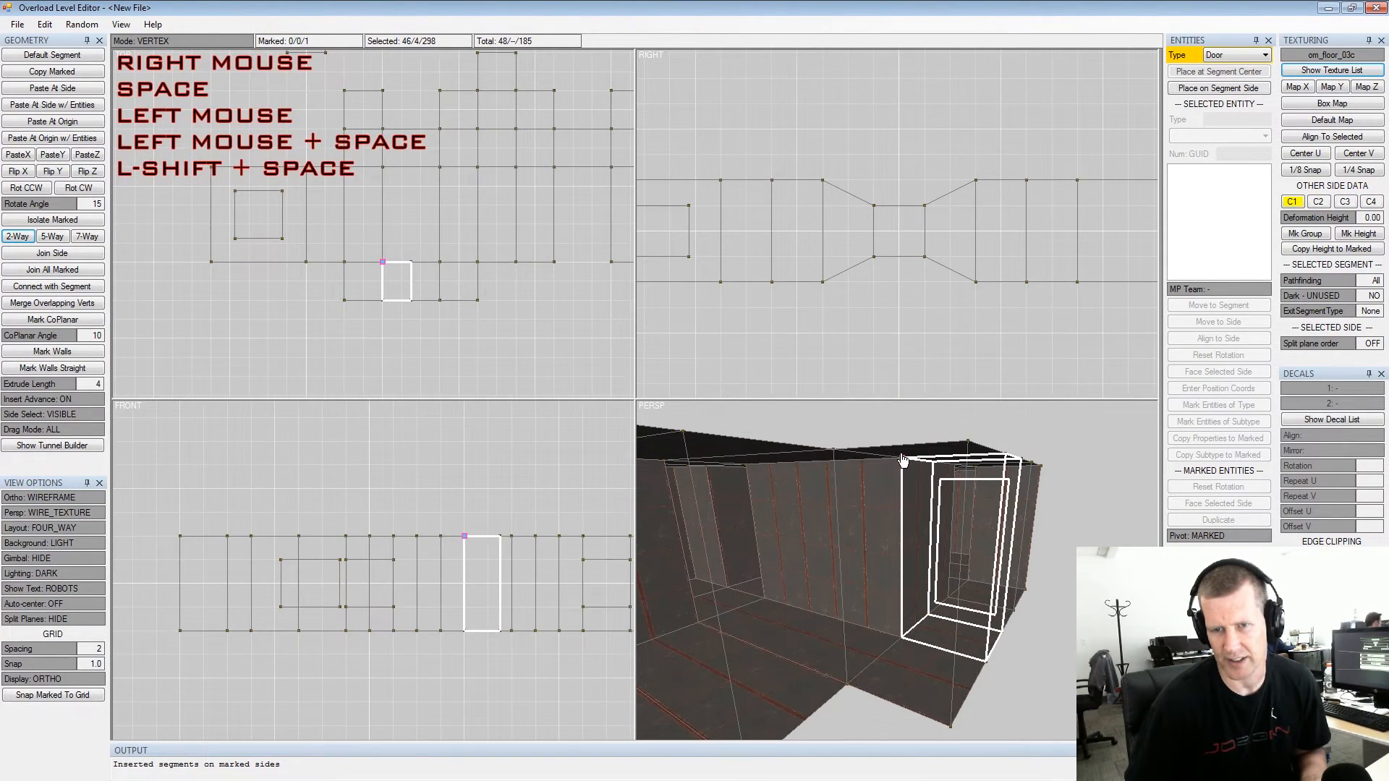
key(shift+space)
Mark the four outer sides along the new row of segments, insert a segment on each, and clear the marks
alt+drag(910, 497, 1046, 590)
alt+middle_drag(1046, 589, 965, 577)
key(alt+Tab)
key(Tab)
click(990, 576)
key(Tab)
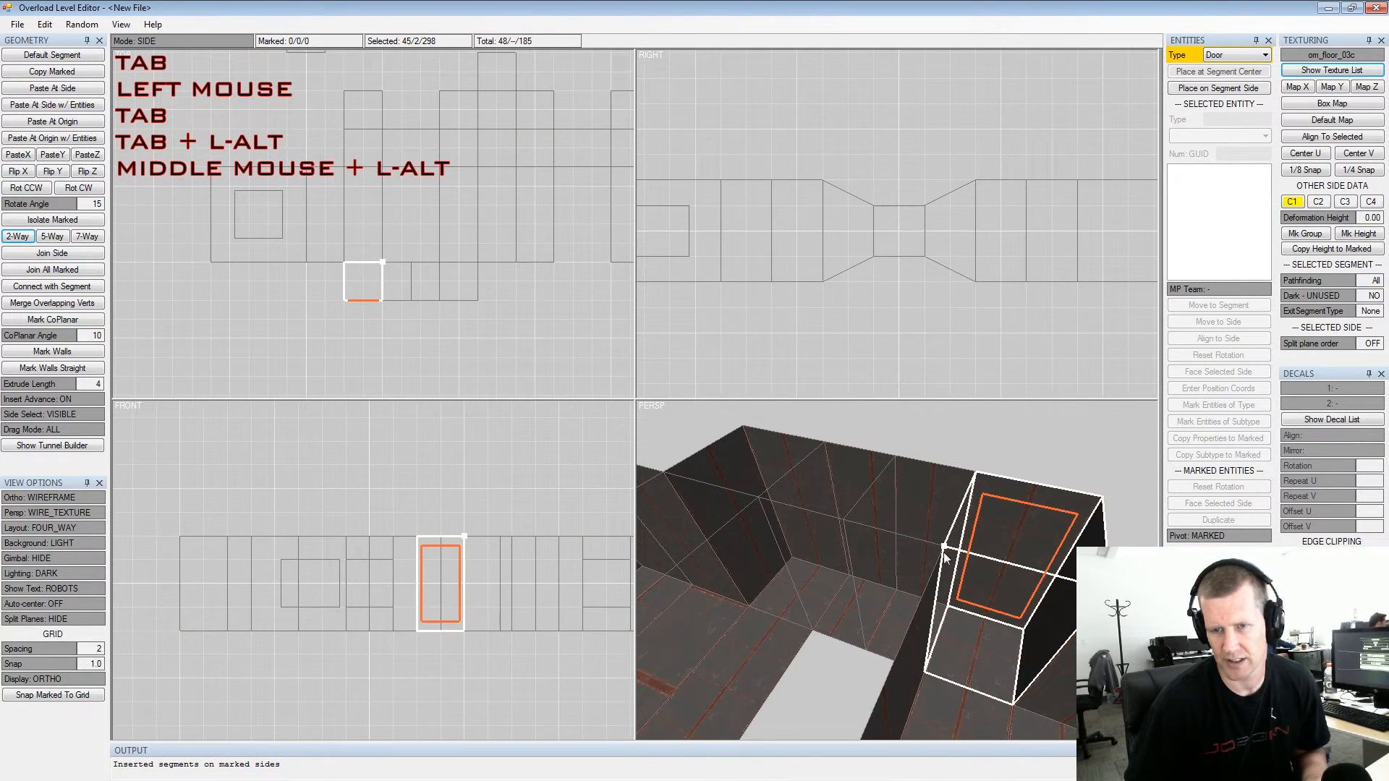
key(space)
click(931, 548)
key(space)
click(864, 534)
key(space)
click(816, 521)
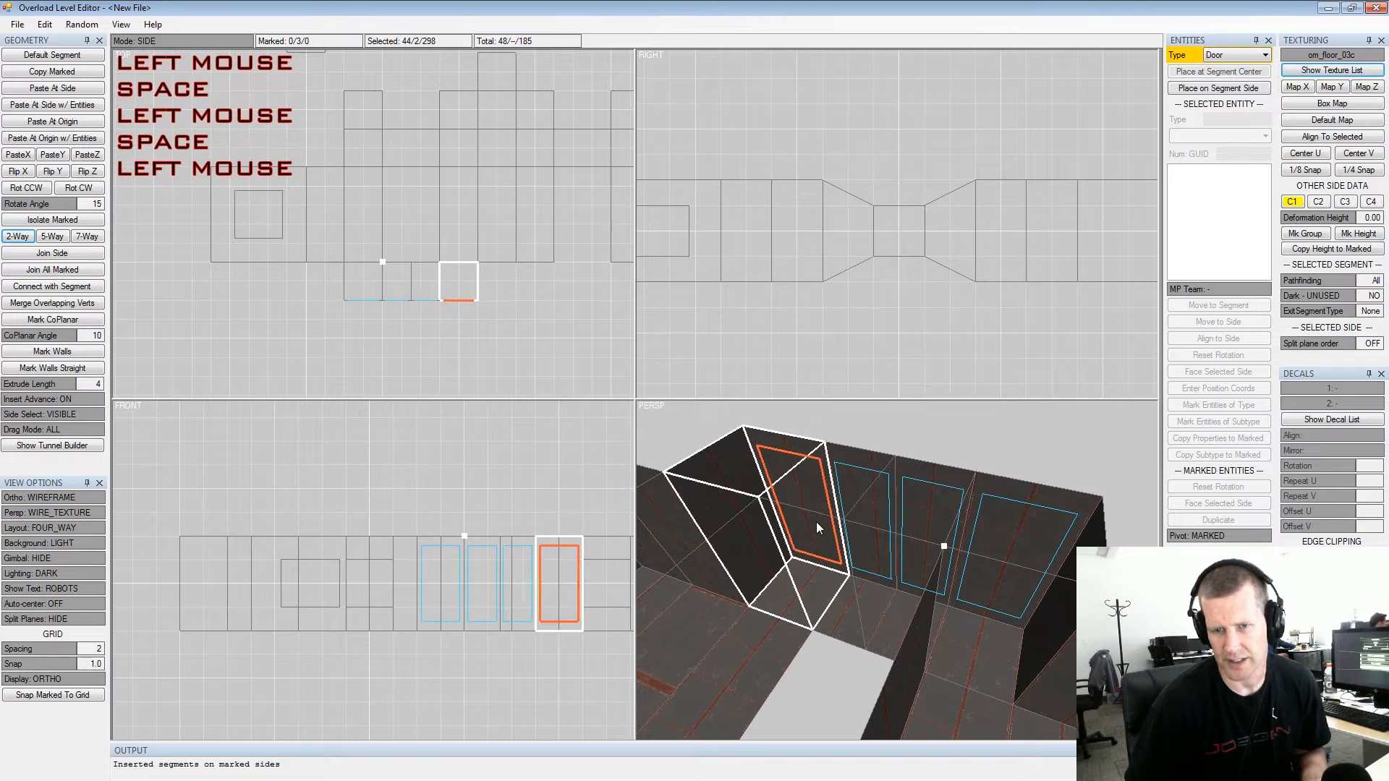
key(space)
key(ctrl+i)
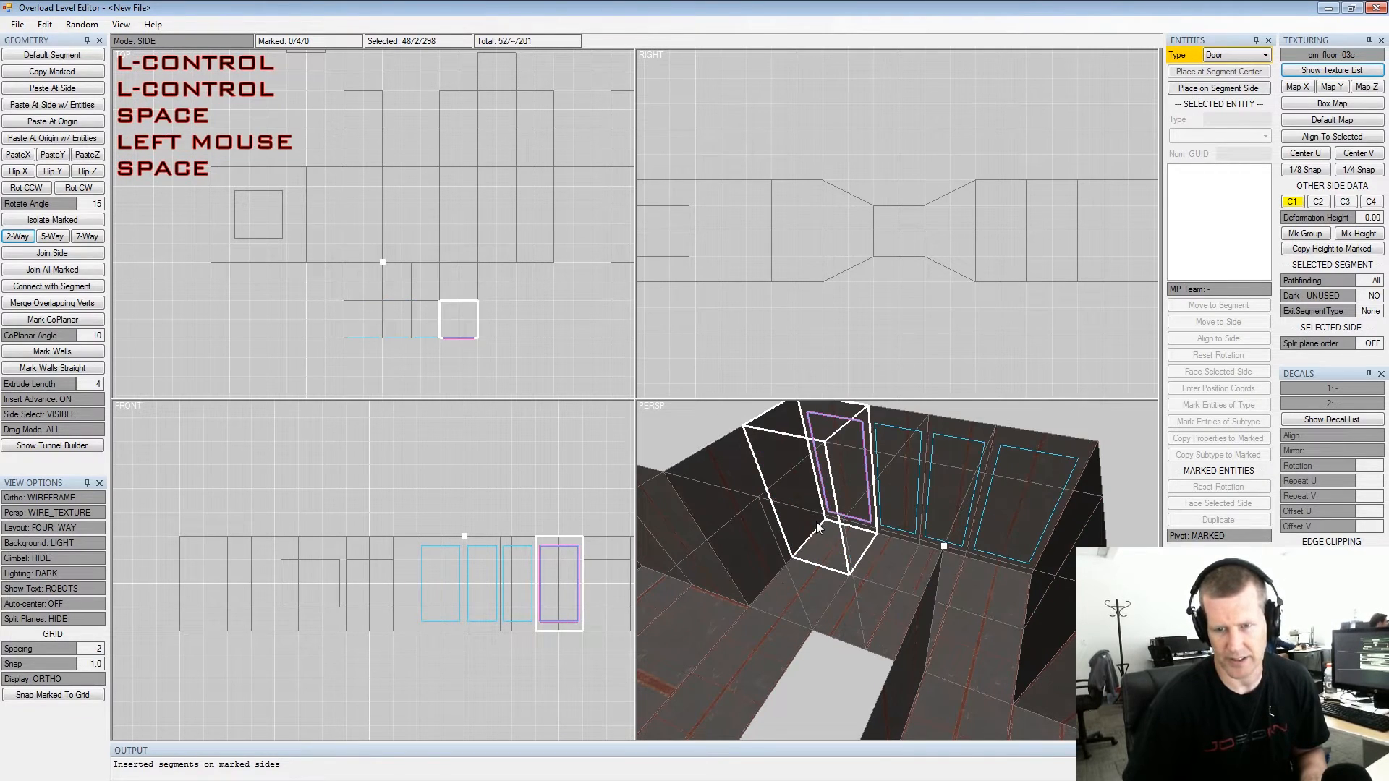
key(shift+space)
In vertex mode, mark a floor vertex between the old and newly inserted rows and raise it to test its connections
key(Tab)
key(Tab)
click(896, 589)
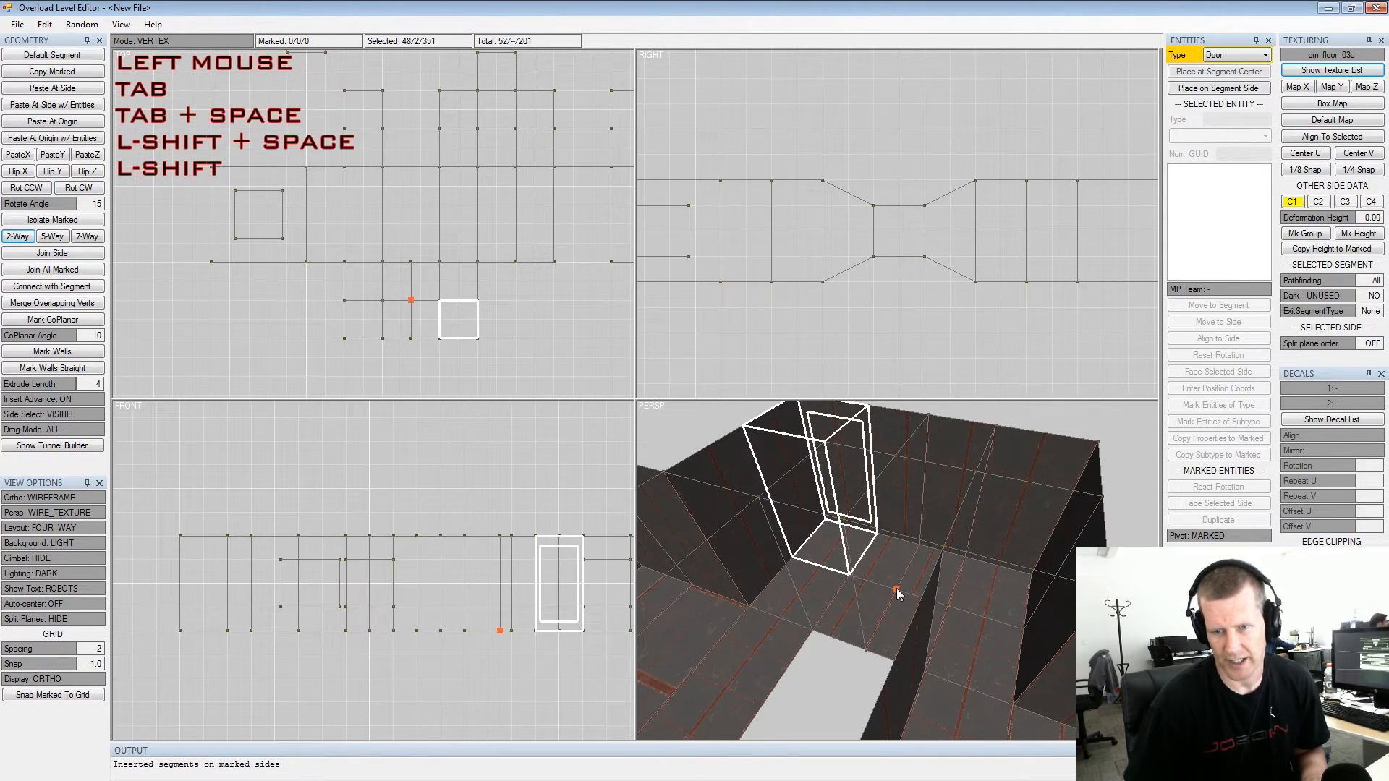
alt+drag(895, 590, 973, 658)
key(space)
right_drag(973, 658, 970, 608)
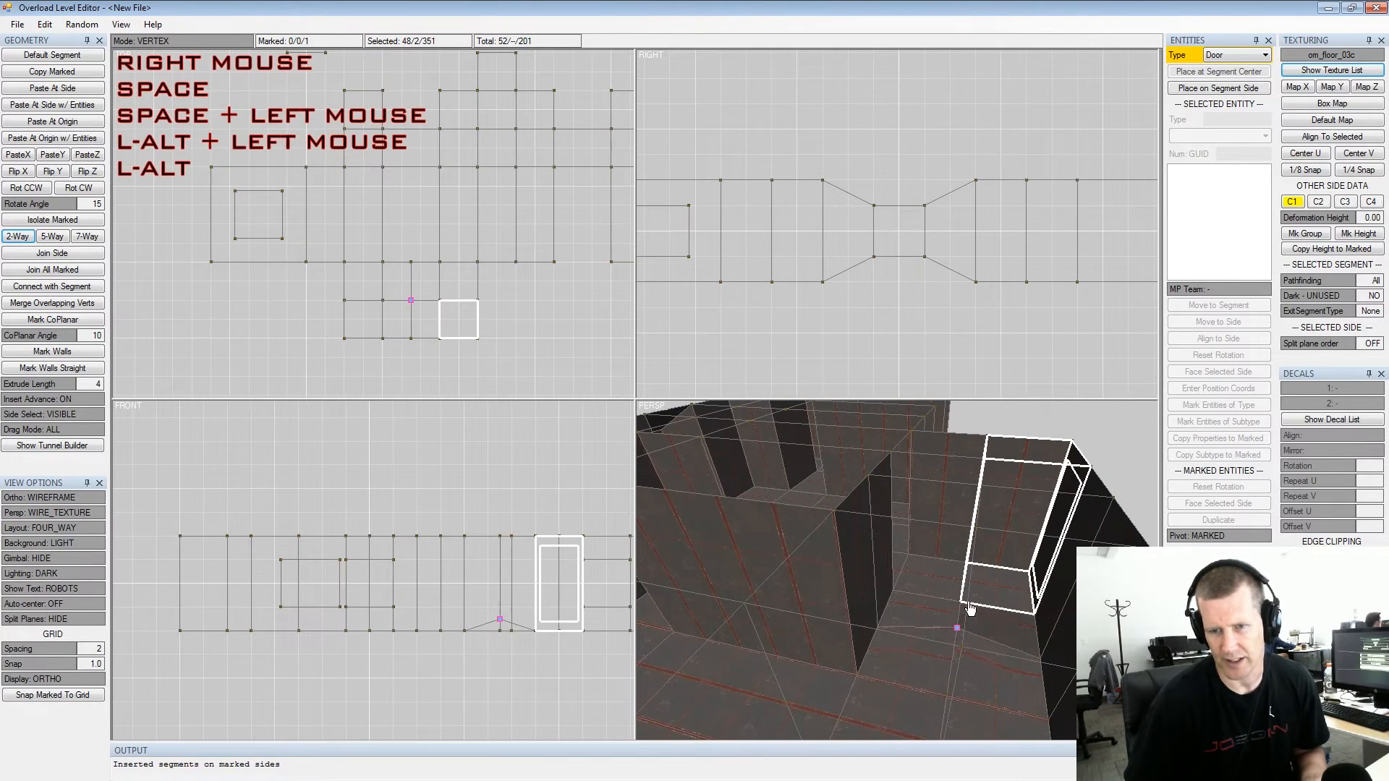
Lower the raised floor vertex back to floor level and clear its mark
key(space)
alt+drag(962, 639, 958, 578)
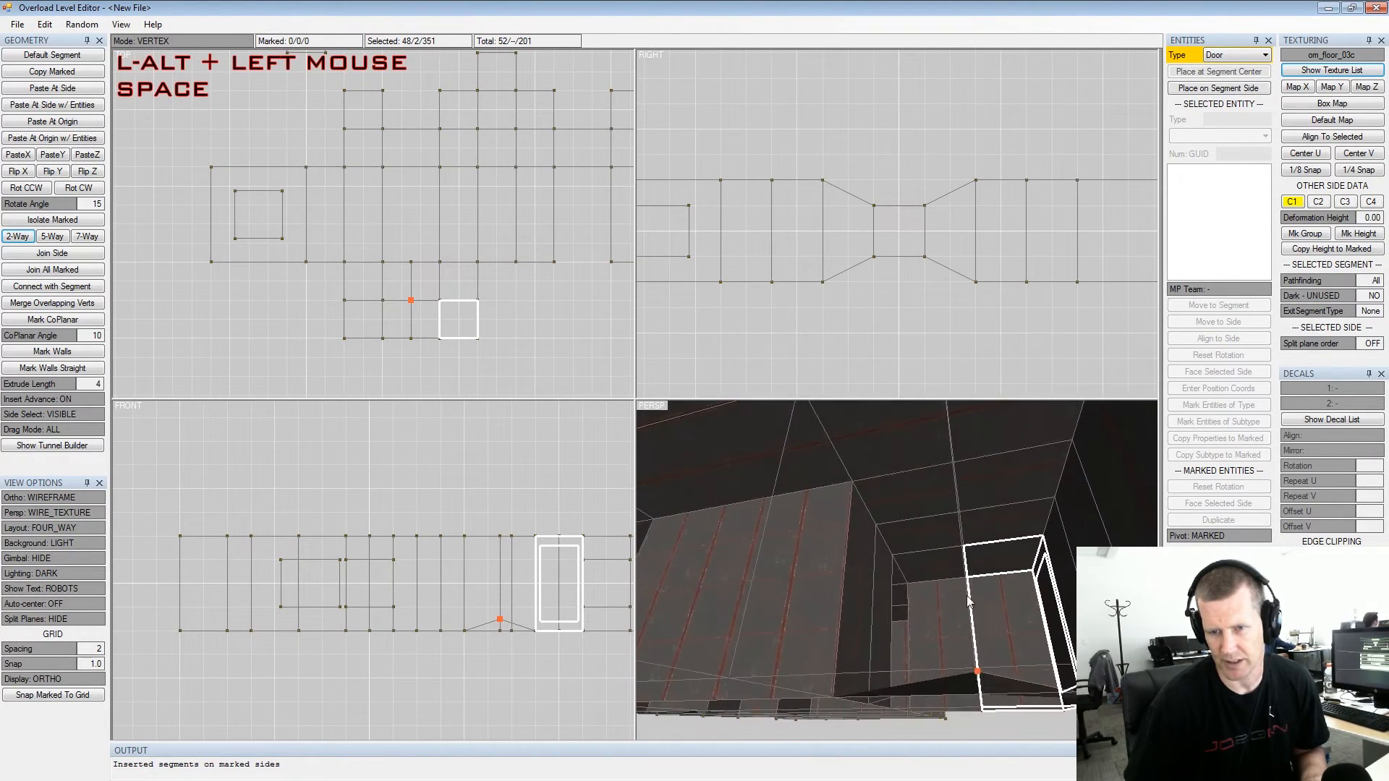
alt+middle_drag(958, 579, 945, 564)
alt+drag(945, 564, 937, 613)
key(space)
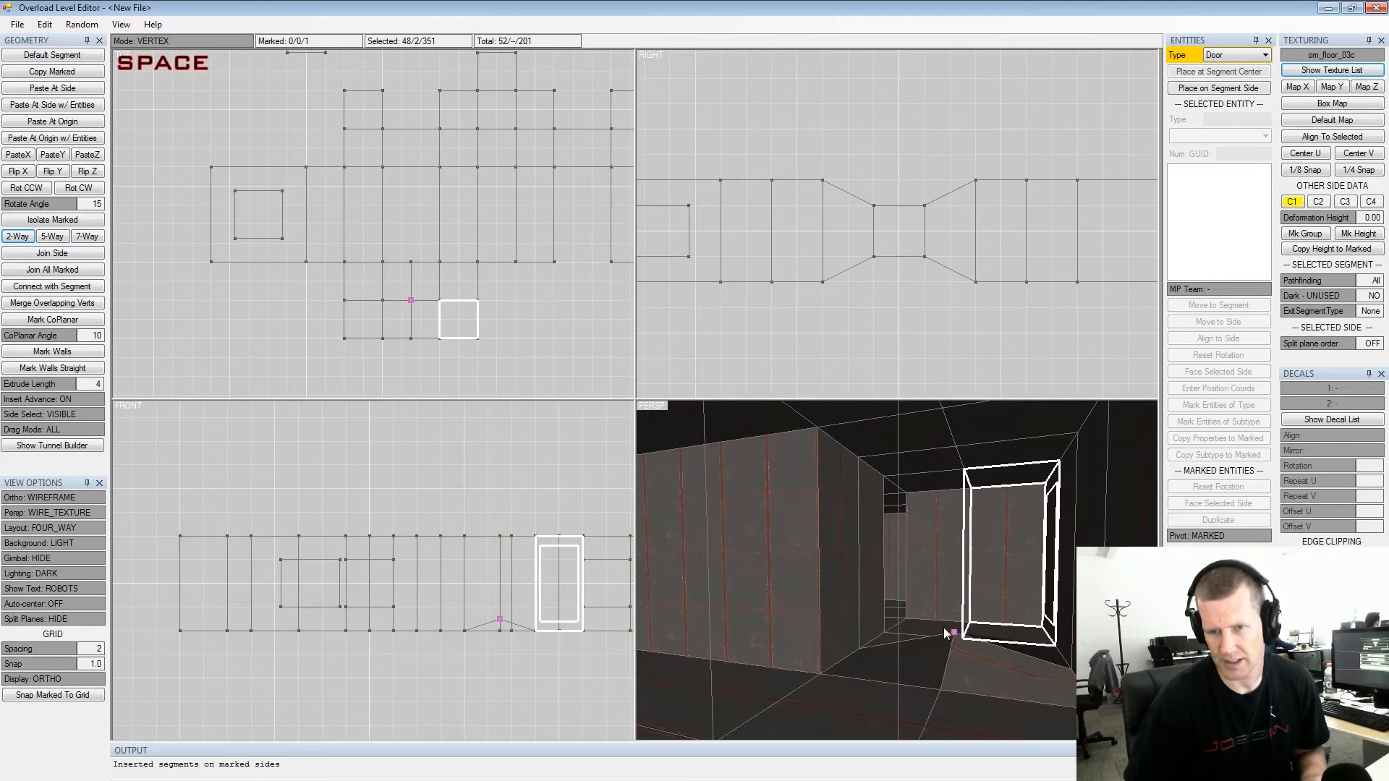
right_drag(937, 613, 944, 658)
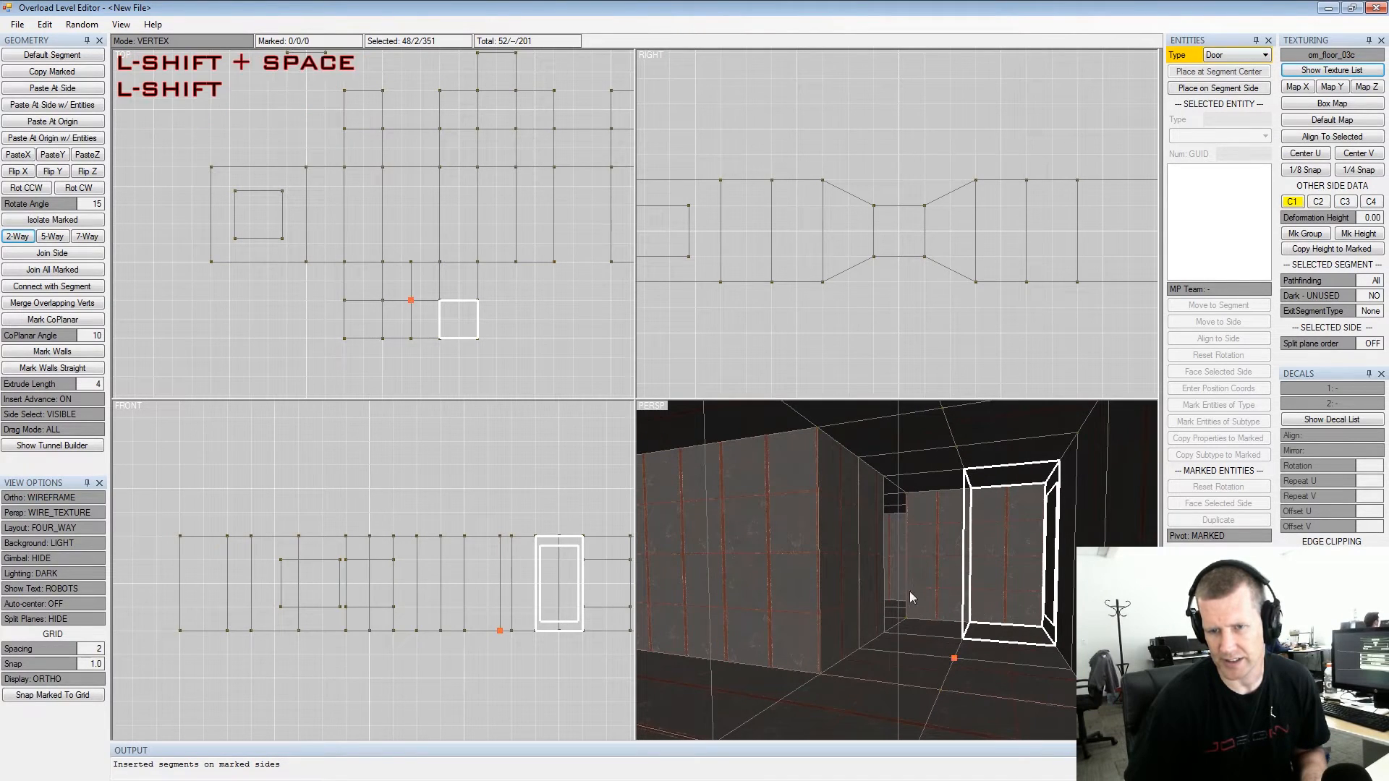
key(shift+space)
Merge the overlapping vertices of the level geometry
alt+drag(912, 596, 1007, 634)
alt+middle_drag(1008, 634, 951, 636)
alt+scroll(952, 637, down, 2)
alt+drag(951, 636, 942, 603)
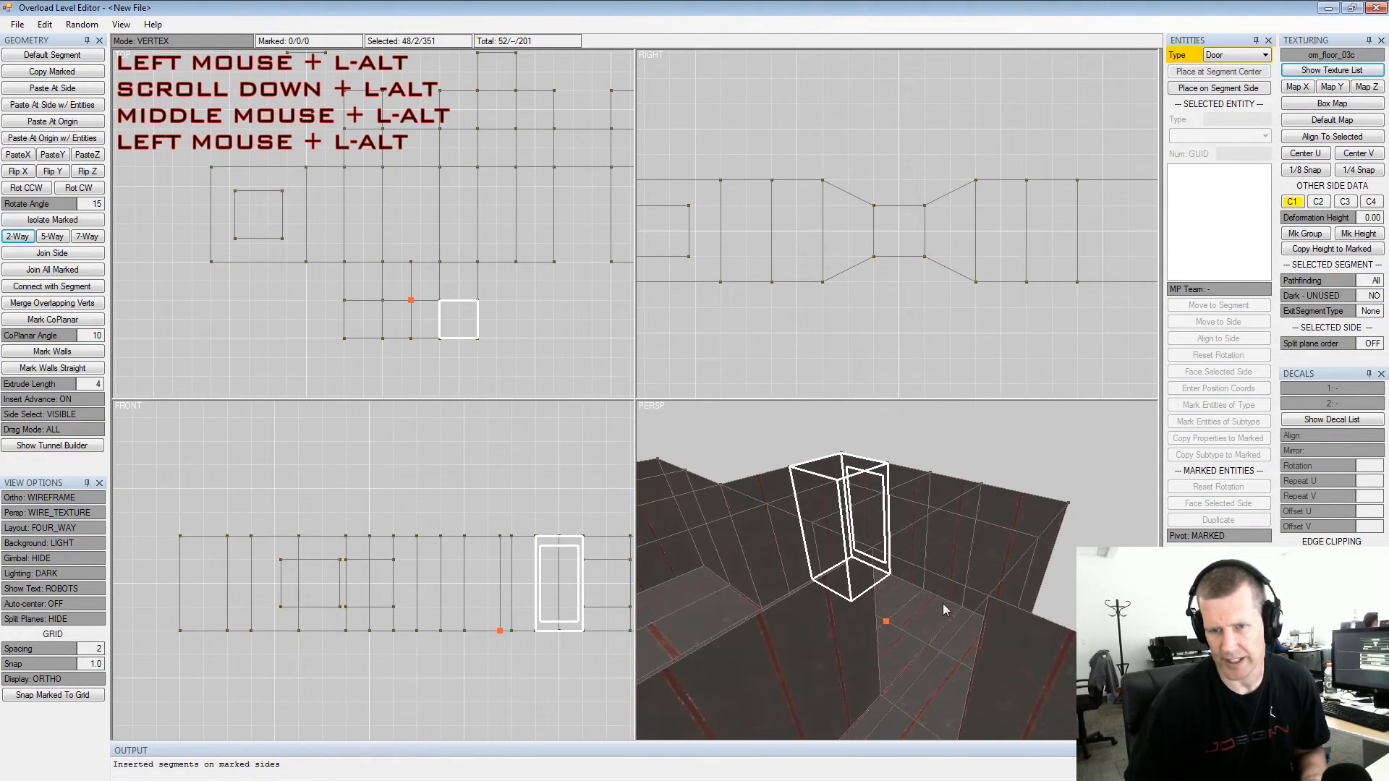
alt+scroll(940, 602, up, 1)
scroll(930, 601, up, 1)
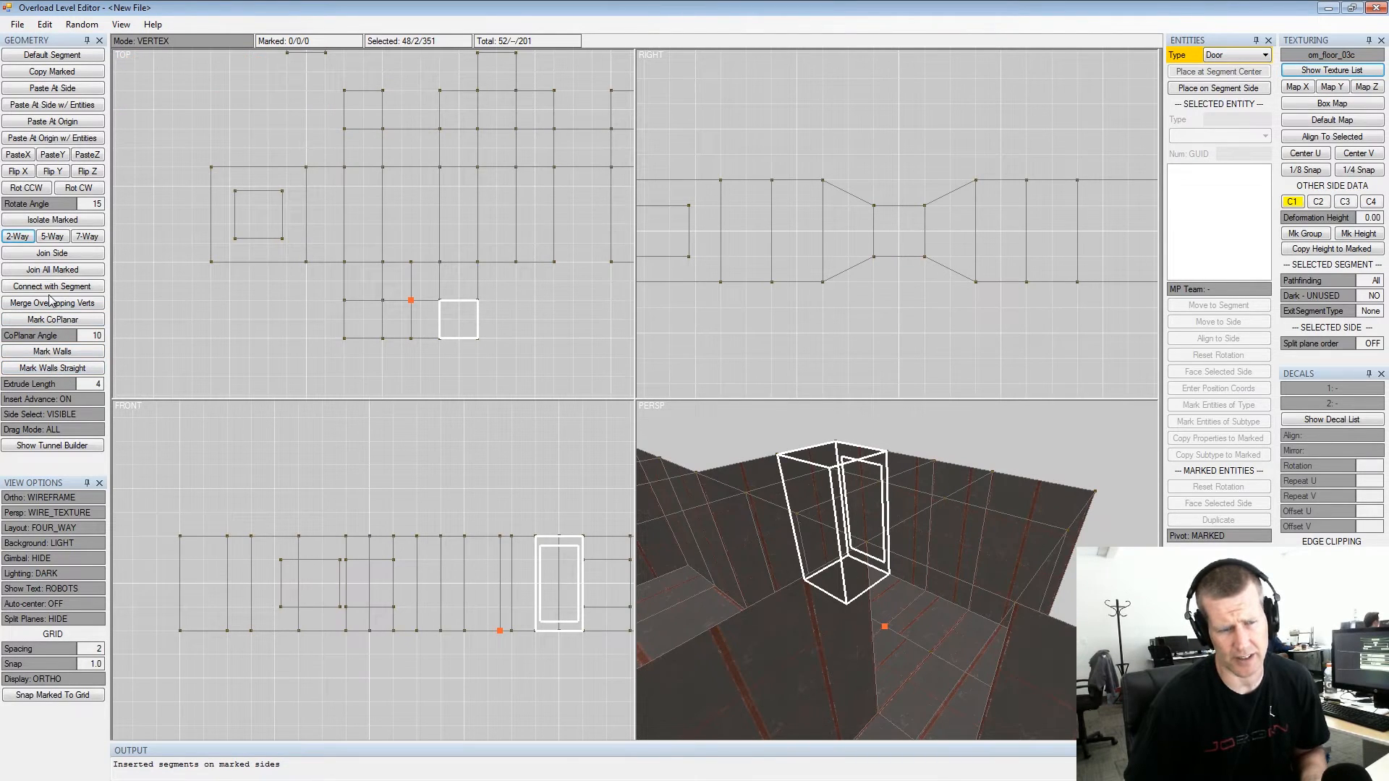
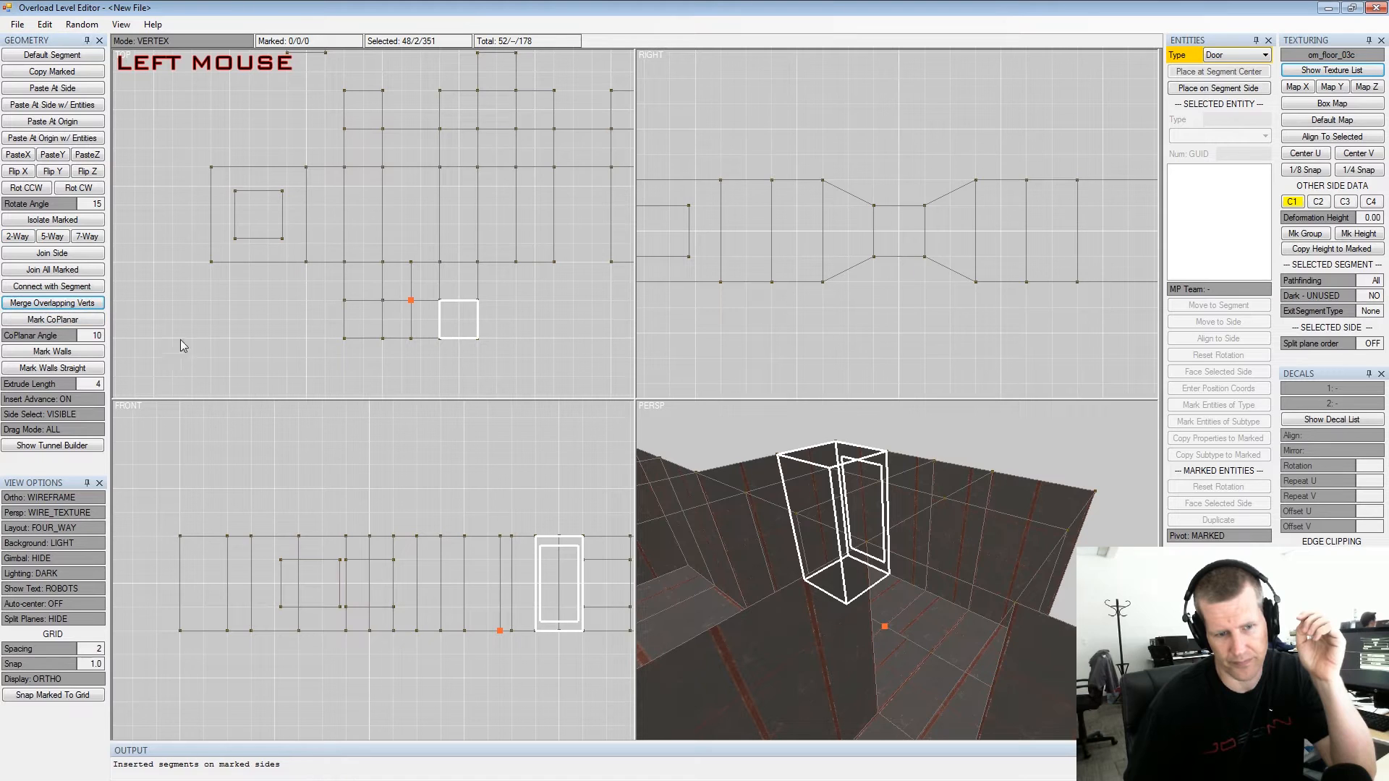
In side mode, select the corner segment's floor, mark all sides coplanar with it, and clear the marks
alt+drag(1002, 615, 843, 571)
key(Tab)
key(Tab)
click(918, 593)
alt+middle_drag(843, 572, 892, 547)
alt+scroll(893, 548, down, 2)
alt+drag(892, 548, 939, 535)
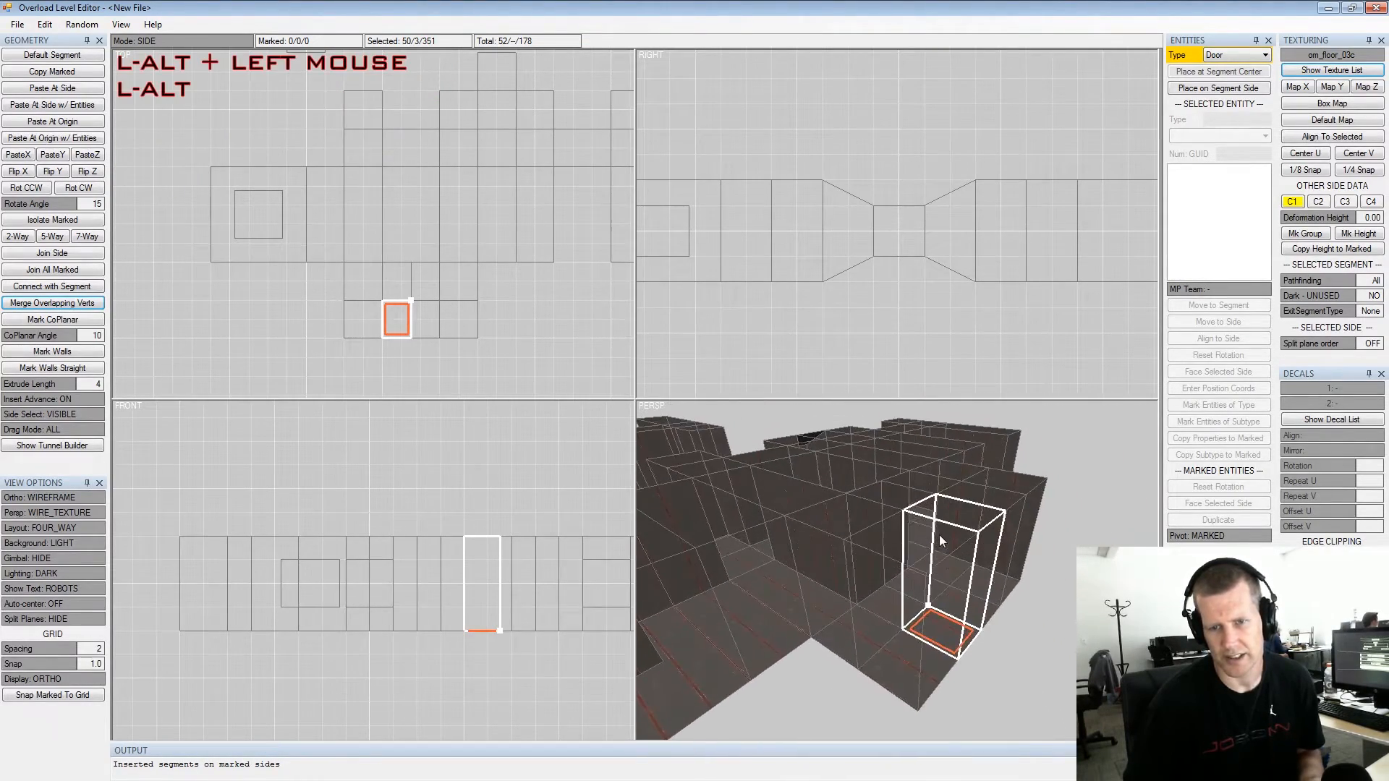
alt+middle_drag(938, 535, 964, 545)
alt+scroll(964, 546, down, 2)
alt+drag(965, 545, 808, 555)
alt+middle_drag(808, 553, 835, 536)
alt+drag(834, 535, 938, 535)
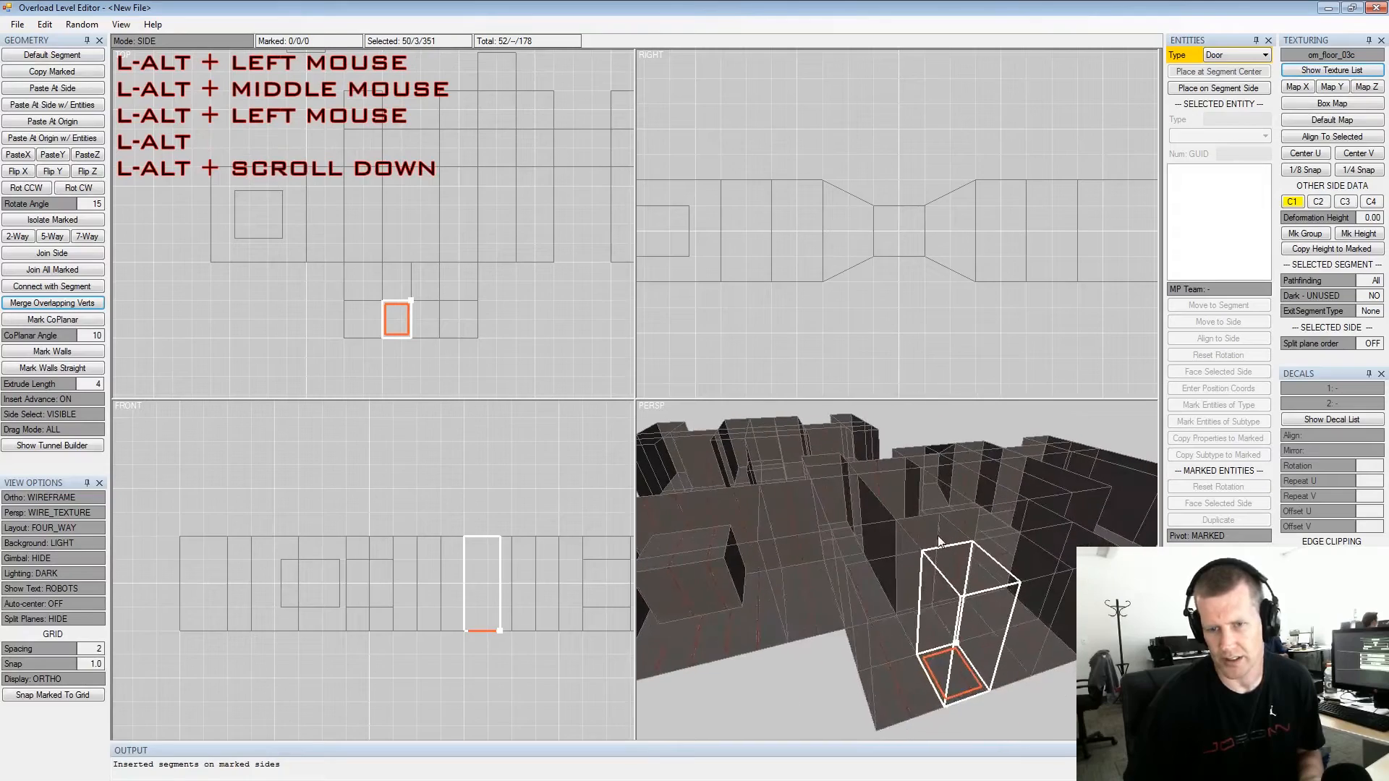
click(878, 628)
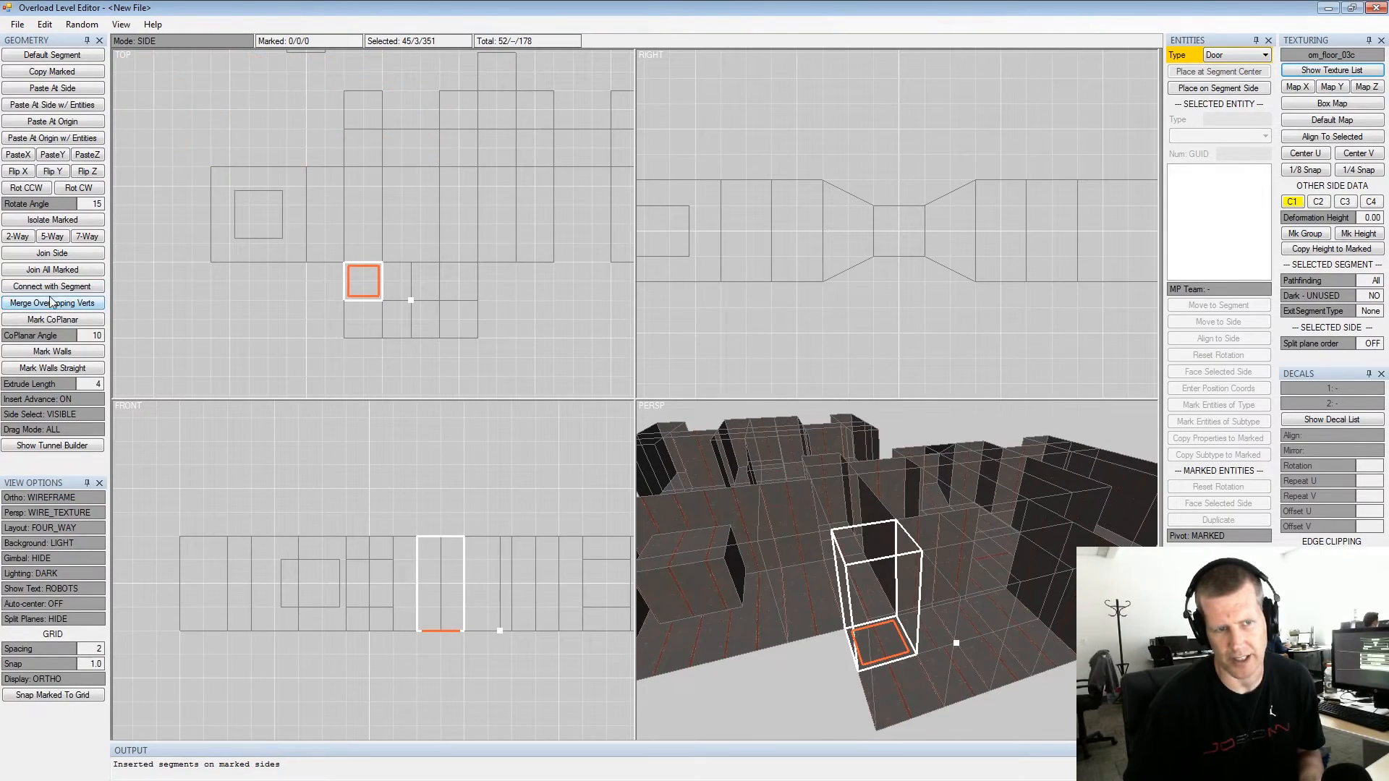
click(52, 322)
alt+drag(893, 535, 912, 489)
alt+scroll(930, 559, up, 3)
key(shift+space)
Select a ceiling side of the long segment, mark every side coplanar with it, and clear the marks
click(837, 460)
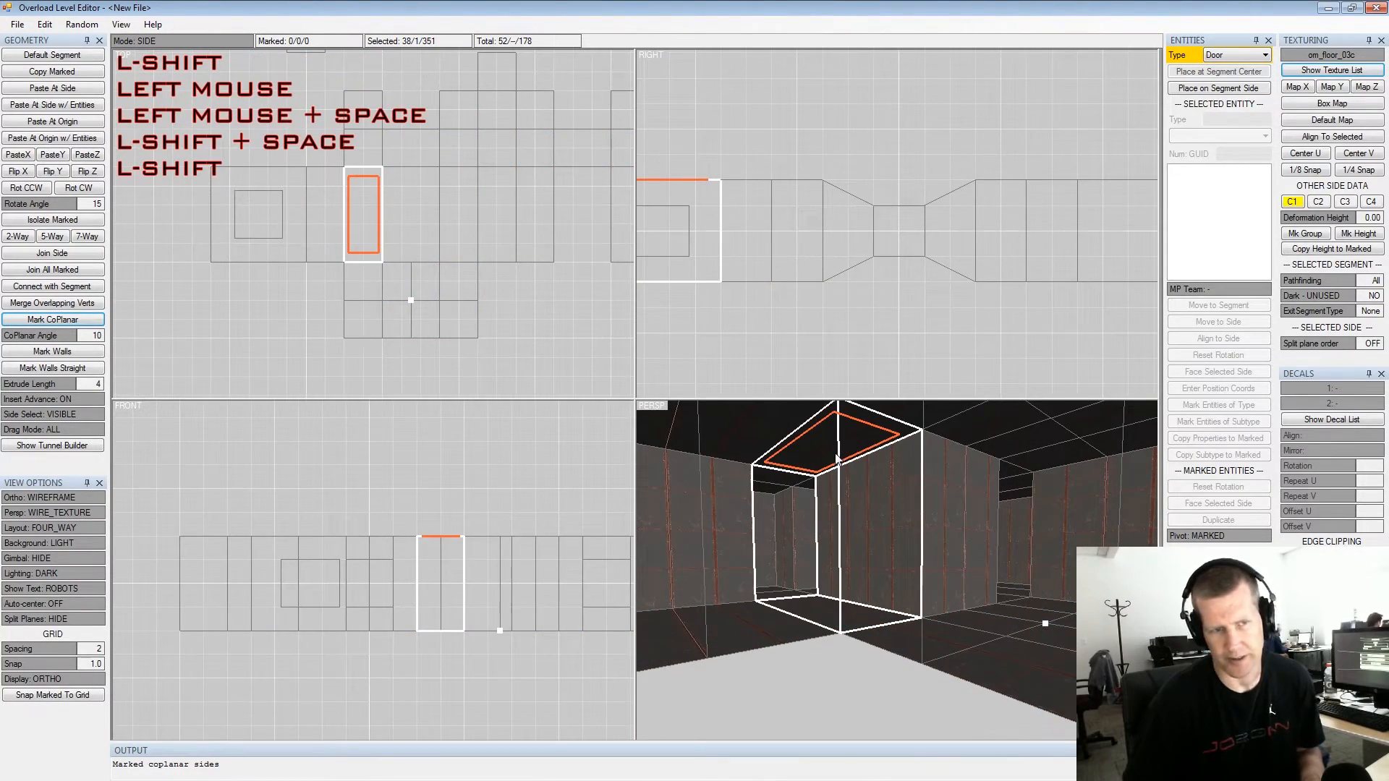
key(shift+q)
alt+drag(967, 501, 889, 470)
alt+middle_drag(890, 469, 877, 543)
alt+scroll(878, 543, down, 2)
alt+drag(877, 542, 994, 563)
key(shift+space)
Mark the coplanar sides for two other selected sides in turn, clearing the marks after each
click(989, 601)
key(shift+q)
key(shift+space)
click(994, 563)
key(shift+q)
key(shift+space)
alt+drag(961, 620, 894, 594)
Mark the four floor sides of the outermost segment row and raise them by one snap step
alt+middle_drag(895, 594, 792, 550)
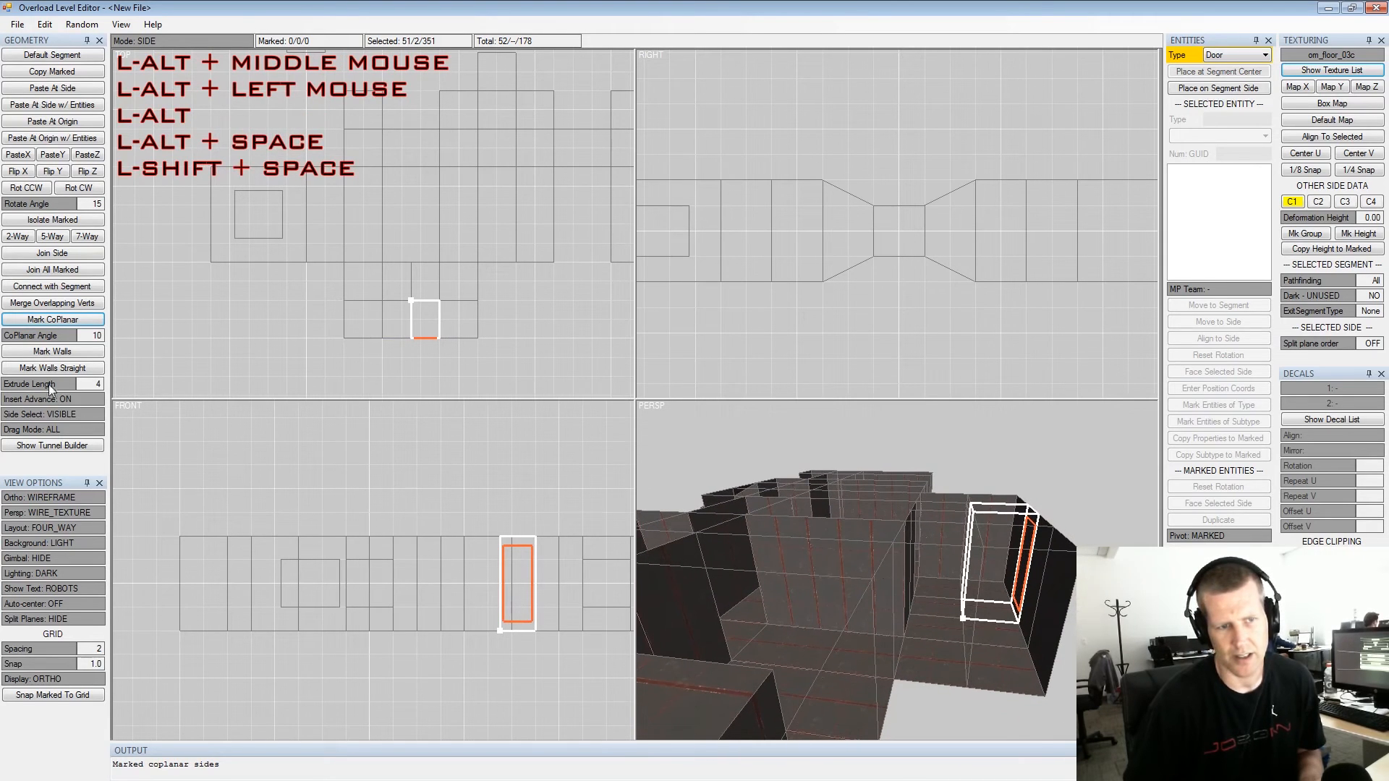
alt+middle_drag(658, 529, 913, 568)
click(938, 553)
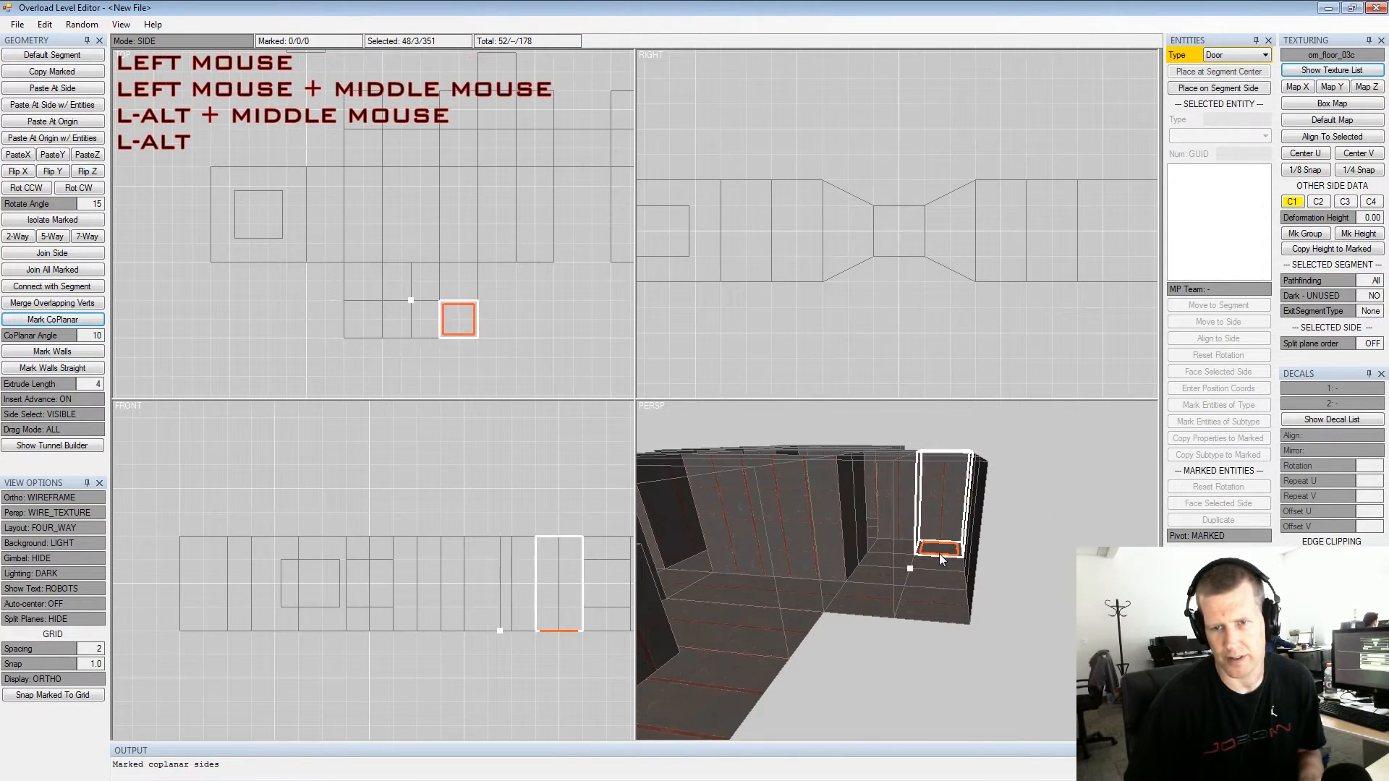
key(shift+space)
click(935, 563)
key(space)
click(933, 583)
key(space)
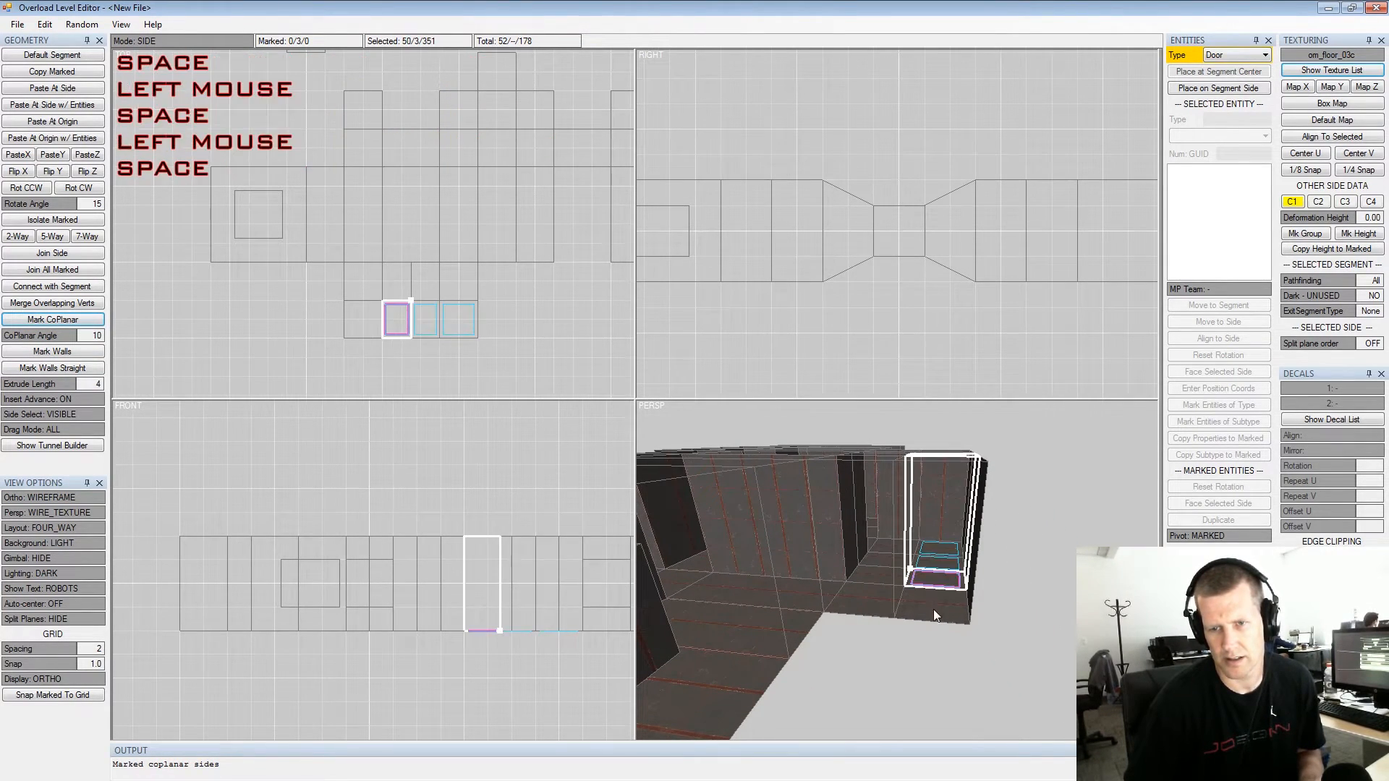
key(KP_8)
key(KP_2)
key(shift+space)
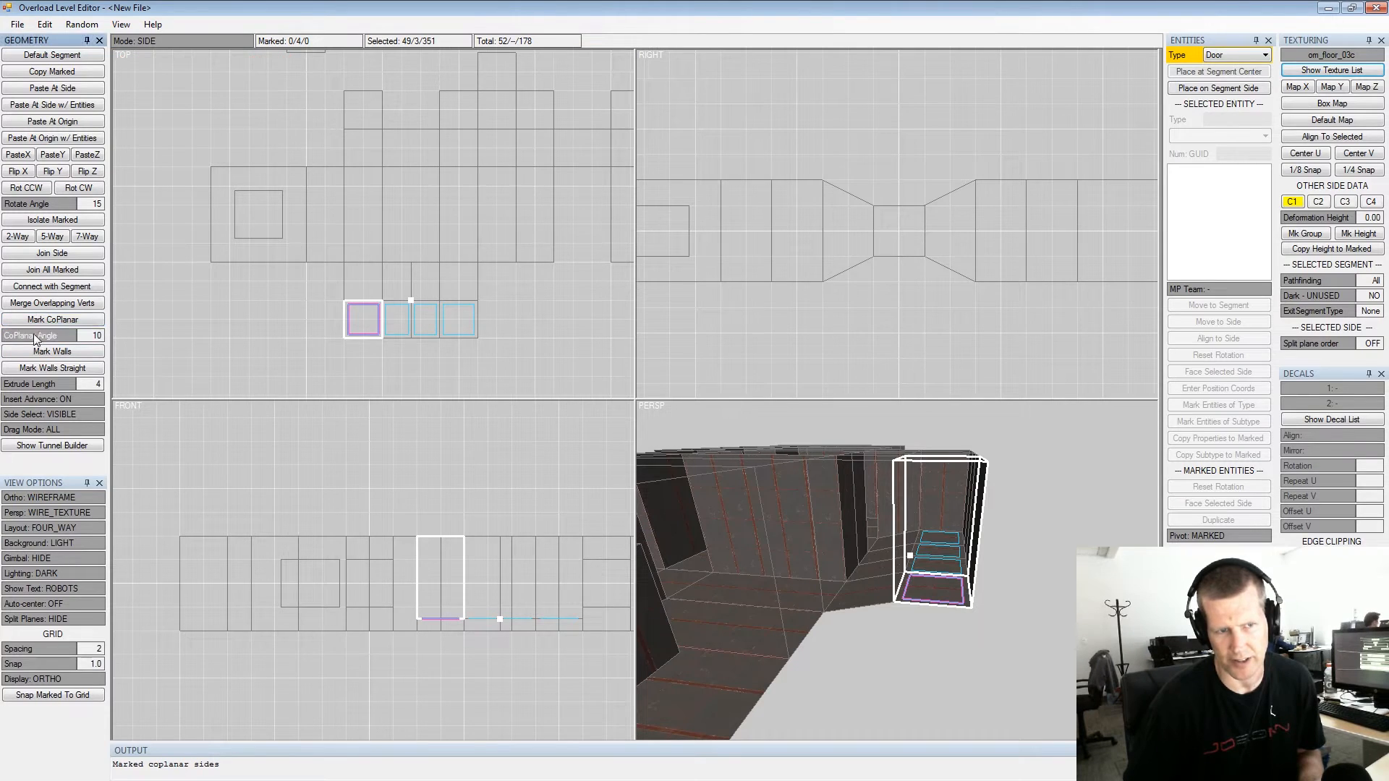
Set the coplanar angle to 30 and mark the sides coplanar with the selected raised floor side
drag(29, 336, 80, 337)
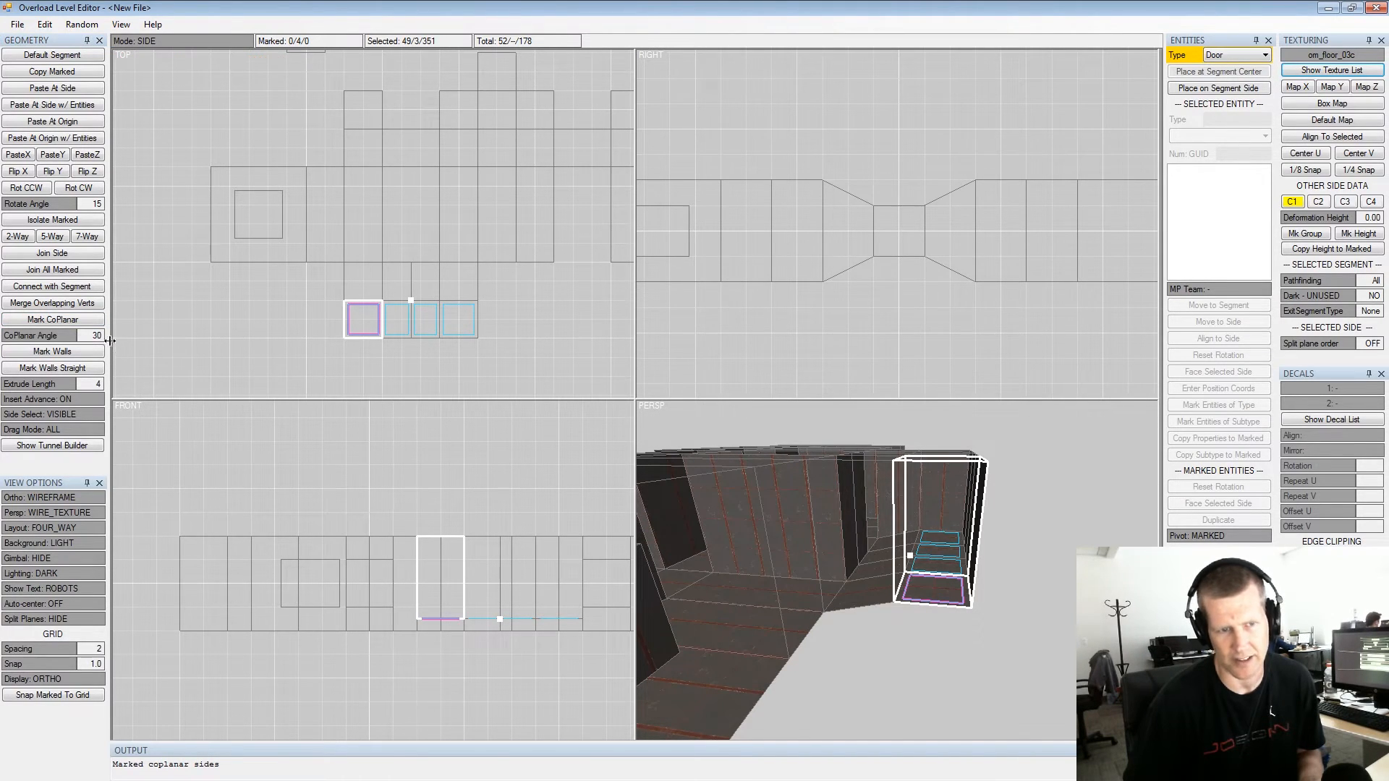
click(34, 321)
alt+drag(813, 484, 843, 517)
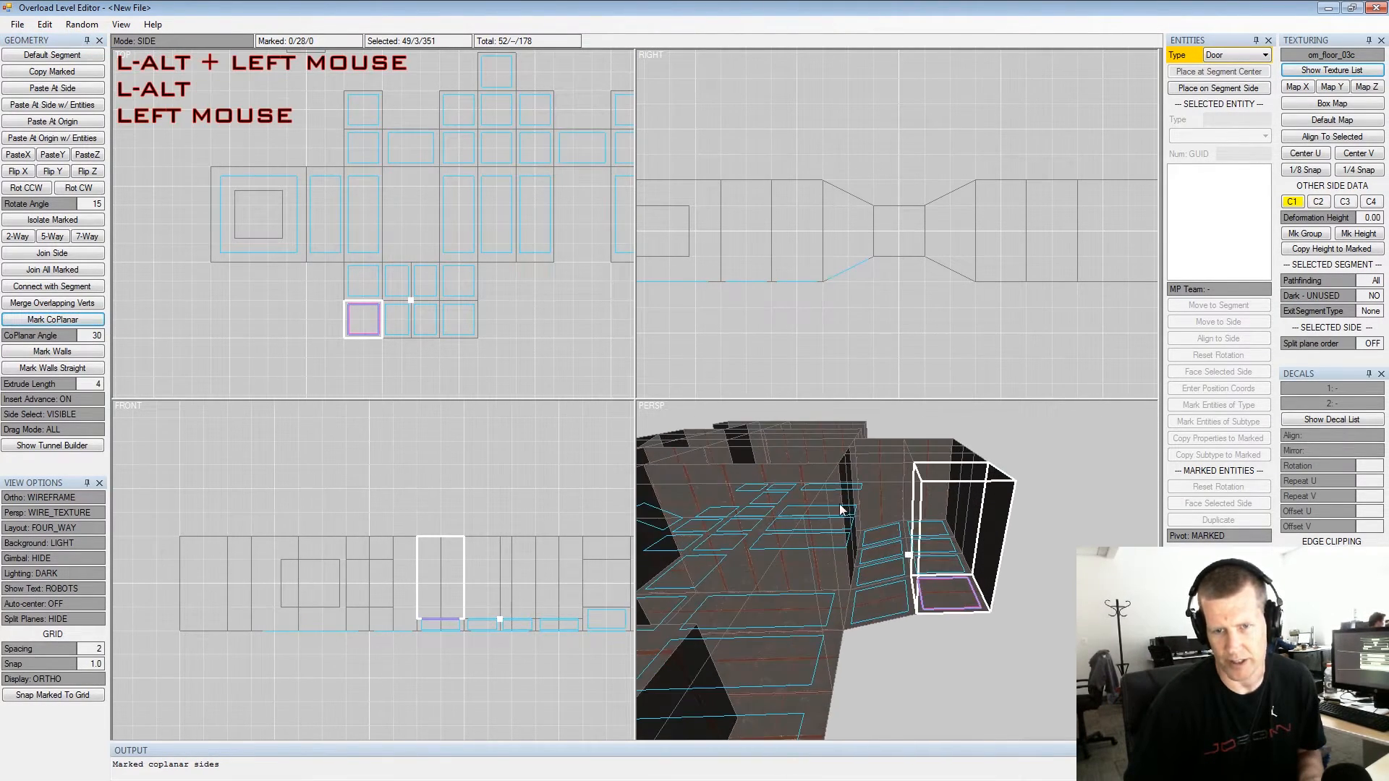
alt+middle_drag(842, 518, 860, 507)
alt+scroll(860, 506, down, 2)
alt+drag(795, 500, 1029, 533)
alt+middle_drag(1029, 533, 1090, 453)
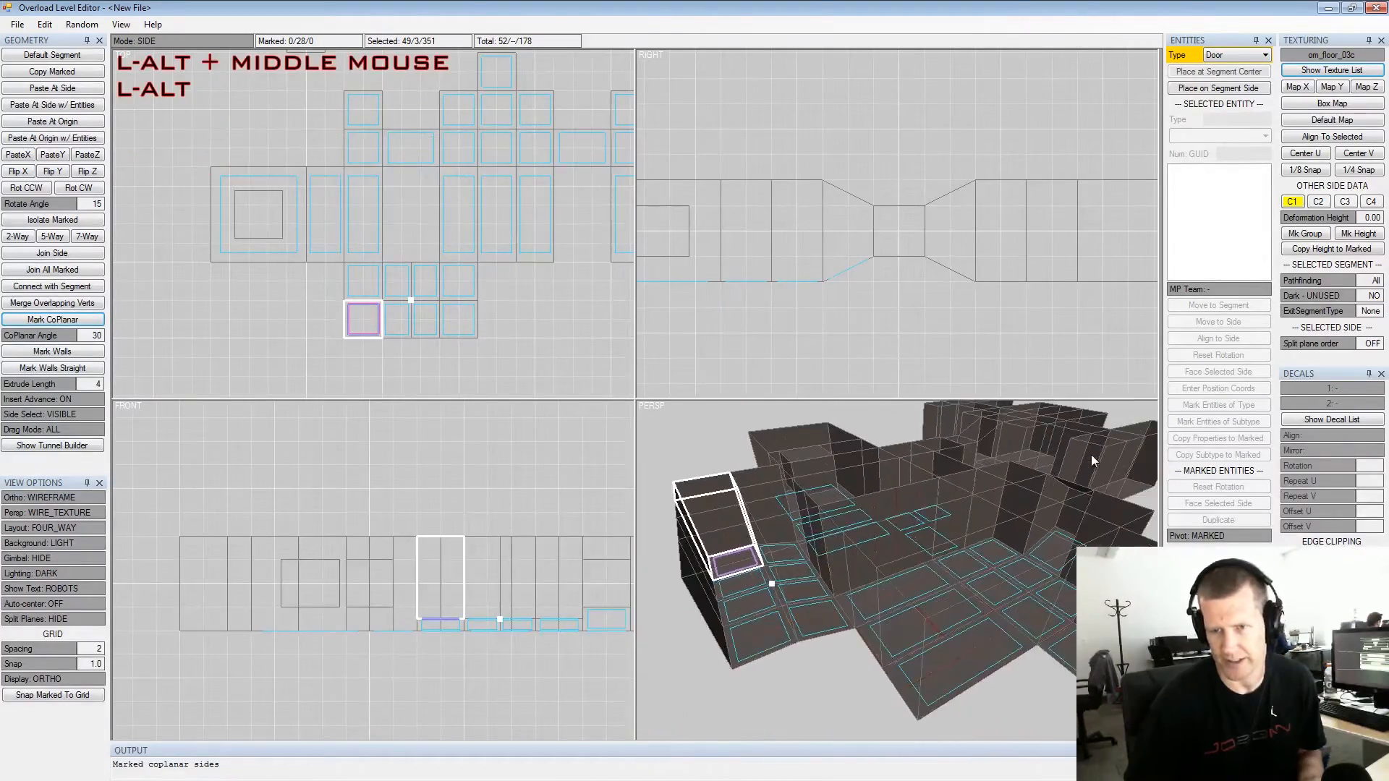
Inspect the marked coplanar floor sides from several angles and clear the marks
alt+scroll(1090, 453, down, 2)
alt+drag(1090, 454, 988, 515)
alt+scroll(885, 507, up, 3)
alt+drag(883, 507, 929, 500)
alt+middle_drag(930, 500, 999, 470)
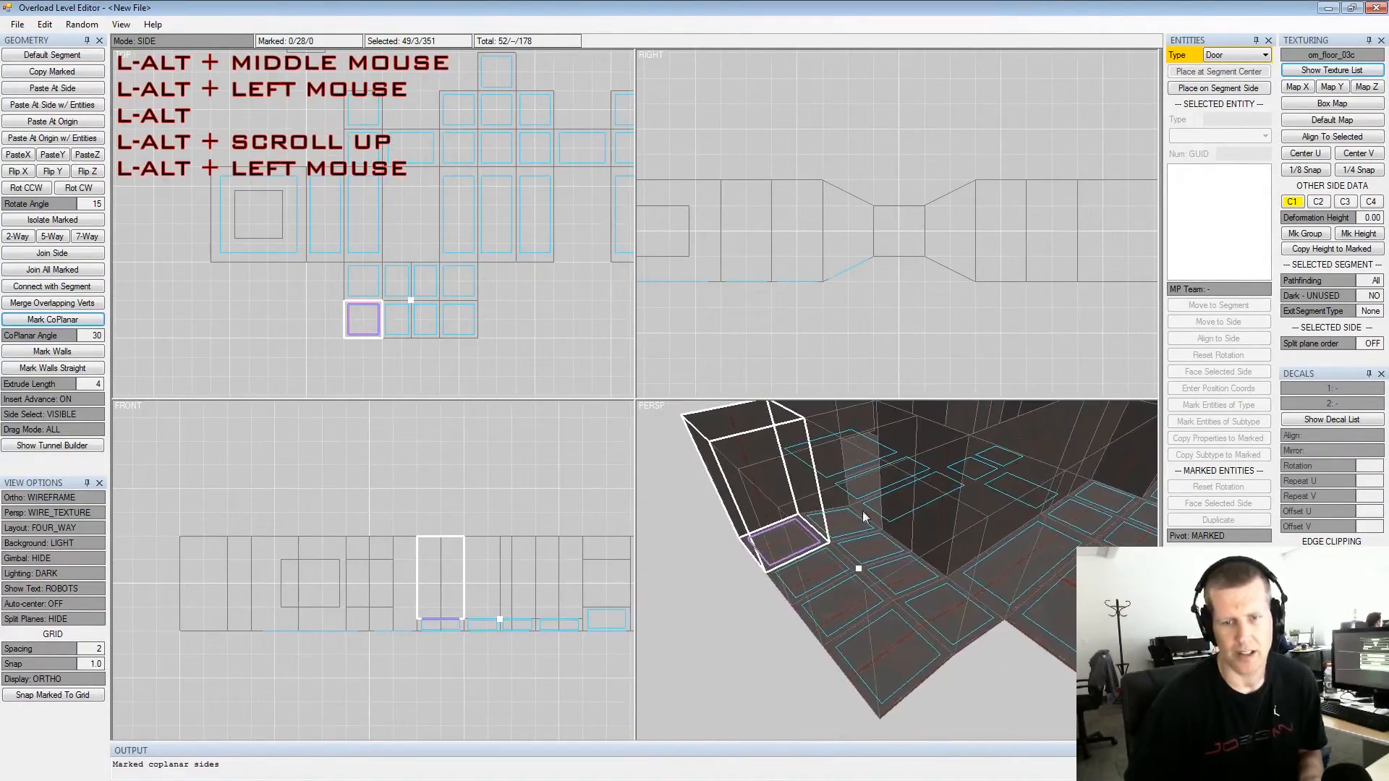
key(shift+space)
Select an inner side of a segment in the row and join it to the nearby side
alt+drag(891, 513, 805, 463)
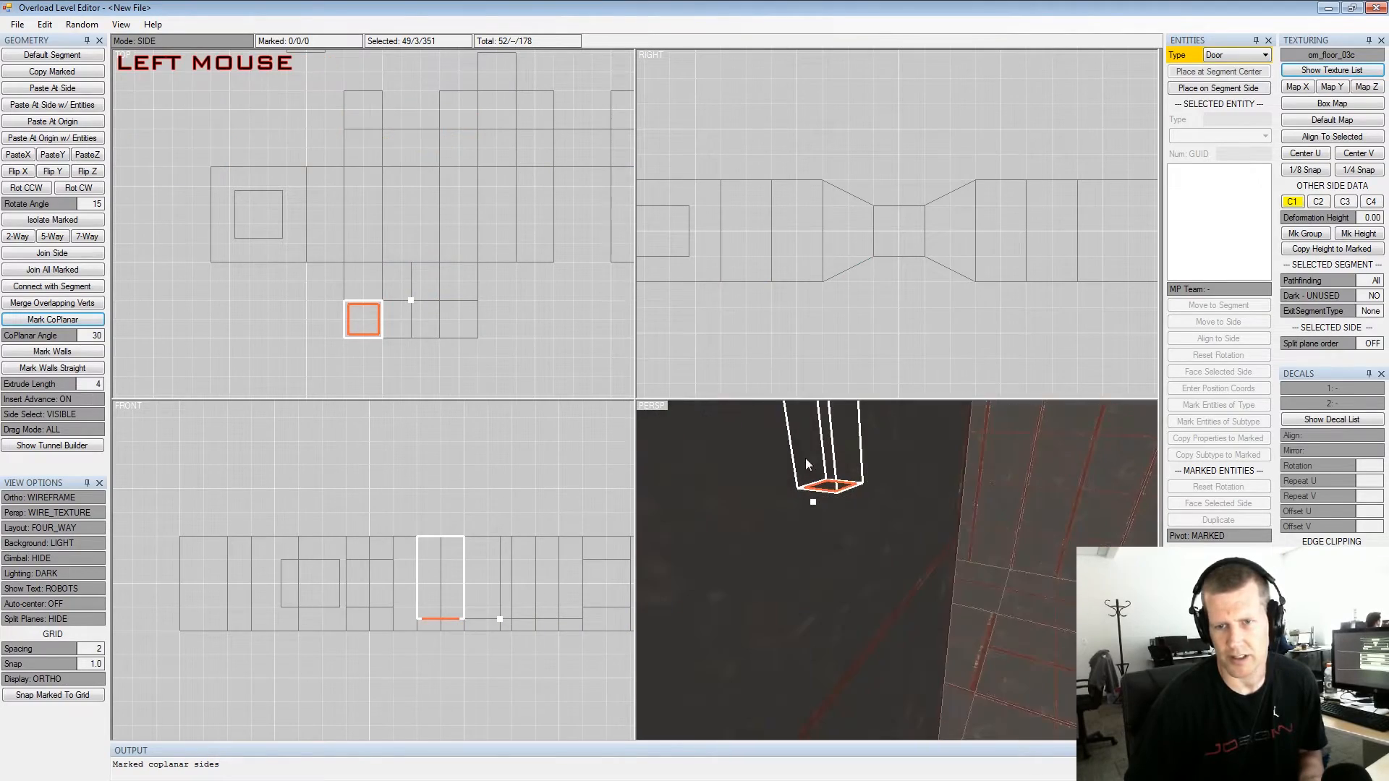
alt+middle_drag(805, 463, 843, 522)
alt+scroll(843, 521, down, 3)
alt+drag(903, 517, 945, 587)
alt+middle_drag(945, 587, 874, 512)
alt+scroll(874, 512, up, 3)
alt+drag(874, 513, 935, 535)
click(930, 606)
key(shift+j)
key(alt+j)
Select the end side of the narrow connecting segment and mark its connected wall sides
alt+middle_drag(936, 536, 854, 514)
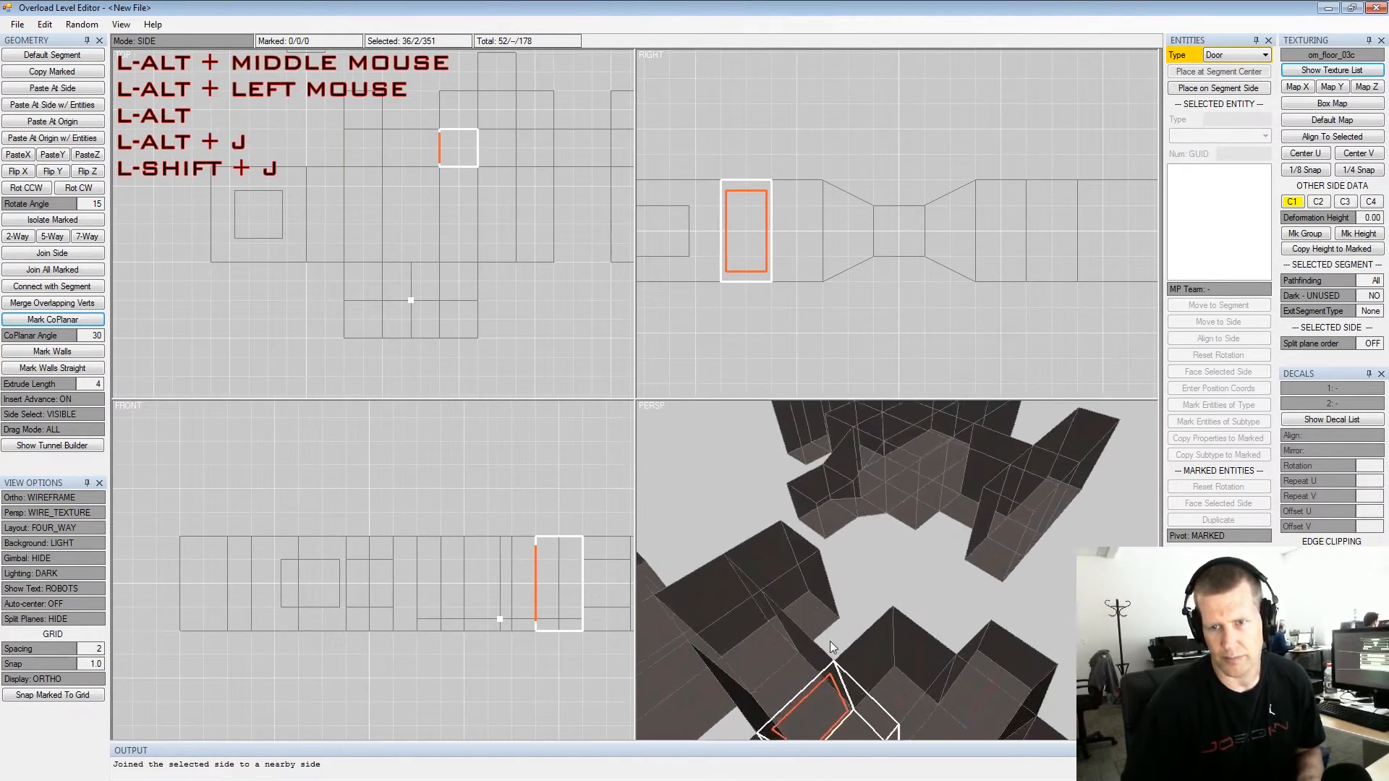
alt+drag(854, 514, 800, 502)
alt+middle_drag(801, 502, 774, 502)
alt+drag(774, 502, 707, 497)
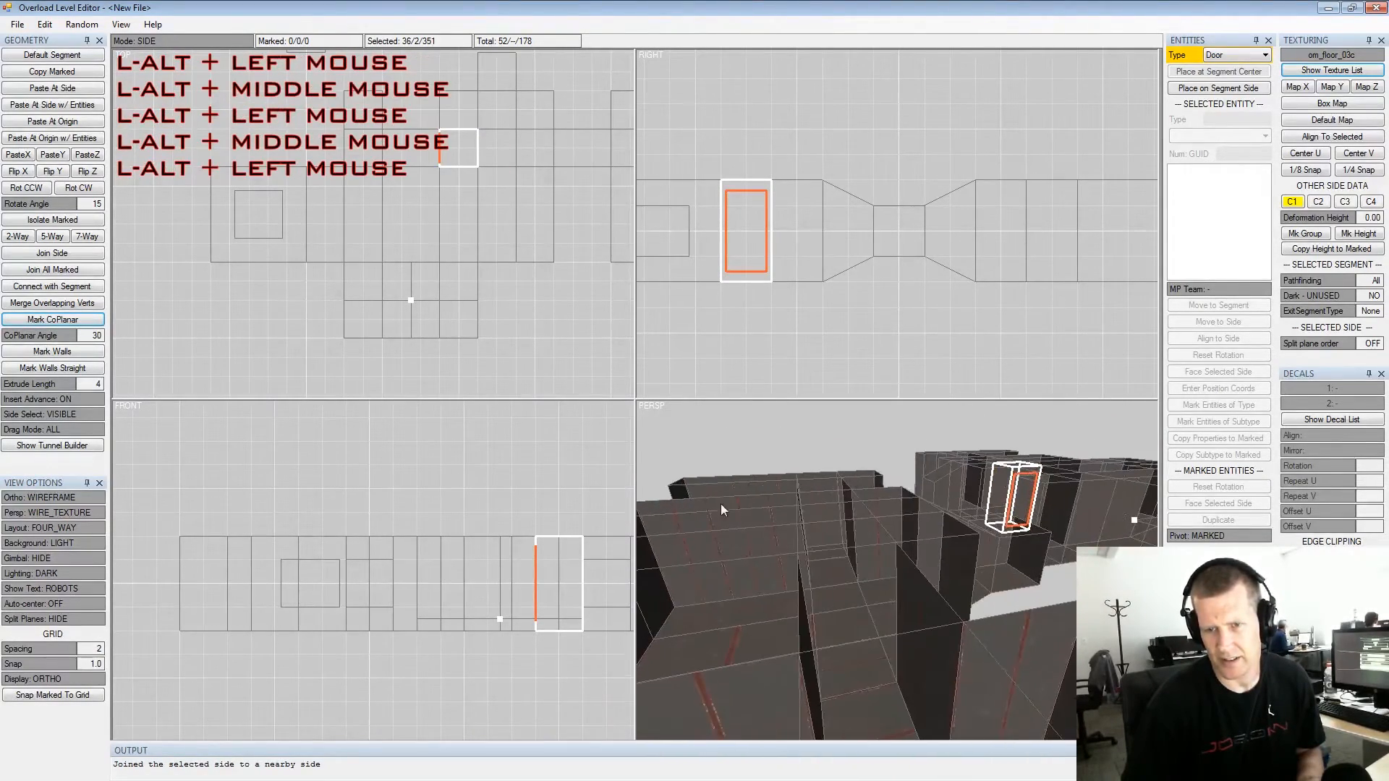
alt+scroll(906, 513, up, 1)
alt+drag(906, 513, 1028, 550)
double_click(992, 578)
alt+drag(944, 555, 943, 563)
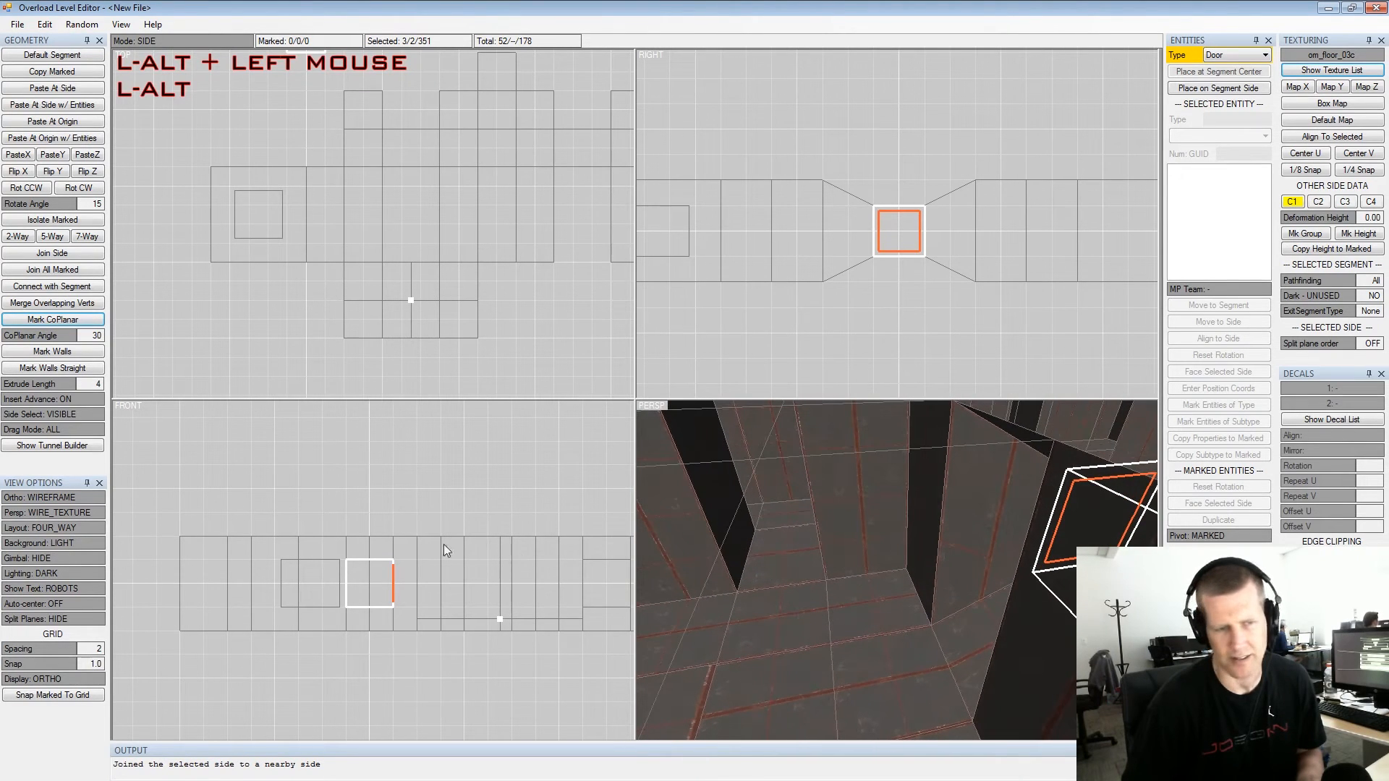
click(48, 351)
alt+drag(954, 515, 1002, 600)
alt+scroll(1043, 543, down, 3)
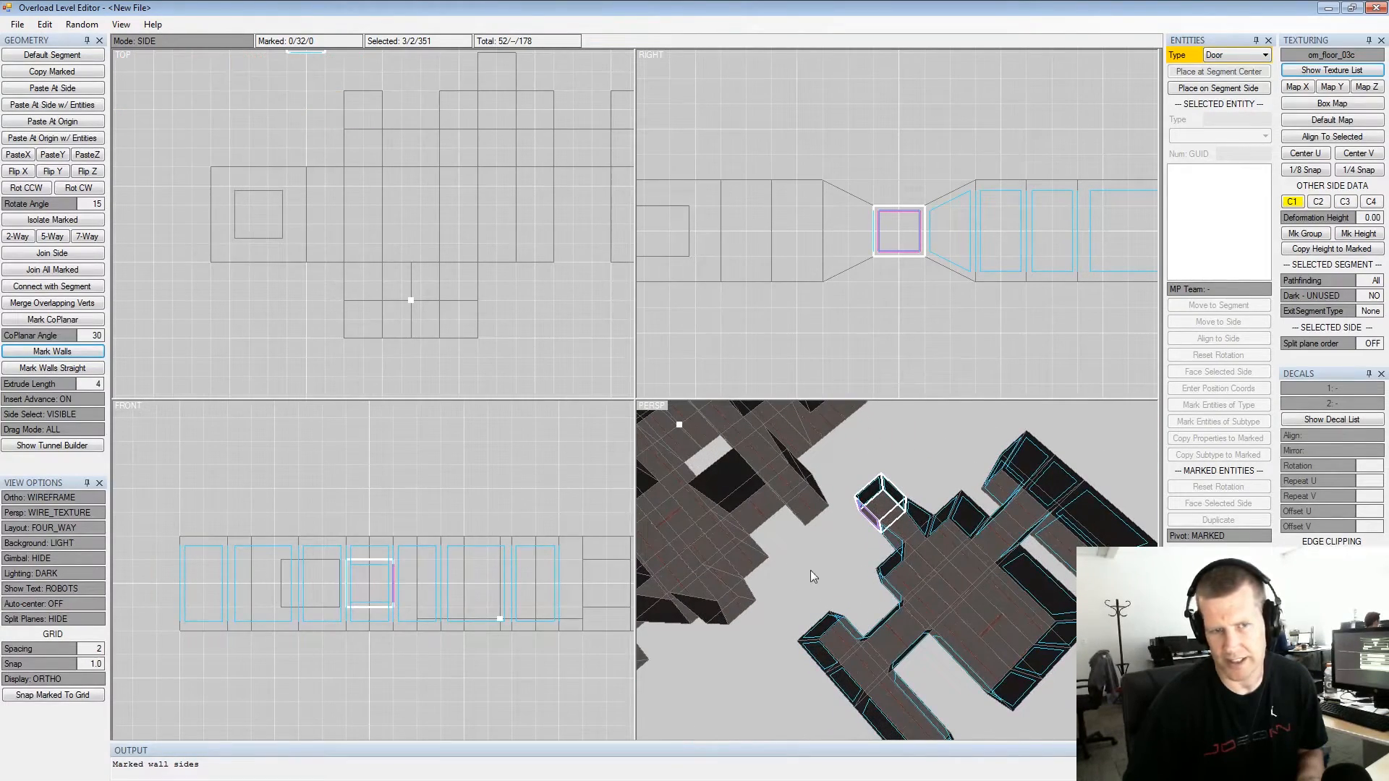
Clear the wall marks, select a ceiling side in the room beyond the taper, and mark the sides coplanar with it
alt+drag(998, 583, 964, 538)
alt+scroll(861, 539, up, 3)
key(shift+space)
middle_drag(965, 538, 964, 567)
alt+drag(964, 571, 938, 511)
double_click(959, 496)
click(959, 498)
key(shift+q)
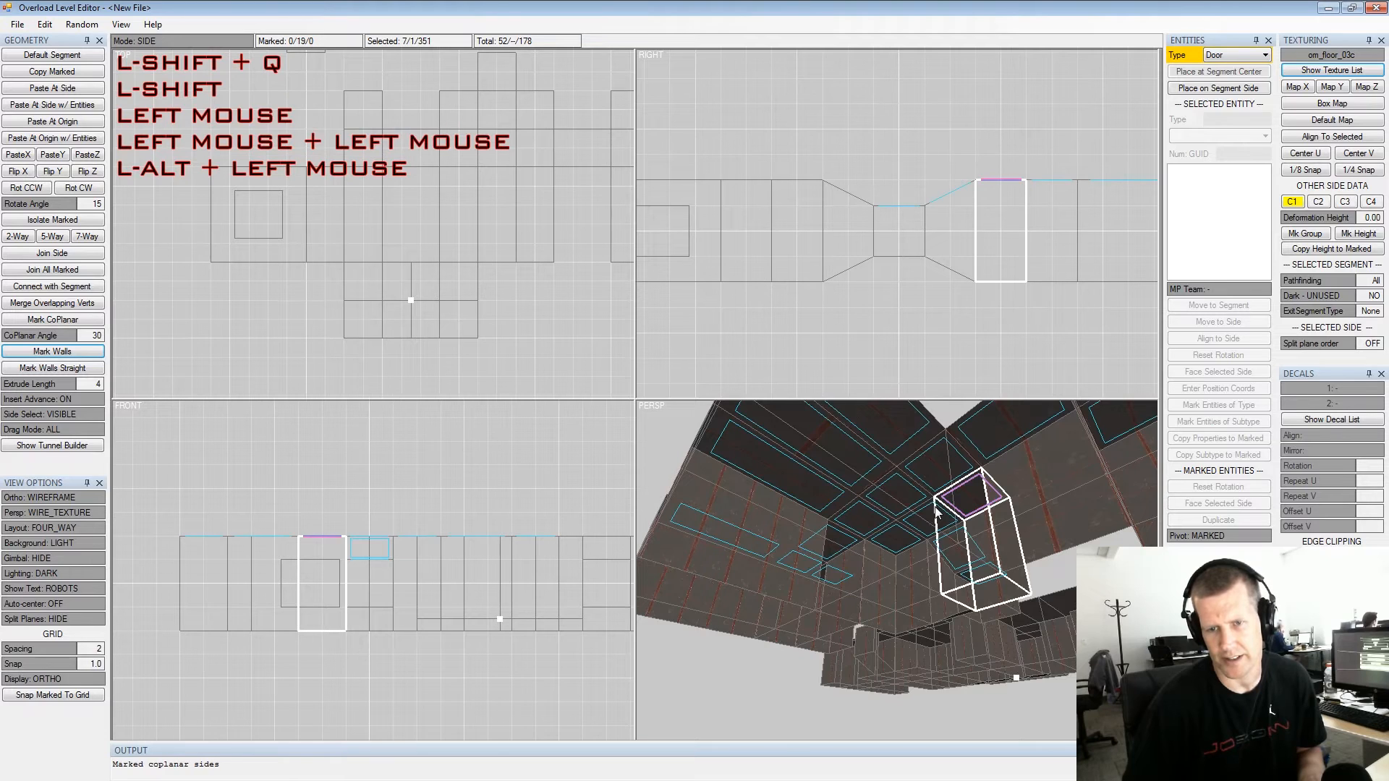
Clear the marks and mark the ring of eight ceiling sides around the room's central segment one by one
key(shift+space)
key(space)
key(space)
key(space)
click(879, 550)
key(space)
click(860, 519)
key(space)
click(859, 518)
key(space)
click(810, 486)
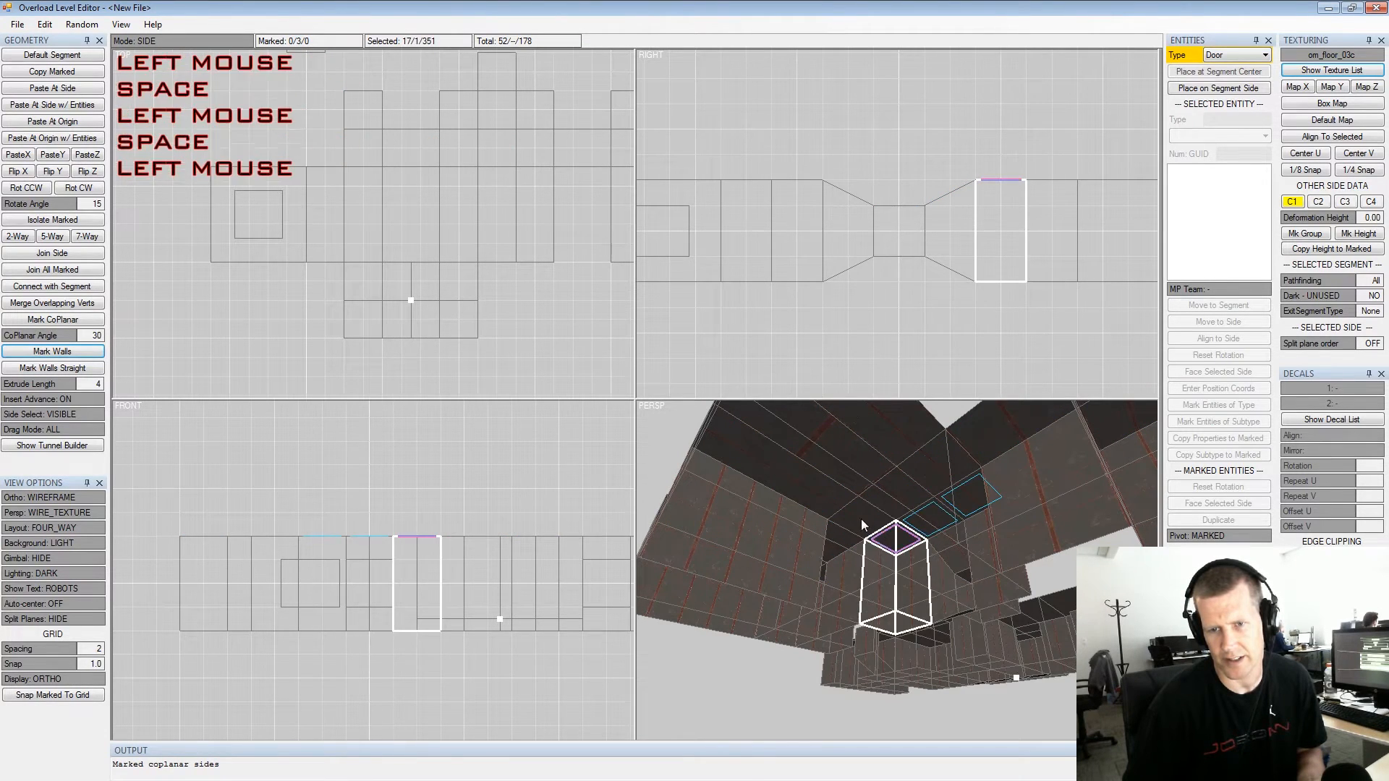
key(space)
click(846, 455)
key(space)
click(892, 437)
key(space)
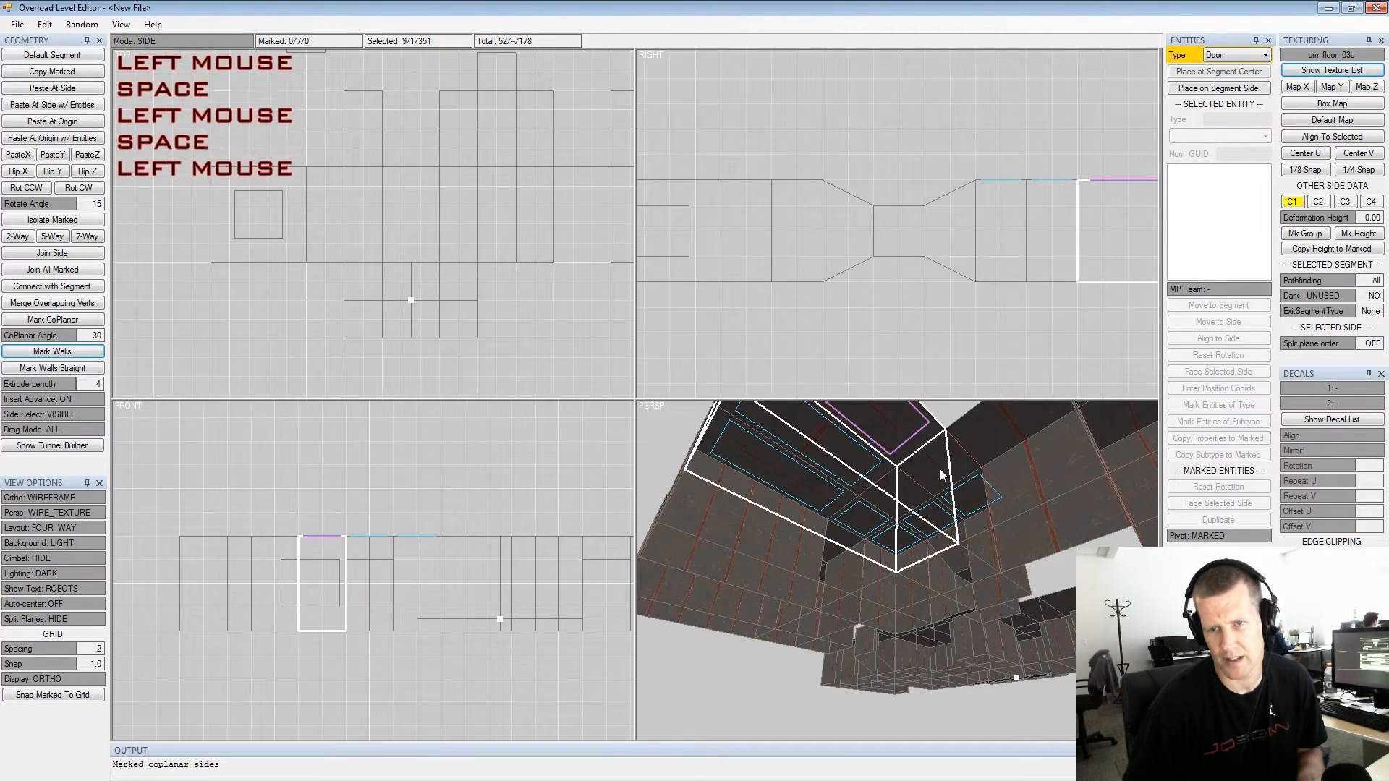
key(space)
Insert segments on the marked ceiling sides and clear the marks
key(ctrl)
key(ctrl+i)
key(shift+space)
Select an outer wall side of the new upper ring and mark the wall sides on the same XY plane
alt+drag(942, 472, 955, 557)
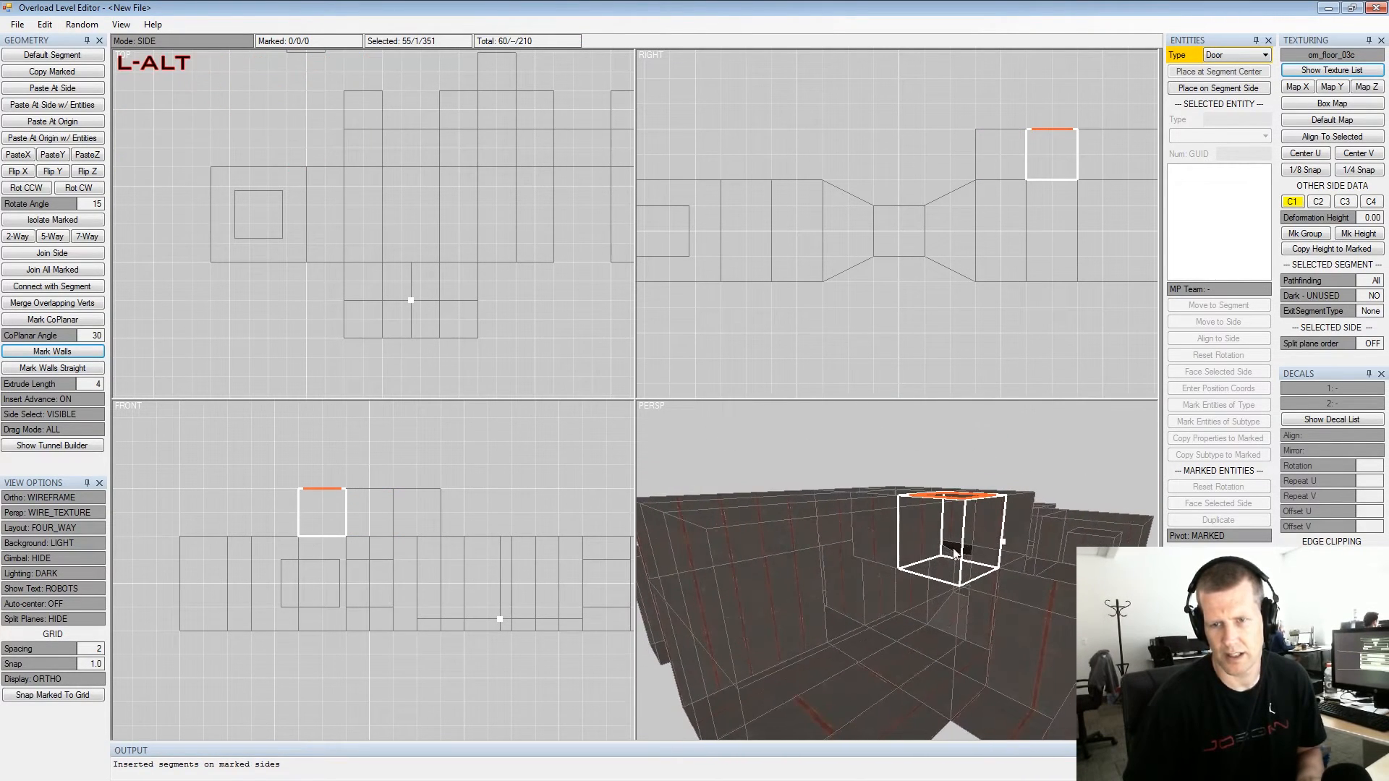
click(973, 537)
key(ctrl+q)
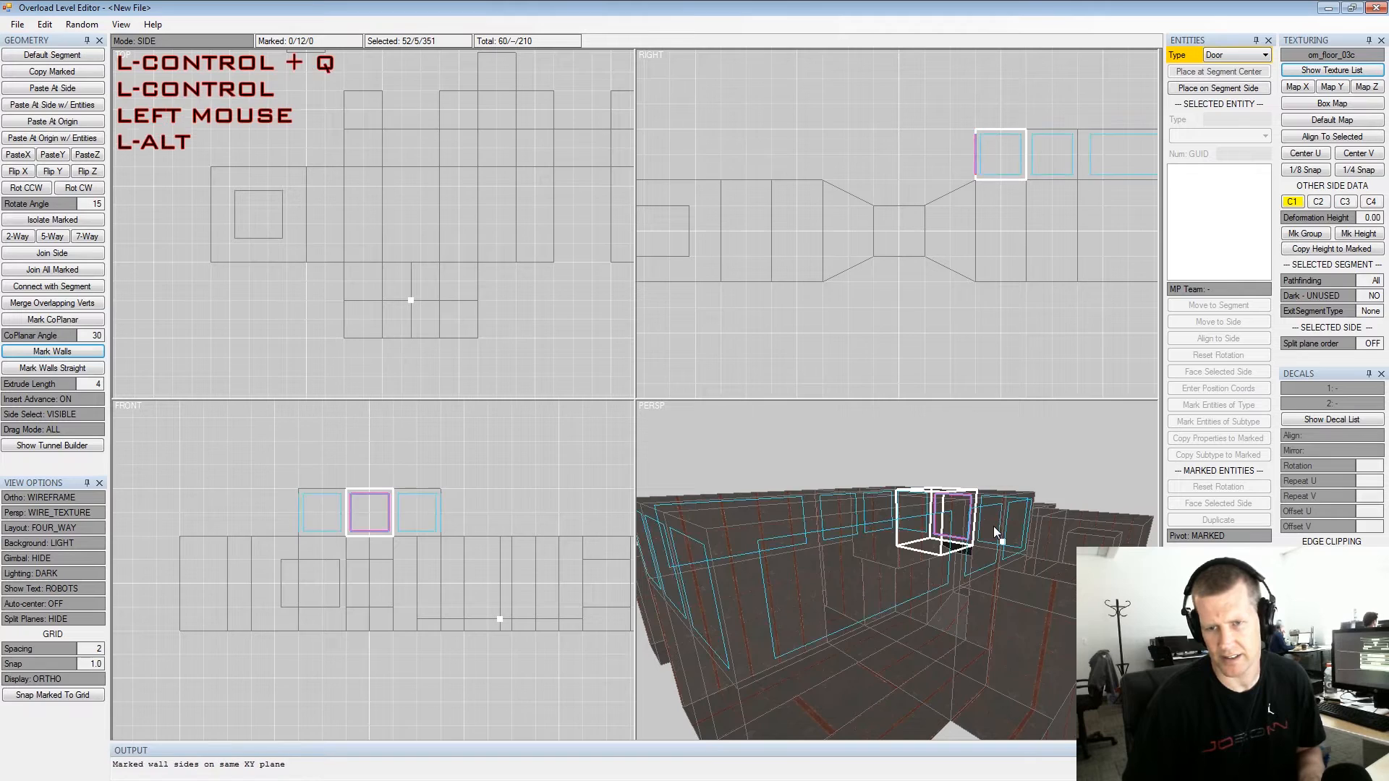
Raise the marked wall sides by two snap steps and lower them by two again
alt+drag(992, 526, 1006, 504)
key(KP_8)
key(KP_8)
key(KP_2)
key(KP_2)
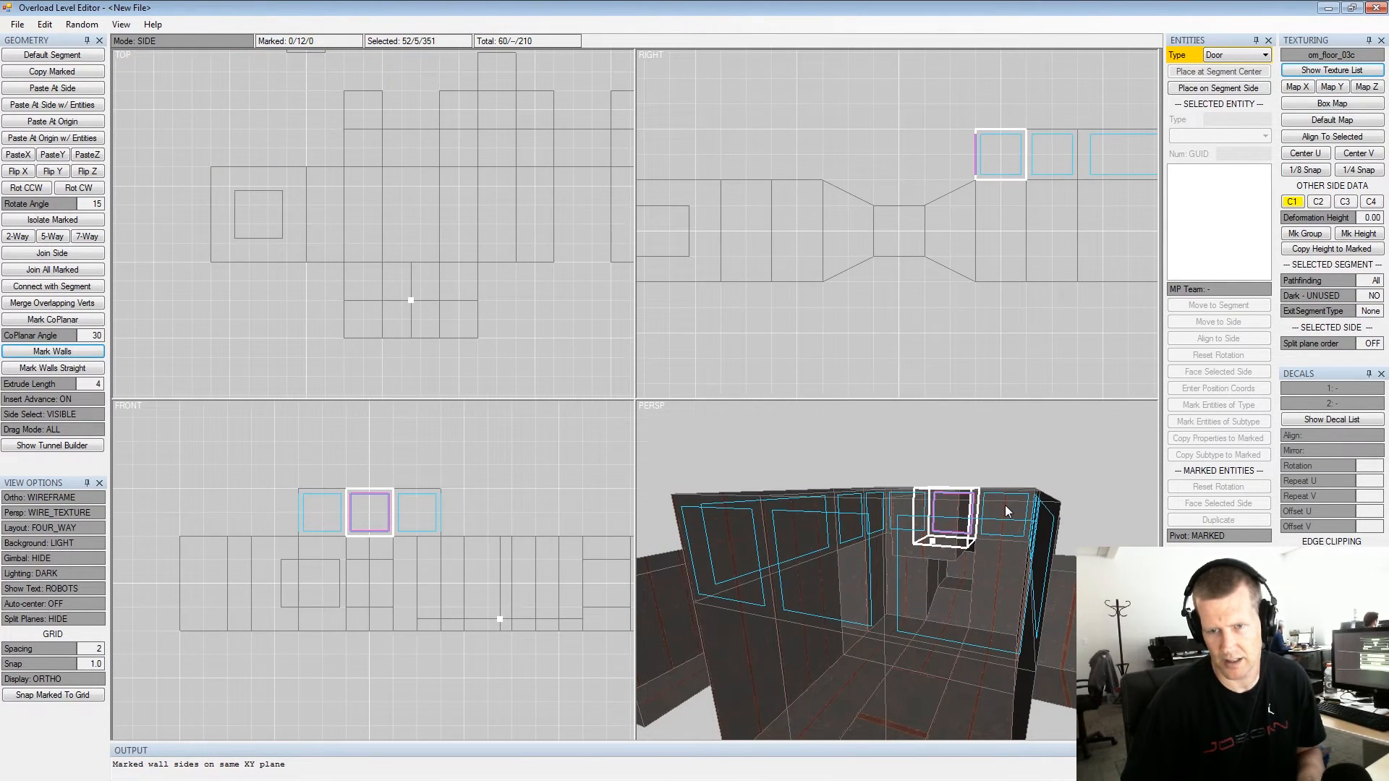
Clear the marks and mark the wall sides on the selected side's XY plane again
key(shift+space)
key(ctrl+space)
key(ctrl+q)
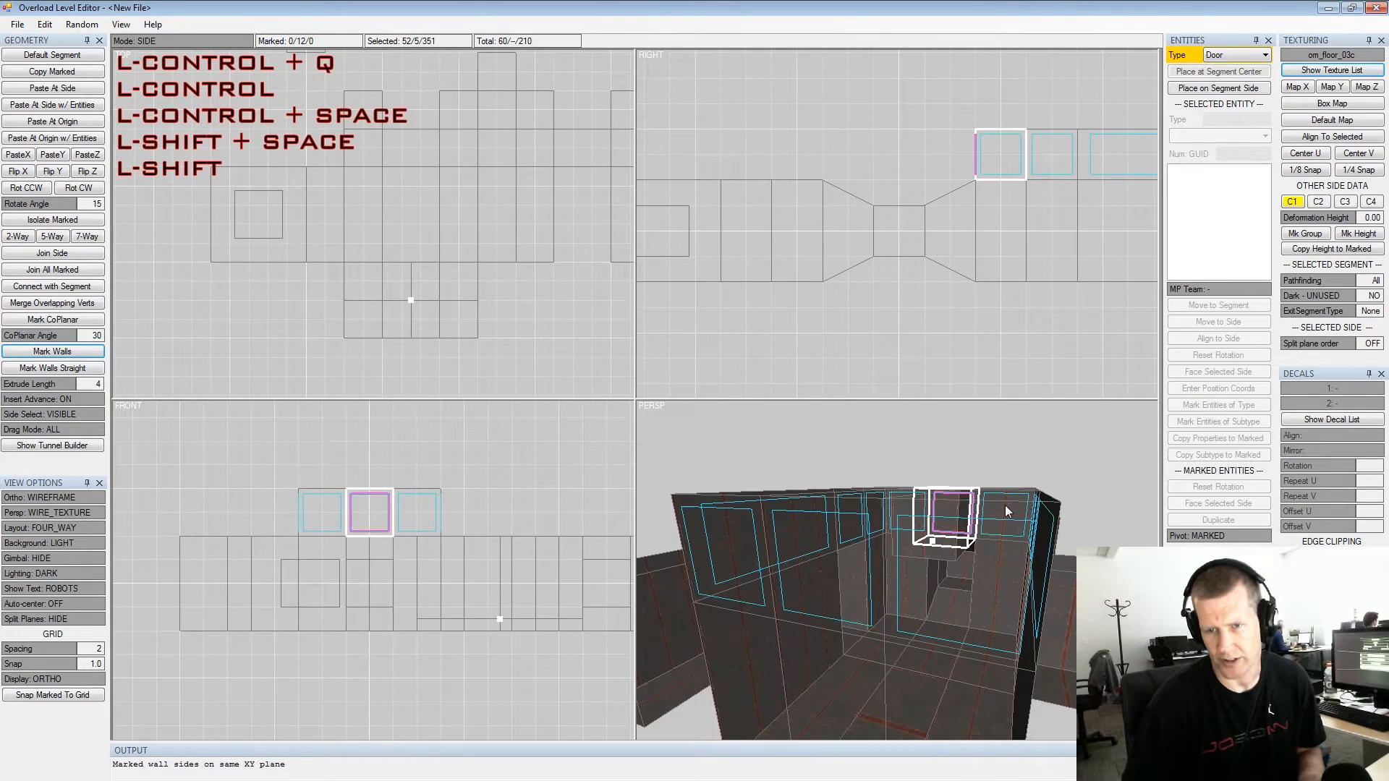
key(alt+q)
Clear the marks, select an upper ring side facing the central opening, and mark the walls on its XY plane
alt+drag(1005, 504, 962, 525)
alt+scroll(944, 518, up, 3)
key(shift+space)
click(861, 531)
key(ctrl+q)
key(alt+q)
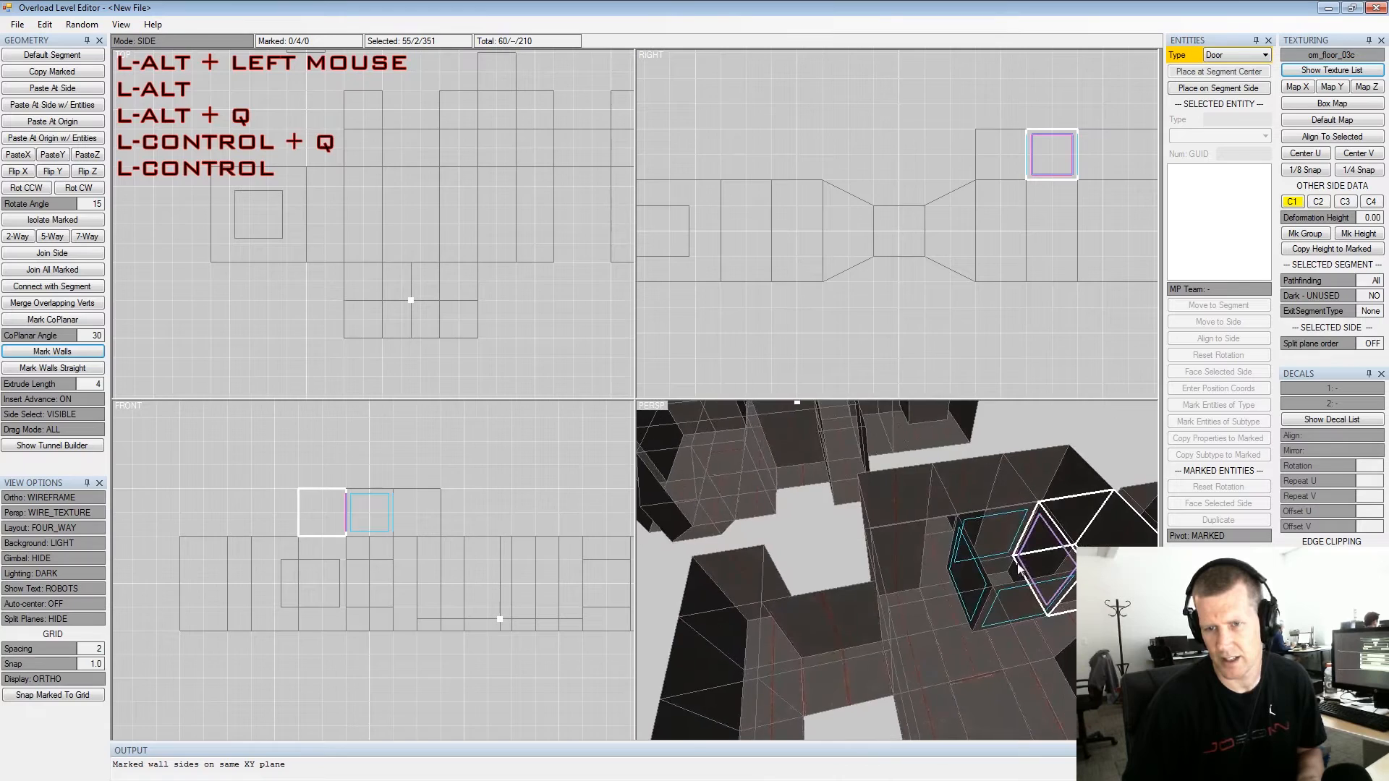
Clear the marks, mark the ceiling side of the central segment, and raise it by two snap steps
alt+middle_drag(962, 523, 914, 535)
alt+drag(915, 533, 882, 484)
key(shift+space)
alt+scroll(901, 478, up, 1)
click(883, 484)
key(space)
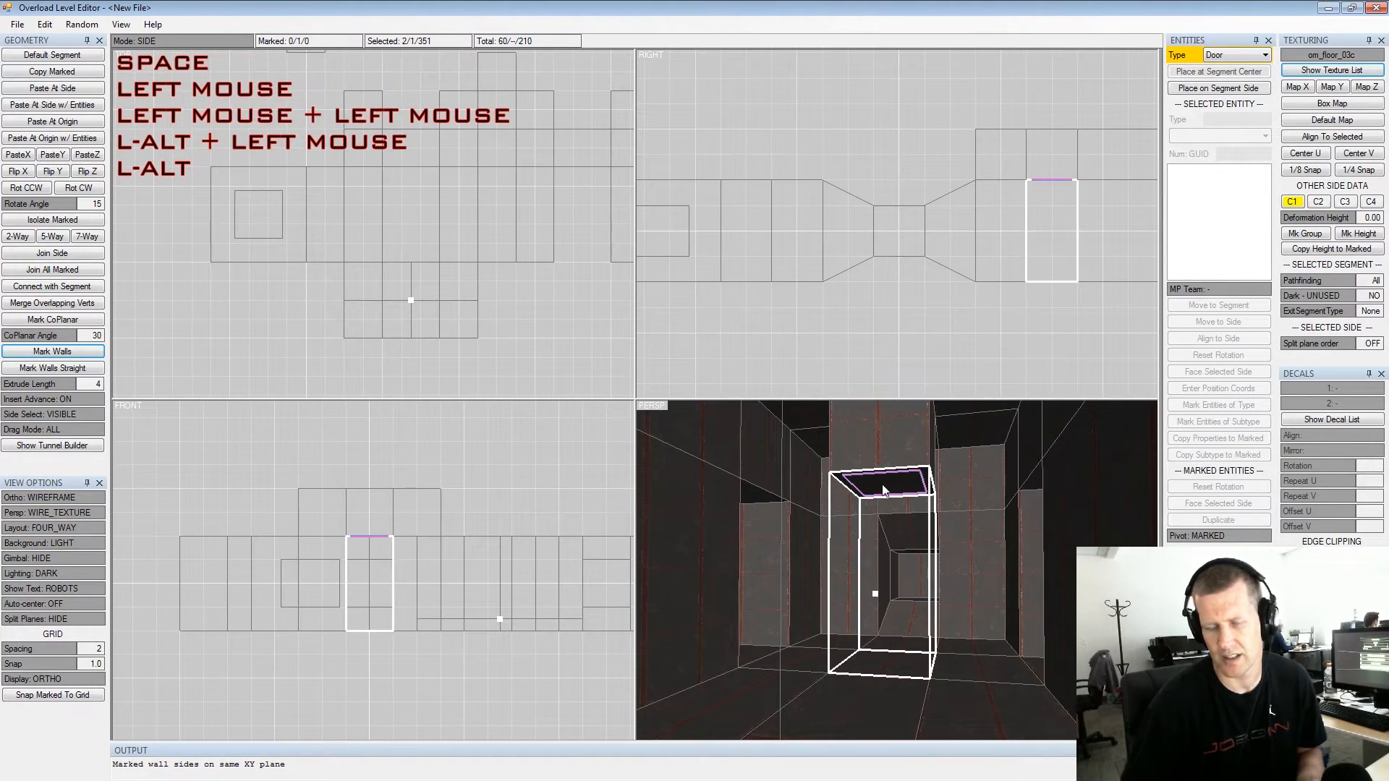
key(KP_8)
key(KP_8)
Mark the walls on the same XY plane as a side facing the reshaped central opening, and clear the marks
key(shift+space)
alt+middle_drag(882, 484, 900, 542)
click(871, 533)
key(ctrl+q)
key(alt+q)
alt+drag(873, 520, 865, 538)
alt+scroll(847, 549, up, 1)
alt+middle_drag(846, 551, 958, 524)
alt+scroll(958, 526, down, 2)
shift+scroll(956, 530, down, 1)
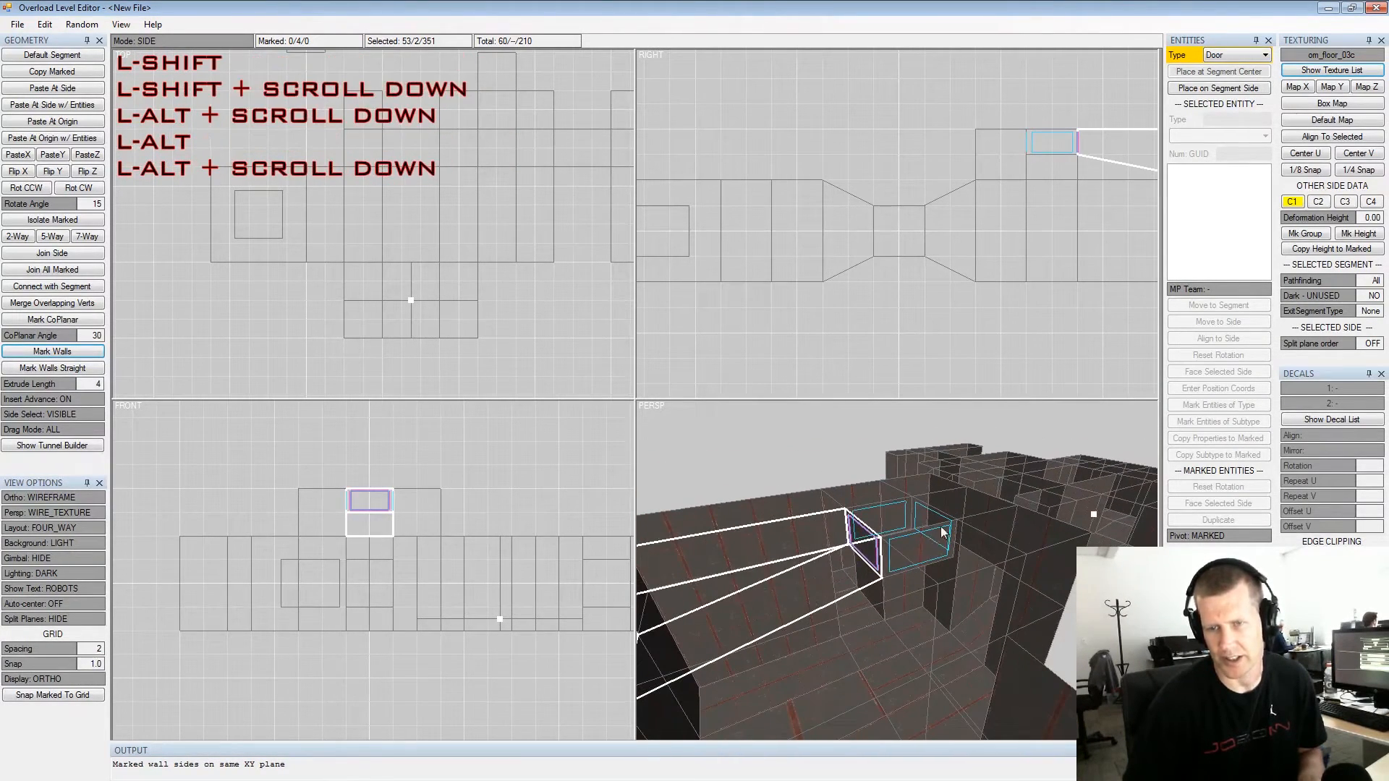
drag(933, 557, 1009, 514)
key(shift+space)
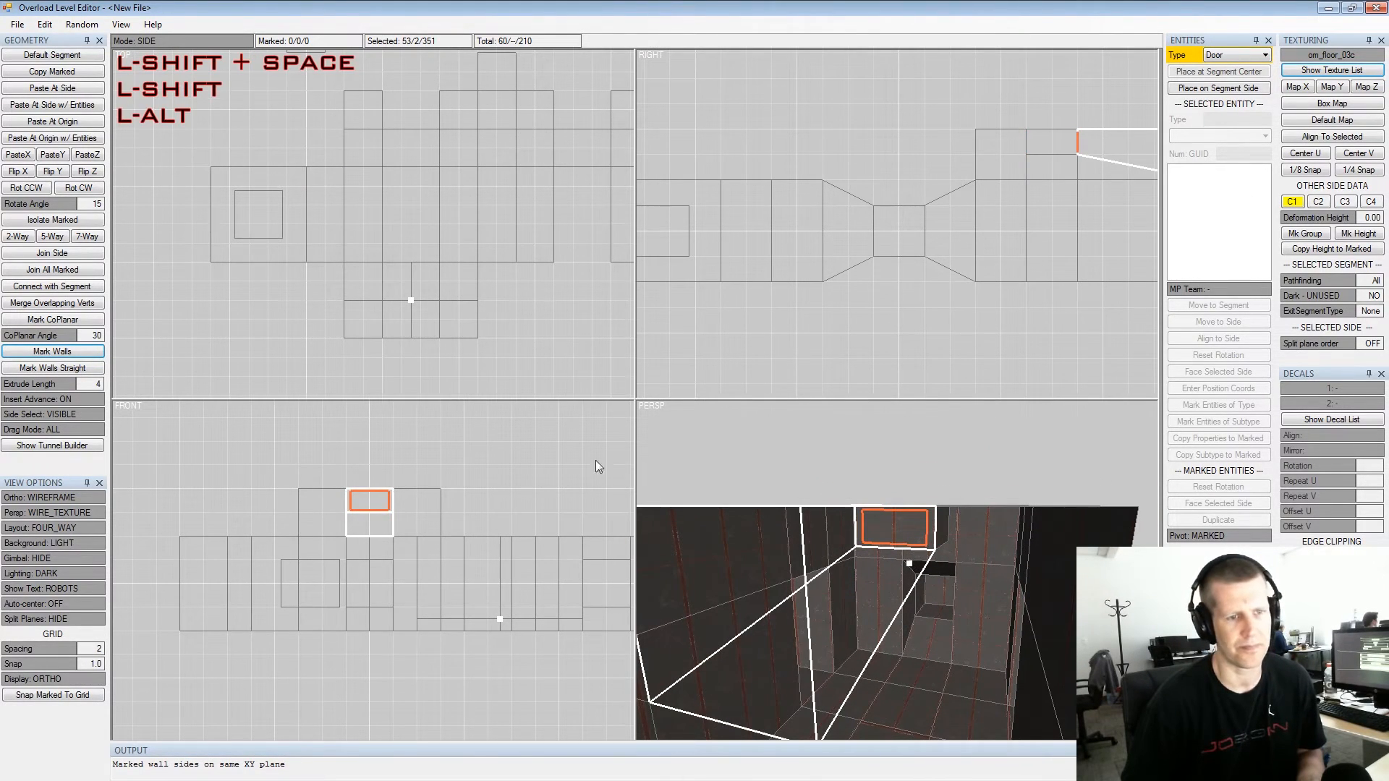
Select a ceiling side of the upper ring and mark every side coplanar with it
alt+drag(888, 621, 969, 492)
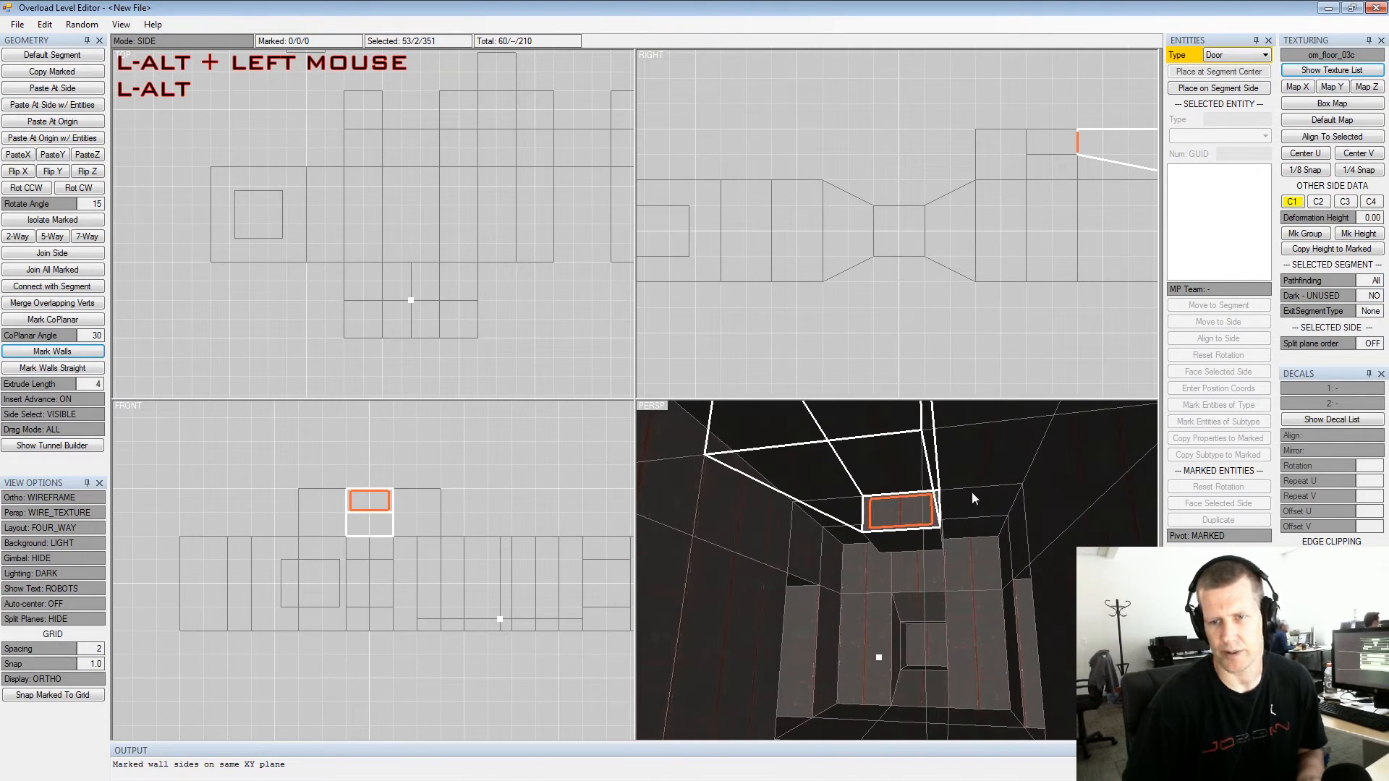
click(978, 492)
key(shift+q)
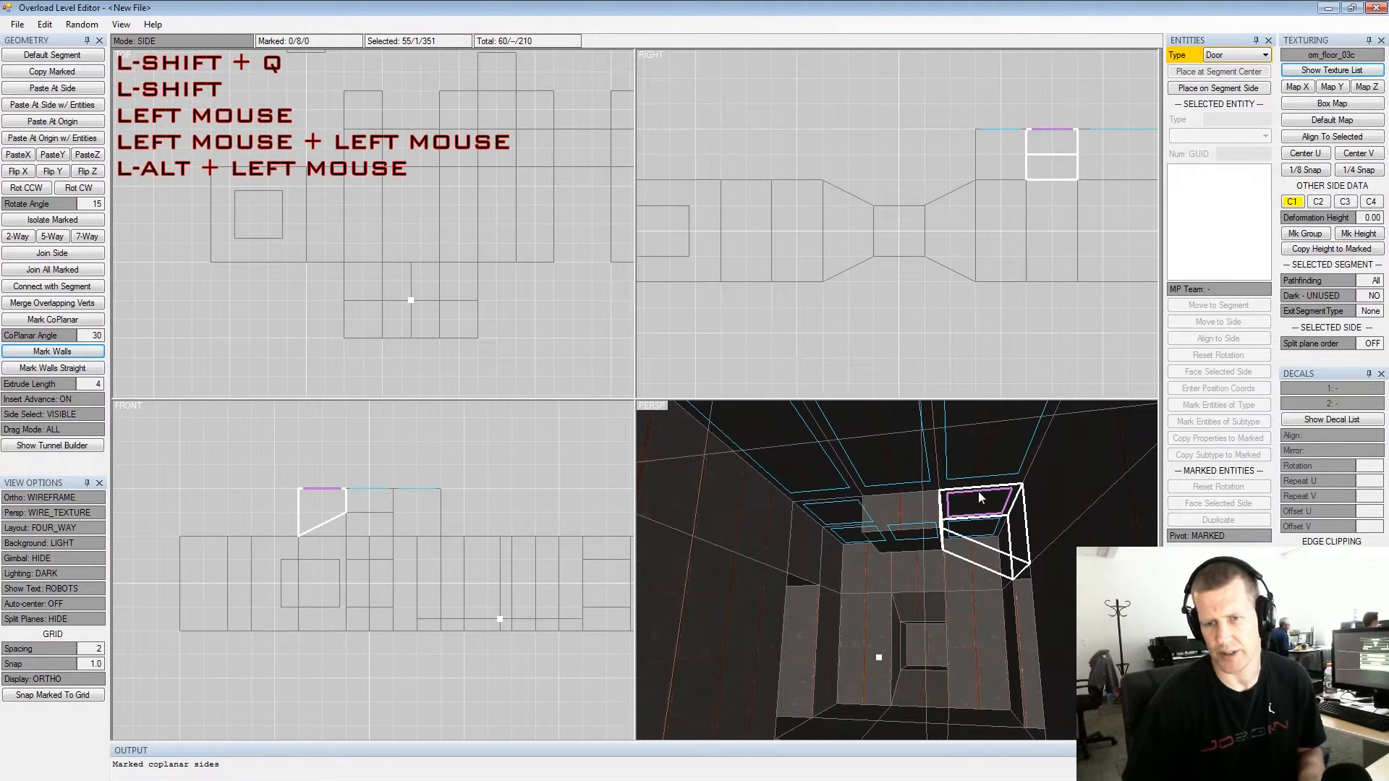
Open the texture list, apply om_ceiling_03d to the marked ceiling sides, and replace it with om_ceiling_03e
click(1319, 72)
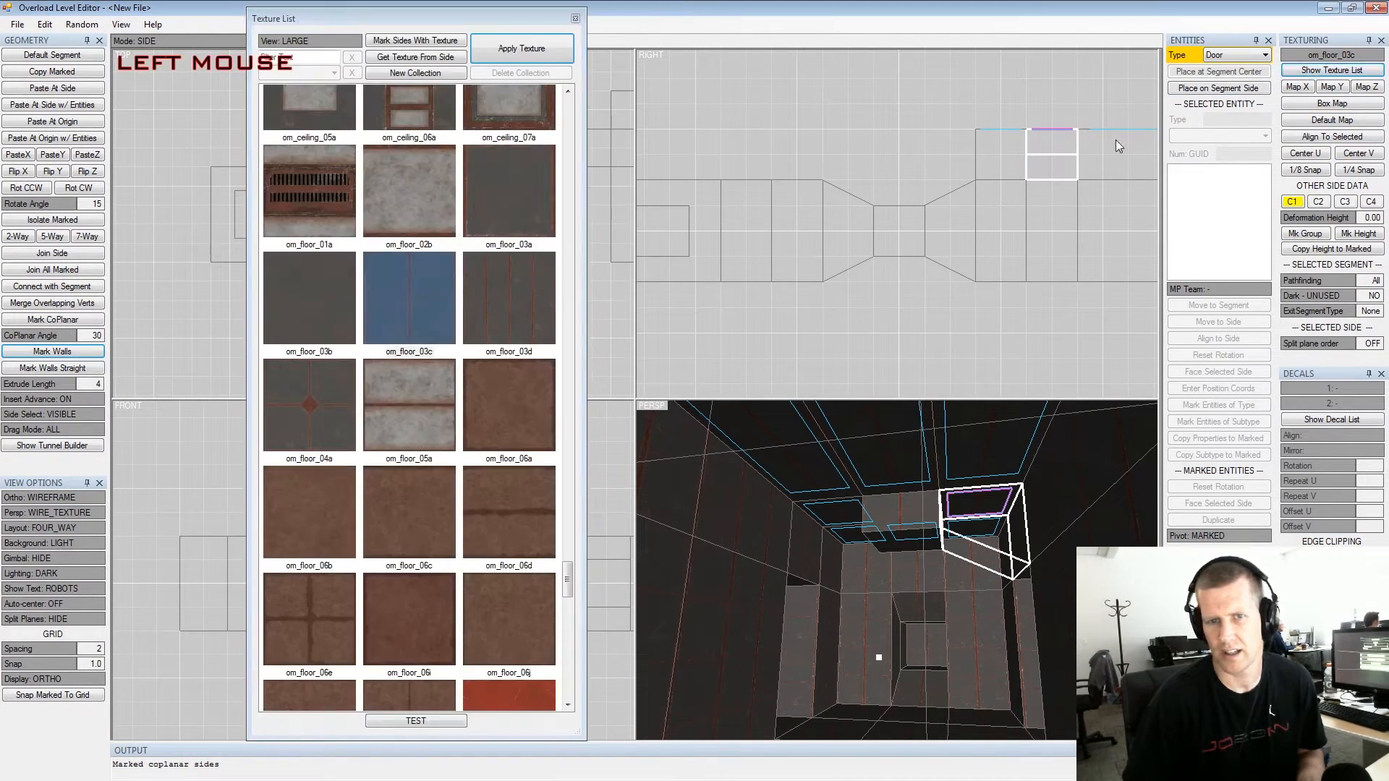
click(328, 396)
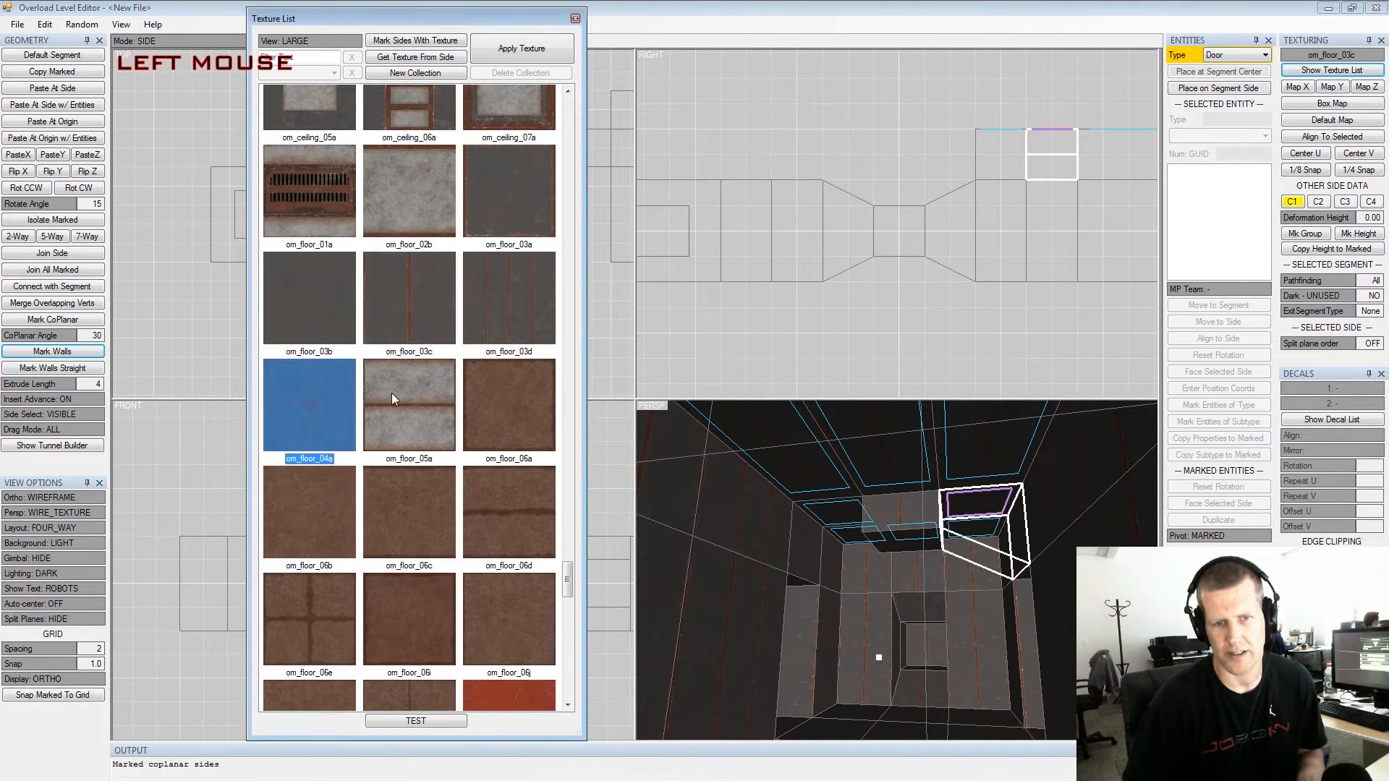
click(390, 395)
click(413, 200)
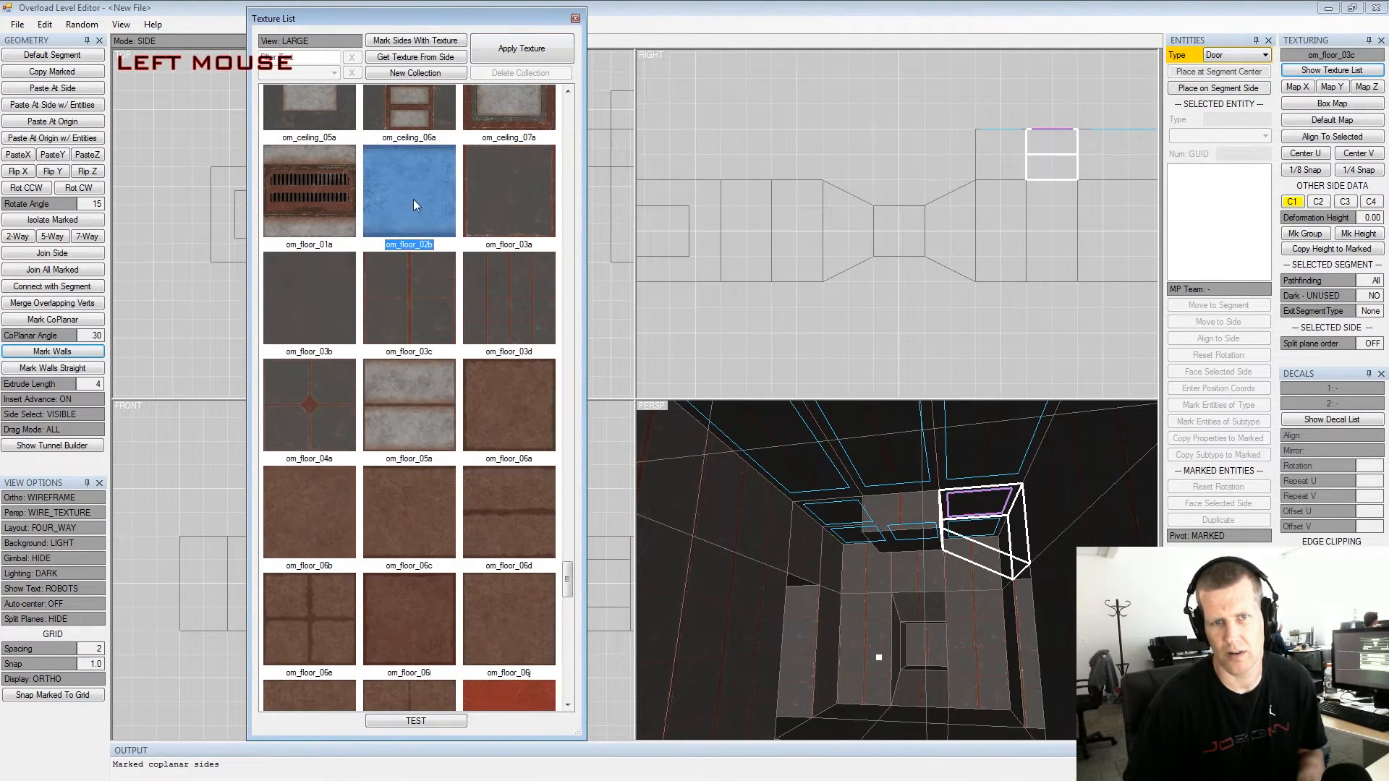
scroll(413, 198, up, 3)
click(348, 307)
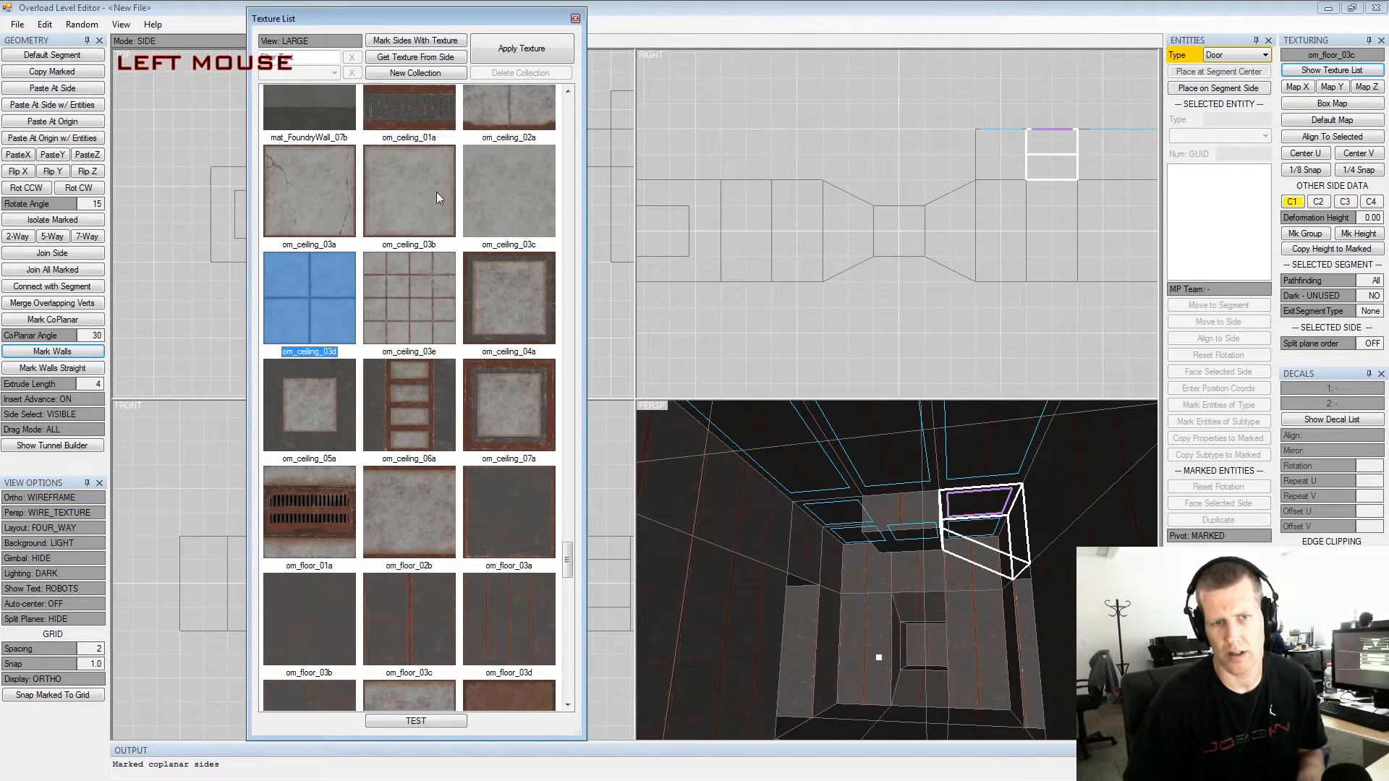
click(521, 49)
alt+drag(916, 469, 912, 516)
click(382, 274)
click(512, 61)
Mark the two opposite outer walls of the upper ring's middle segments, apply om_ceiling_03e, and close the texture list
key(shift+space)
alt+drag(905, 503, 921, 531)
alt+middle_drag(921, 530, 1026, 448)
alt+drag(1025, 448, 1034, 481)
click(928, 485)
key(space)
alt+click(1056, 496)
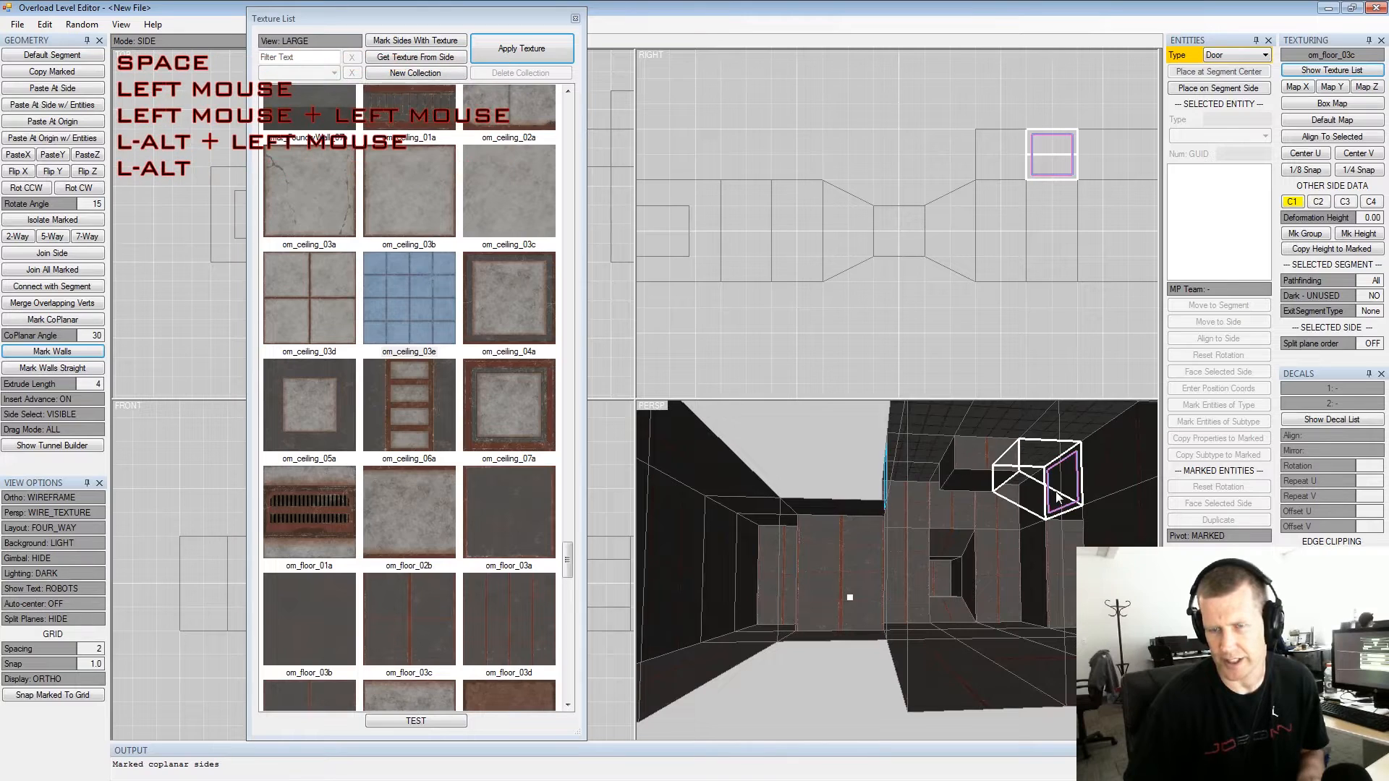
click(561, 41)
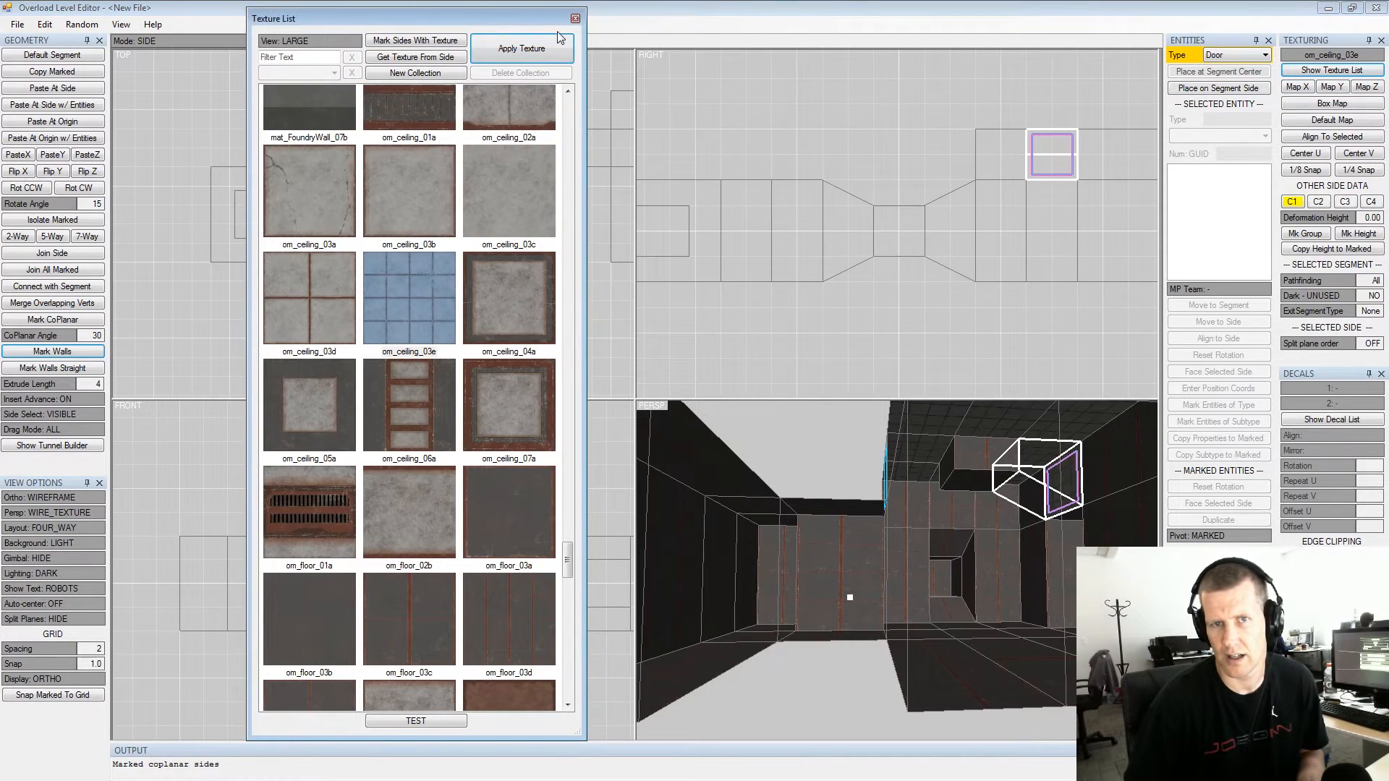
click(577, 20)
Clear the marks, select a retextured ceiling side, and mark the connected sides that share its texture
key(shift+space)
alt+drag(998, 546, 810, 539)
alt+middle_drag(810, 539, 717, 590)
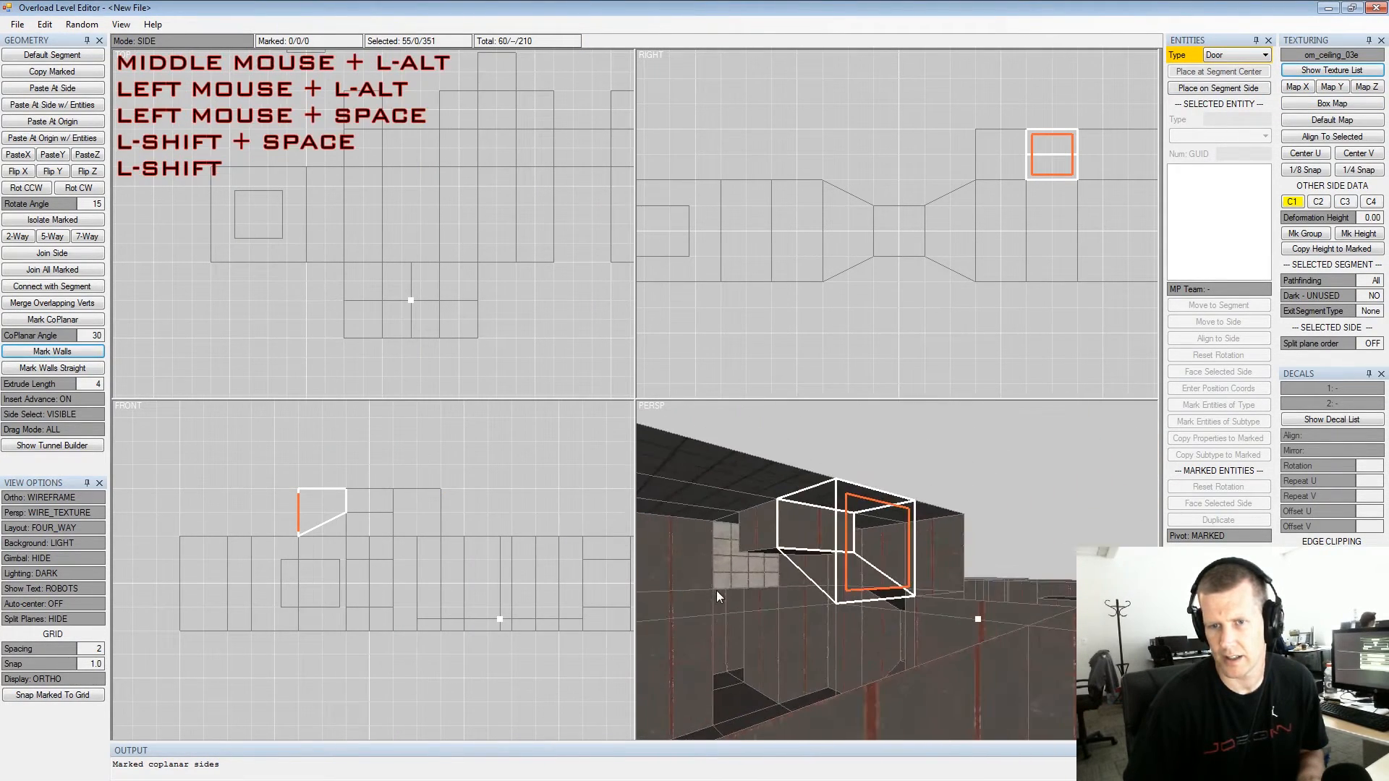
alt+scroll(718, 588, up, 2)
alt+drag(718, 588, 800, 571)
alt+middle_drag(799, 570, 871, 531)
alt+scroll(872, 532, down, 3)
alt+drag(872, 532, 907, 535)
click(792, 476)
alt+scroll(842, 481, down, 2)
key(q)
alt+scroll(949, 547, up, 2)
Examine the marked sides of the upper ring from several angles
alt+middle_drag(907, 535, 957, 515)
alt+scroll(958, 516, down, 2)
alt+drag(958, 515, 959, 554)
alt+scroll(962, 556, up, 2)
alt+middle_drag(963, 556, 965, 474)
alt+drag(964, 474, 988, 550)
alt+middle_drag(988, 551, 991, 536)
alt+scroll(991, 535, down, 2)
alt+drag(991, 534, 919, 524)
alt+scroll(917, 579, up, 2)
alt+middle_drag(919, 524, 911, 536)
alt+scroll(912, 535, down, 4)
alt+drag(911, 535, 887, 507)
Clear the marks, mark the sides coplanar with a selected ceiling side, and clear them again
shift+click(928, 470)
key(shift+space)
click(928, 460)
key(shift+q)
alt+middle_drag(886, 507, 890, 530)
key(shift+space)
Select another side, mark its same-plane walls and coplanar sides, and clear the marks
click(793, 519)
key(ctrl+q)
key(shift+q)
key(shift+space)
key(alt+space)
Select the ceiling side of the sloped upper ring segment and mark the sides coplanar with it
alt+drag(884, 493, 969, 505)
click(893, 468)
key(shift)
key(shift+q)
alt+middle_drag(969, 504, 965, 524)
alt+scroll(965, 525, up, 2)
alt+drag(964, 525, 896, 485)
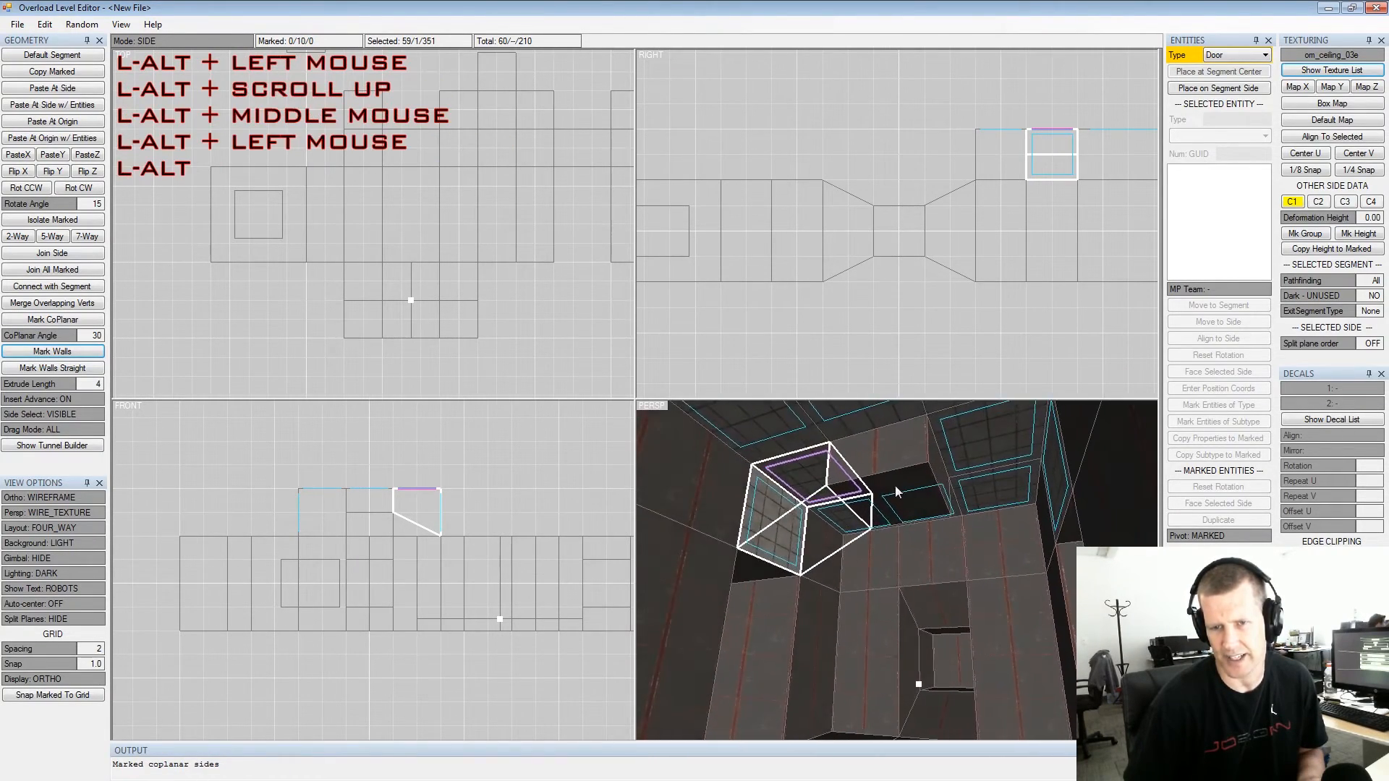
Clear the coplanar marks and select the top side of the room's central column segment
alt+middle_drag(896, 485, 938, 538)
alt+scroll(937, 537, down, 2)
alt+drag(937, 537, 998, 548)
key(shift+space)
click(905, 550)
click(909, 554)
alt+middle_drag(998, 548, 997, 513)
alt+scroll(998, 513, down, 3)
key(shift+space)
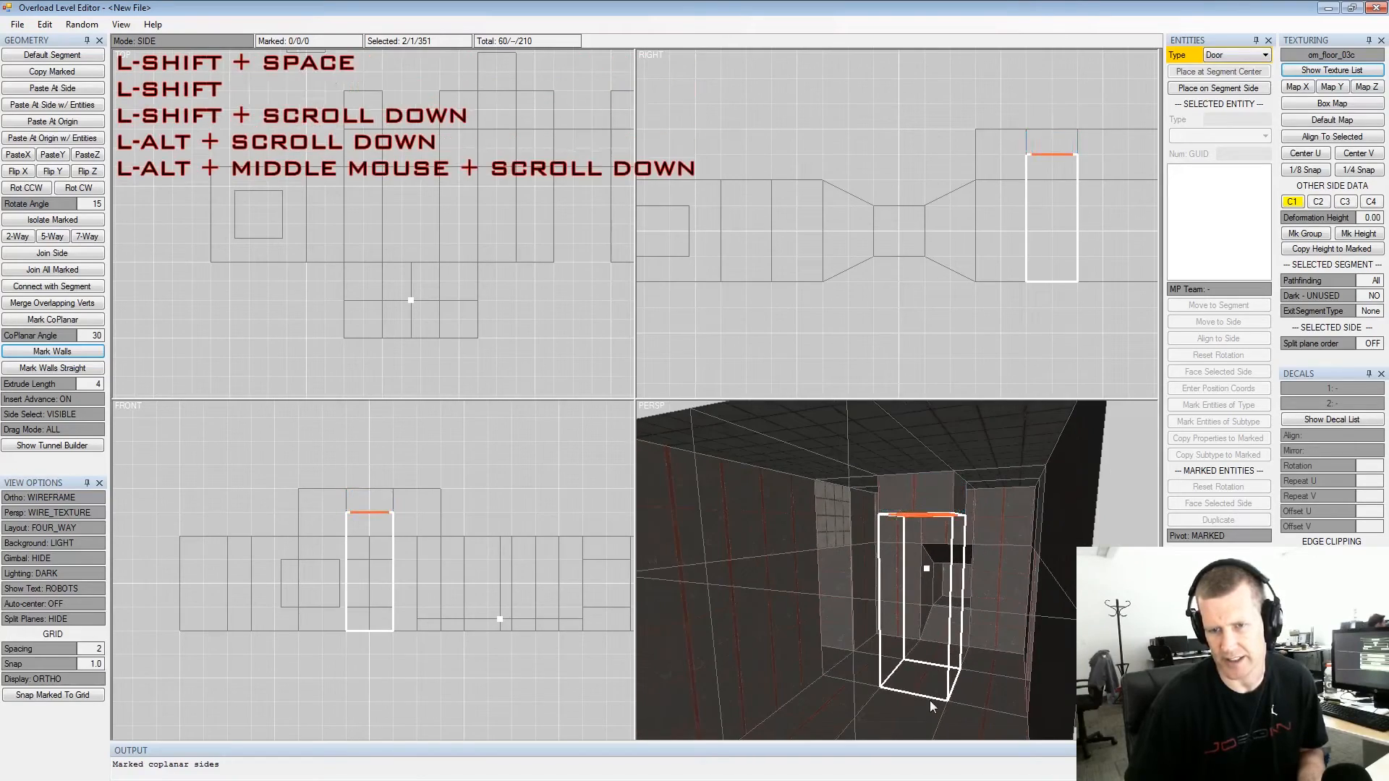
Mark the sides coplanar with a selected floor side, repeat with a wall side, and clear the marks each time
click(931, 683)
key(q)
alt+drag(931, 682, 900, 515)
alt+scroll(989, 541, down, 3)
key(shift+space)
click(980, 507)
key(q)
alt+middle_drag(898, 516, 925, 565)
alt+scroll(926, 565, up, 3)
key(shift+space)
Mark the sides coplanar with another side chosen lower in the room and clear the marks
click(932, 603)
key(q)
alt+drag(933, 606, 962, 544)
alt+scroll(810, 532, up, 3)
alt+scroll(815, 536, up, 3)
key(shift+space)
alt+middle_drag(858, 541, 1006, 554)
alt+drag(1006, 553, 1027, 536)
alt+middle_drag(1027, 534, 947, 533)
alt+drag(947, 533, 1002, 536)
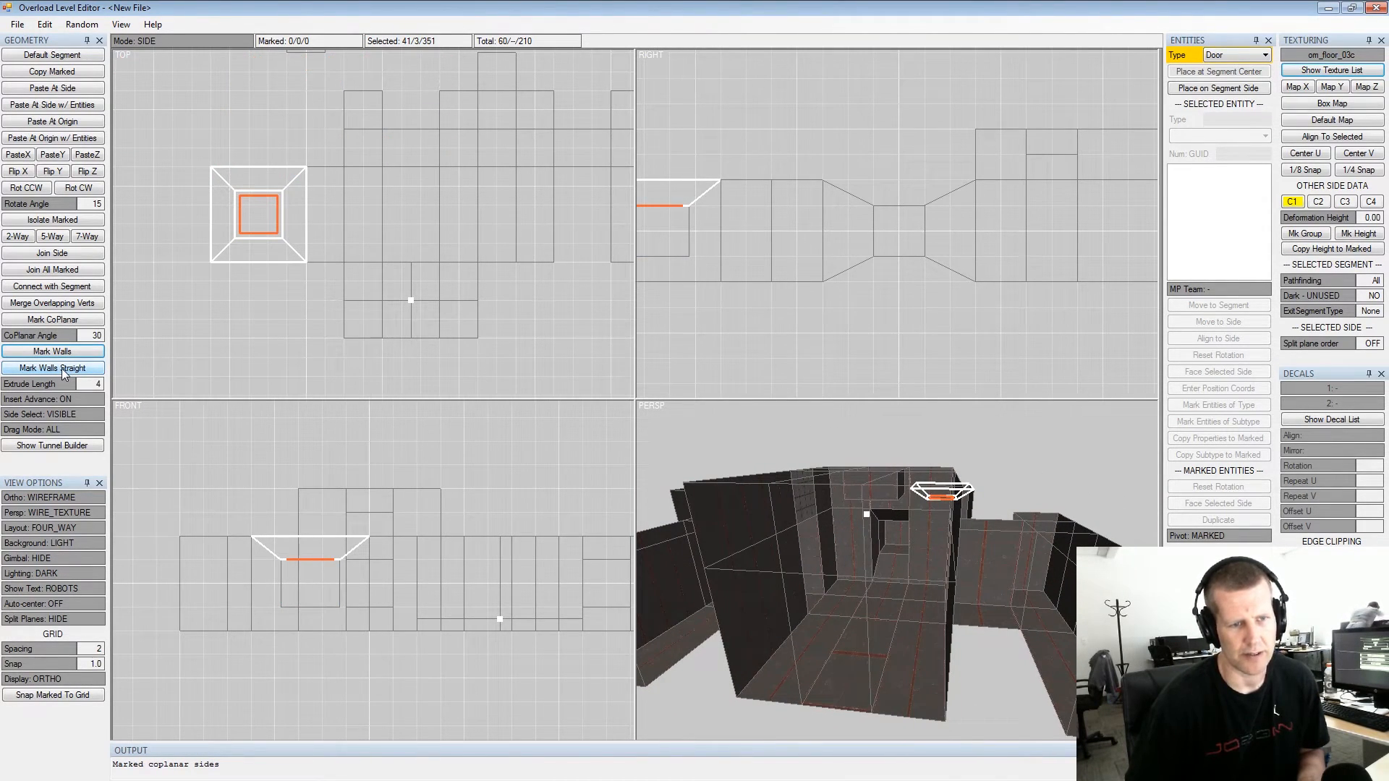
Set the extrude length to 1 and insert a thin segment on the corridor segment's outer end side
alt+drag(832, 540, 875, 537)
alt+middle_drag(874, 537, 781, 492)
alt+drag(781, 492, 917, 522)
click(919, 517)
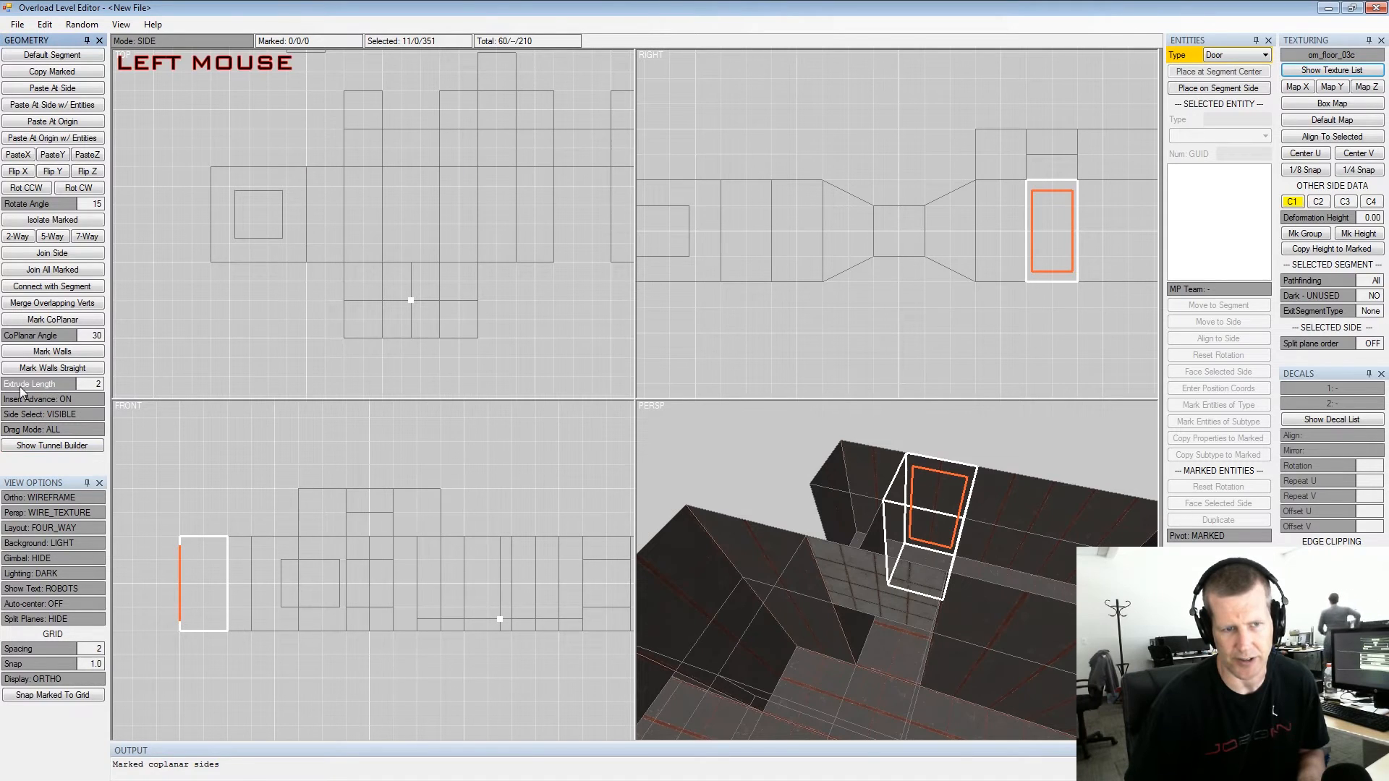
key(Insert)
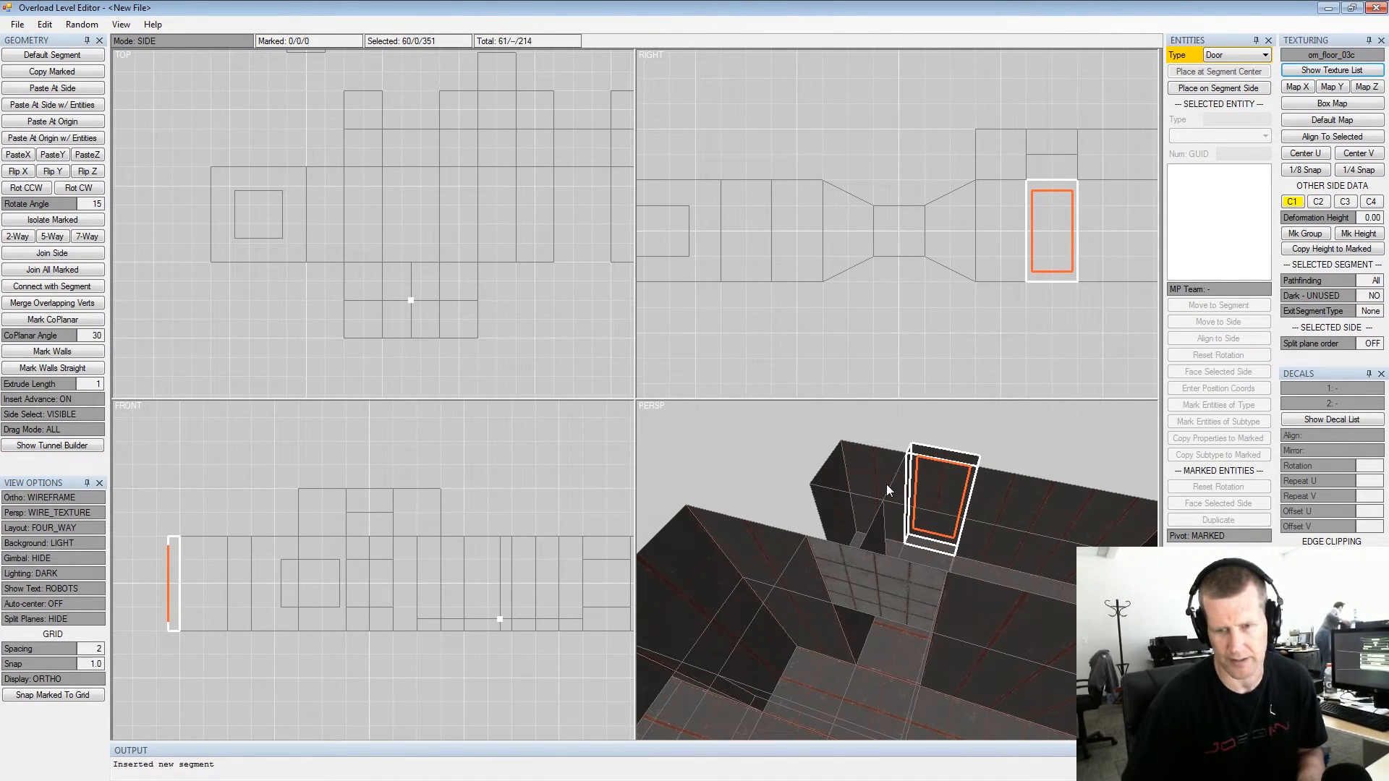
alt+drag(889, 490, 836, 496)
alt+middle_drag(836, 495, 833, 481)
alt+scroll(833, 481, up, 2)
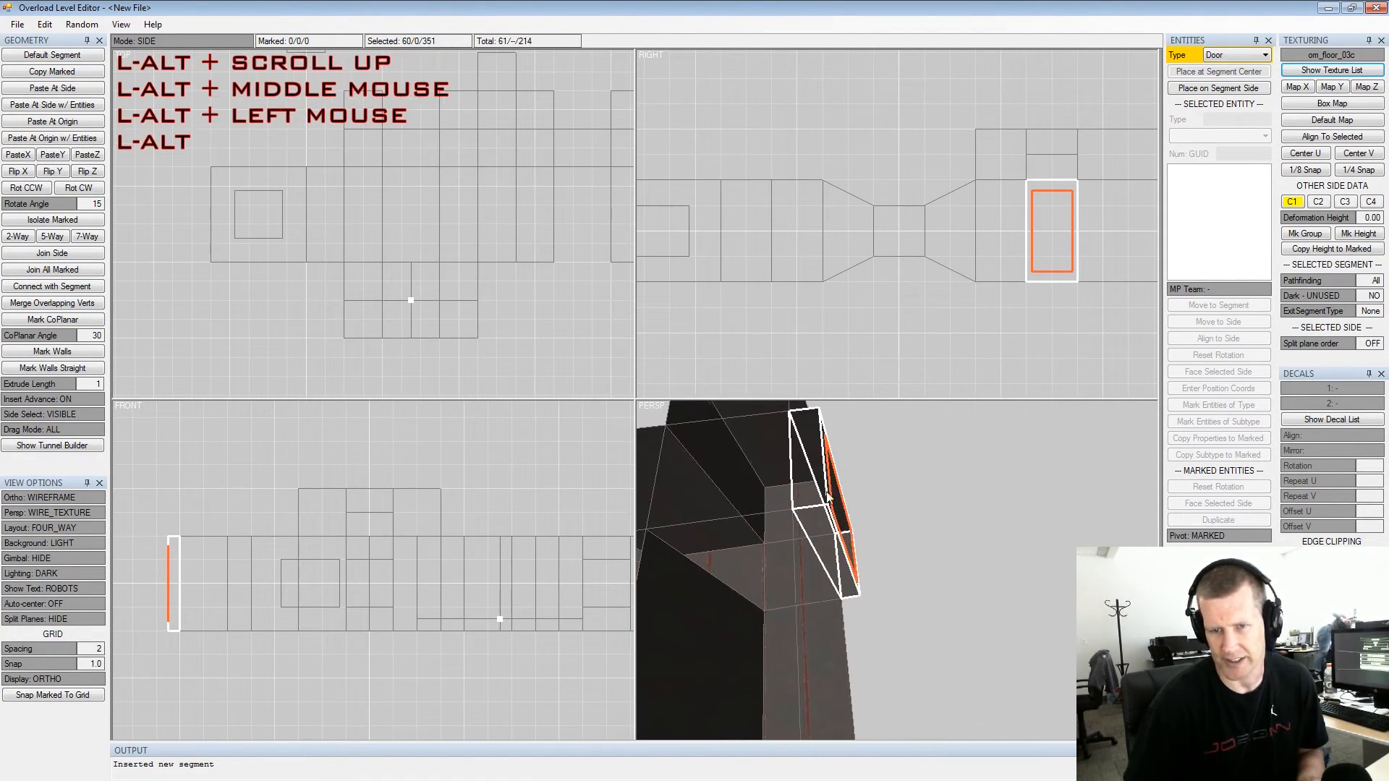
alt+drag(833, 480, 958, 512)
alt+scroll(959, 512, up, 1)
alt+scroll(967, 485, down, 3)
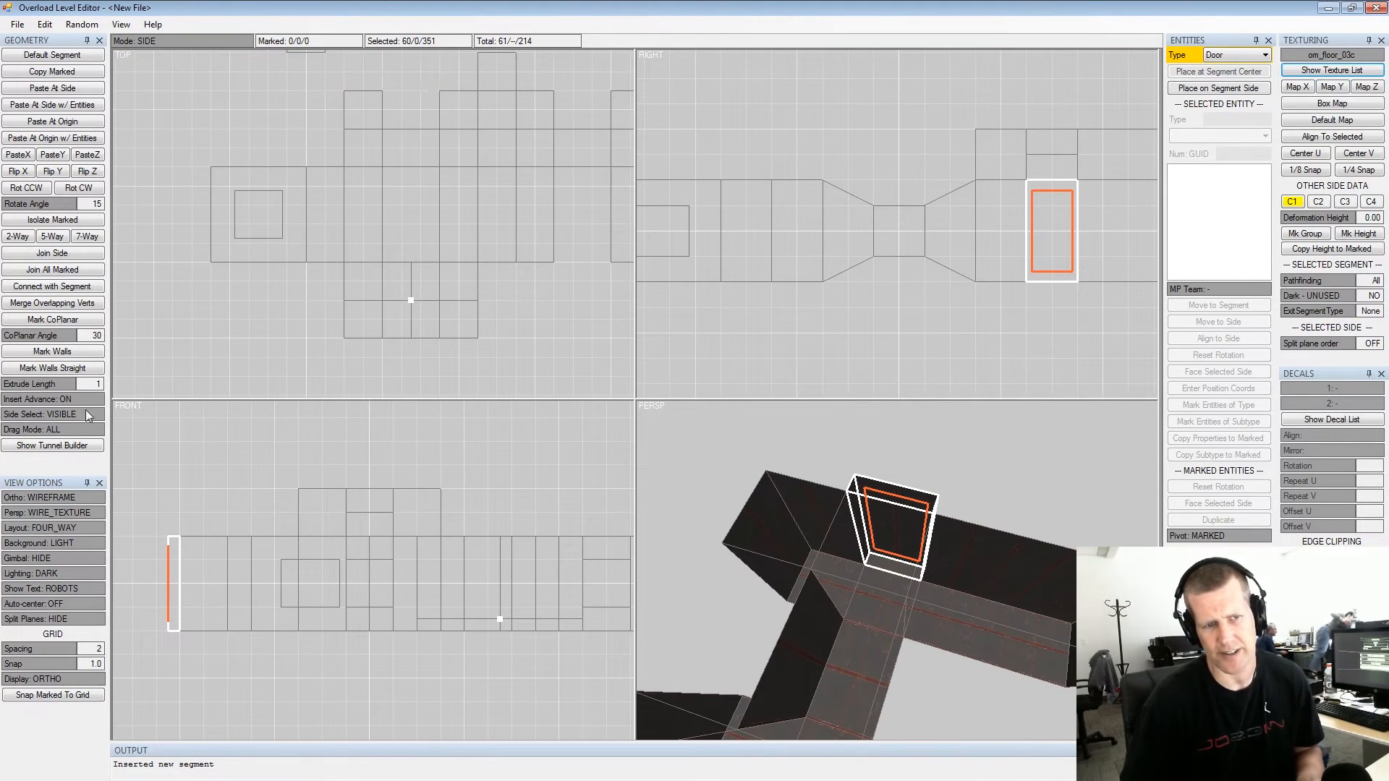
Set the extrude length to 4 and insert another segment onto the thin one
click(56, 383)
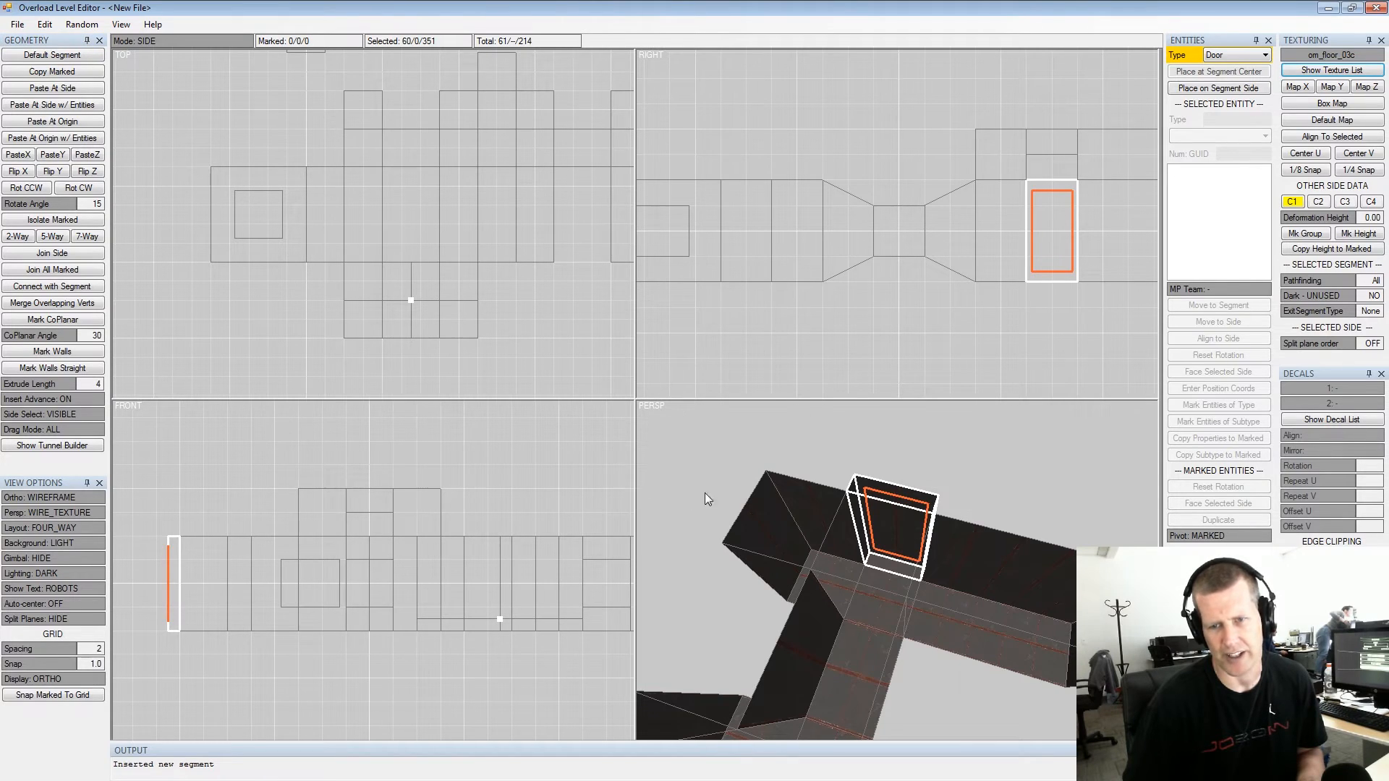
alt+drag(891, 530, 837, 536)
key(space)
click(837, 534)
key(KP_6)
key(KP_6)
key(KP_6)
key(shift+space)
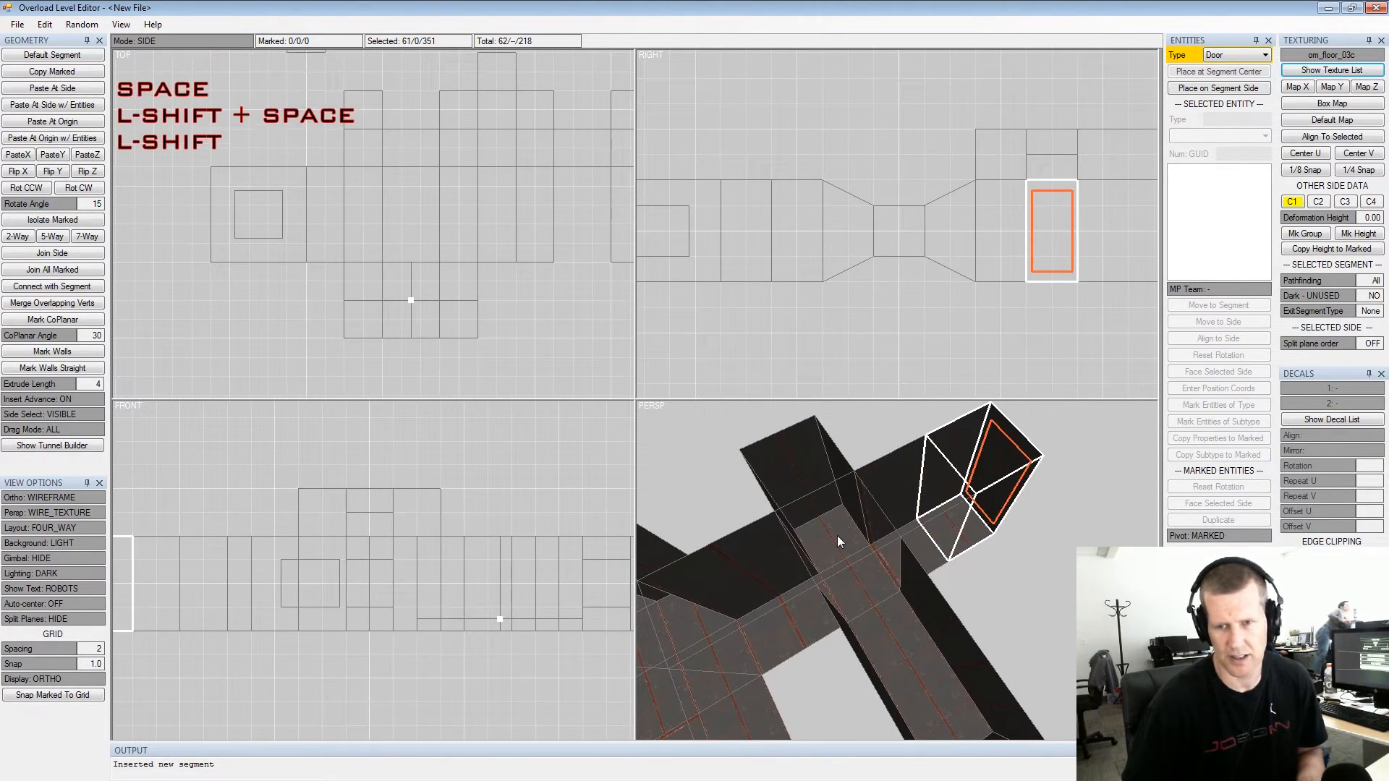
Select the end side of the adjacent long segment and insert two segments, the second without advancing the selection
alt+drag(837, 535, 897, 535)
alt+middle_drag(898, 534, 872, 551)
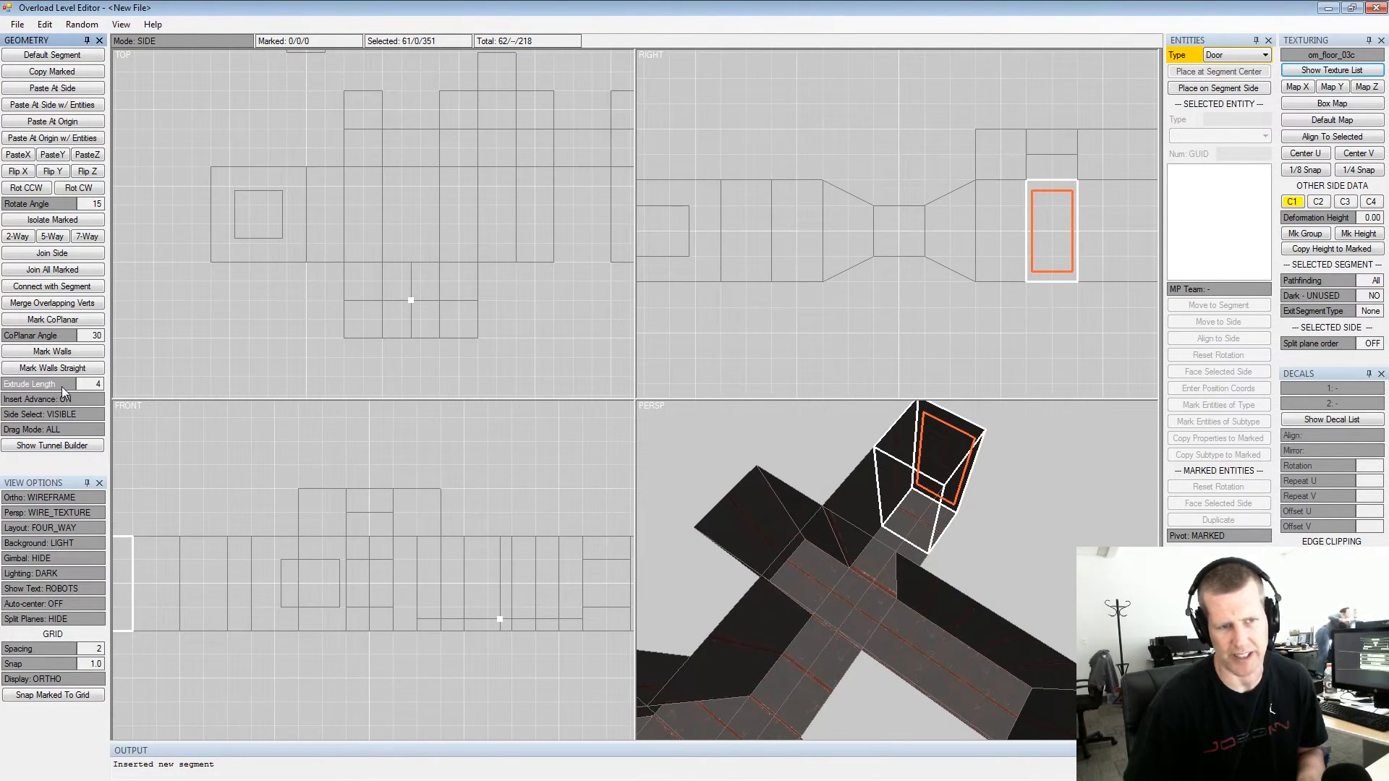
alt+drag(899, 511, 949, 530)
alt+middle_drag(950, 530, 832, 562)
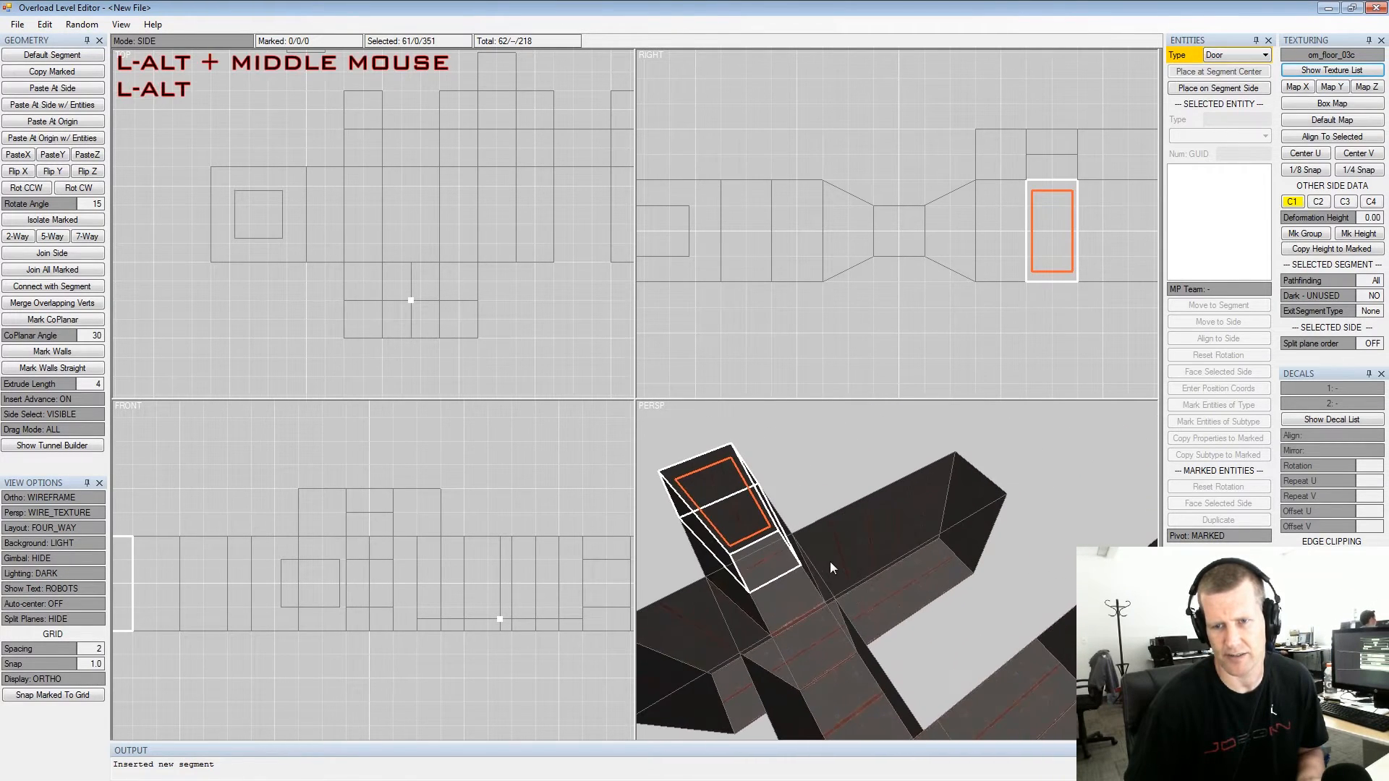
click(932, 537)
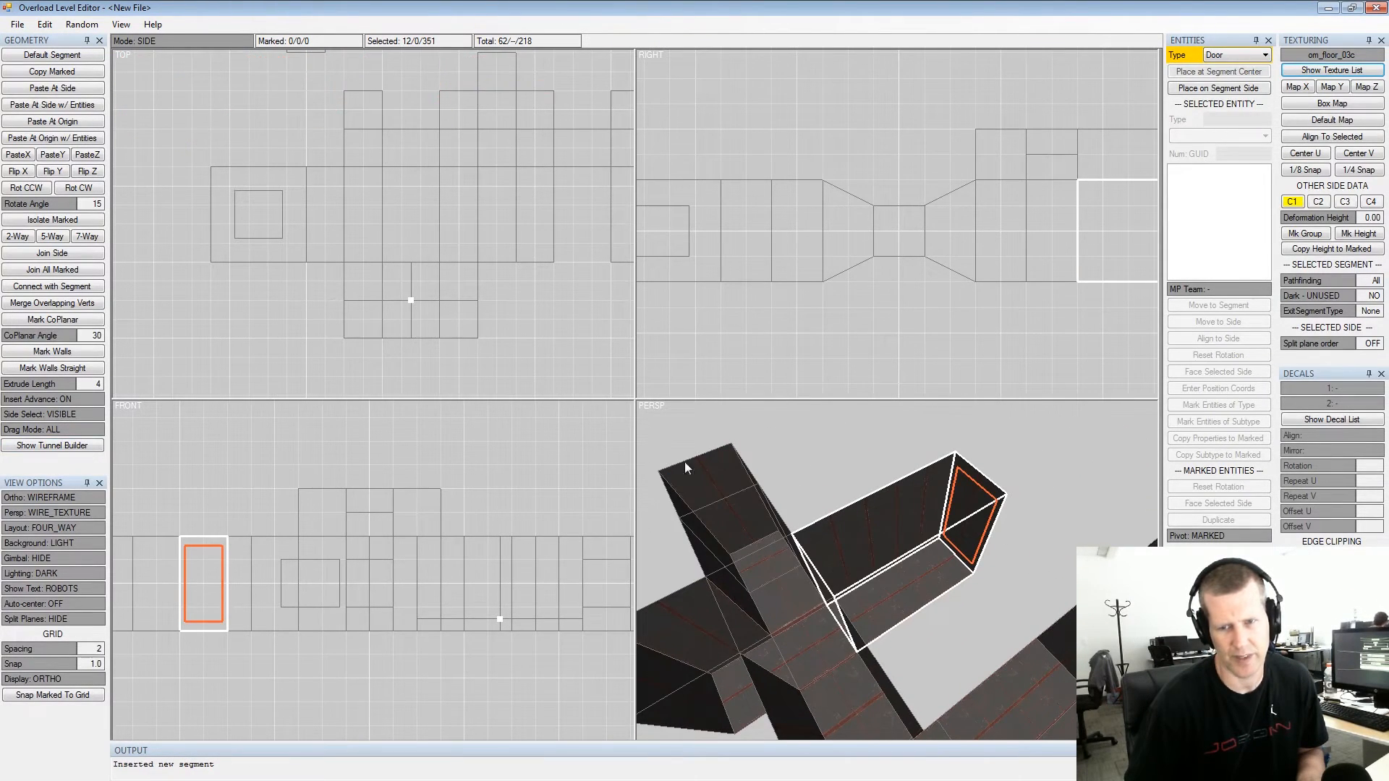
key(Insert)
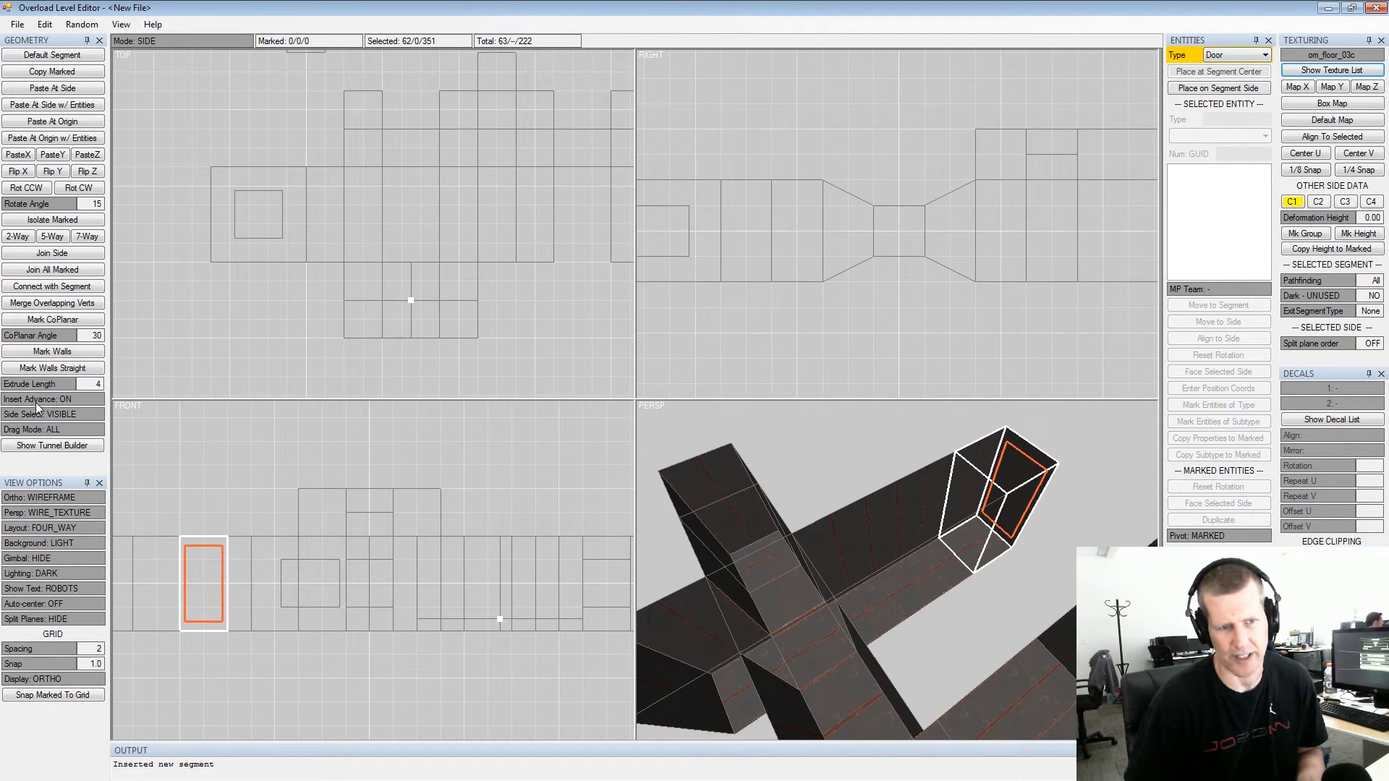
key(Insert)
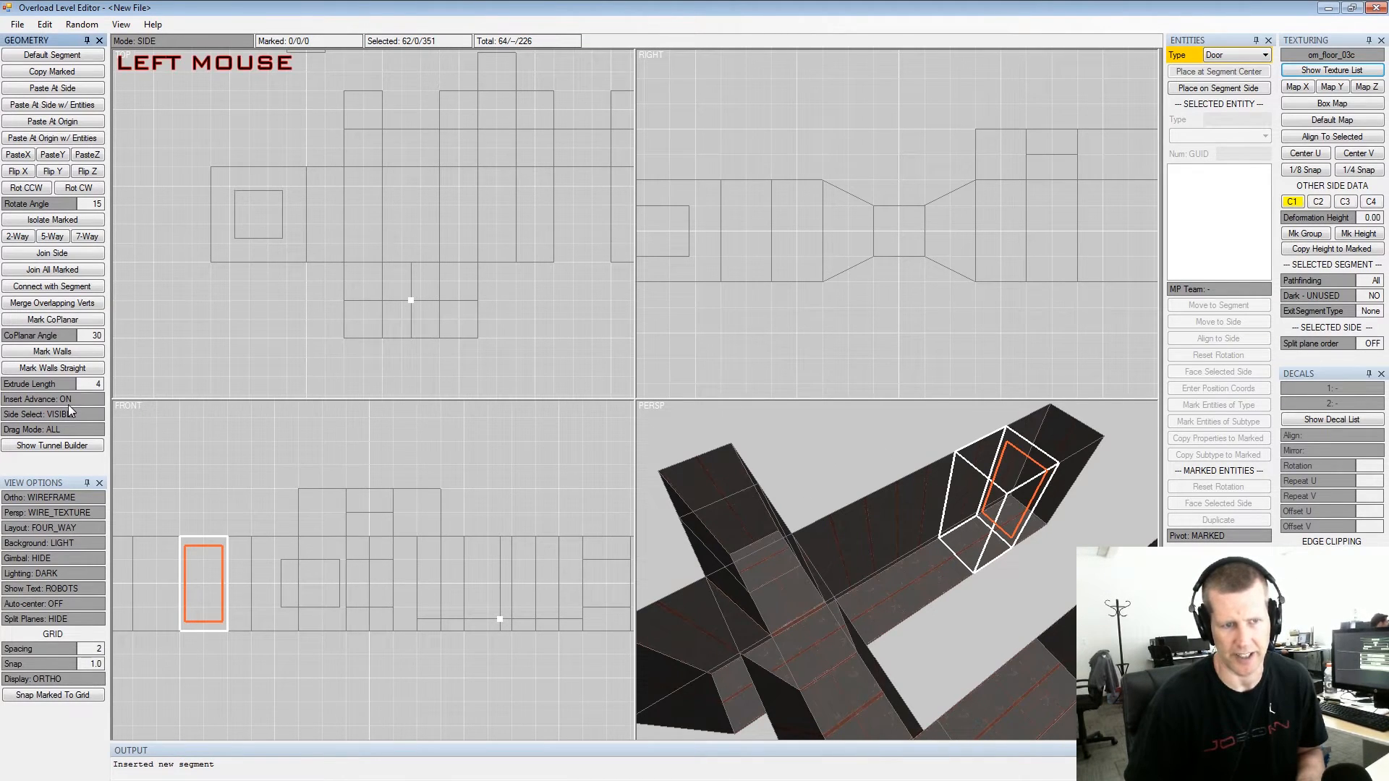
Select several visible sides in the perspective view, finishing with the floor side of a room segment
alt+drag(913, 479, 889, 476)
click(976, 508)
alt+drag(967, 511, 1058, 563)
alt+scroll(1045, 507, down, 3)
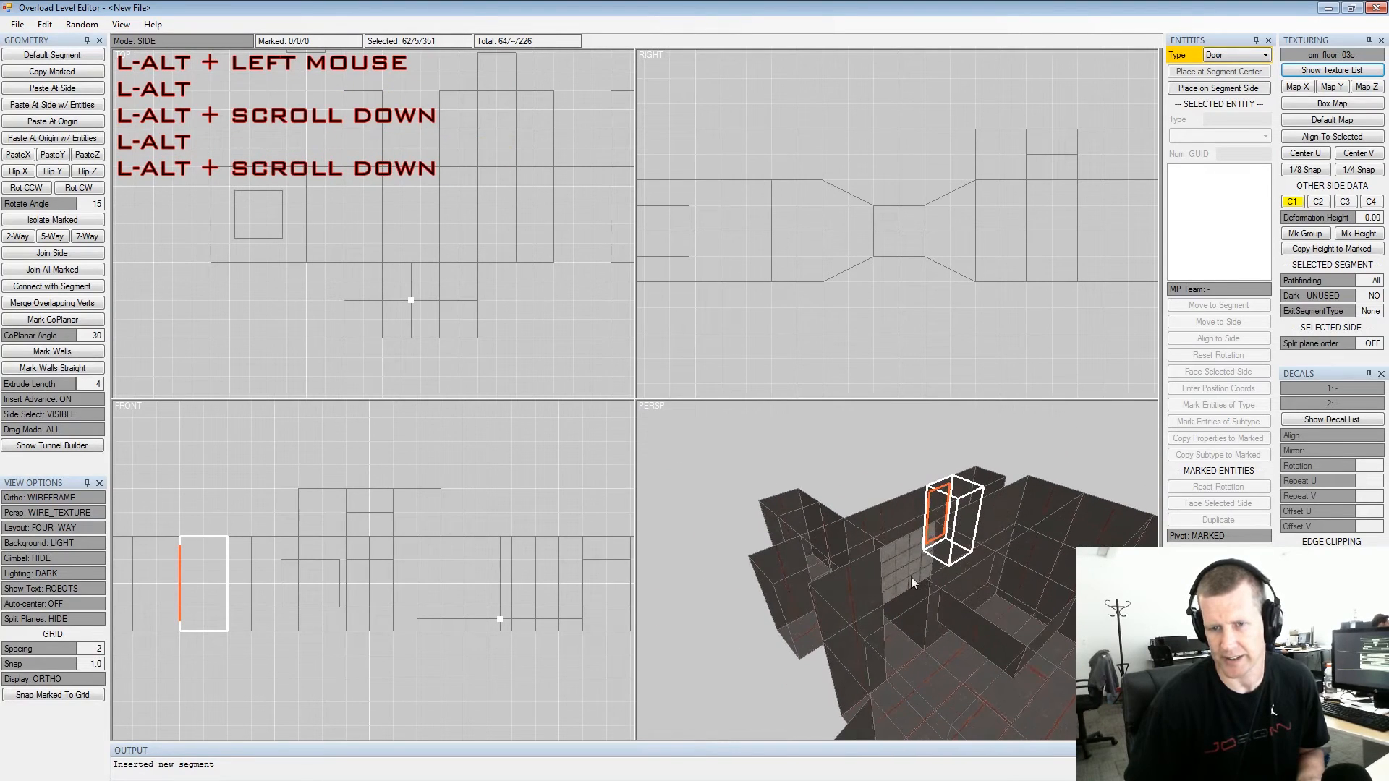
click(912, 578)
click(925, 600)
click(925, 691)
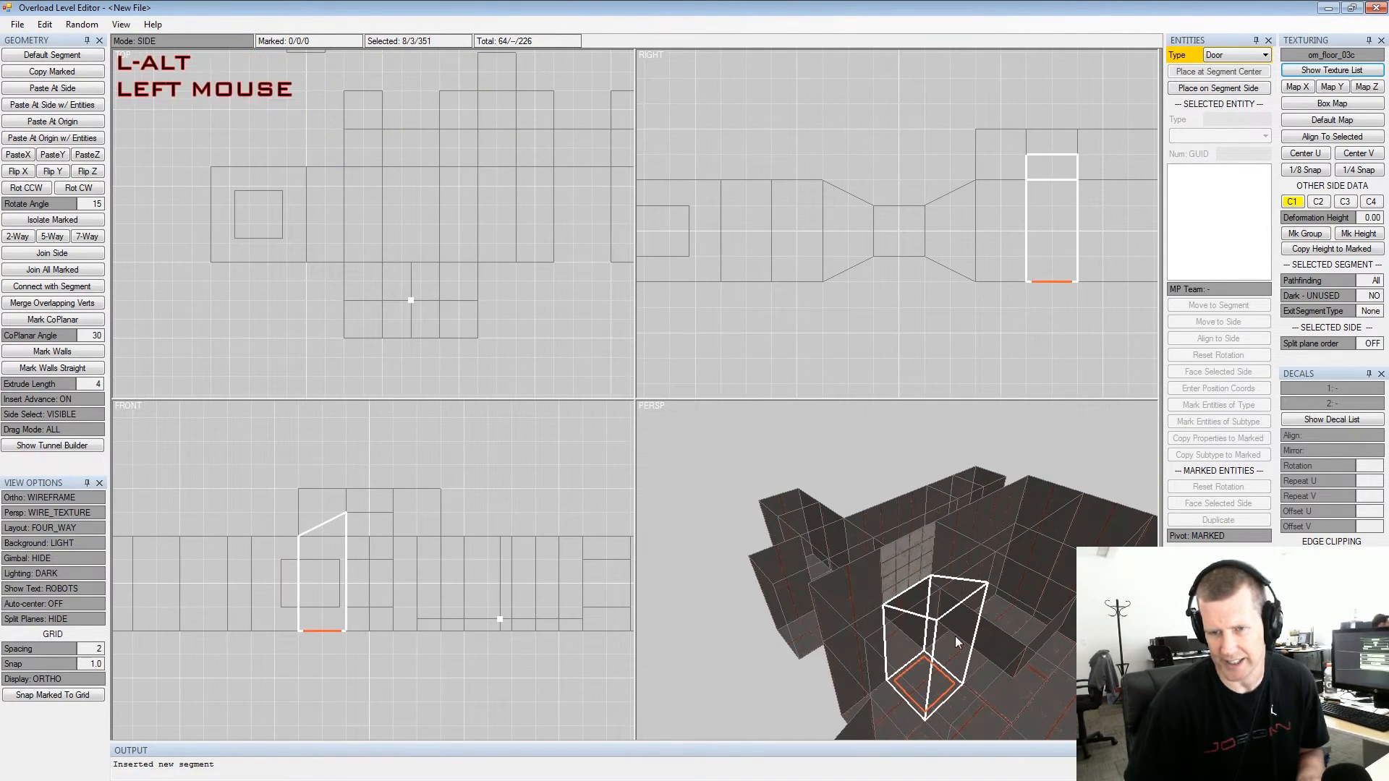
Select more visible sides from other angles, including the outer side of the long sloped upper ring segment
alt+middle_drag(964, 638, 894, 548)
alt+drag(893, 544, 794, 548)
click(827, 593)
click(828, 596)
alt+drag(828, 595, 911, 556)
click(920, 442)
mouse_move(919, 450)
alt+mouse_down()
mouse_move(959, 339)
mouse_move(937, 446)
alt+mouse_up()
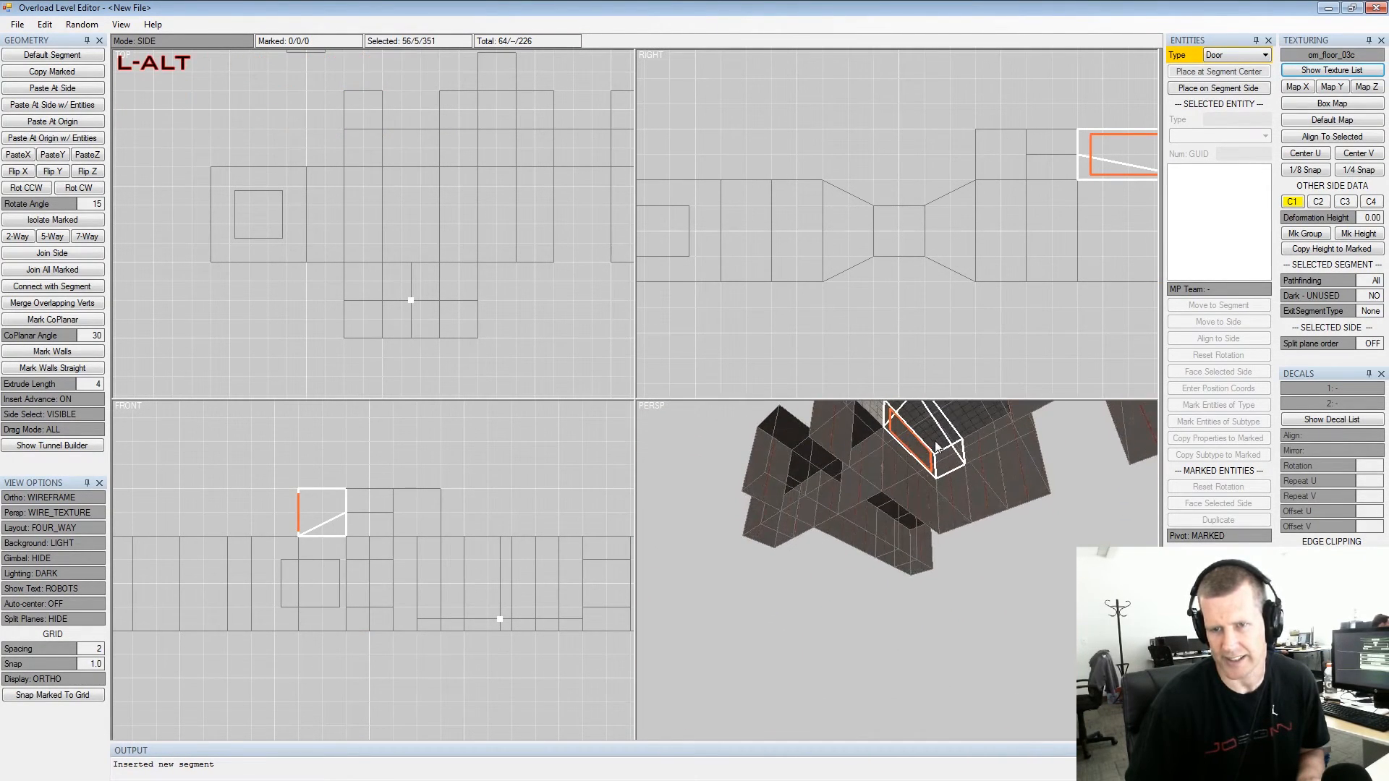
alt+middle_drag(936, 446, 928, 509)
alt+drag(929, 509, 891, 613)
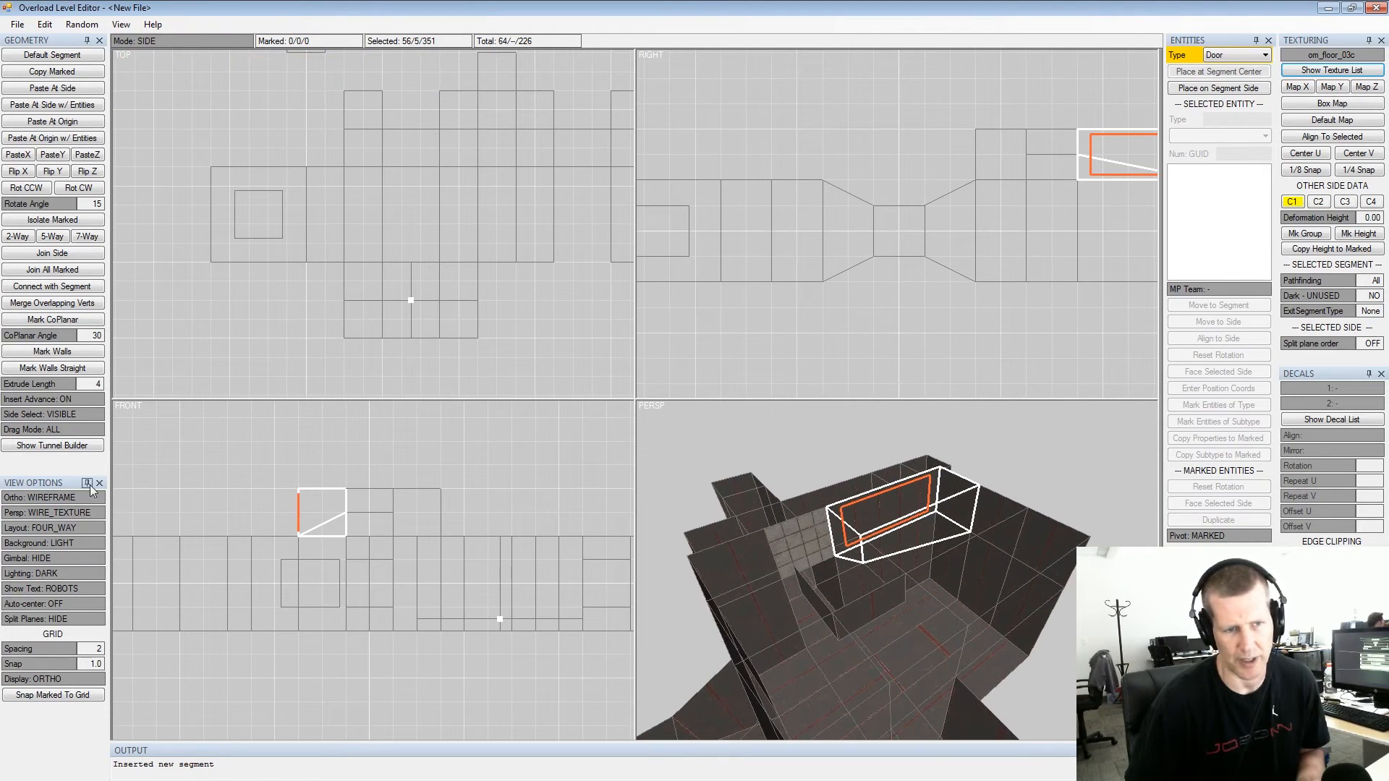
Switch Side Select to SOLID and select solid wall sides around the room, ending on a sloped upper corner segment
alt+drag(751, 474, 886, 497)
click(891, 501)
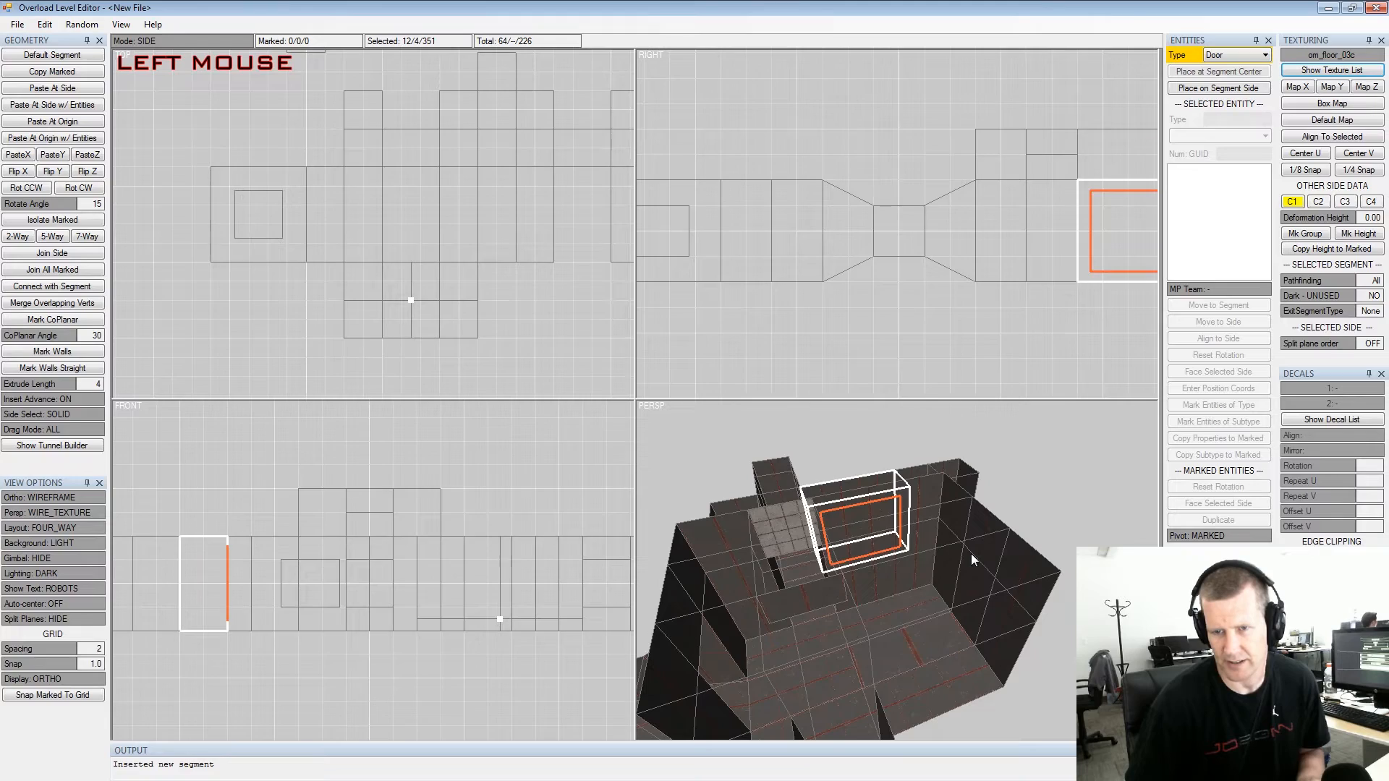
click(971, 554)
alt+drag(947, 563, 995, 537)
click(879, 618)
alt+drag(916, 578, 851, 604)
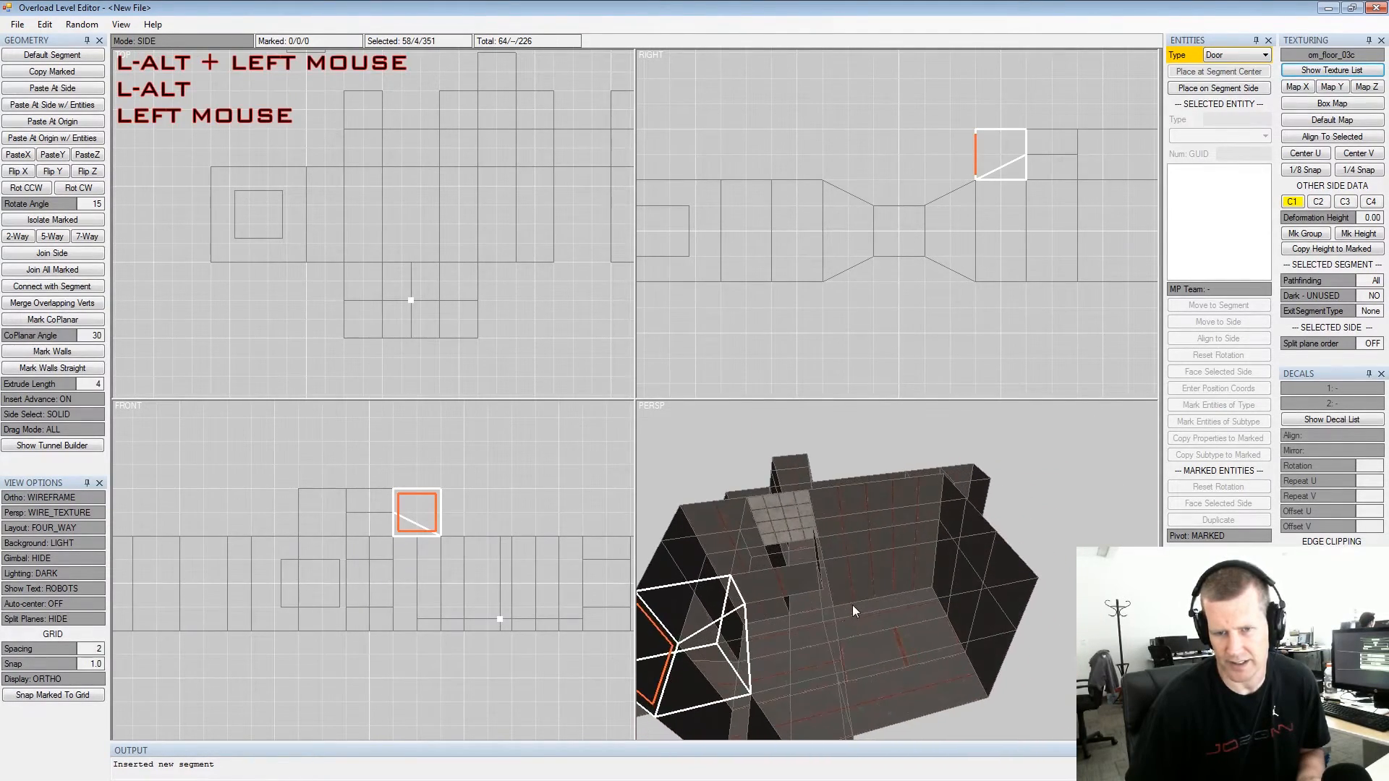
Select the outer wall side of the short sloped upper ring segment with solid side selection
alt+middle_drag(852, 604, 929, 542)
alt+drag(929, 542, 874, 561)
alt+middle_drag(874, 562, 957, 542)
mouse_move(957, 541)
alt+mouse_down()
mouse_move(884, 528)
mouse_move(938, 523)
alt+mouse_up()
alt+middle_drag(939, 521, 935, 546)
alt+scroll(934, 546, down, 3)
alt+drag(933, 546, 870, 567)
click(891, 568)
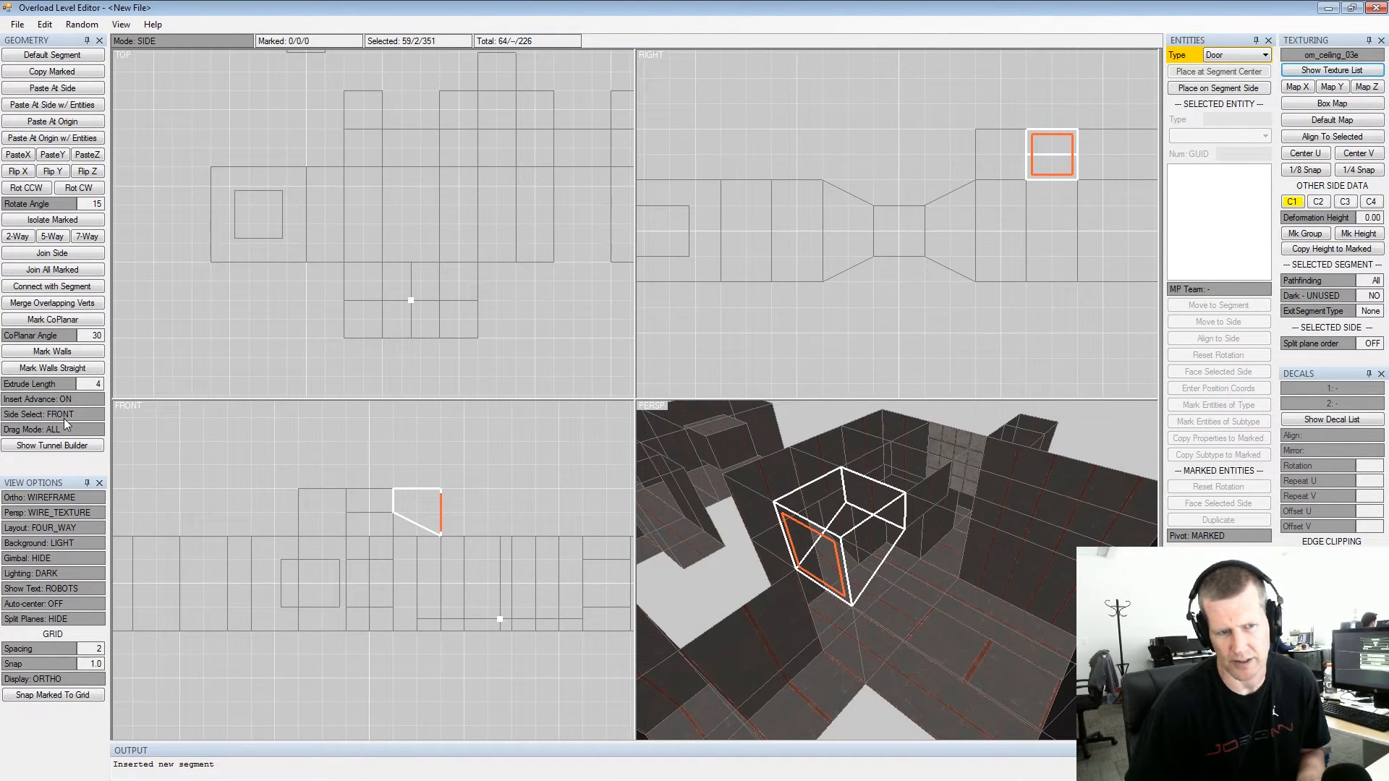
Switch Side Select to FRONT and select front-facing sides of the room segments, including the central floor side
alt+drag(959, 603, 913, 603)
alt+scroll(907, 597, up, 3)
alt+middle_drag(908, 597, 915, 570)
alt+scroll(915, 570, down, 2)
alt+drag(914, 570, 904, 574)
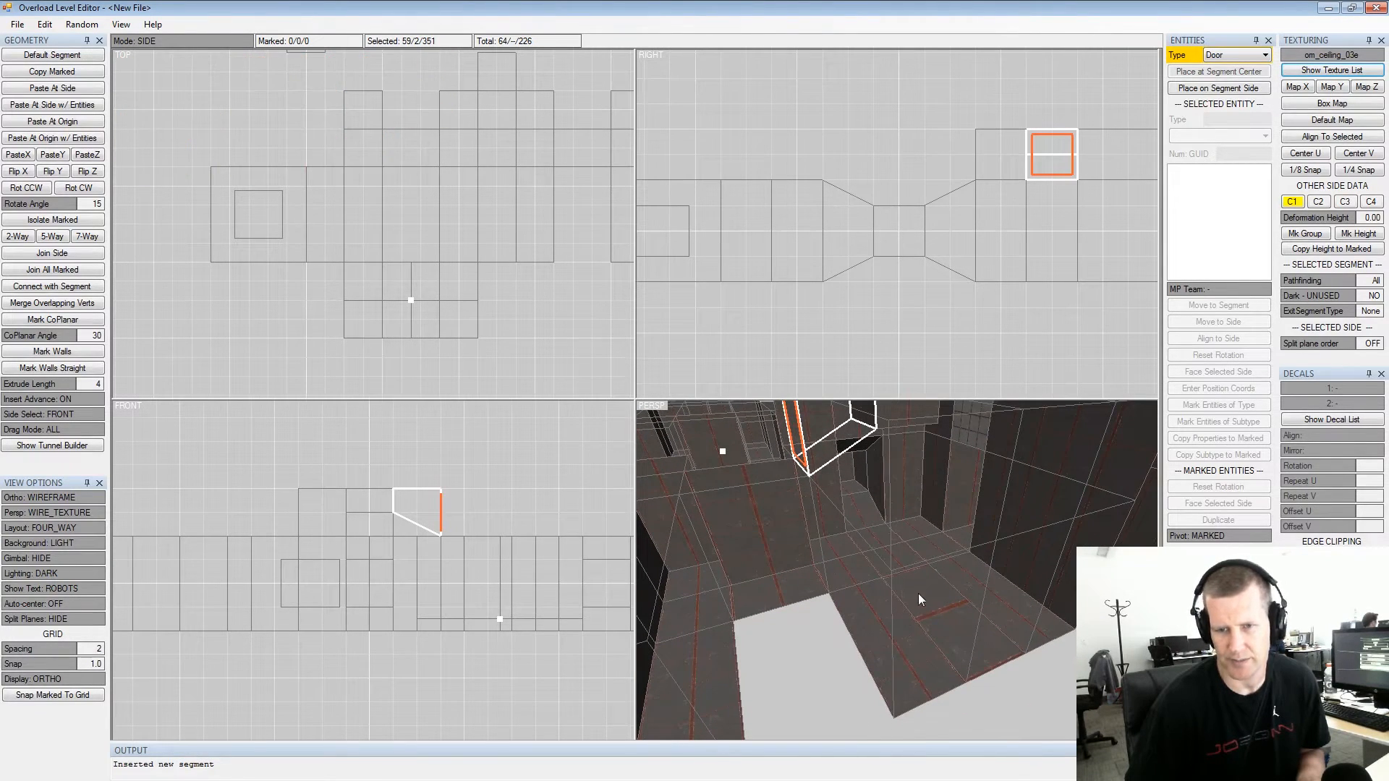
alt+drag(924, 565, 912, 606)
click(895, 640)
key(x)
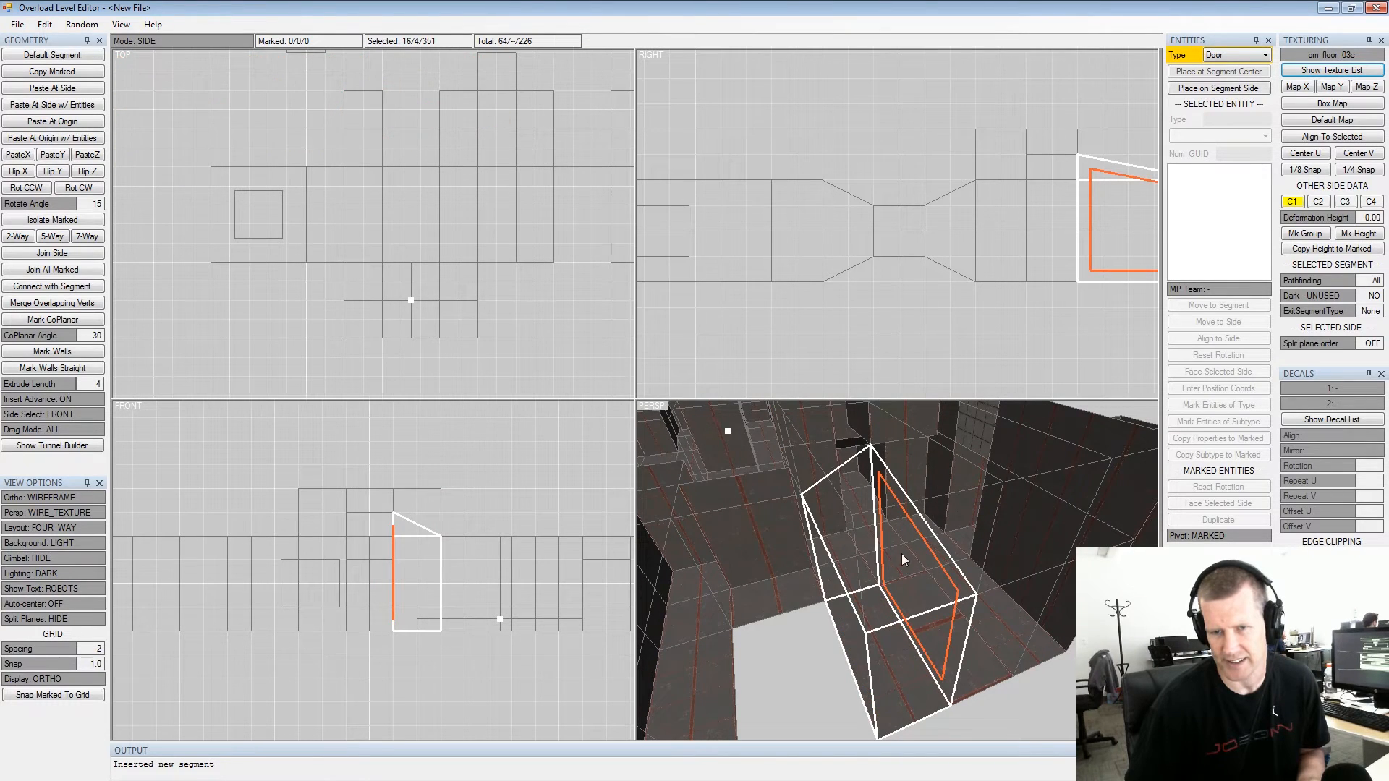
click(952, 625)
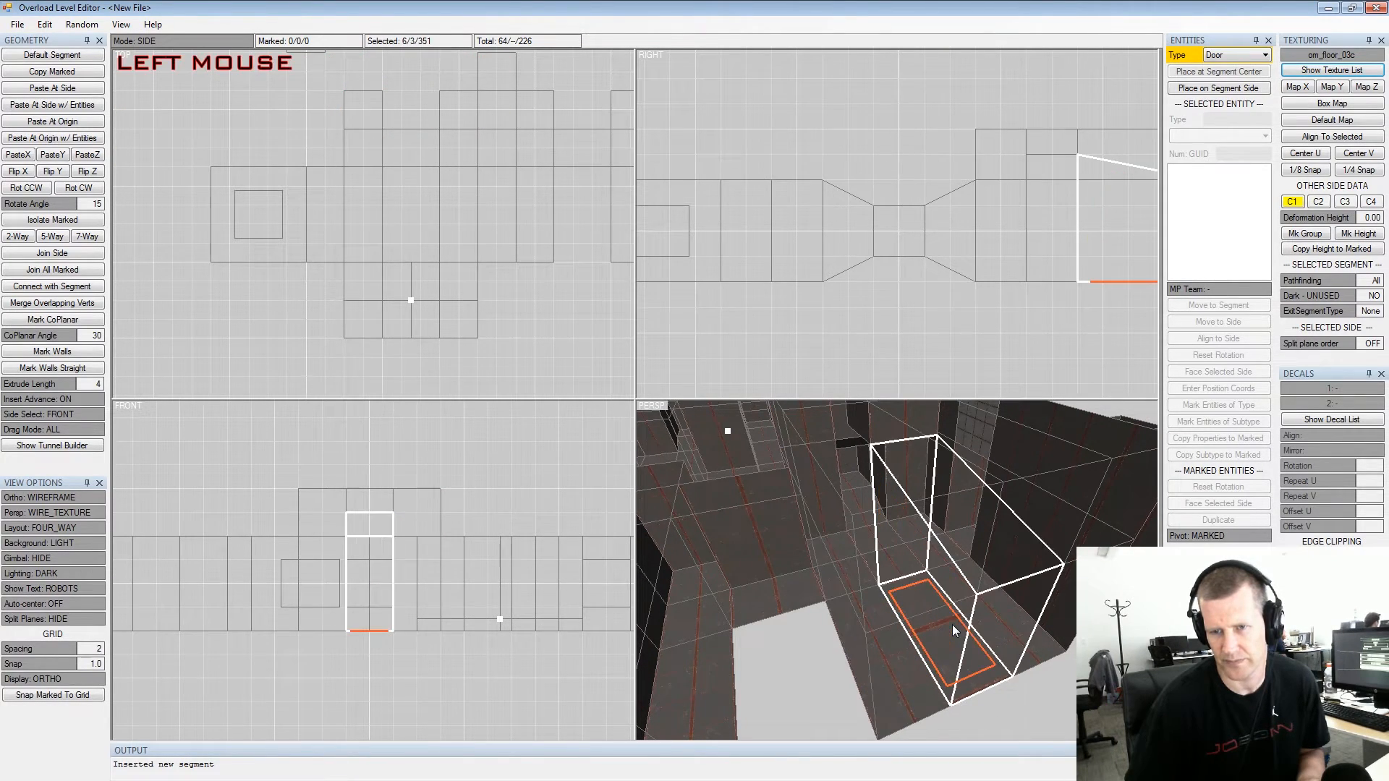
Pick front-facing sides at several different spots inside the room
click(954, 550)
click(909, 547)
mouse_move(917, 540)
alt+mouse_down()
mouse_move(888, 547)
mouse_move(909, 553)
mouse_move(896, 559)
mouse_move(852, 547)
mouse_move(984, 524)
mouse_move(915, 539)
alt+mouse_up()
click(924, 555)
click(823, 536)
click(823, 537)
click(917, 575)
Cycle through the overlapping front-facing sides at one spot, ending on a small floor side
click(922, 528)
click(921, 527)
click(920, 529)
click(921, 528)
click(921, 533)
click(921, 533)
click(921, 533)
click(921, 532)
click(921, 533)
click(921, 533)
click(921, 532)
click(921, 533)
click(921, 533)
click(920, 533)
click(921, 533)
click(922, 533)
click(920, 532)
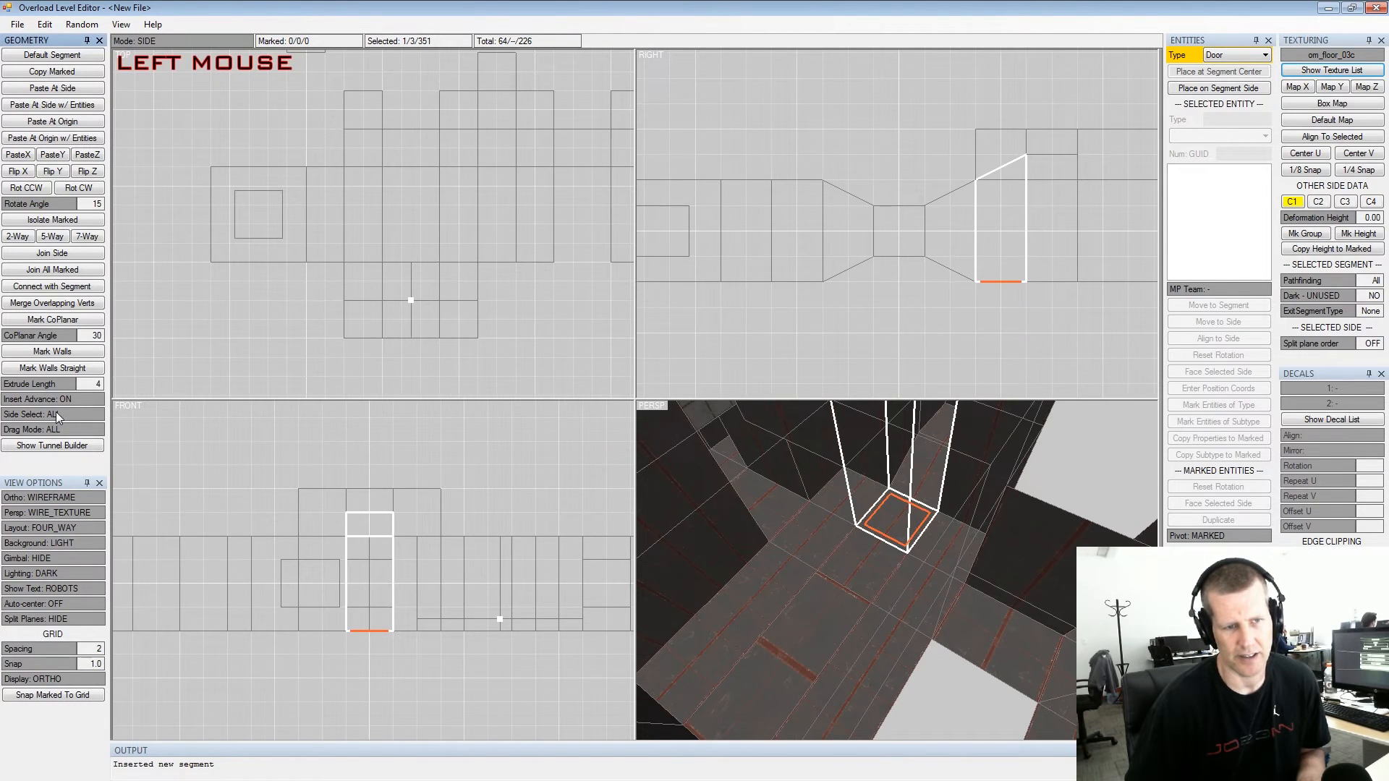
Switch Side Select to ALL and cycle through every overlapping side above one spot of the room's floor
alt+drag(826, 547, 940, 533)
click(900, 570)
click(900, 570)
click(900, 569)
click(900, 570)
click(901, 570)
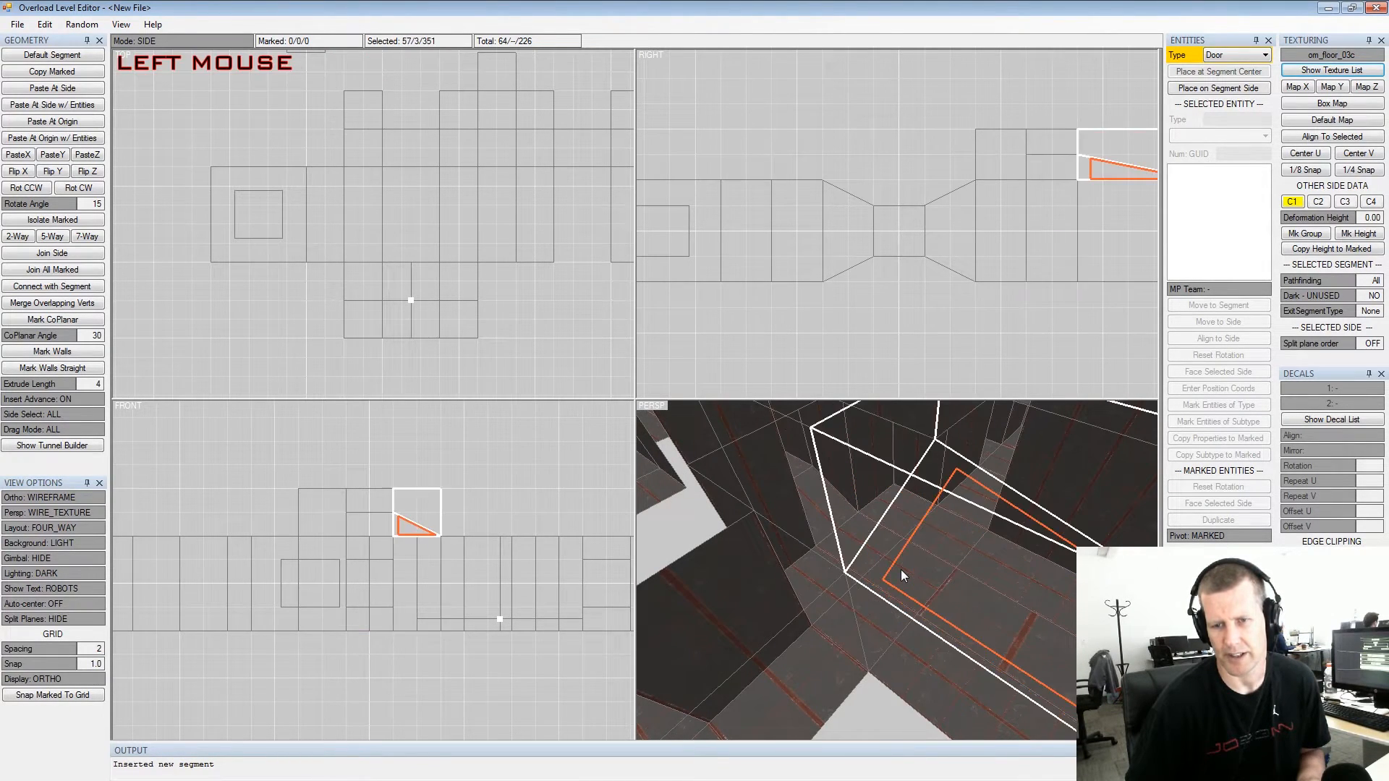
click(901, 570)
click(900, 570)
click(901, 570)
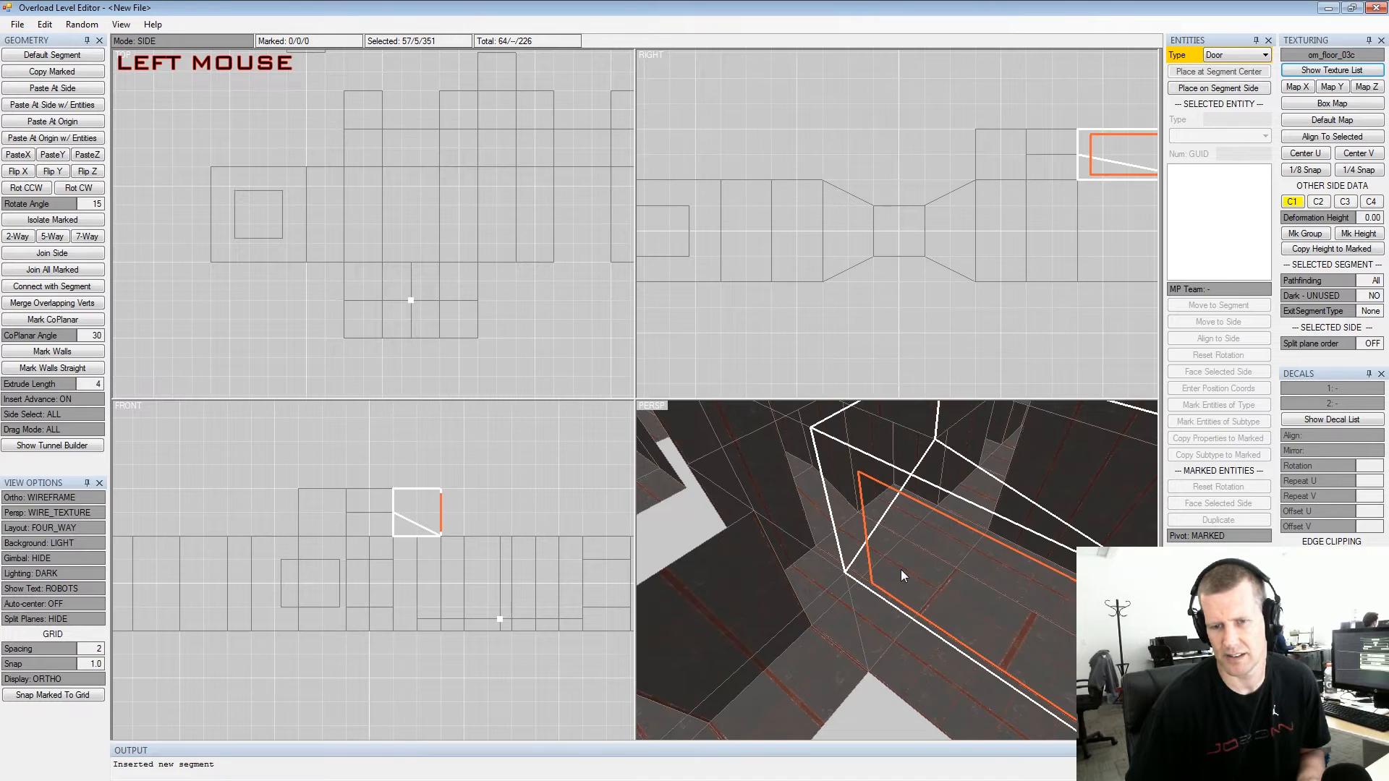
Look down the corridor from outside the room and cycle through its overlapping sides to the central column segment
alt+scroll(903, 566, down, 3)
alt+drag(905, 561, 967, 495)
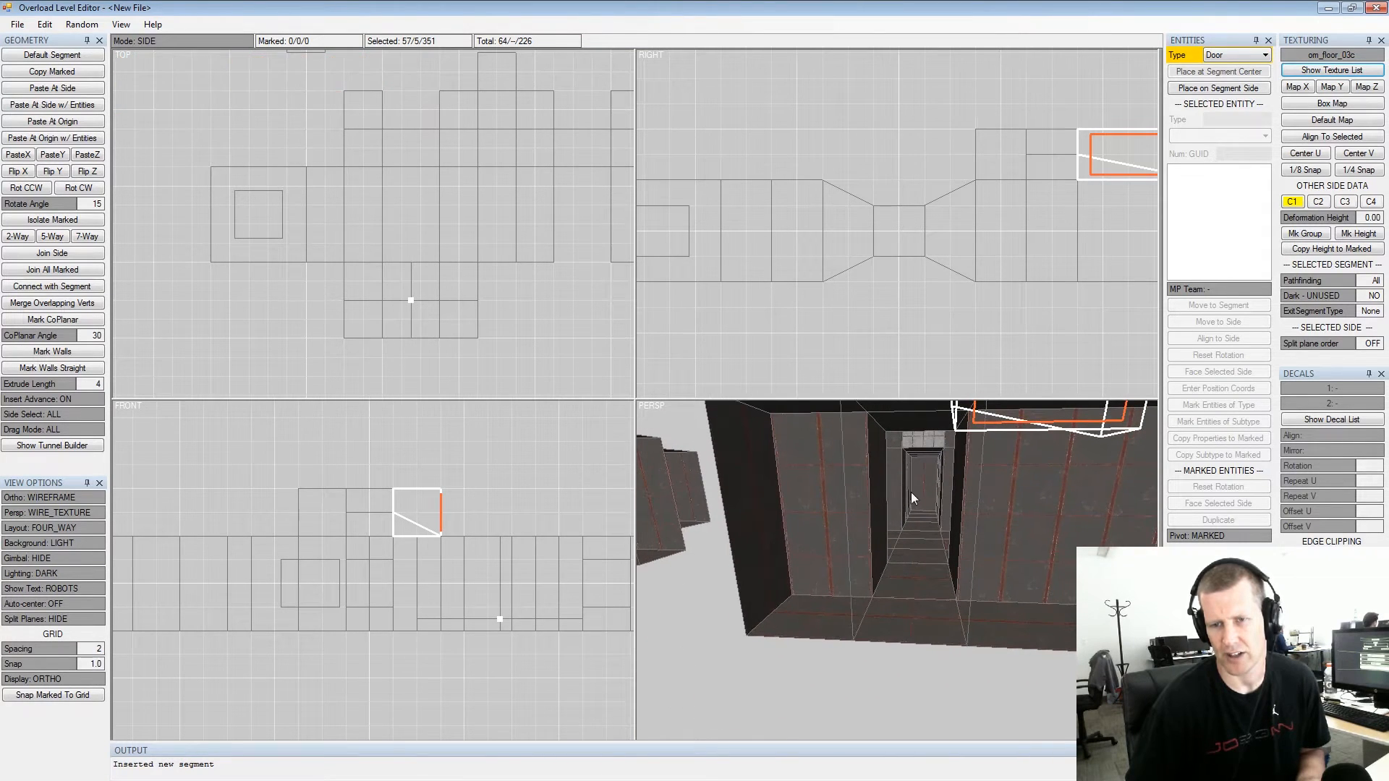
click(912, 524)
click(911, 524)
click(911, 525)
click(911, 524)
click(911, 523)
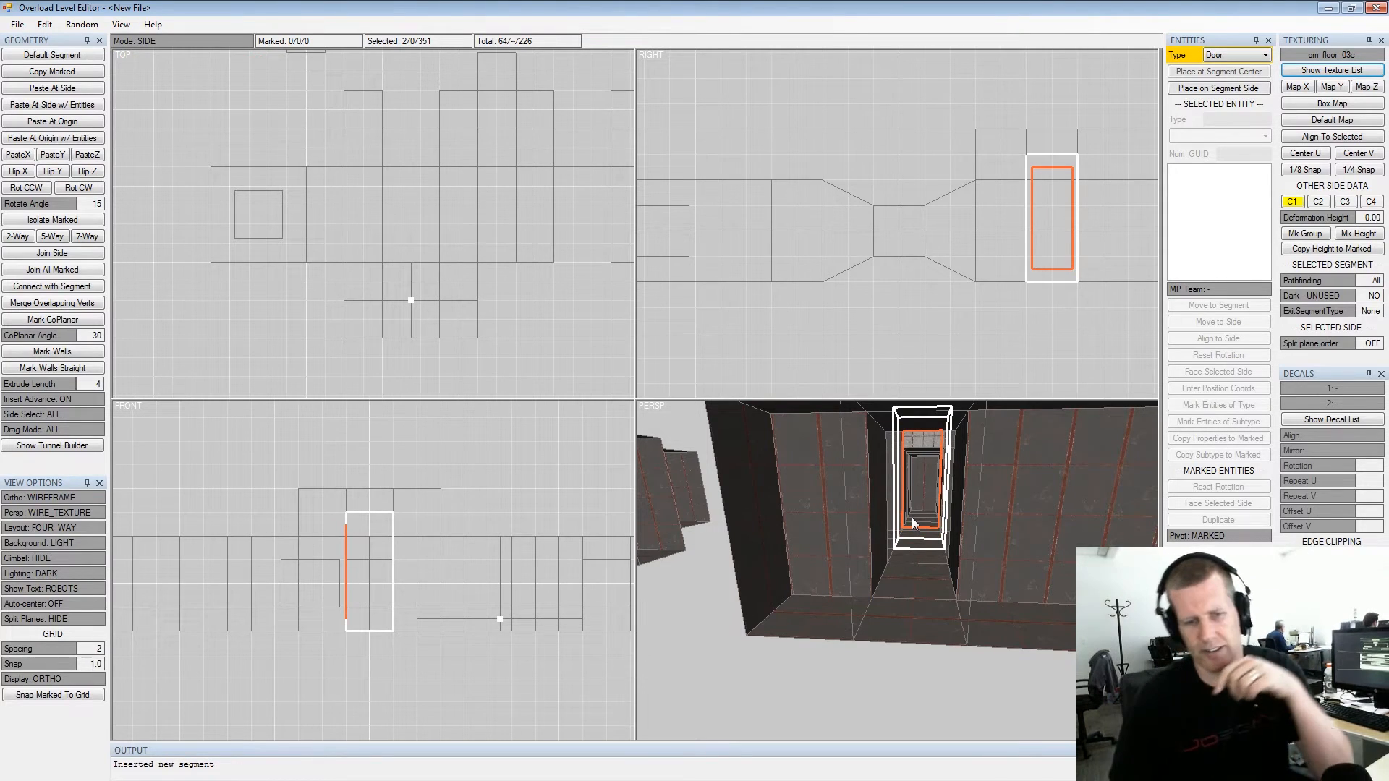
Keep cycling through the sides at the far end of the corridor until the thin segment's neighbouring side is selected
click(921, 508)
click(921, 507)
click(922, 510)
click(924, 513)
click(920, 508)
click(921, 508)
click(922, 508)
click(921, 507)
click(921, 507)
click(922, 507)
click(922, 509)
click(921, 510)
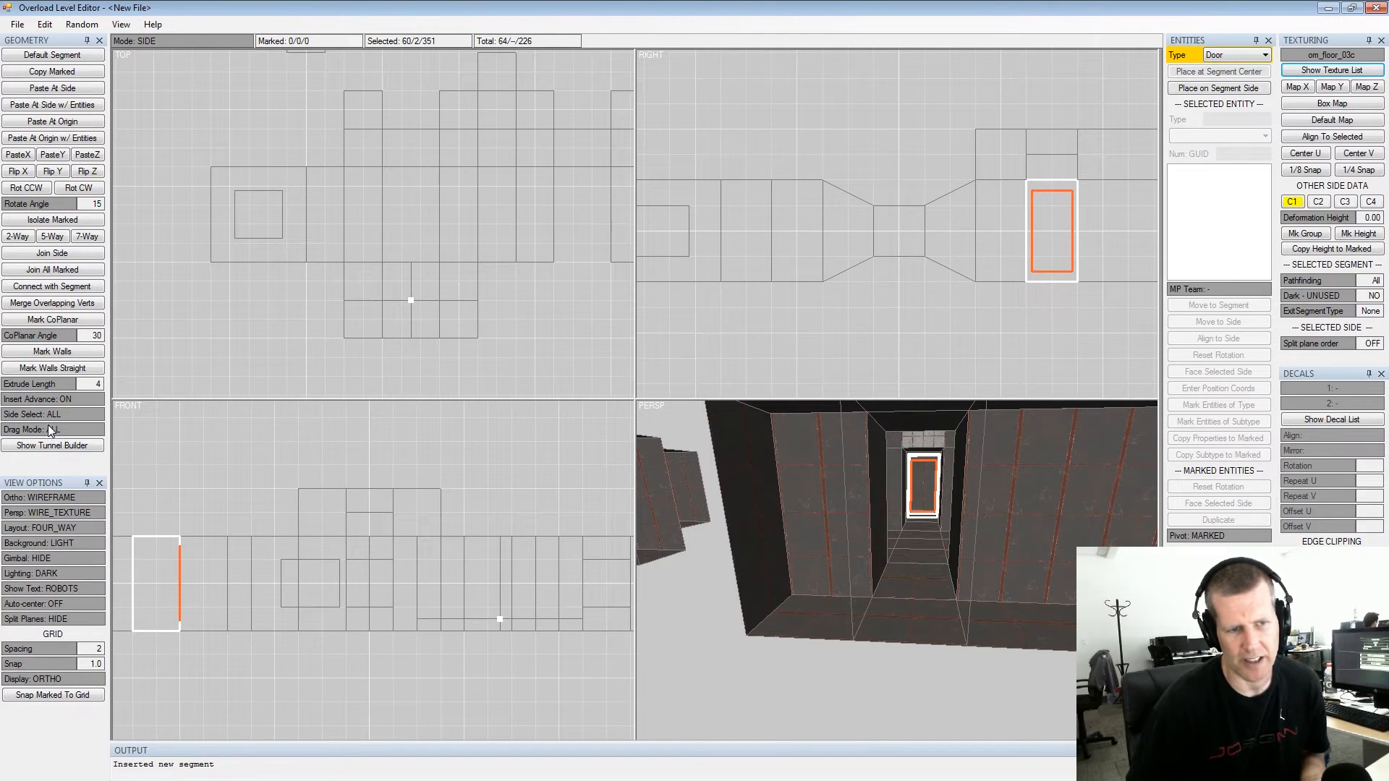
Return Side Select to VISIBLE, then open the Tunnel Builder, narrow its window and place it over the viewports
alt+drag(787, 454, 851, 512)
alt+middle_drag(848, 510, 850, 518)
alt+scroll(850, 518, down, 2)
alt+drag(849, 517, 949, 514)
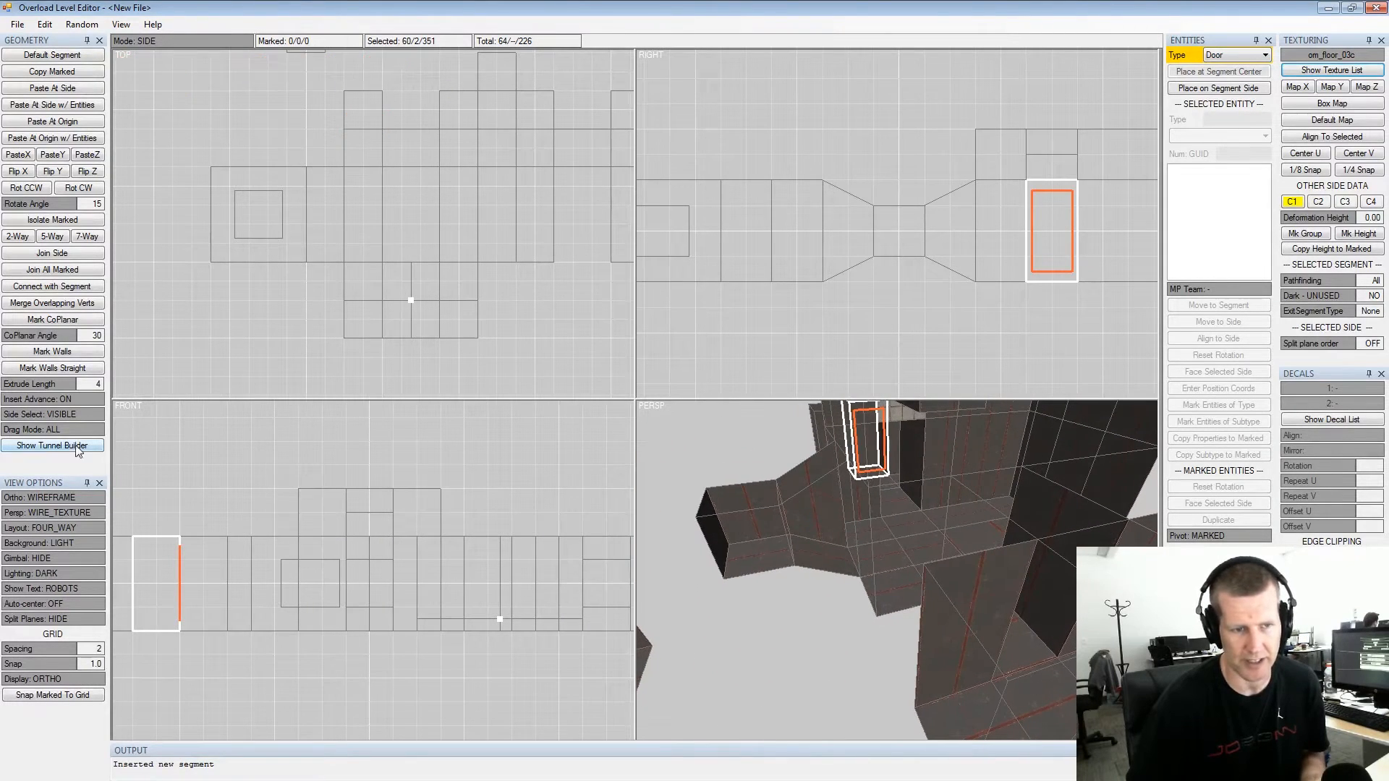
click(73, 447)
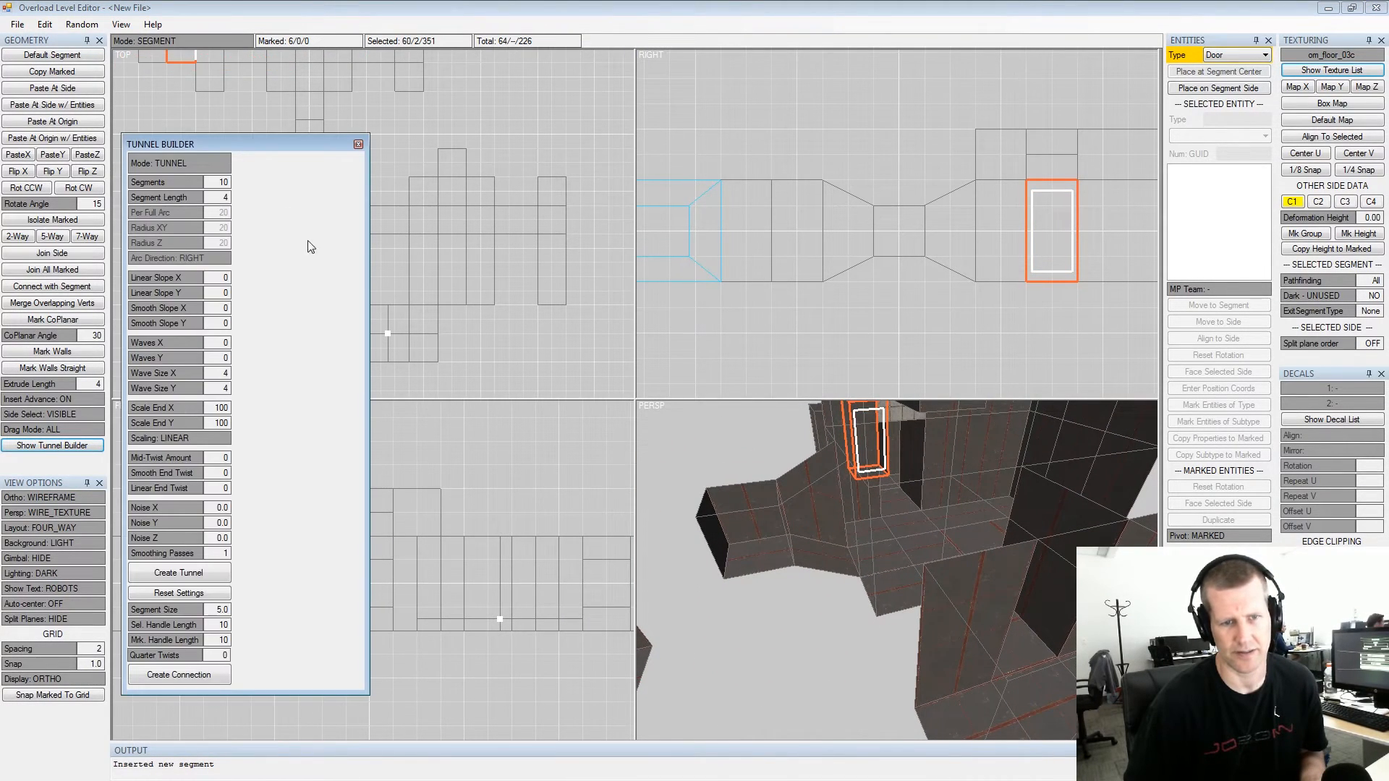
drag(365, 277, 237, 272)
drag(159, 150, 385, 178)
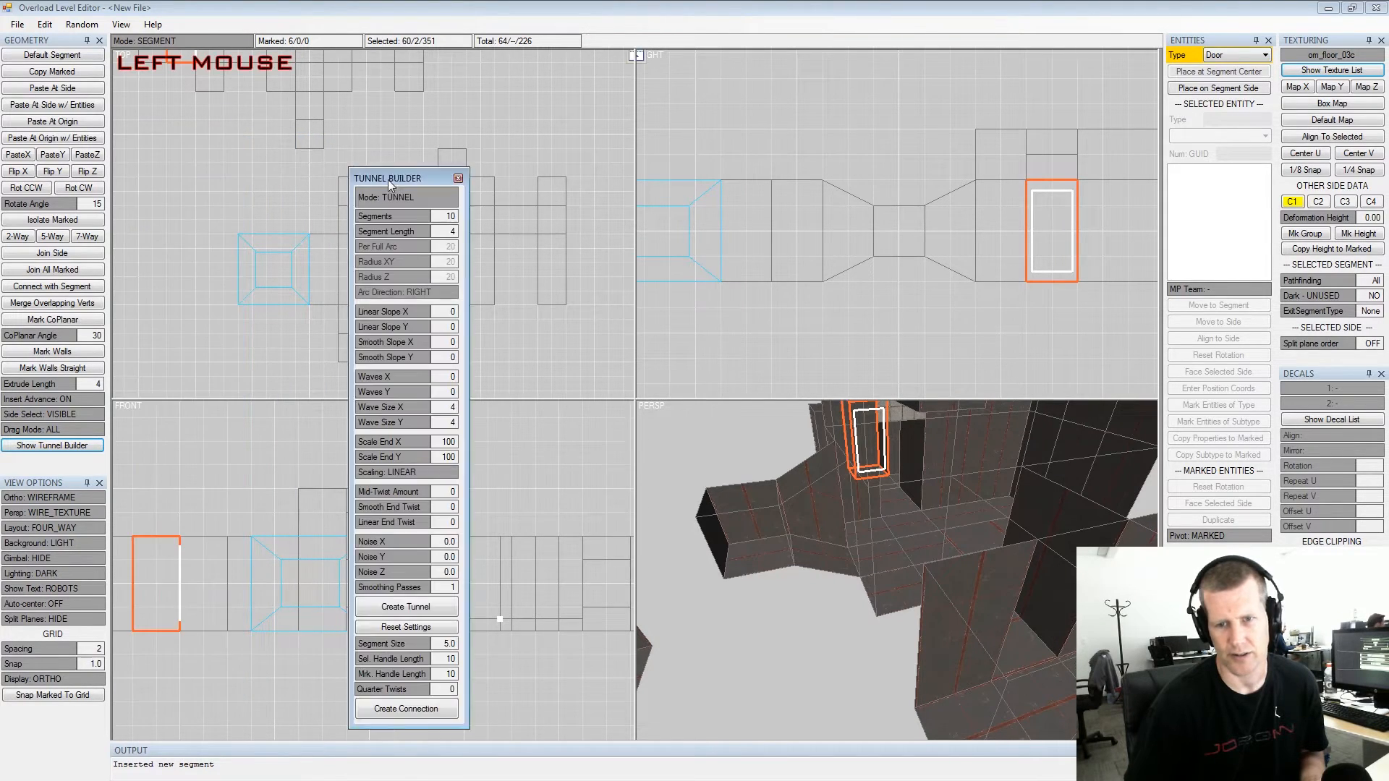
Select the wall side at the open end of the corridor and mark it in side mode
alt+drag(900, 482, 1023, 487)
alt+scroll(955, 498, down, 3)
mouse_move(1023, 488)
alt+middle_down()
mouse_move(956, 499)
mouse_move(997, 483)
alt+middle_up()
alt+drag(997, 484, 871, 488)
mouse_move(891, 510)
alt+mouse_down()
mouse_move(948, 535)
mouse_move(982, 526)
mouse_move(896, 522)
alt+mouse_up()
alt+middle_drag(896, 522, 917, 573)
alt+drag(916, 572, 904, 532)
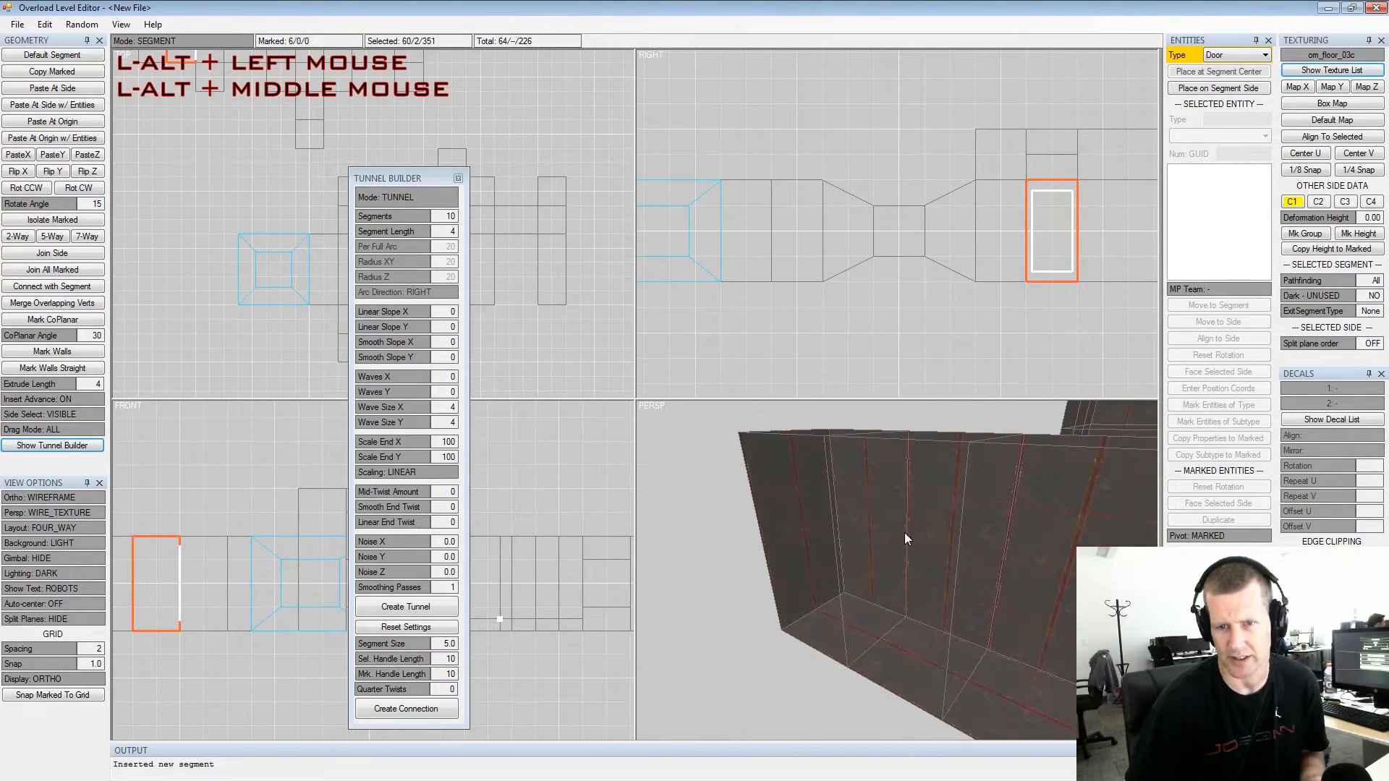
double_click(806, 545)
click(806, 546)
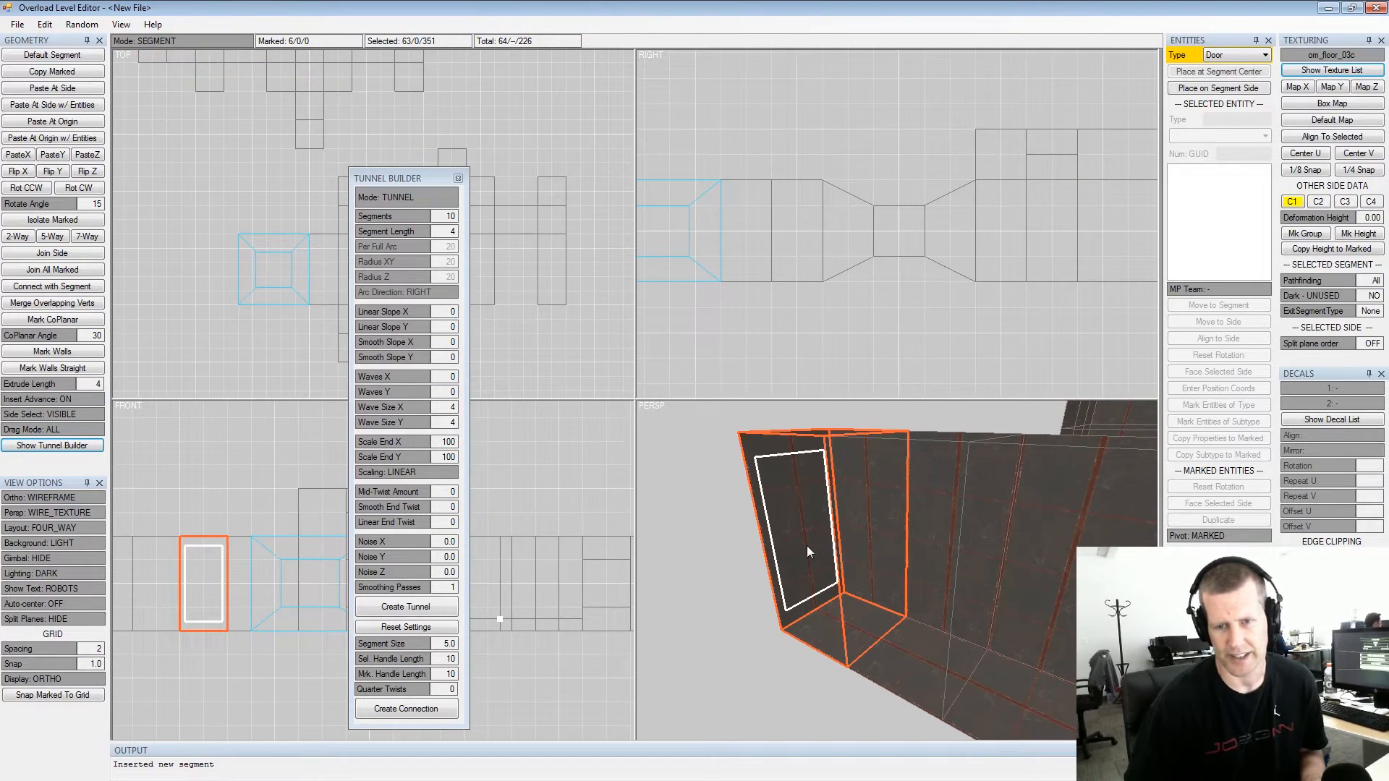
key(Tab)
key(space)
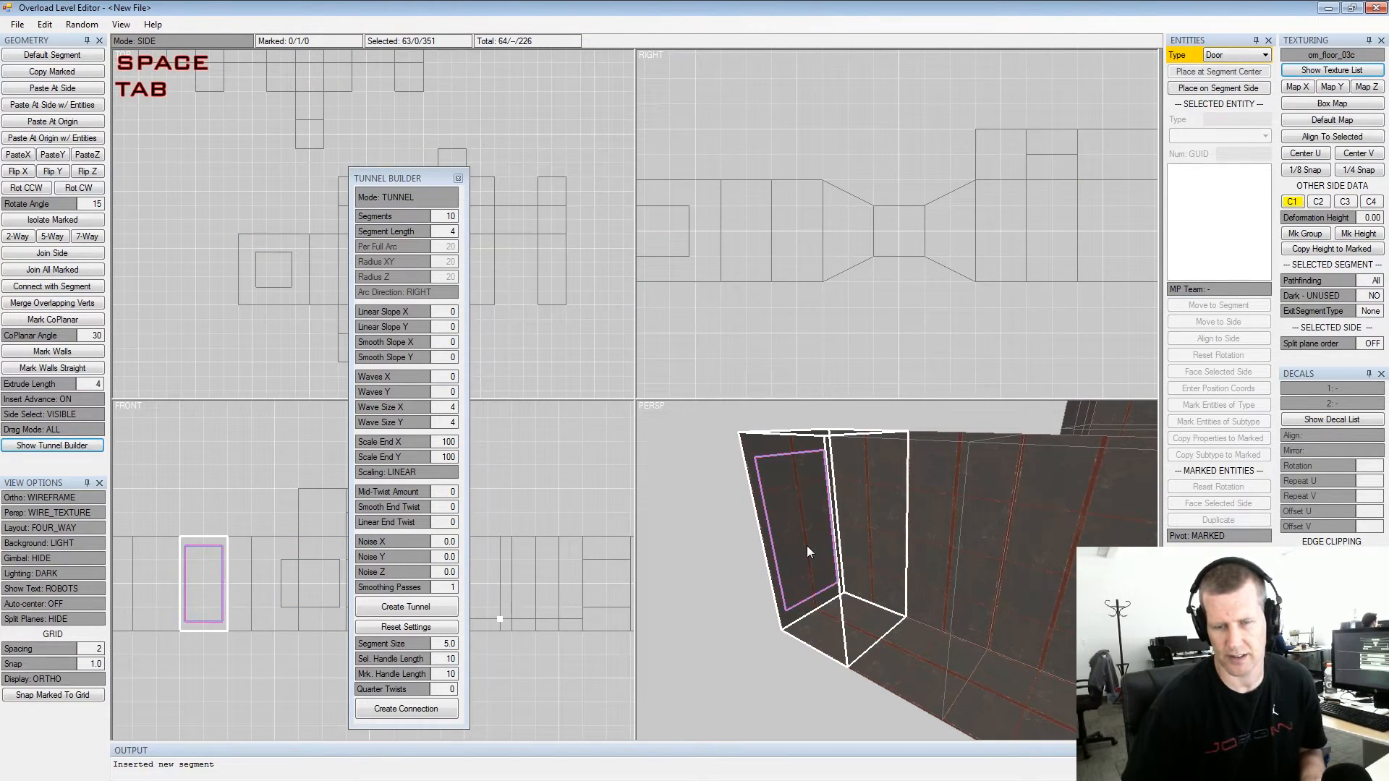
Try a straight tunnel of 10 segments with segment length 4 from the marked side, then undo it
alt+drag(806, 546, 881, 528)
alt+middle_drag(881, 528, 948, 589)
alt+drag(948, 589, 850, 552)
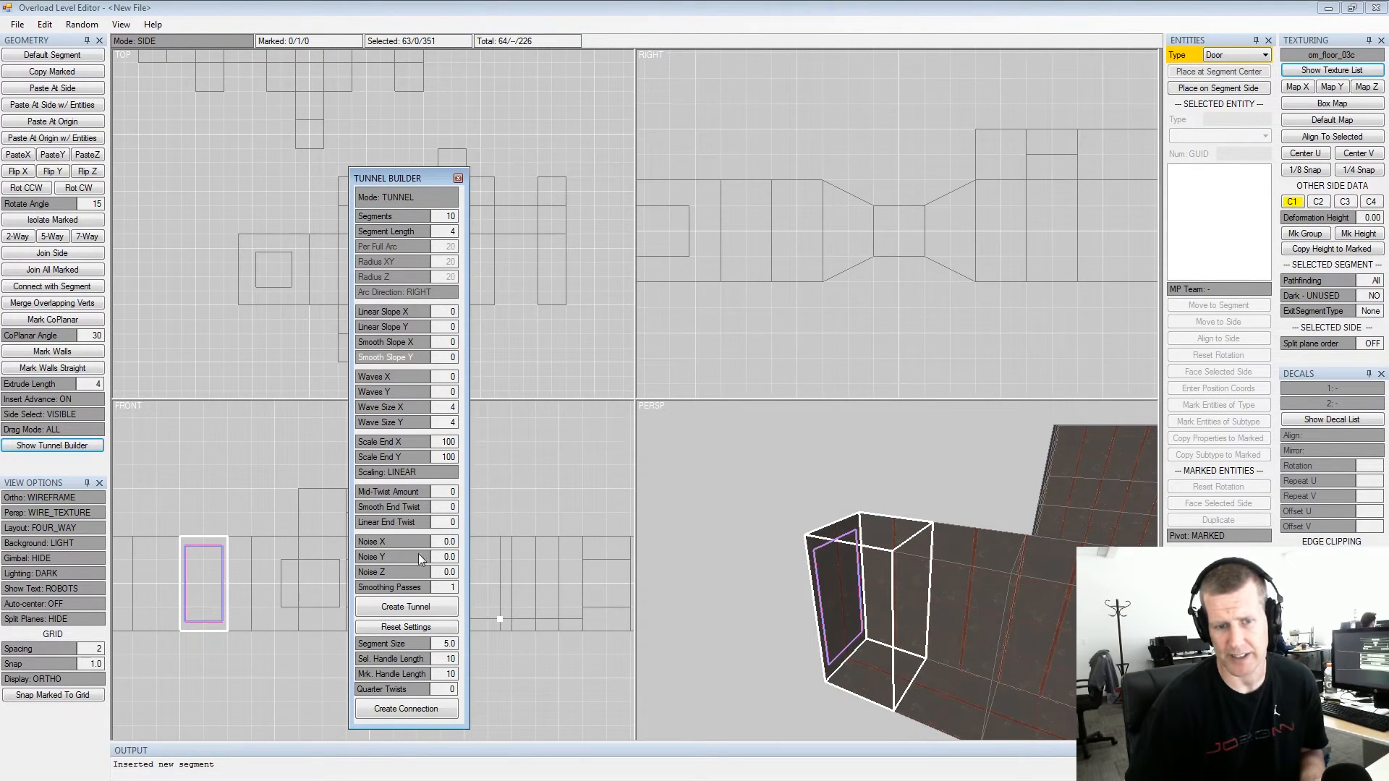
click(411, 606)
alt+drag(879, 598, 958, 535)
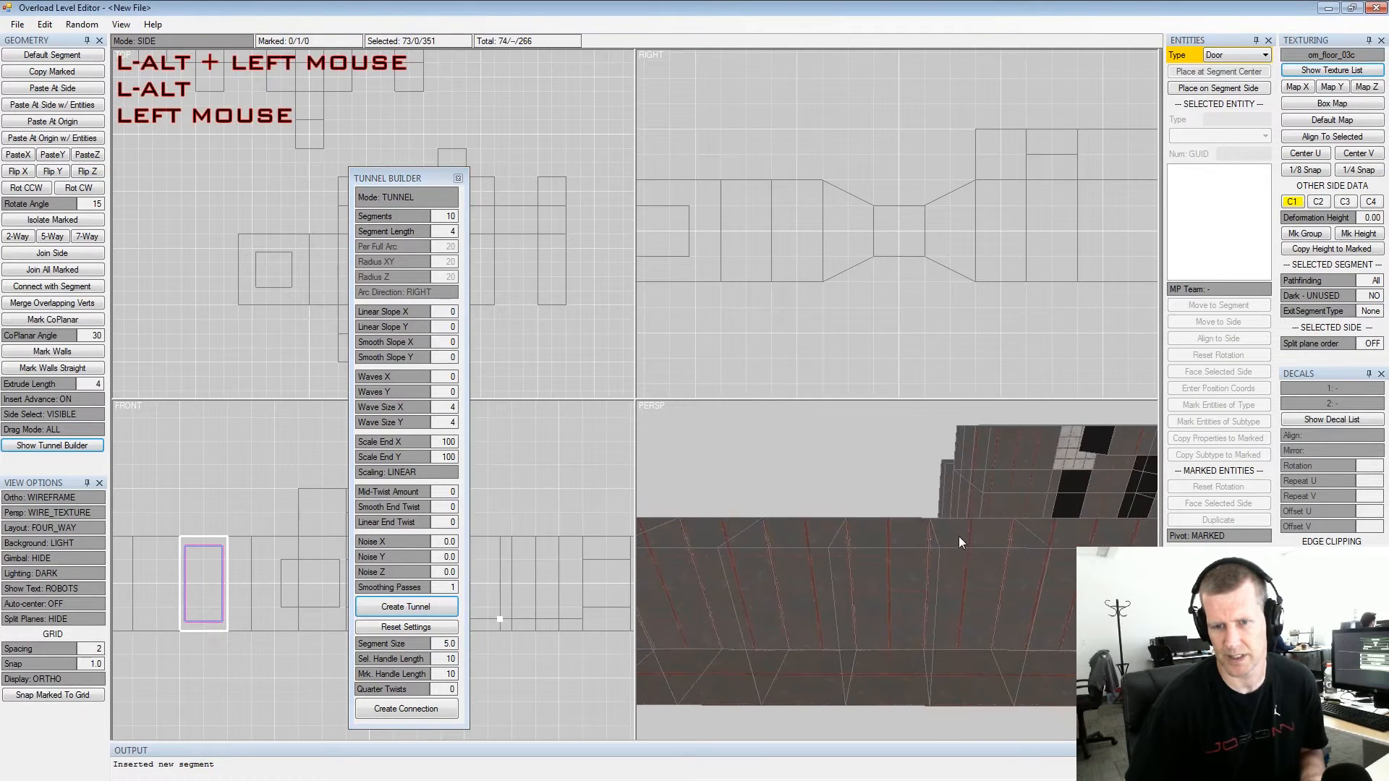
alt+middle_drag(959, 536, 994, 448)
alt+scroll(872, 468, down, 3)
ctrl+click(873, 467)
key(ctrl+z)
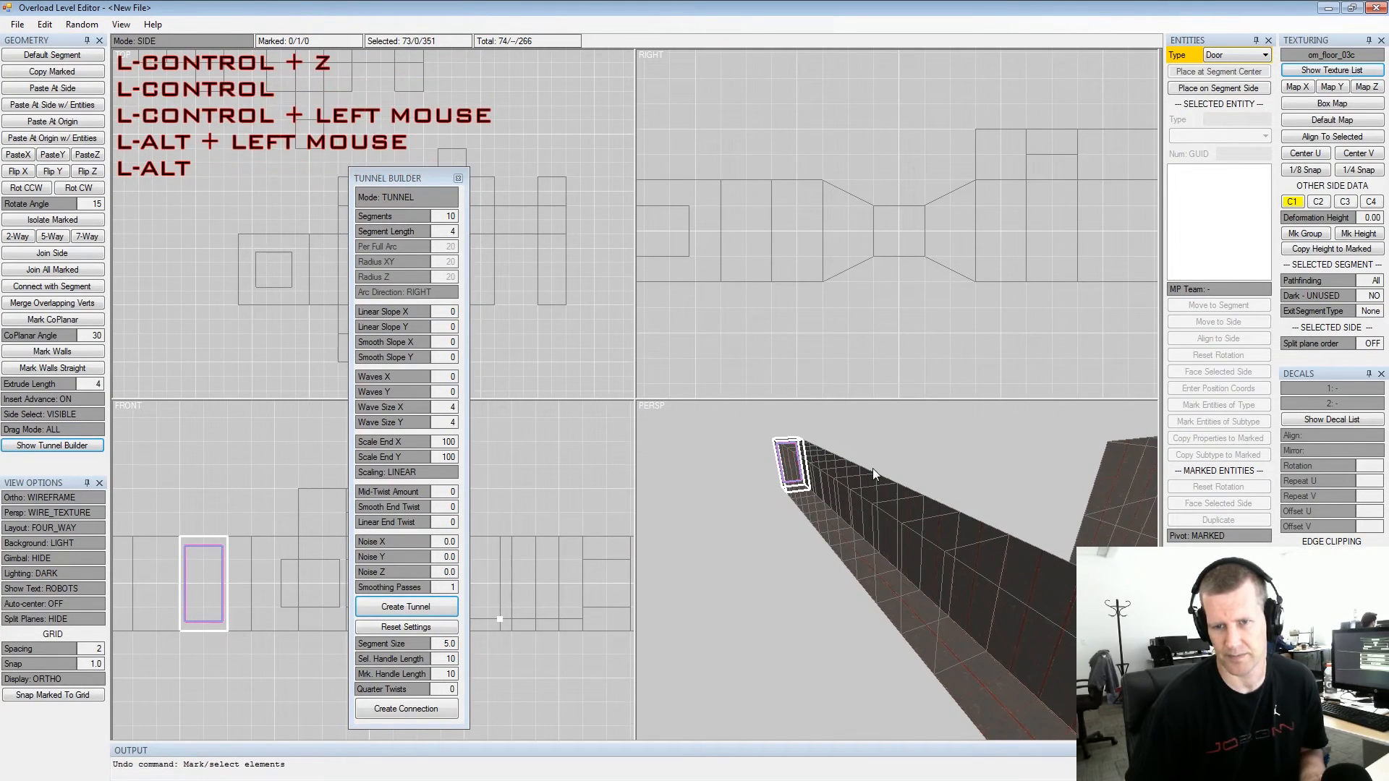
alt+drag(873, 467, 900, 510)
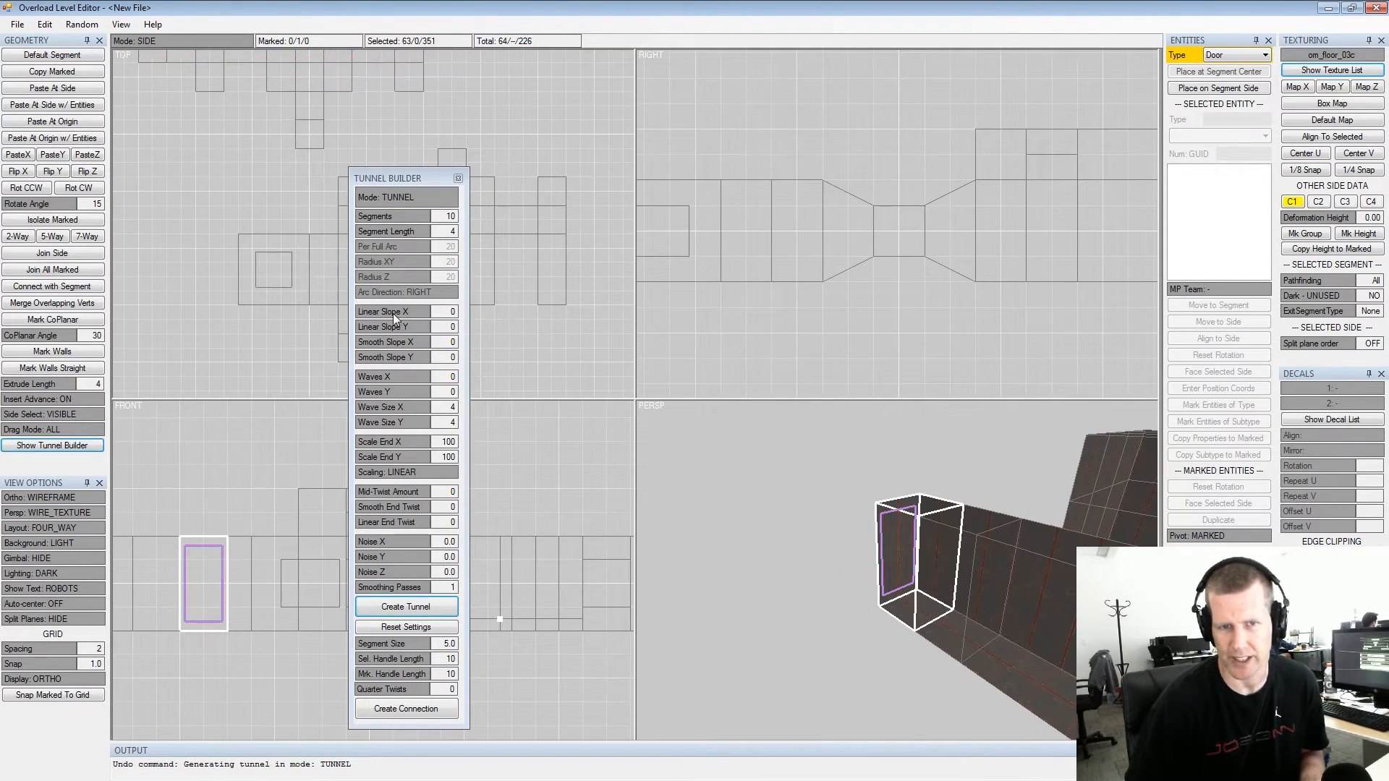
Try a tunnel with Linear Slope X set to 41 from the marked side, then undo it
drag(394, 313, 461, 317)
drag(604, 312, 727, 324)
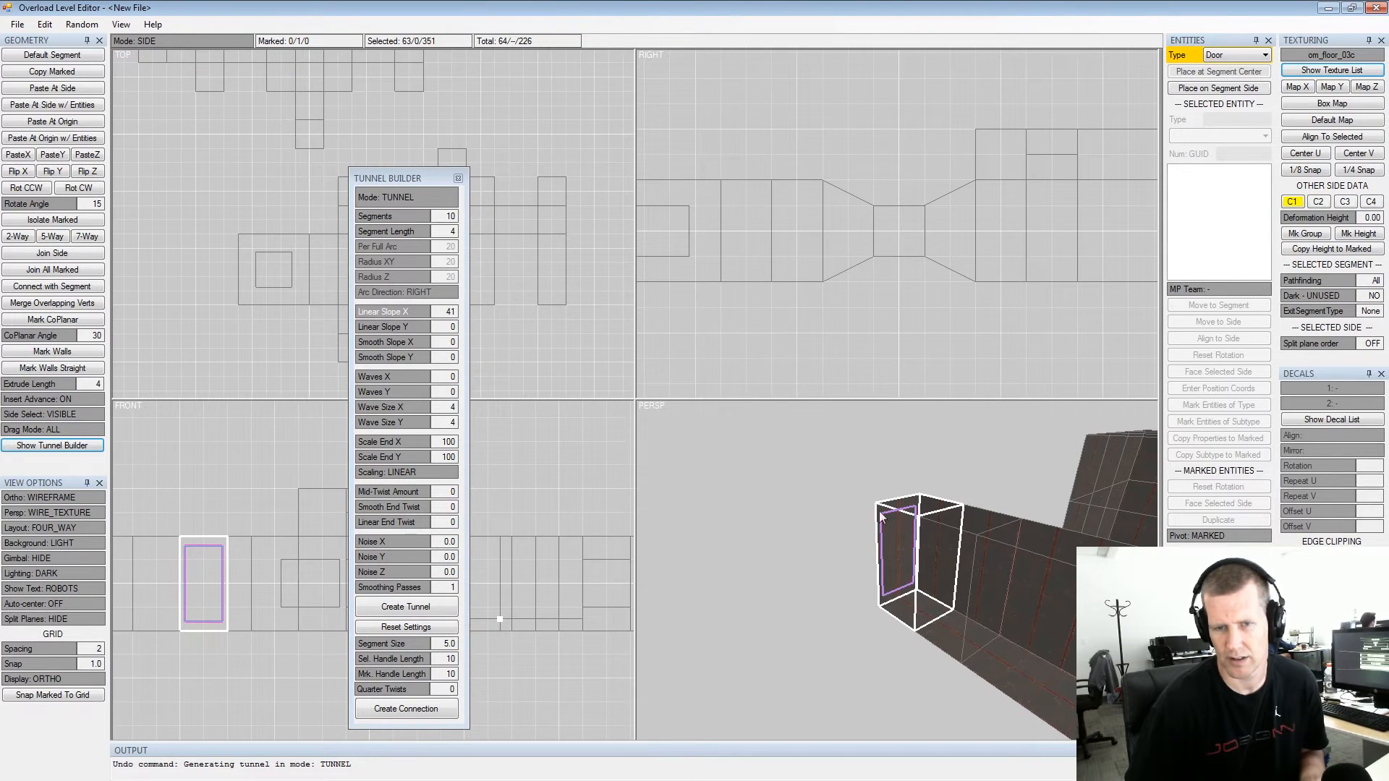
click(410, 606)
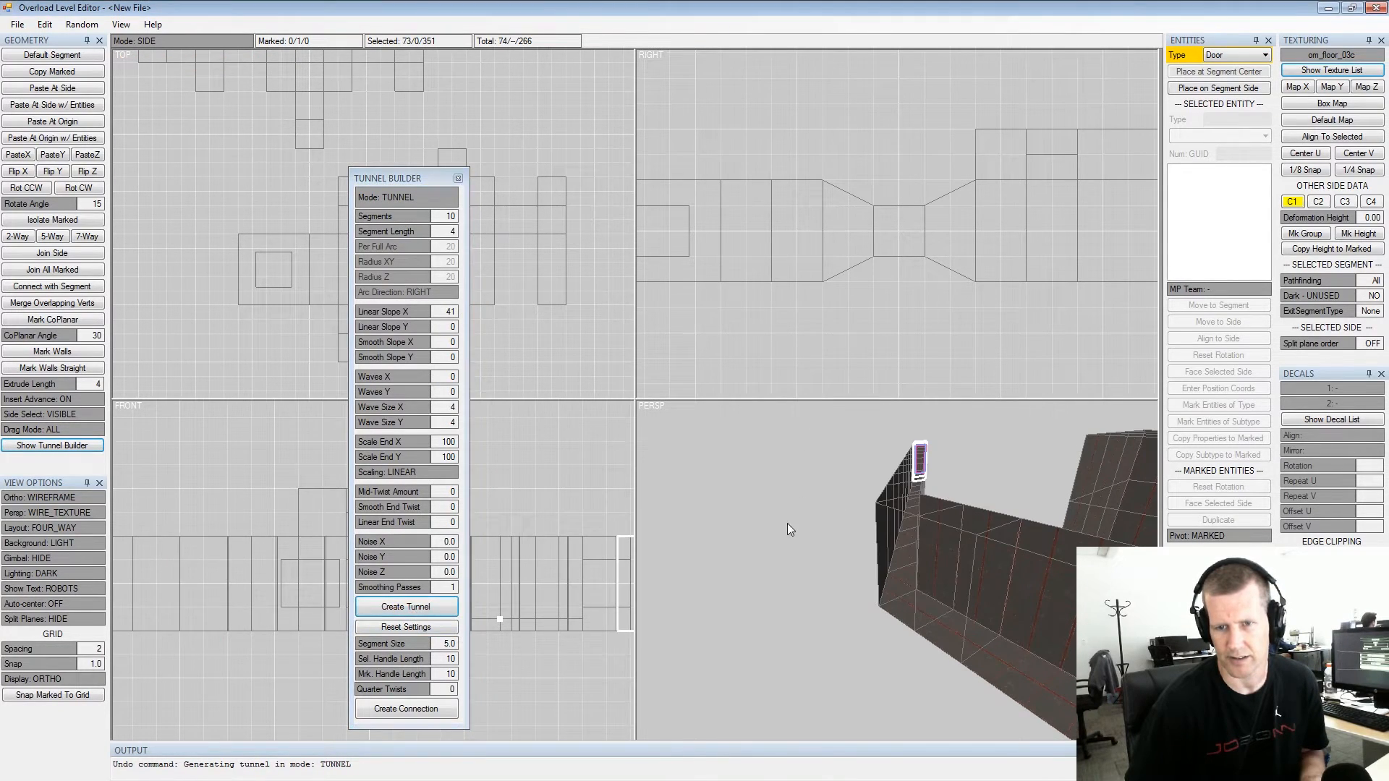
alt+drag(786, 523, 856, 574)
alt+middle_drag(854, 569, 894, 556)
alt+drag(893, 556, 833, 515)
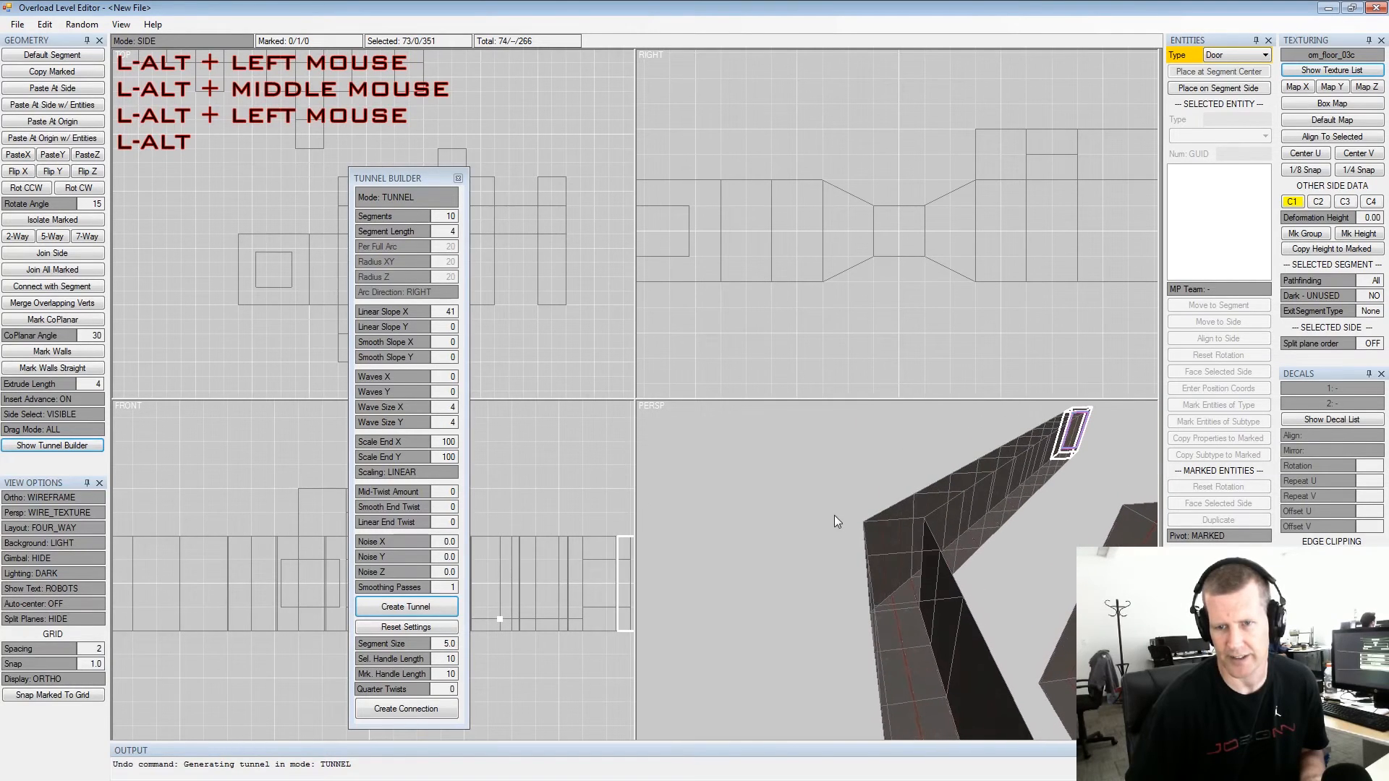
key(ctrl+z)
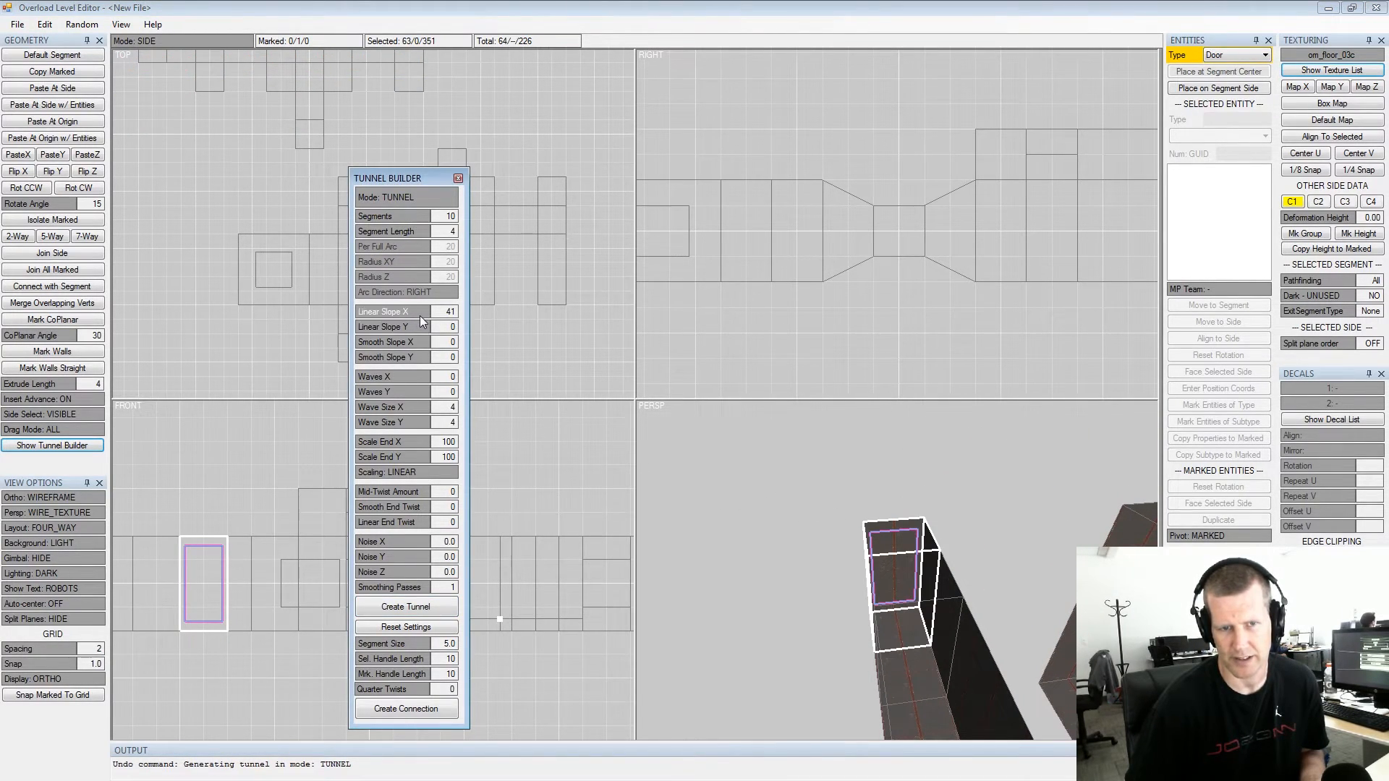
Return Linear Slope X to 0 and reset the Tunnel Builder settings to their defaults
drag(423, 312, 328, 309)
click(408, 627)
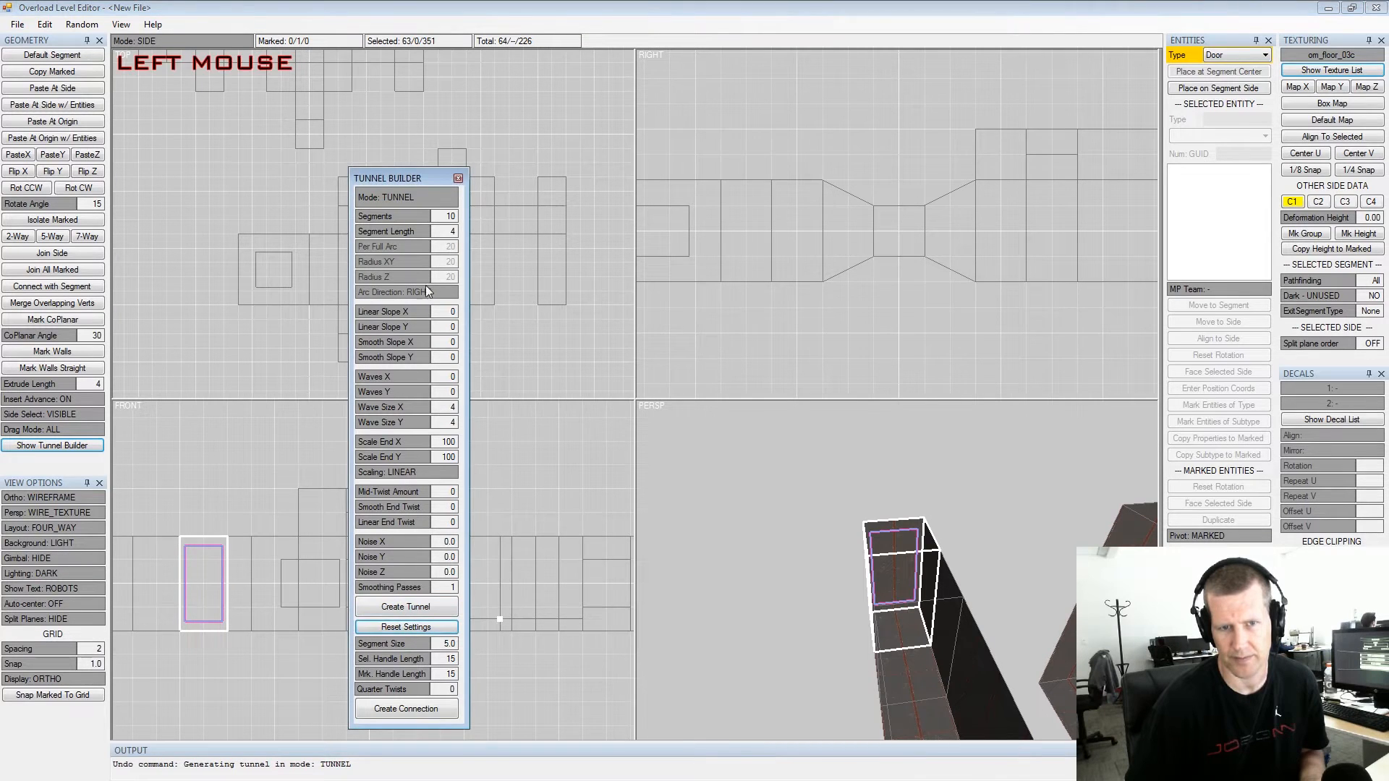
Try a tunnel with Linear Slope Y set to 6 from the marked side, then undo it
drag(404, 331, 445, 335)
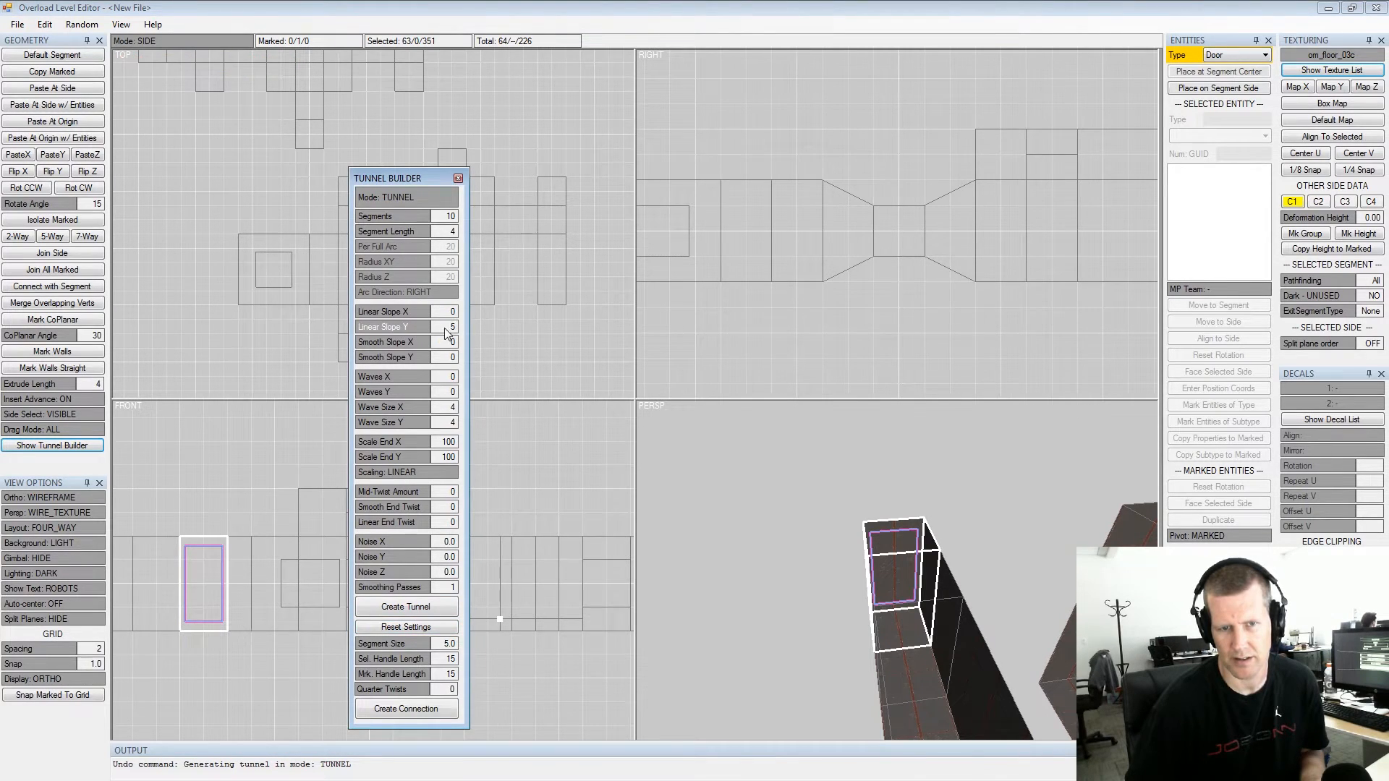
click(411, 611)
alt+drag(885, 547, 945, 494)
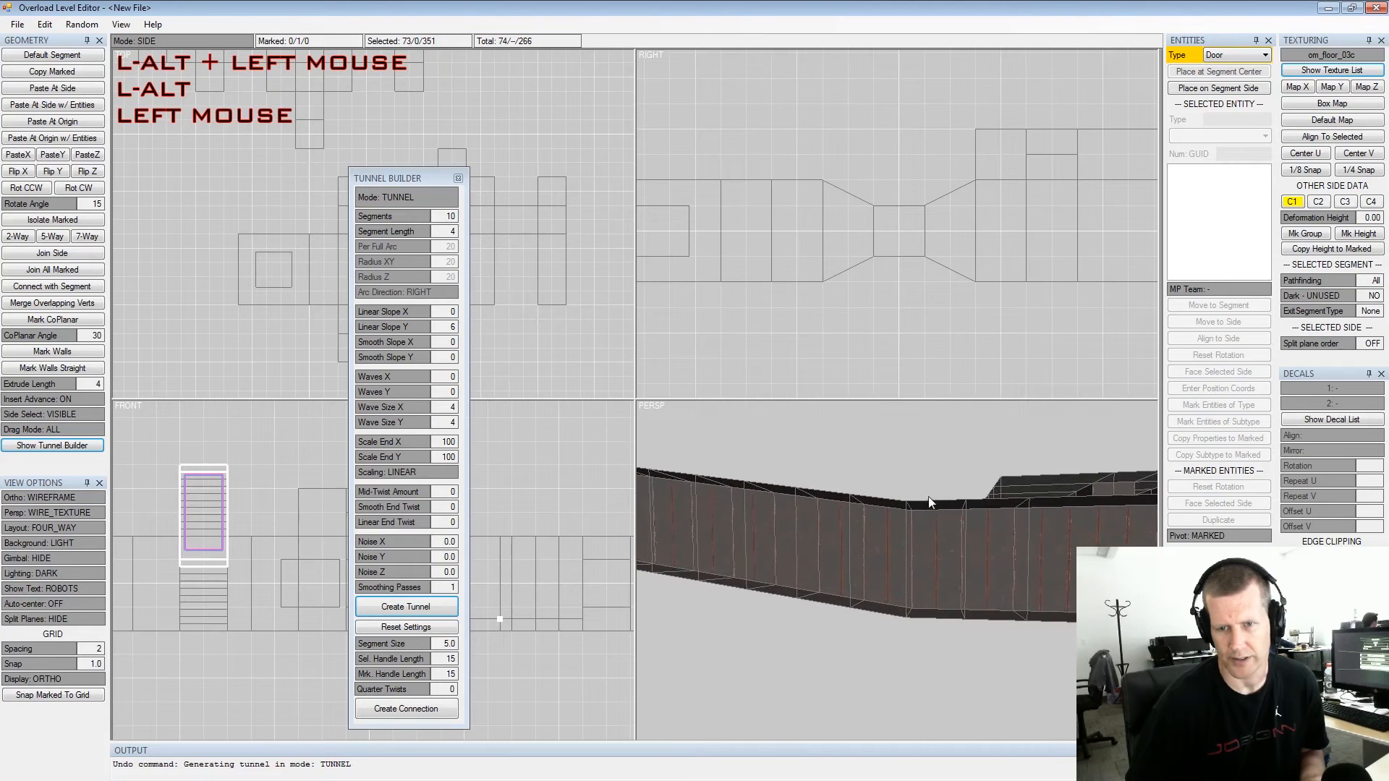
alt+middle_drag(946, 493, 971, 501)
alt+scroll(970, 501, down, 2)
alt+drag(971, 501, 905, 506)
ctrl+click(905, 507)
key(ctrl+z)
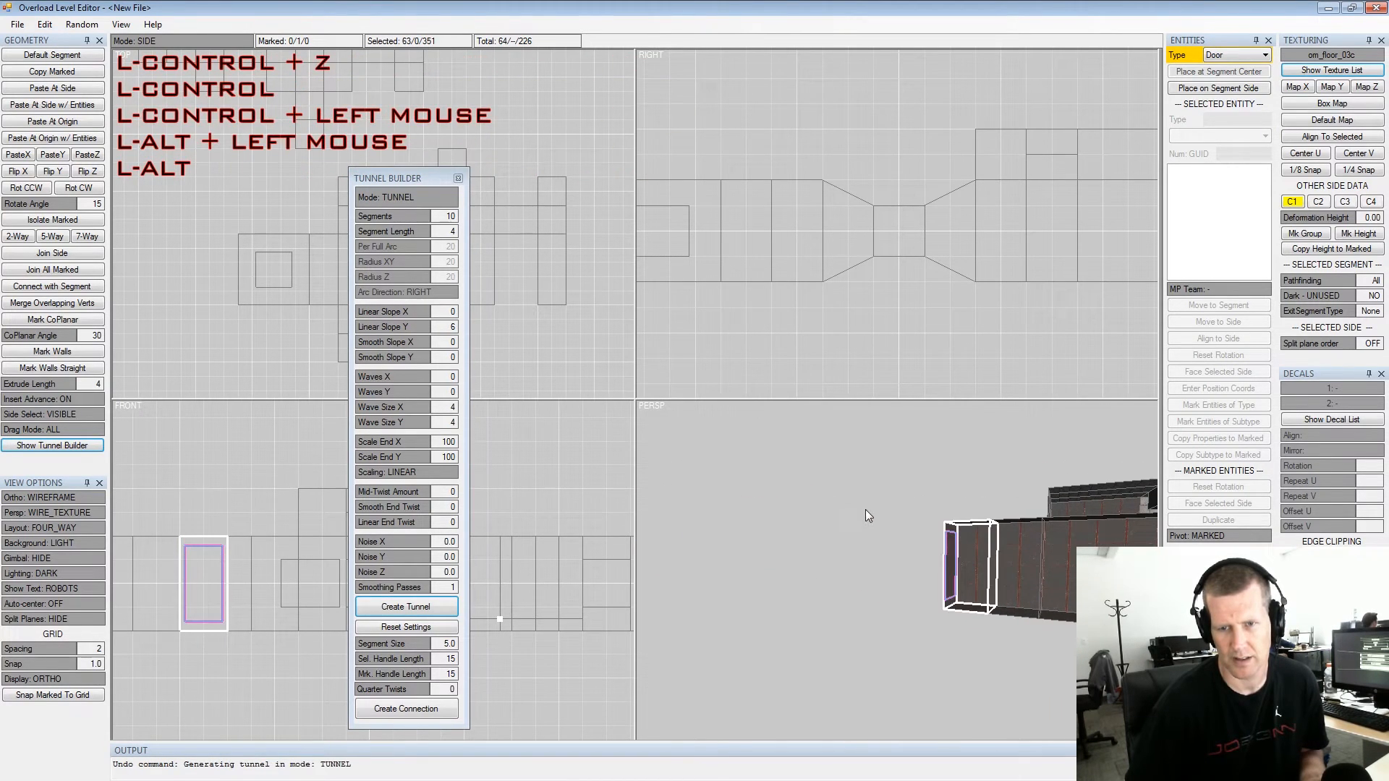
Try a tunnel with Linear Slope Y at 0 and Smooth Slope Y at 12, then undo it
drag(400, 326, 489, 355)
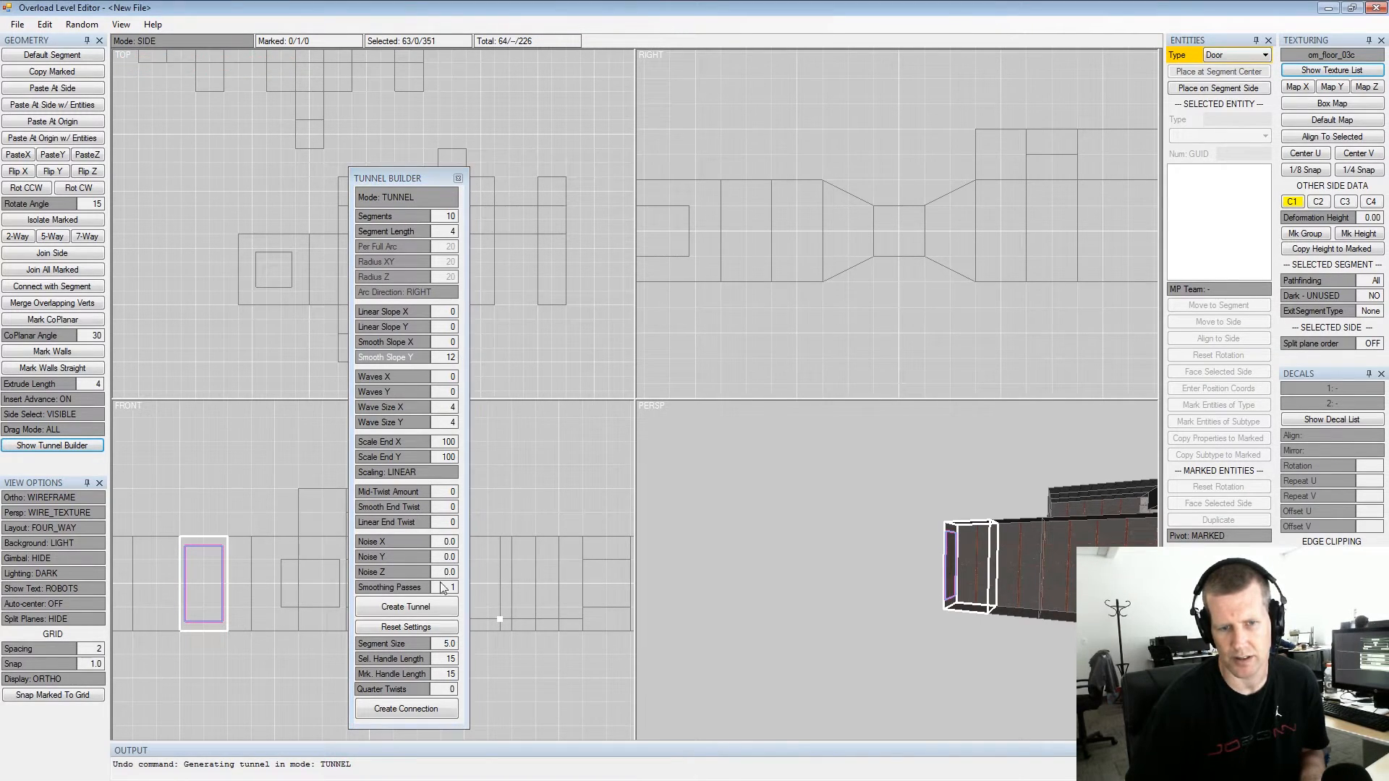
click(431, 611)
alt+drag(928, 484, 1006, 487)
alt+middle_drag(1006, 487, 1011, 506)
alt+scroll(1012, 507, down, 2)
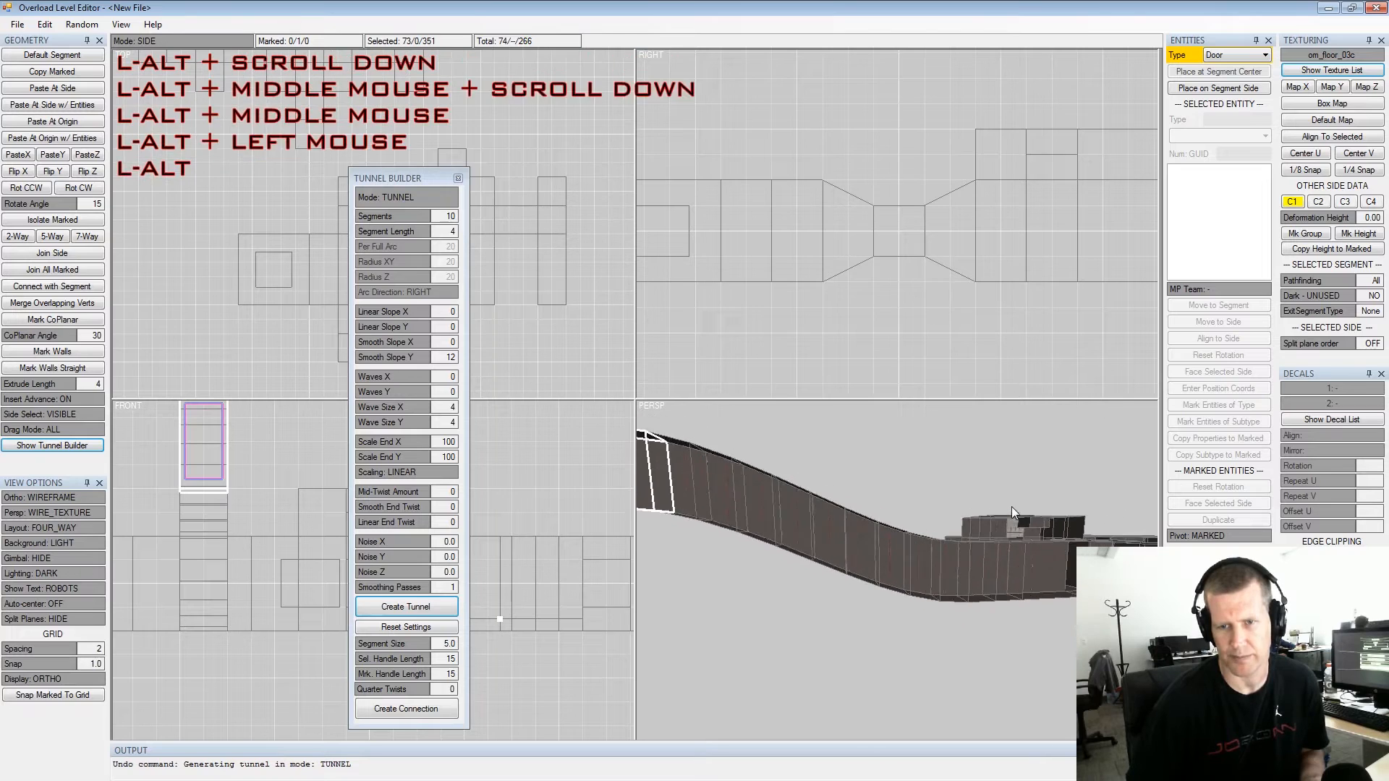
alt+drag(1011, 506, 958, 497)
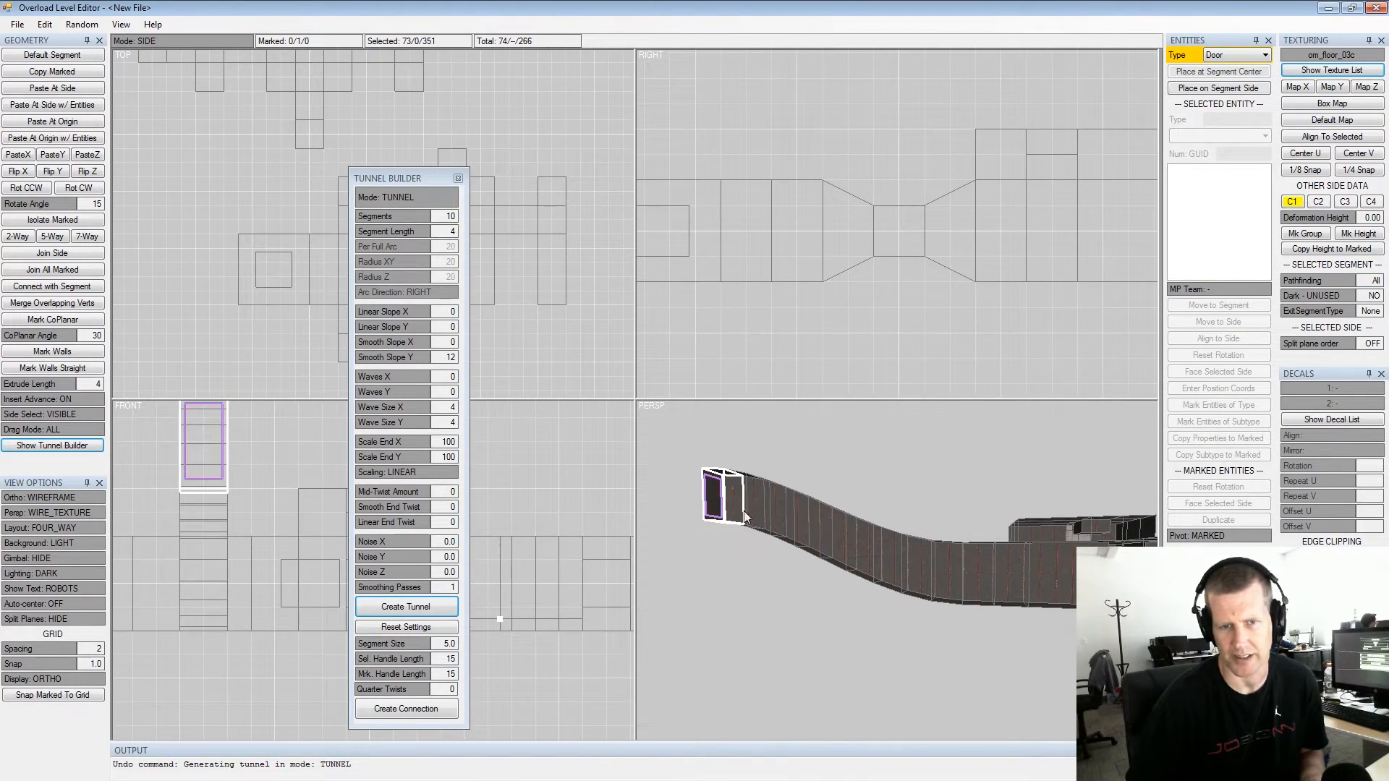
click(715, 498)
key(ctrl+z)
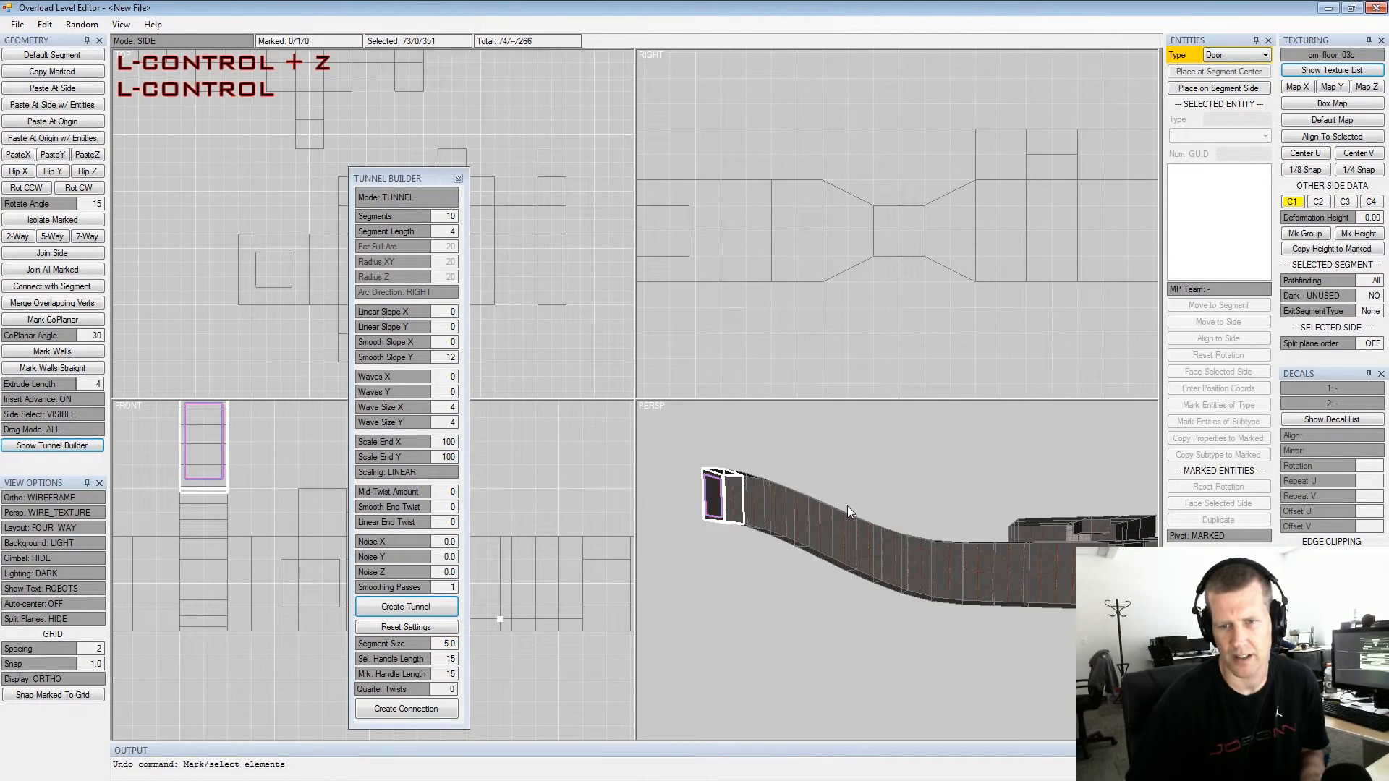
alt+drag(961, 538, 909, 584)
alt+scroll(920, 561, up, 2)
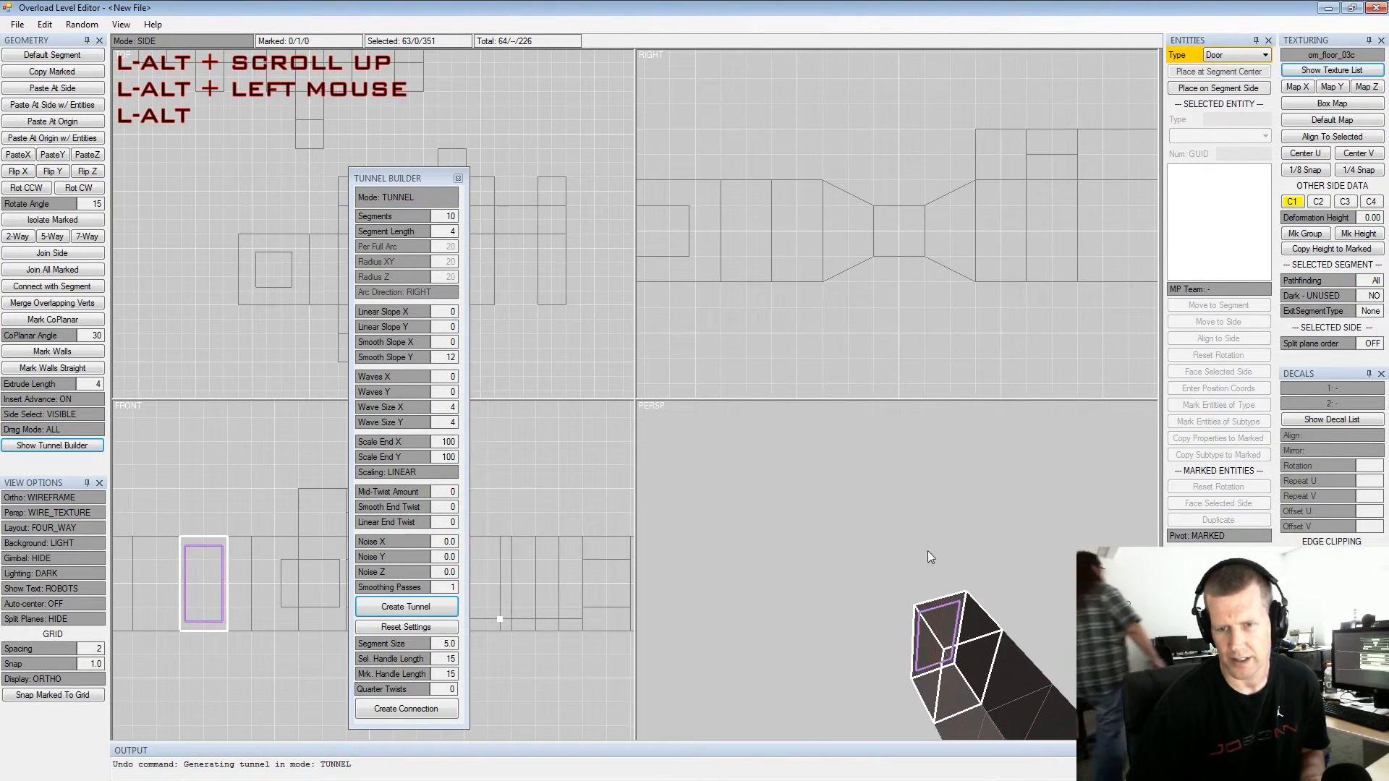
Re-mark the corridor's end side and create a tunnel with Smooth Slope Y 12 and Scale End X 400
alt+middle_drag(921, 562, 886, 454)
alt+scroll(886, 460, up, 2)
shift+scroll(897, 480, up, 1)
key(shift+space)
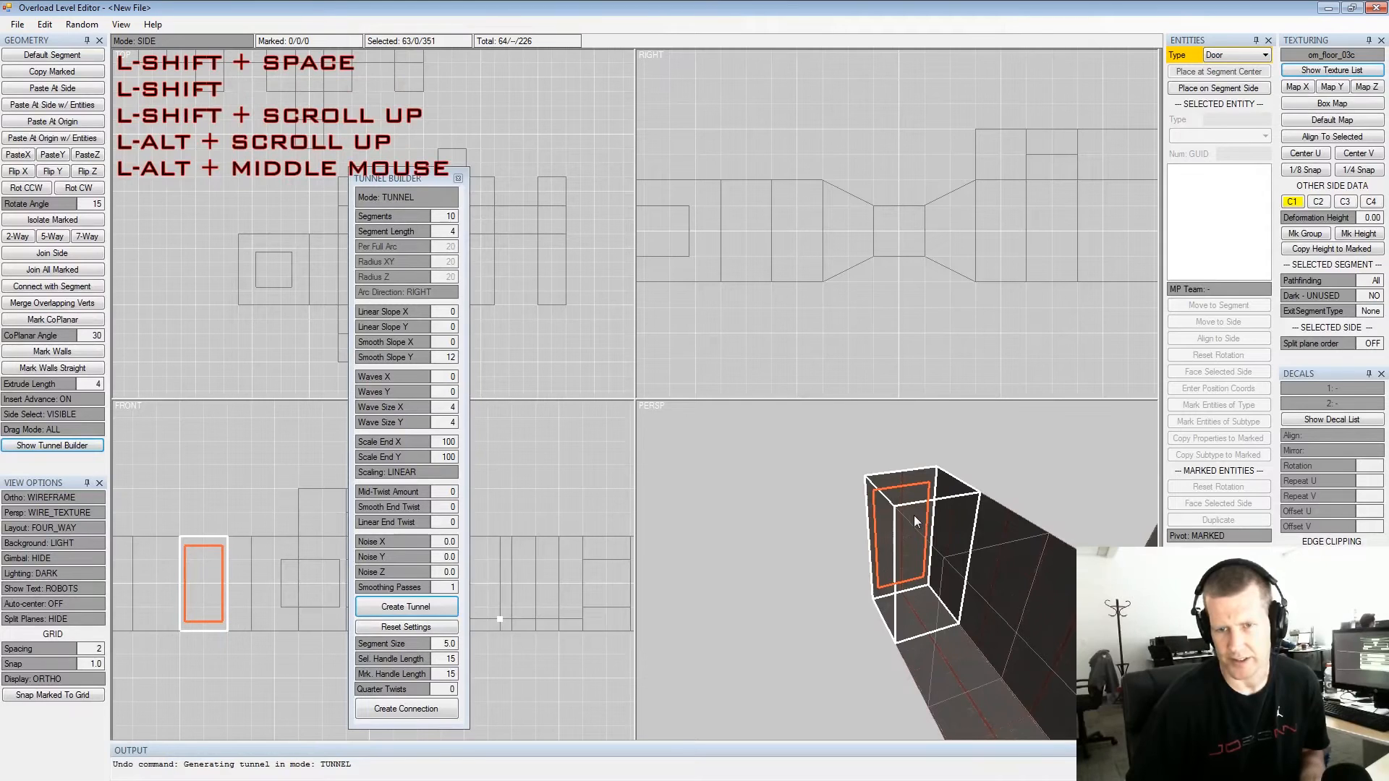
key(space)
key(space)
drag(402, 443, 495, 439)
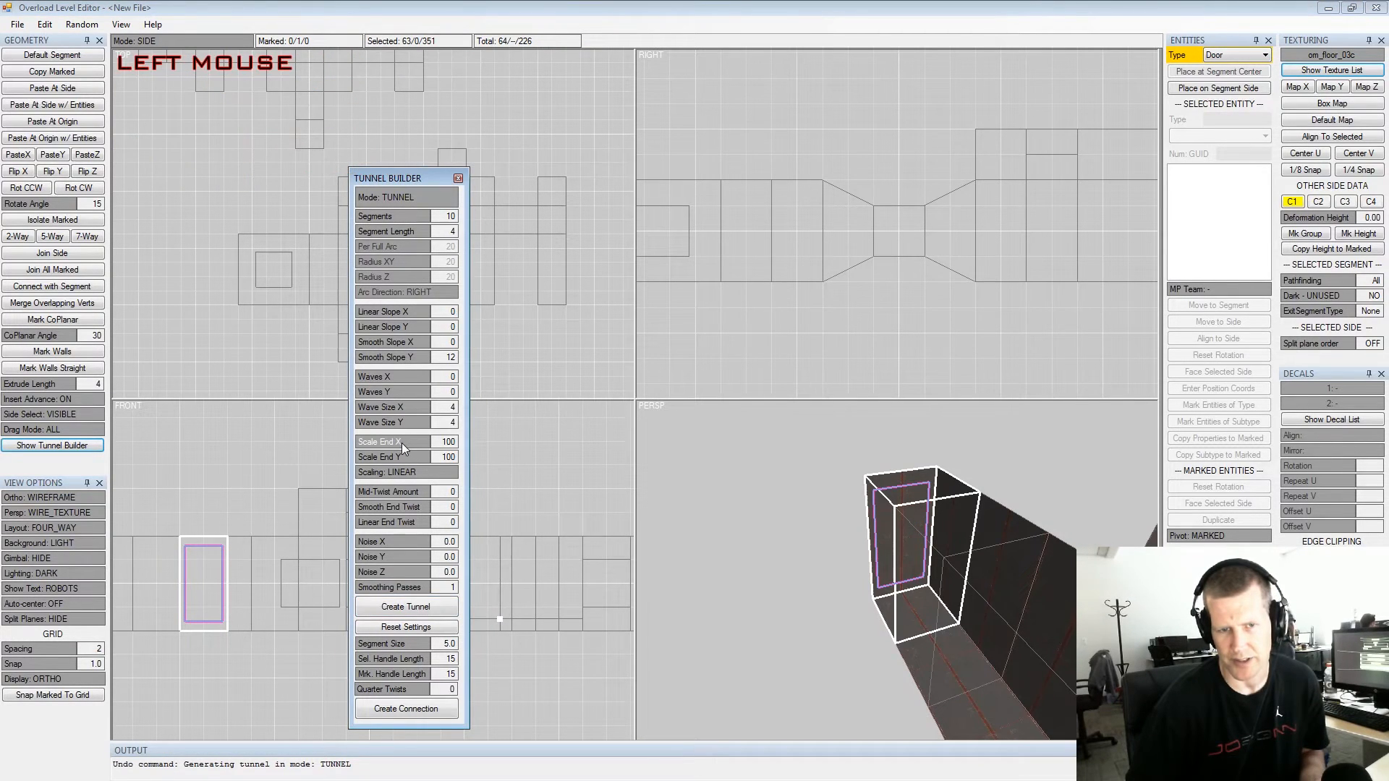
click(405, 607)
alt+drag(919, 507, 942, 444)
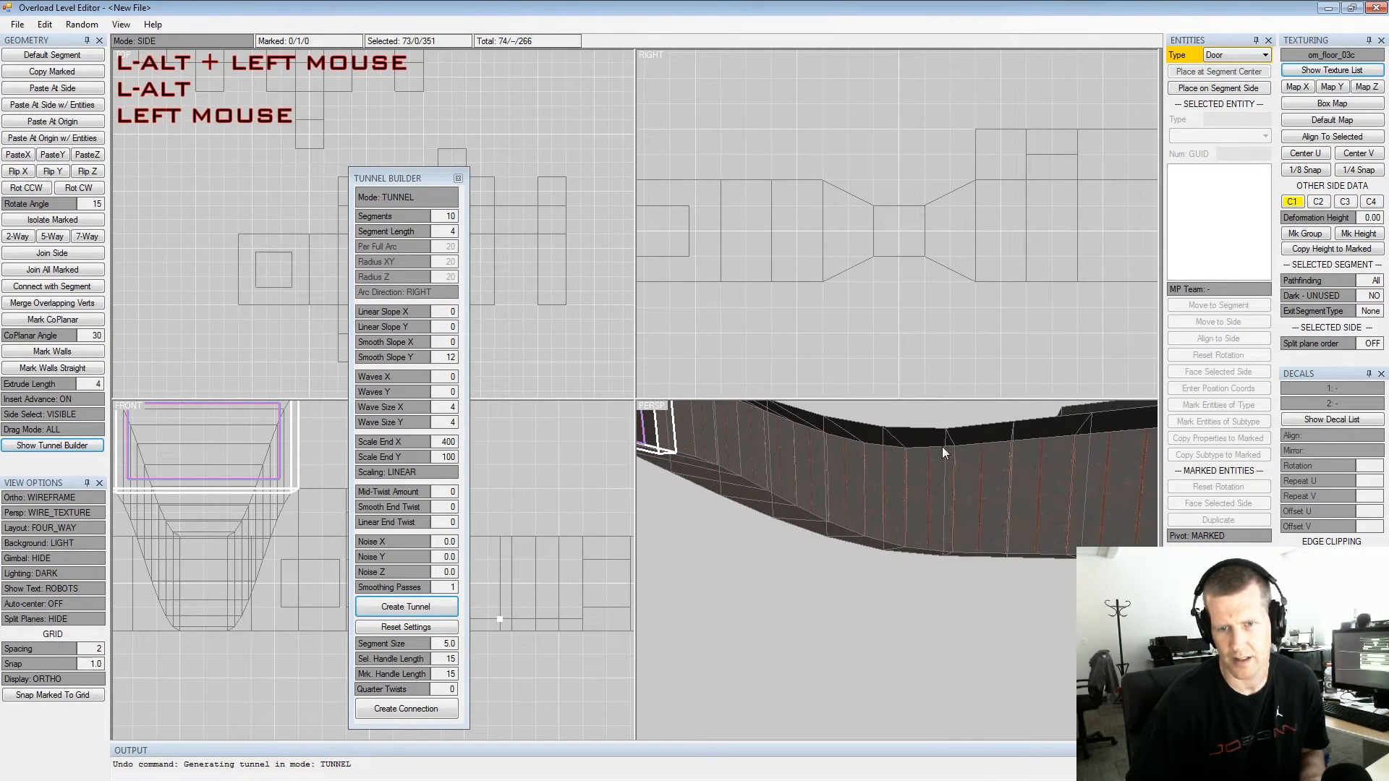
alt+middle_drag(942, 443, 984, 499)
alt+scroll(983, 500, down, 1)
alt+drag(983, 500, 954, 515)
Undo the scaled tunnel and return Smooth Slope Y to 0 and Scale End X to 100
drag(424, 360, 337, 354)
alt+drag(855, 453, 967, 511)
alt+middle_drag(967, 511, 982, 507)
alt+scroll(980, 507, down, 1)
alt+drag(982, 507, 923, 499)
ctrl+click(920, 498)
key(ctrl+z)
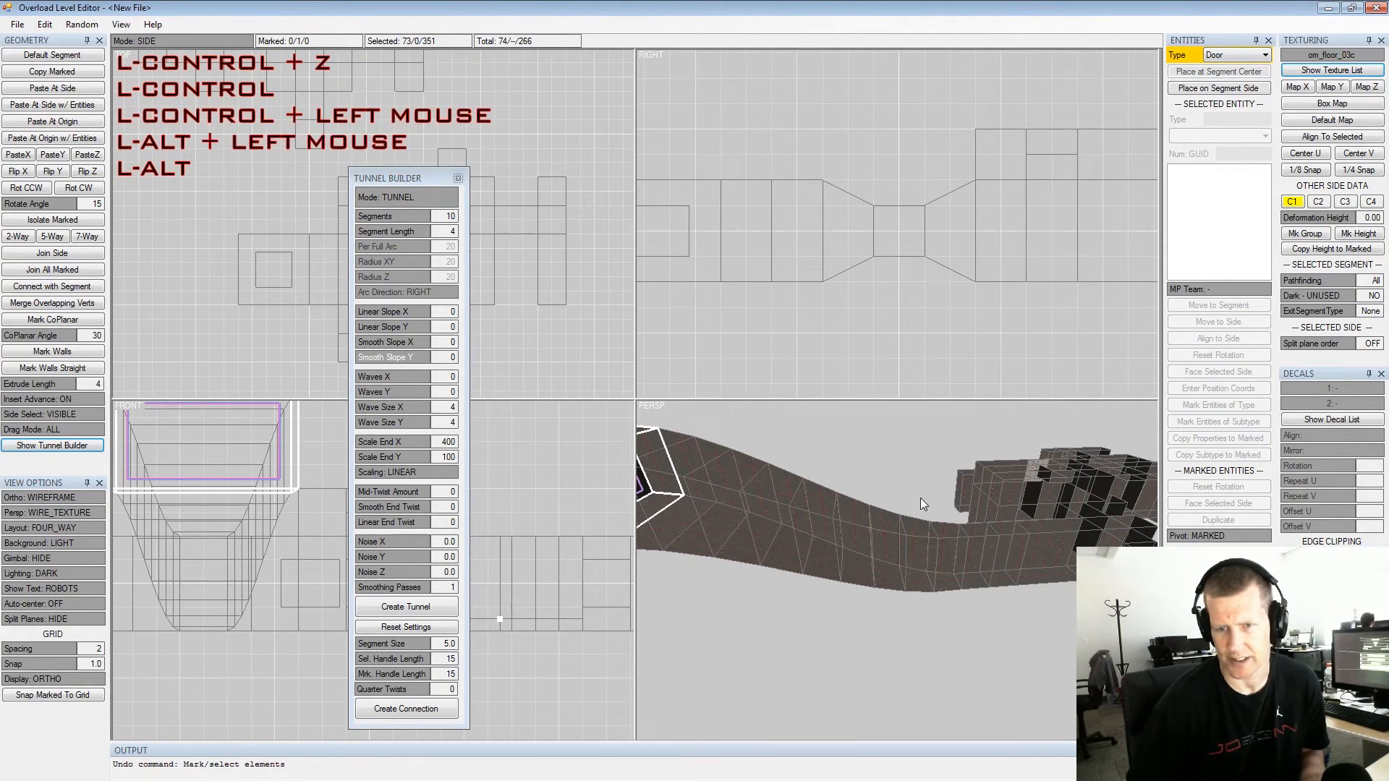
key(ctrl+z)
alt+drag(990, 551, 915, 512)
drag(410, 443, 335, 442)
Set Mid-Twist Amount to 90, generate a 10-segment test tunnel from the marked side and undo it
click(404, 495)
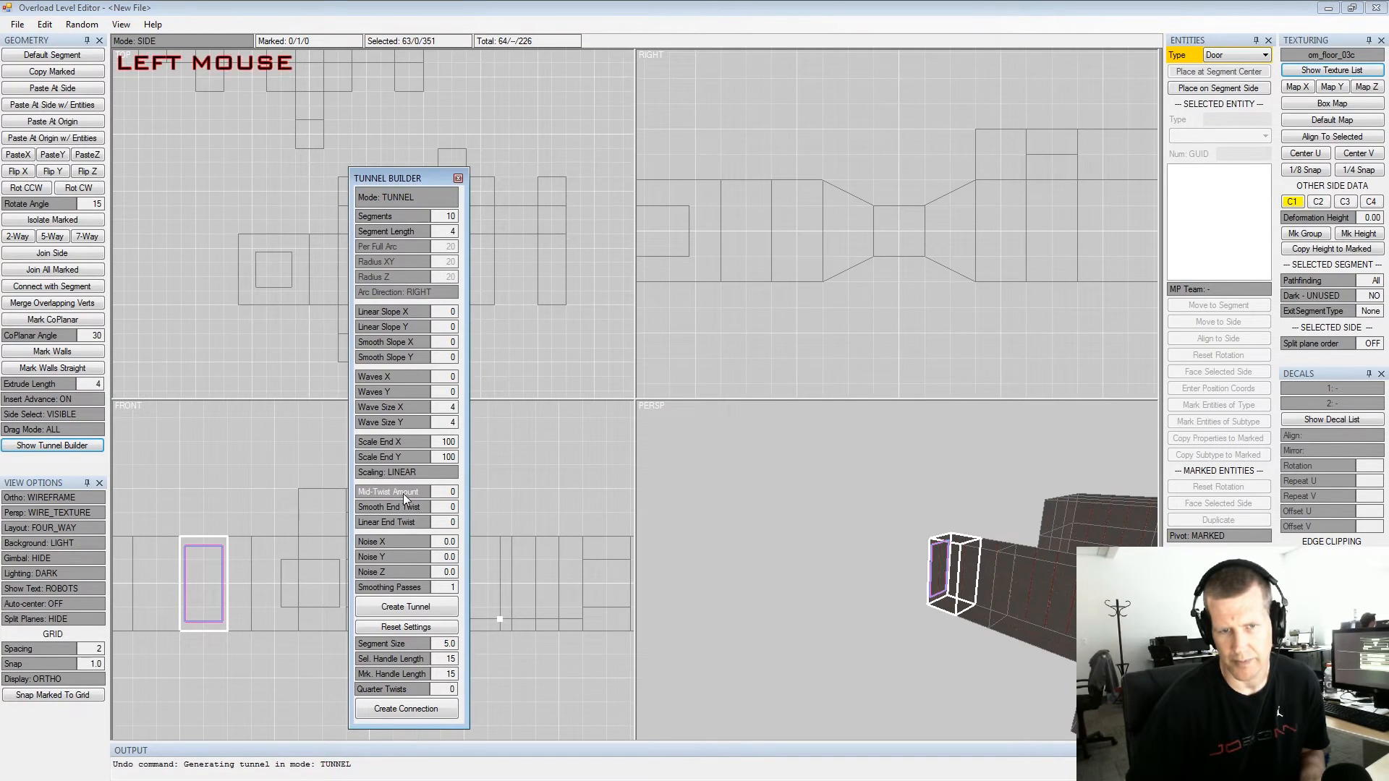
drag(421, 491, 537, 479)
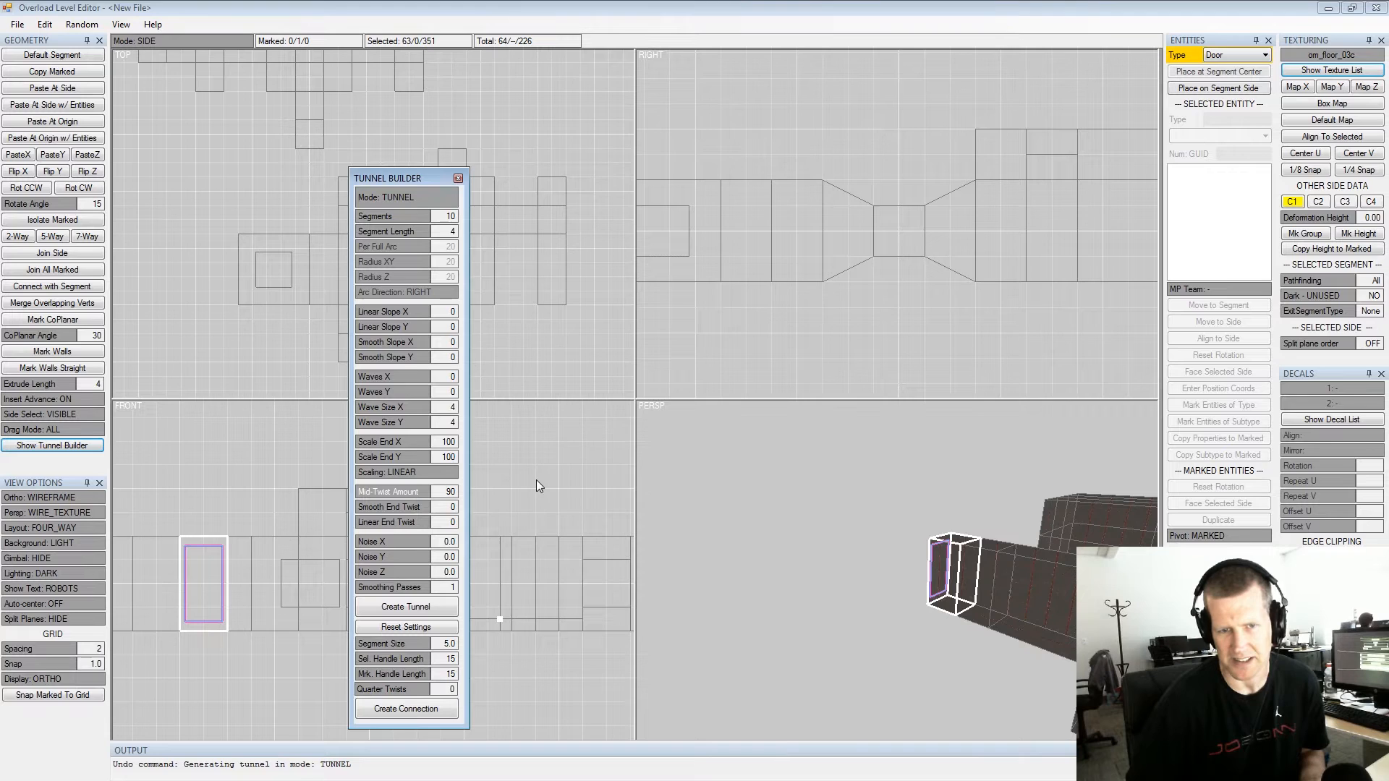
click(425, 607)
alt+drag(766, 604, 964, 523)
alt+middle_drag(964, 523, 973, 435)
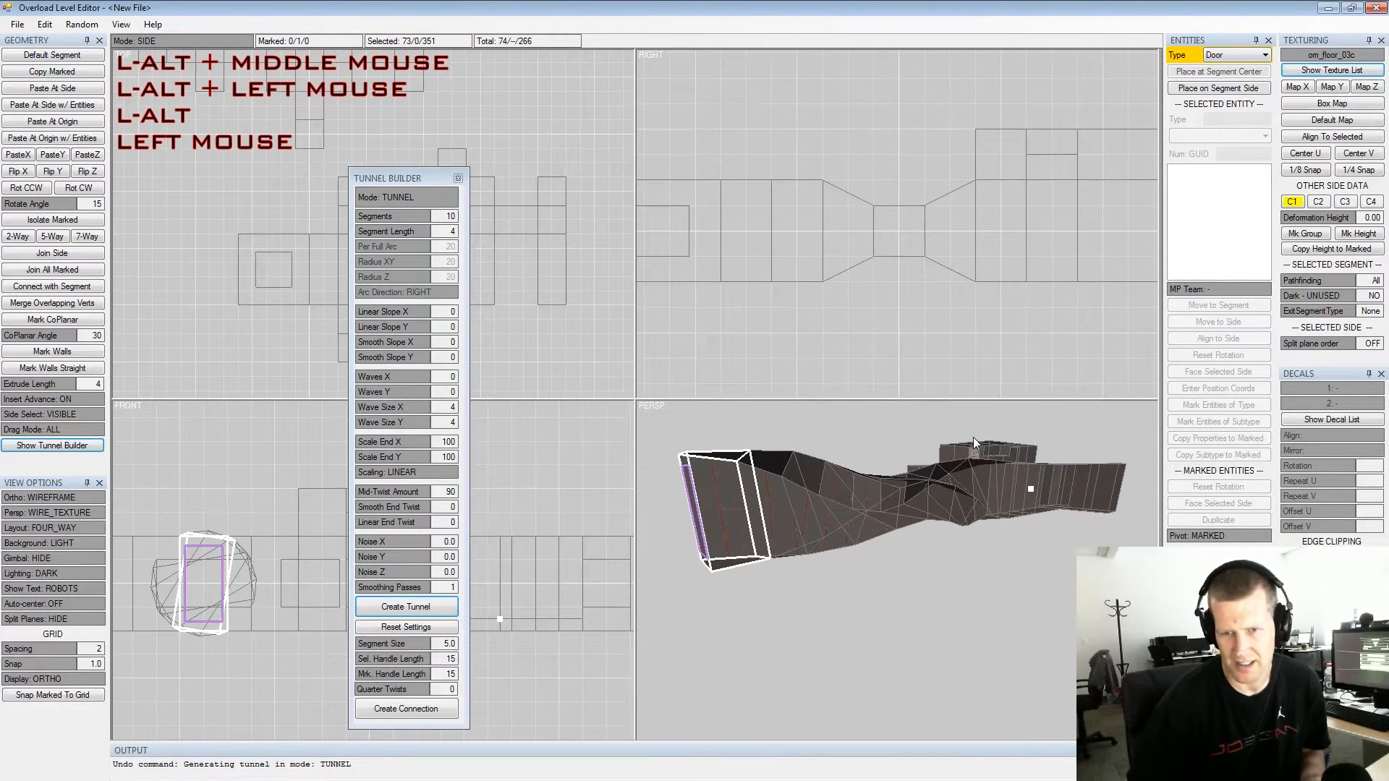
alt+scroll(1038, 434, up, 3)
alt+drag(1039, 436, 819, 477)
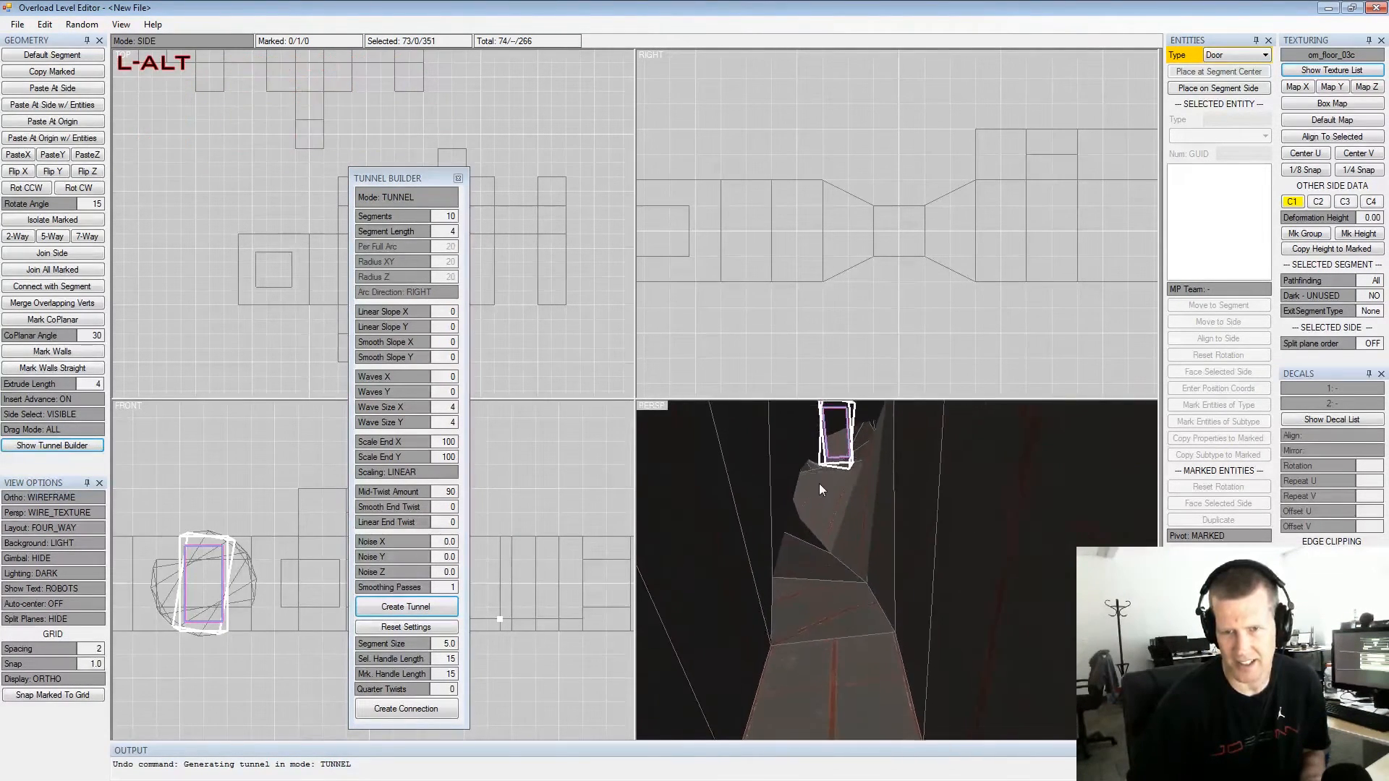
alt+middle_drag(819, 478, 822, 499)
key(ctrl+z)
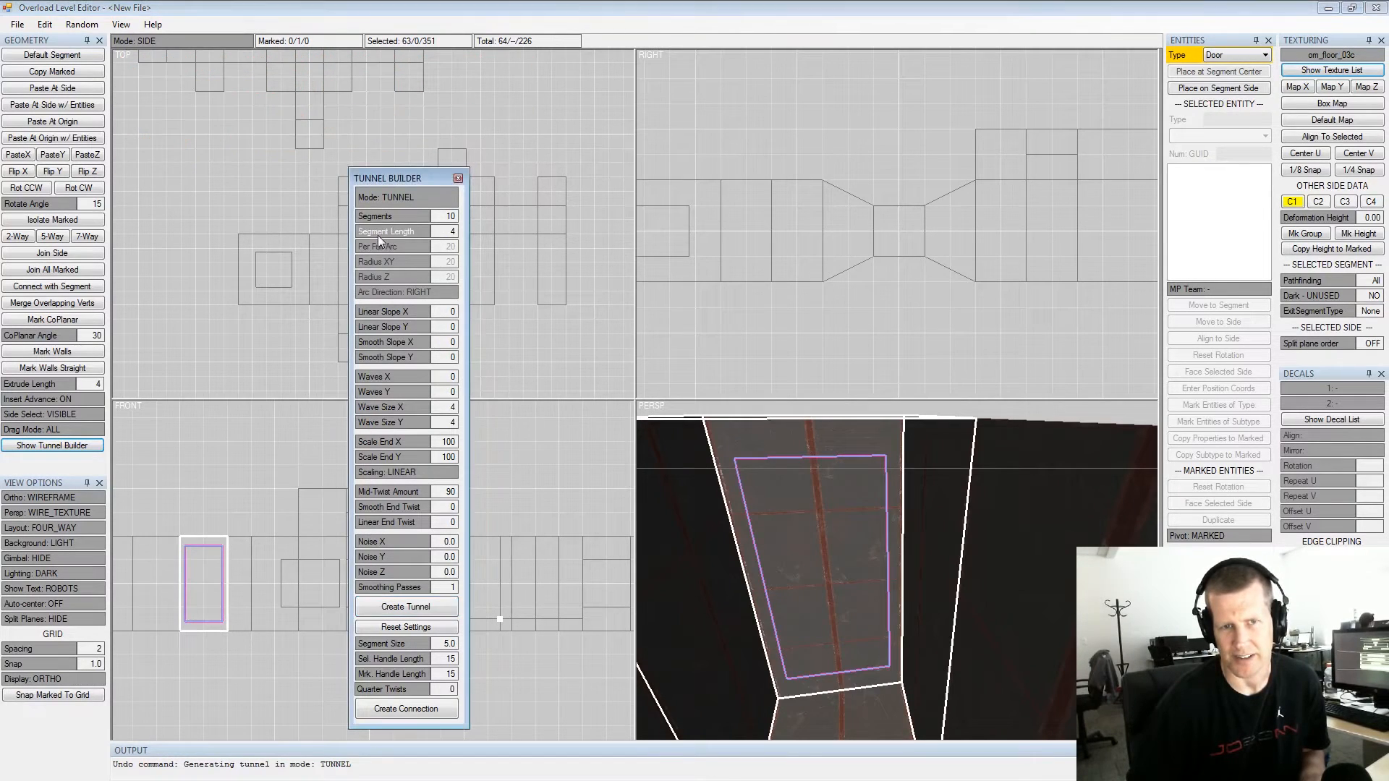
Create a twisted tunnel from the marked side with 20 segments and segment length 2
click(433, 219)
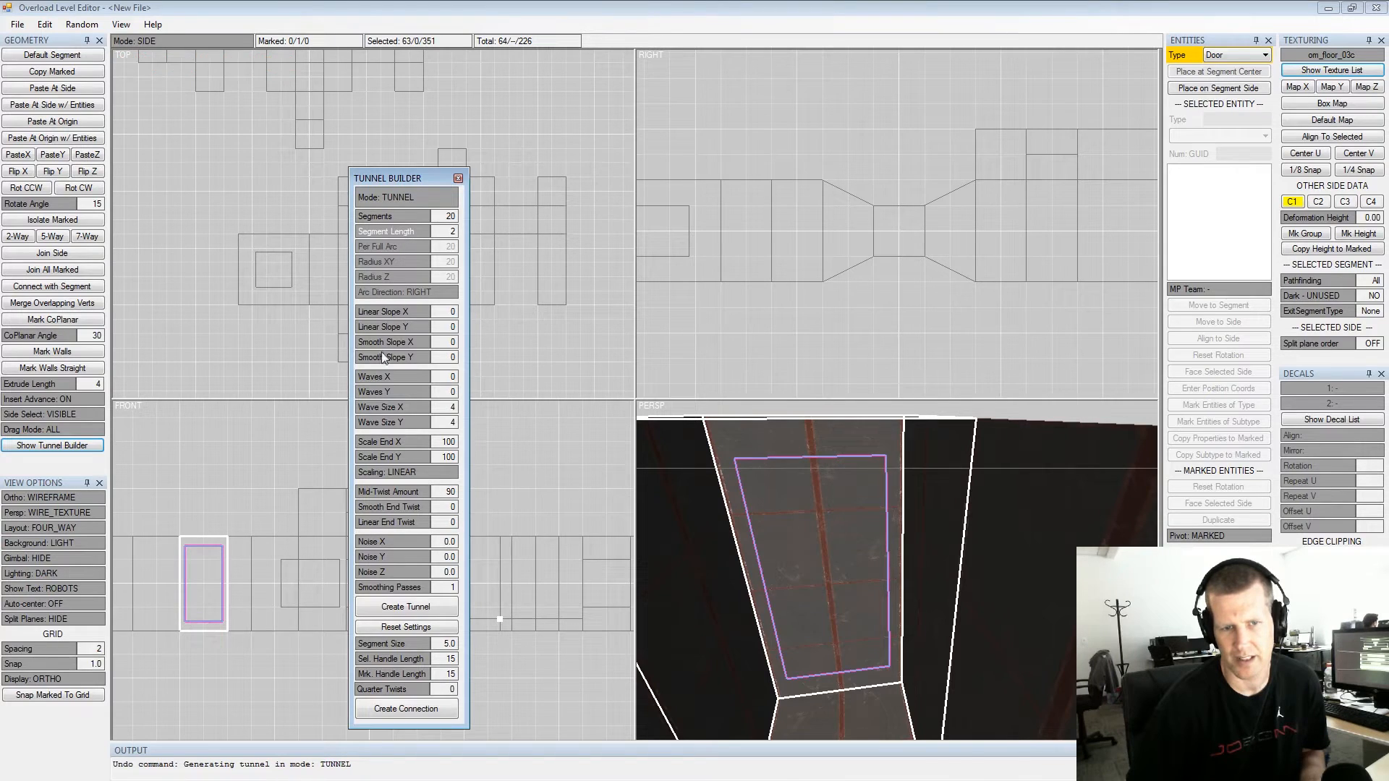
click(416, 609)
alt+drag(841, 541, 832, 484)
alt+middle_drag(832, 483, 878, 507)
mouse_move(878, 506)
alt+mouse_down()
mouse_move(978, 521)
mouse_move(882, 497)
alt+mouse_up()
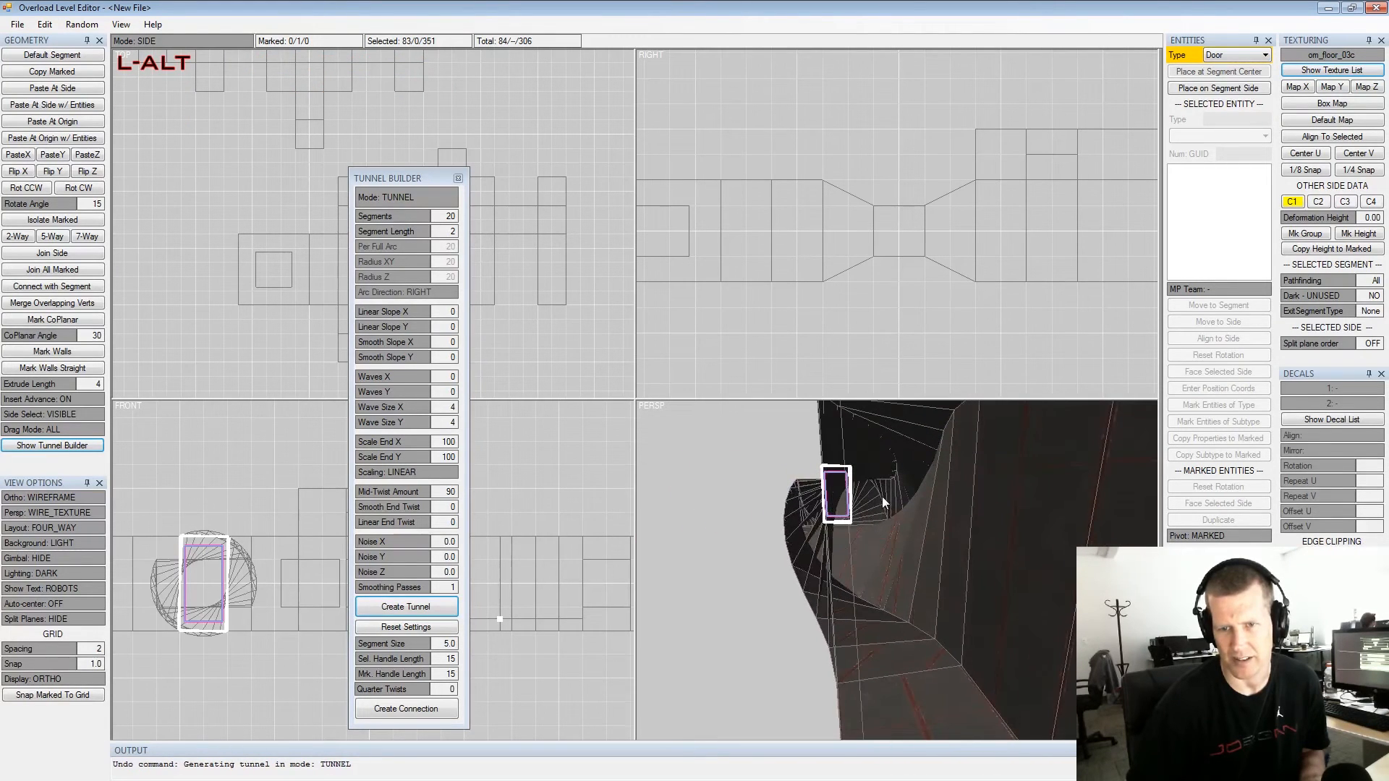
Examine the shape and smoothness of the twisted tunnel from inside and outside
alt+scroll(878, 498, up, 4)
alt+middle_drag(843, 499, 851, 521)
alt+scroll(846, 470, up, 3)
alt+scroll(812, 460, down, 3)
alt+drag(812, 461, 836, 479)
alt+scroll(975, 520, down, 2)
alt+scroll(837, 480, up, 2)
alt+middle_drag(837, 480, 839, 481)
alt+drag(839, 481, 918, 517)
alt+scroll(875, 496, up, 2)
alt+middle_drag(919, 518, 870, 480)
alt+scroll(870, 481, down, 2)
alt+drag(870, 481, 886, 512)
alt+scroll(857, 490, up, 2)
Undo the twisted 20-segment tunnel and bring the marked corridor end back into the perspective view
ctrl+click(887, 512)
key(ctrl+z)
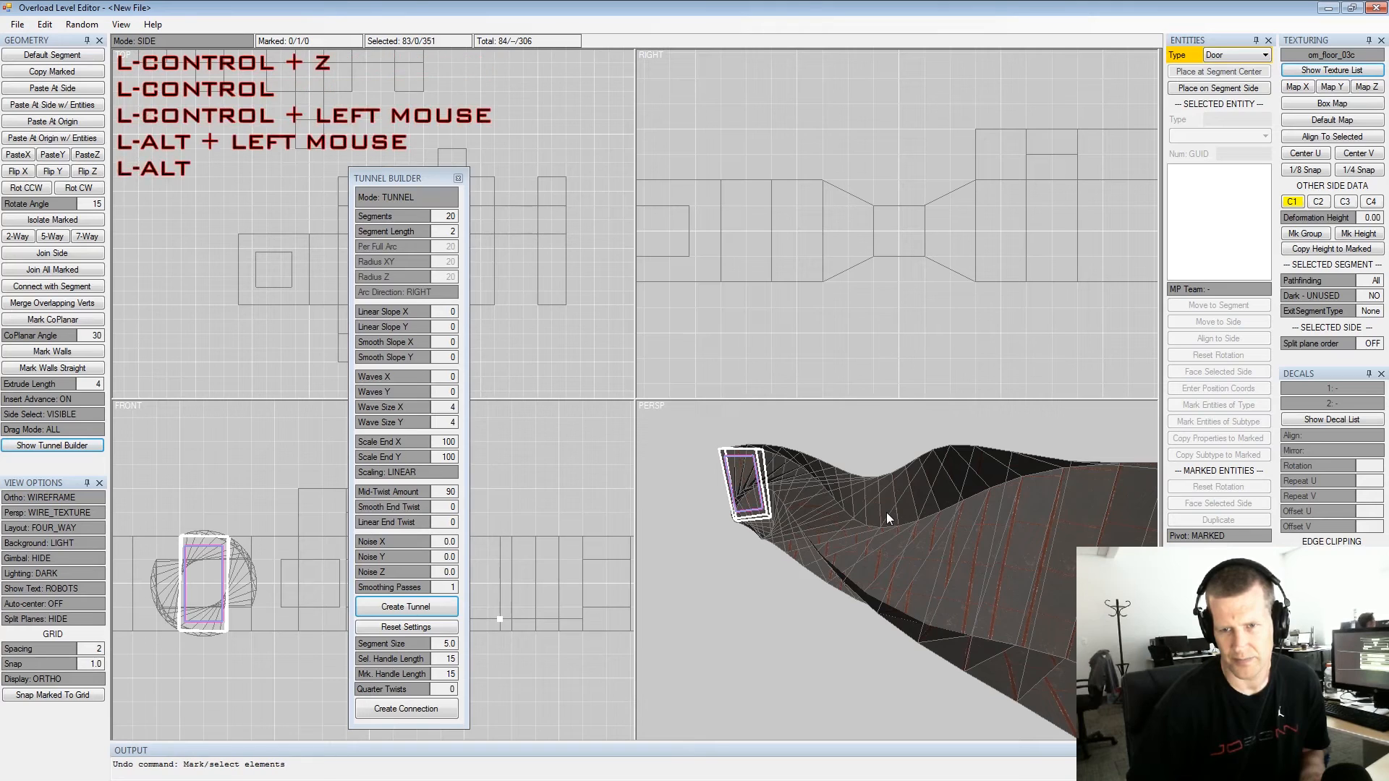
key(z)
key(z)
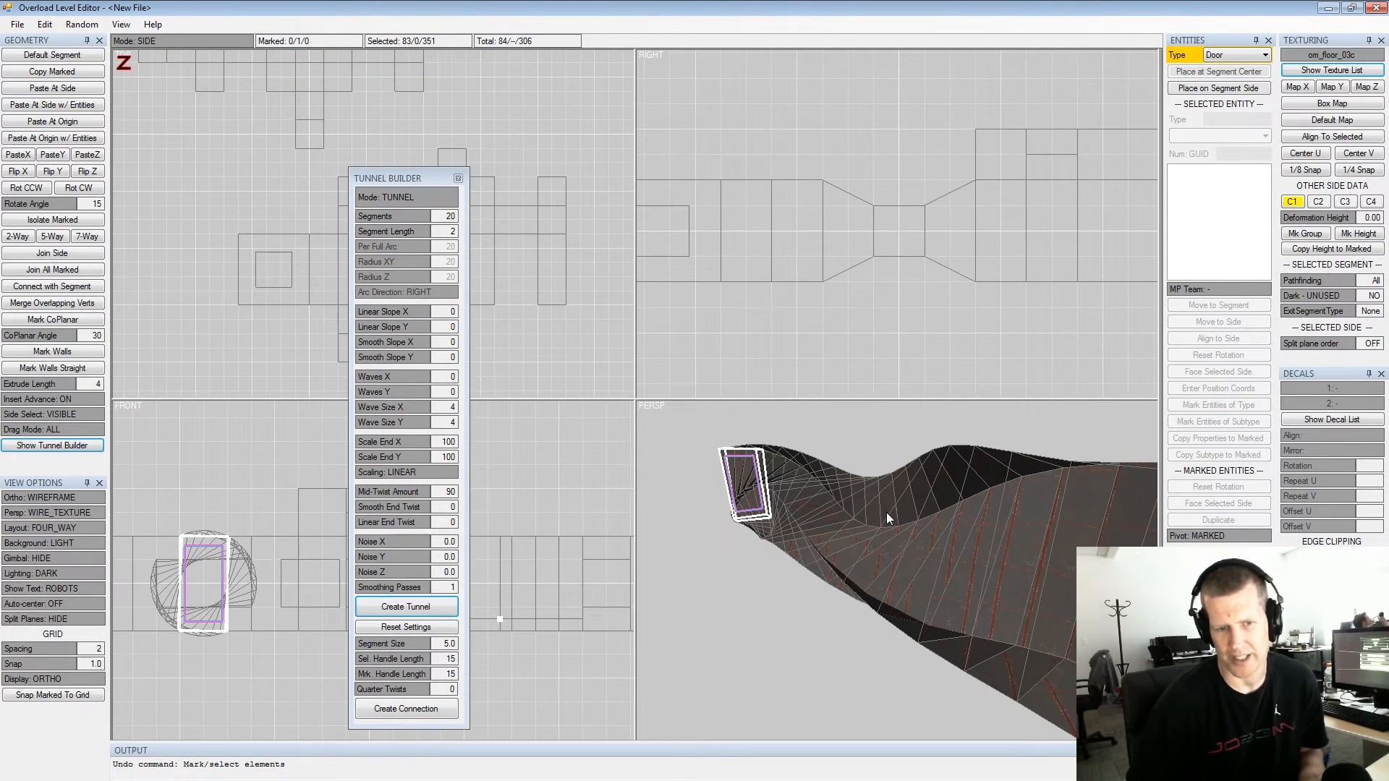
key(ctrl+z)
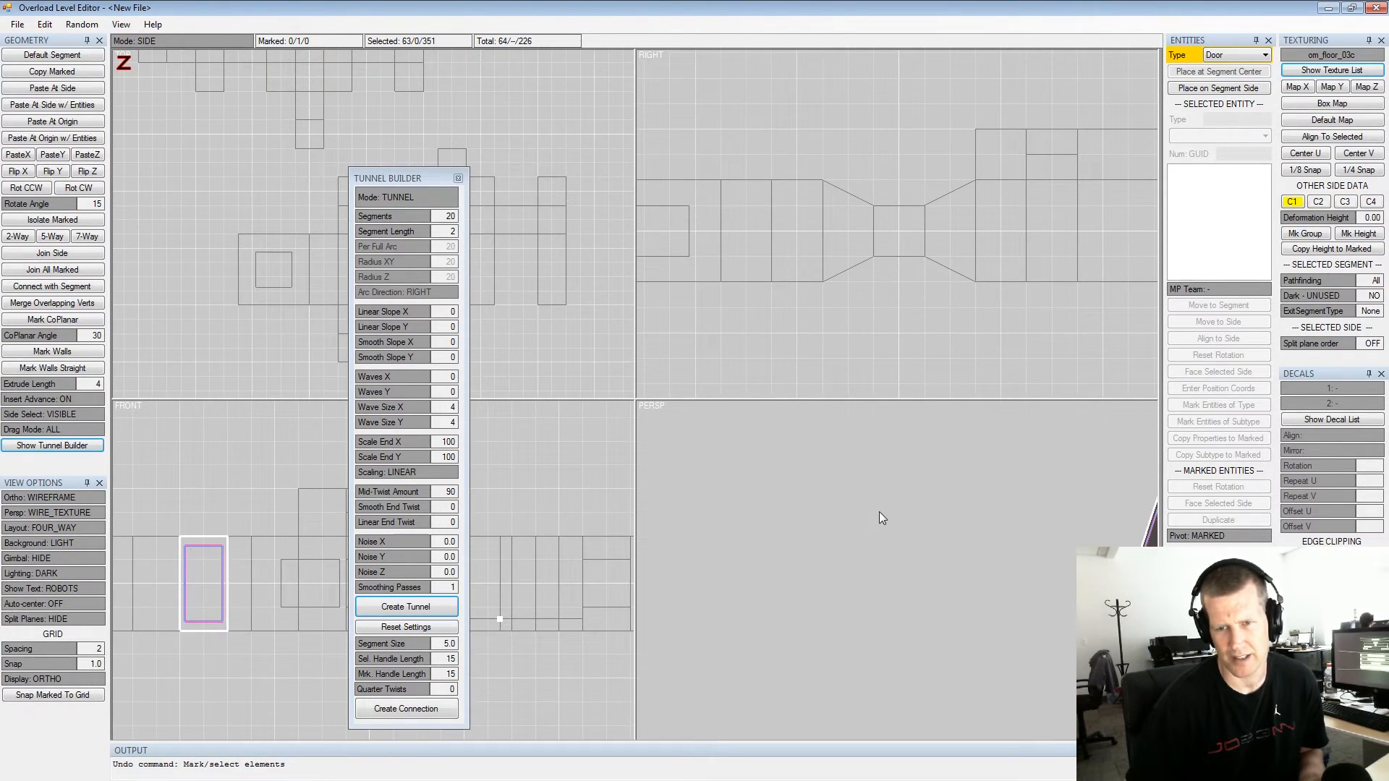
middle_drag(891, 514, 766, 461)
alt+drag(765, 461, 850, 487)
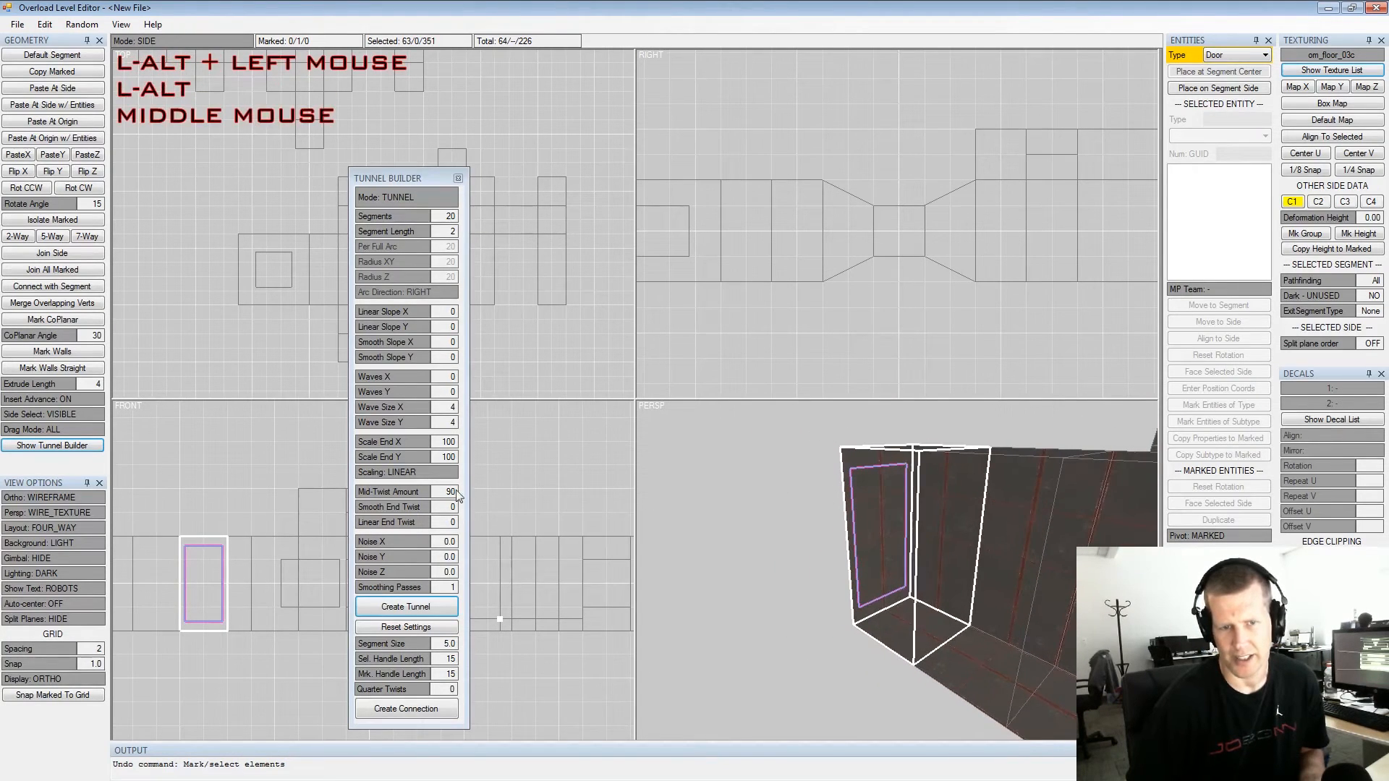
Set Mid-Twist Amount to 0 and Smooth End Twist to 90, and create a 20-segment tunnel from the marked side
click(413, 489)
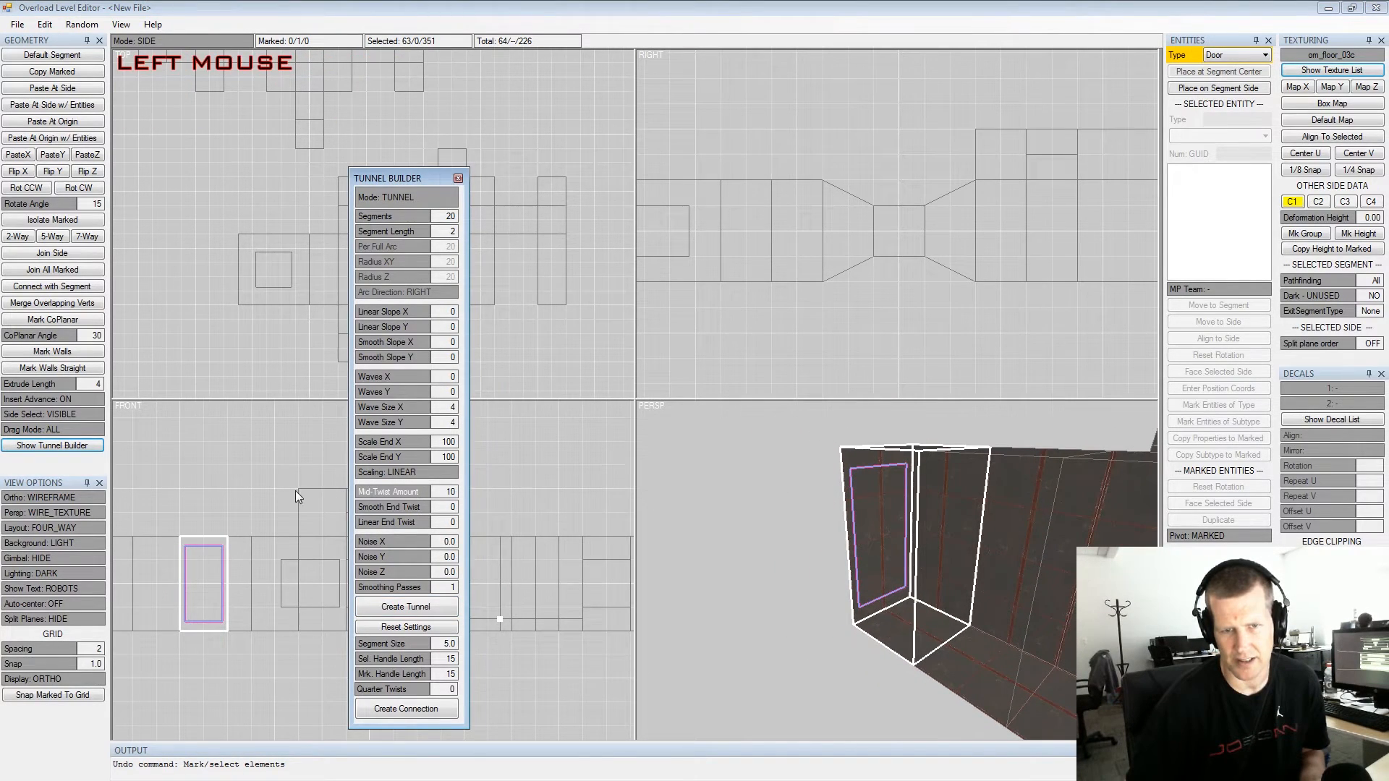
click(389, 507)
drag(418, 511, 464, 510)
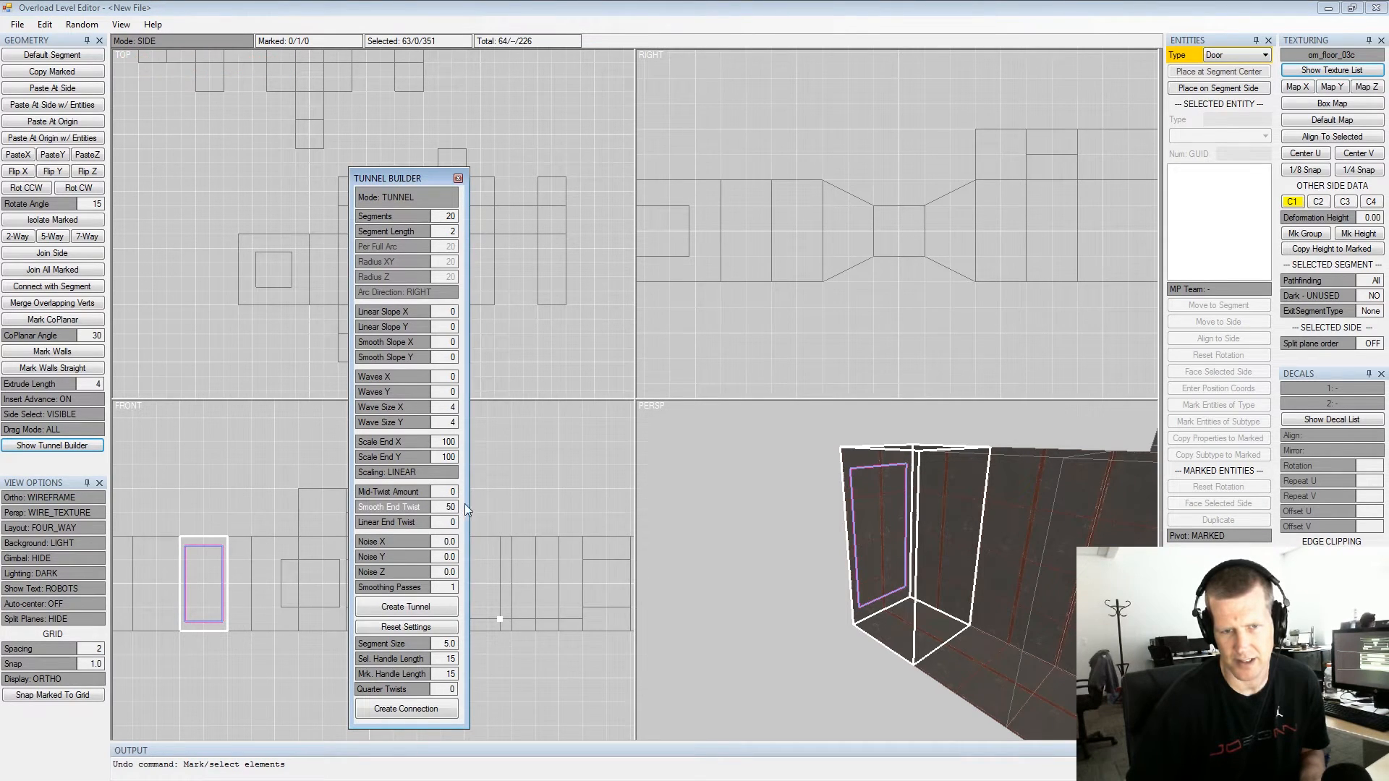
click(407, 607)
Examine the shape of the smooth end twist tunnel from outside and inside
alt+drag(817, 526, 791, 496)
alt+middle_drag(790, 495, 810, 526)
alt+scroll(810, 525, up, 2)
alt+drag(809, 525, 941, 526)
alt+middle_drag(940, 527, 954, 517)
alt+scroll(954, 518, down, 2)
alt+drag(954, 518, 823, 492)
alt+middle_drag(823, 492, 881, 485)
alt+scroll(880, 483, up, 2)
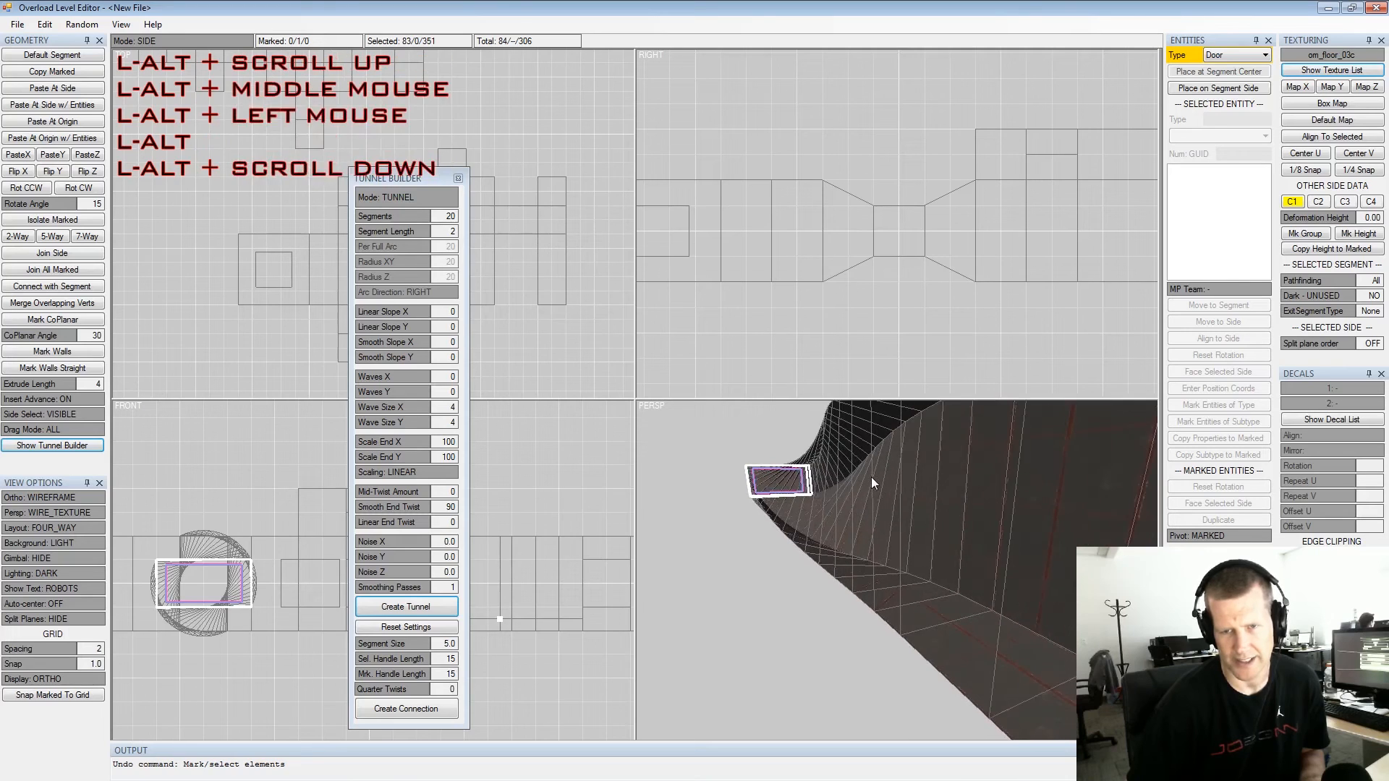
alt+drag(871, 477, 849, 472)
Undo the tunnel generated with Smooth End Twist
key(ctrl)
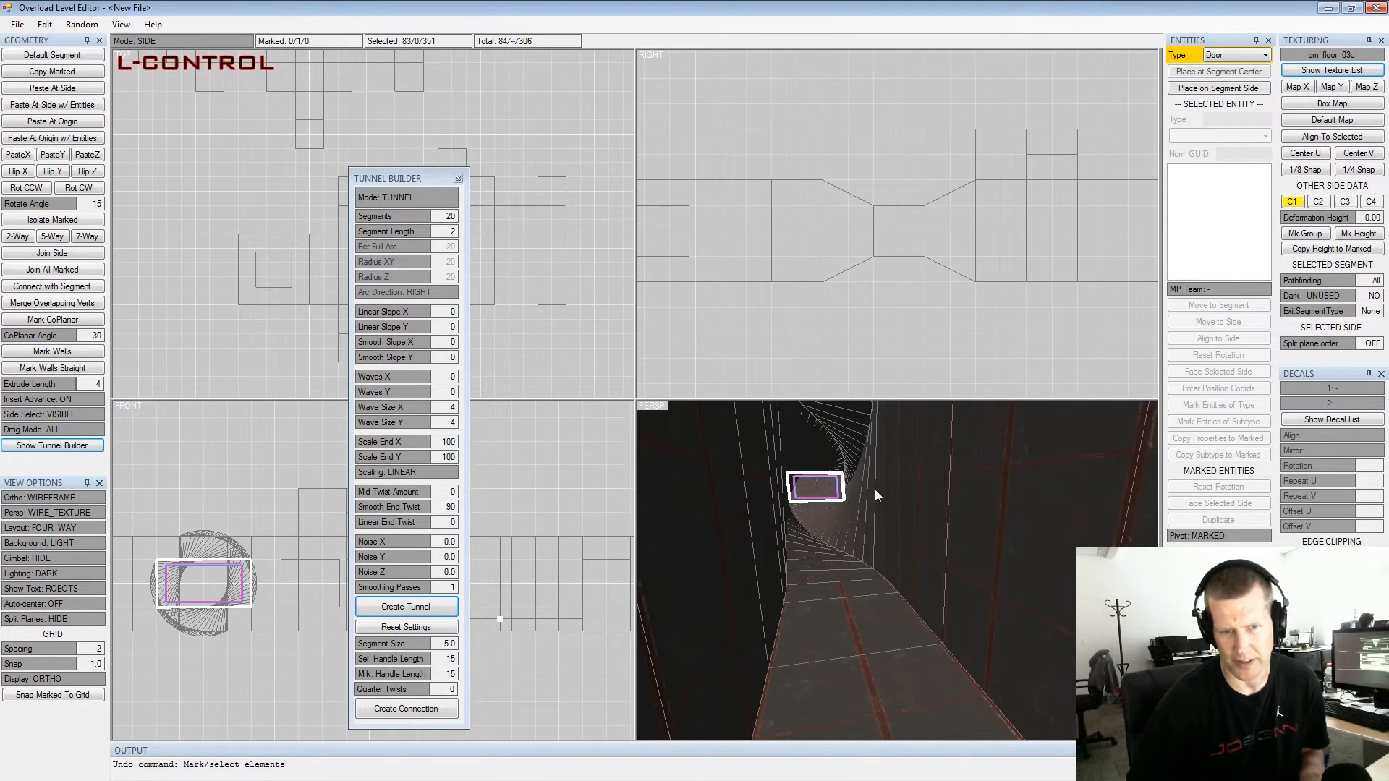
key(ctrl+z)
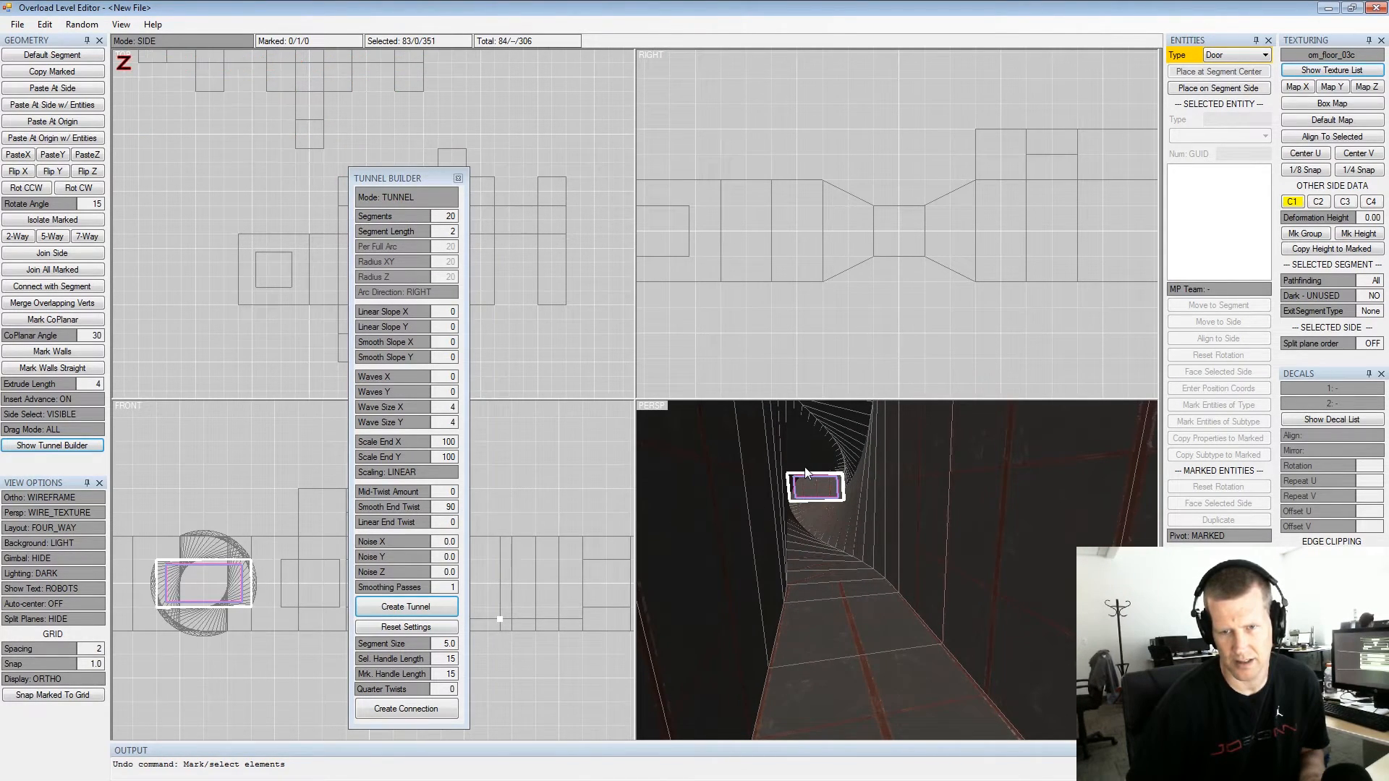
key(ctrl+z)
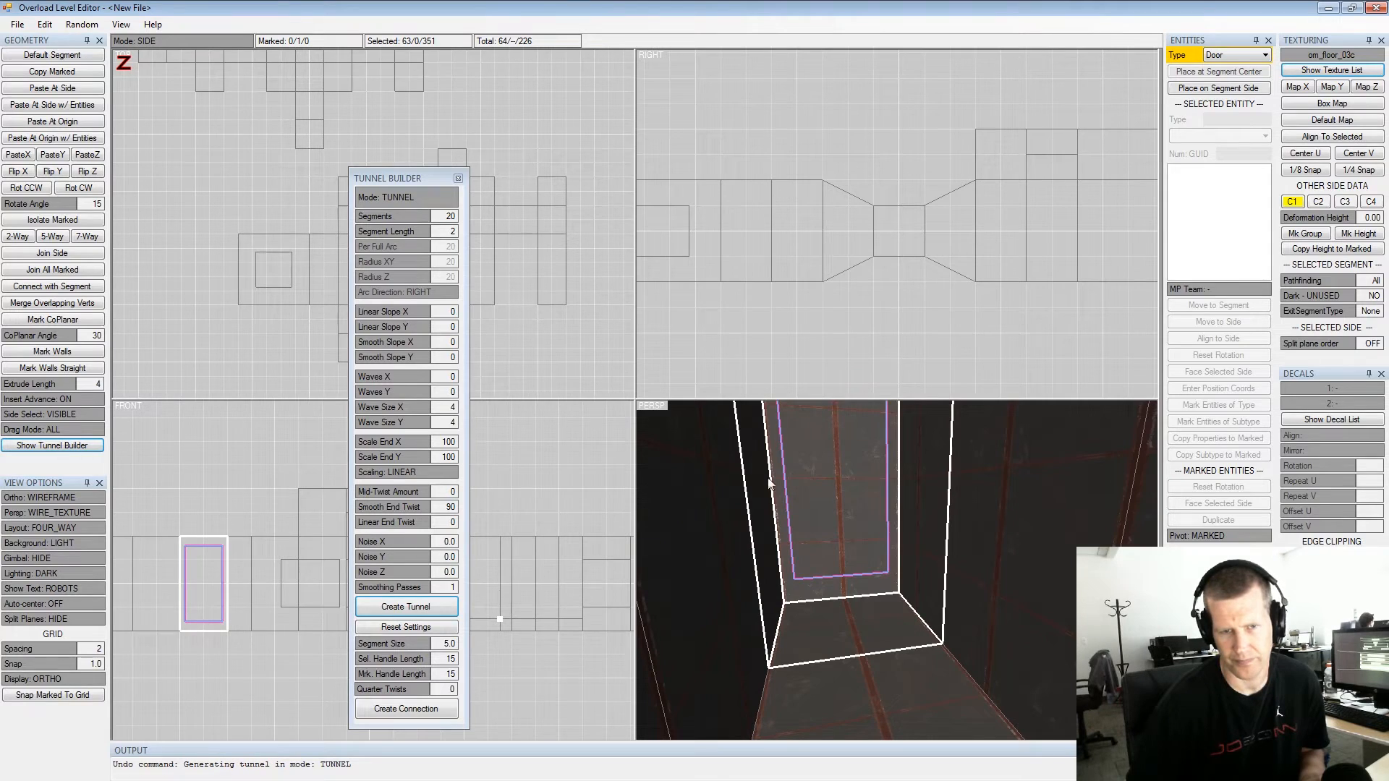
Set Linear End Twist to 90 and Smooth End Twist to 0, create the tunnel and view its twist from inside
click(403, 529)
drag(401, 526, 520, 522)
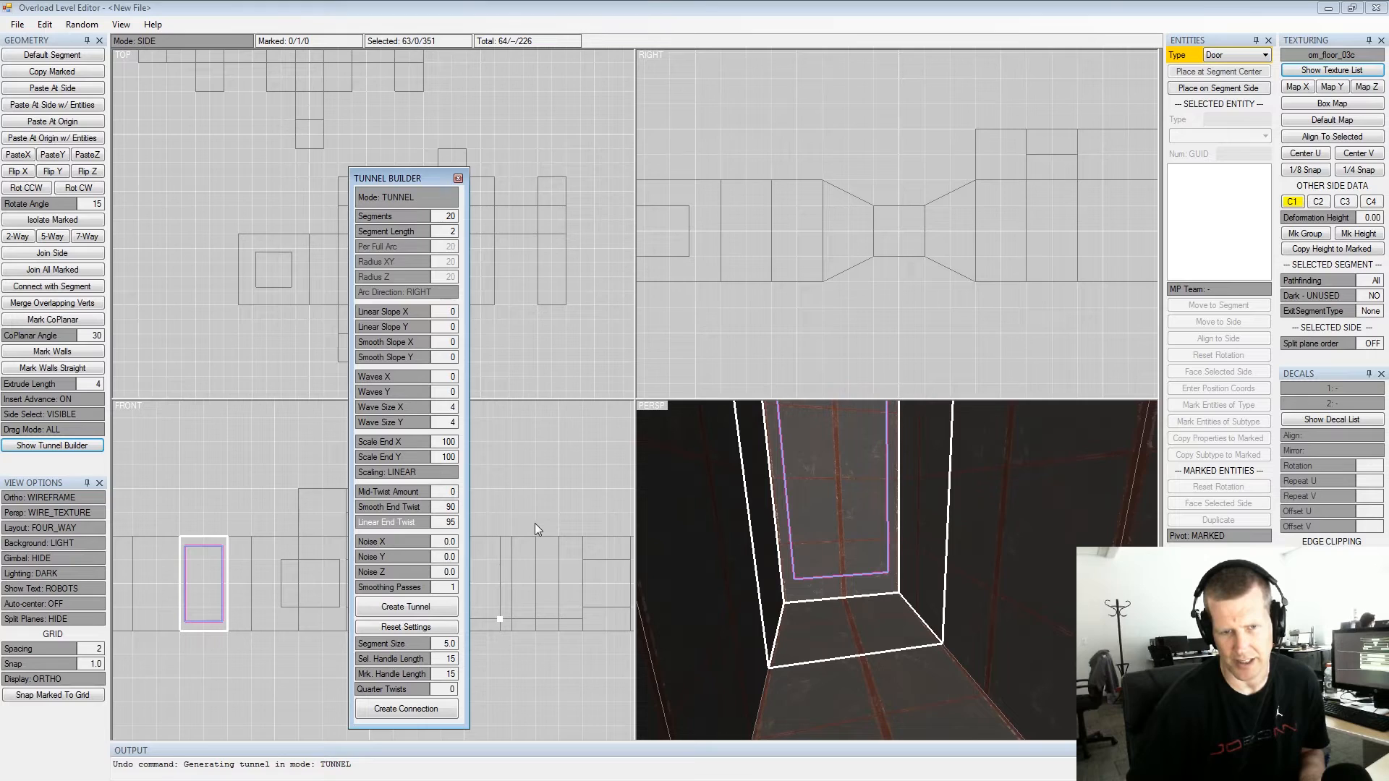
drag(425, 524, 281, 511)
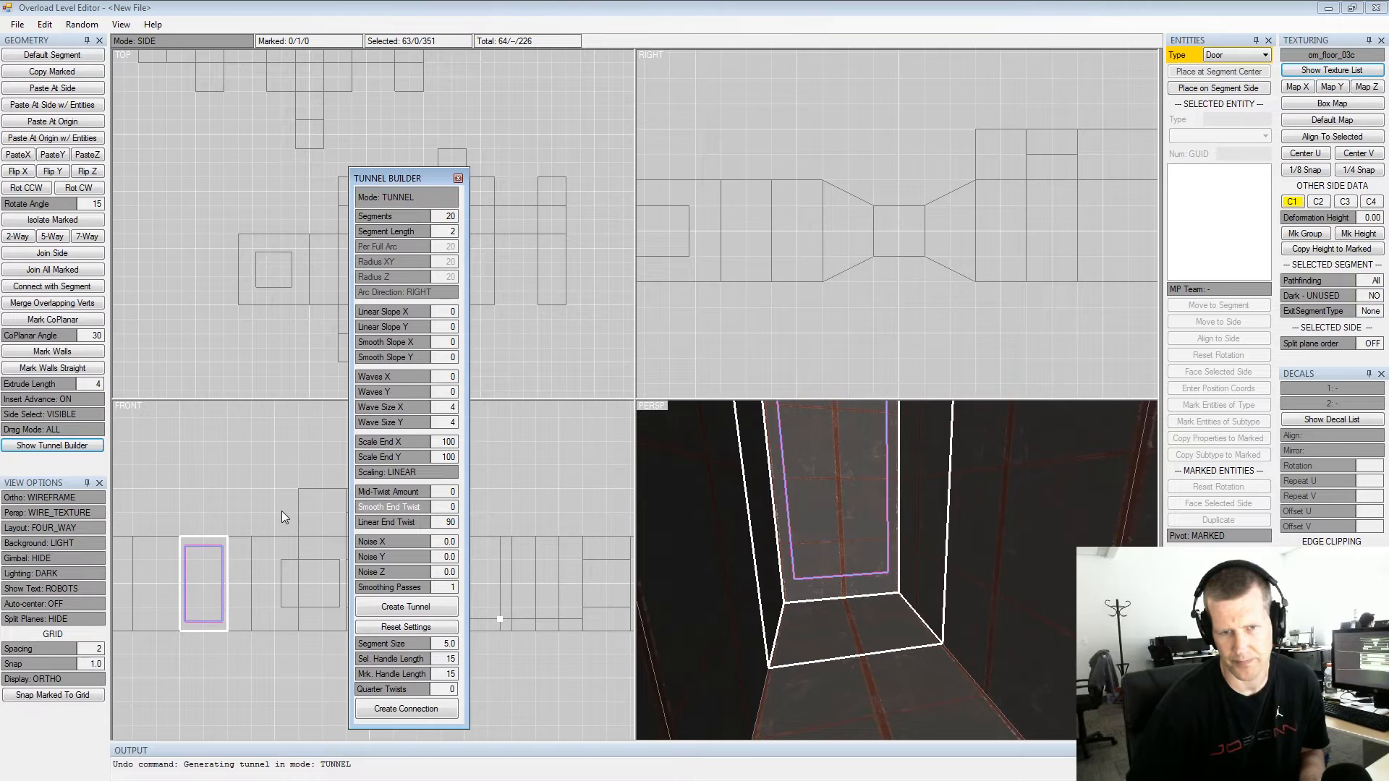
click(405, 608)
alt+middle_drag(742, 556, 805, 553)
alt+drag(805, 553, 783, 460)
alt+scroll(1043, 532, down, 2)
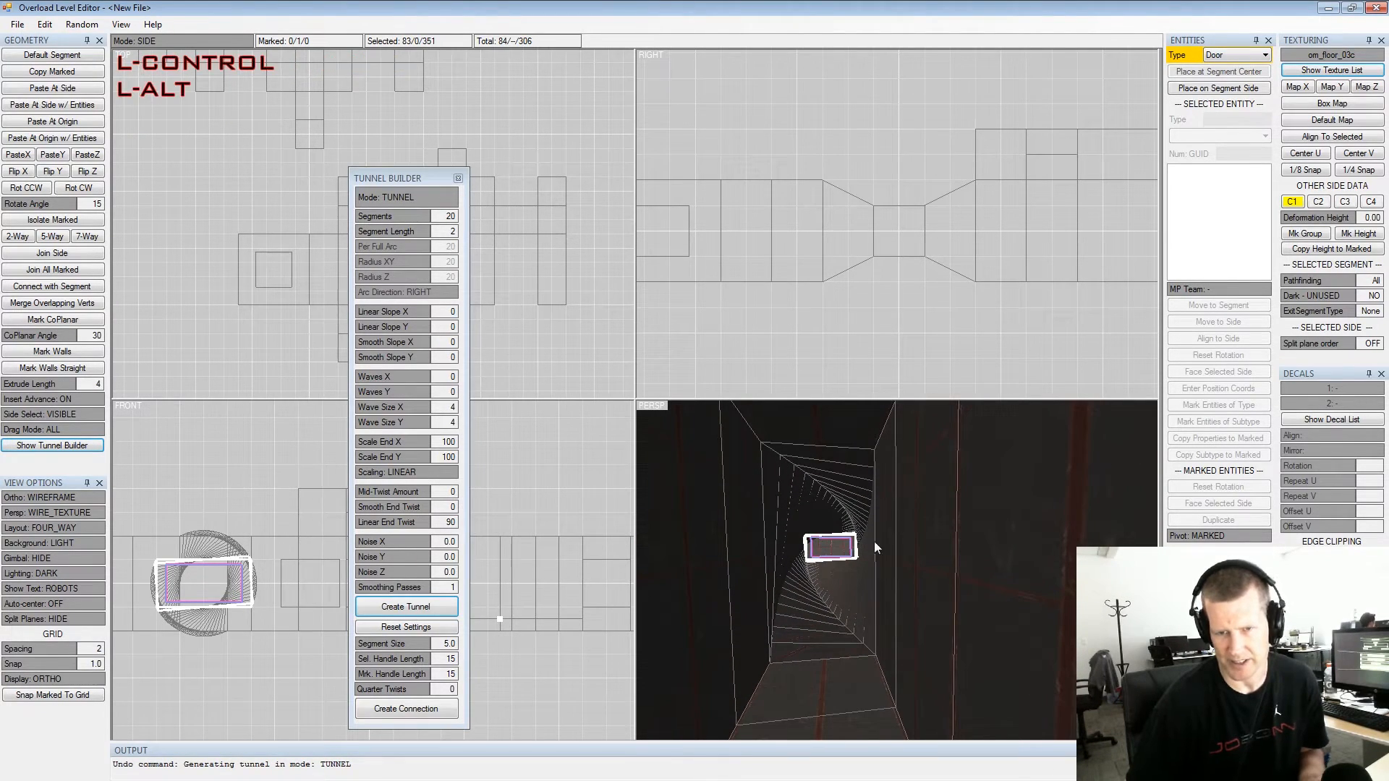
Undo the linear end twist tunnel and return to an outside view of the marked corridor end
key(ctrl+z)
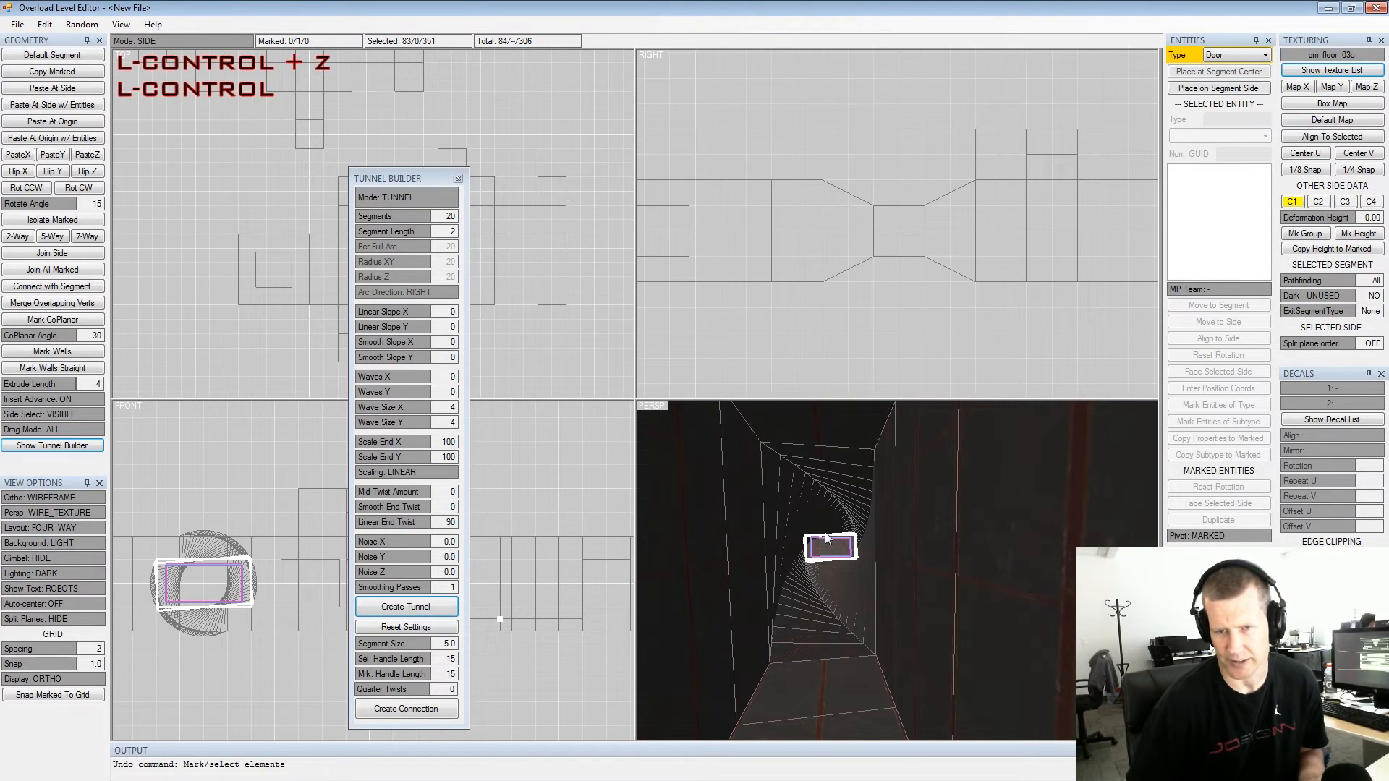
key(ctrl+z)
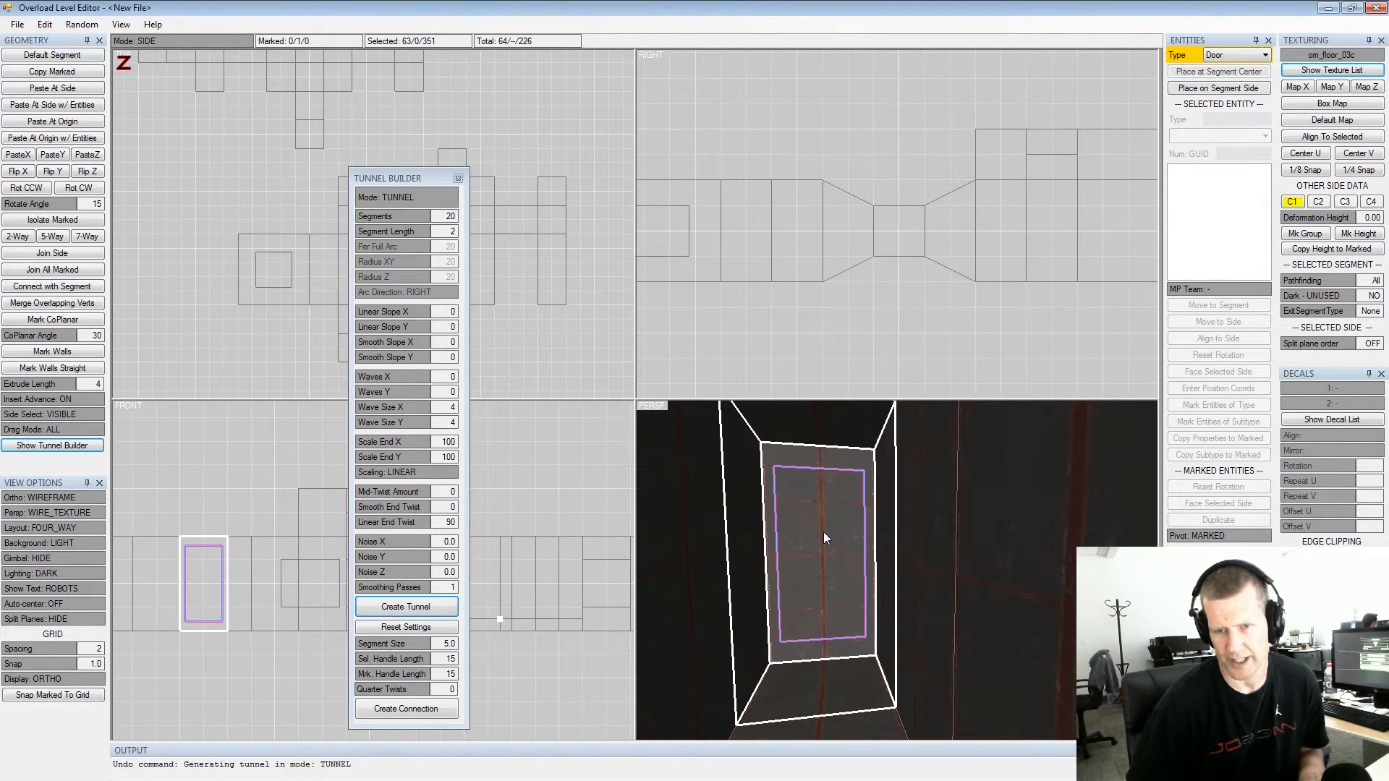
alt+drag(828, 510, 893, 502)
alt+scroll(876, 491, down, 2)
alt+middle_drag(875, 491, 871, 504)
alt+drag(870, 505, 915, 512)
alt+middle_drag(915, 512, 856, 509)
alt+scroll(852, 510, up, 3)
alt+drag(852, 510, 848, 511)
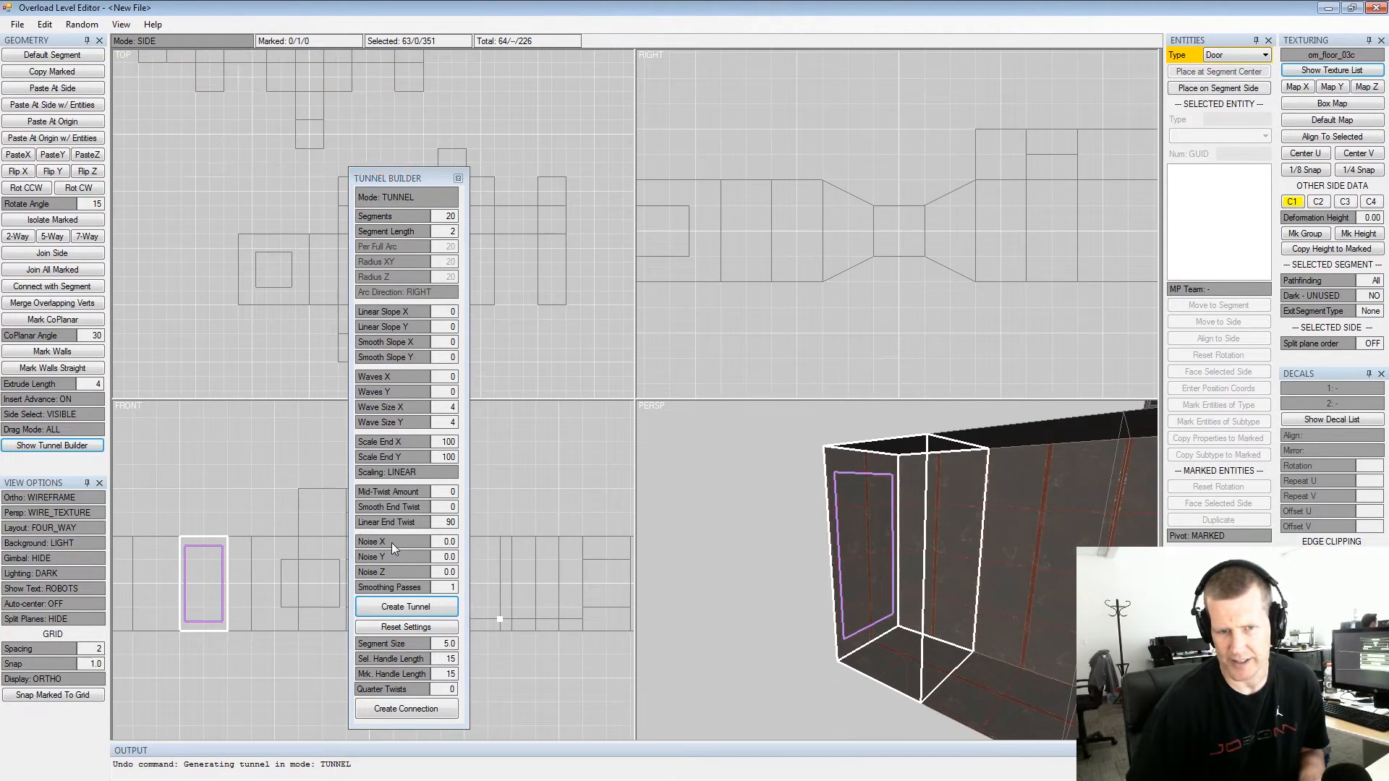
Set Noise X to 5.0, Noise Y to 3.5 and Noise Z to 0.5, then create the tunnel and inspect its jagged walls
drag(392, 543, 485, 539)
mouse_move(397, 560)
mouse_down()
mouse_move(448, 564)
mouse_move(374, 575)
mouse_up()
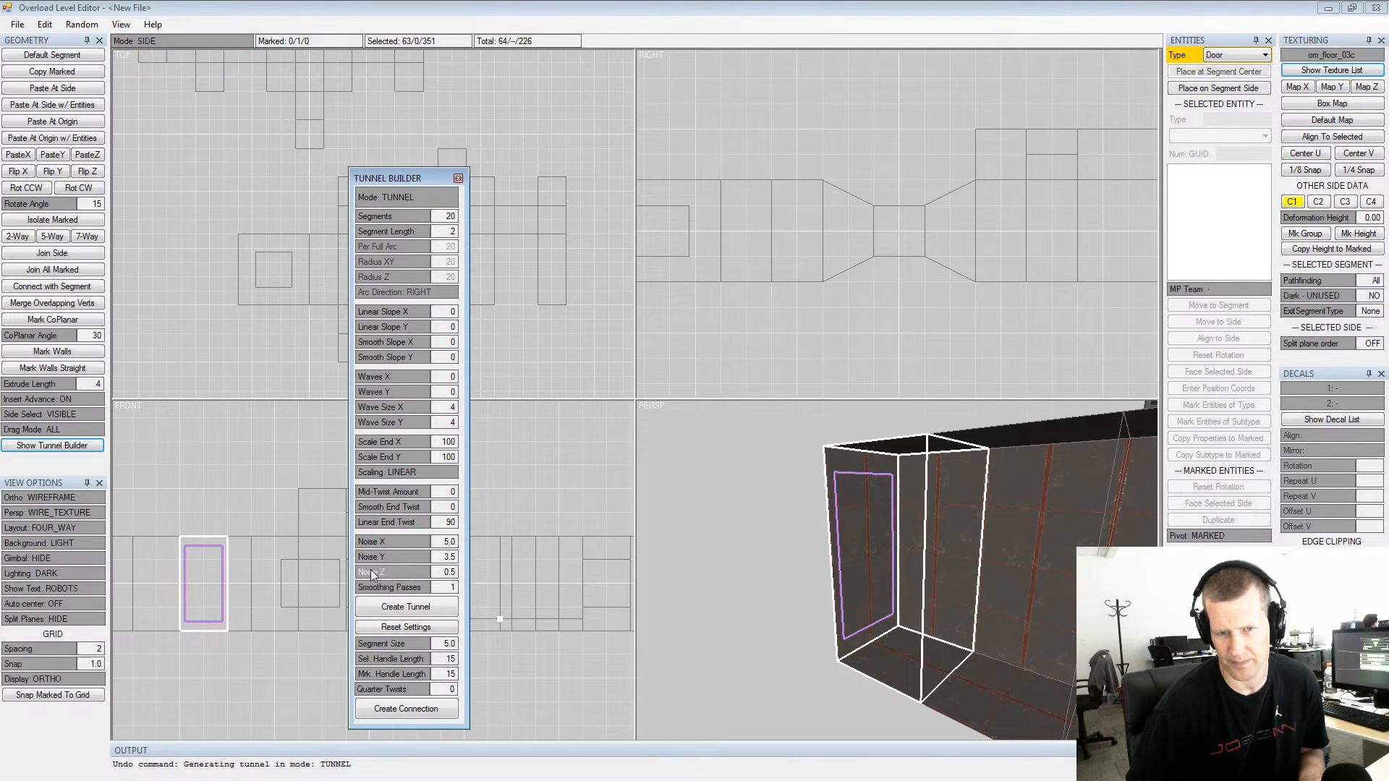
click(426, 609)
alt+middle_drag(813, 566, 881, 582)
alt+drag(882, 582, 843, 565)
alt+scroll(840, 562, up, 3)
alt+middle_drag(821, 552, 936, 556)
alt+drag(937, 555, 978, 543)
Set Linear End Twist to 0 and undo the jagged noise tunnel
drag(417, 523, 305, 524)
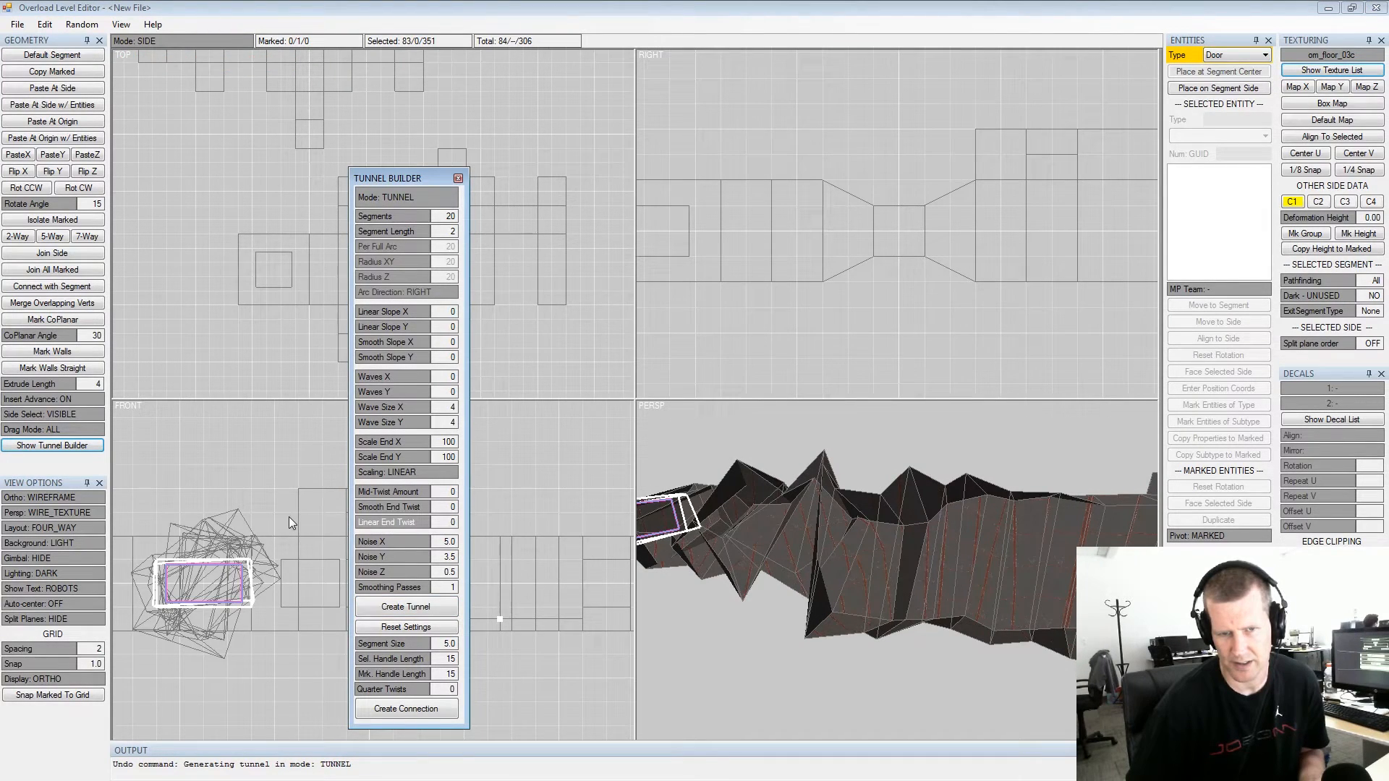
key(ctrl+z)
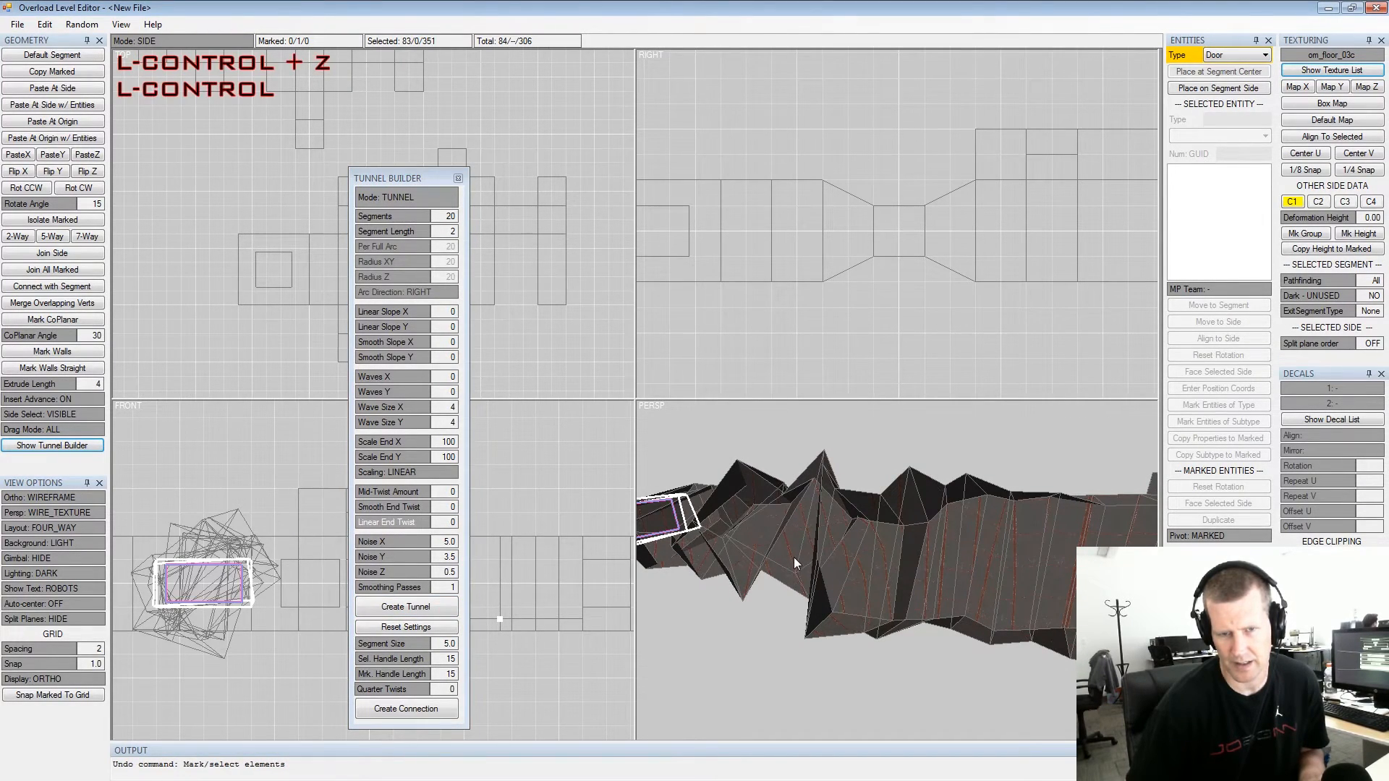
key(ctrl+z)
alt+middle_drag(902, 537, 493, 574)
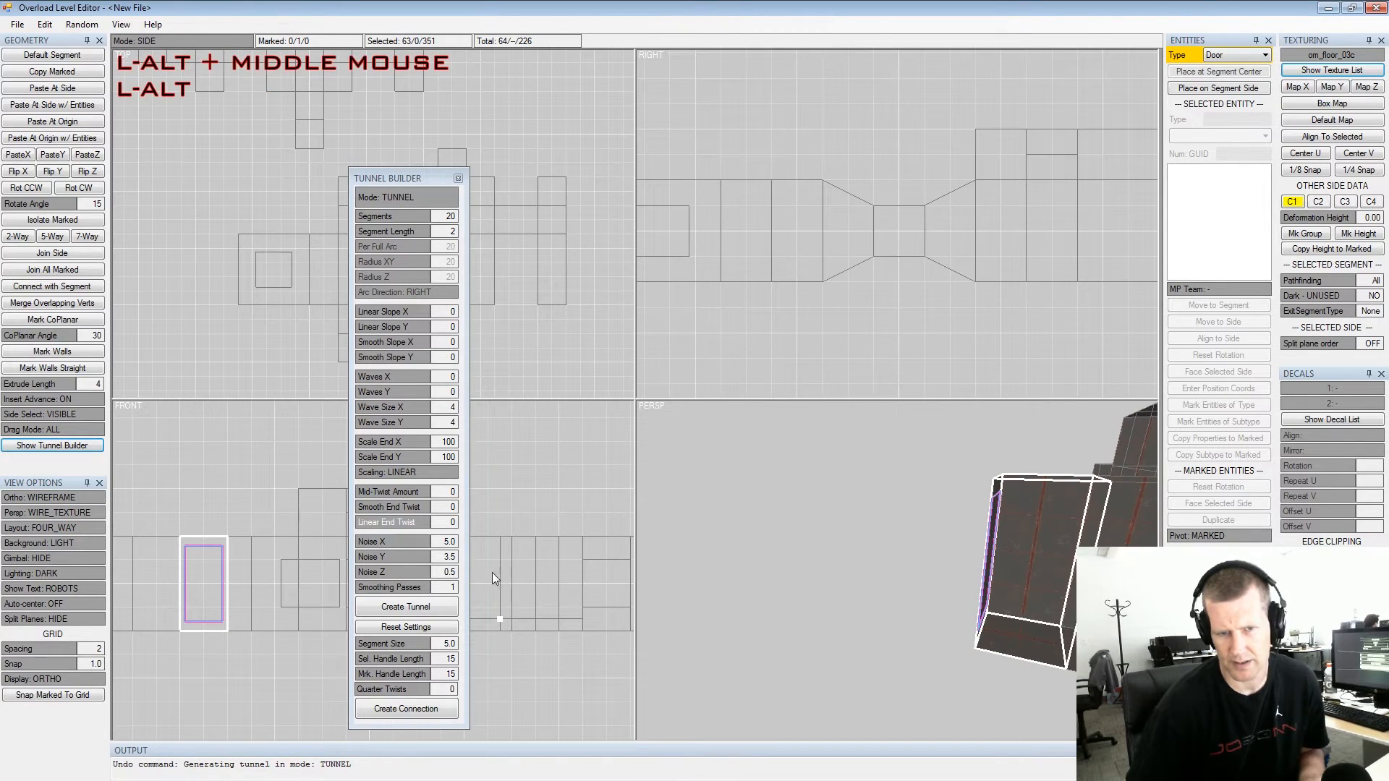
Create a smoother noisy tunnel with Noise X and Noise Y at 3.0 and Smoothing Passes at 7, and inspect it
drag(400, 542, 456, 588)
click(405, 607)
alt+drag(851, 553, 969, 575)
alt+scroll(1104, 515, down, 5)
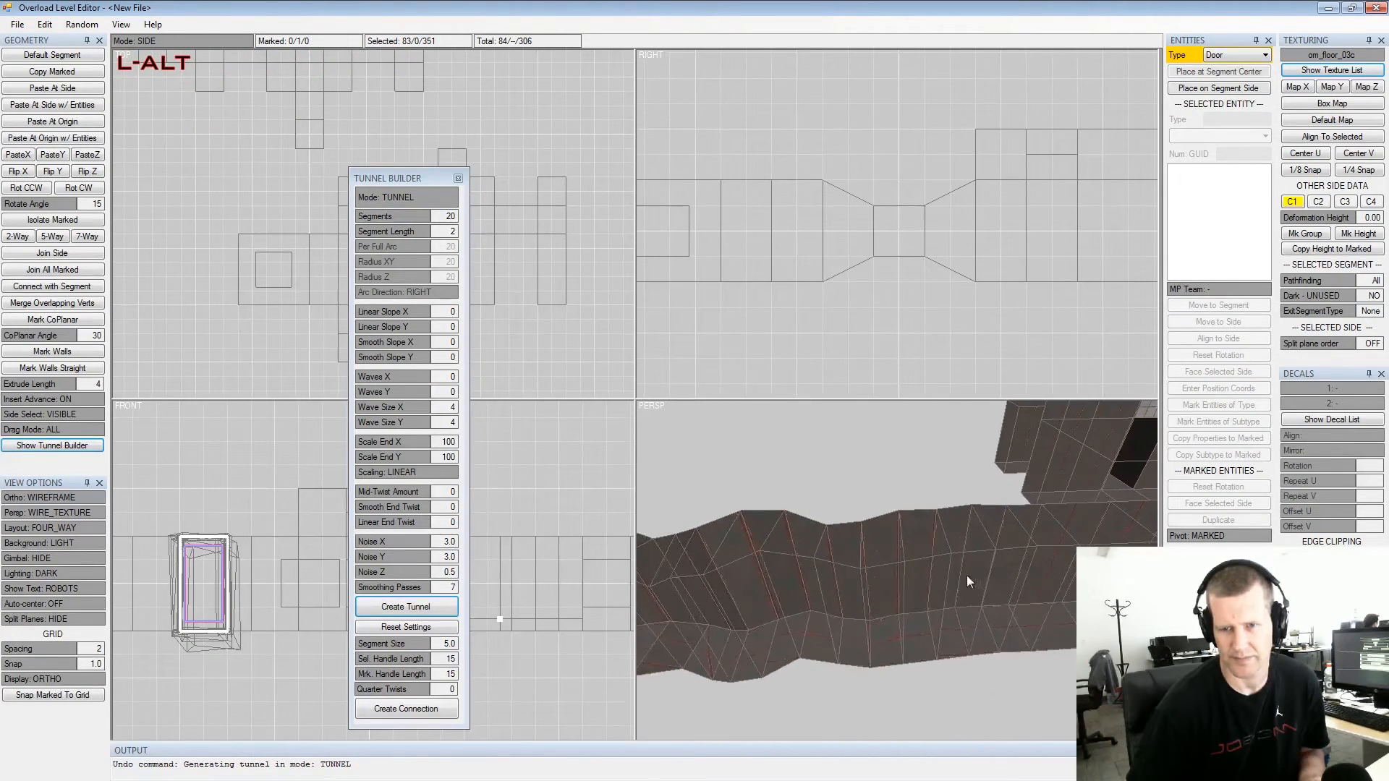
alt+middle_drag(969, 575, 924, 541)
alt+scroll(923, 541, down, 1)
alt+drag(925, 548, 878, 542)
alt+scroll(866, 535, up, 2)
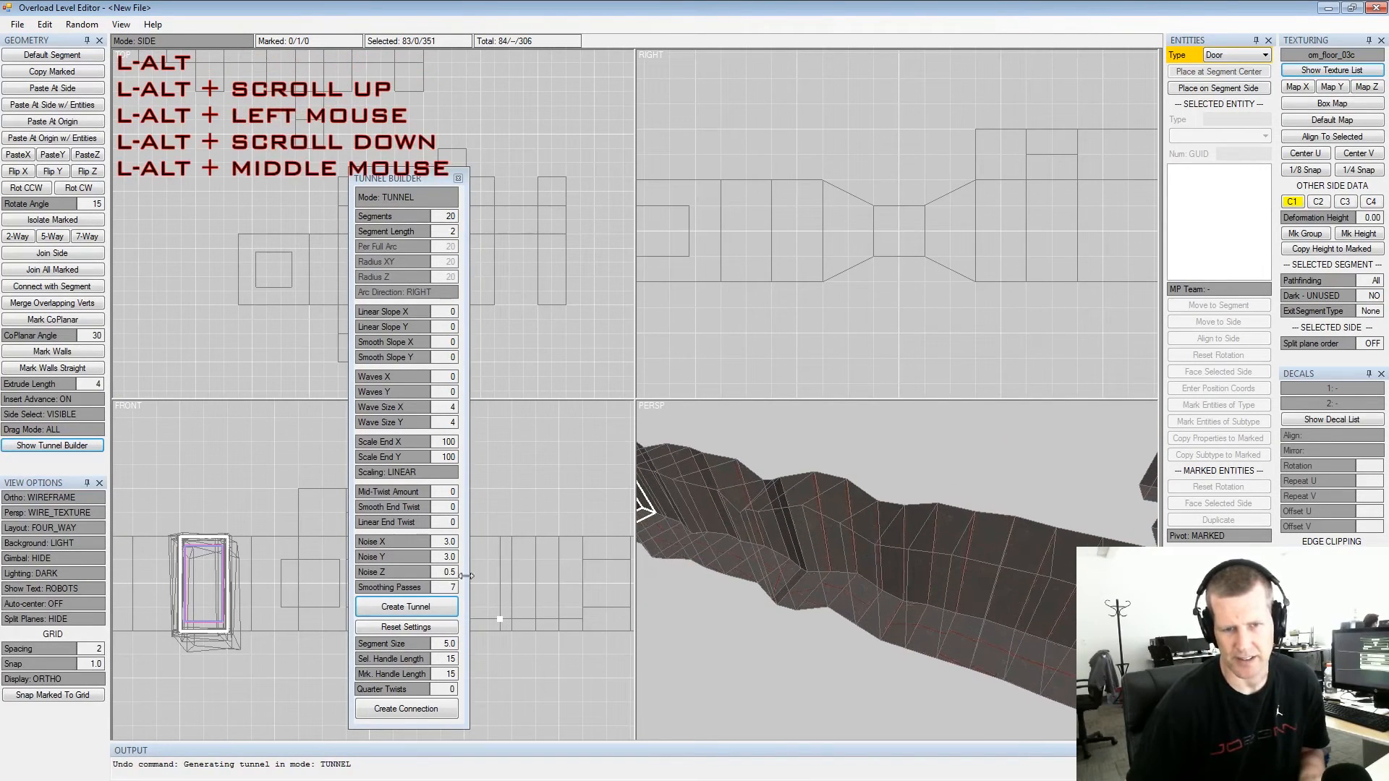
Reset Smoothing Passes to 1 and all Noise values to 0.0, and undo the smoothed noise tunnel
drag(413, 586, 368, 595)
drag(428, 558, 386, 558)
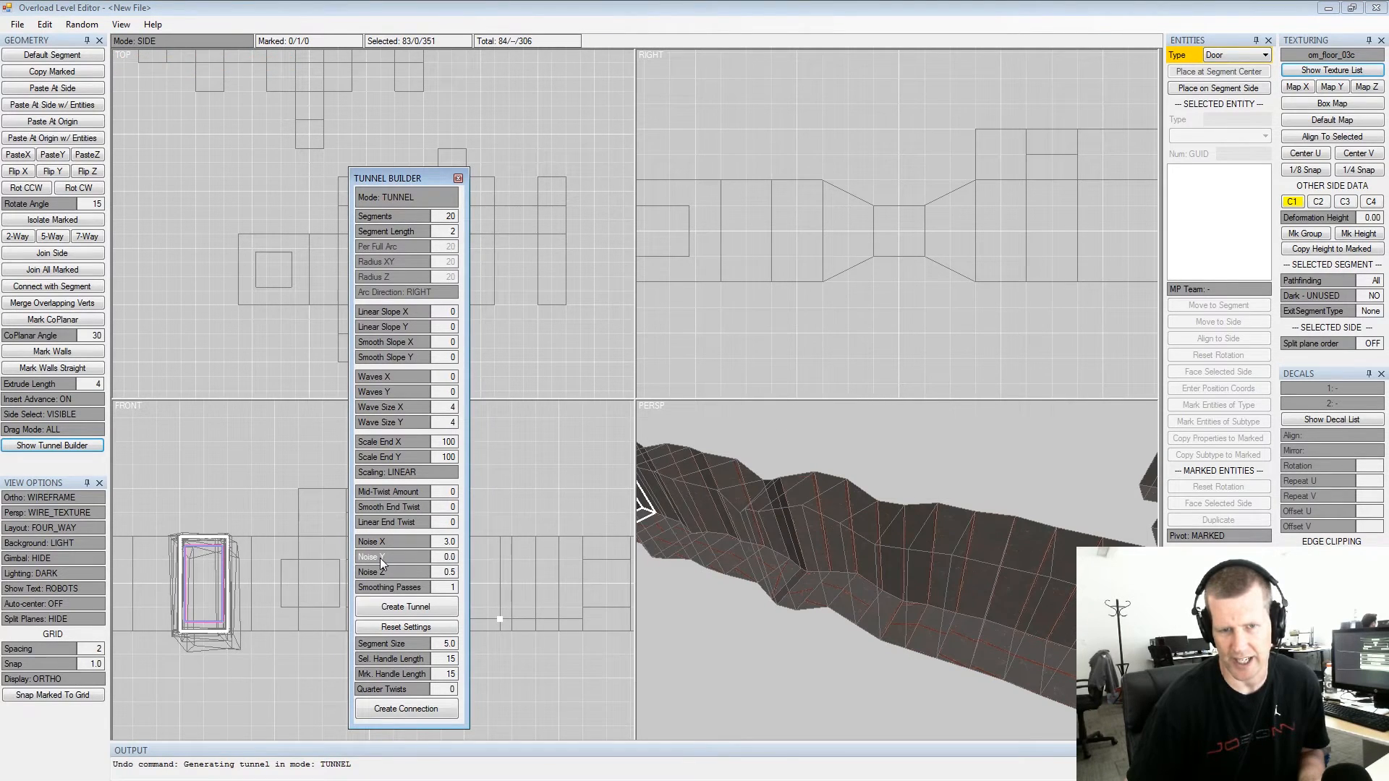
drag(421, 544, 379, 541)
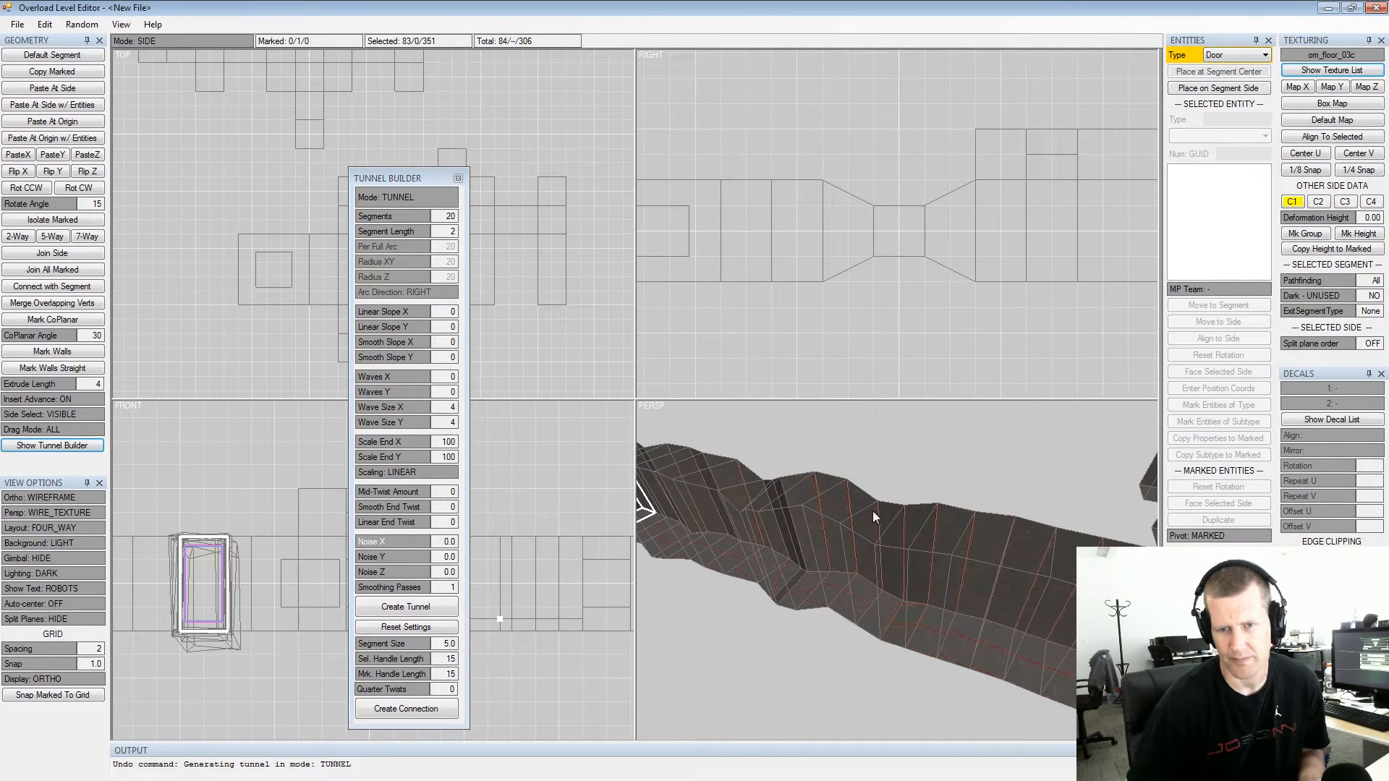
key(ctrl+z)
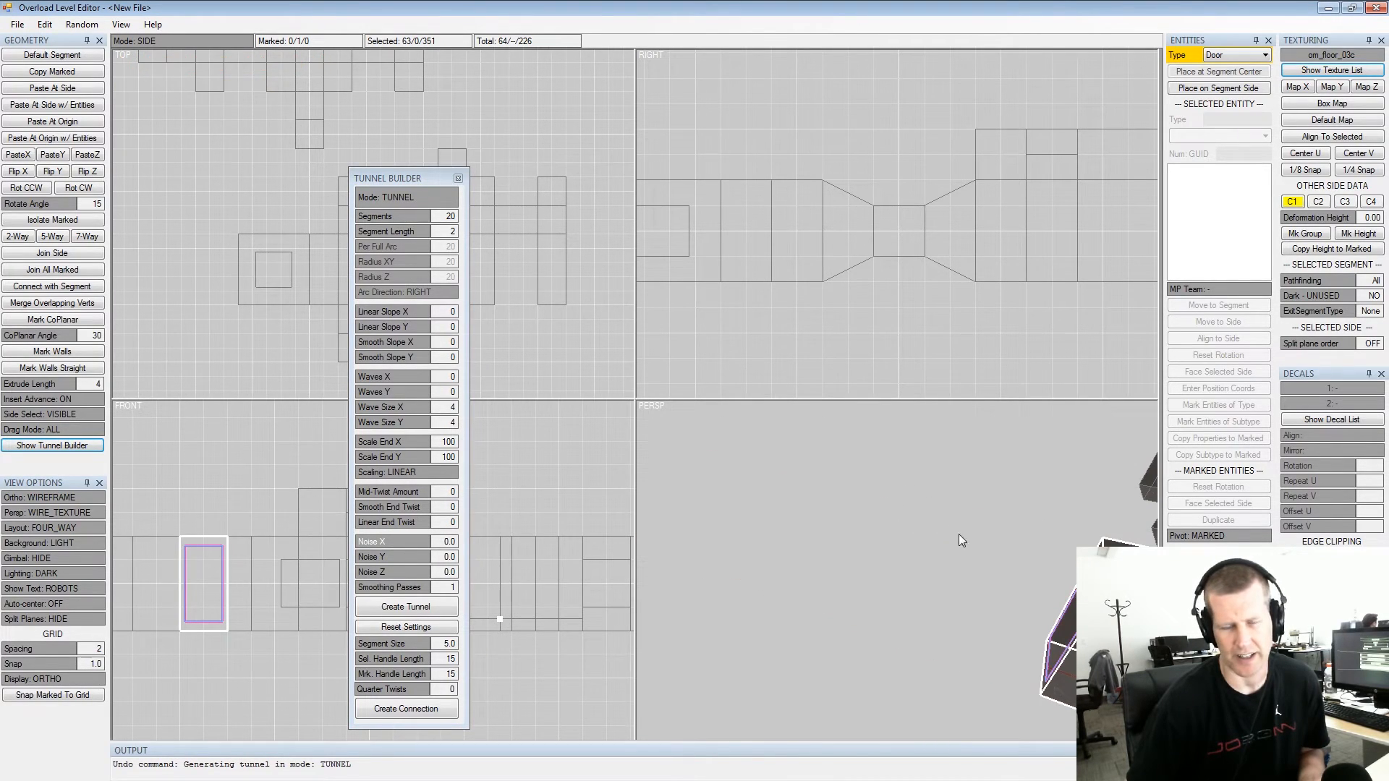
Set Segment Length to 10, create a straight 20-segment test tunnel from the marked side and undo it
middle_drag(949, 526, 841, 513)
scroll(841, 520, down, 2)
click(412, 237)
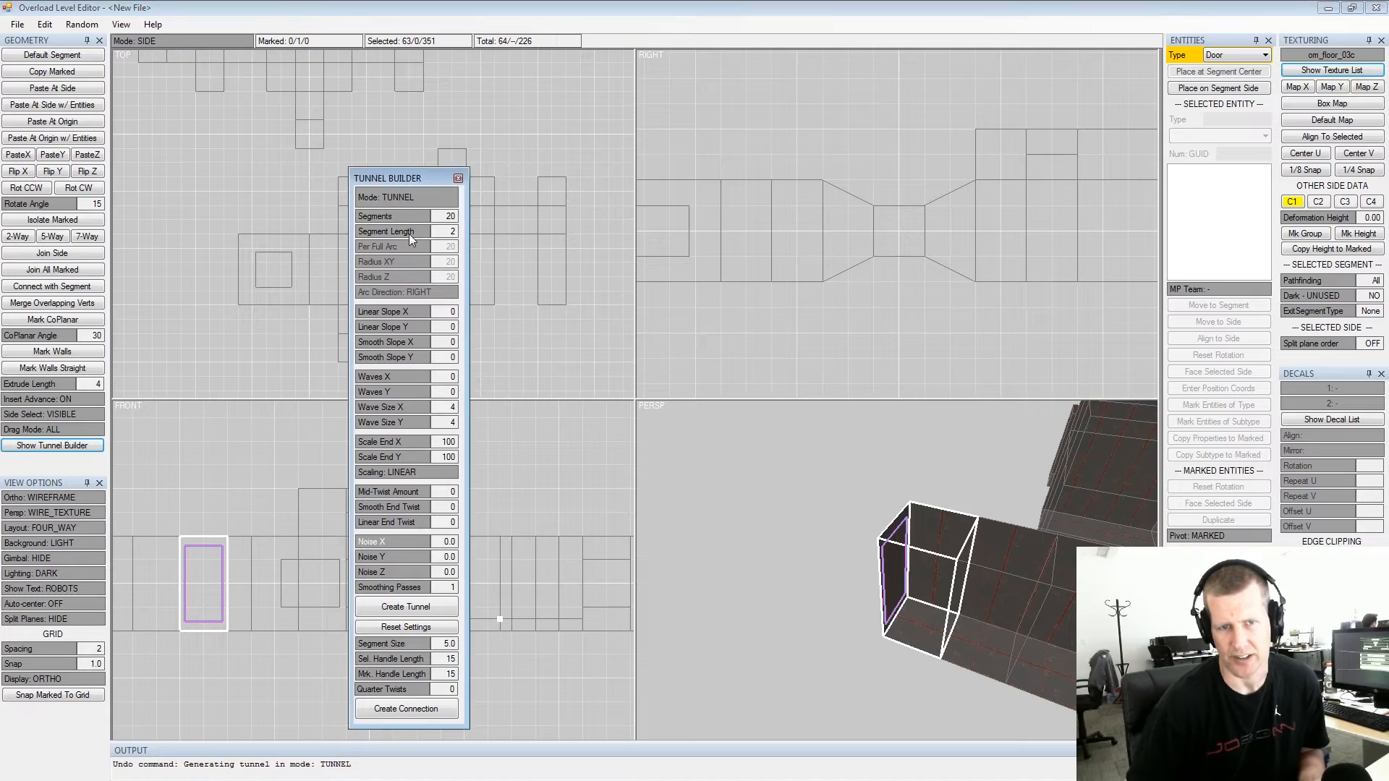
drag(410, 235, 468, 232)
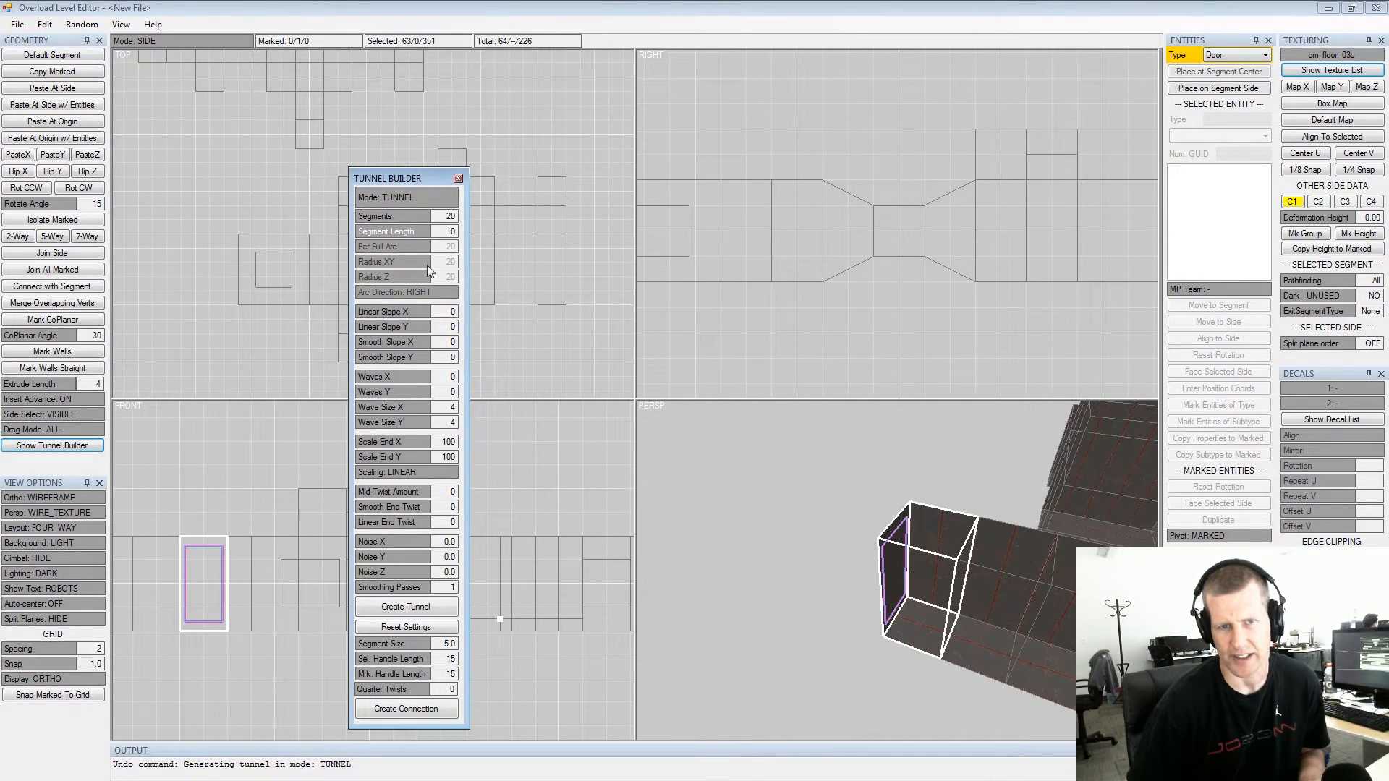
click(405, 606)
scroll(834, 457, down, 2)
middle_drag(833, 456, 1049, 510)
alt+drag(1049, 510, 1014, 496)
key(ctrl+z)
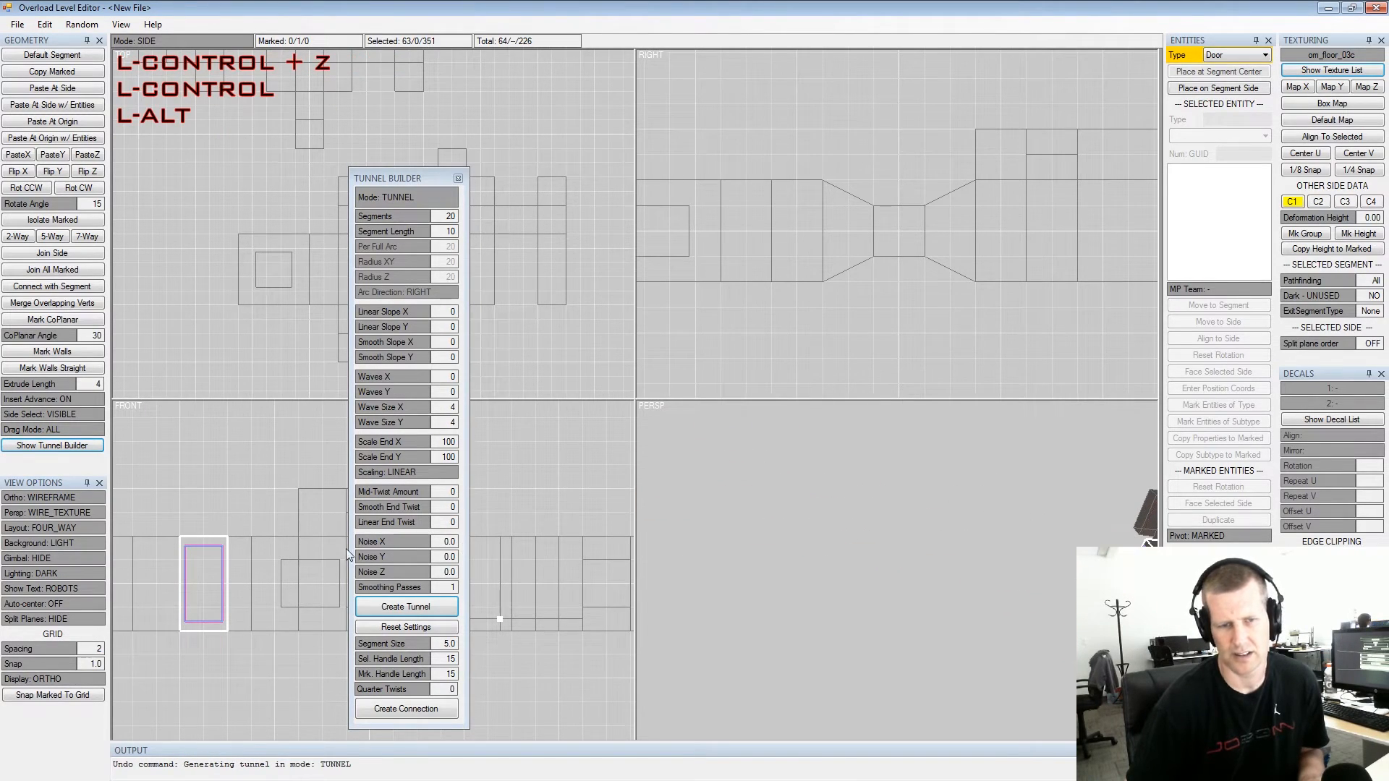
Switch the viewport layout to RIGHT and frame the marked segment in the enlarged perspective view
click(55, 528)
middle_drag(854, 454, 808, 459)
key(f)
alt+scroll(757, 453, down, 3)
alt+drag(808, 459, 765, 462)
alt+middle_drag(765, 462, 806, 452)
alt+scroll(805, 453, down, 2)
alt+drag(805, 453, 809, 453)
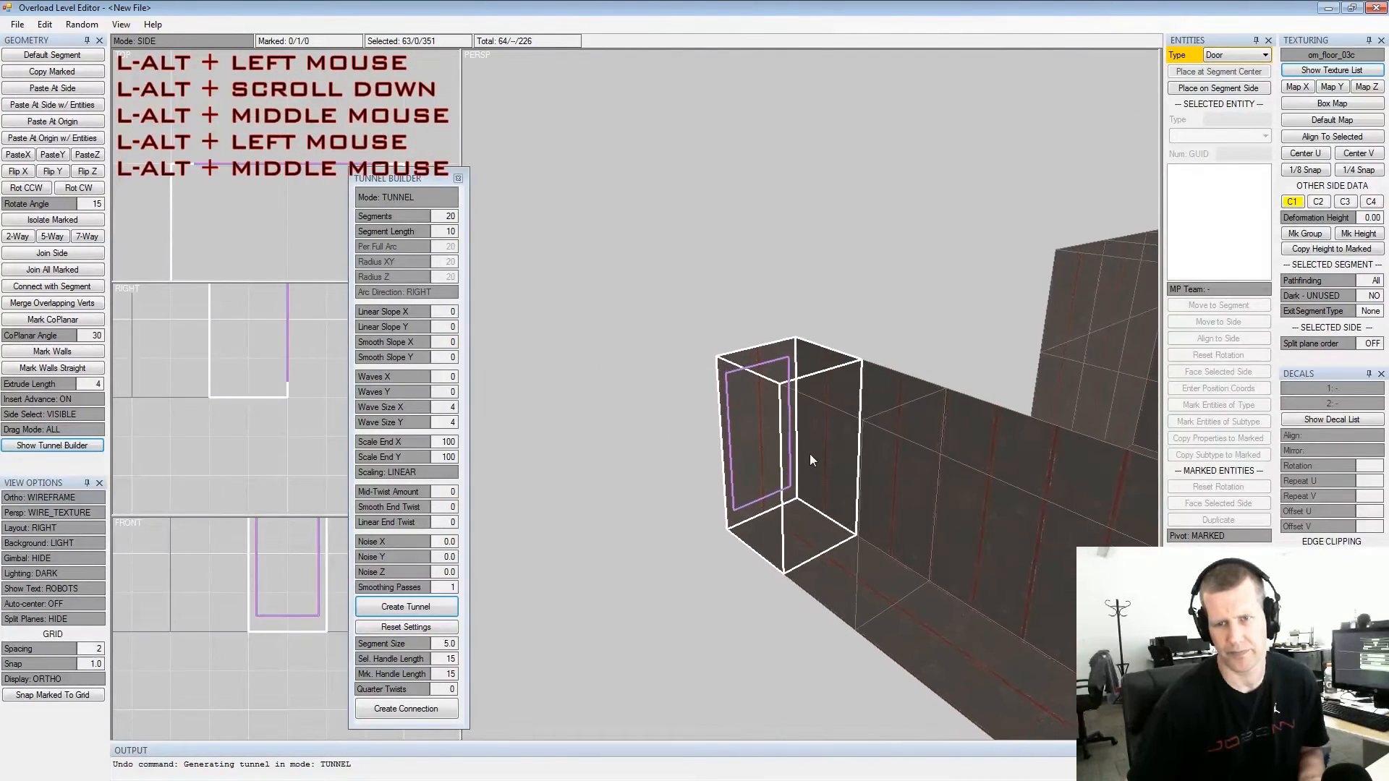
alt+middle_drag(809, 453, 806, 458)
alt+scroll(805, 458, down, 2)
Move the Tunnel Builder window off the perspective view, switch its mode to ARC and set Segments to 10
click(414, 179)
drag(416, 179, 356, 170)
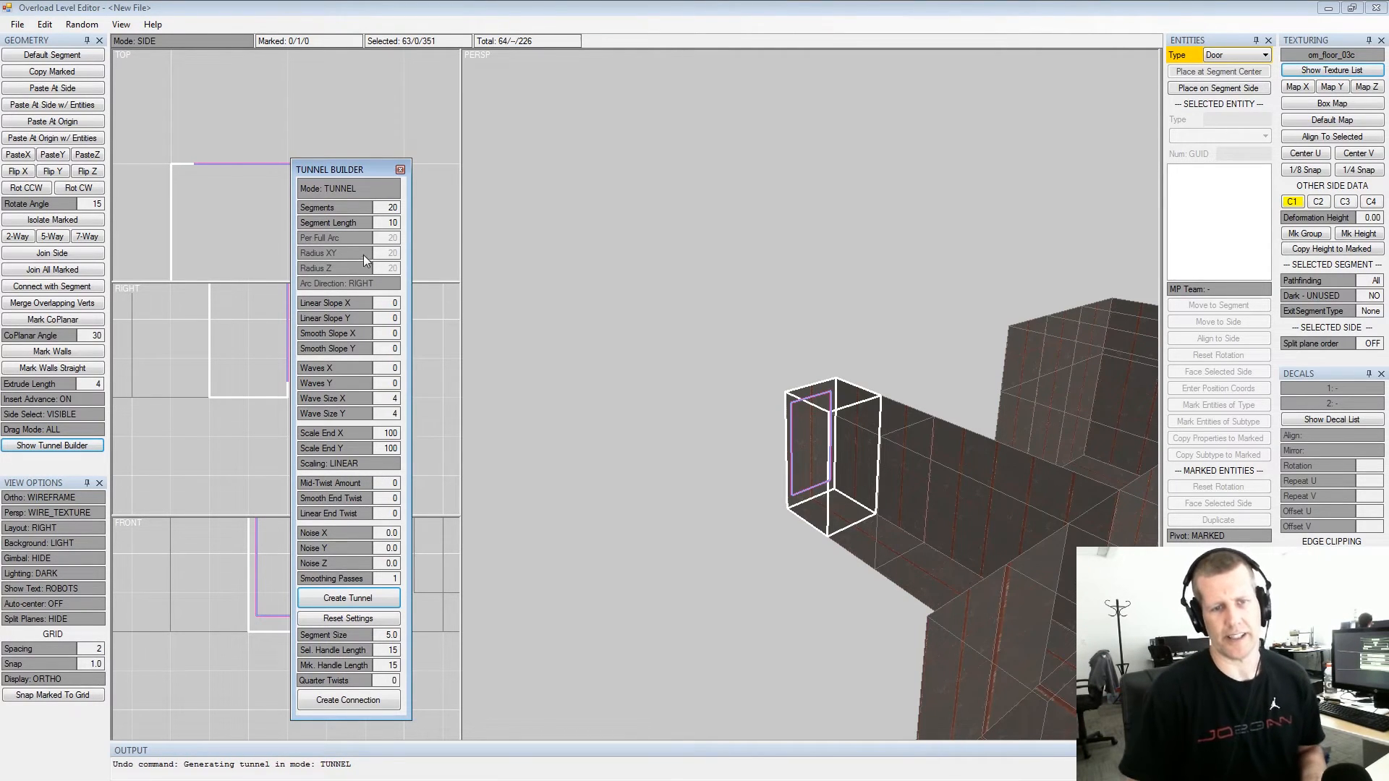
click(342, 185)
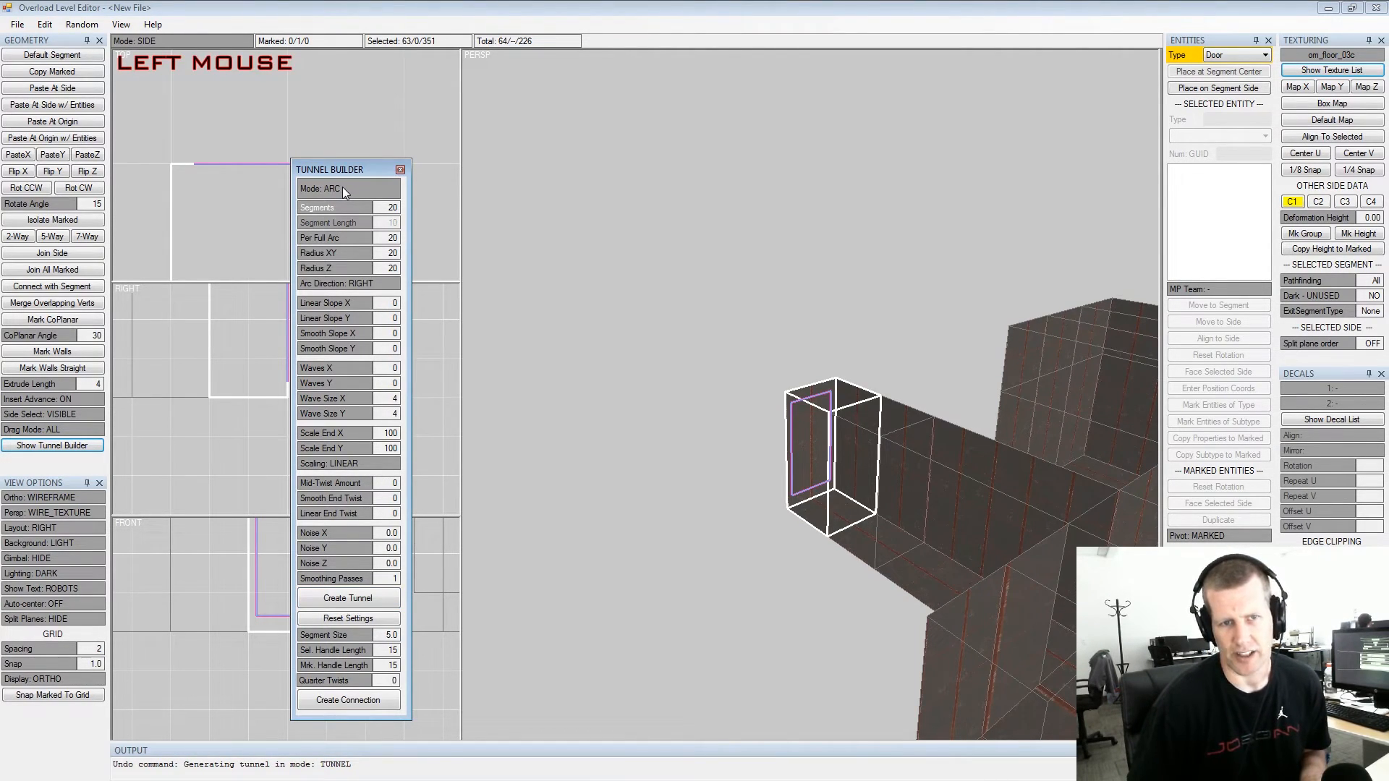
click(342, 188)
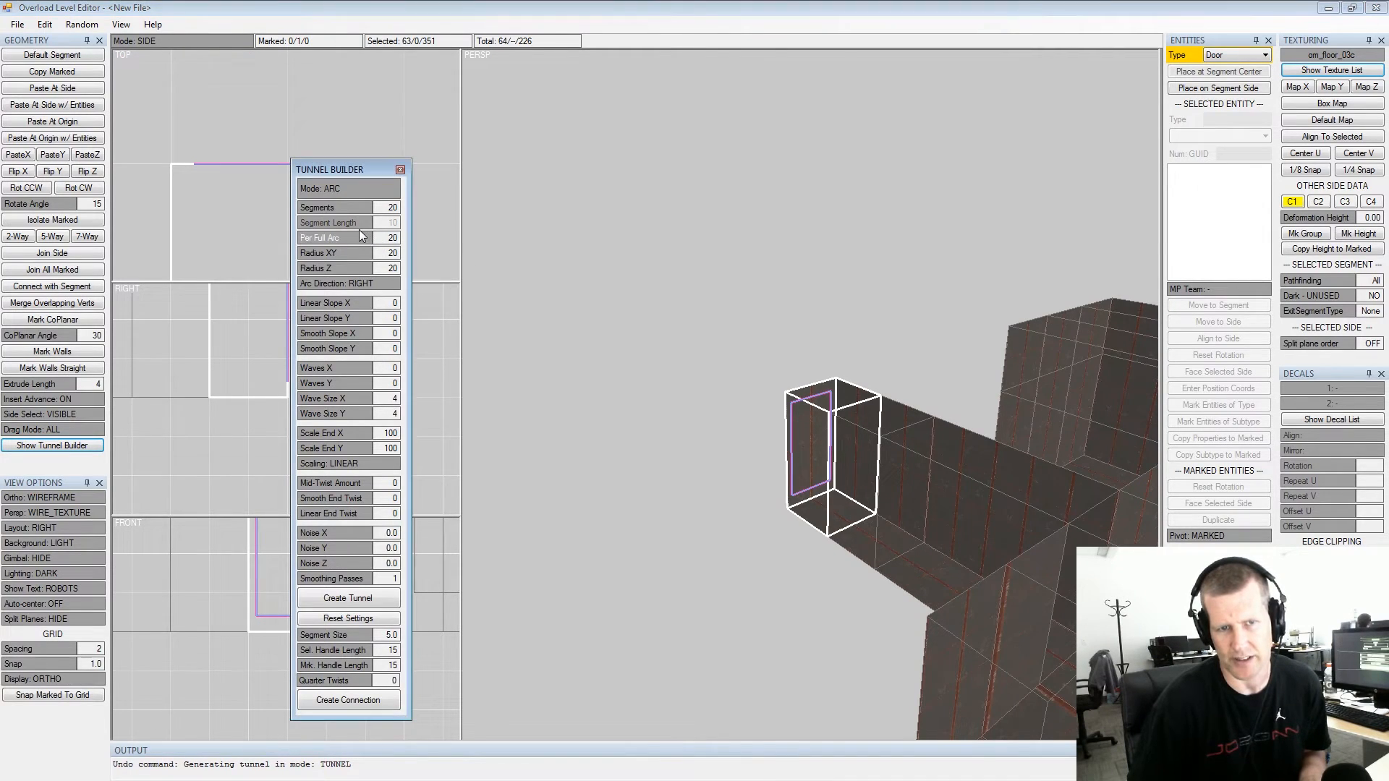
drag(345, 210, 278, 208)
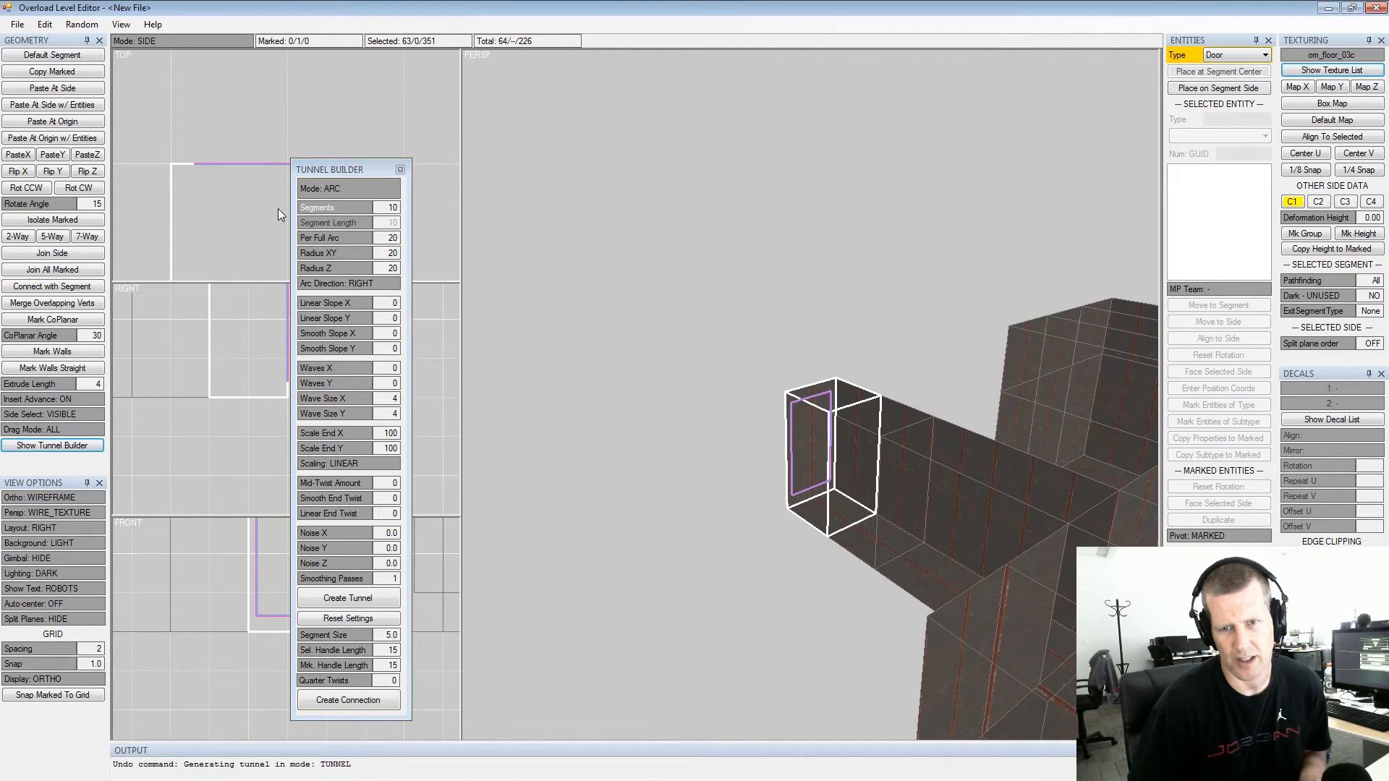
Create a 10-segment arc tunnel curving right from the marked side, with 20 segments per full arc and both radii at 20
alt+drag(914, 405, 984, 447)
alt+middle_drag(984, 448, 936, 458)
alt+drag(935, 459, 827, 430)
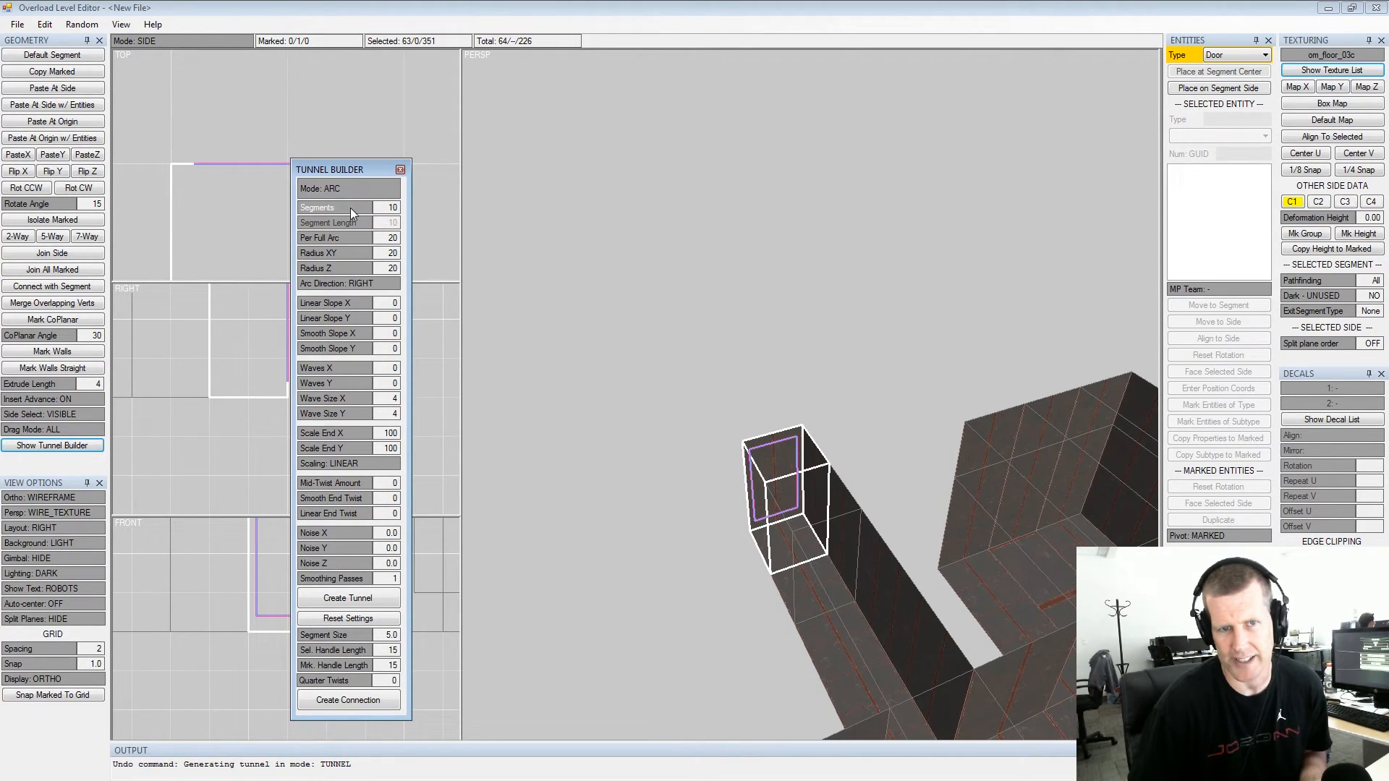
key(alt)
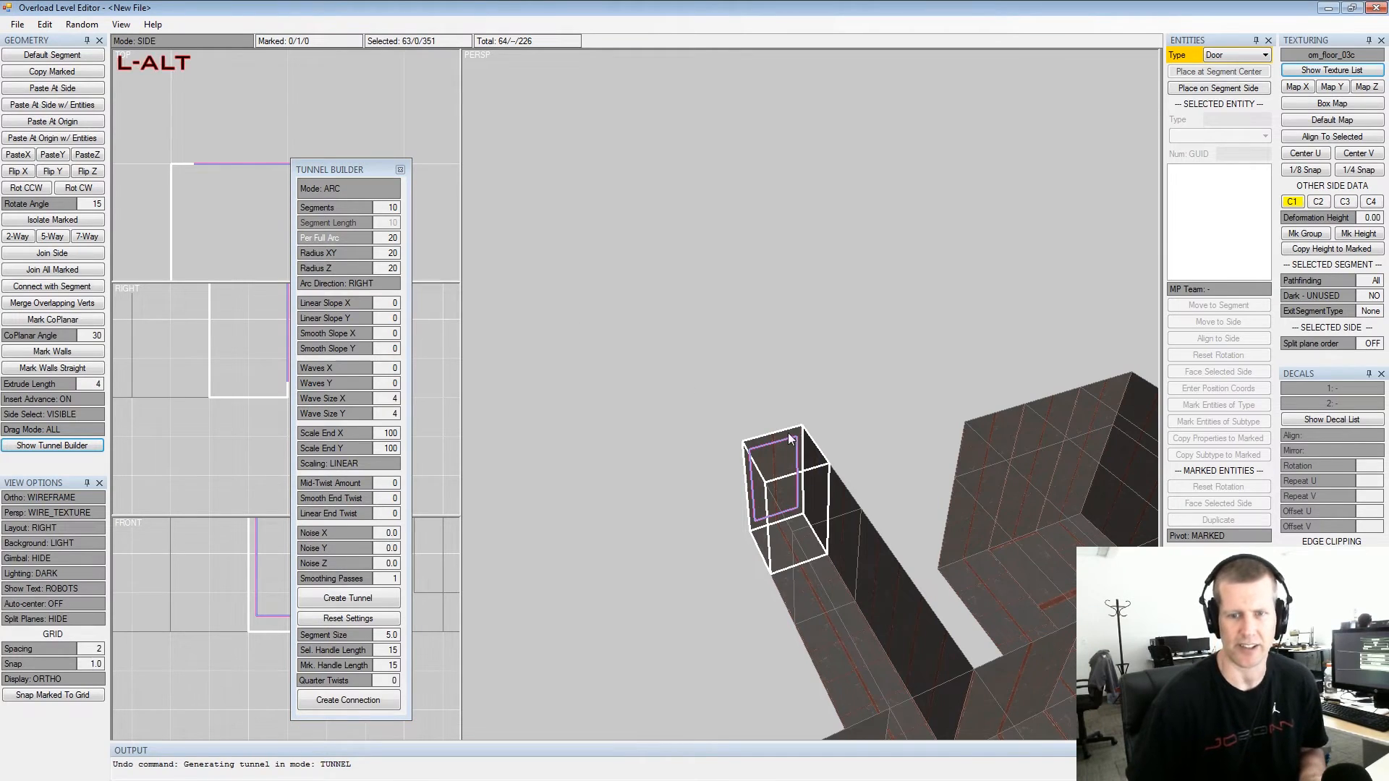
alt+drag(786, 433, 789, 449)
alt+middle_drag(788, 449, 778, 460)
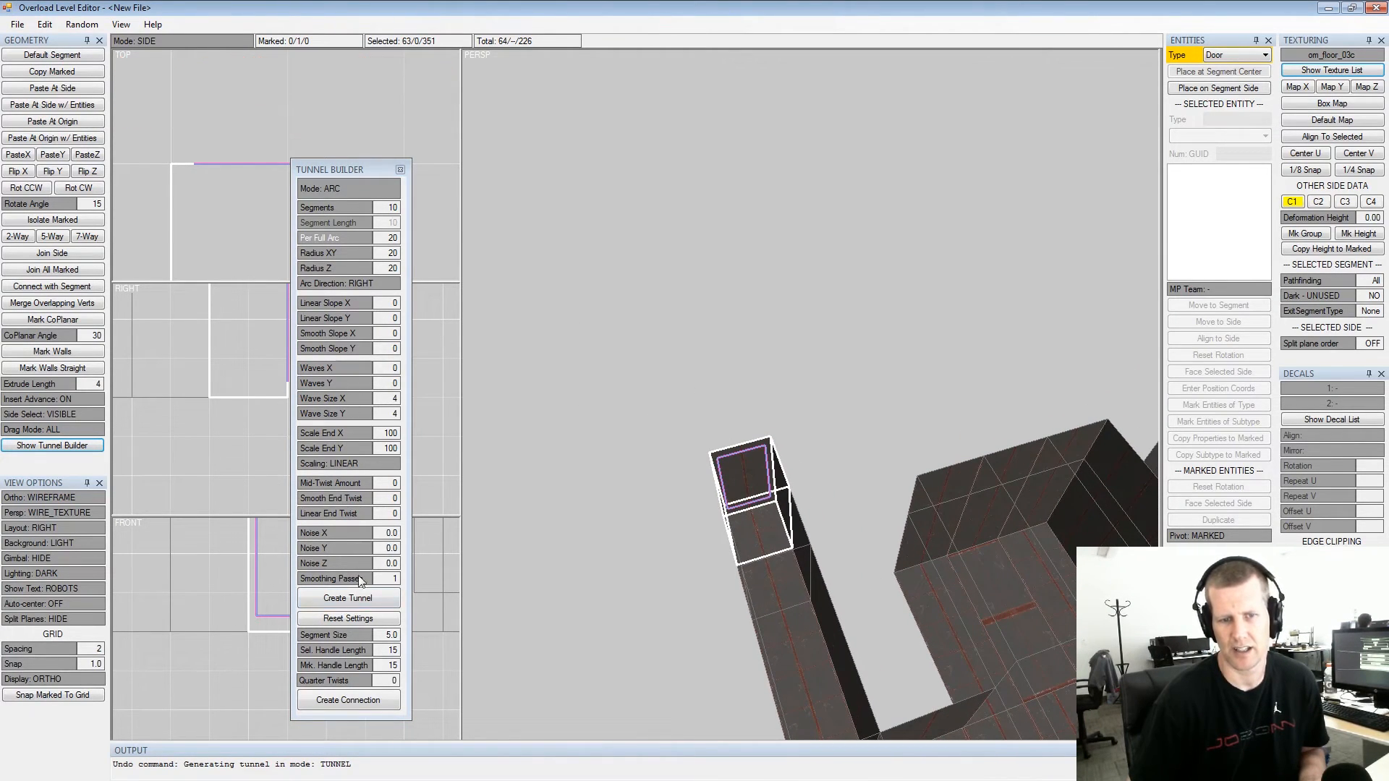
click(350, 598)
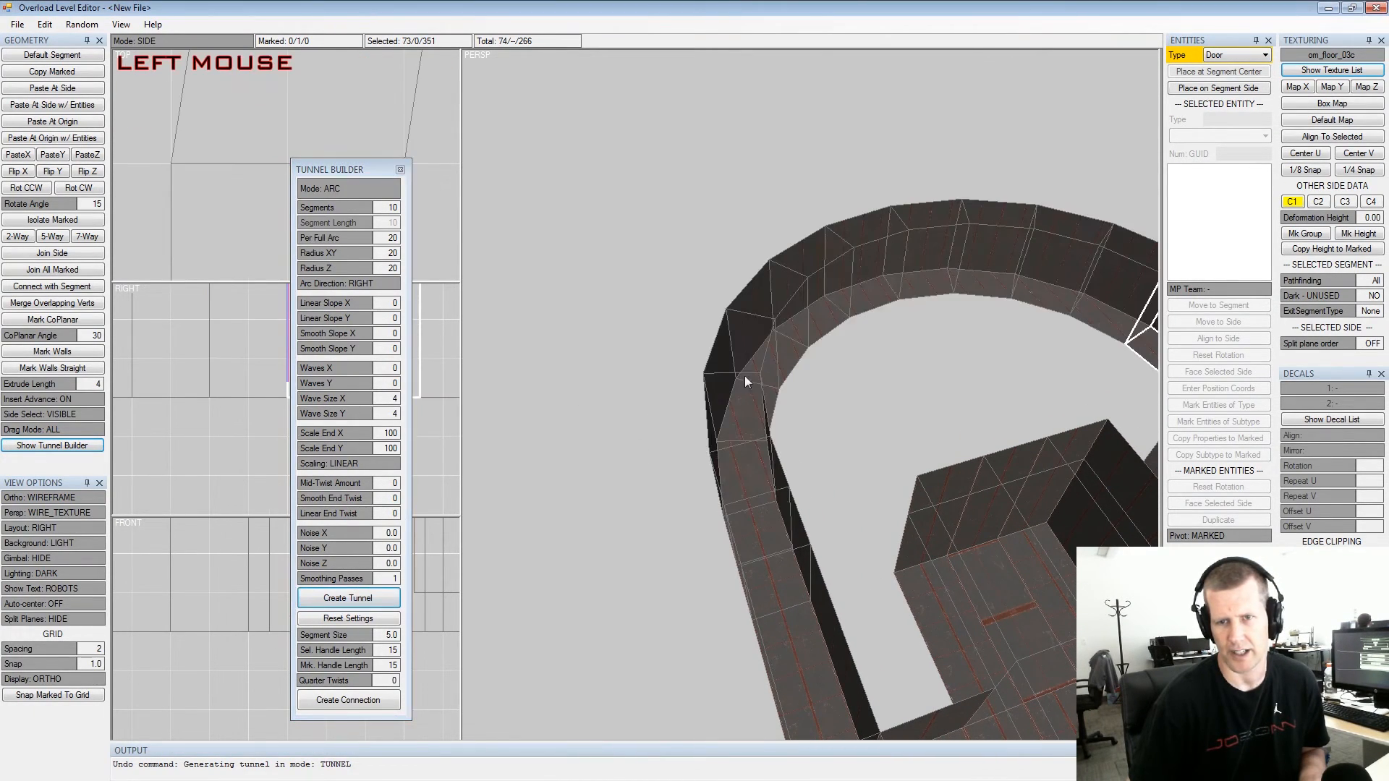
Examine the right-curving 10-segment arc tunnel from several angles and undo its creation
alt+drag(726, 389, 849, 325)
alt+middle_drag(849, 326, 855, 373)
alt+drag(855, 372, 922, 364)
mouse_move(920, 365)
alt+middle_down()
mouse_move(948, 355)
mouse_move(903, 361)
alt+middle_up()
alt+drag(904, 361, 860, 352)
alt+drag(871, 424, 829, 446)
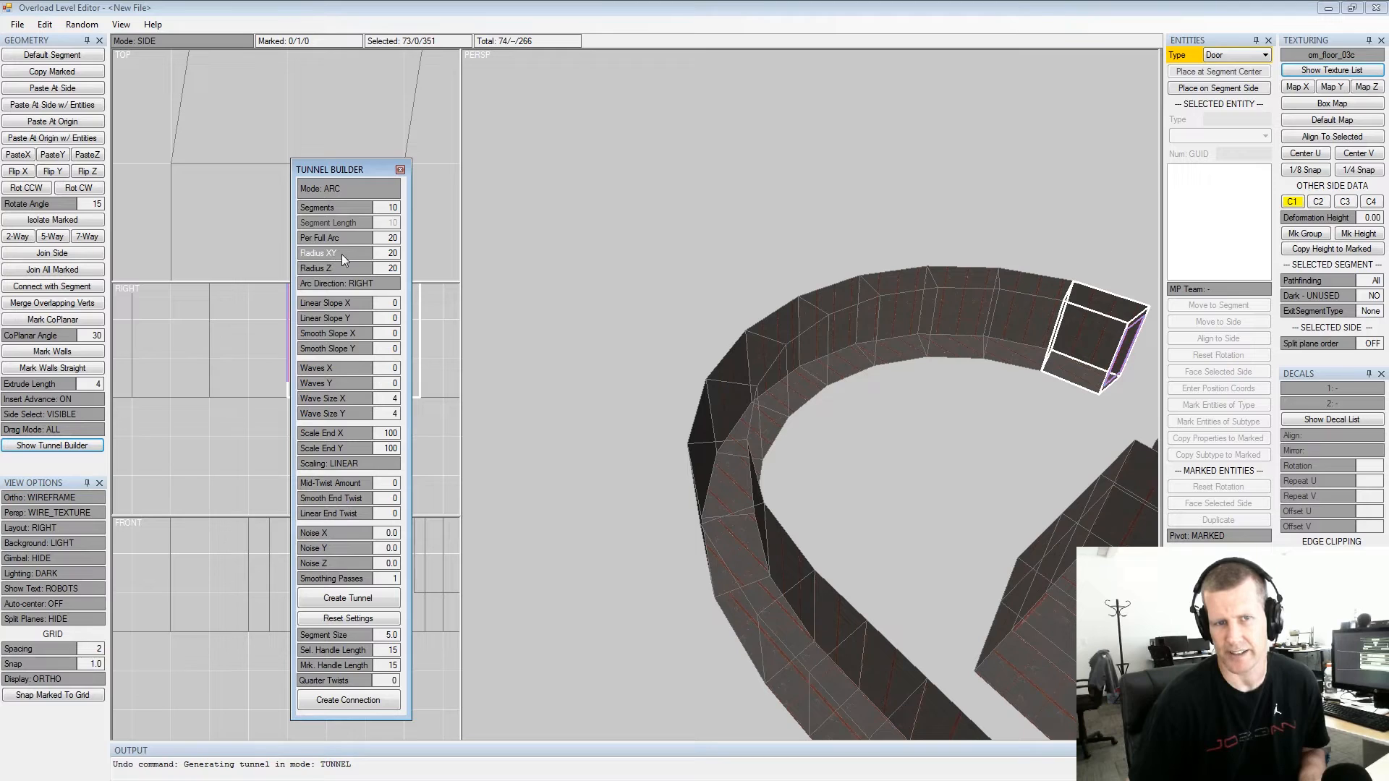
key(ctrl+z)
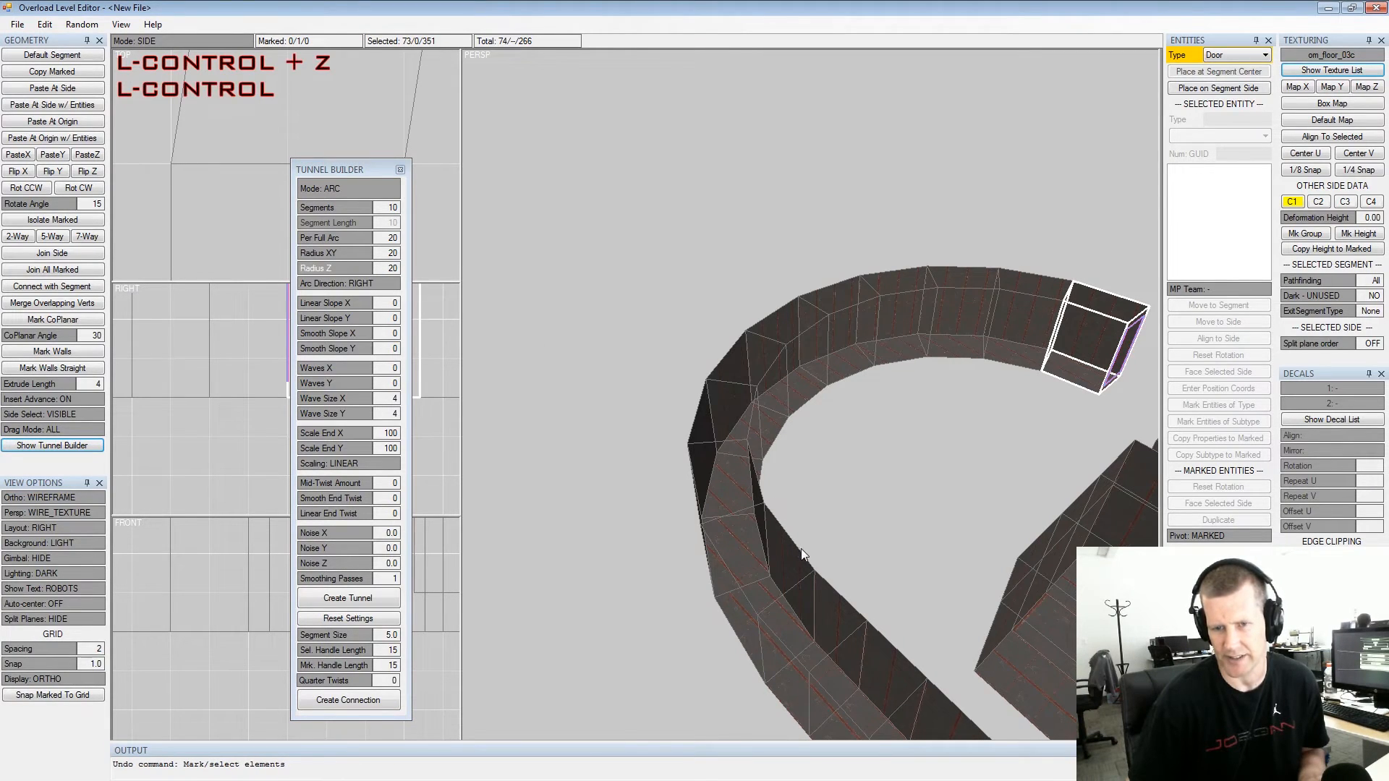
key(ctrl+z)
Set Segments to 30 and Per Full Arc to 60 and create the arc tunnel from the marked side
alt+drag(799, 554, 772, 577)
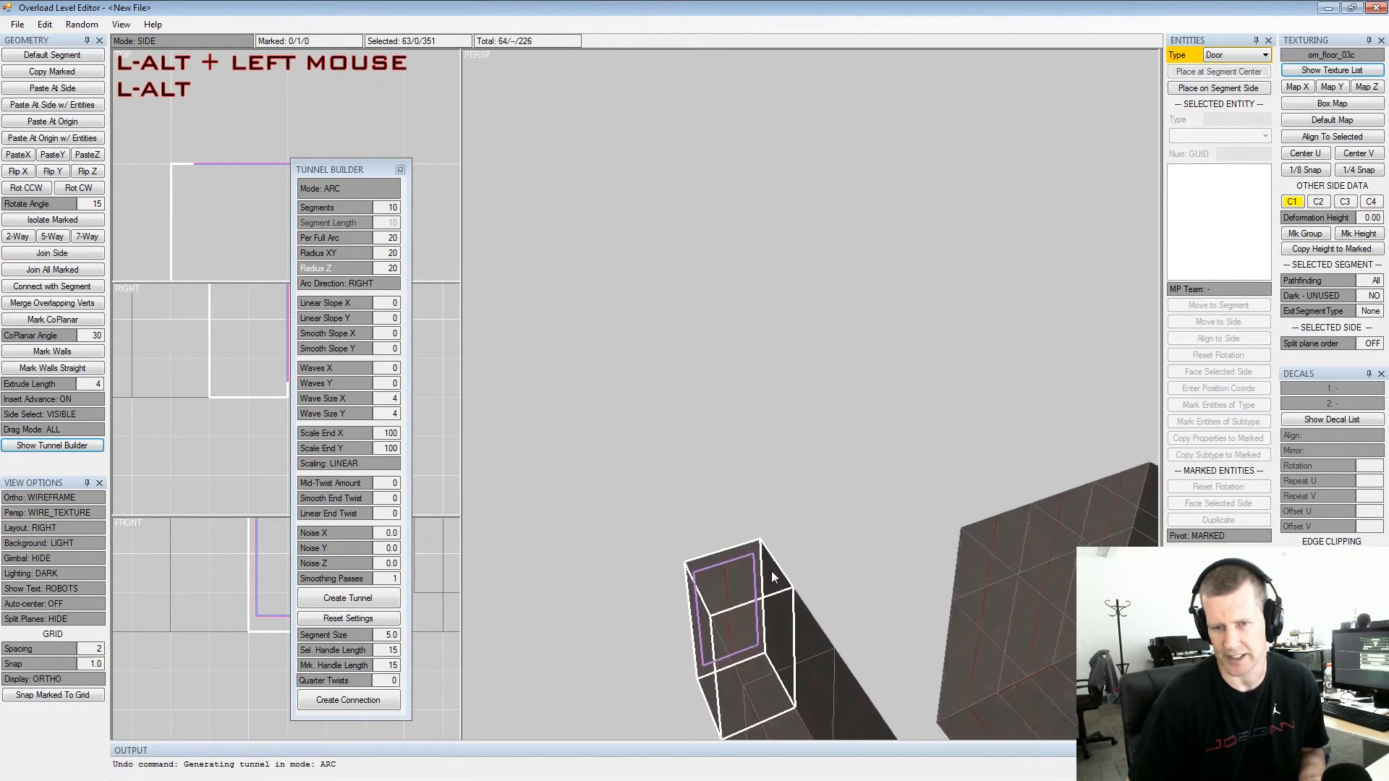
alt+scroll(773, 530, up, 2)
alt+scroll(791, 470, up, 2)
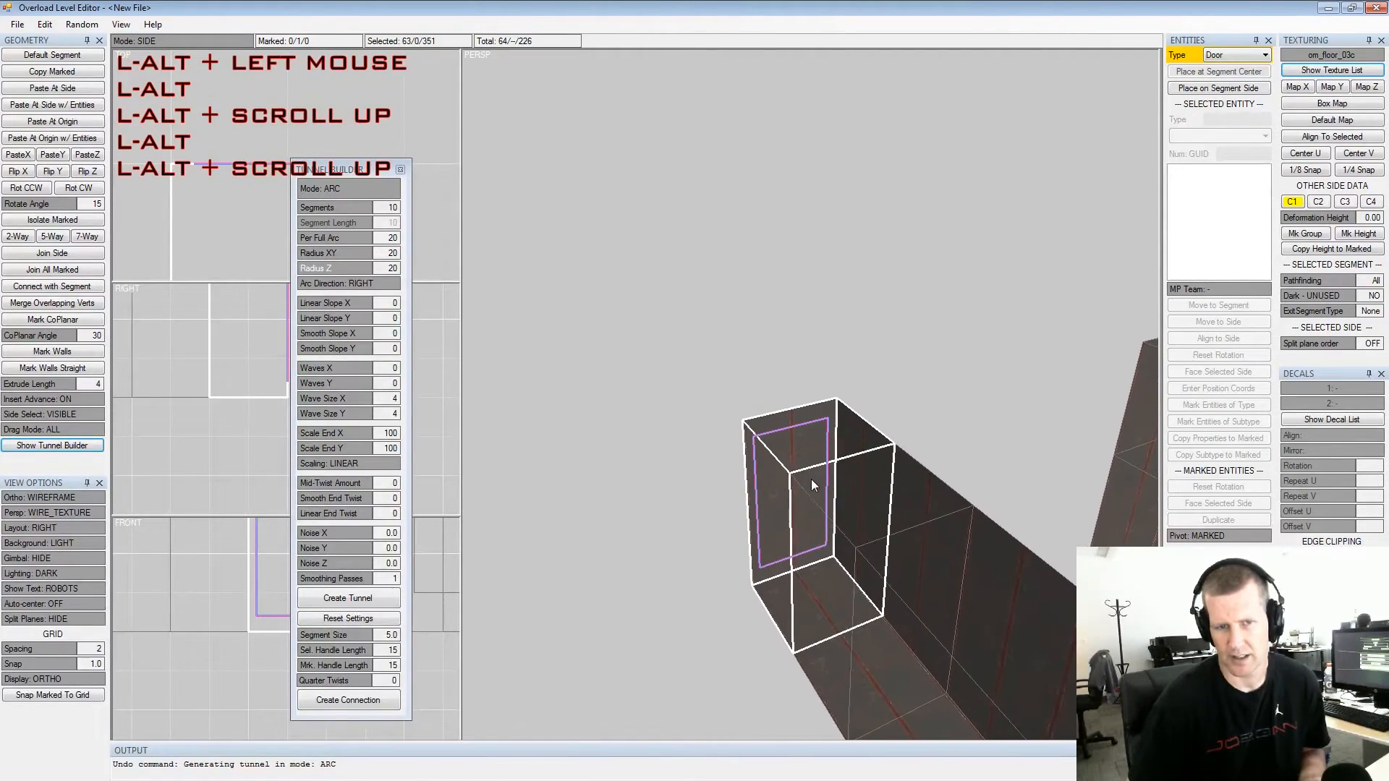
drag(341, 208, 484, 203)
drag(332, 238, 627, 227)
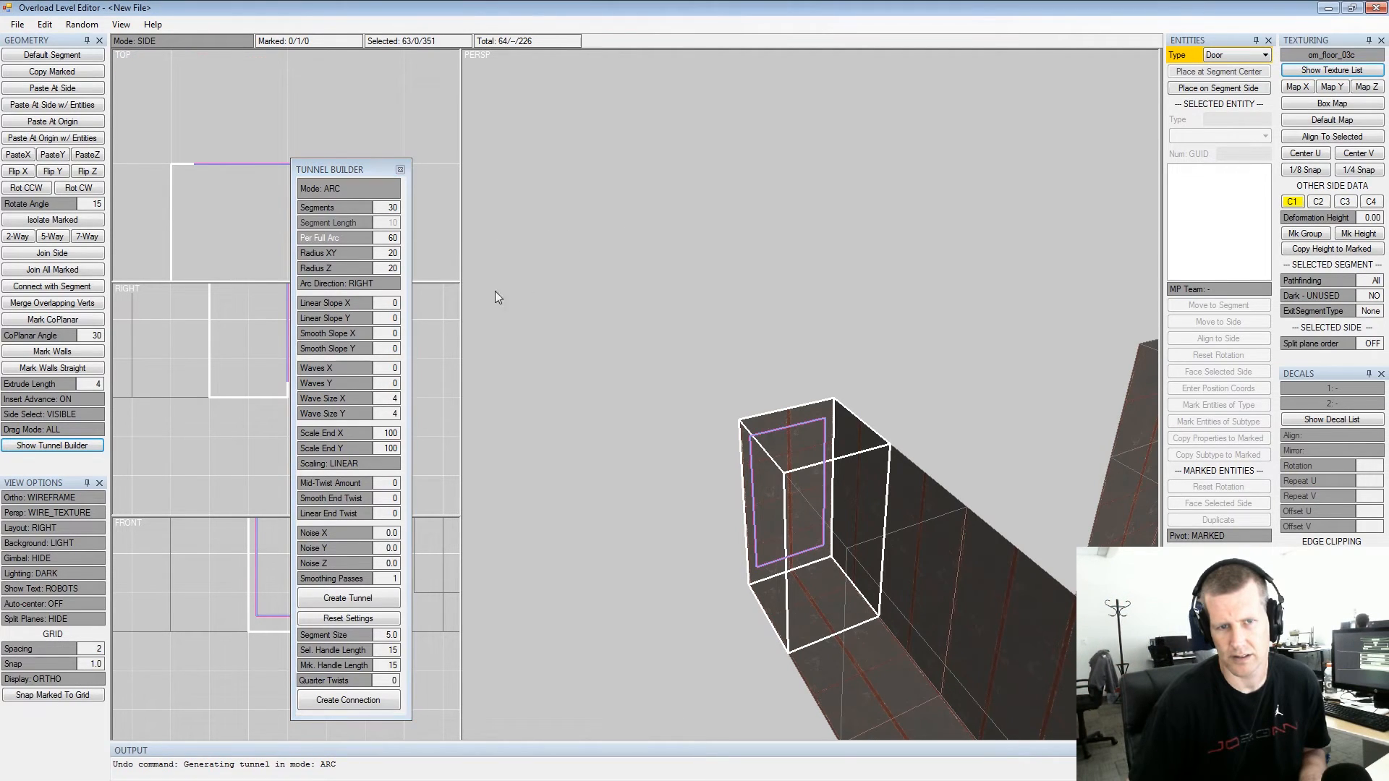
click(366, 600)
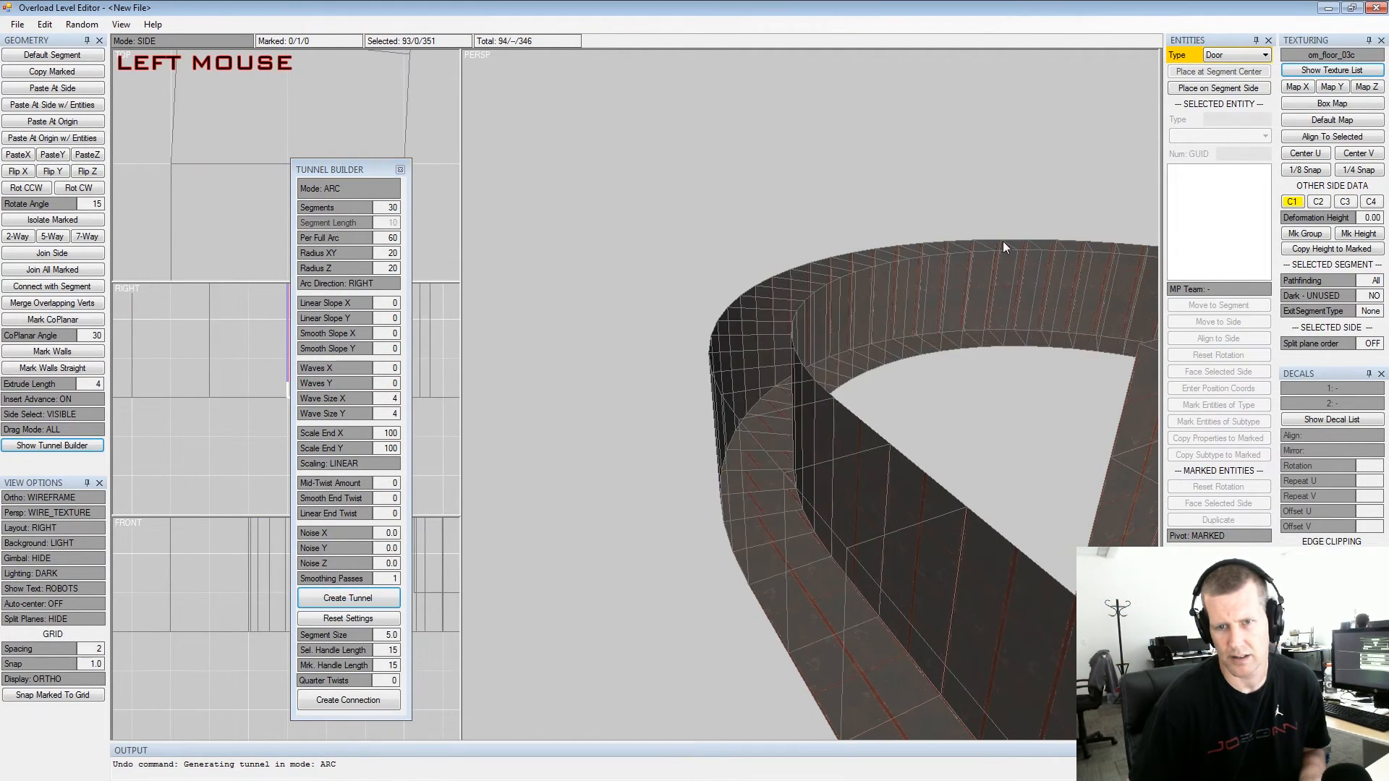
Look over the finer 30-segment arc tunnel from different angles and undo it
alt+drag(1003, 241, 1070, 295)
alt+middle_drag(1070, 294, 996, 294)
alt+scroll(996, 294, down, 2)
alt+drag(996, 294, 950, 276)
alt+middle_drag(950, 276, 1005, 261)
alt+drag(1005, 261, 785, 262)
ctrl+click(780, 288)
key(ctrl+z)
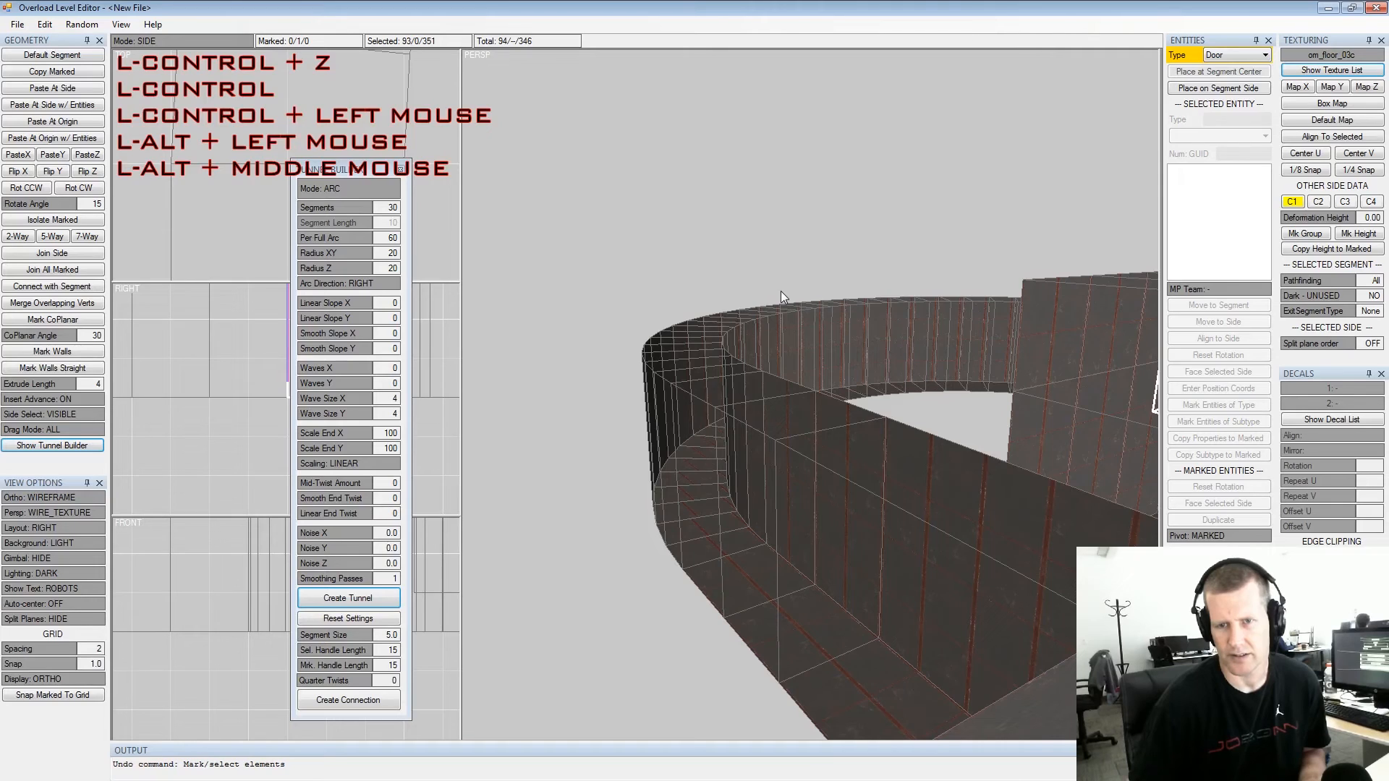
key(ctrl+z)
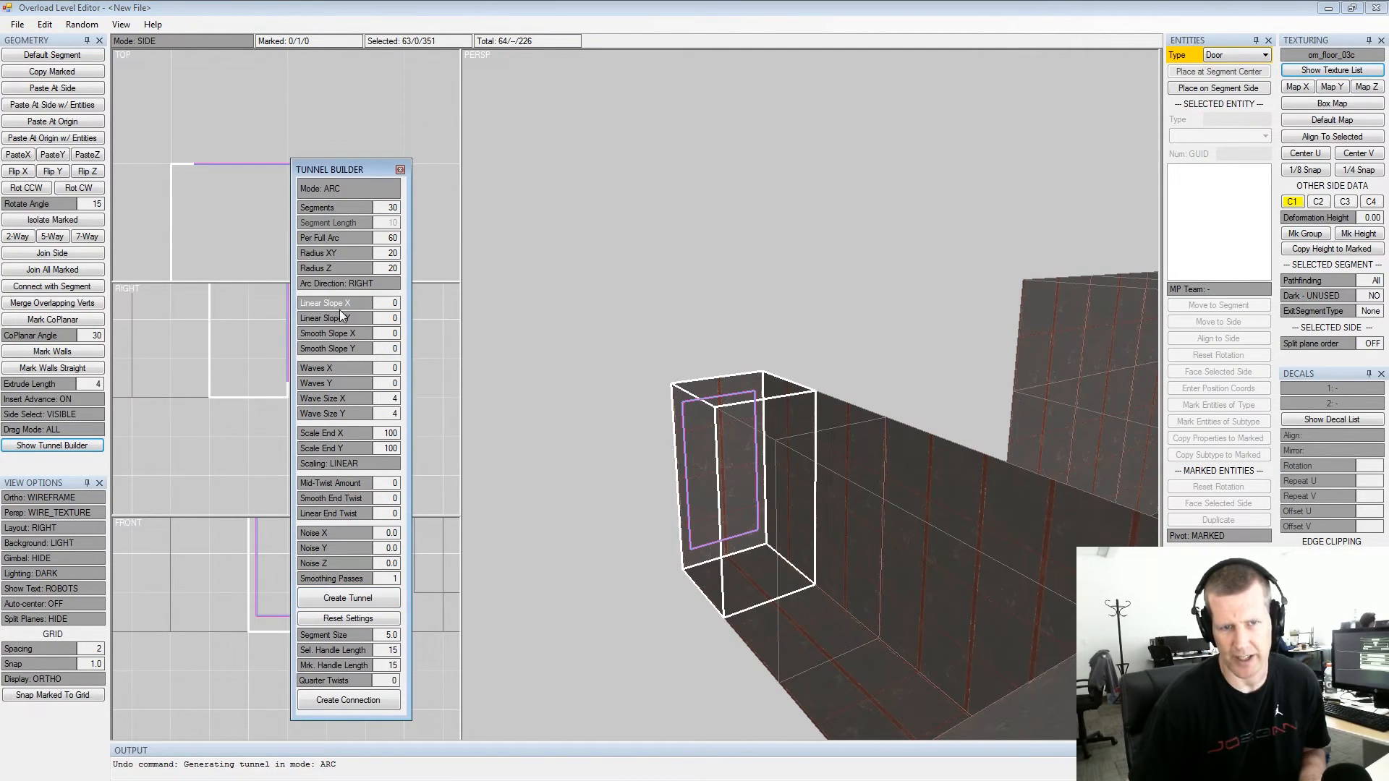
Set Linear Slope Y to 30 and Segments to 60 and create the rising full-circle arc tunnel
drag(346, 306, 522, 314)
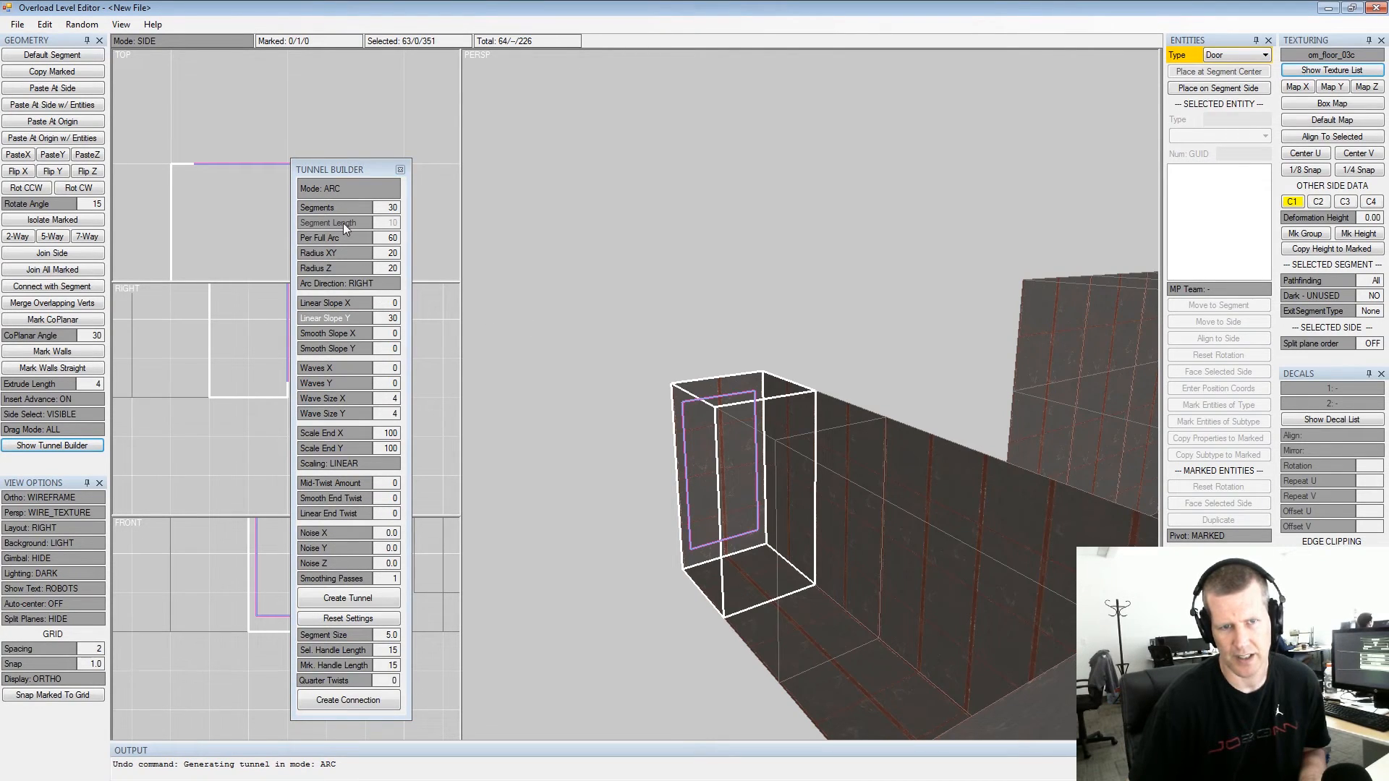
drag(331, 211, 552, 201)
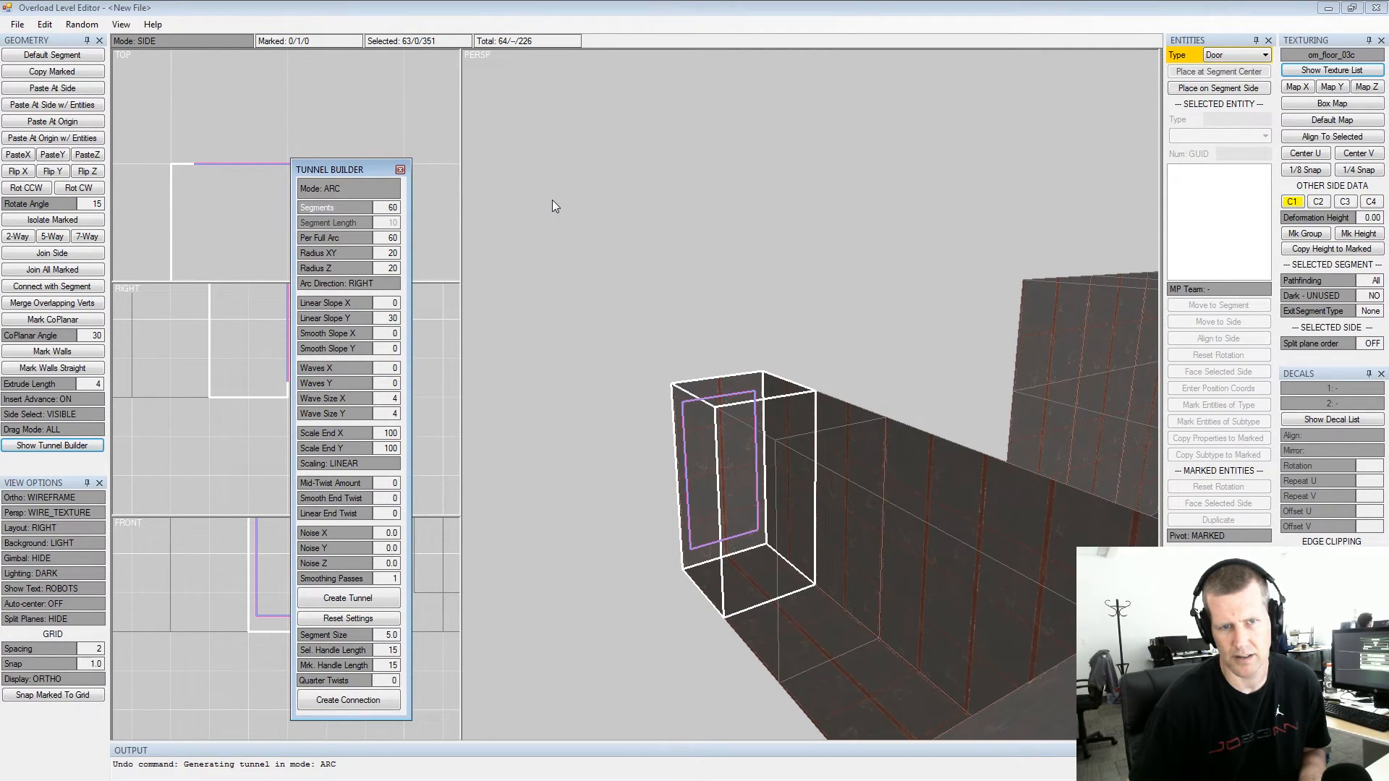
click(364, 600)
Inspect the linearly sloped spiral tunnel and its starting bend, and undo it
alt+drag(795, 275, 893, 262)
alt+middle_drag(893, 261, 760, 346)
alt+scroll(761, 346, down, 4)
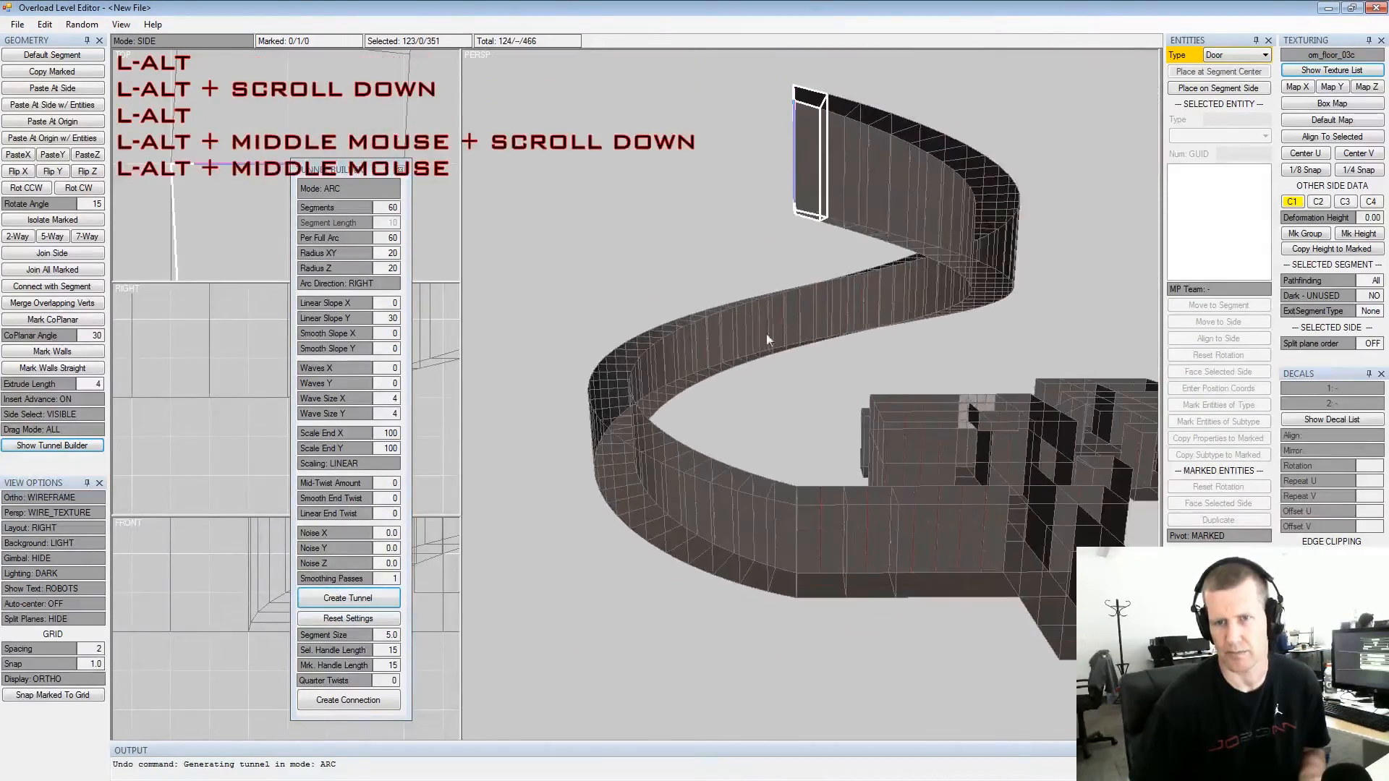
alt+middle_drag(852, 187, 856, 282)
alt+drag(855, 281, 839, 323)
alt+scroll(881, 260, up, 2)
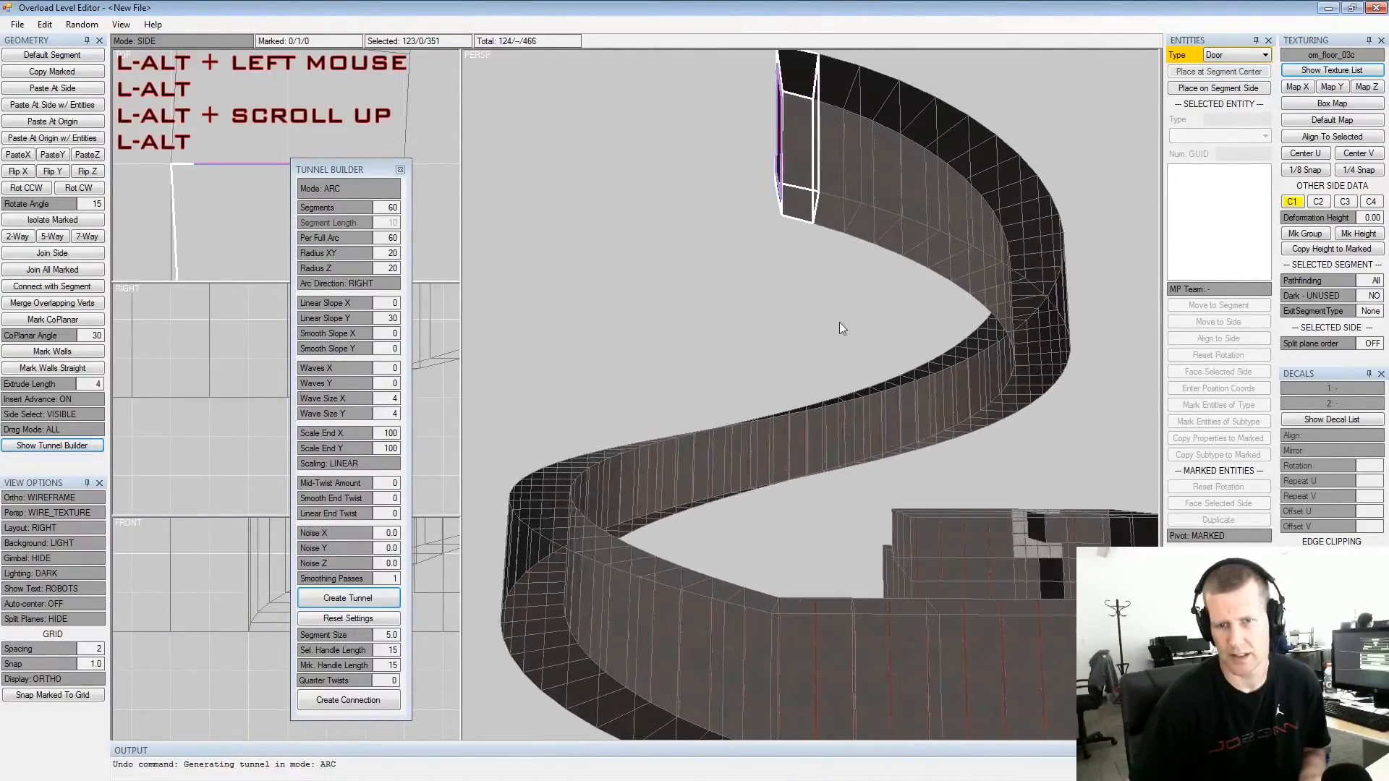
alt+middle_drag(839, 322, 895, 215)
alt+drag(895, 215, 860, 272)
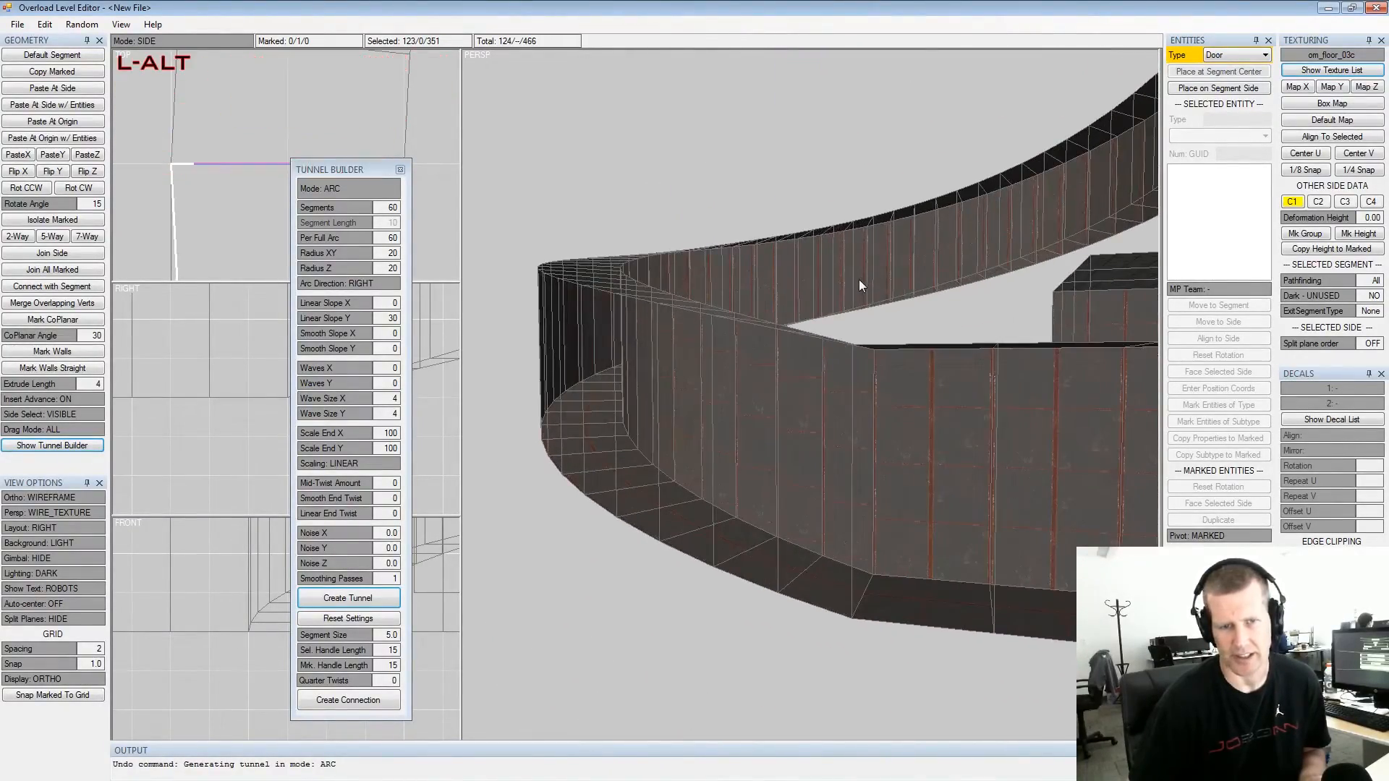
key(ctrl+z)
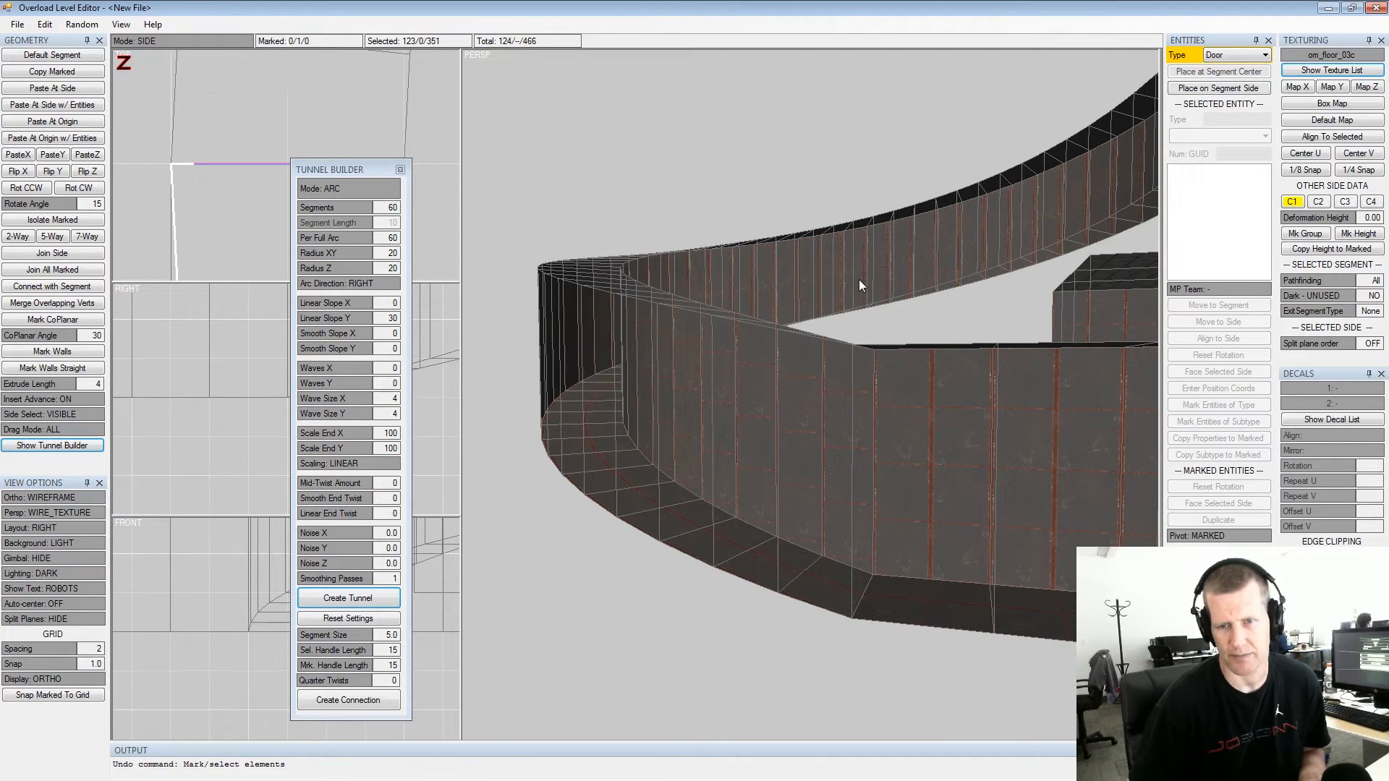
key(ctrl+z)
Set Linear Slope Y to 0 and Smooth Slope Y to 20, create the 60-segment arc tunnel and bring it into view
drag(353, 323, 412, 353)
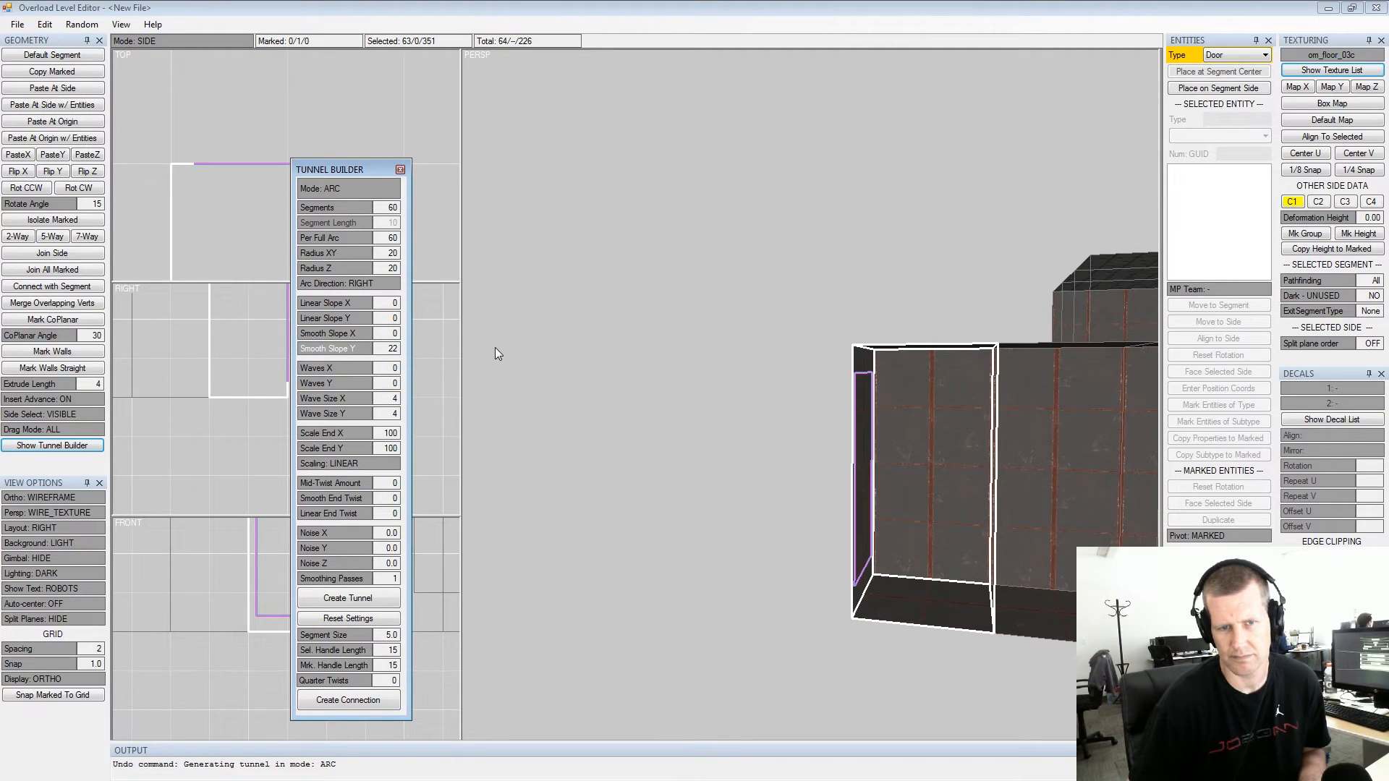
click(356, 600)
middle_drag(789, 397, 829, 427)
scroll(846, 412, down, 3)
alt+drag(862, 397, 912, 412)
alt+scroll(865, 387, up, 2)
alt+middle_drag(913, 412, 850, 372)
alt+drag(850, 372, 758, 305)
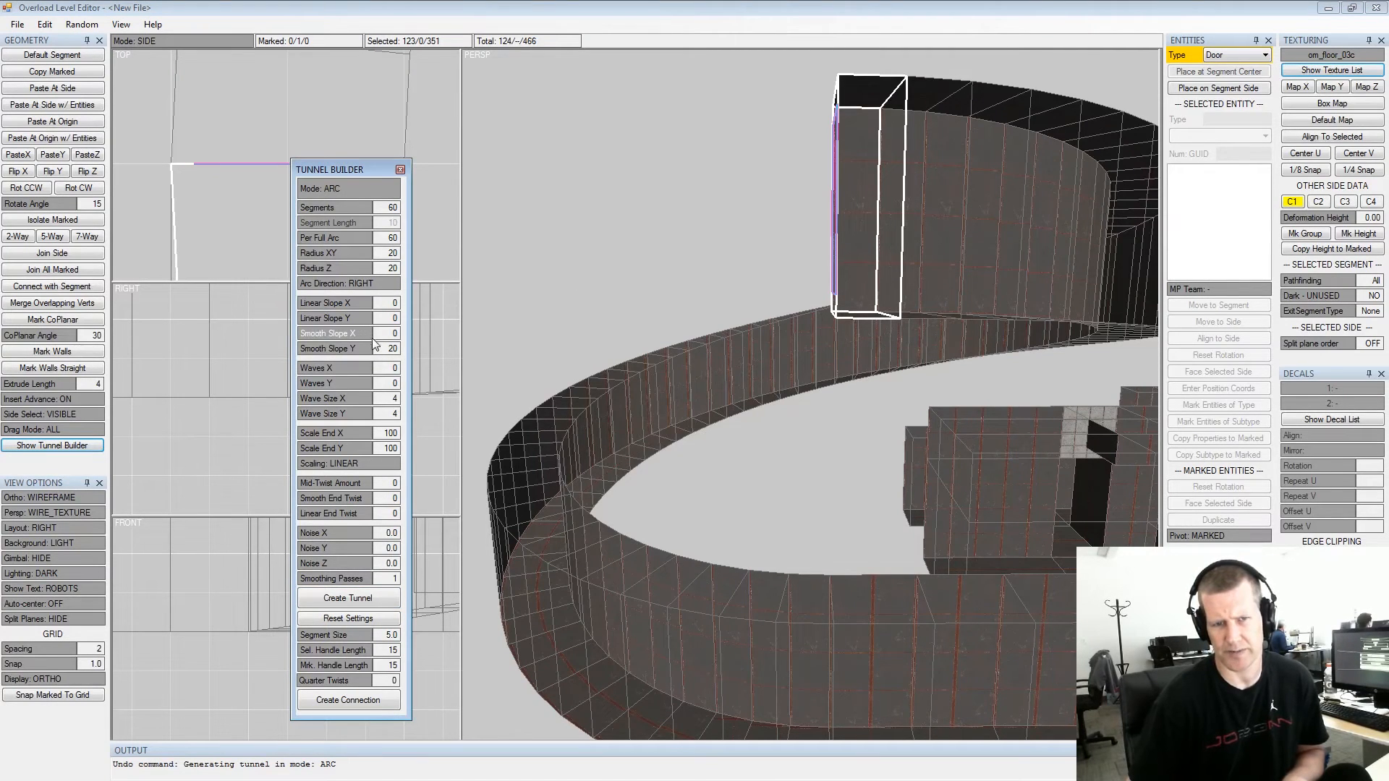
Examine the smoothly sloped spiral around its upper end and undo the tunnel
middle_drag(951, 258, 877, 285)
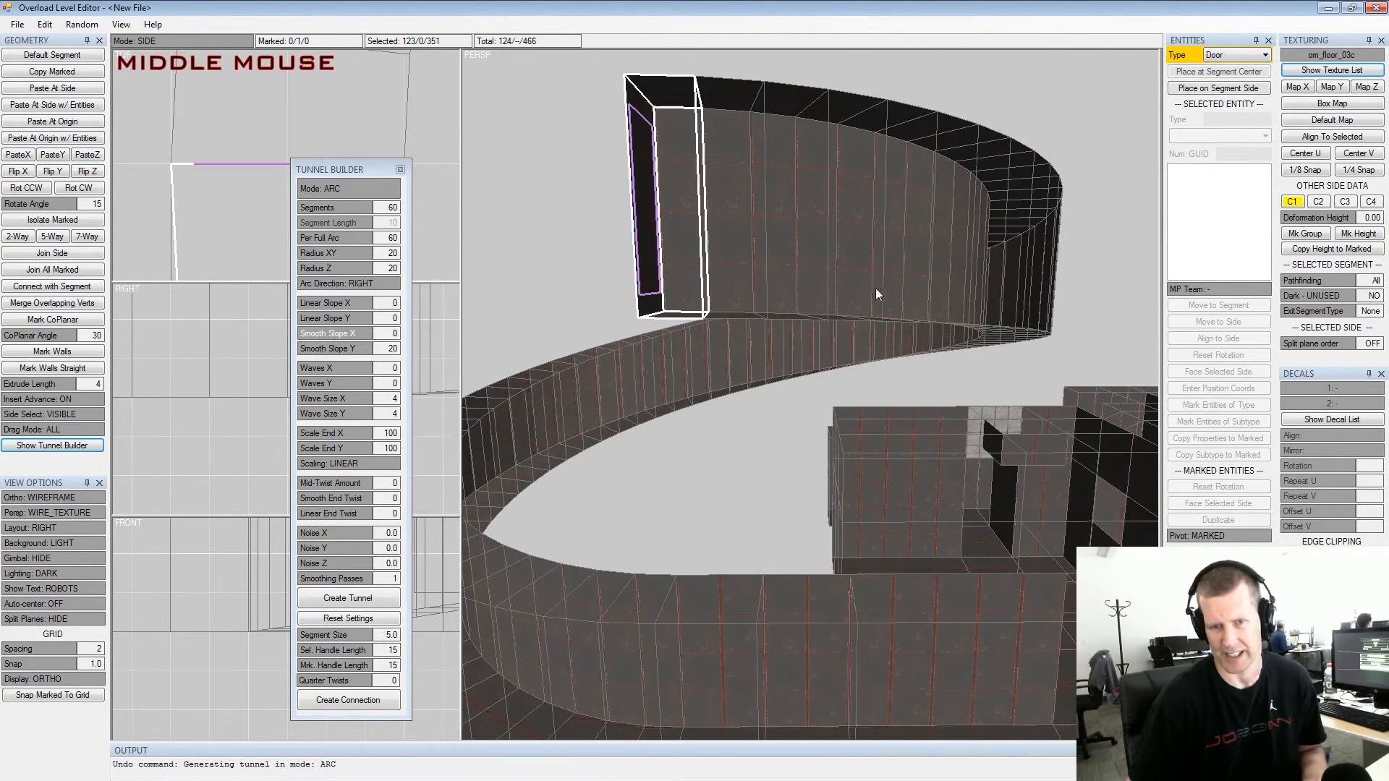
alt+drag(817, 284, 710, 278)
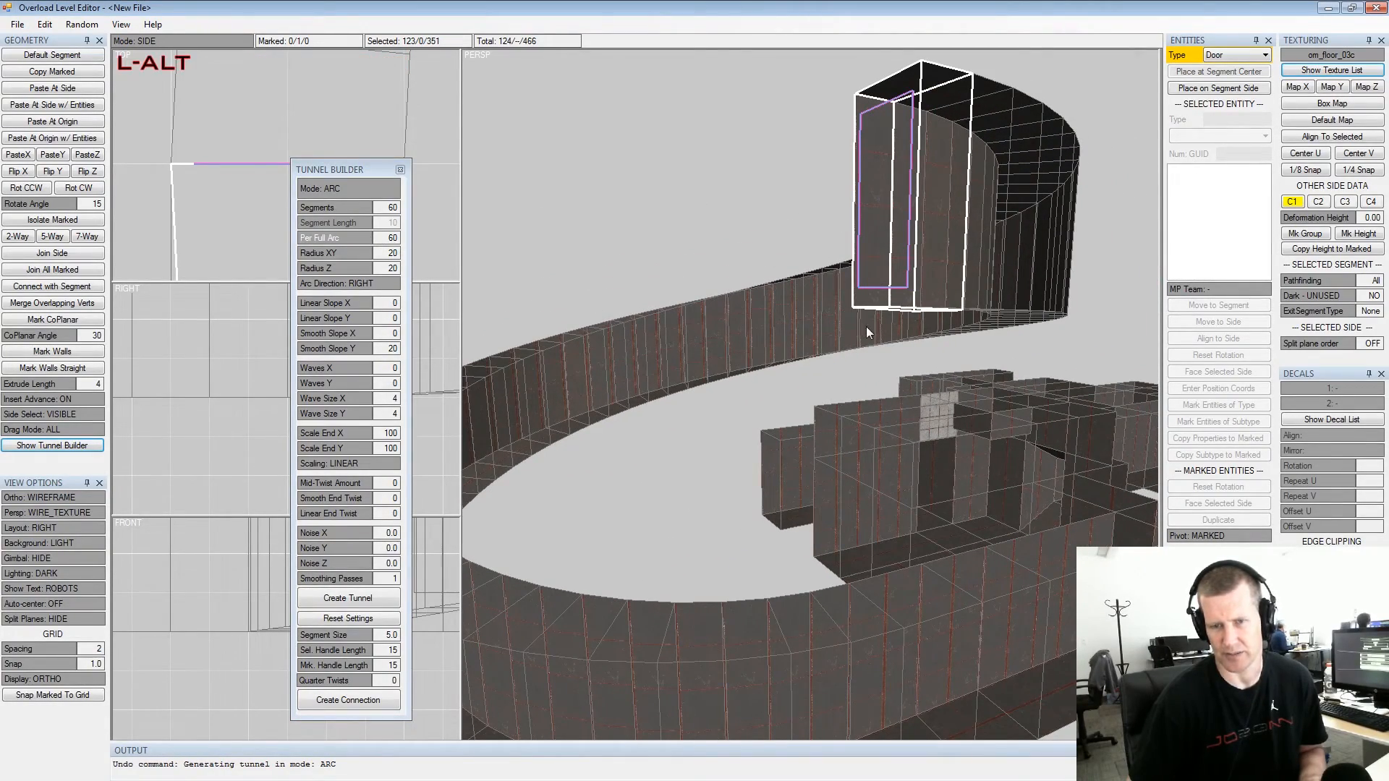
alt+drag(866, 327, 825, 326)
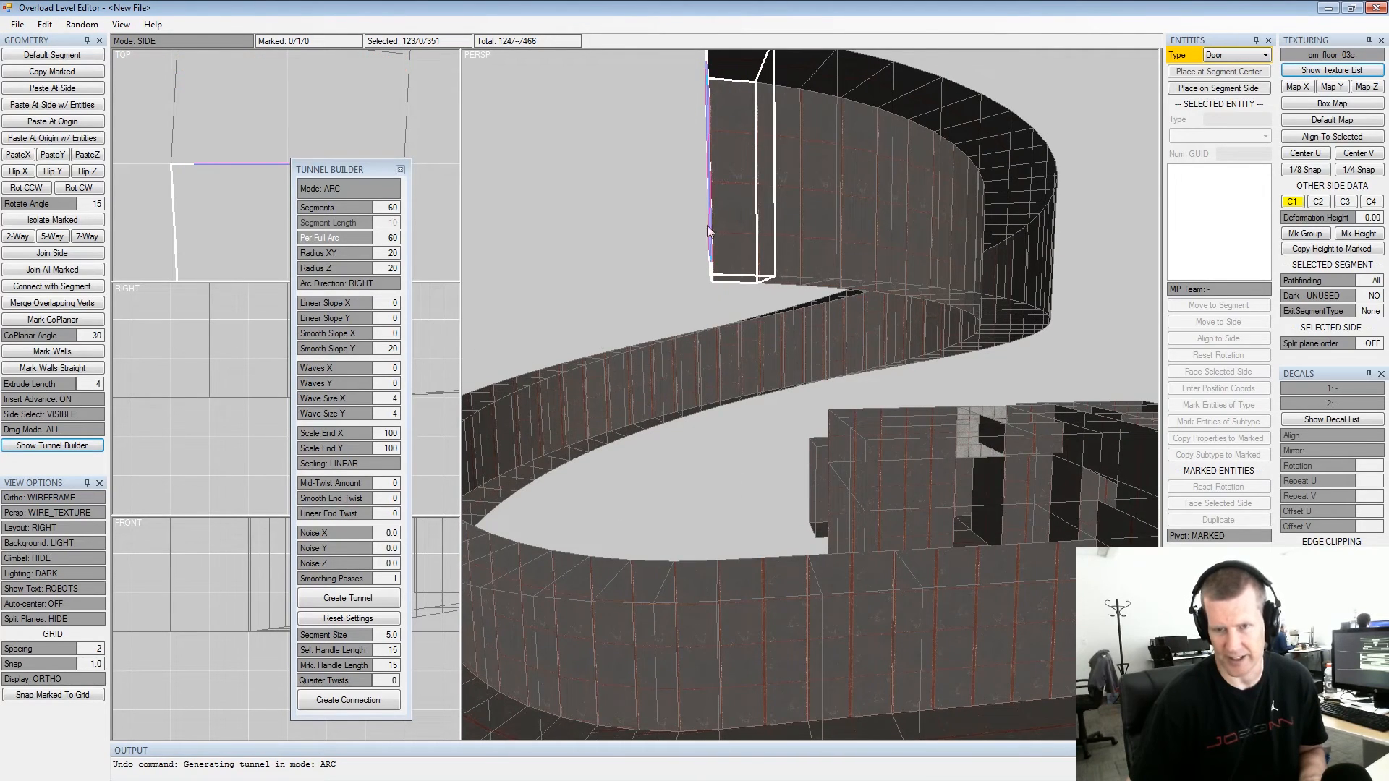
key(ctrl+z)
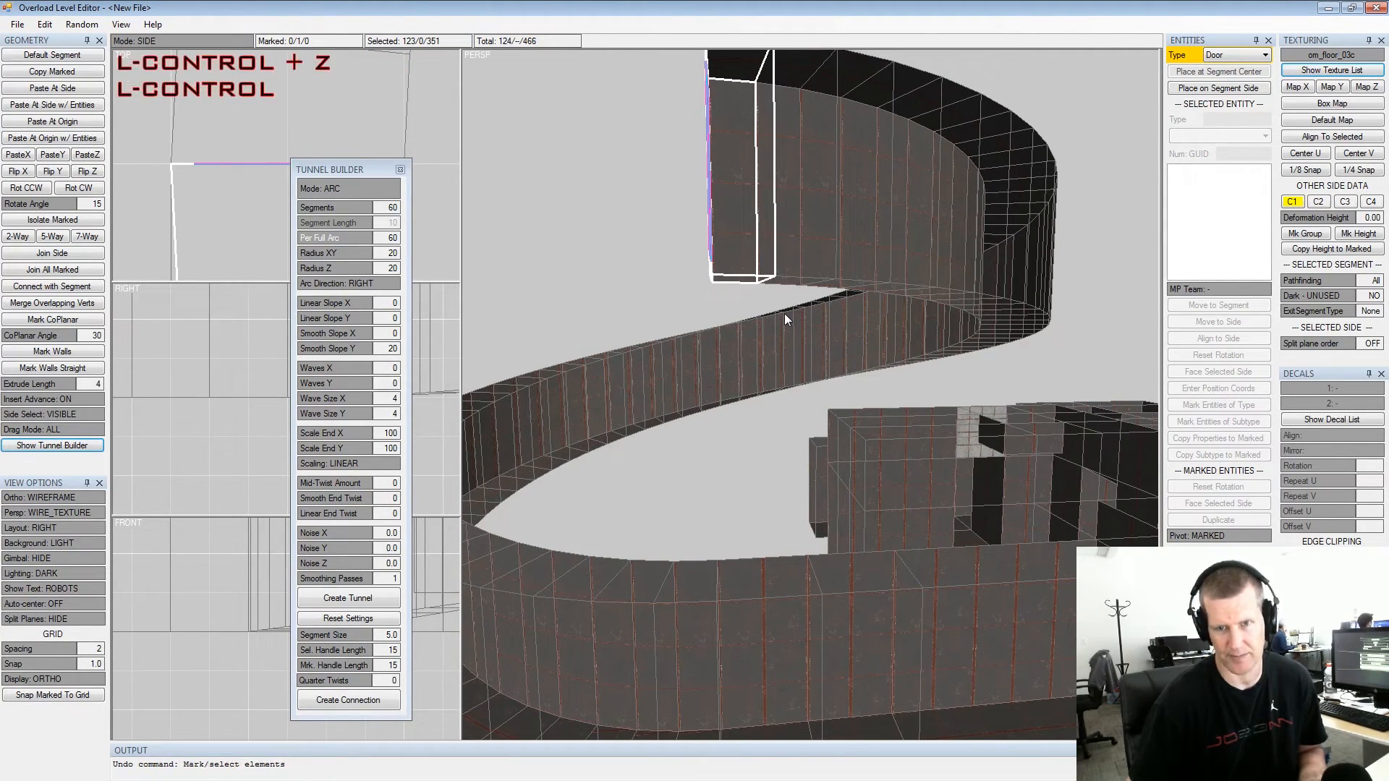
key(ctrl+z)
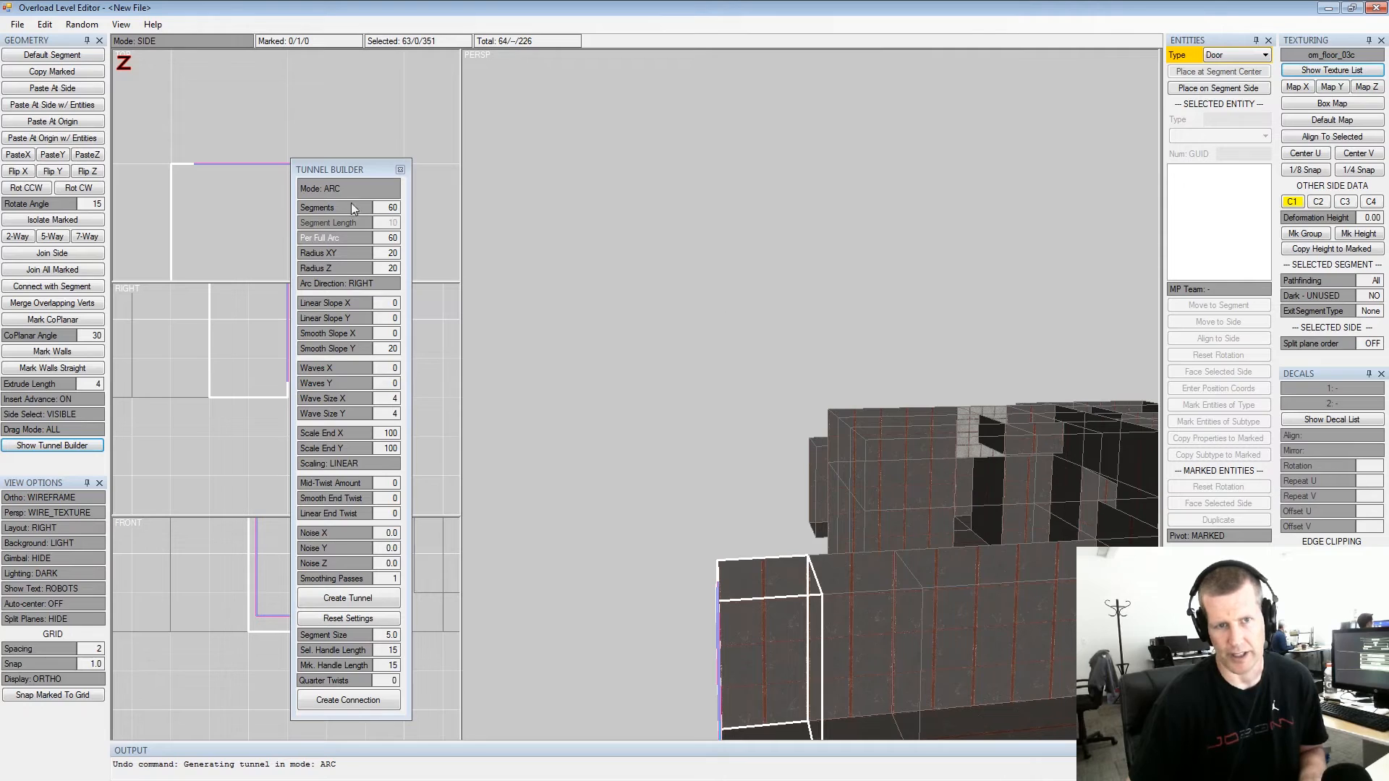
Reduce Segments to 30 and create the half-circle arc tunnel with the smooth Y slope
drag(364, 209, 165, 213)
drag(345, 203, 330, 207)
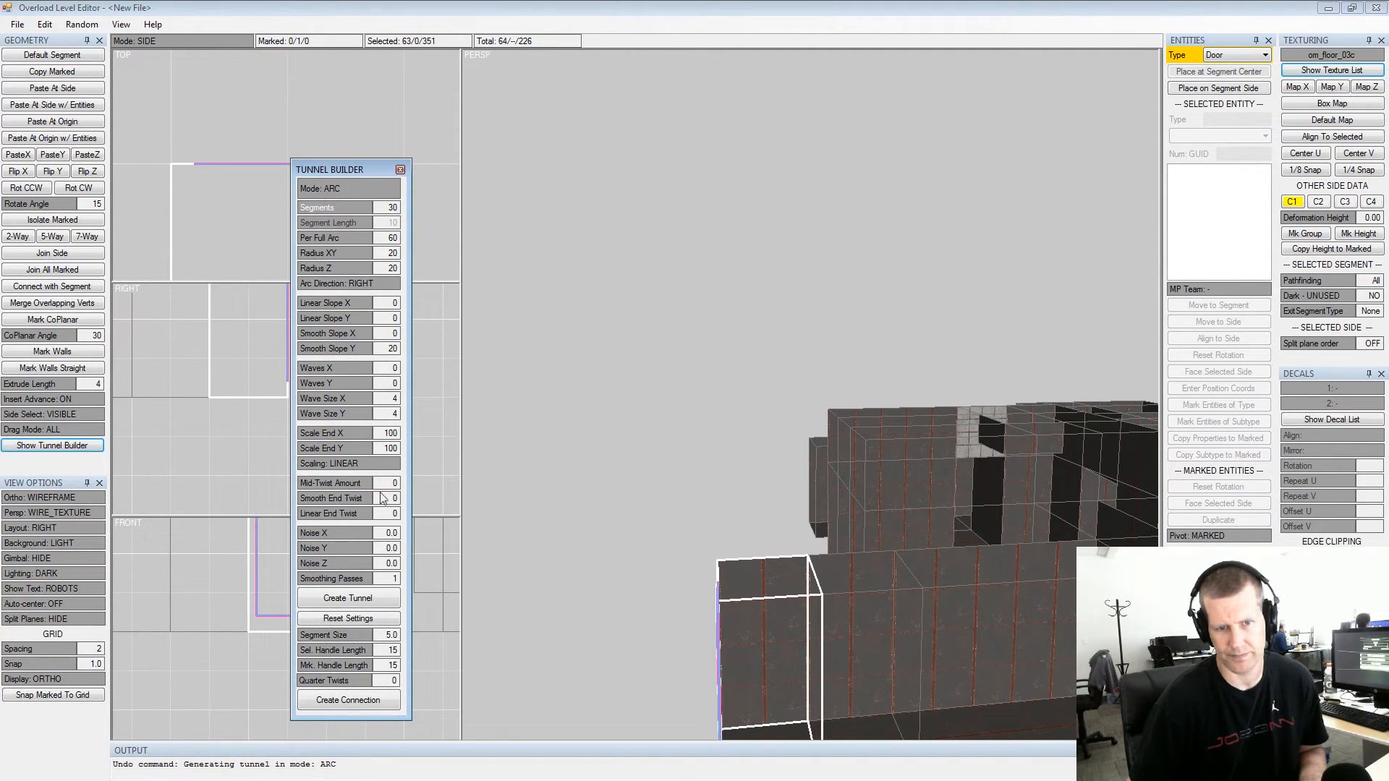
click(365, 599)
Inspect how the smooth slope climbs along the half-circle tunnel and undo that tunnel
alt+drag(767, 478, 846, 450)
alt+scroll(862, 434, up, 2)
alt+middle_drag(847, 450, 933, 400)
alt+drag(933, 399, 656, 388)
alt+scroll(657, 389, up, 2)
alt+middle_drag(656, 392, 726, 385)
alt+drag(725, 386, 806, 385)
ctrl+click(805, 385)
key(ctrl+z)
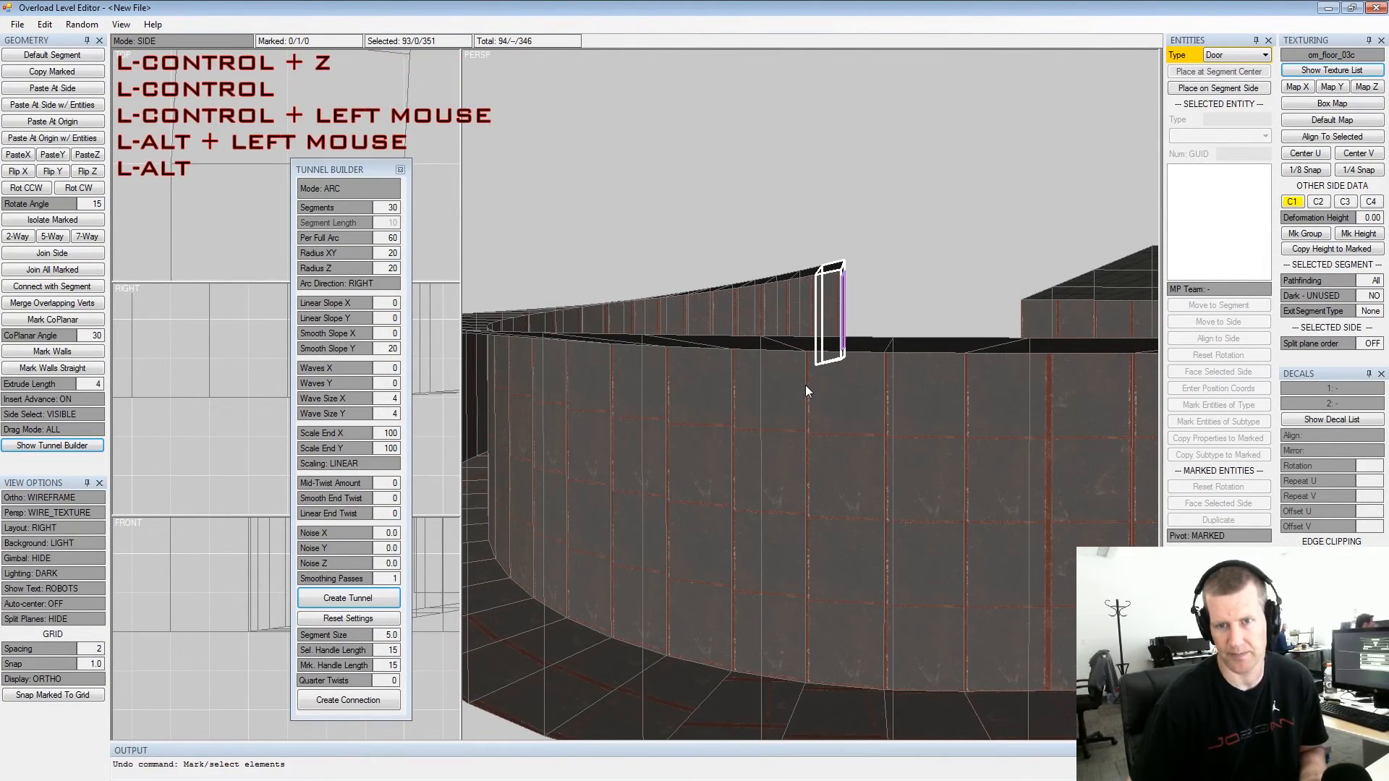
key(z)
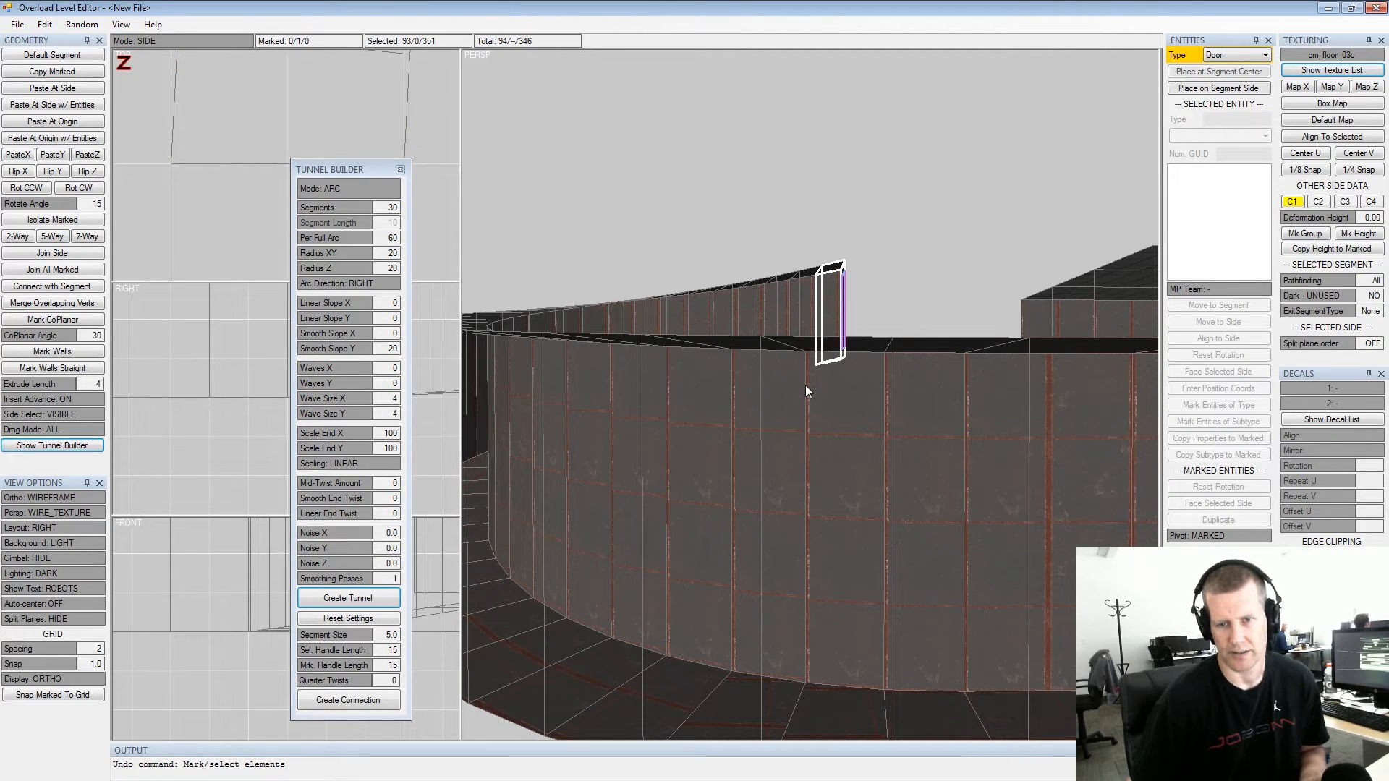
key(ctrl+z)
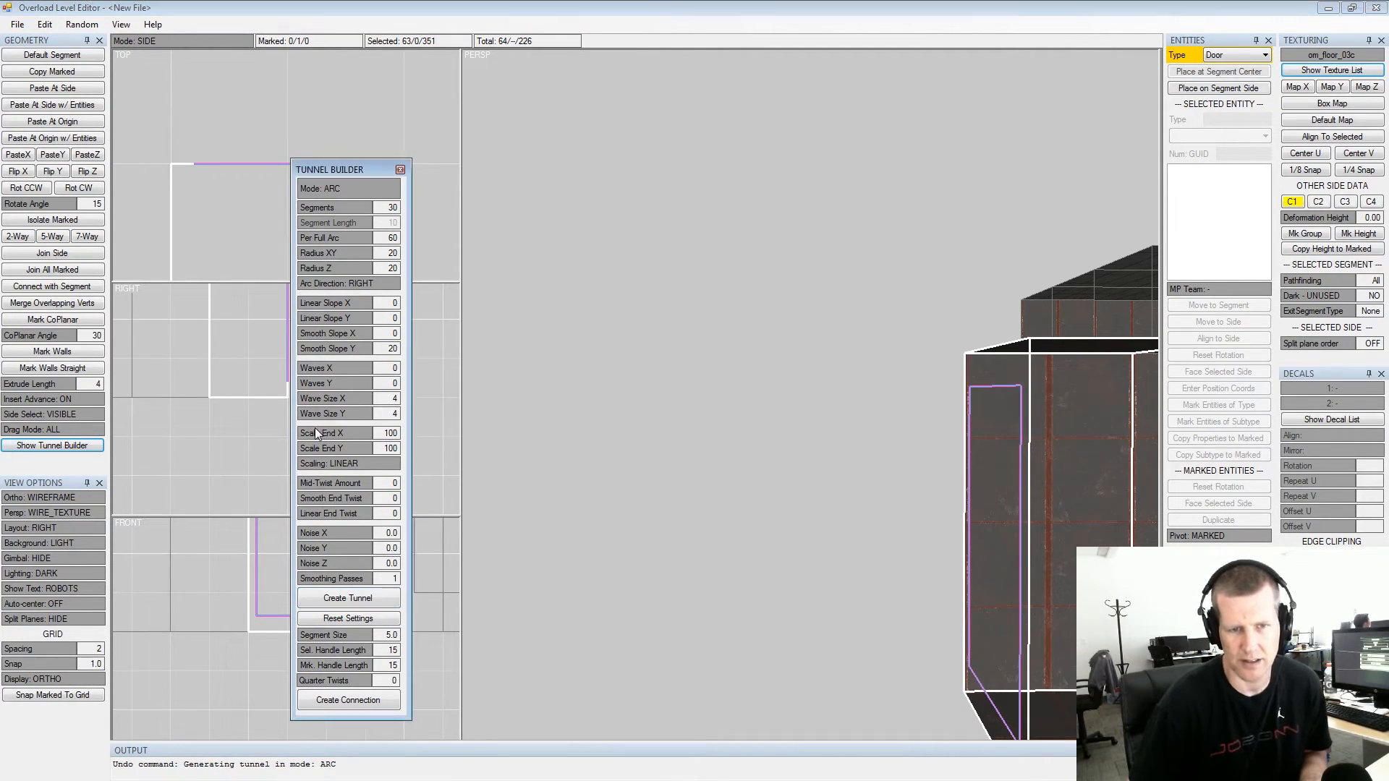
Select the outer wall of the second-to-last segment at the tunnel's end and switch to vertex editing
alt+drag(746, 433, 735, 430)
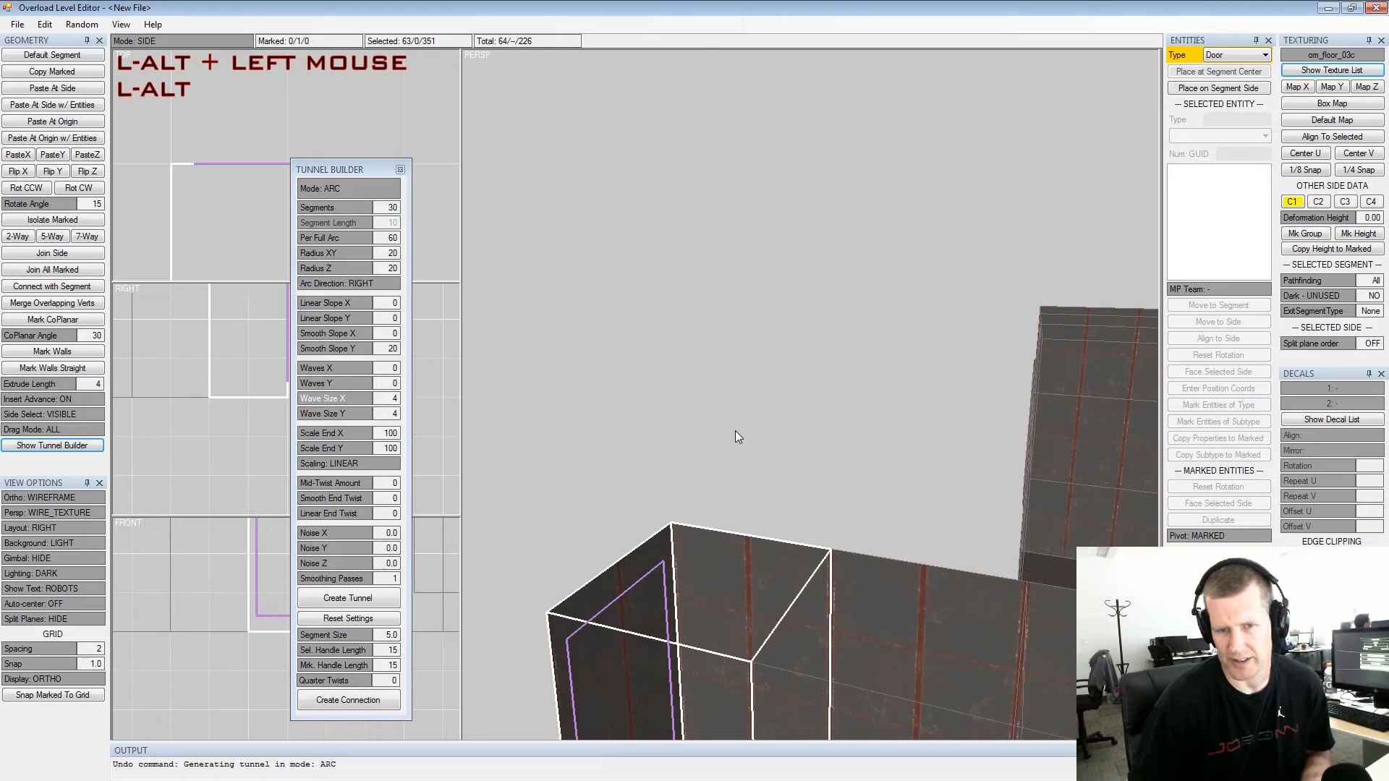
alt+middle_drag(735, 430, 748, 346)
alt+scroll(748, 346, down, 2)
alt+drag(748, 347, 735, 355)
alt+scroll(751, 355, up, 1)
mouse_move(836, 448)
alt+mouse_down()
mouse_move(863, 457)
mouse_move(733, 478)
mouse_move(835, 431)
alt+mouse_up()
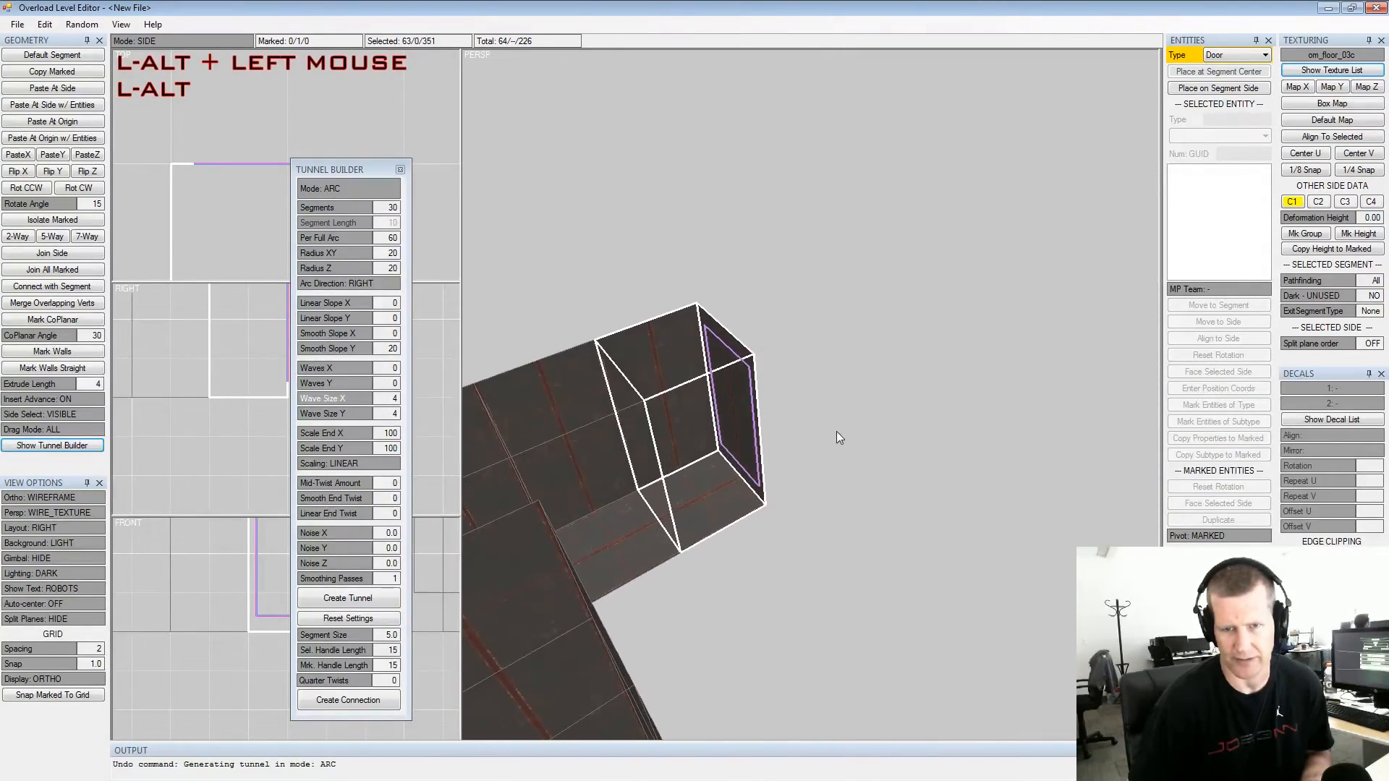
alt+middle_drag(836, 431, 947, 434)
alt+scroll(947, 435, up, 1)
alt+drag(946, 436, 889, 416)
shift+click(817, 411)
click(811, 409)
click(696, 411)
key(space)
alt+middle_drag(786, 392, 797, 396)
alt+drag(797, 397, 787, 339)
key(Tab)
key(Tab)
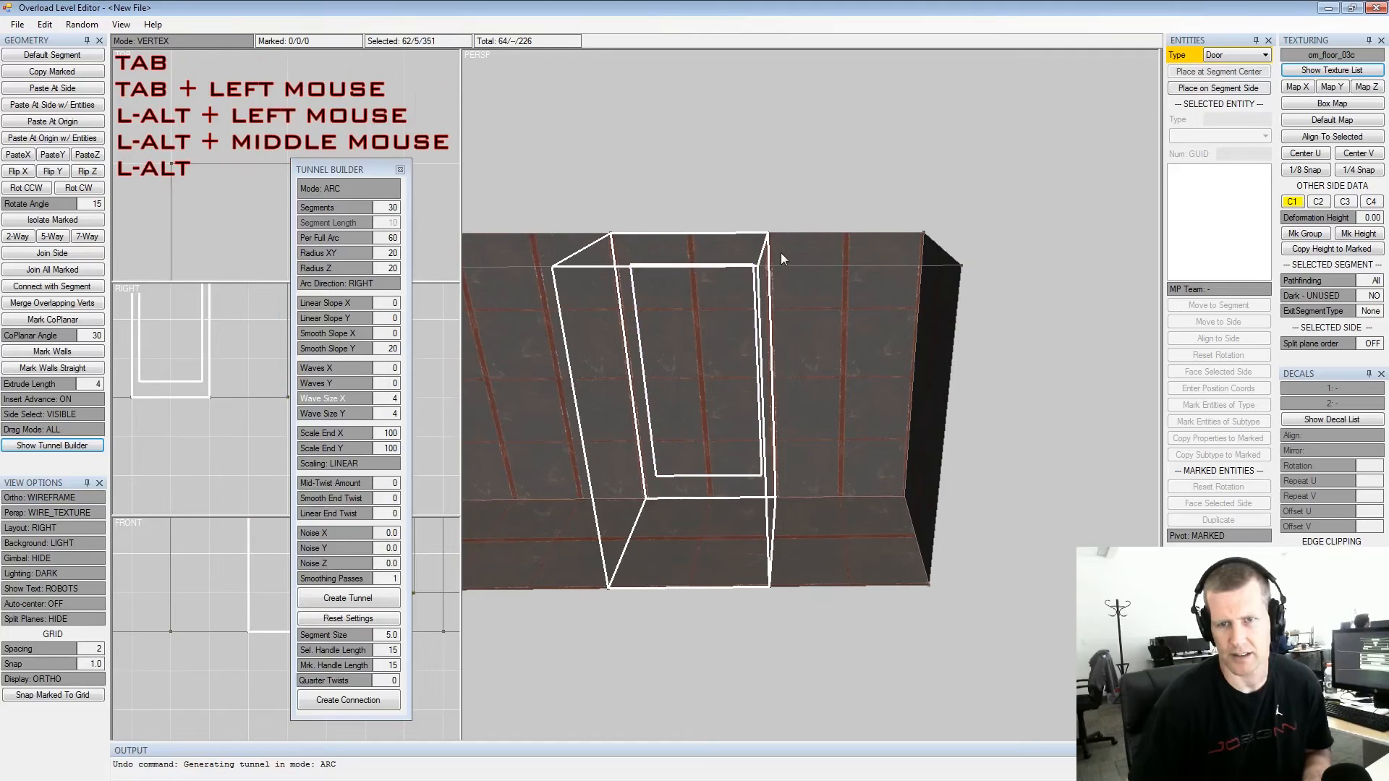
Mark the upper and lower wall vertices shared by the last two segments, move them outward to angle the walls, and clear the marks
drag(740, 215, 789, 274)
alt+middle_drag(788, 274, 795, 305)
mouse_move(796, 305)
right_down()
mouse_move(793, 278)
mouse_move(792, 294)
right_up()
key(shift+space)
drag(739, 437, 797, 571)
right_drag(808, 548, 812, 560)
key(shift+space)
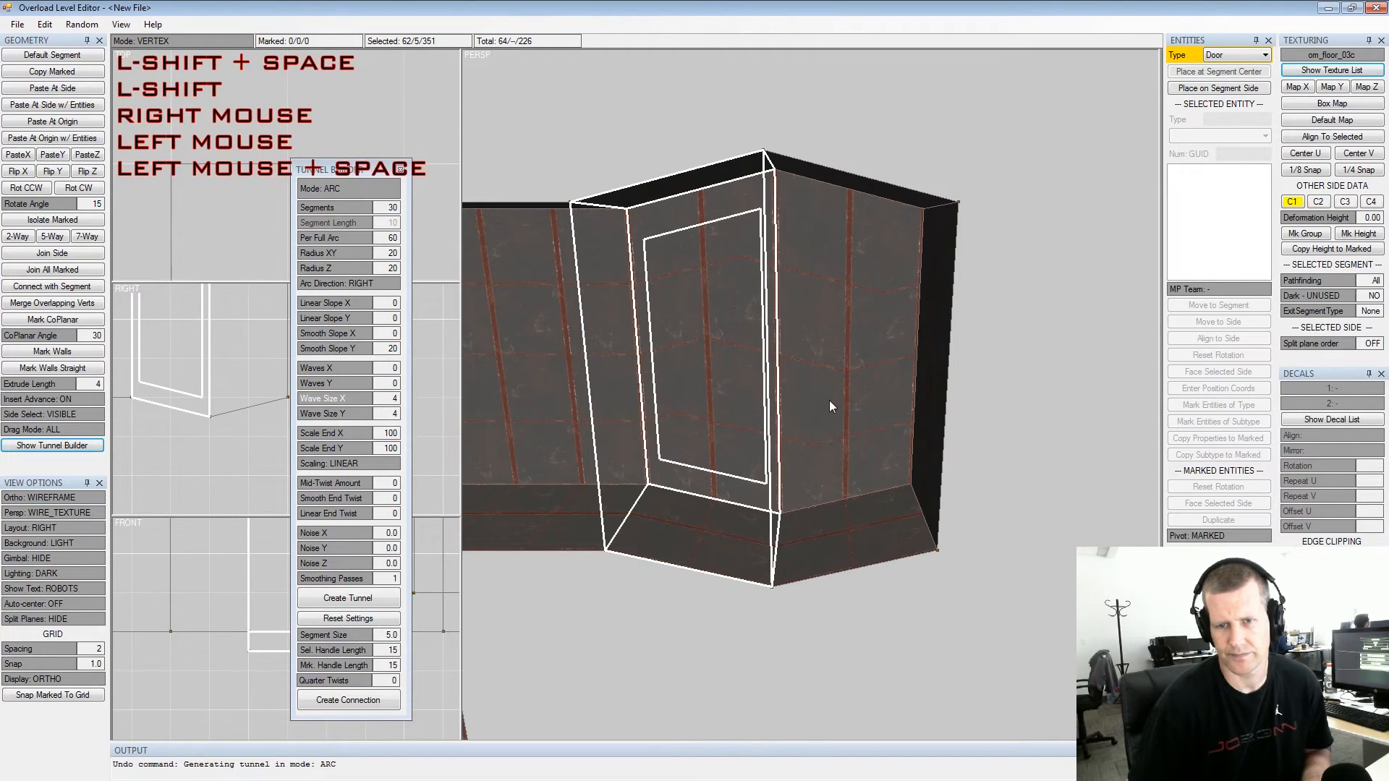
Return to side editing and mark the two adjacent angled outer walls of the last two segments
key(Tab)
click(827, 399)
key(Tab)
key(space)
click(741, 393)
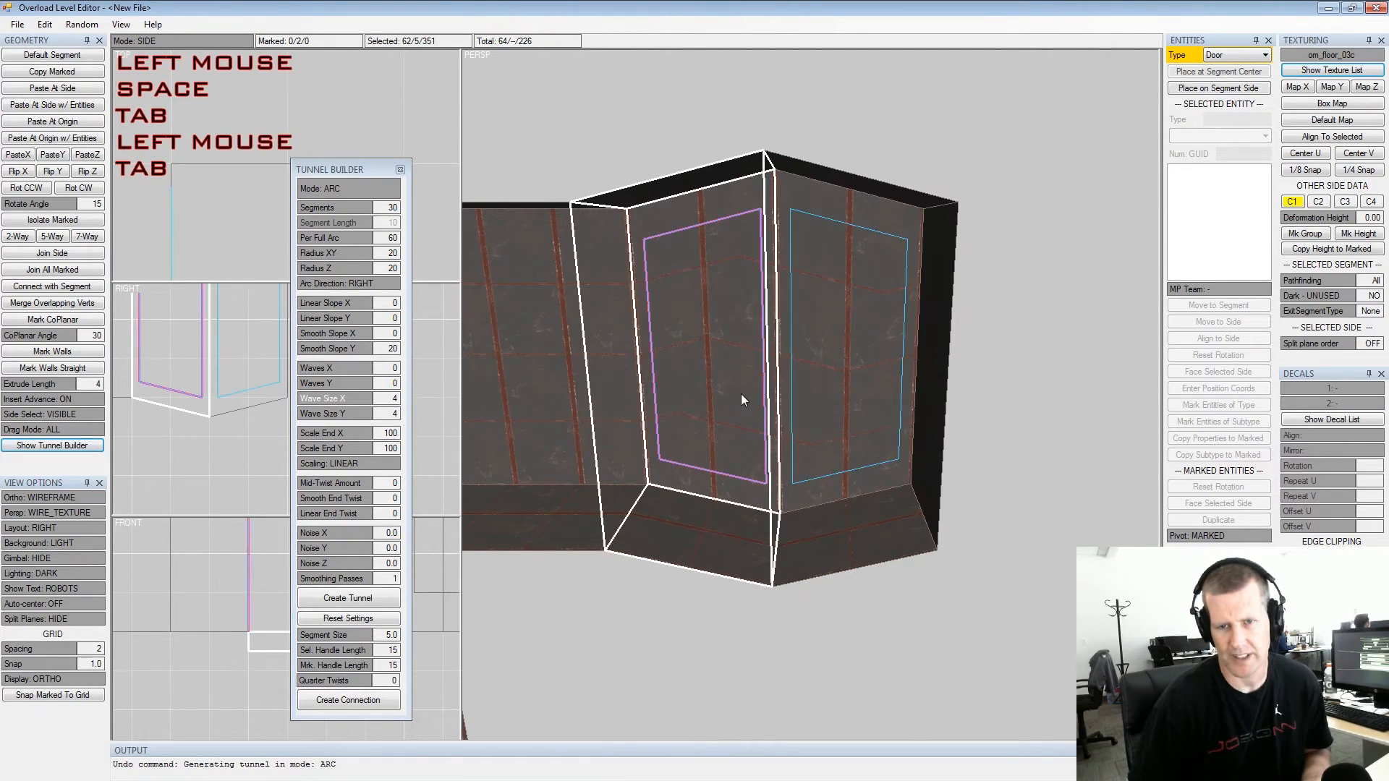
key(space)
Create 30-segment arc tunnels from both marked sides with 60 segments per full arc and Smooth Slope Y at 20
alt+drag(741, 394, 872, 400)
alt+middle_drag(872, 400, 887, 425)
alt+scroll(888, 424, up, 2)
alt+drag(888, 423, 859, 445)
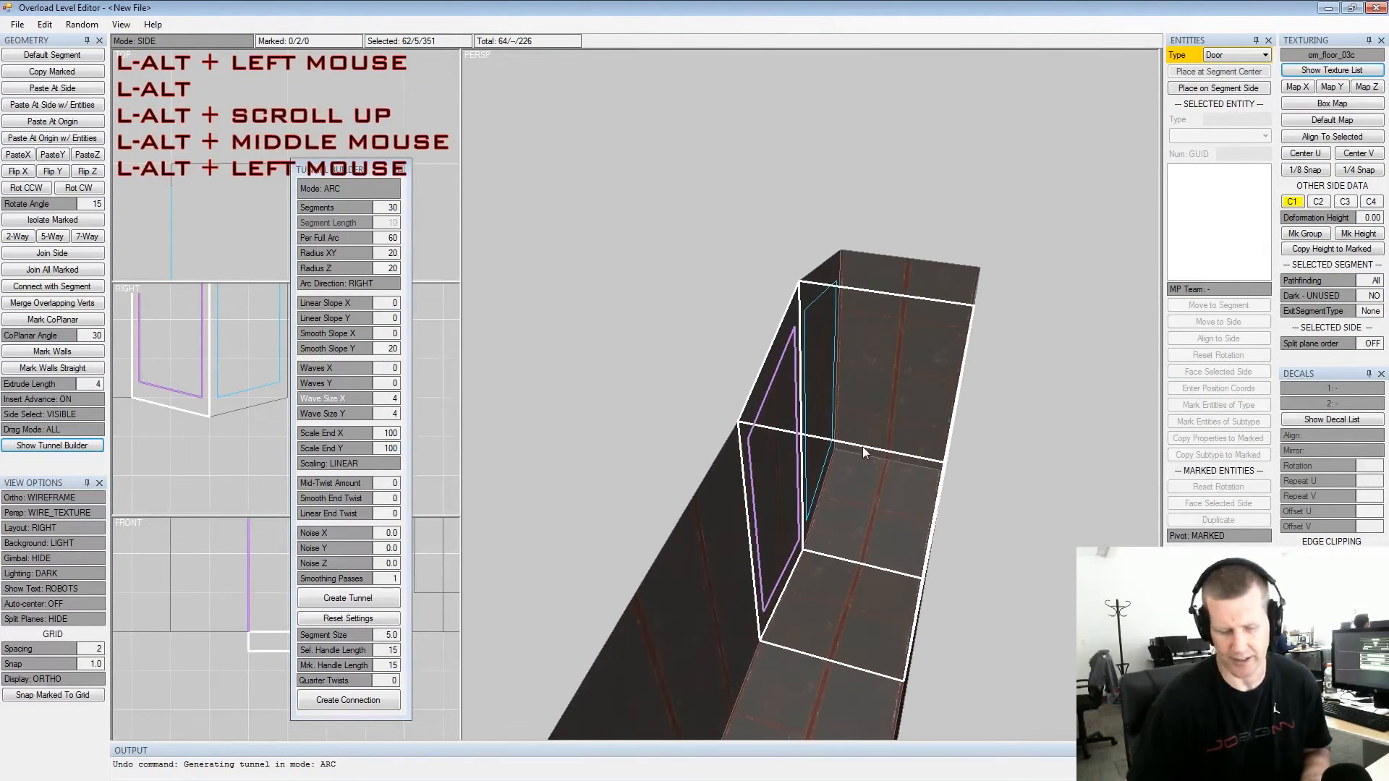
ctrl+click(863, 448)
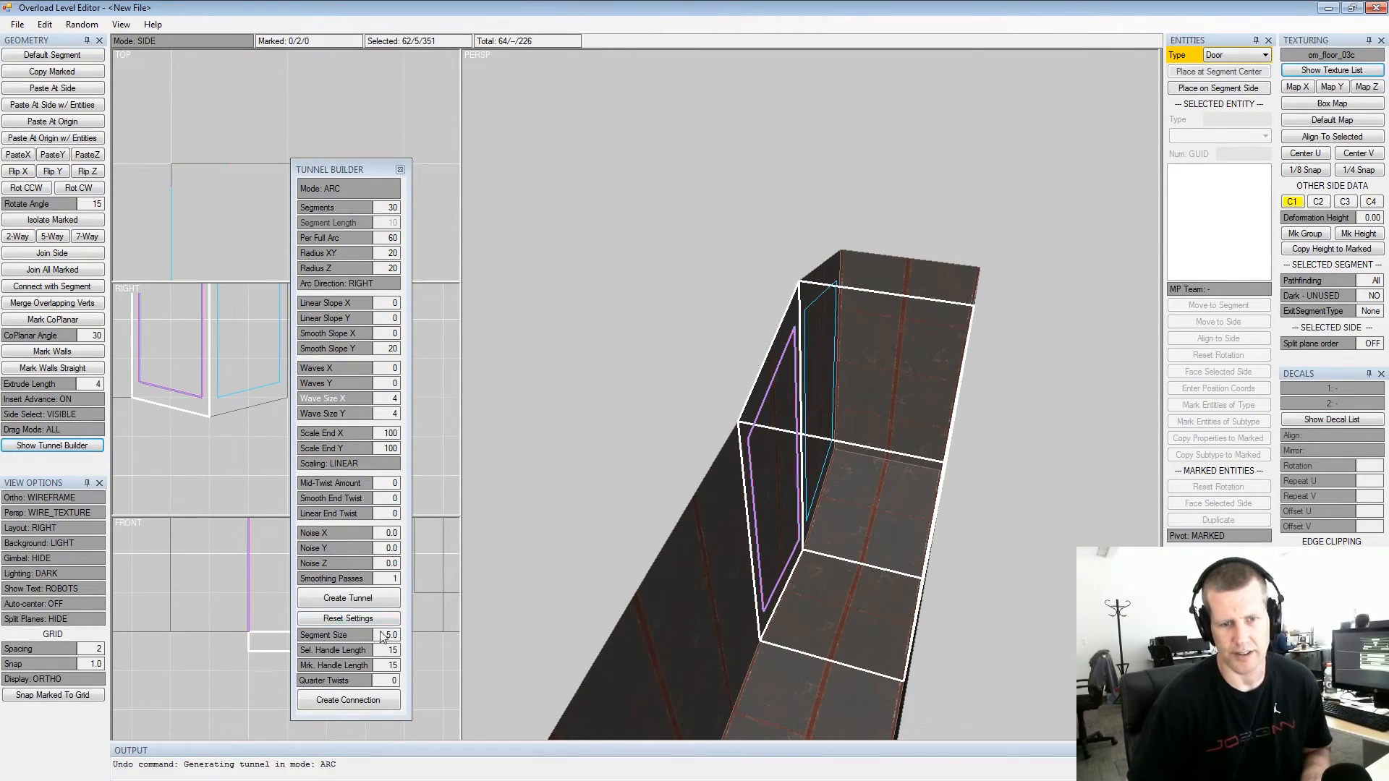
click(366, 600)
alt+drag(774, 409, 841, 396)
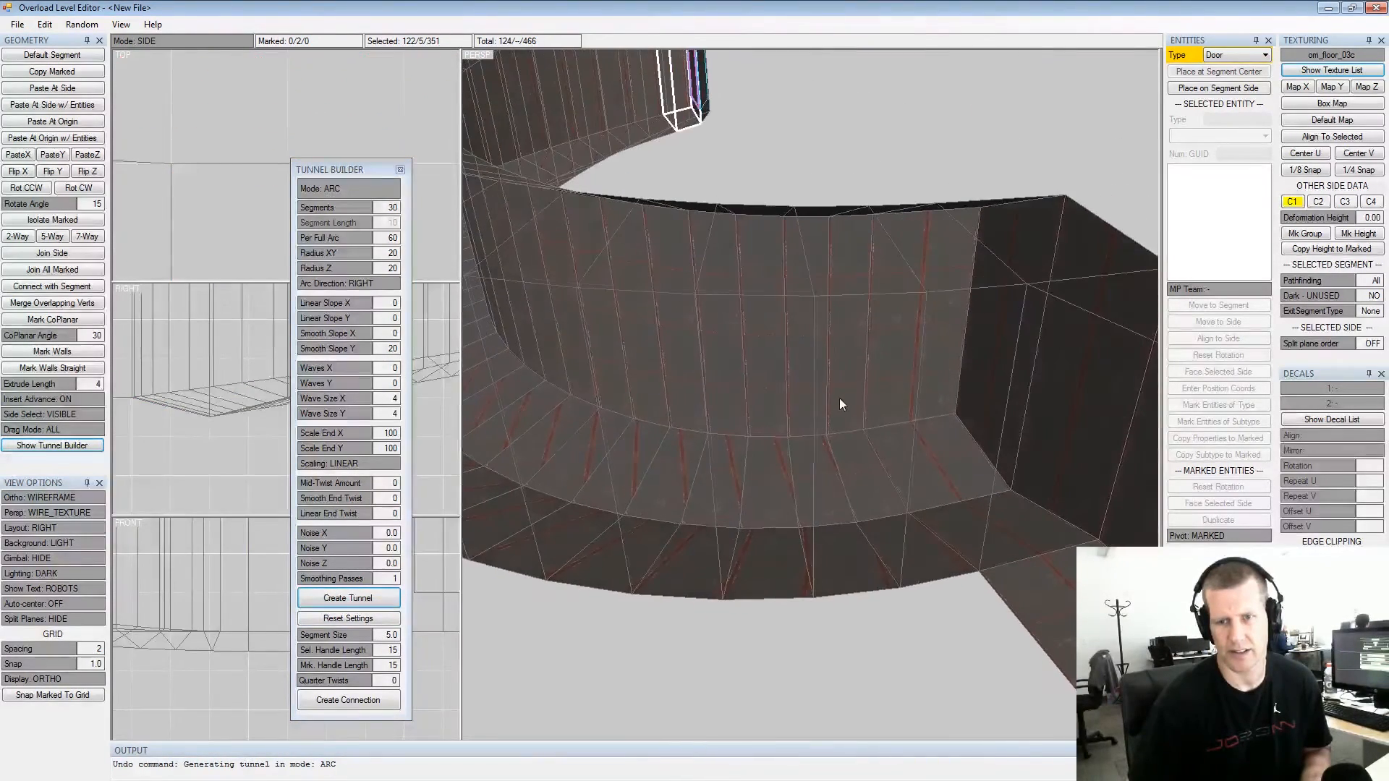
Select a segment near the start of the arc in vertex editing, mark one of its upper wall vertices and move it upward
click(858, 522)
key(Tab)
click(858, 522)
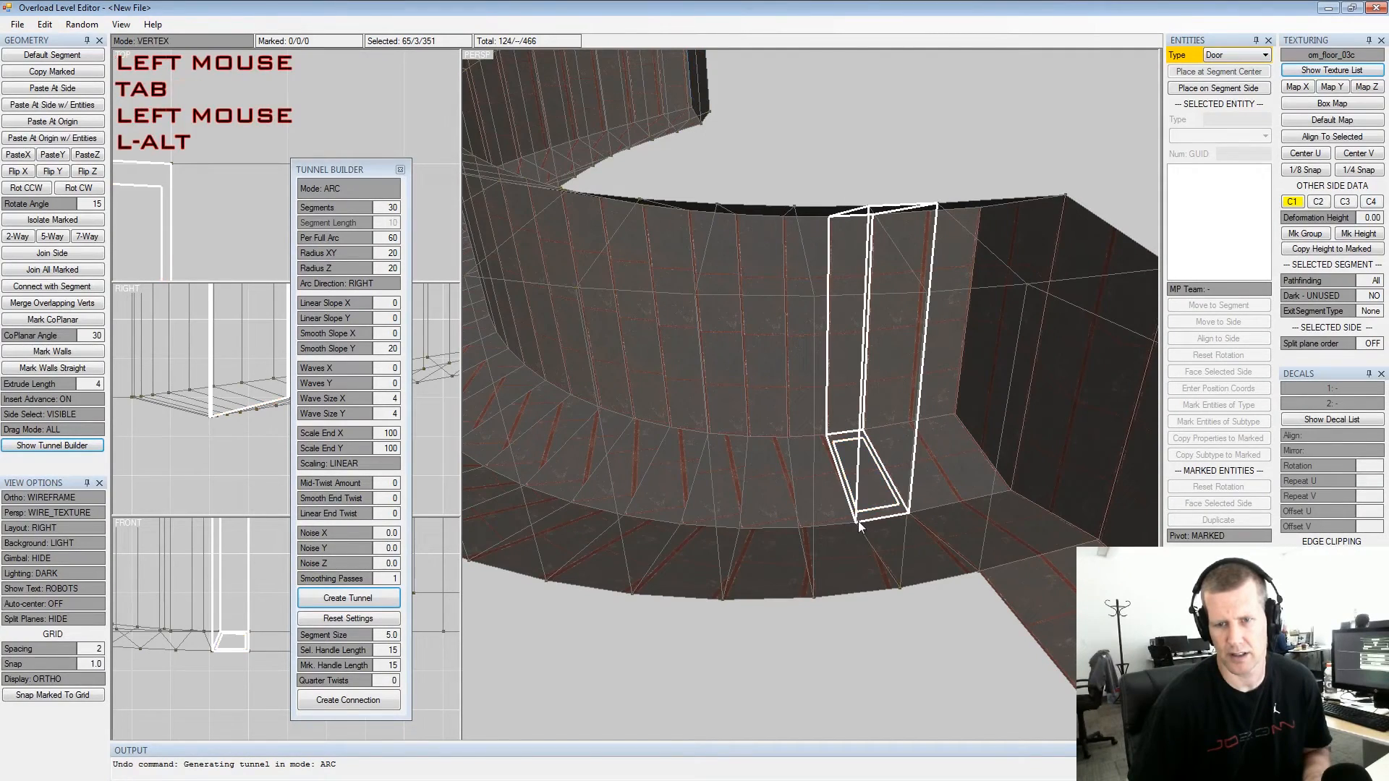
key(space)
right_click(873, 197)
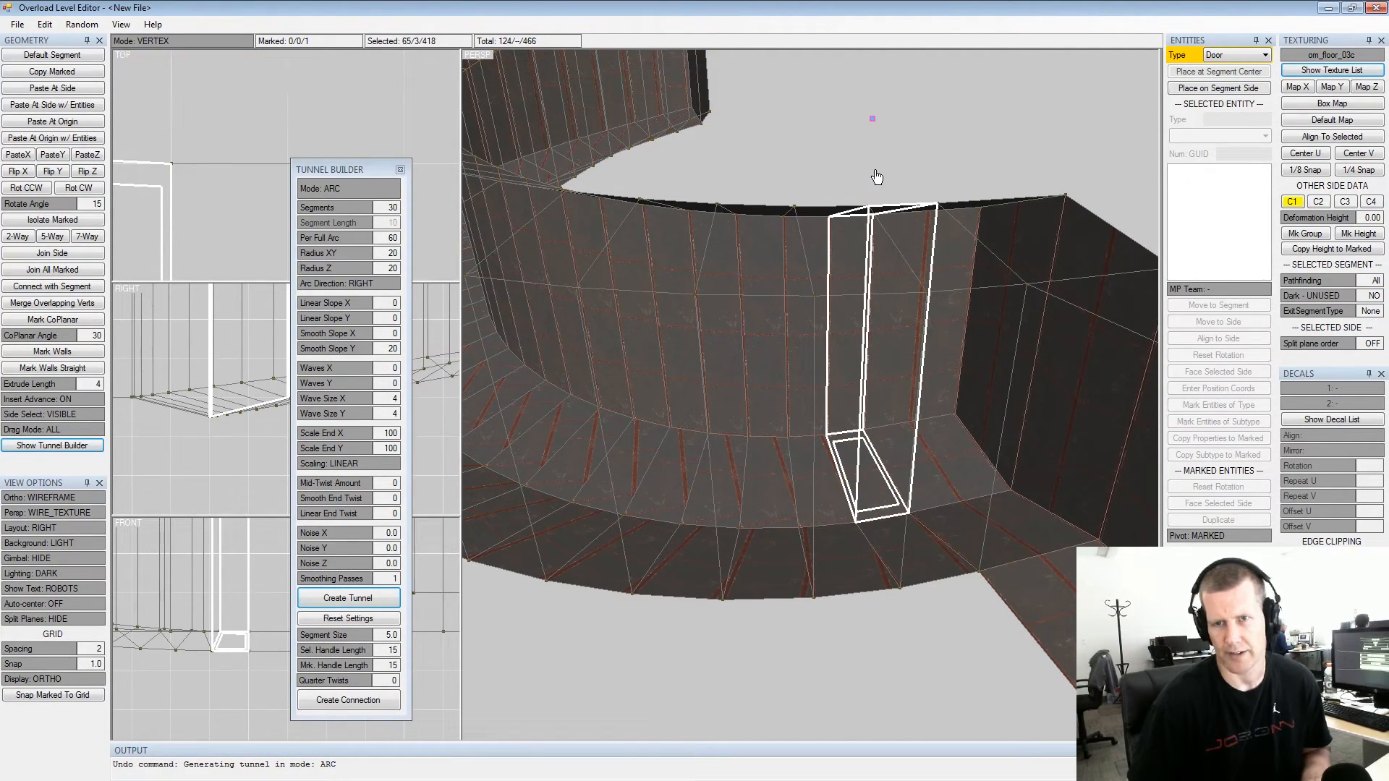
middle_drag(878, 177, 882, 217)
alt+drag(883, 218, 890, 273)
alt+middle_drag(852, 283, 859, 291)
alt+drag(860, 291, 874, 308)
Clear the vertex mark and merge the level's overlapping vertices
shift+click(844, 305)
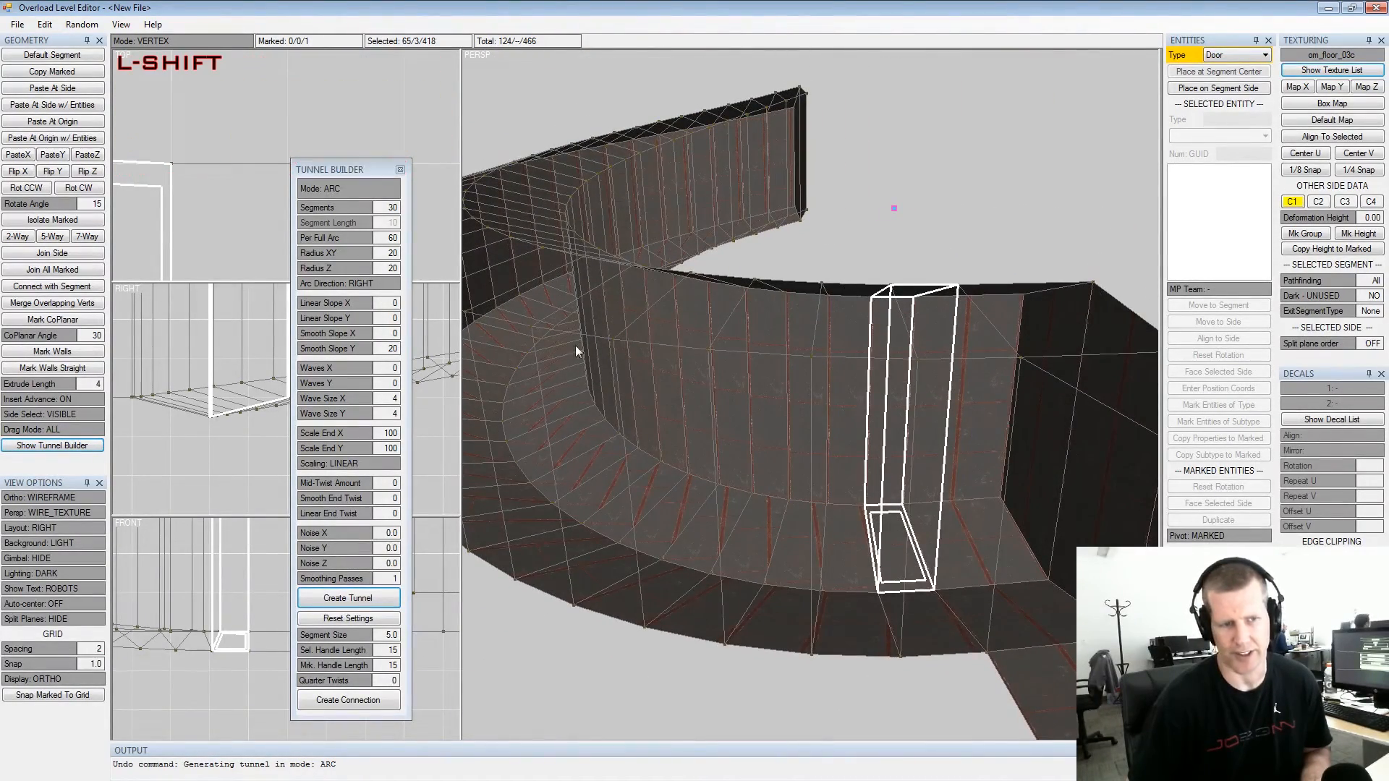
click(64, 305)
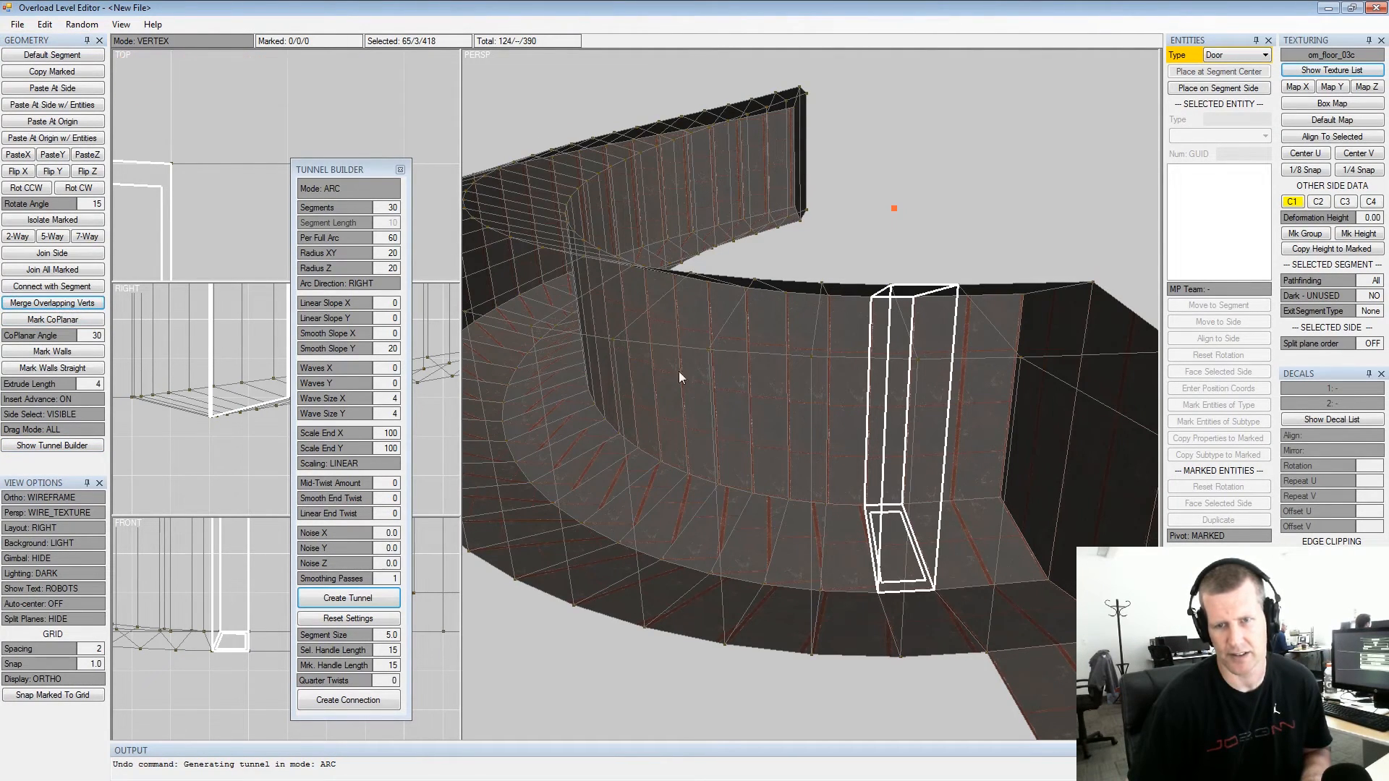
alt+drag(667, 379, 800, 341)
alt+middle_drag(800, 341, 824, 355)
alt+drag(972, 301, 863, 291)
Mark another upper wall vertex beside the selected segment and move it
click(852, 296)
key(space)
right_click(854, 275)
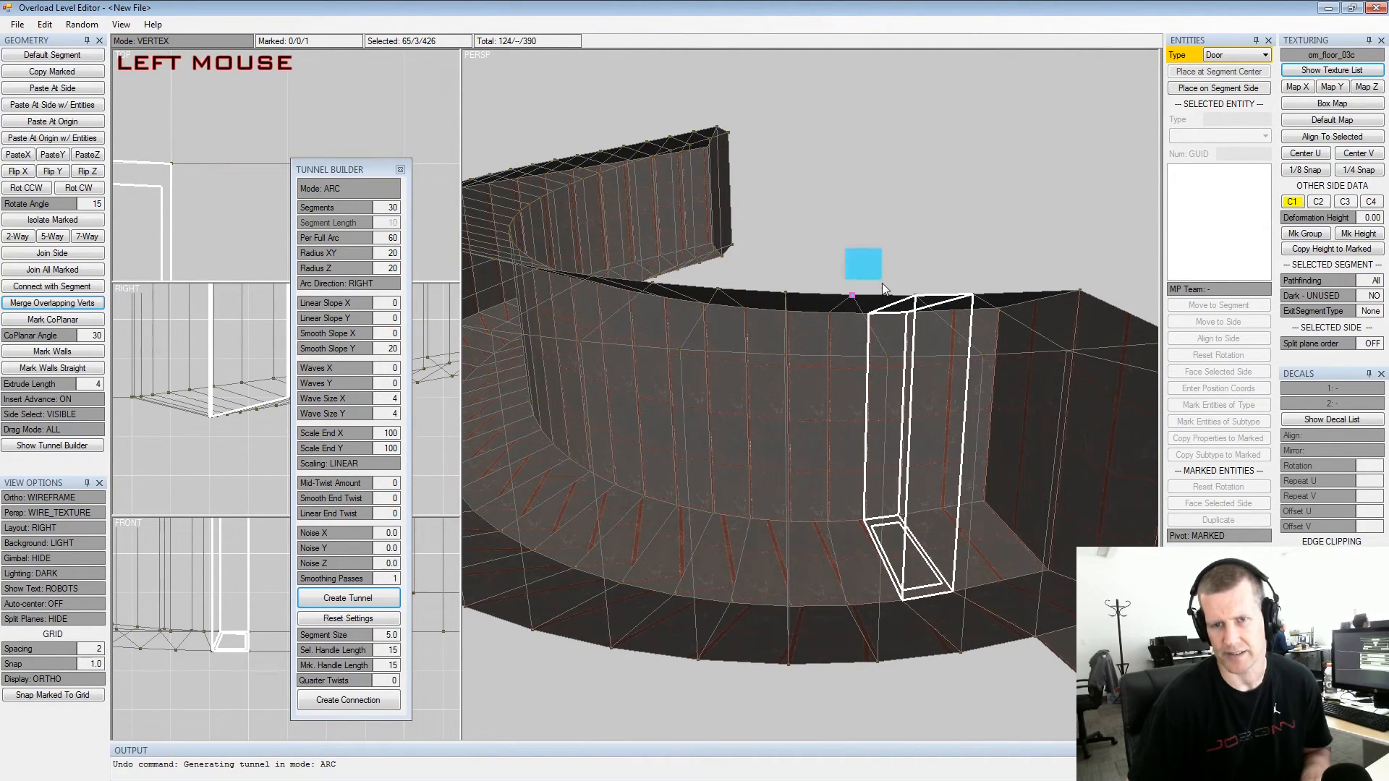
Examine the moved vertex and the adjoining arc walls from several angles
alt+drag(887, 281, 812, 305)
alt+middle_drag(812, 305, 811, 313)
alt+scroll(812, 313, down, 2)
alt+drag(812, 313, 811, 321)
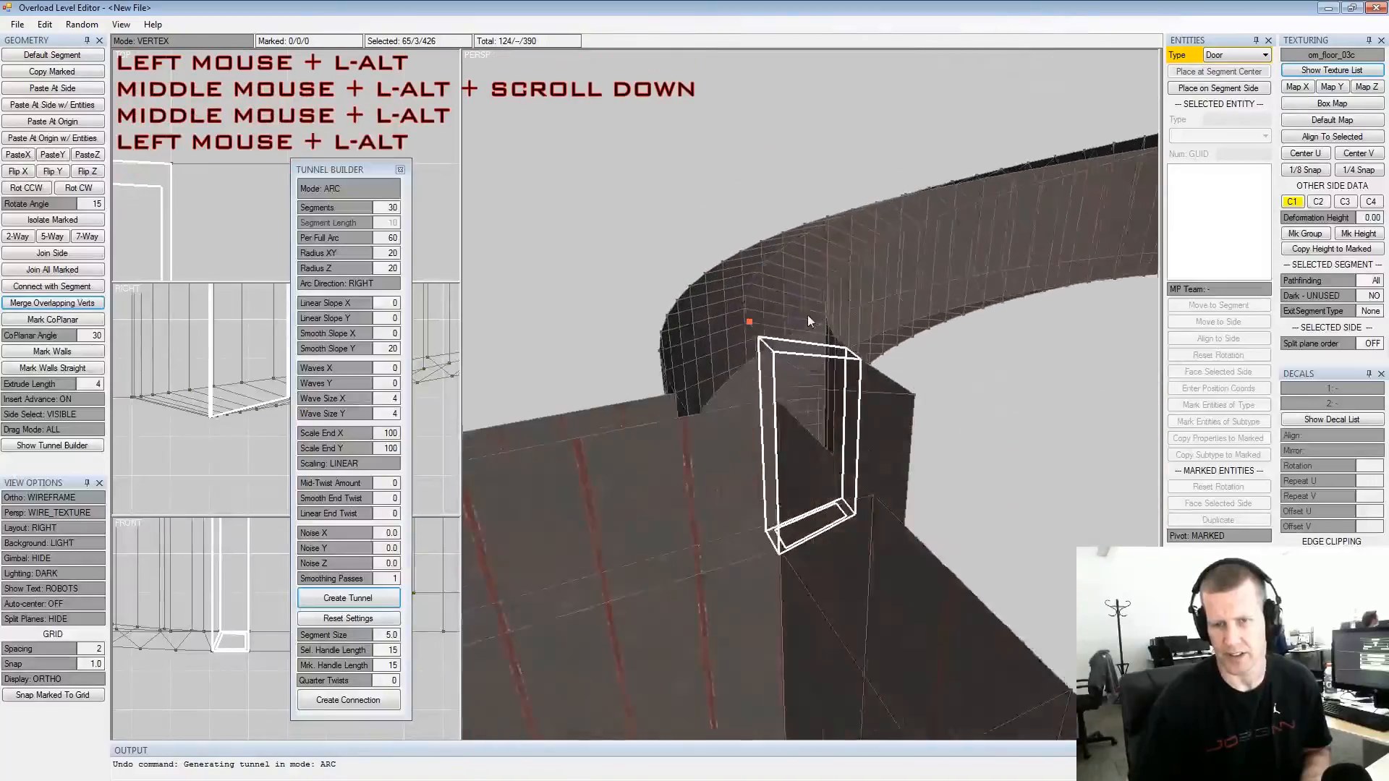
alt+middle_drag(812, 320, 809, 349)
alt+scroll(809, 348, down, 3)
alt+drag(810, 349, 854, 366)
alt+middle_drag(854, 366, 905, 387)
alt+scroll(860, 440, up, 1)
alt+drag(859, 439, 905, 403)
alt+middle_drag(906, 403, 885, 419)
alt+scroll(884, 419, down, 1)
alt+drag(885, 419, 340, 397)
alt+scroll(784, 399, up, 1)
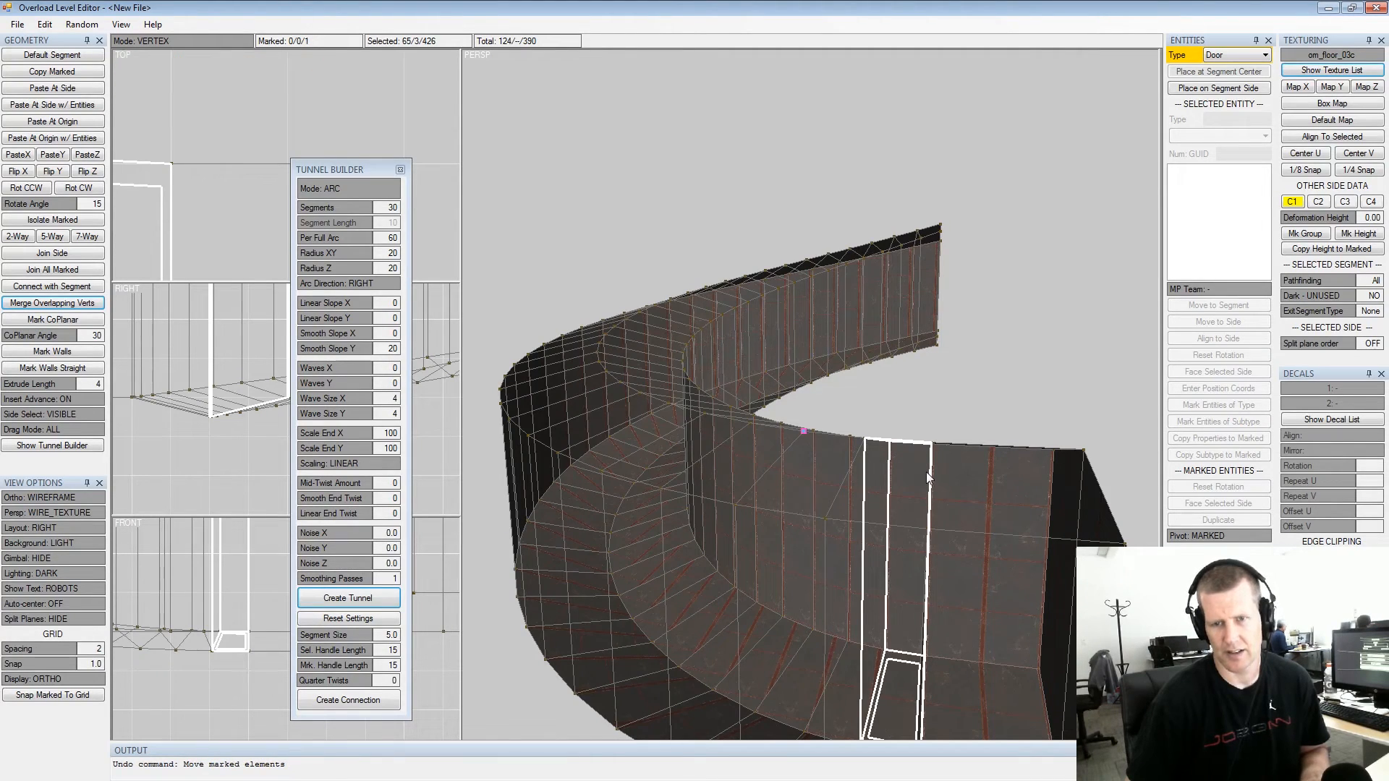
Undo the last vertex move and marking, the merge of overlapping vertices and the clearing of marks
key(z)
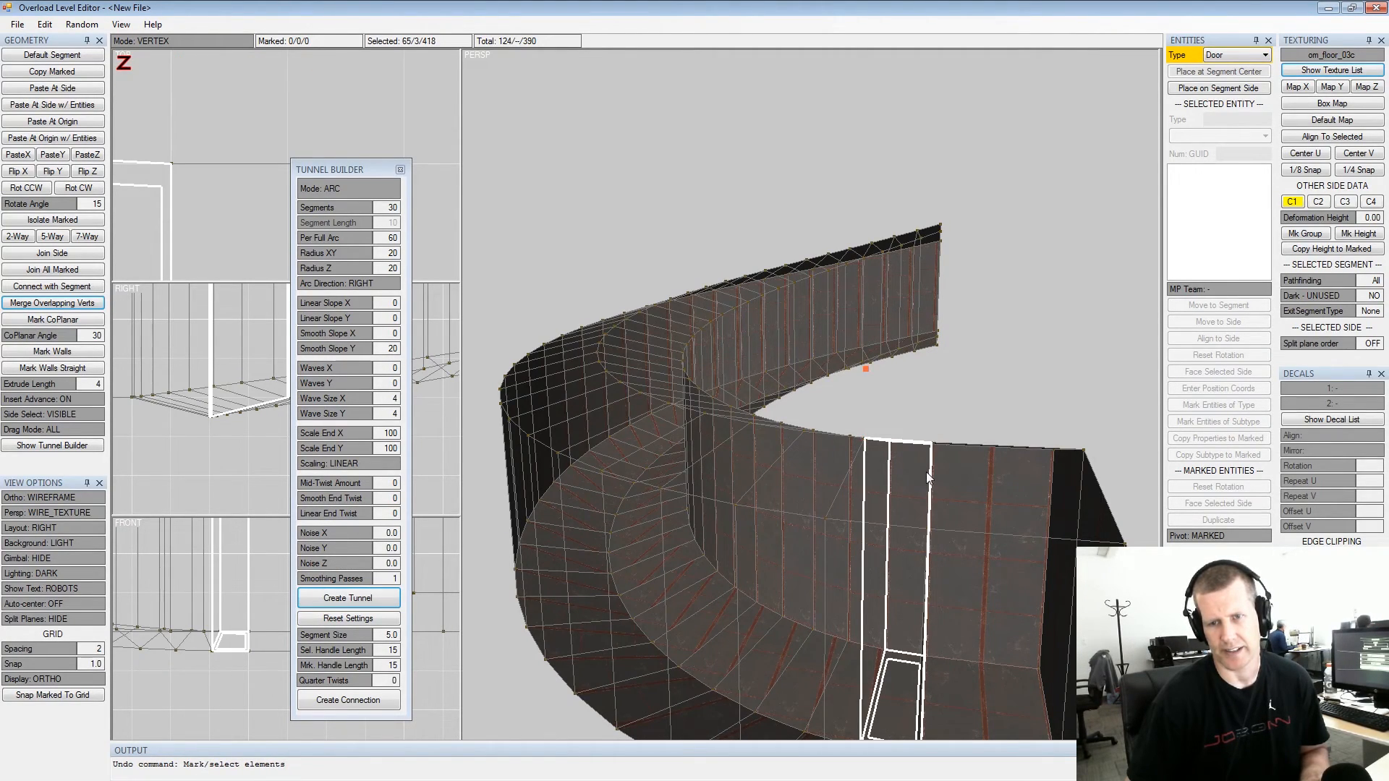
alt+drag(888, 407, 839, 405)
alt+middle_drag(839, 405, 790, 406)
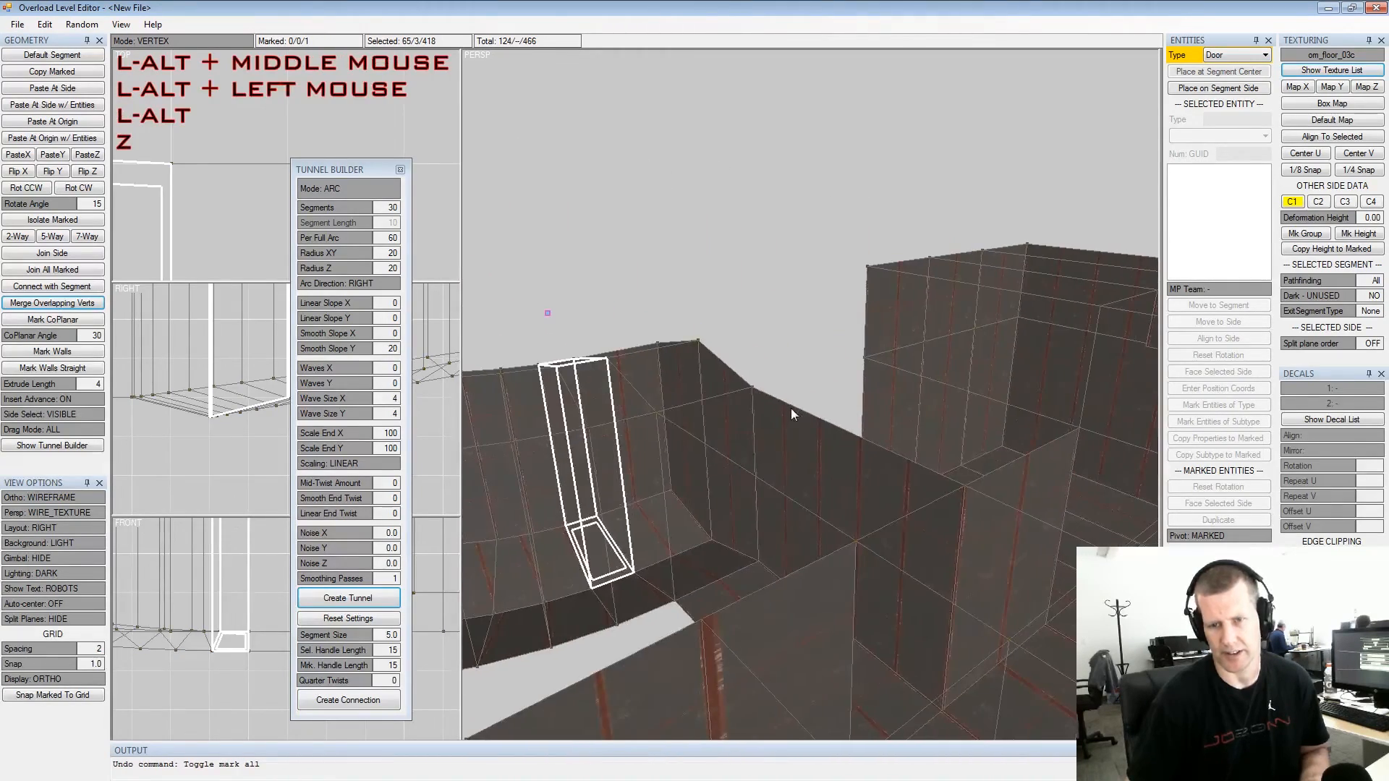
Return to side editing and mark two adjacent walls of the original tunnel's last two segments
alt+drag(790, 406, 887, 415)
key(Tab)
key(Tab)
click(795, 457)
key(Tab)
key(space)
click(714, 472)
key(space)
middle_drag(714, 472, 824, 403)
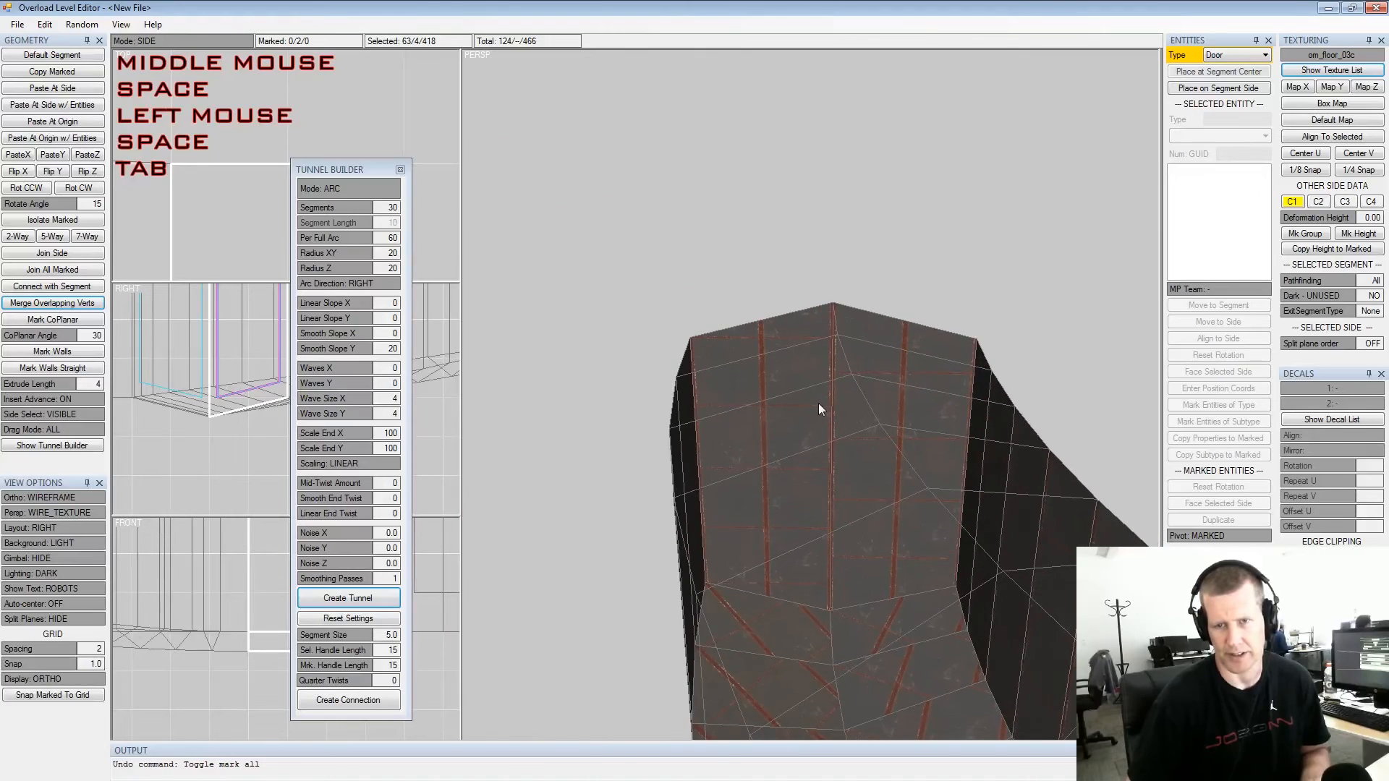
Add the two adjacent end faces of the paired arc tunnels to the marked sides
click(852, 415)
key(space)
click(796, 429)
key(space)
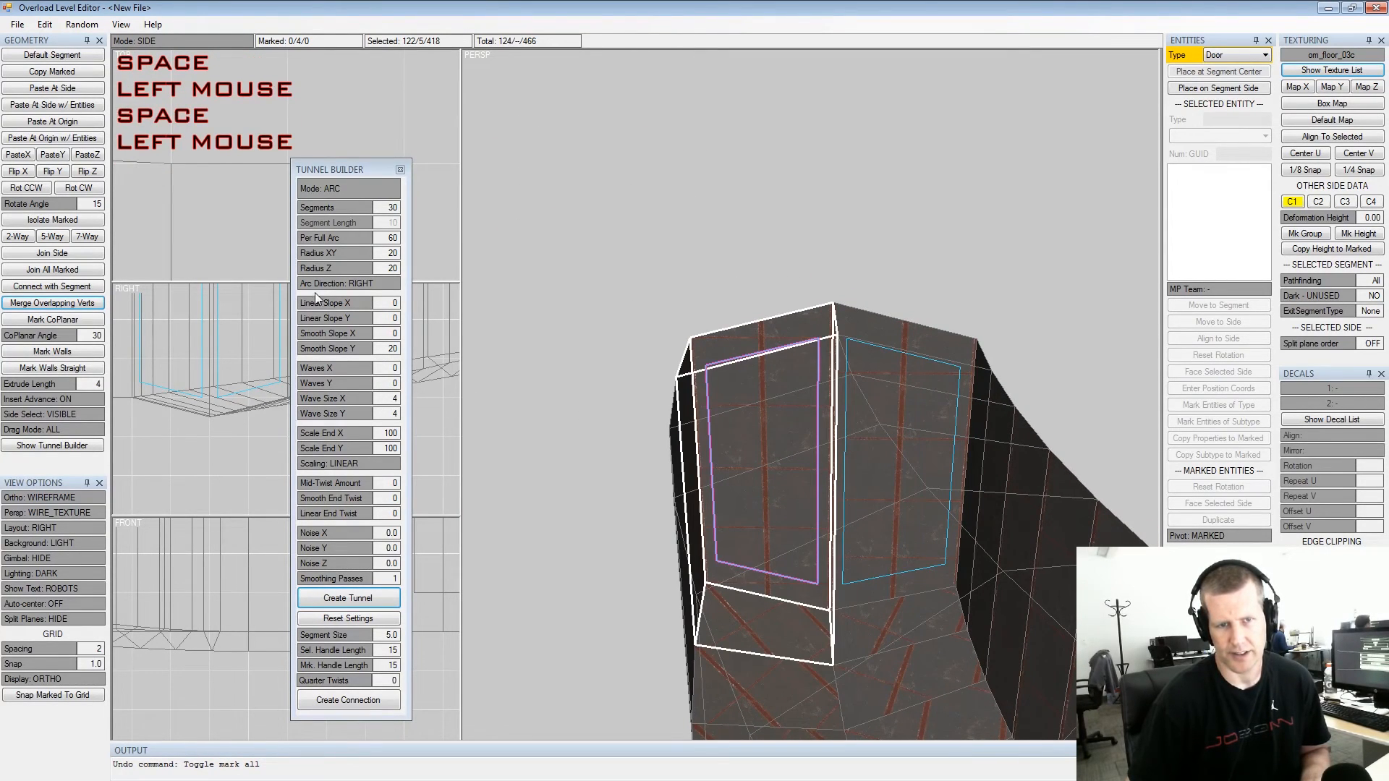
Set the arc direction to LEFT and Smooth Slope Y to 0, and create 30-segment arc tunnels from all marked sides
click(331, 284)
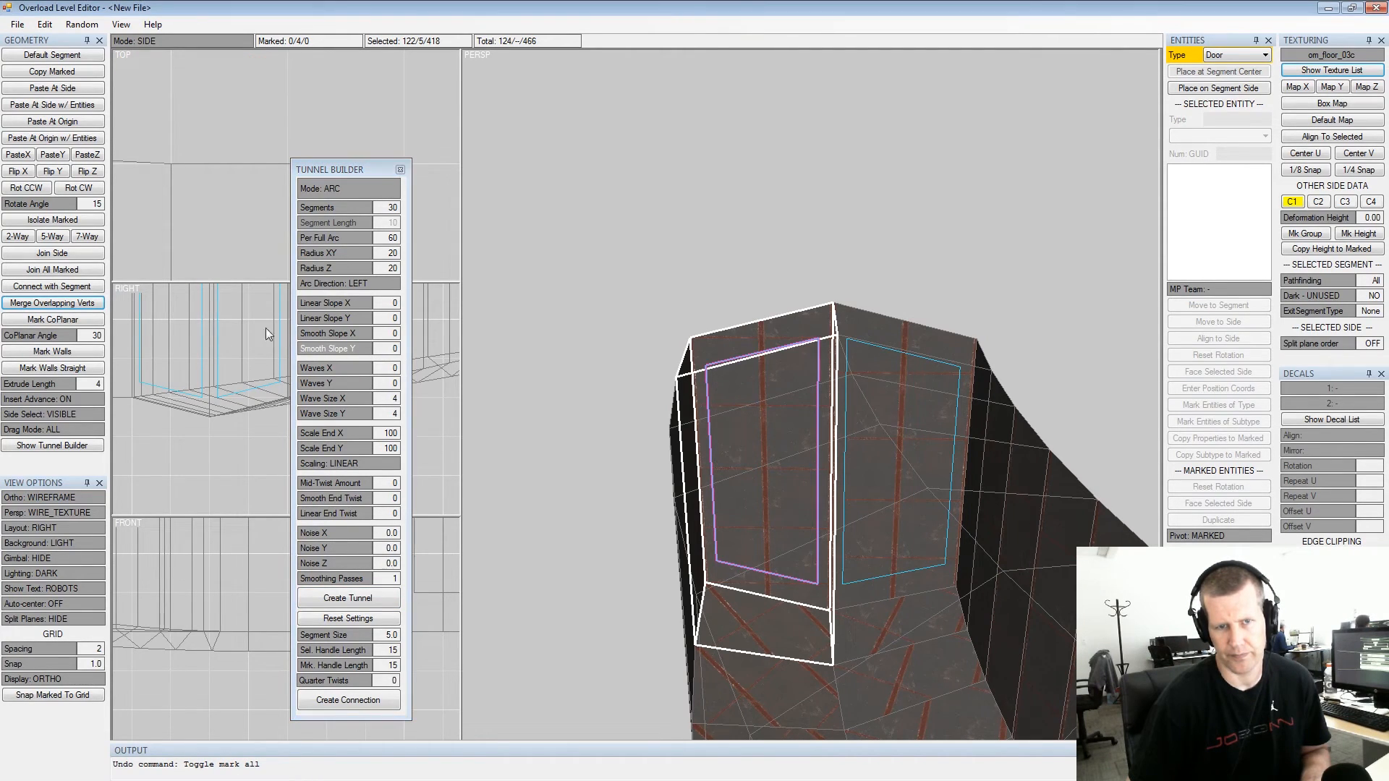
click(360, 597)
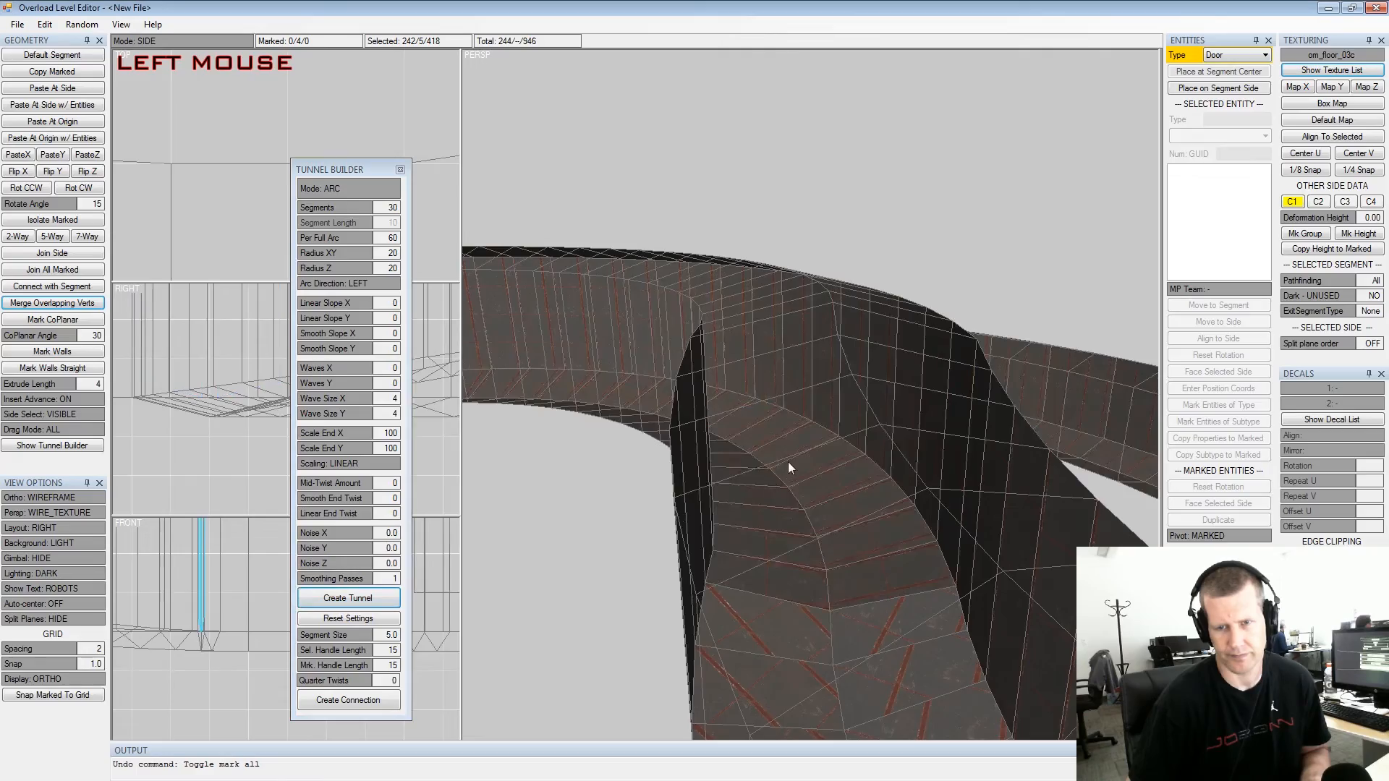
alt+drag(788, 461, 840, 516)
alt+scroll(800, 472, down, 4)
alt+middle_drag(775, 444, 936, 384)
alt+drag(936, 384, 729, 374)
alt+scroll(808, 427, down, 2)
alt+drag(796, 419, 752, 434)
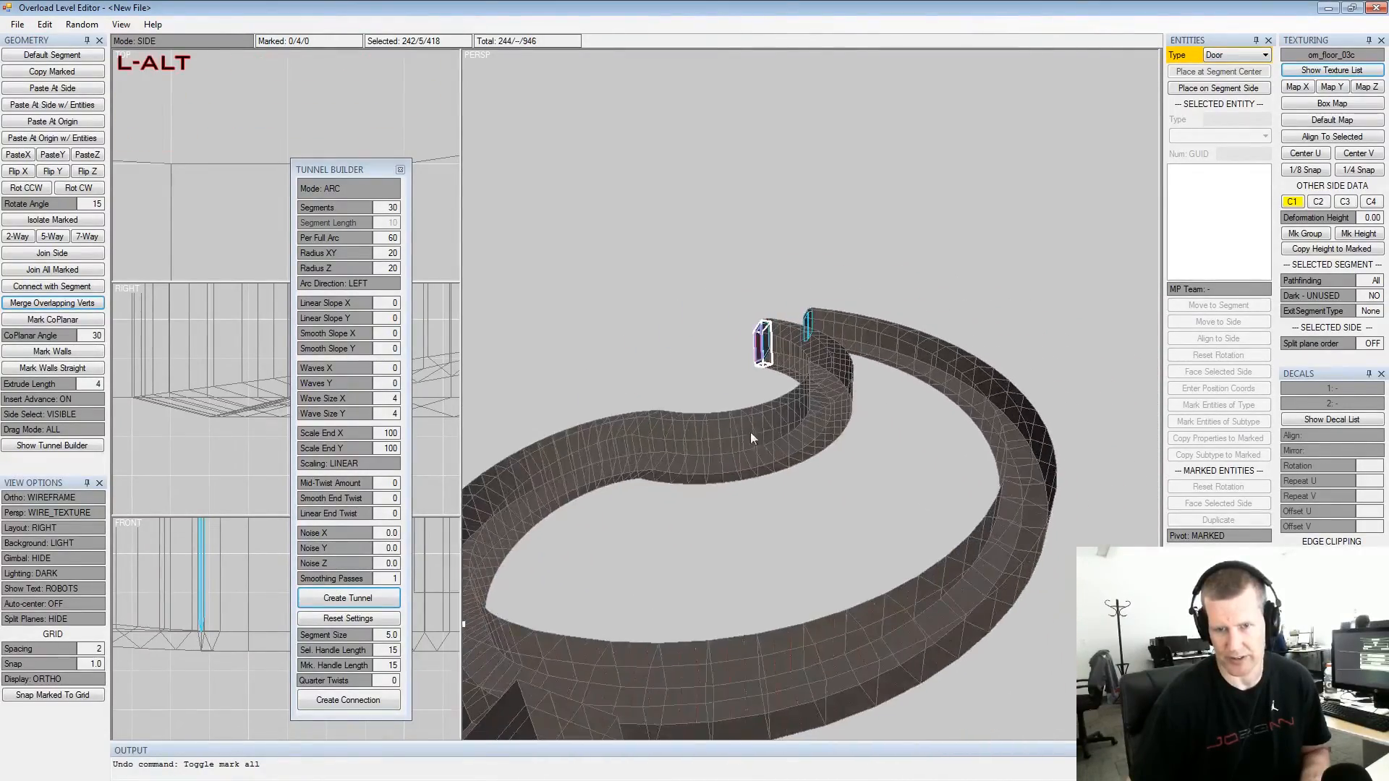
Clear all marks and mark only the two adjacent end faces of one pair of new arcs
alt+middle_drag(753, 434, 775, 442)
mouse_move(775, 442)
alt+mouse_down()
mouse_move(853, 409)
mouse_move(787, 426)
alt+mouse_up()
alt+scroll(787, 426, up, 2)
alt+middle_drag(786, 426, 763, 478)
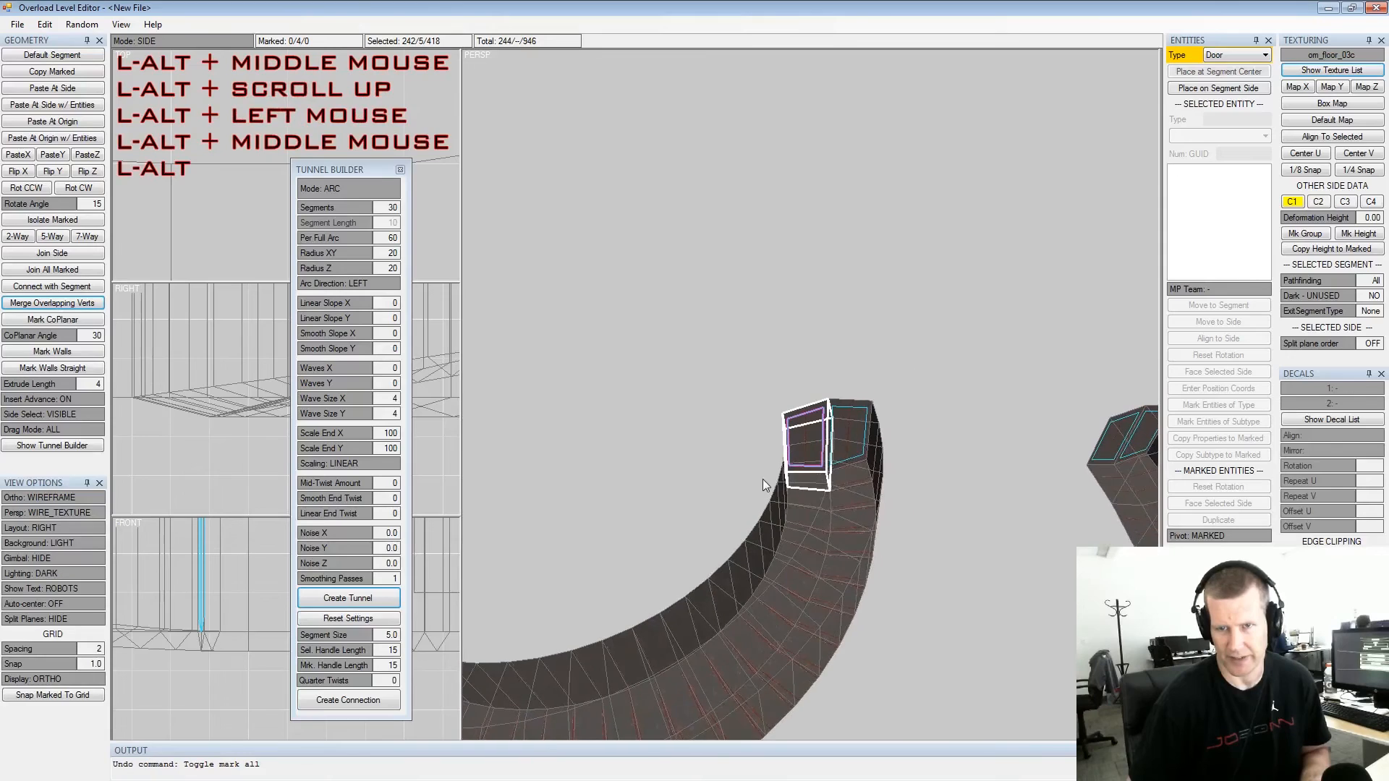
alt+scroll(783, 458, up, 2)
alt+drag(782, 459, 765, 417)
key(shift+space)
click(867, 466)
key(space)
click(806, 460)
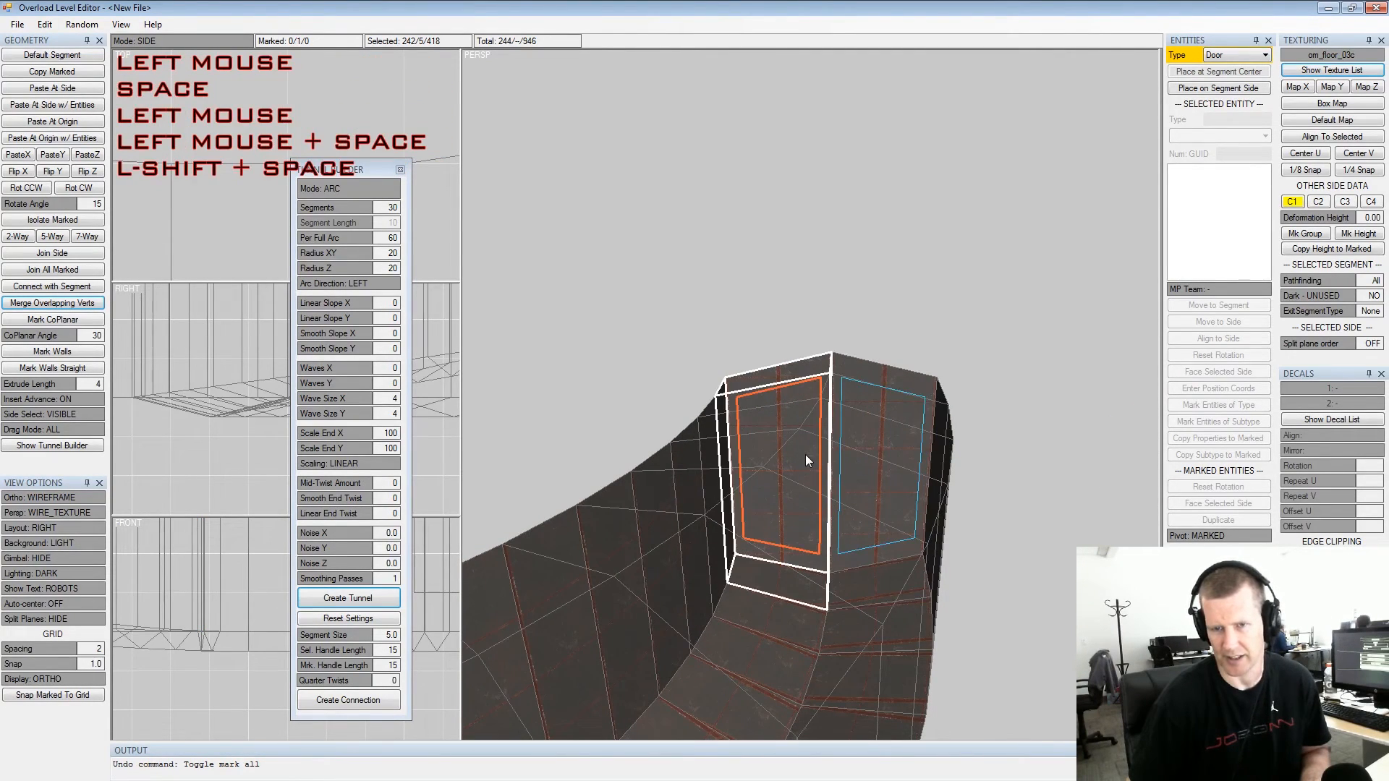
key(space)
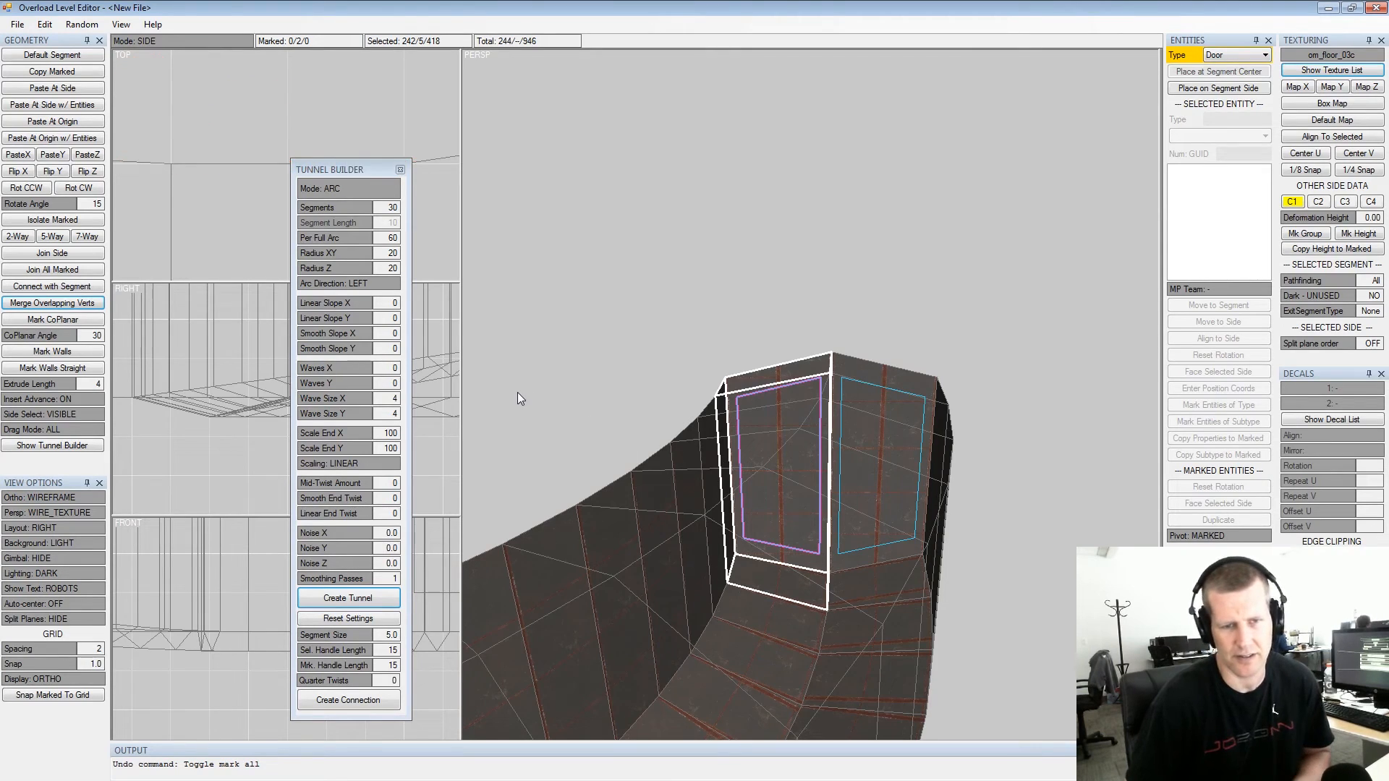
Set the arc direction to DOWN and create 30-segment arc tunnels from the two marked end faces
click(336, 432)
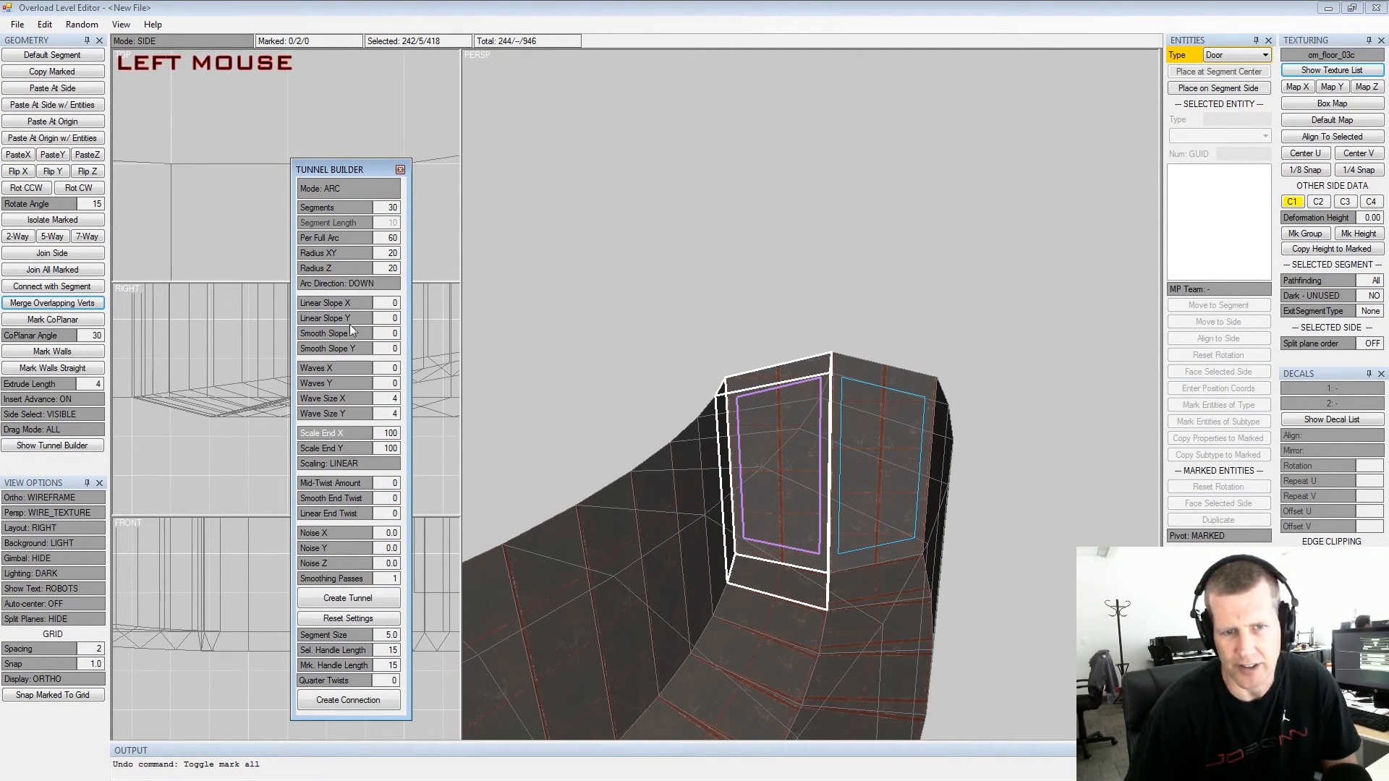
click(355, 598)
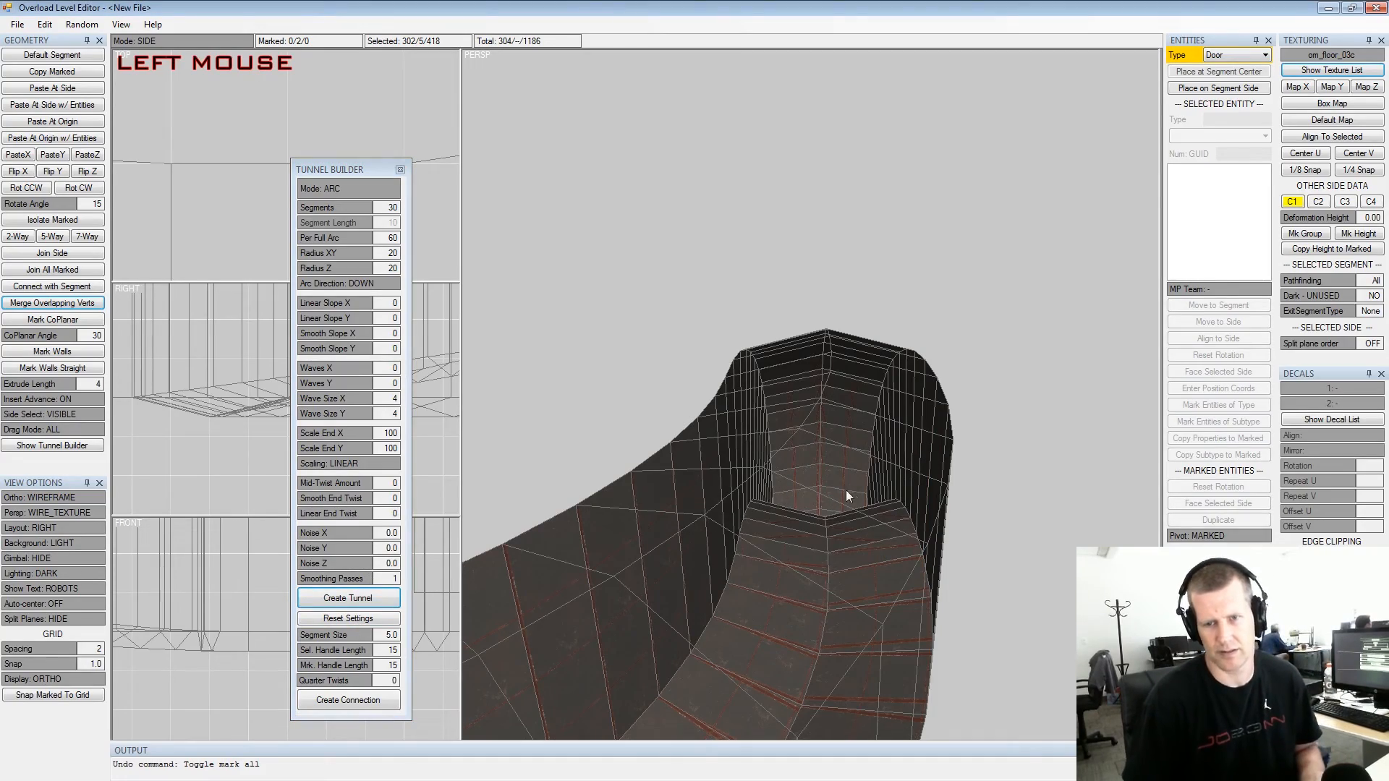
alt+drag(838, 490, 809, 450)
alt+middle_drag(809, 450, 736, 438)
alt+scroll(736, 439, down, 3)
alt+drag(737, 442, 733, 466)
alt+middle_drag(733, 466, 851, 253)
alt+drag(851, 253, 723, 266)
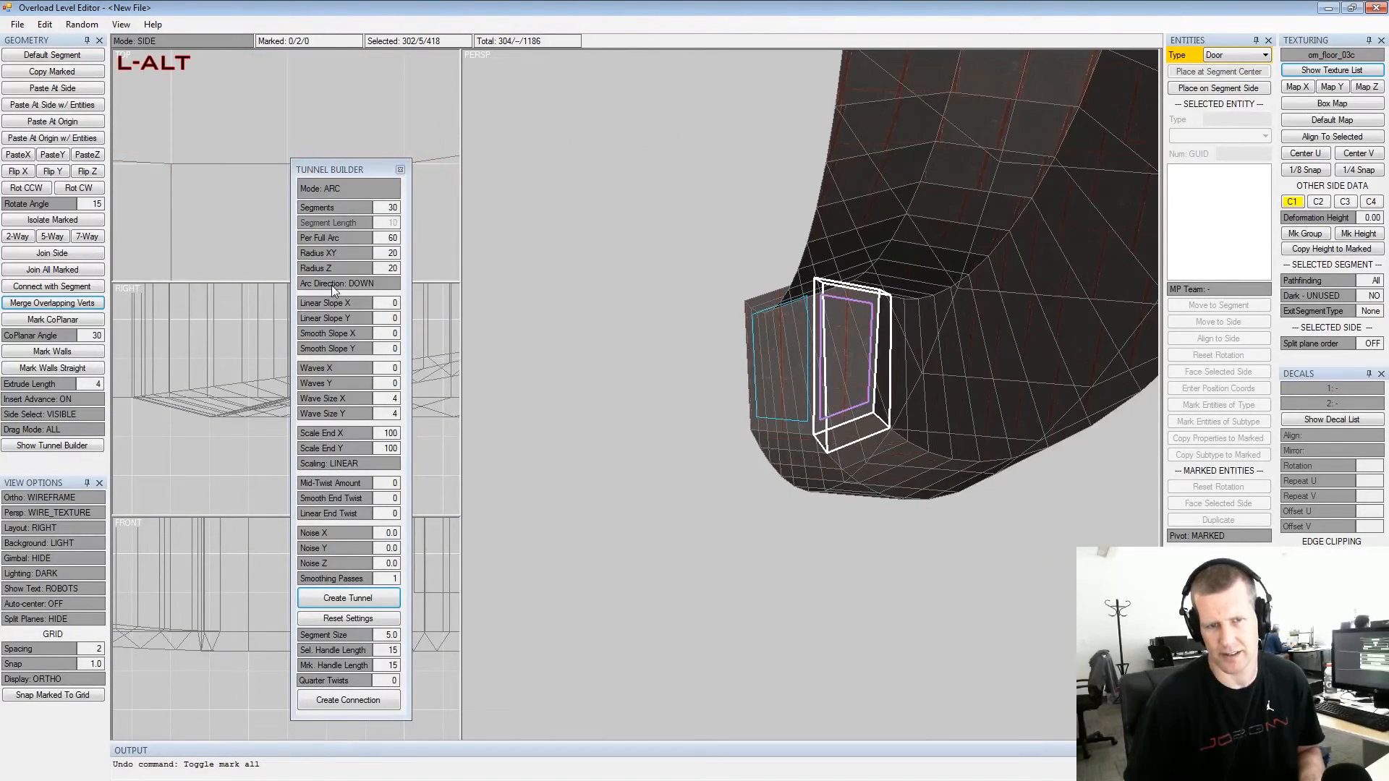
Extend the two marked ends with another pair of 30-segment downward arcs
click(346, 597)
alt+drag(832, 348, 936, 376)
alt+middle_drag(936, 378, 784, 284)
alt+drag(785, 285, 424, 366)
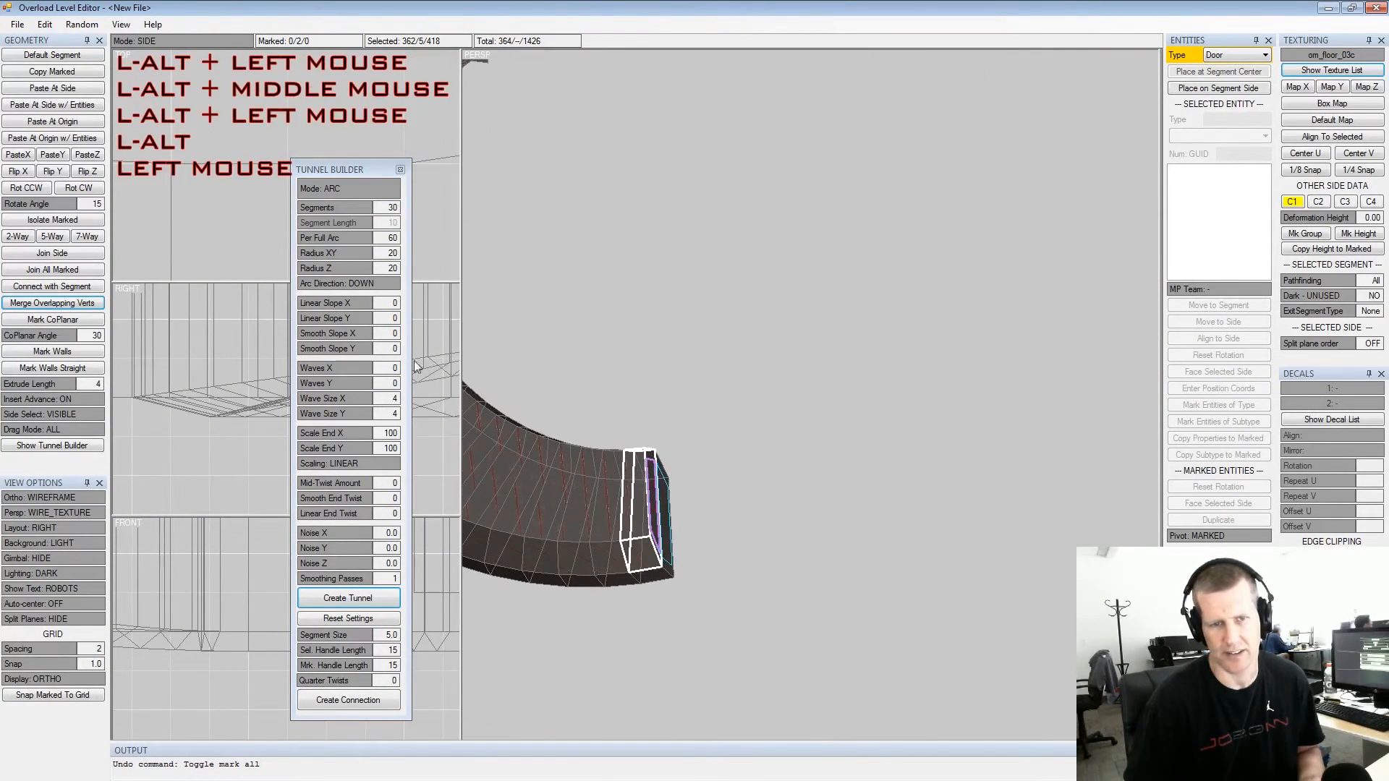
Switch the arc direction to UP and create 30-segment arc tunnels from the marked ends
click(337, 283)
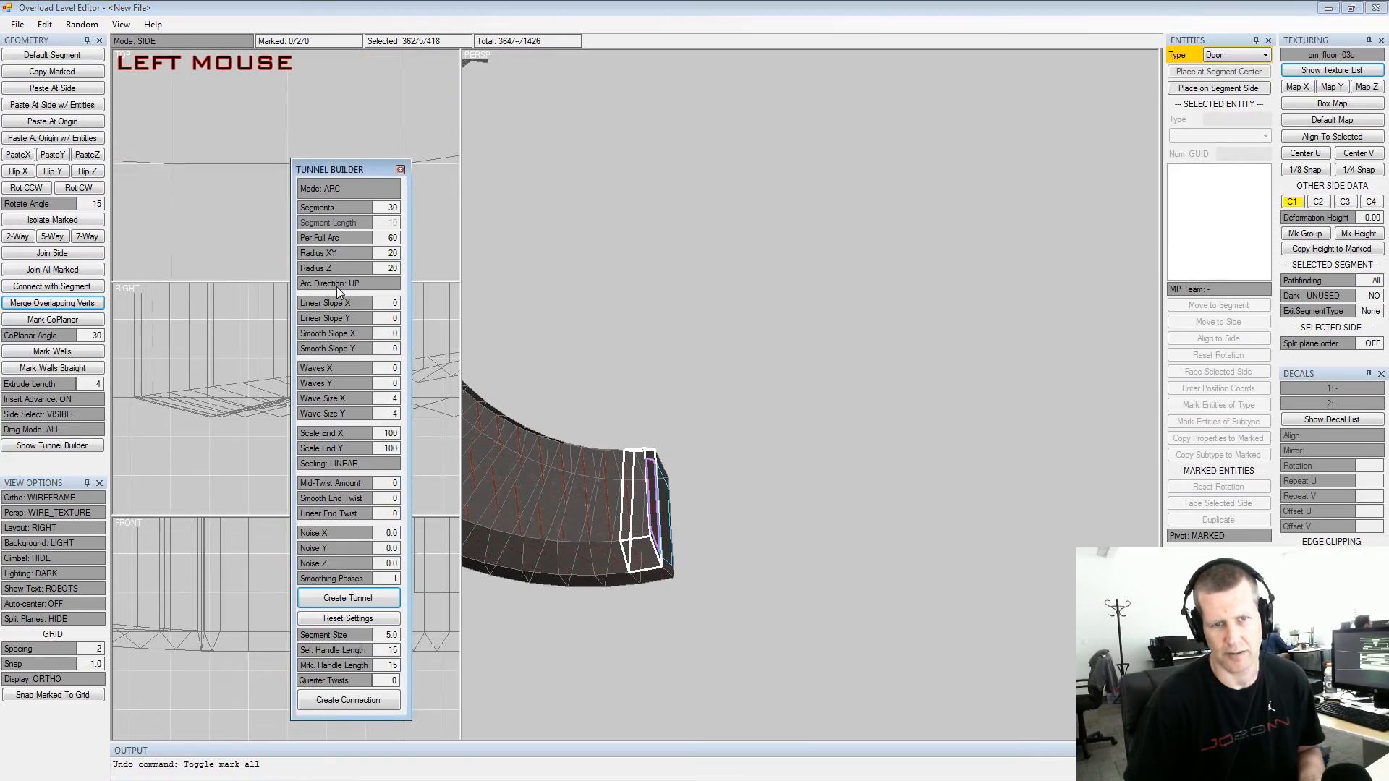
click(335, 605)
middle_drag(708, 240, 723, 289)
alt+drag(724, 290, 747, 314)
alt+scroll(797, 314, up, 2)
alt+middle_drag(797, 314, 804, 329)
alt+drag(804, 329, 888, 282)
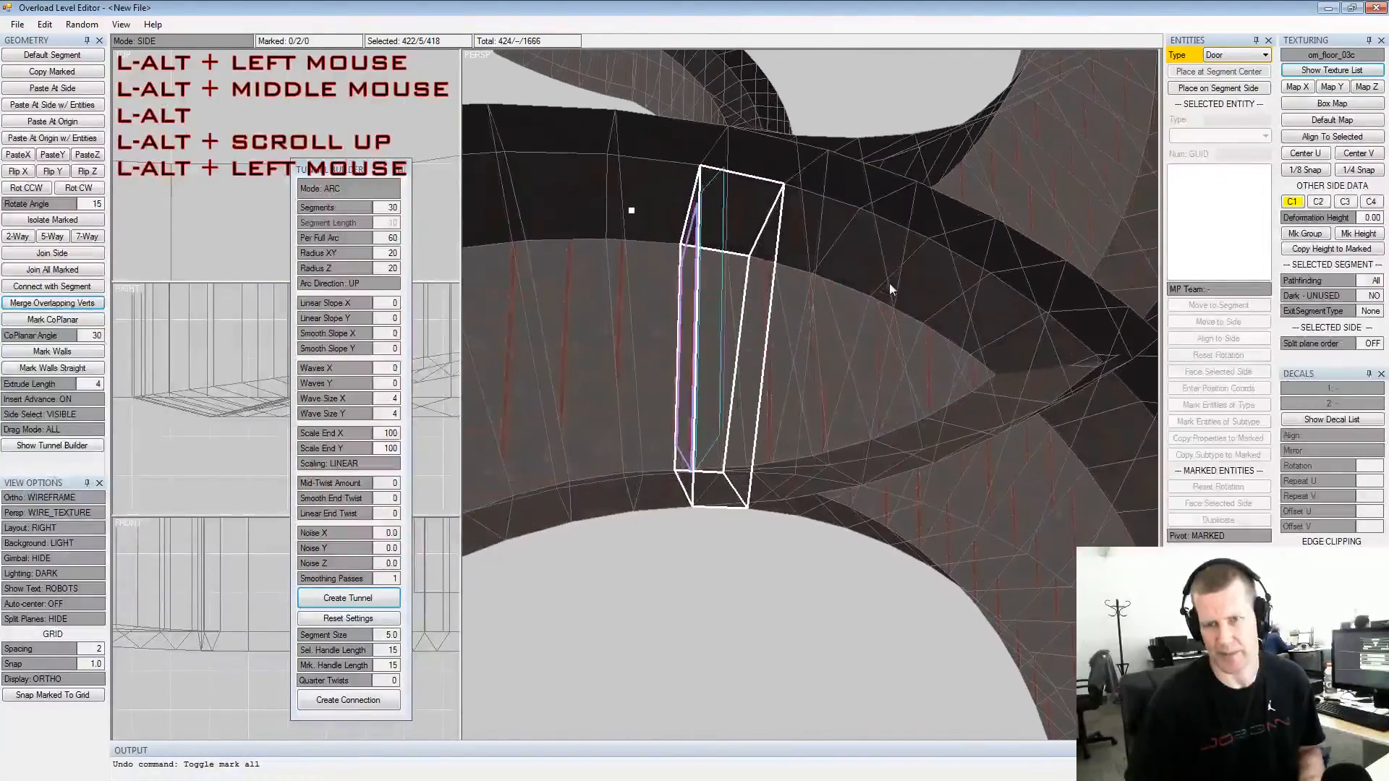
Examine the looping vertical arcs and the place where the tunnels overlap
alt+drag(949, 329, 911, 379)
alt+middle_drag(911, 379, 884, 338)
alt+scroll(865, 344, down, 7)
alt+scroll(885, 337, down, 1)
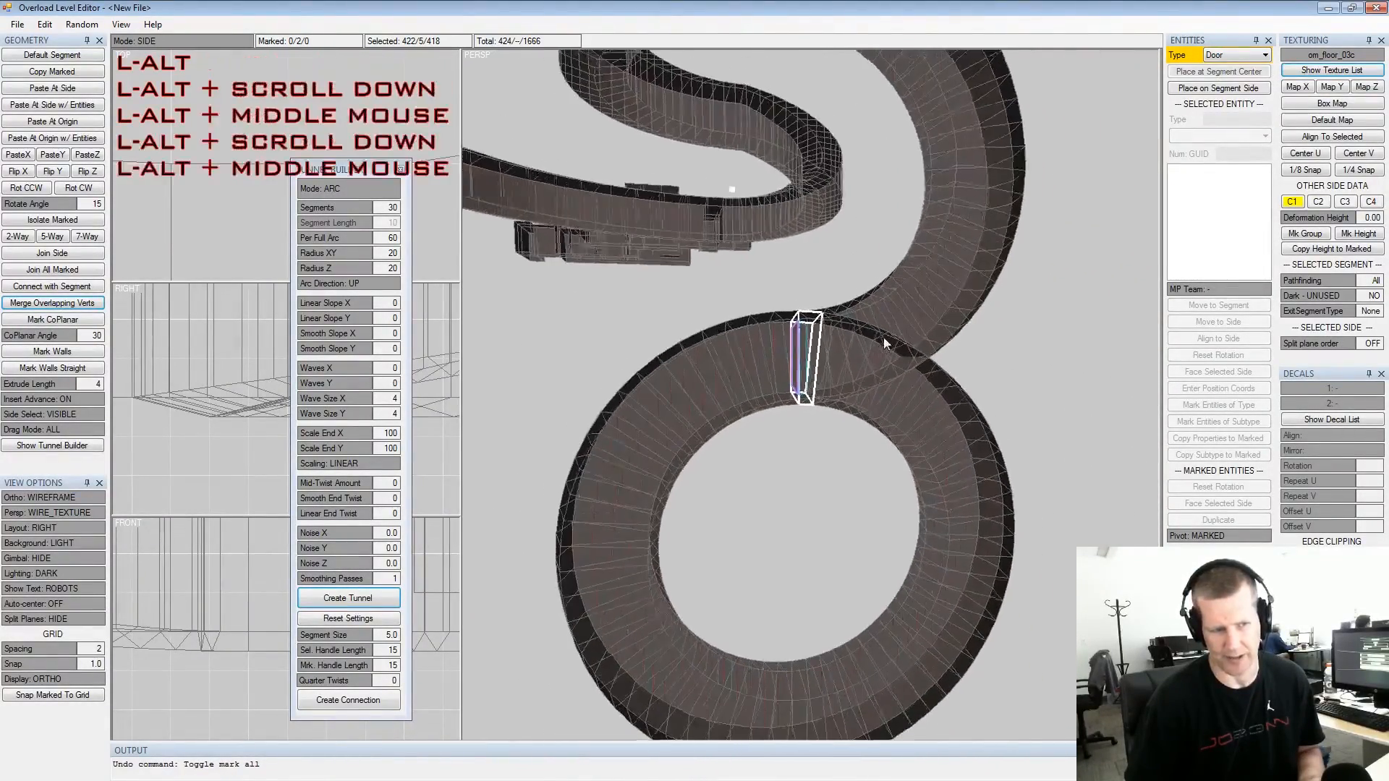
alt+drag(887, 342, 844, 331)
alt+scroll(854, 329, up, 3)
alt+middle_drag(865, 325, 817, 350)
alt+scroll(817, 350, up, 2)
alt+drag(817, 351, 846, 353)
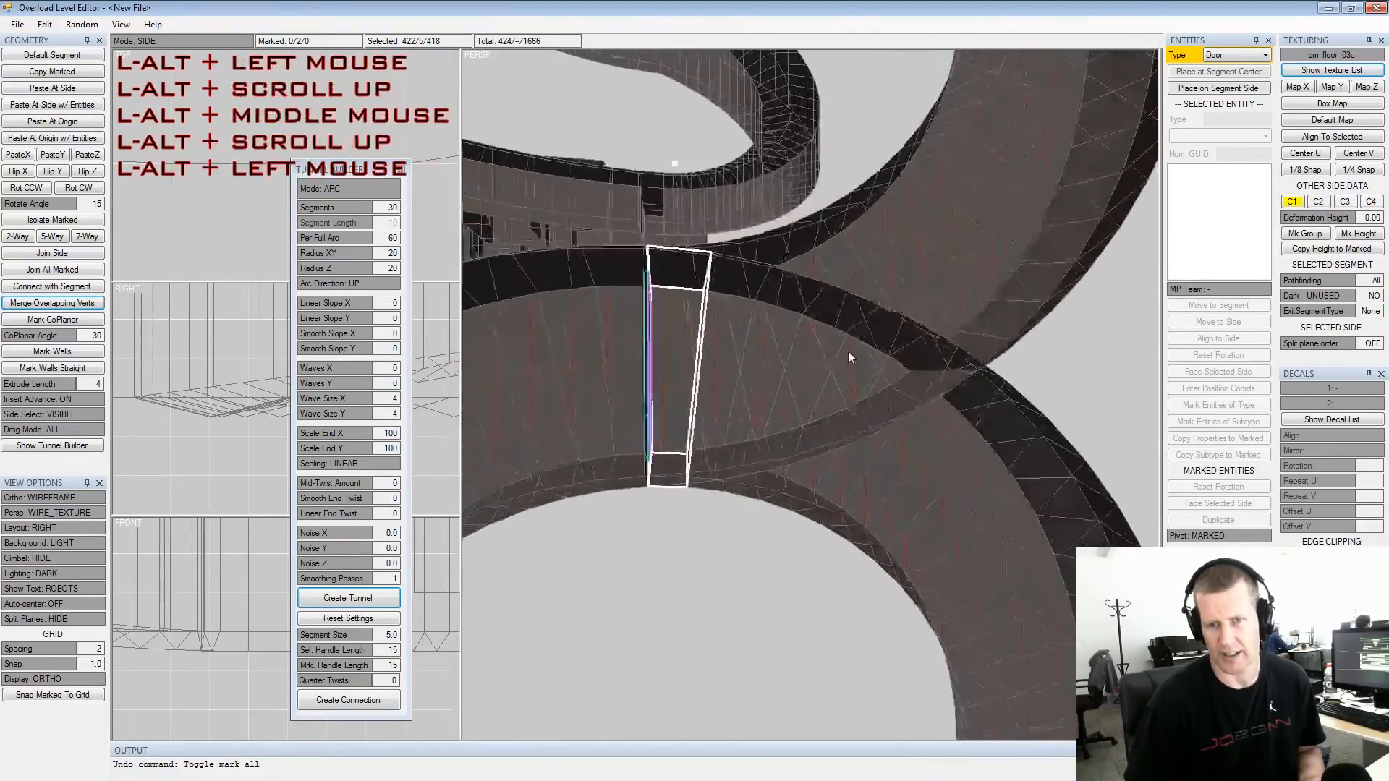
alt+middle_drag(848, 353, 883, 359)
alt+scroll(839, 362, down, 2)
alt+drag(839, 361, 851, 365)
alt+scroll(823, 406, down, 2)
mouse_move(852, 365)
alt+middle_down()
mouse_move(823, 406)
mouse_move(843, 394)
mouse_move(844, 369)
alt+middle_up()
alt+scroll(836, 383, down, 2)
alt+scroll(834, 413, up, 2)
alt+scroll(851, 389, down, 2)
alt+drag(850, 383, 797, 384)
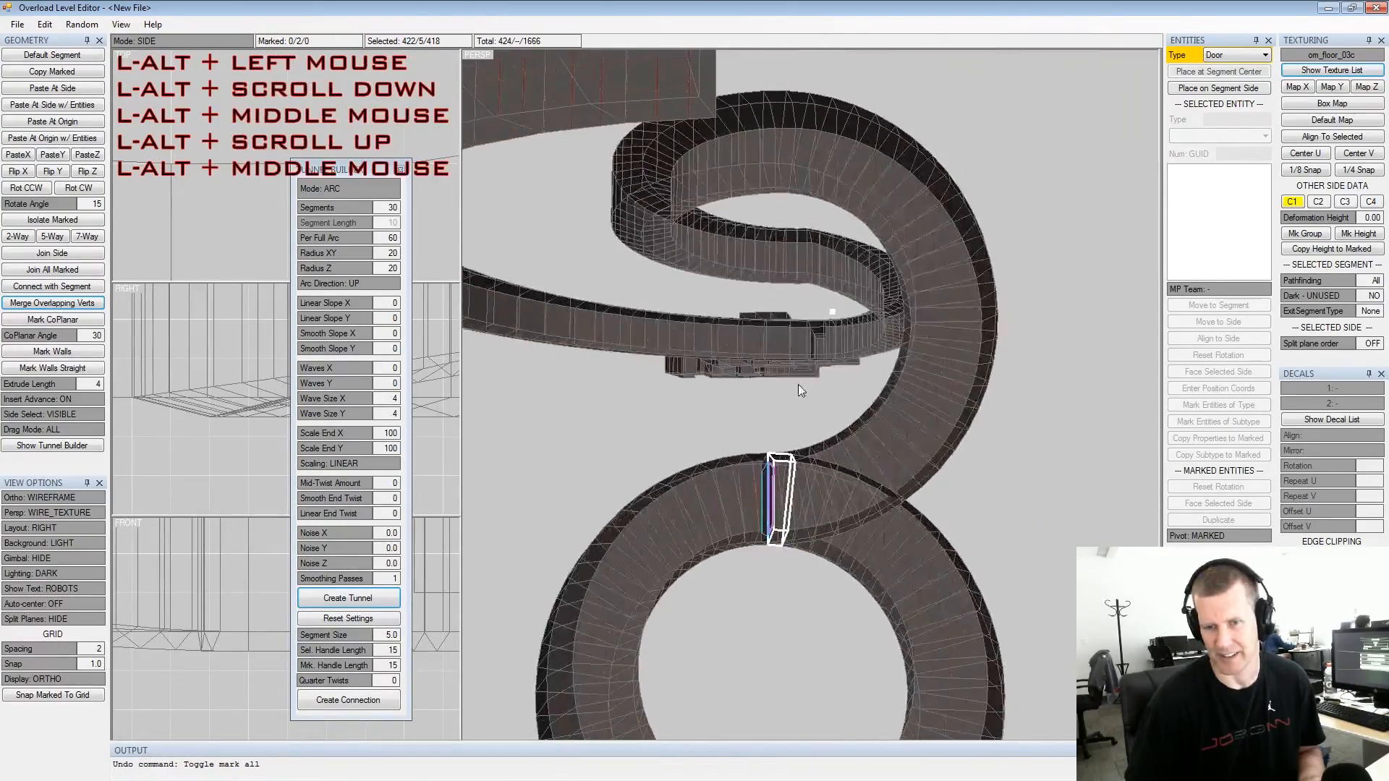
Find the original rooms and mark the end face of a corridor stub as the only marked side
alt+scroll(799, 387, up, 2)
alt+middle_drag(812, 407, 814, 364)
alt+drag(816, 365, 943, 385)
alt+scroll(825, 419, up, 1)
alt+scroll(943, 384, up, 1)
alt+middle_drag(943, 385, 880, 406)
alt+scroll(880, 406, down, 1)
alt+drag(880, 406, 910, 397)
click(1052, 468)
alt+middle_drag(910, 396, 878, 429)
alt+scroll(888, 420, down, 2)
alt+drag(878, 431, 925, 493)
alt+drag(773, 478, 990, 504)
alt+middle_drag(990, 503, 845, 457)
alt+scroll(846, 456, down, 1)
alt+drag(845, 457, 970, 469)
alt+middle_drag(969, 469, 921, 474)
alt+scroll(851, 489, up, 1)
alt+drag(921, 474, 778, 497)
click(924, 561)
key(space)
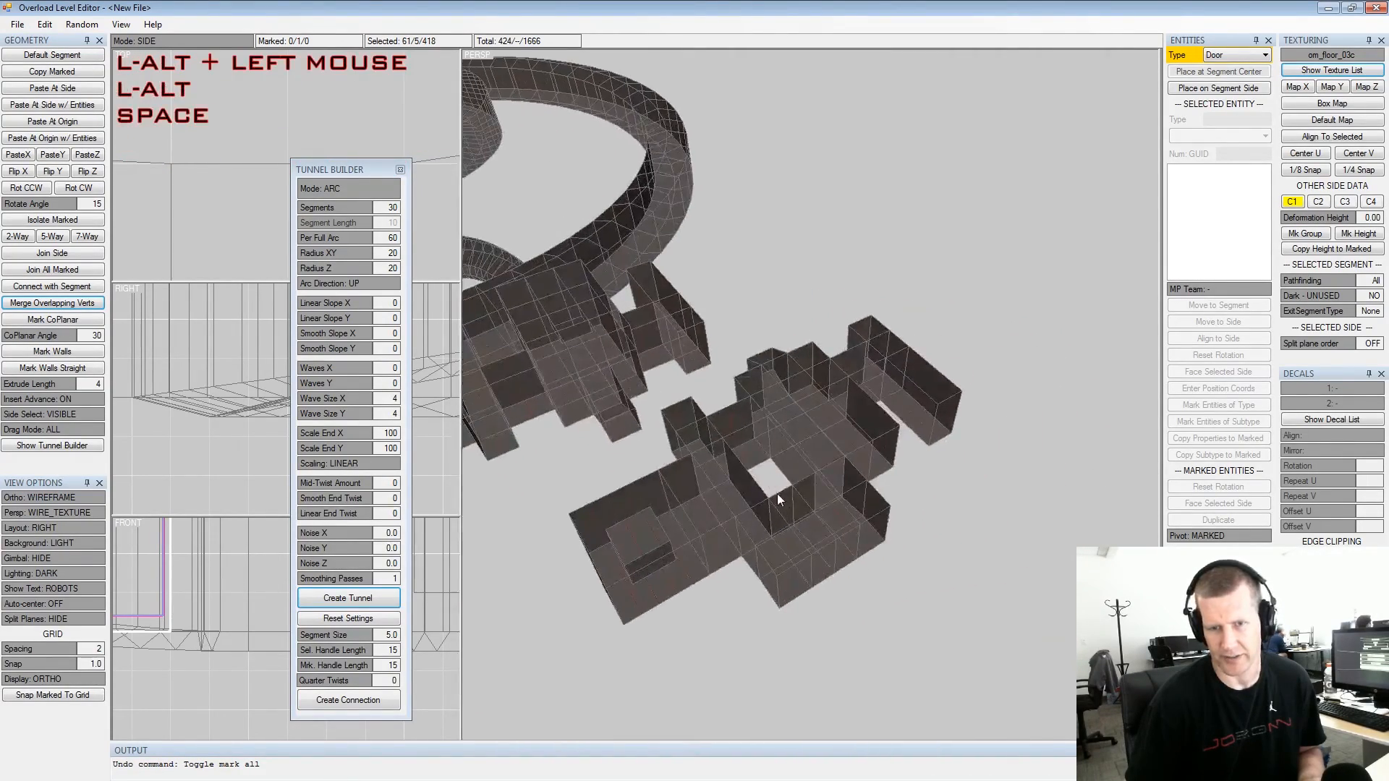
Select the side wall of a protruding segment on the neighbouring room structure as the connection's other end
alt+middle_drag(778, 496, 904, 491)
alt+scroll(904, 490, up, 1)
alt+drag(904, 490, 720, 418)
click(658, 473)
alt+scroll(687, 445, up, 1)
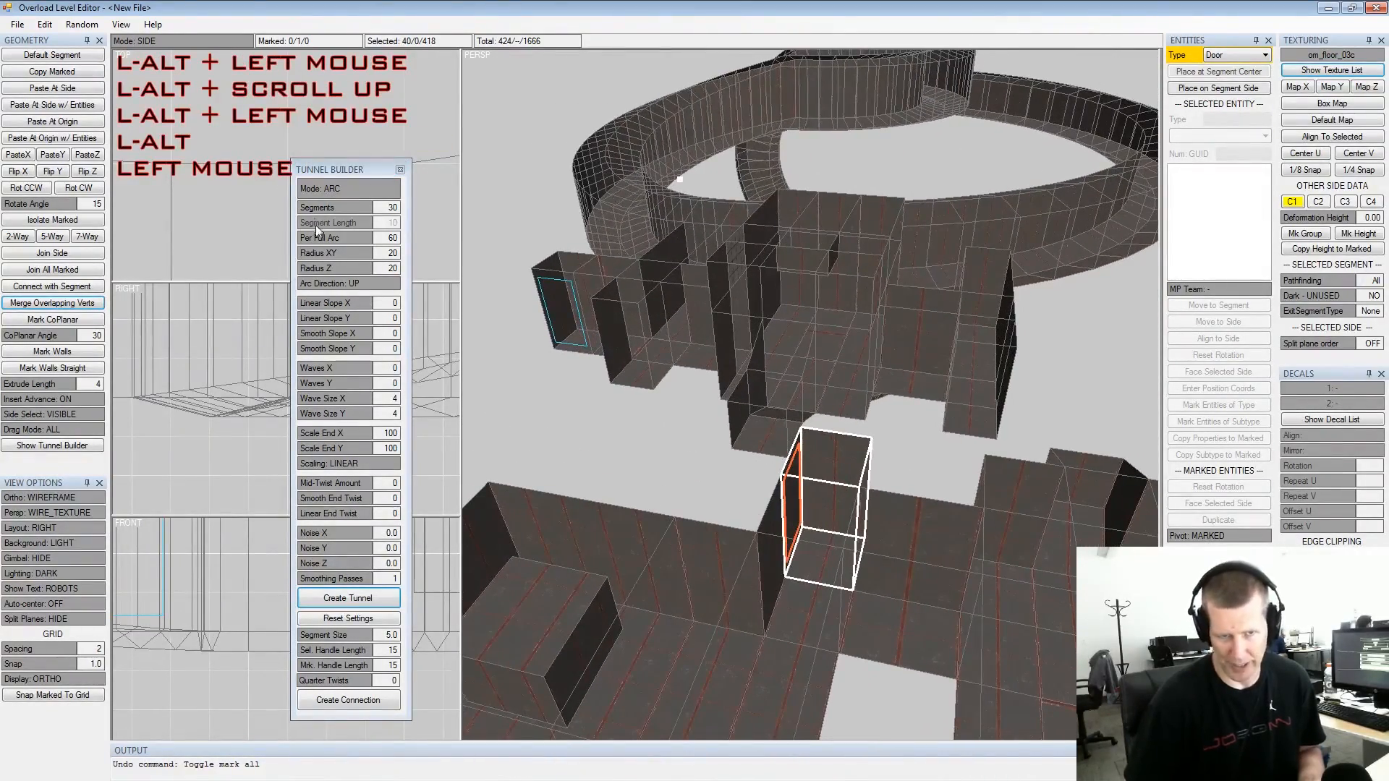
Create a tunnel connection between the selected and marked sides with segment size 5.0 and both handle lengths at 15
click(344, 251)
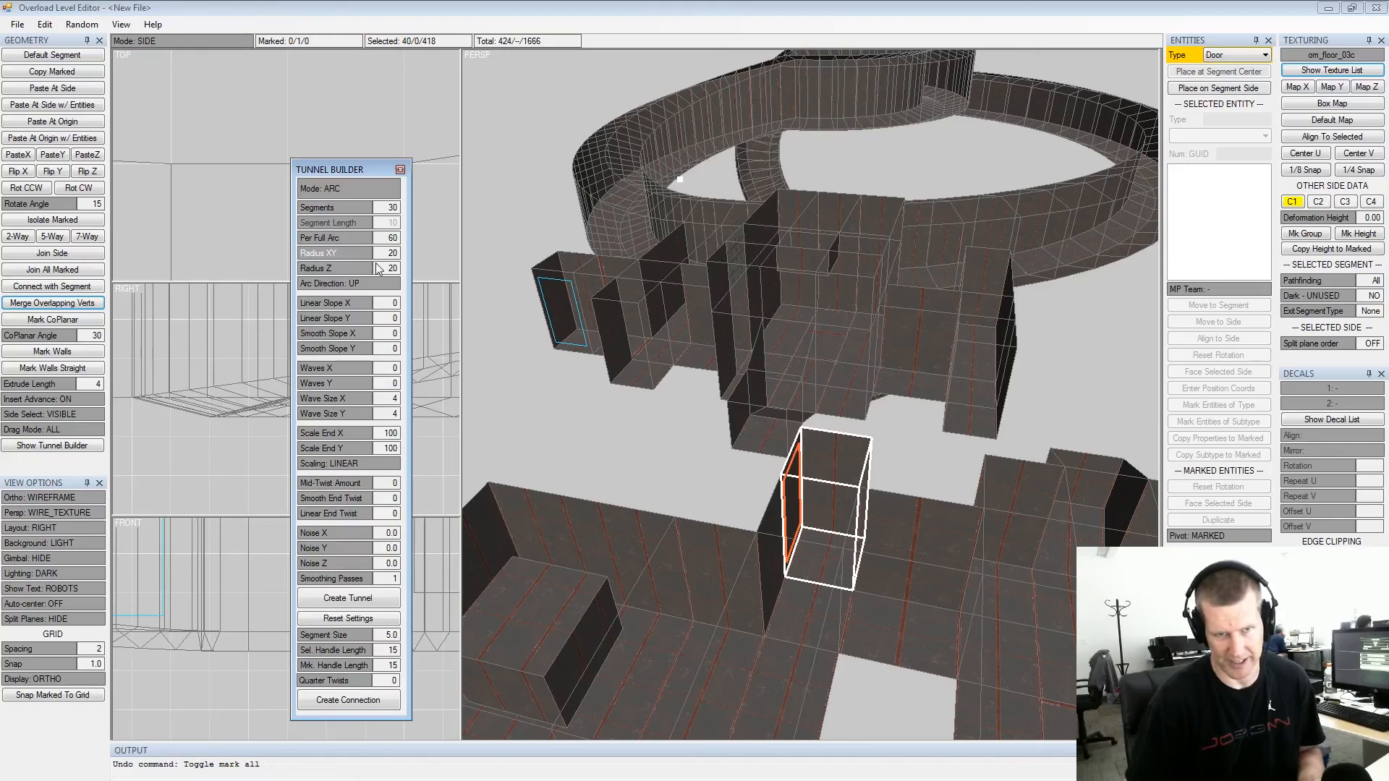
alt+drag(826, 411, 788, 418)
alt+middle_drag(789, 418, 738, 416)
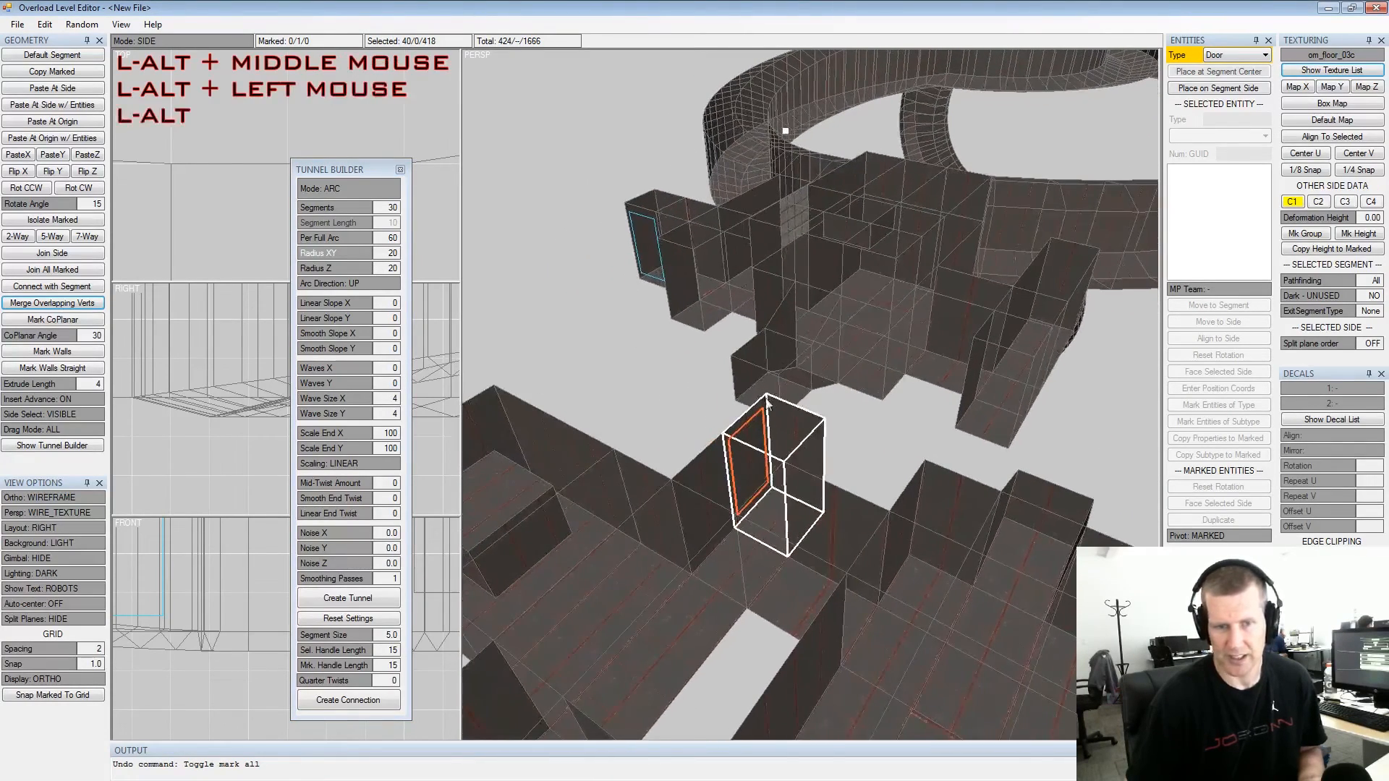
alt+drag(737, 415, 688, 413)
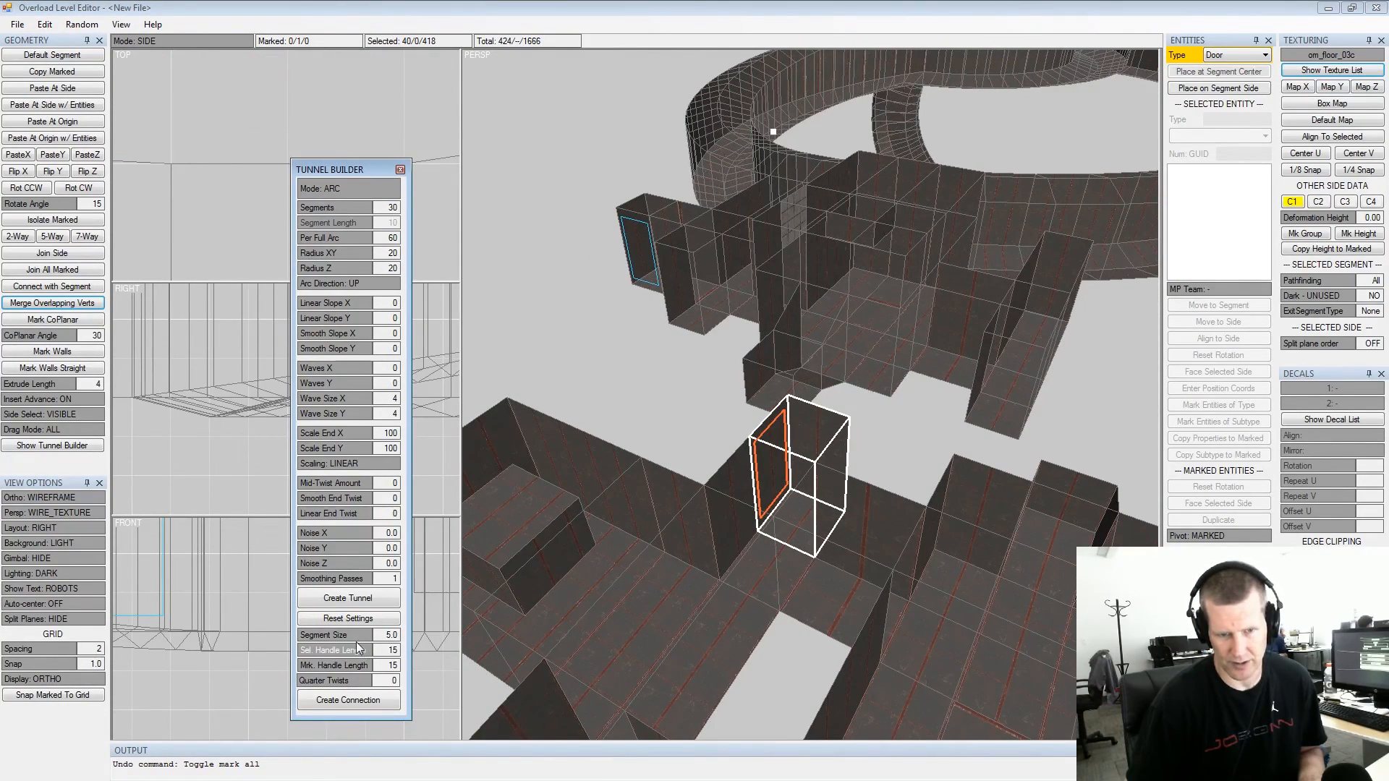
click(351, 700)
alt+drag(651, 448, 782, 415)
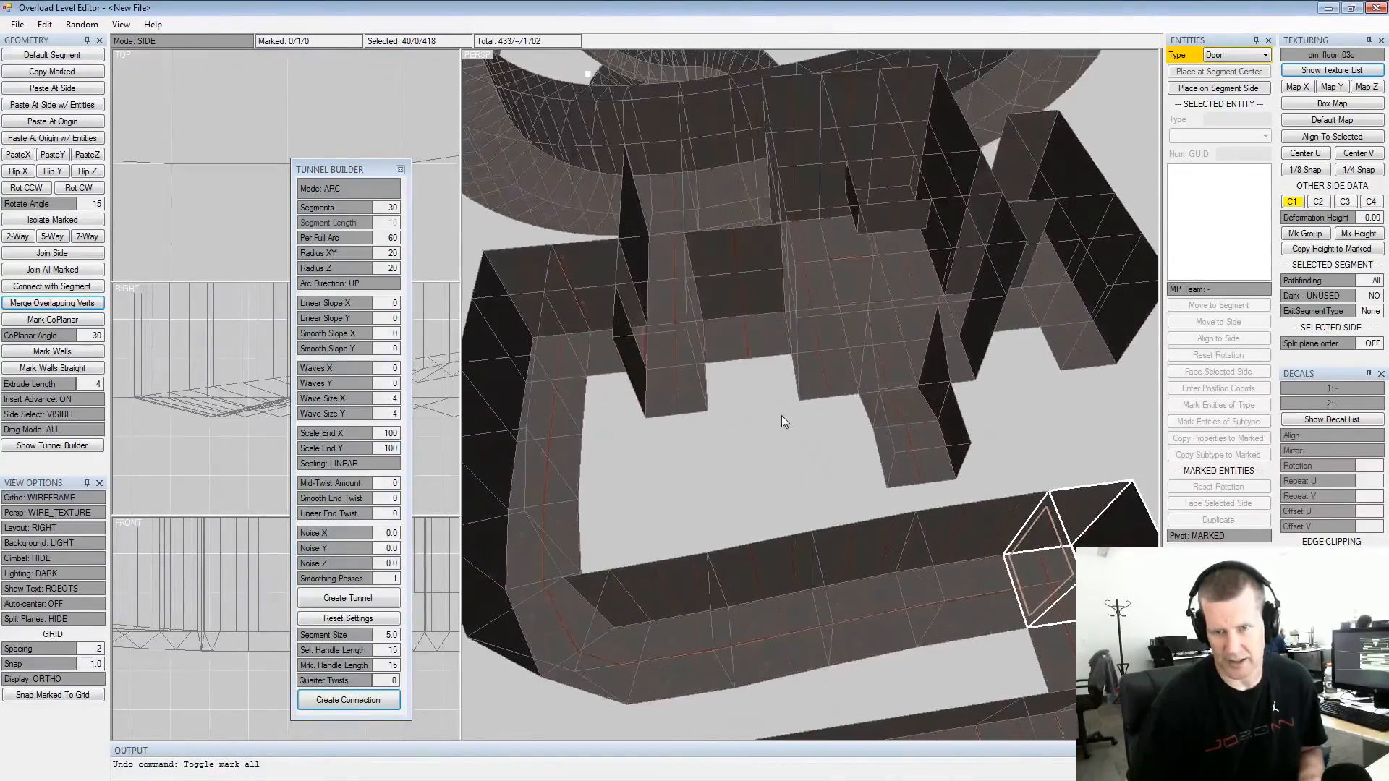
Undo the connection and recreate it with the selected and marked handle lengths both set to 9
key(ctrl+z)
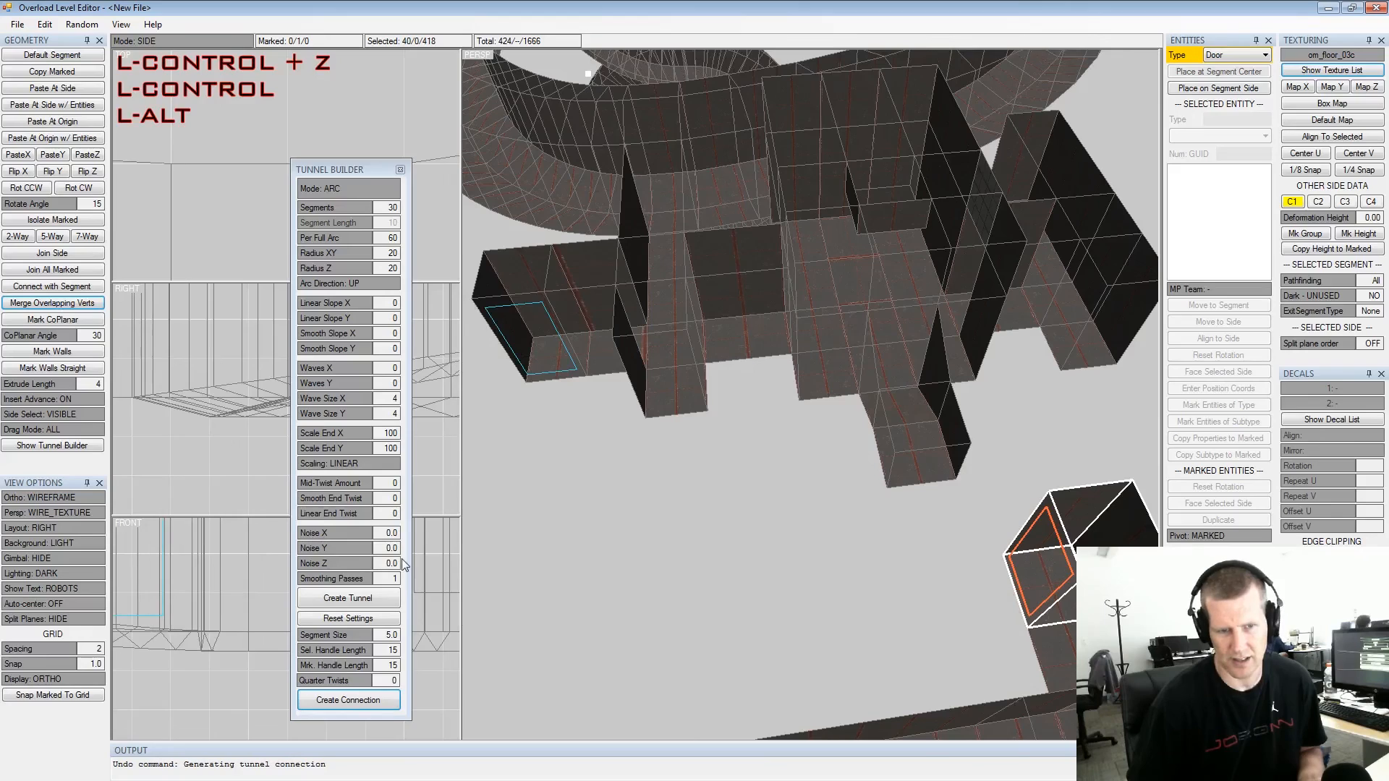
click(341, 653)
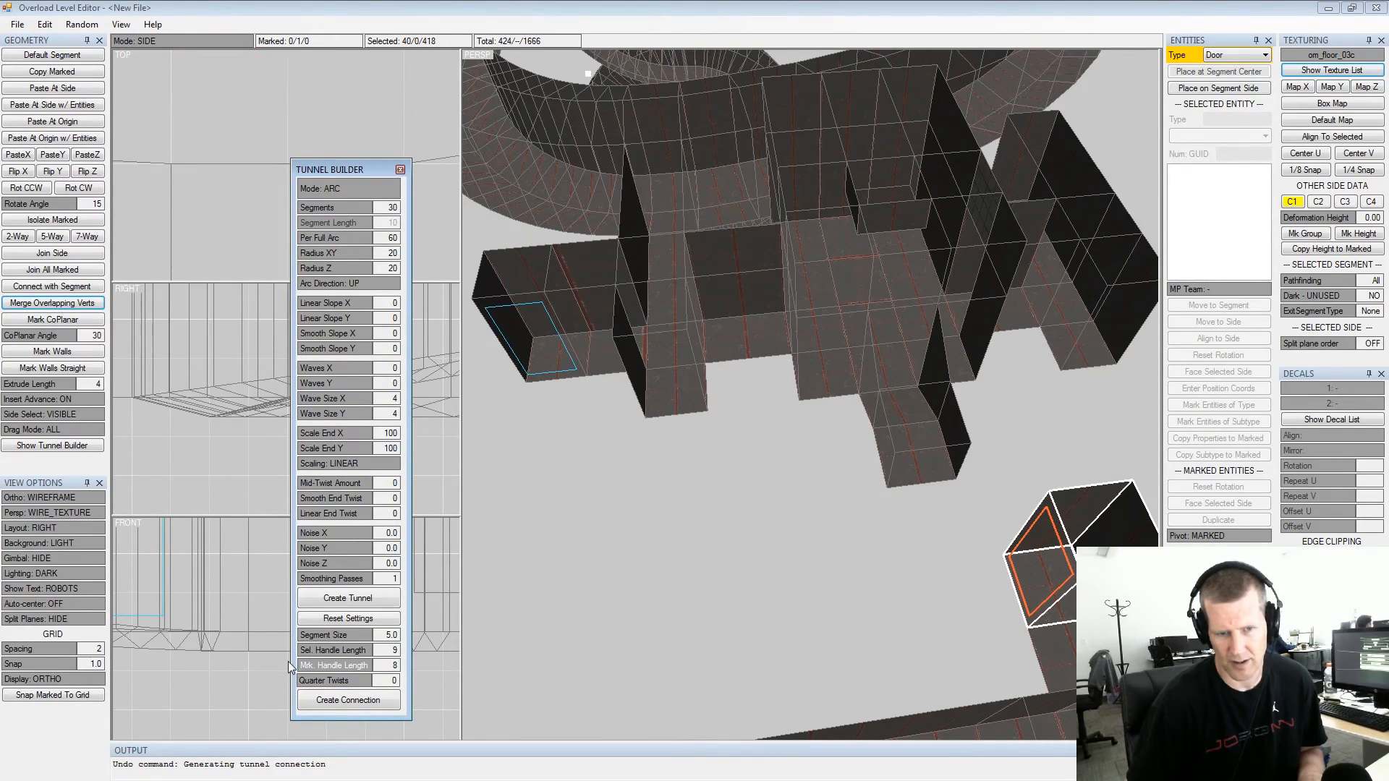
click(335, 692)
alt+drag(904, 521, 972, 553)
ctrl+click(950, 546)
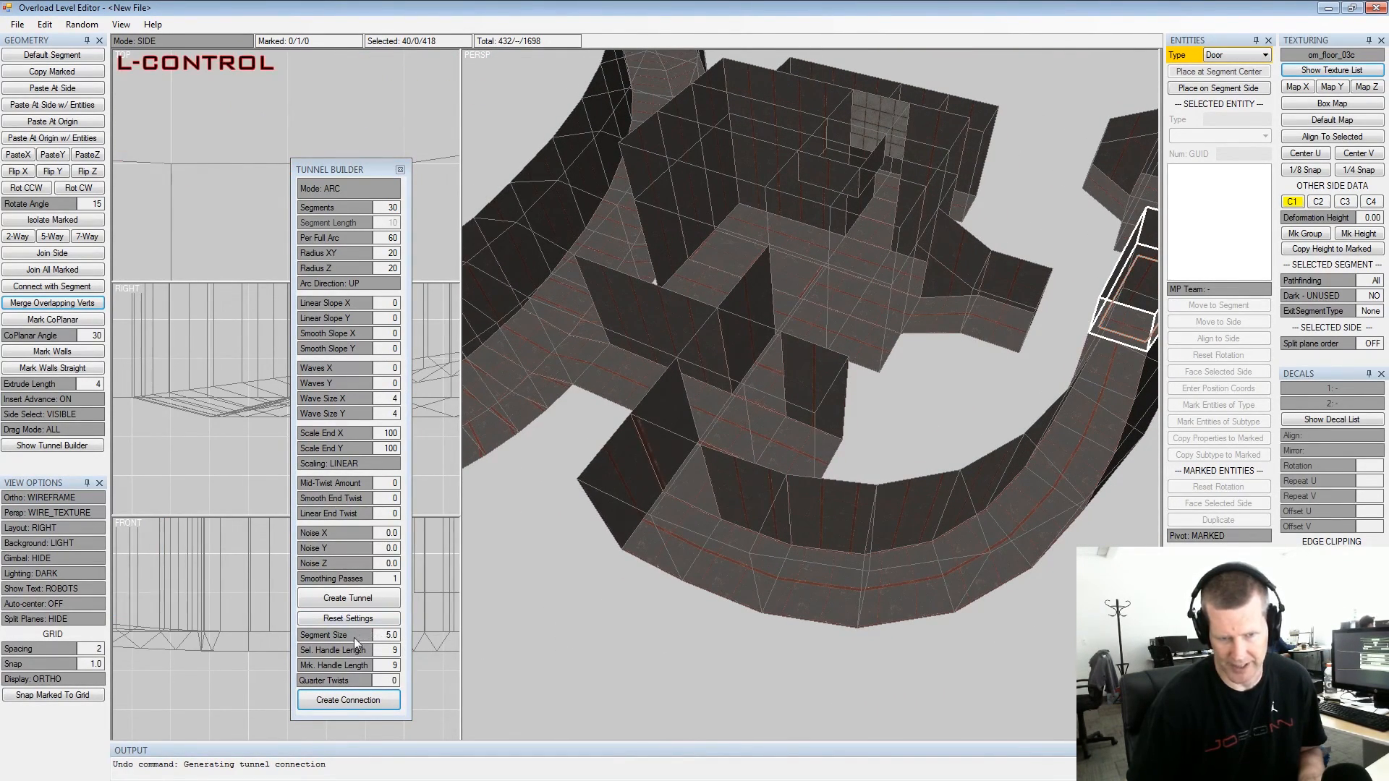
Undo the tunnel connection and recreate it with the segment size set to 2.5
key(ctrl+z)
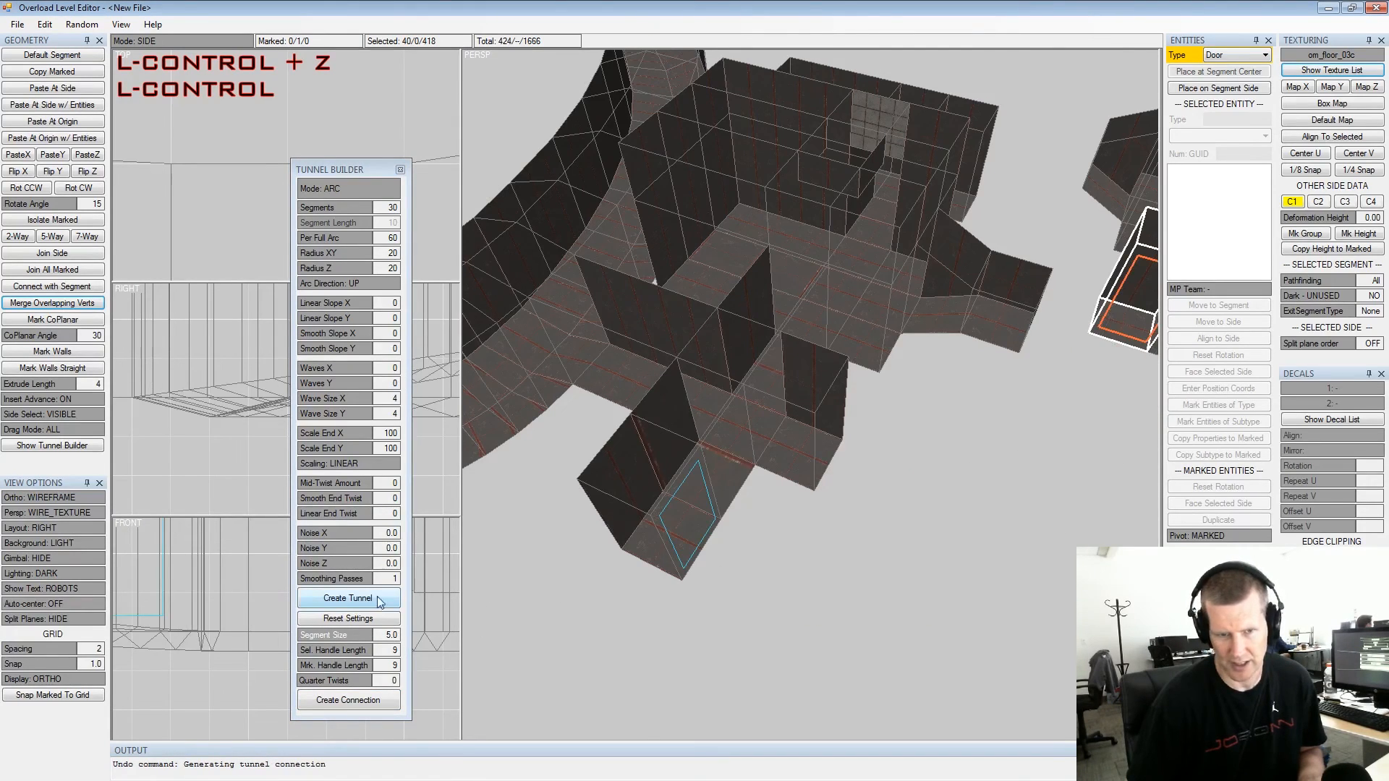
click(362, 641)
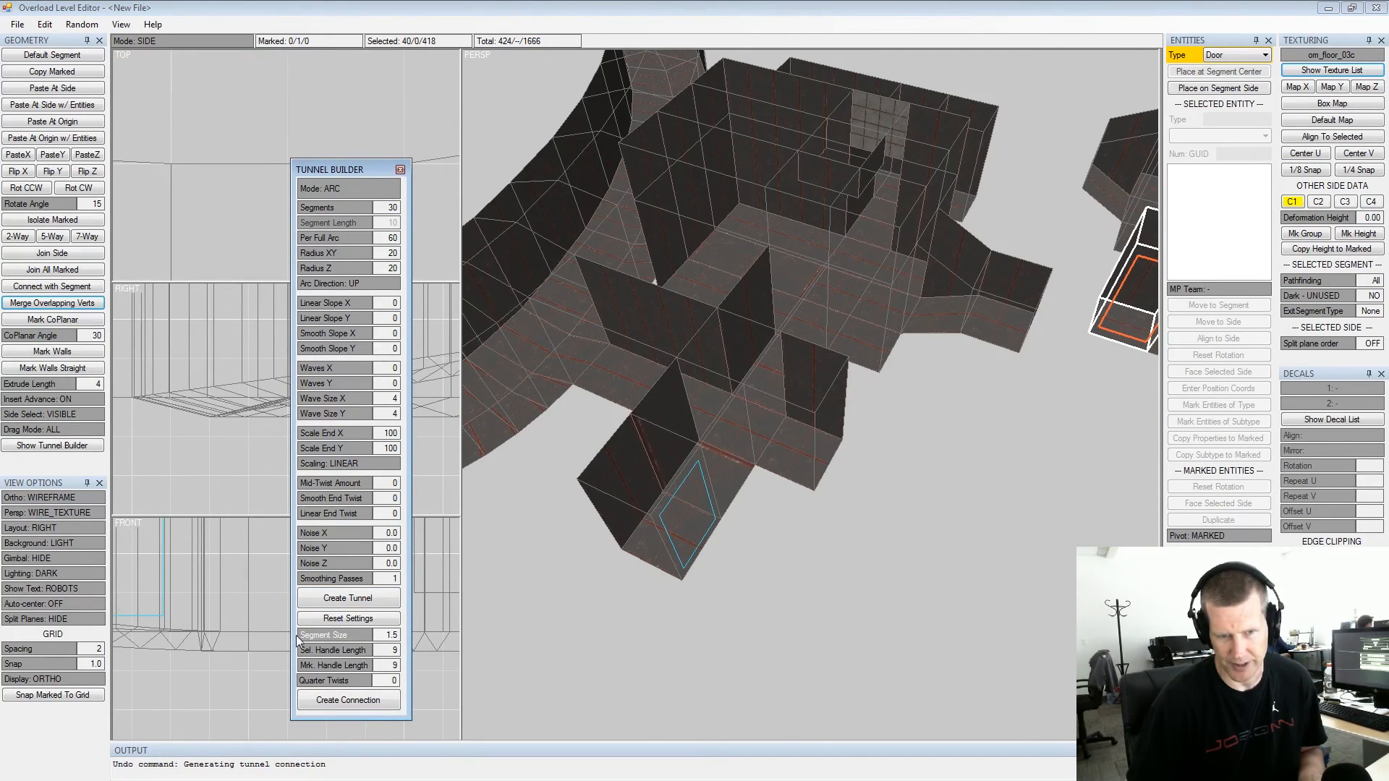
click(349, 700)
alt+drag(928, 455, 802, 447)
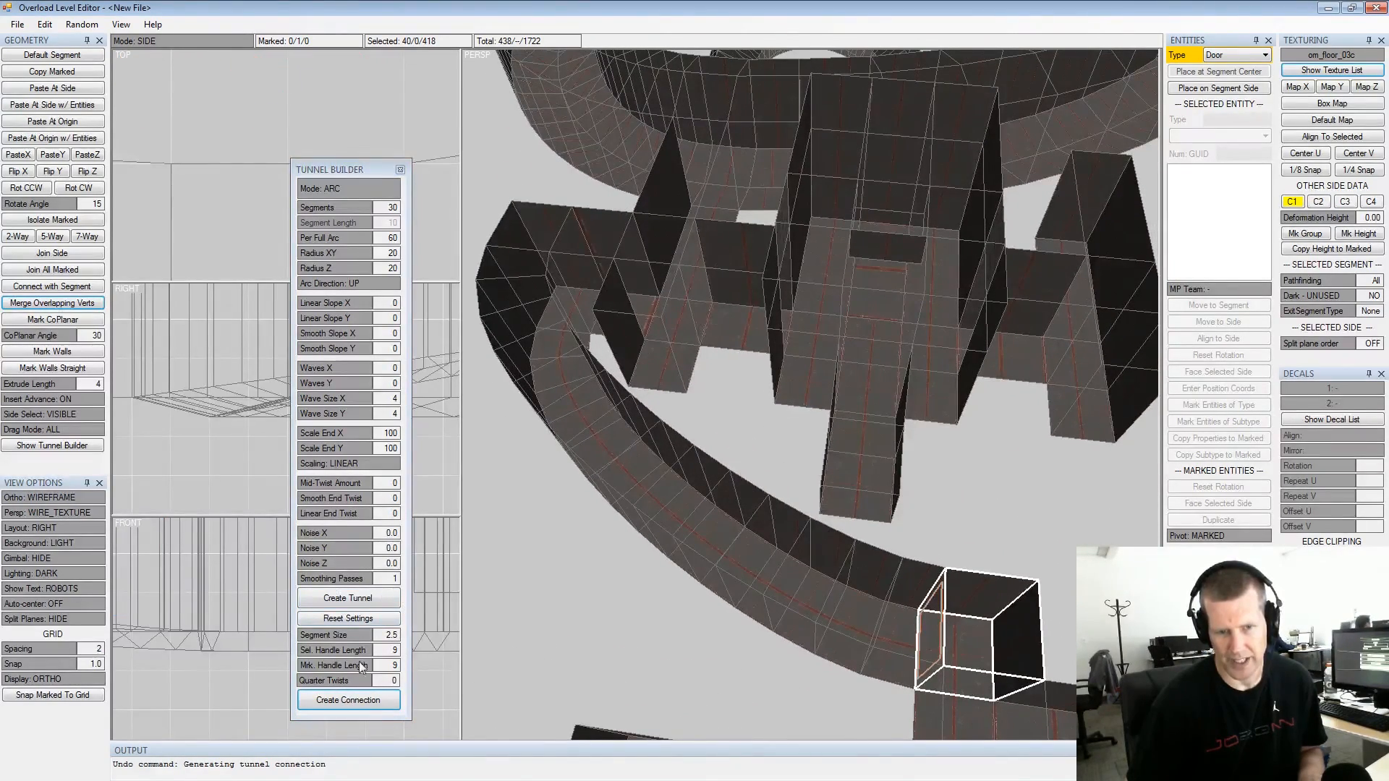
Set the selected and marked handle lengths to 19, undo the existing connection and create it again
drag(331, 647, 366, 652)
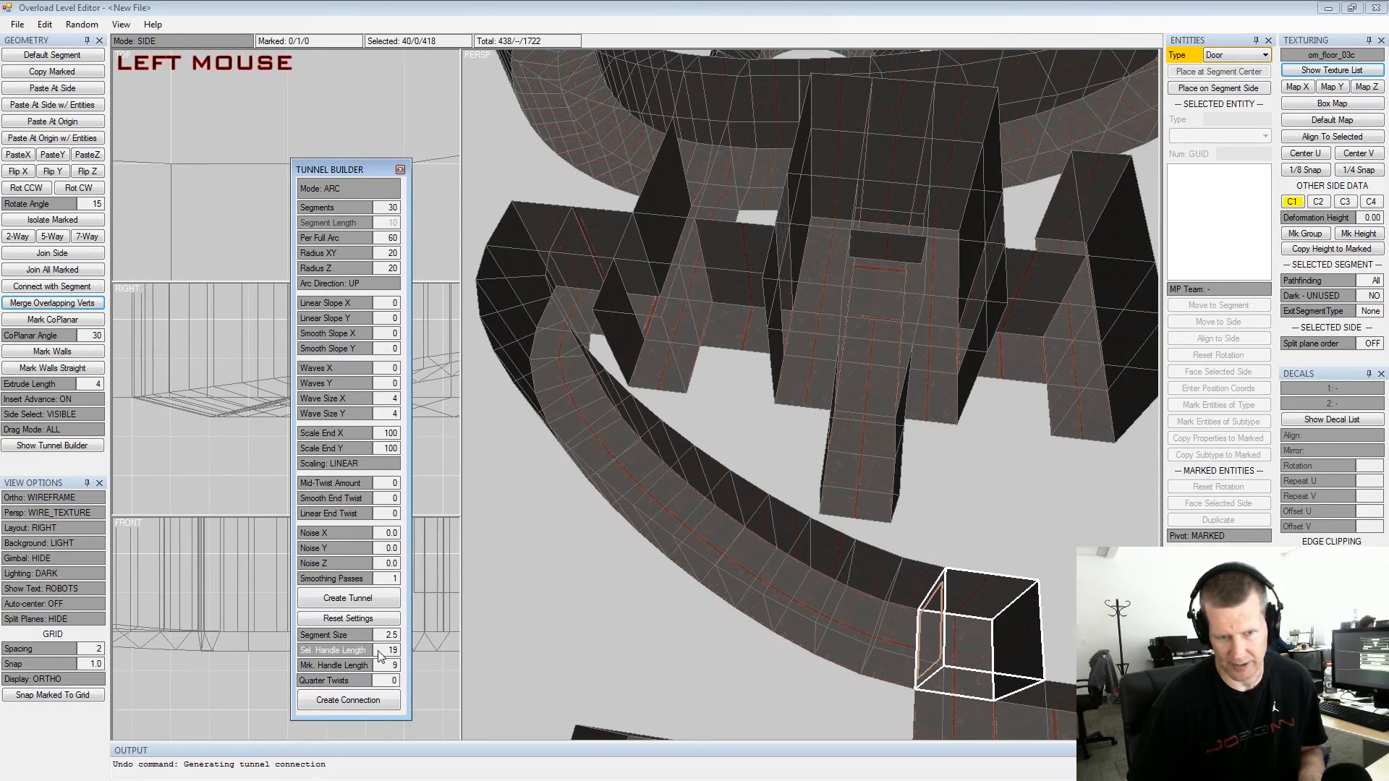
drag(410, 665, 427, 665)
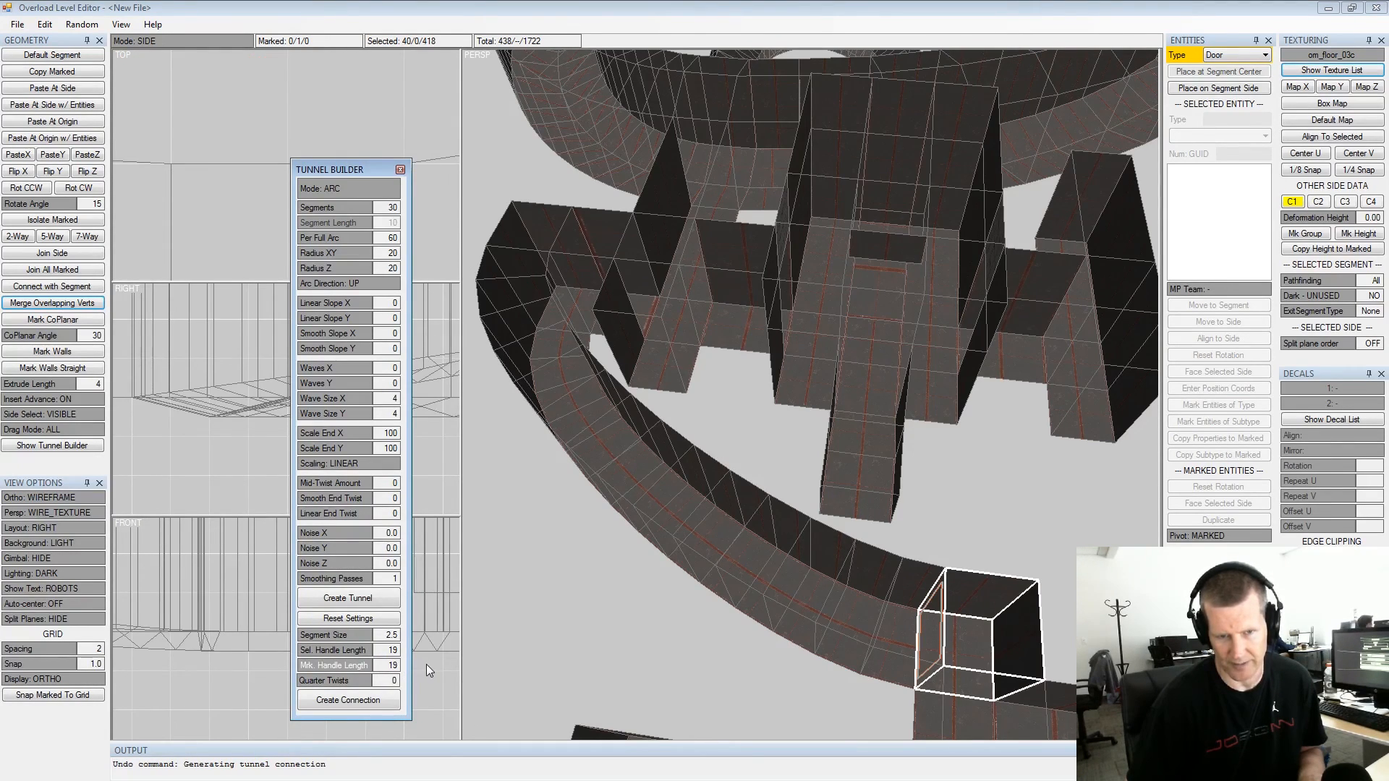
key(ctrl+z)
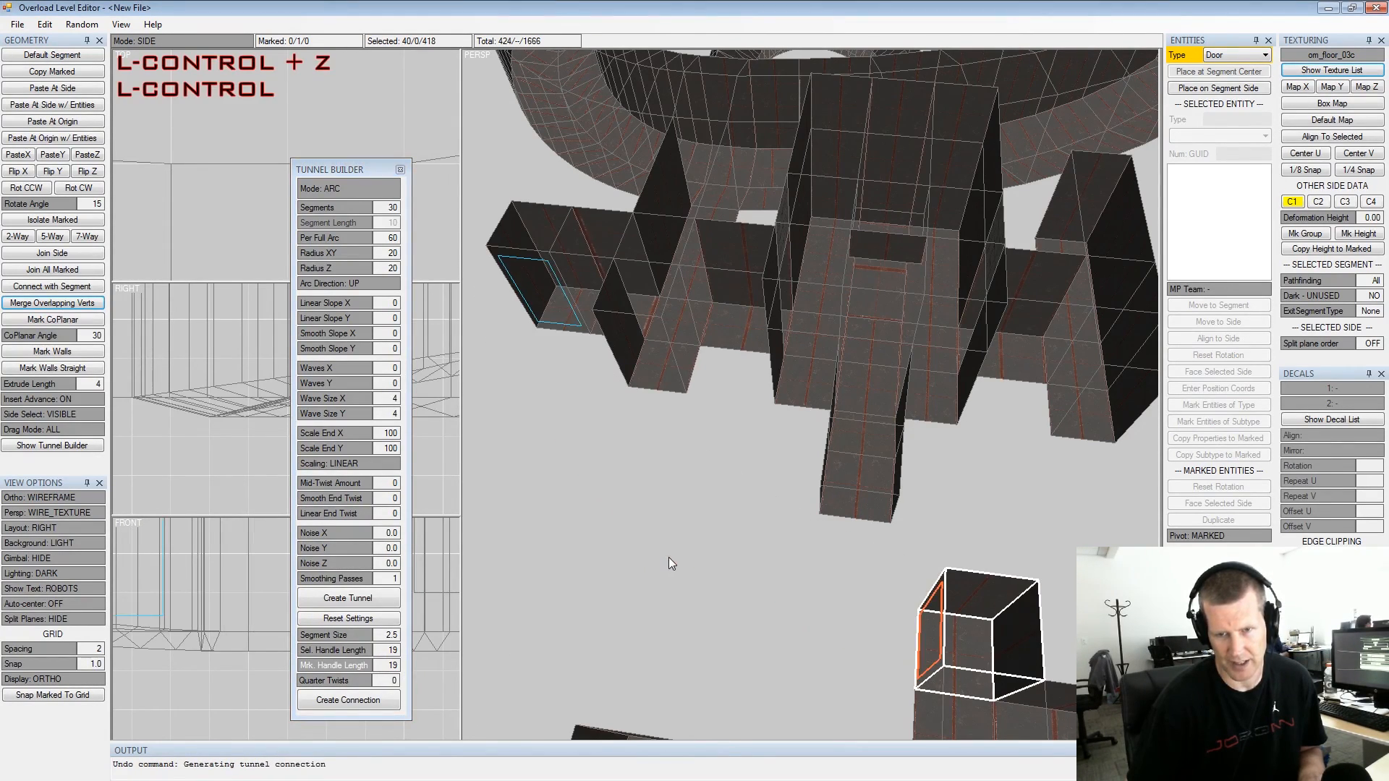
click(336, 695)
Examine the curve and segment spacing of the recreated connection tunnel from several angles in the perspective view
alt+drag(617, 540, 843, 482)
alt+middle_drag(843, 482, 827, 498)
alt+drag(827, 499, 750, 491)
alt+middle_drag(750, 492, 849, 506)
alt+scroll(849, 507, down, 3)
alt+drag(850, 507, 765, 502)
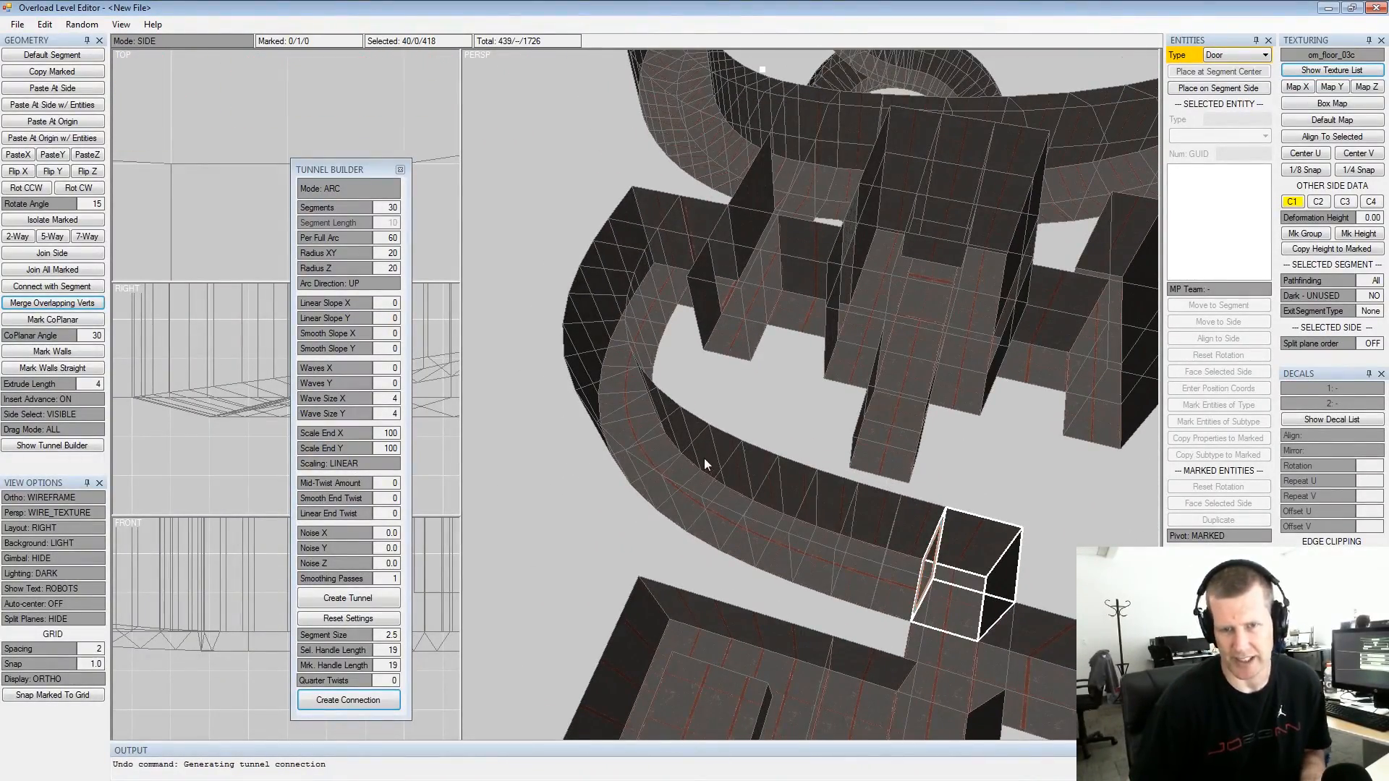
alt+drag(644, 417, 795, 453)
alt+middle_drag(794, 453, 773, 460)
alt+scroll(773, 460, up, 2)
alt+drag(774, 461, 962, 405)
Examine the connection tunnel's path between its two end segments in the top view
scroll(281, 303, down, 1)
scroll(265, 211, down, 1)
scroll(251, 160, down, 2)
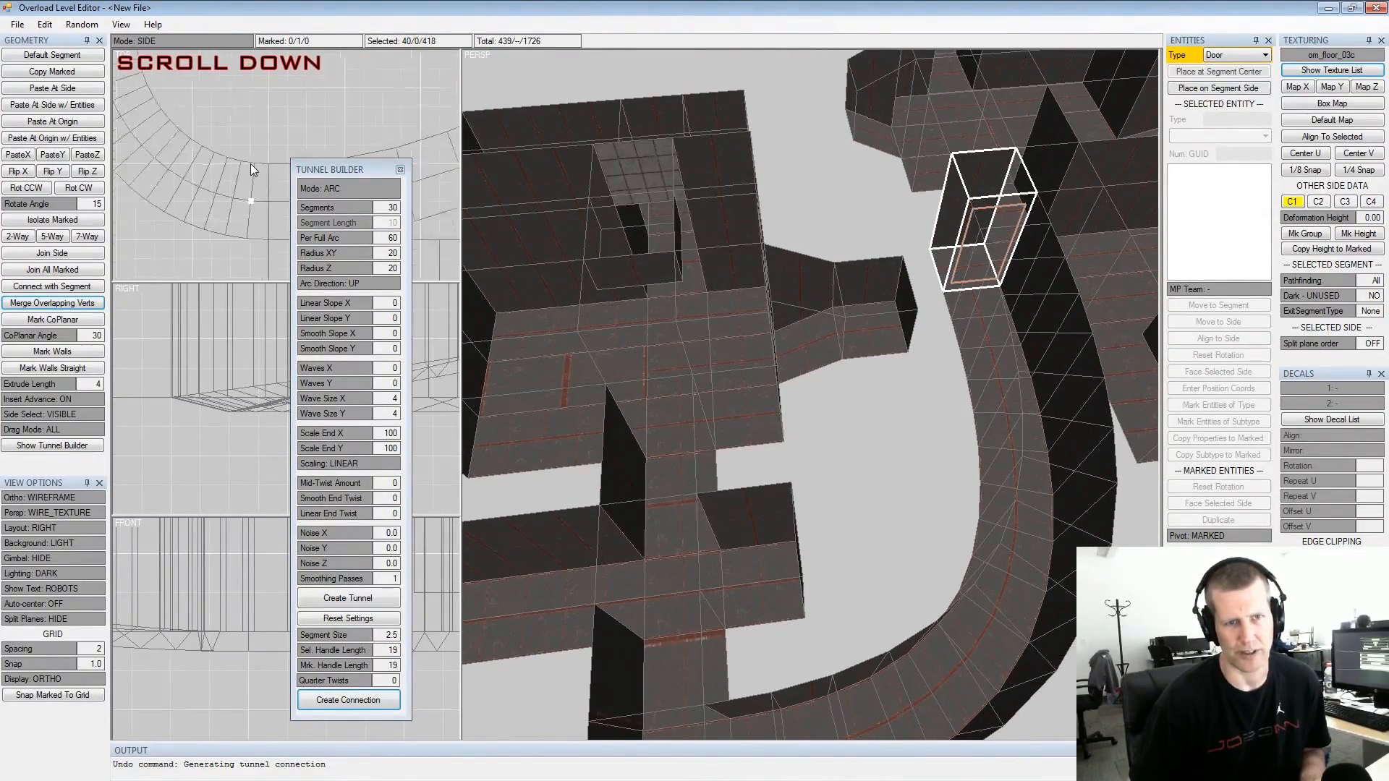
mouse_move(251, 163)
middle_down()
mouse_move(229, 139)
mouse_move(233, 155)
mouse_move(210, 153)
mouse_move(205, 173)
mouse_move(243, 177)
middle_up()
scroll(216, 163, up, 1)
scroll(214, 151, up, 1)
scroll(215, 176, up, 1)
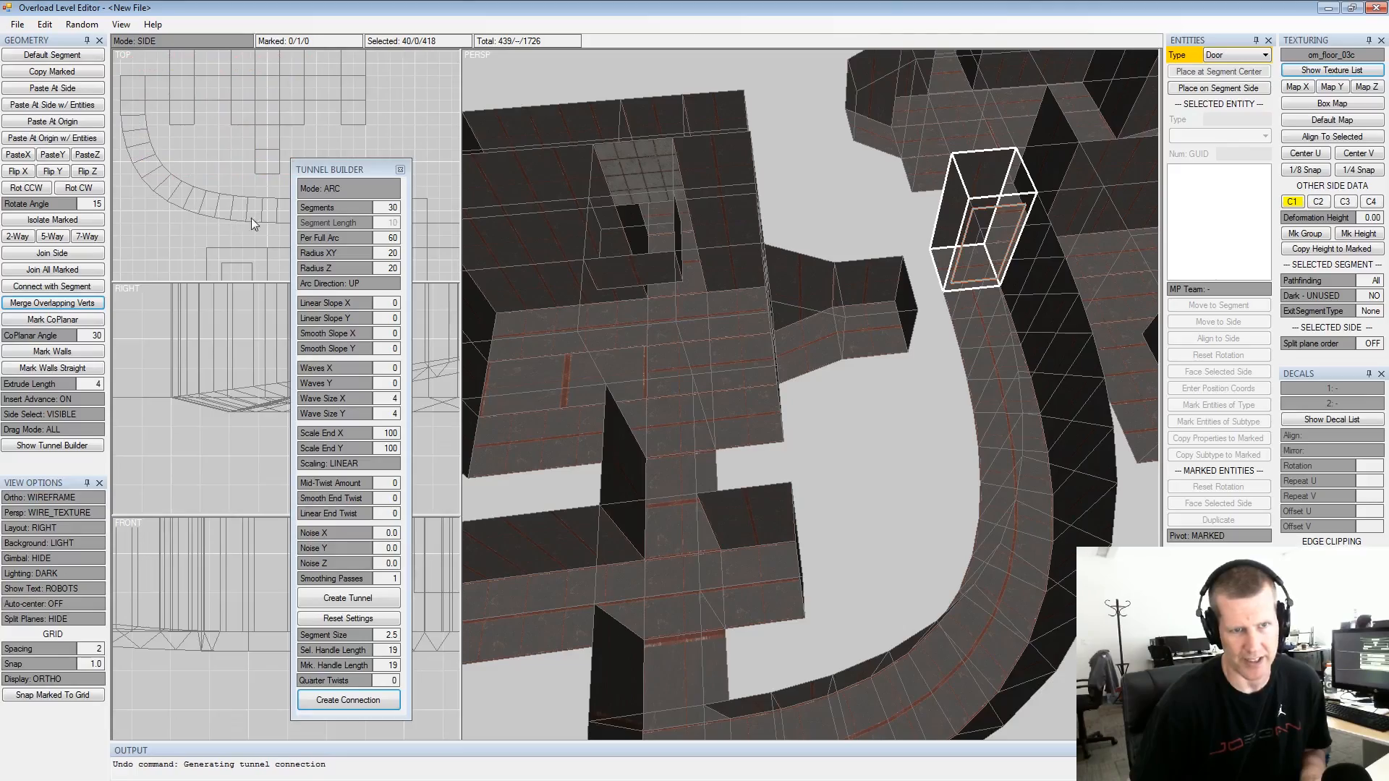
middle_drag(257, 225, 200, 216)
Close the Tunnel Builder and clear the marked side
alt+drag(1098, 535, 1032, 524)
alt+middle_drag(1031, 524, 962, 525)
alt+drag(962, 526, 1002, 514)
alt+scroll(862, 529, up, 1)
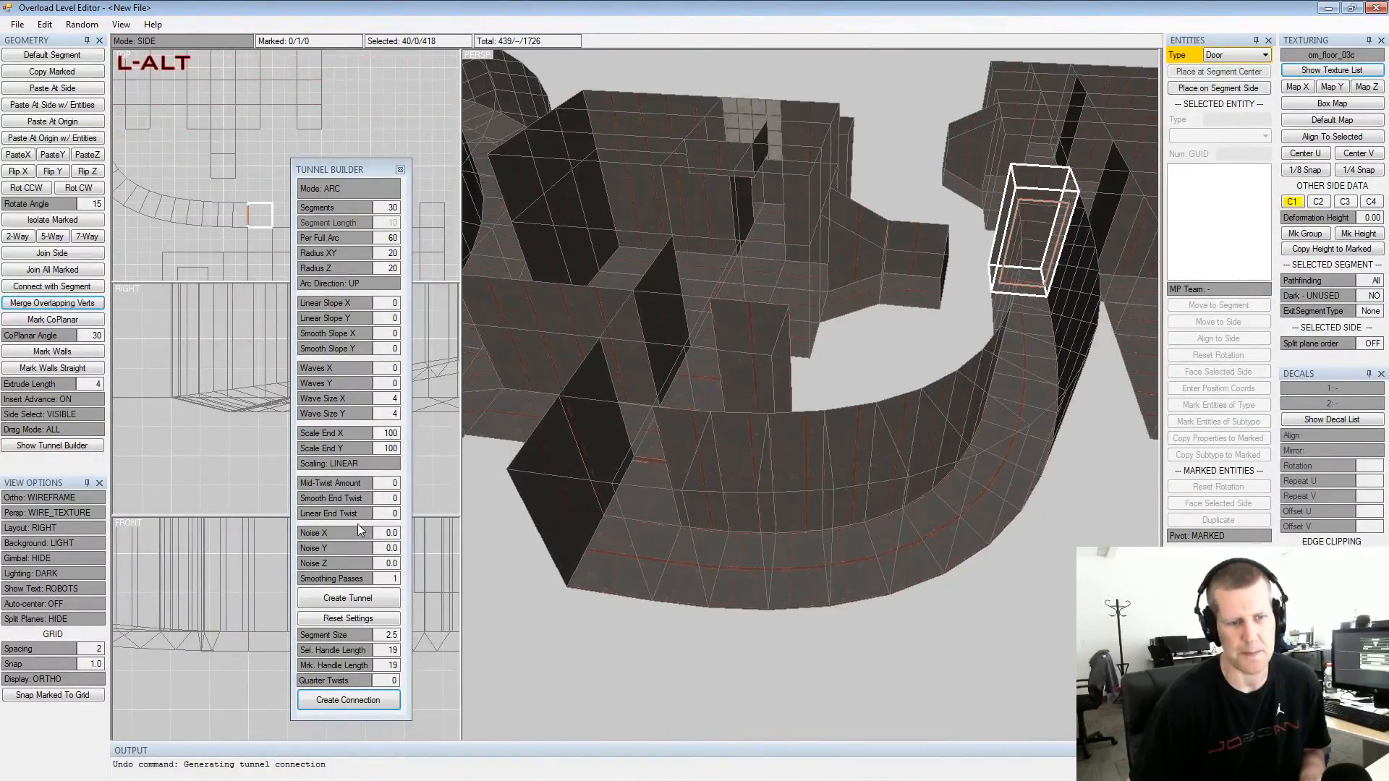
click(400, 170)
middle_drag(713, 301, 759, 254)
click(851, 210)
Examine the selected end segment and the surrounding rooms up close in the perspective view
alt+drag(852, 210, 876, 359)
alt+middle_drag(876, 358, 848, 395)
alt+scroll(847, 396, up, 2)
alt+drag(886, 389, 823, 334)
alt+middle_drag(823, 334, 764, 329)
alt+middle_drag(965, 394, 875, 384)
alt+drag(876, 383, 731, 398)
alt+scroll(812, 406, up, 2)
alt+middle_drag(730, 398, 831, 378)
alt+scroll(831, 378, up, 2)
alt+drag(807, 389, 704, 402)
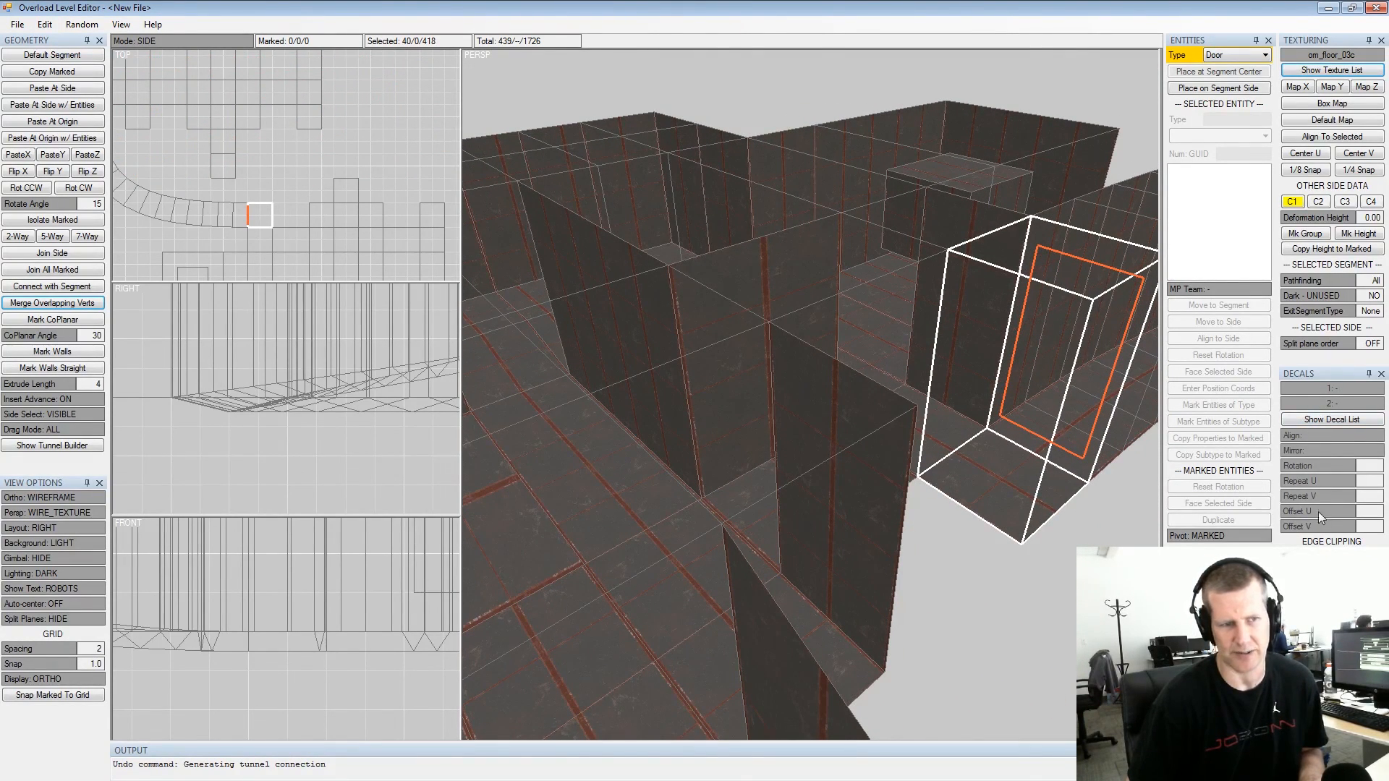
alt+drag(909, 479, 939, 493)
alt+middle_drag(940, 494, 971, 489)
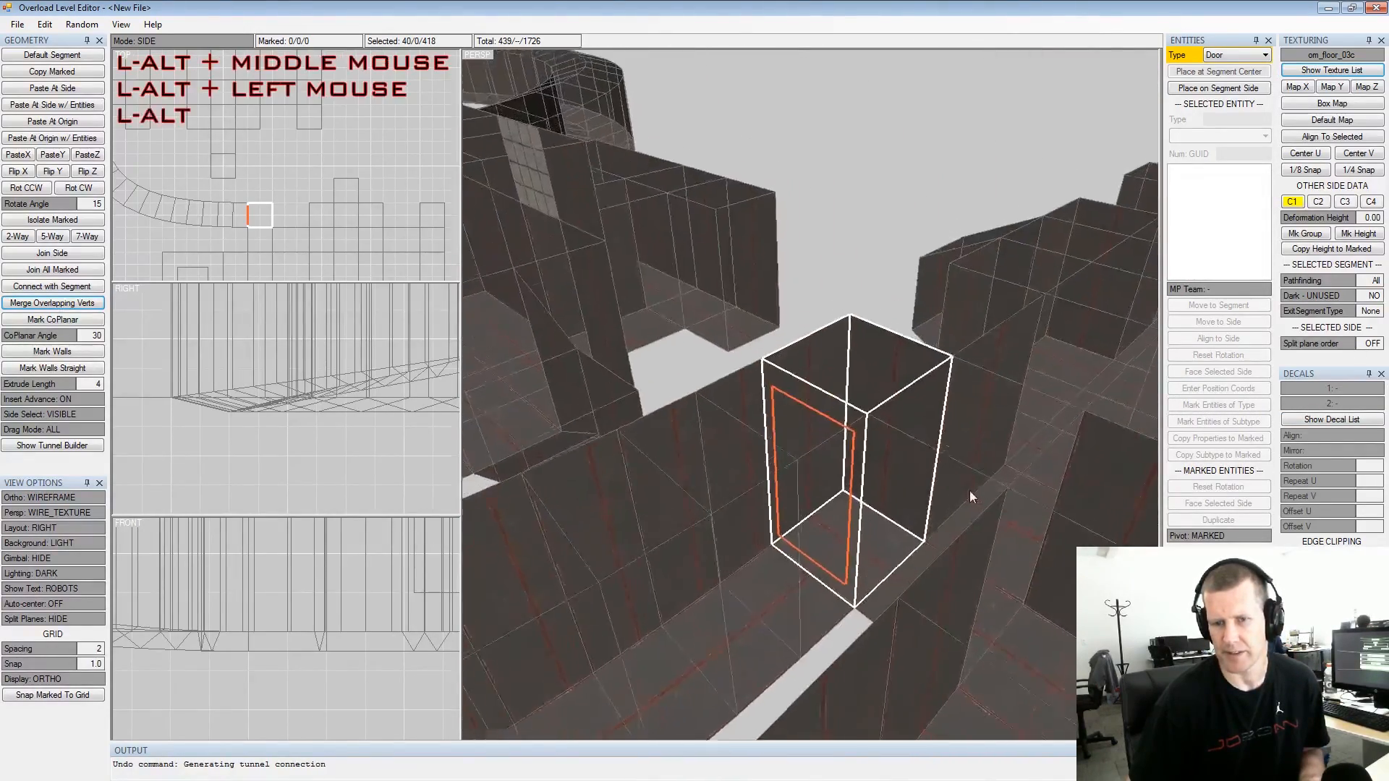